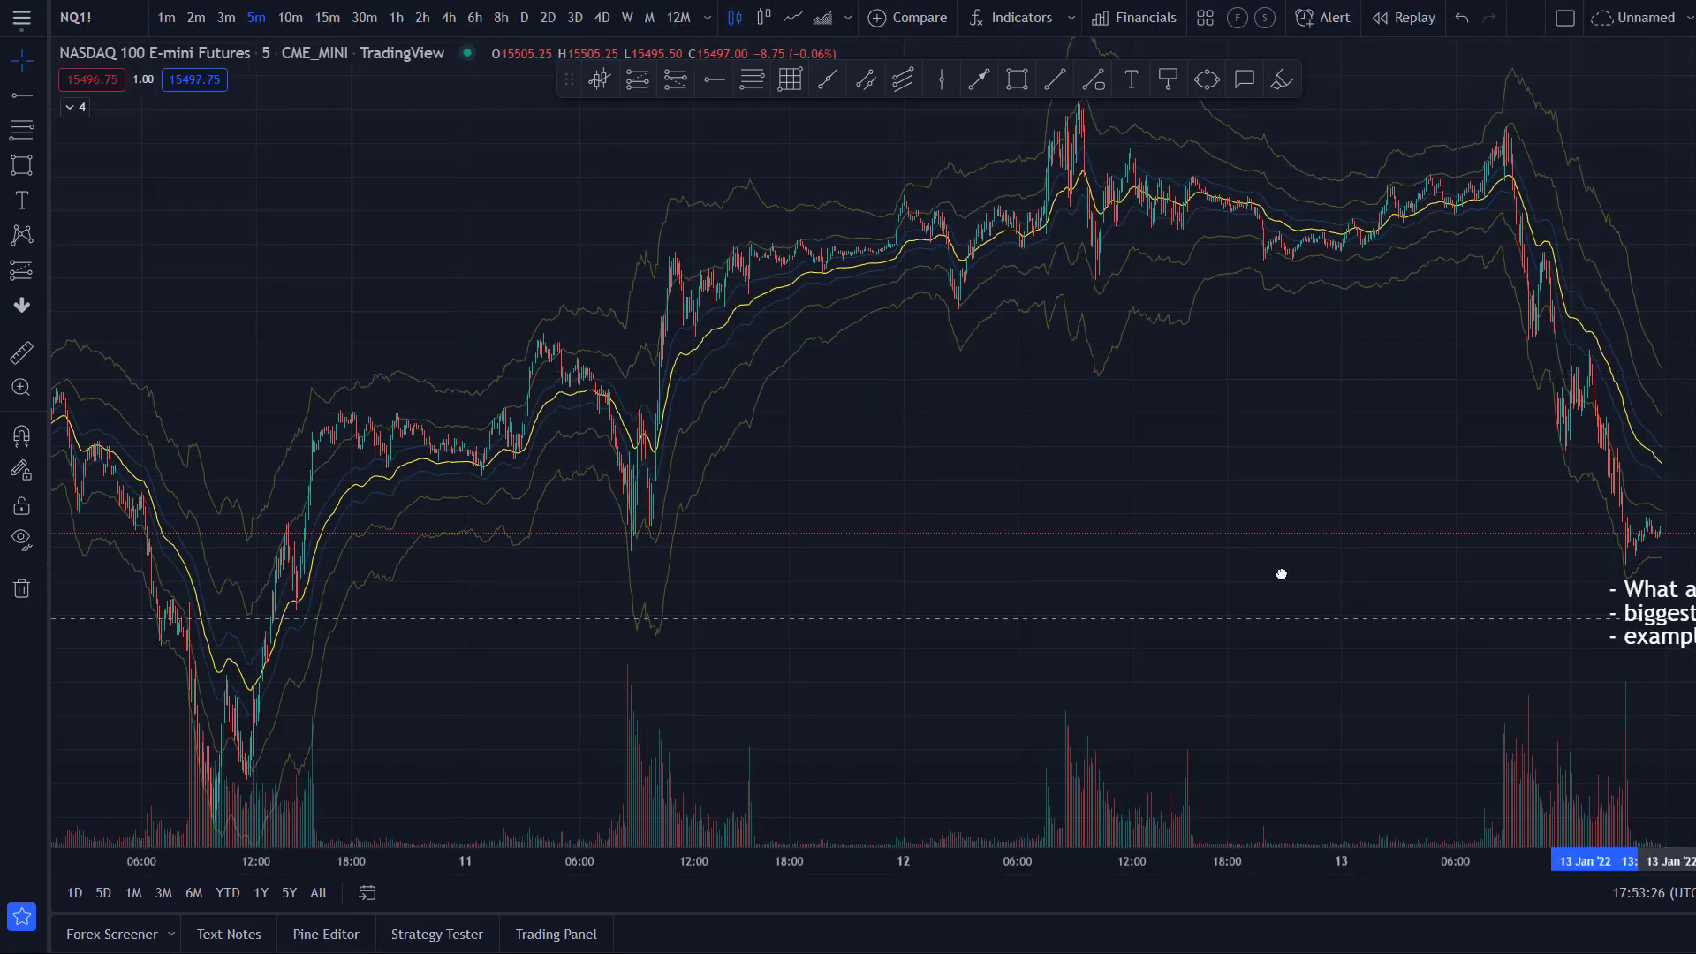
- Bring the Extreme Bands outline note into the middle of the chart for reading, and move it back past the newest candles
{"action": "left_click_drag", "start_coordinate": [1691, 613], "coordinate": [830, 492]}
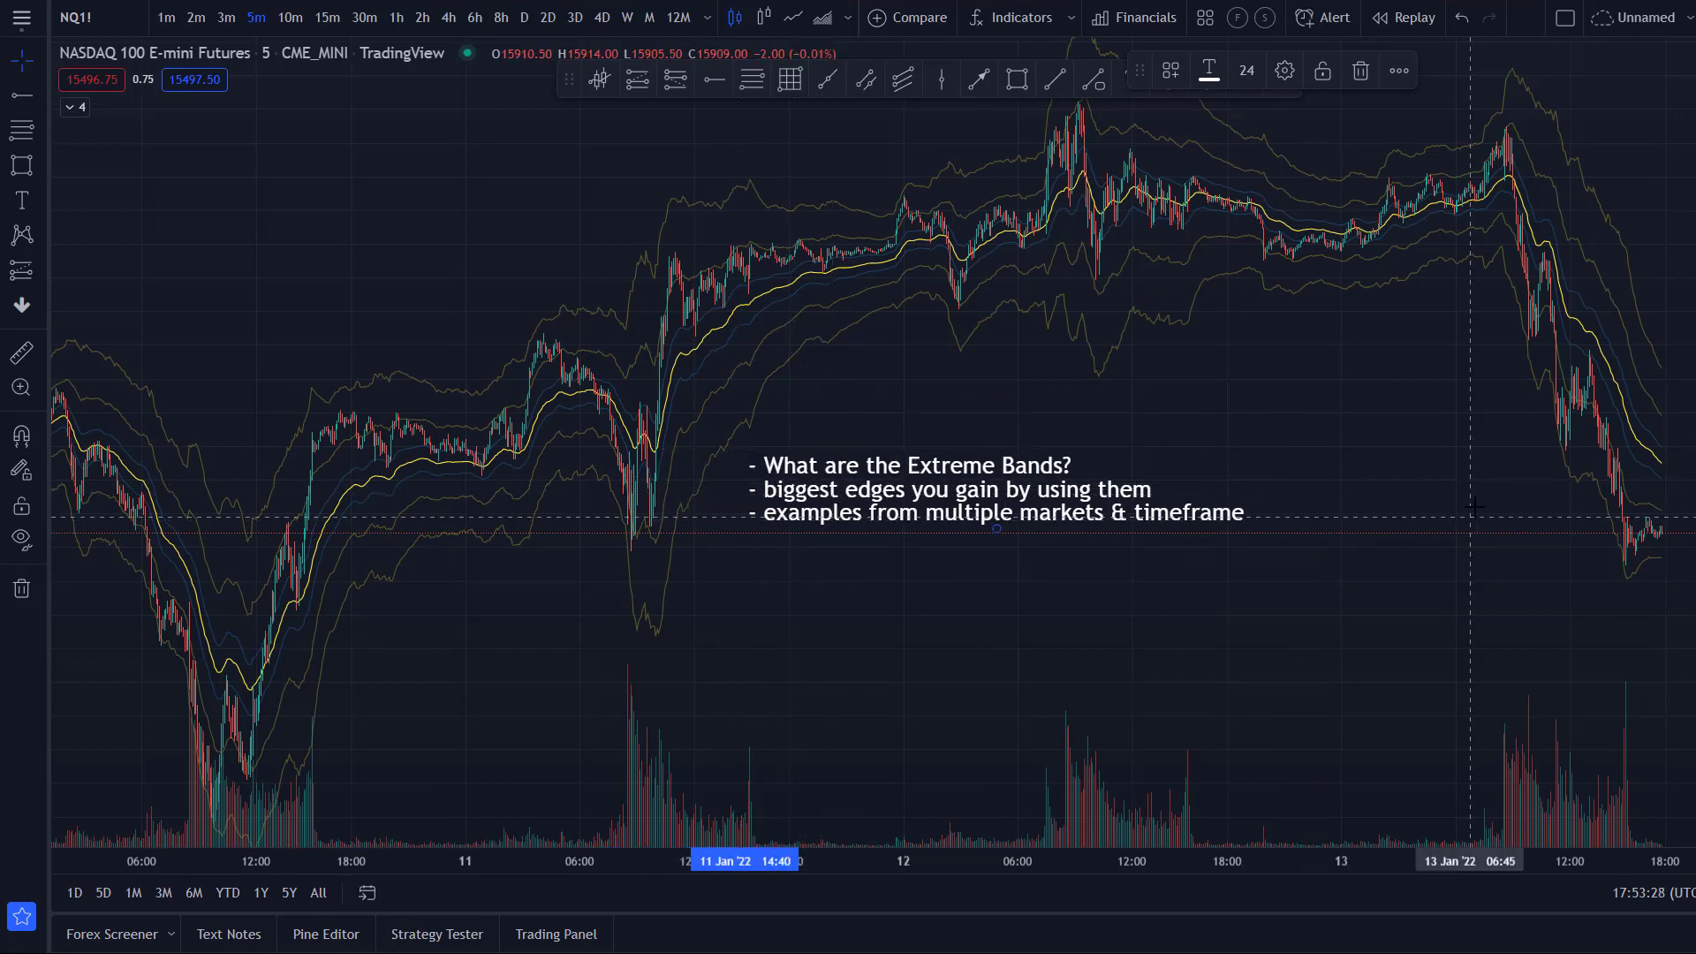
{"action": "left_click", "coordinate": [1407, 470]}
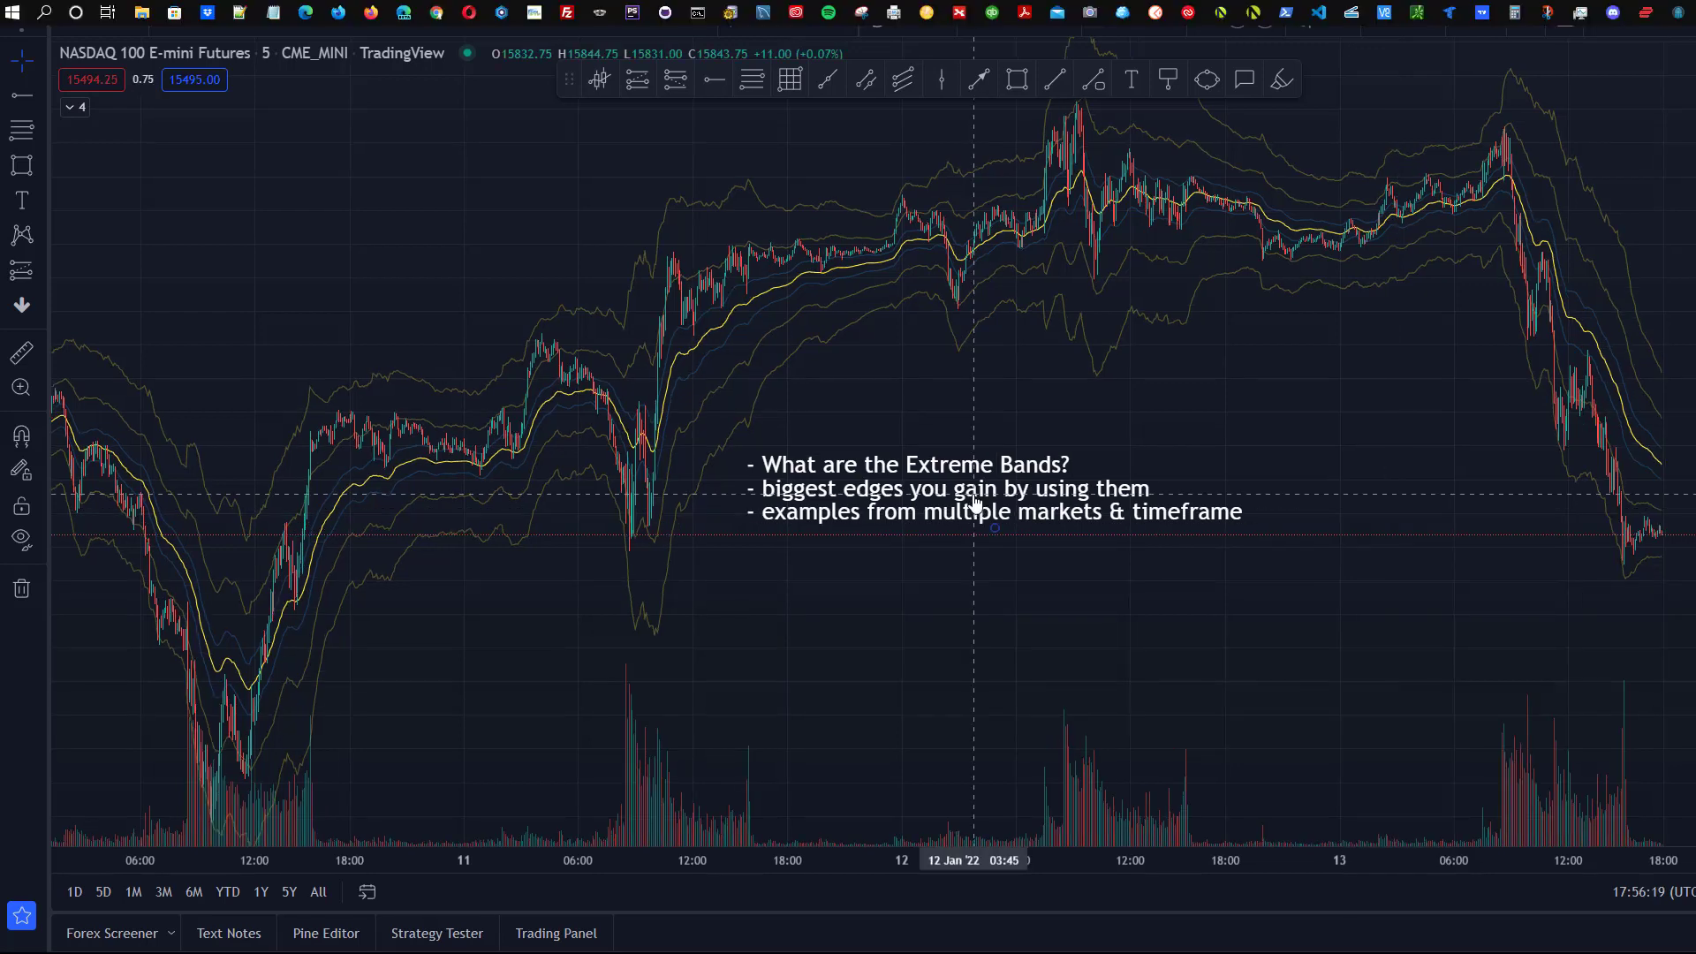
{"action": "mouse_move", "coordinate": [742, 508]}
{"action": "left_mouse_down"}
{"action": "mouse_move", "coordinate": [1331, 537]}
{"action": "mouse_move", "coordinate": [1638, 583]}
{"action": "left_mouse_up"}
- Draw an arrow from 12 Jan '22 01:25 pointing up at the yellow average line near 11 Jan '22 17:20
{"action": "scroll", "coordinate": [707, 415], "scroll_direction": "up", "scroll_amount": 4}
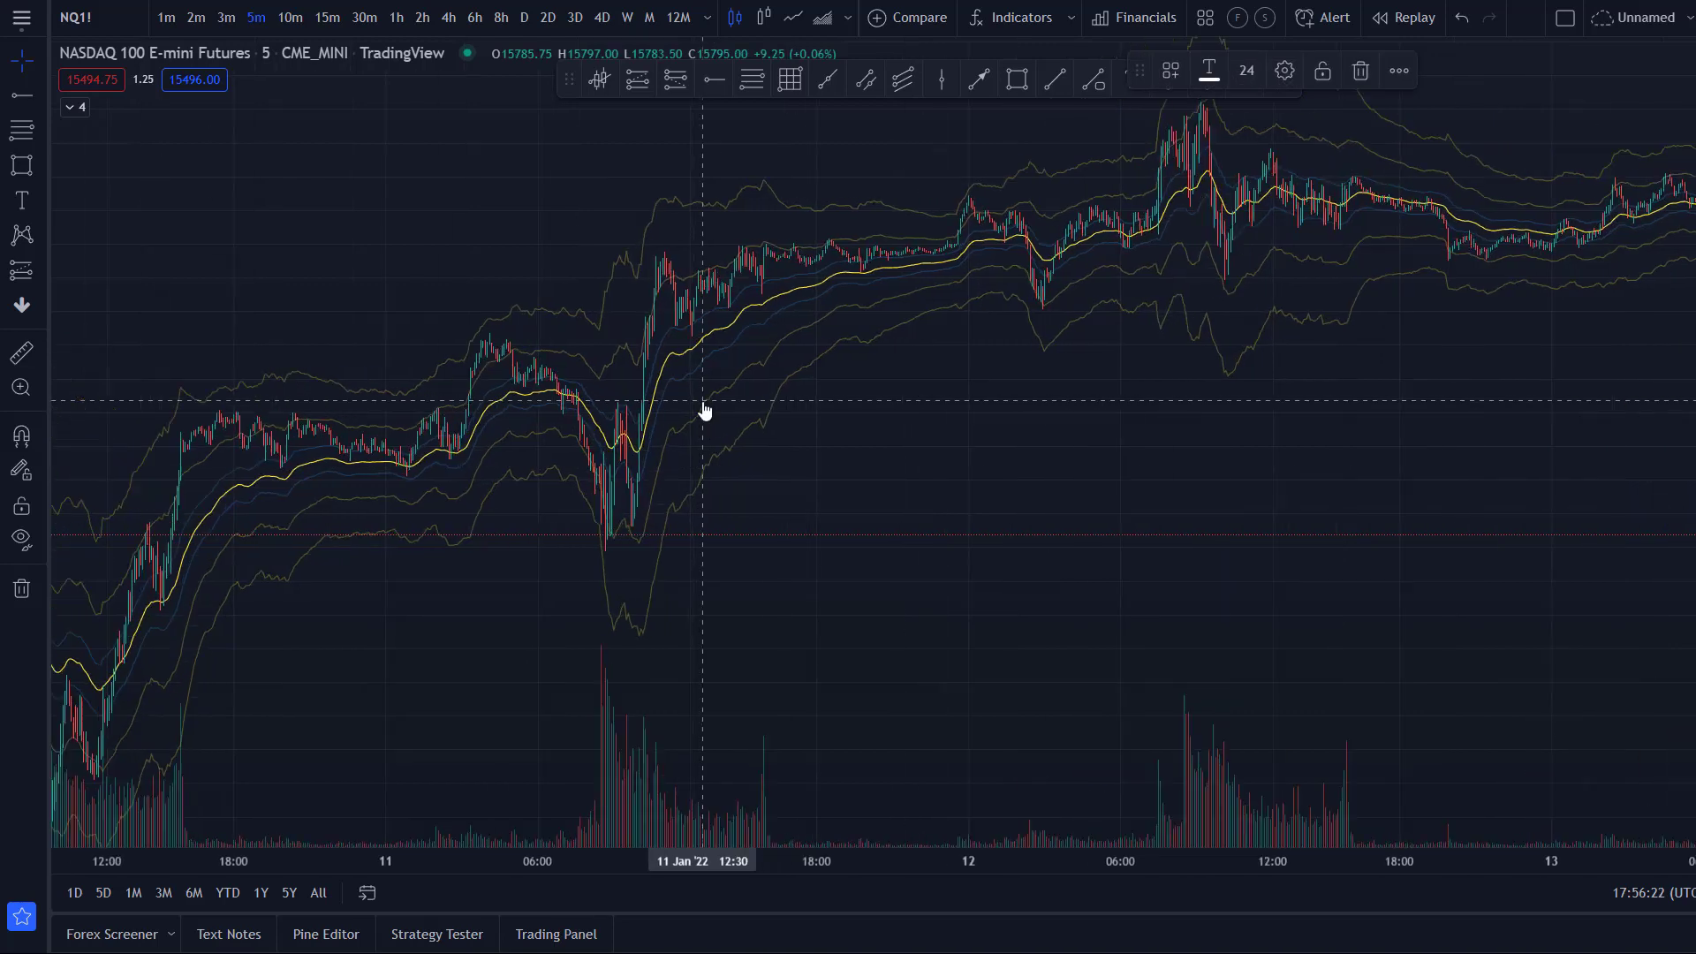
{"action": "left_click_drag", "start_coordinate": [780, 473], "coordinate": [773, 579]}
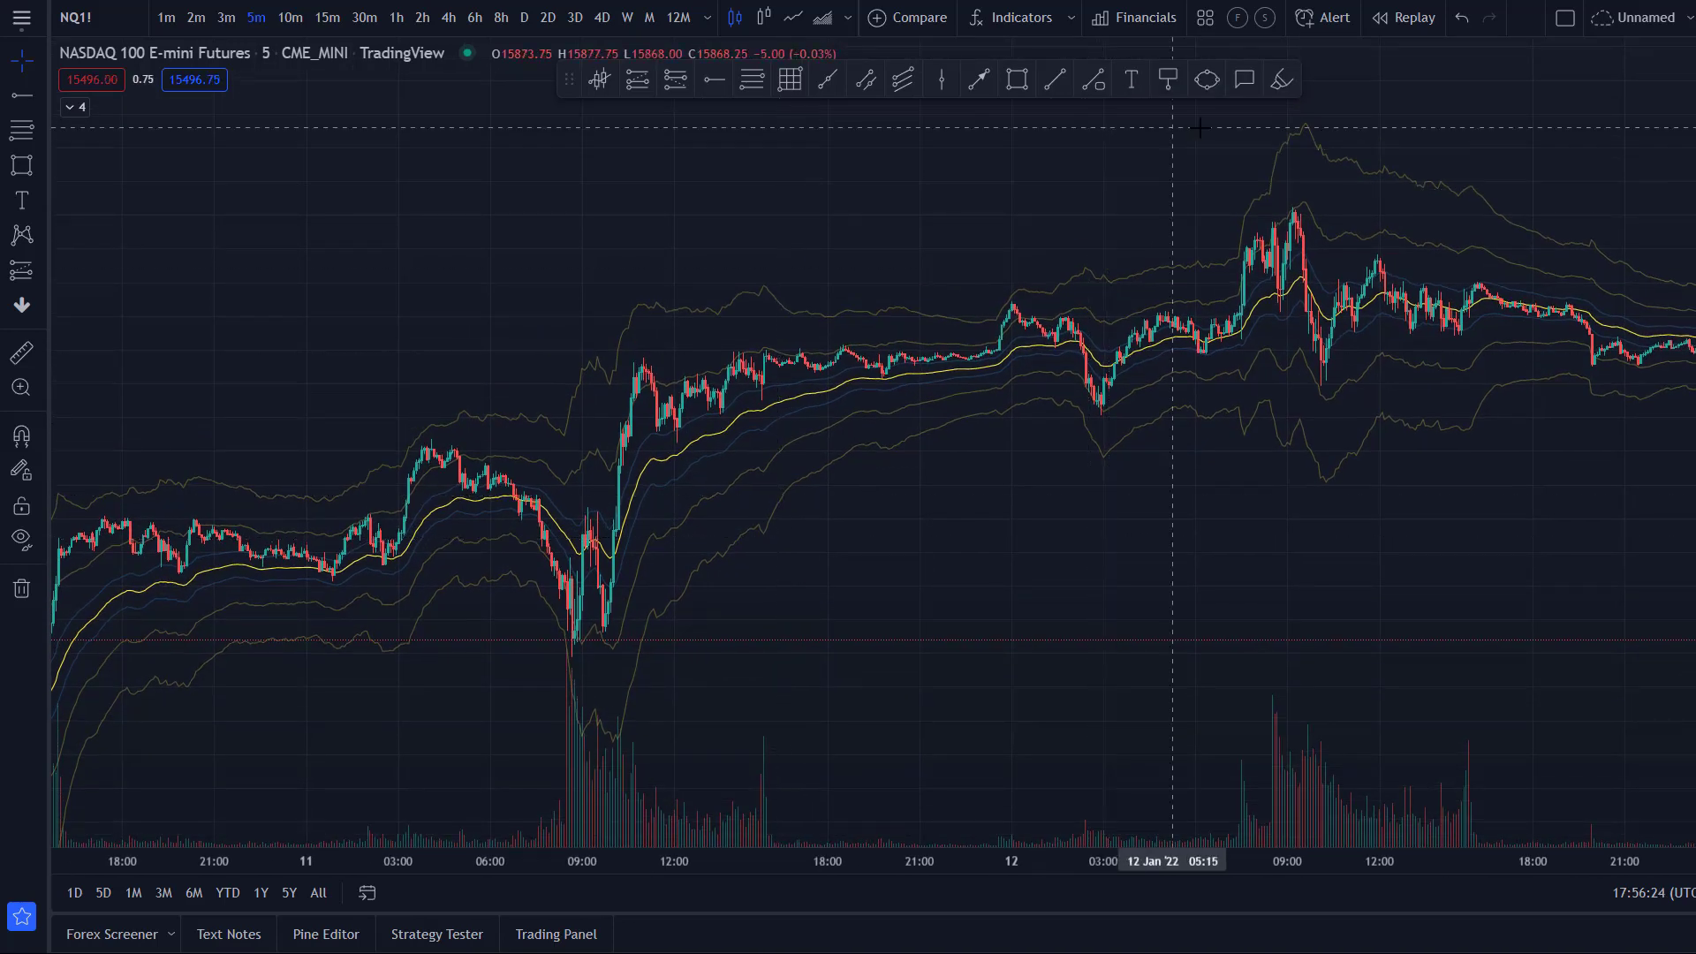
{"action": "left_click", "coordinate": [978, 79]}
{"action": "left_click", "coordinate": [1054, 565]}
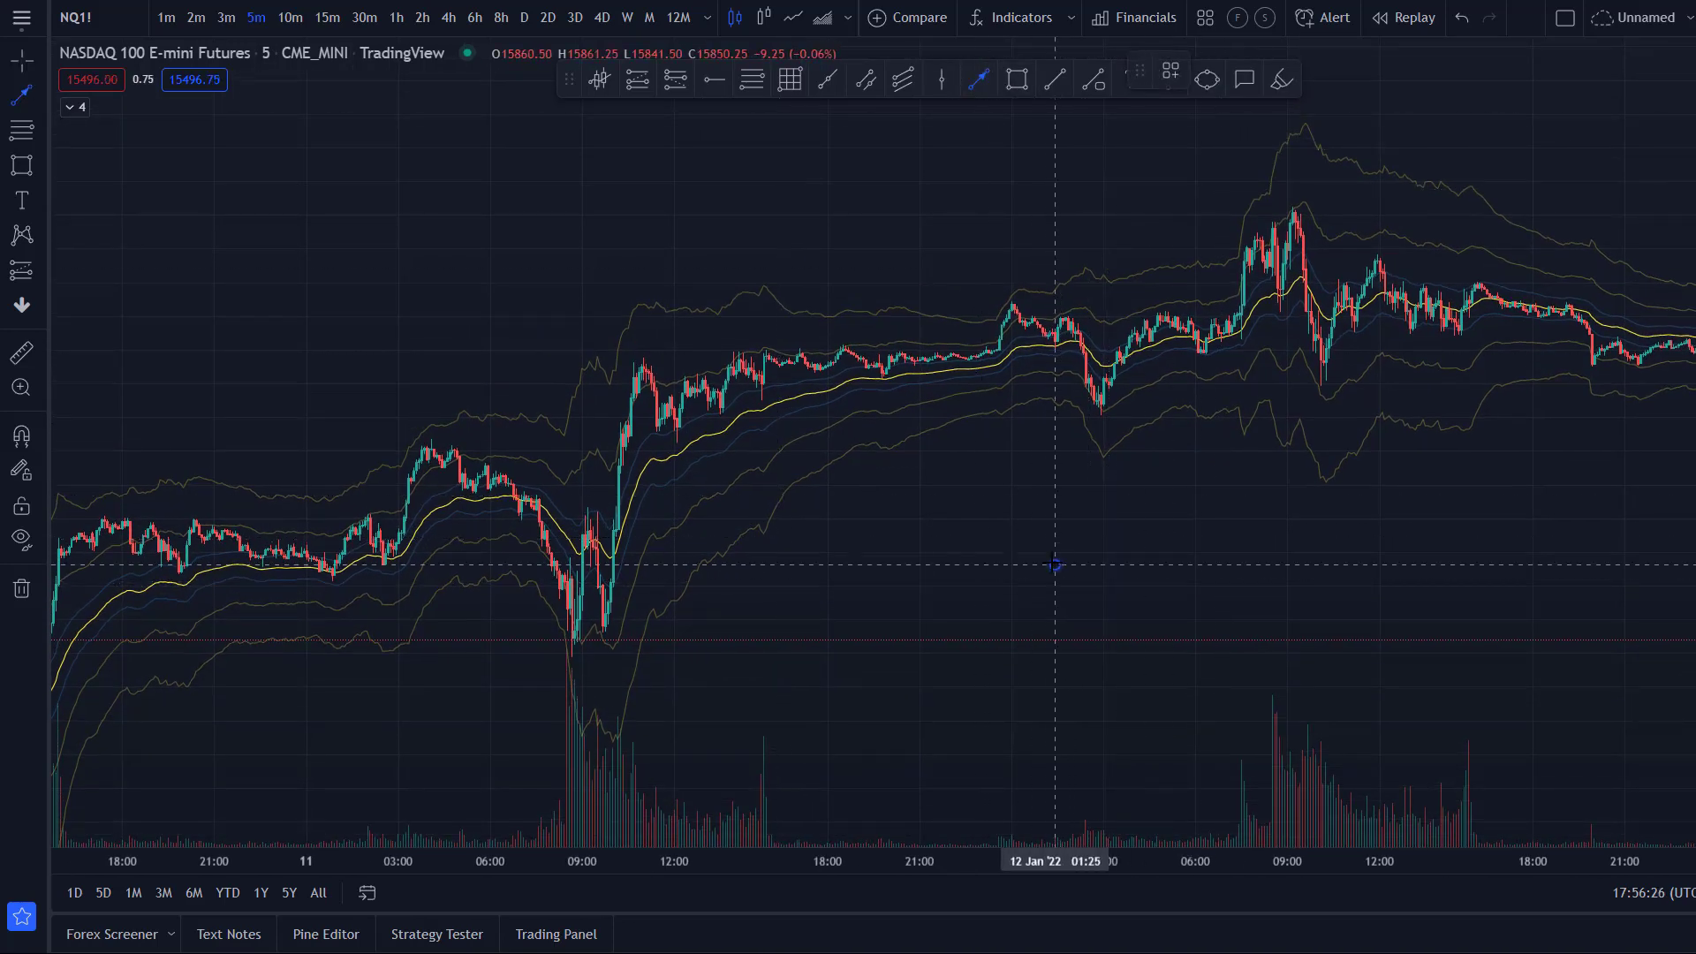
{"action": "left_click", "coordinate": [805, 402]}
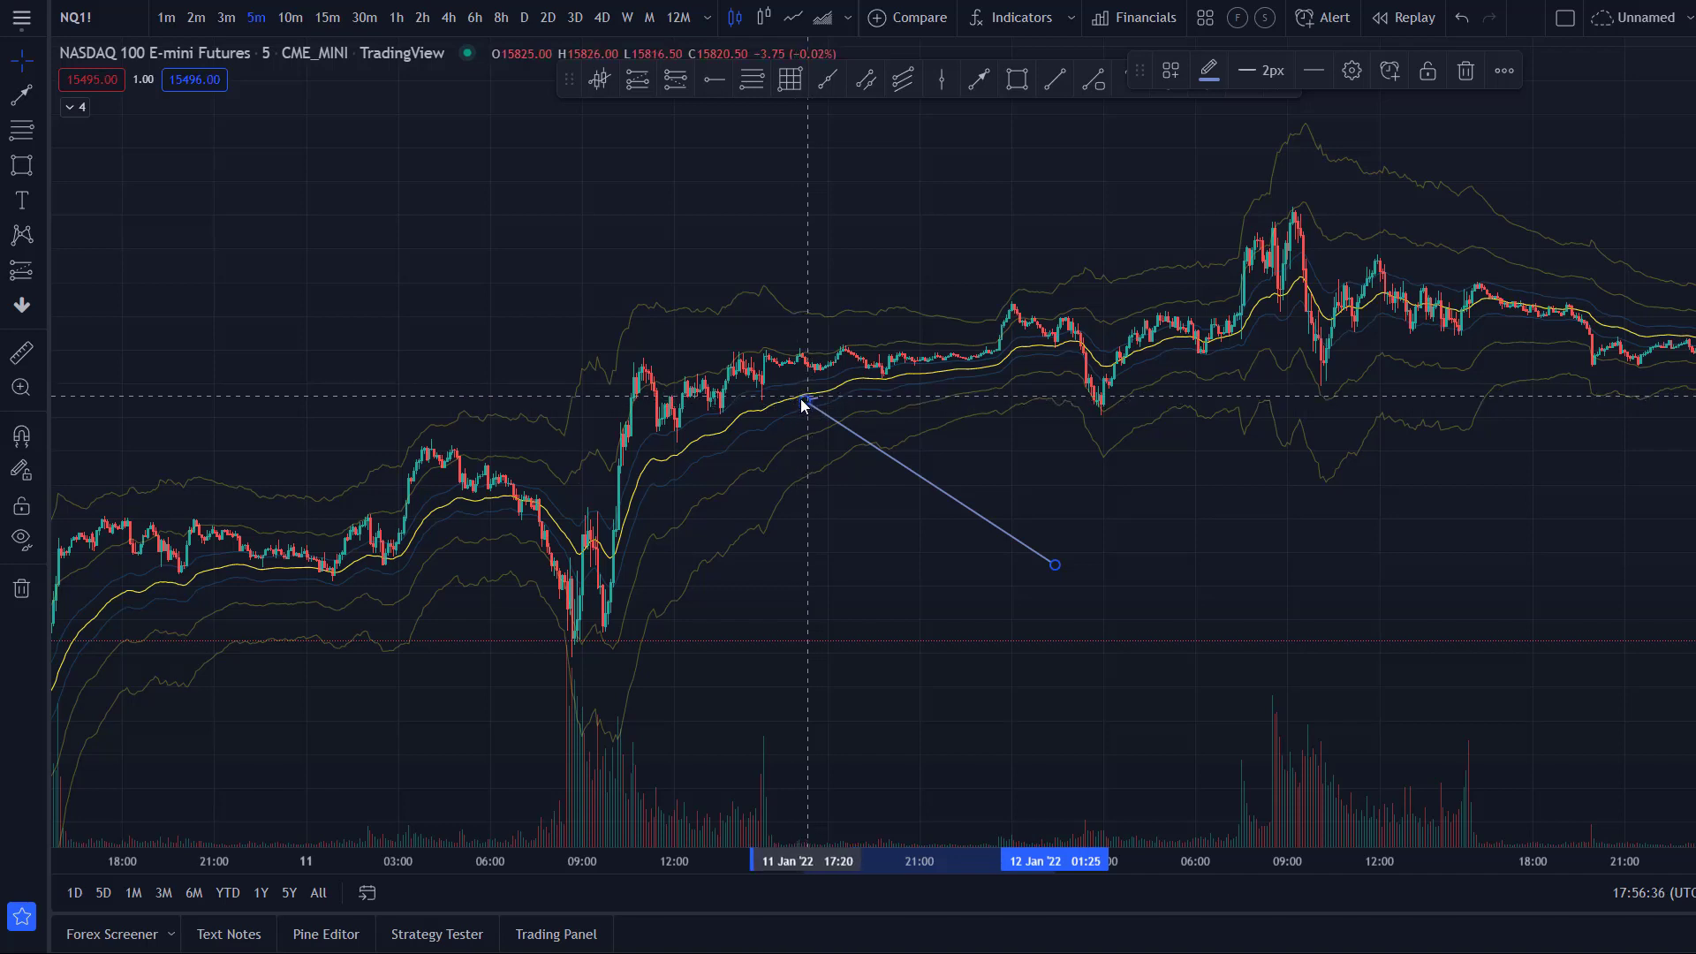
{"action": "mouse_move", "coordinate": [806, 409]}
{"action": "left_mouse_down"}
{"action": "mouse_move", "coordinate": [798, 396]}
{"action": "mouse_move", "coordinate": [844, 462]}
{"action": "mouse_move", "coordinate": [786, 420]}
{"action": "mouse_move", "coordinate": [803, 420]}
{"action": "left_mouse_up"}
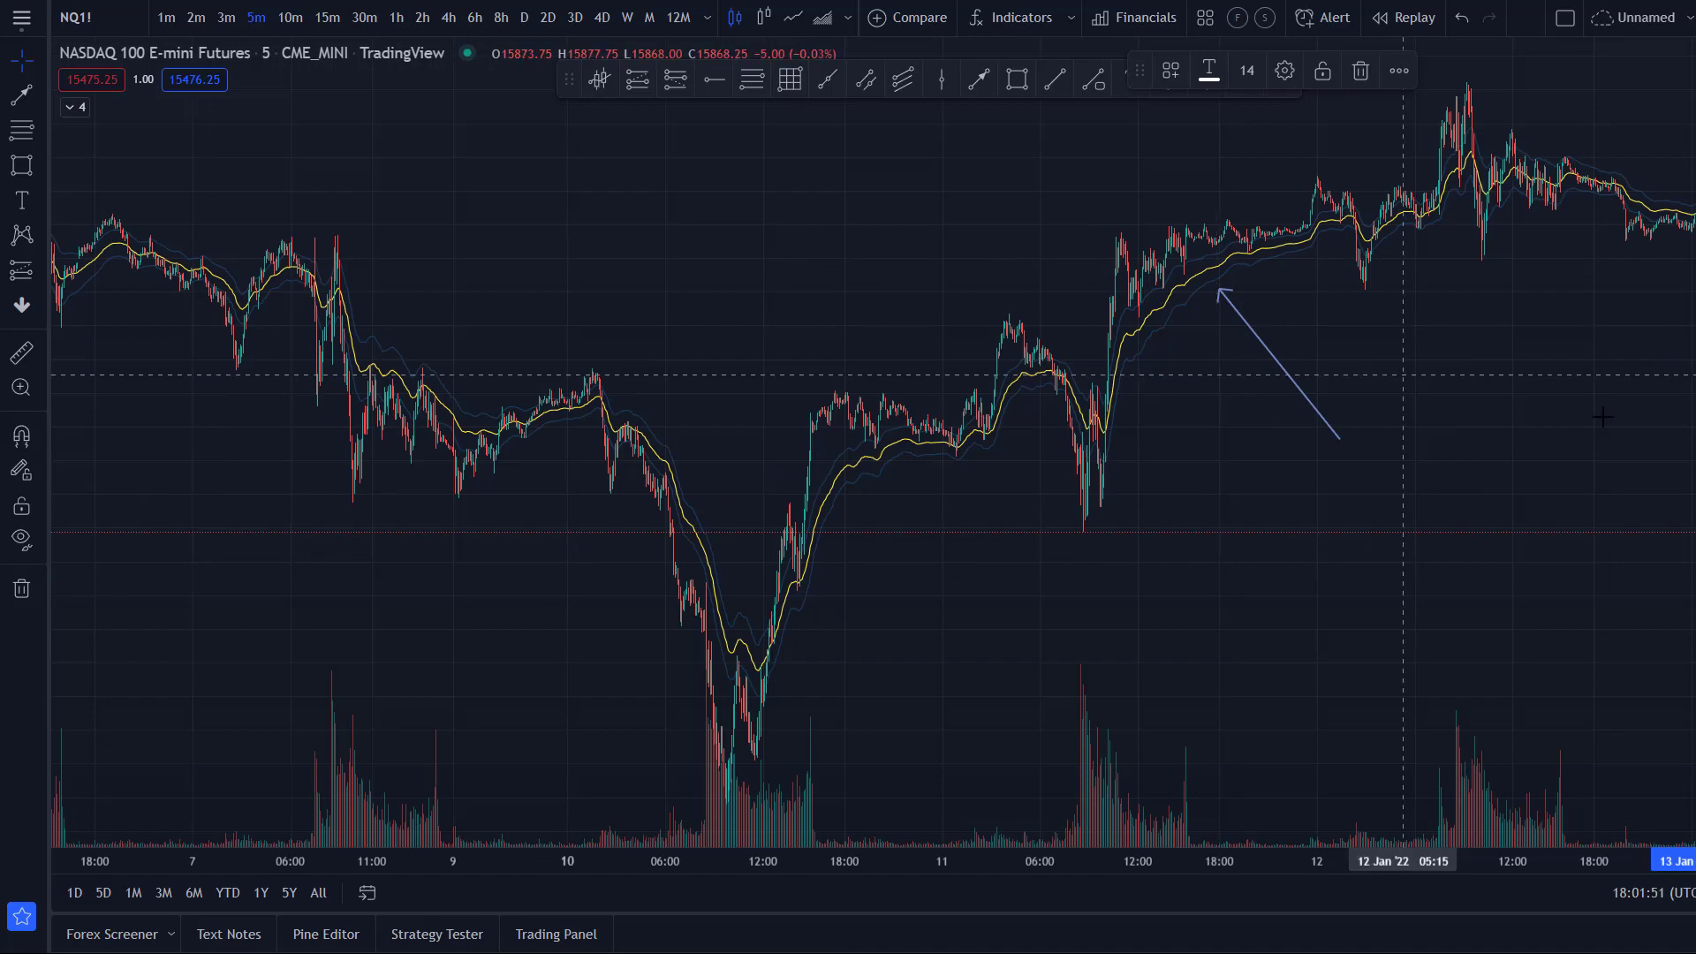
- Move the ATR Bands note into the empty area above the candles and point the arrow's head at its text lines
{"action": "left_click_drag", "start_coordinate": [1691, 478], "coordinate": [761, 257]}
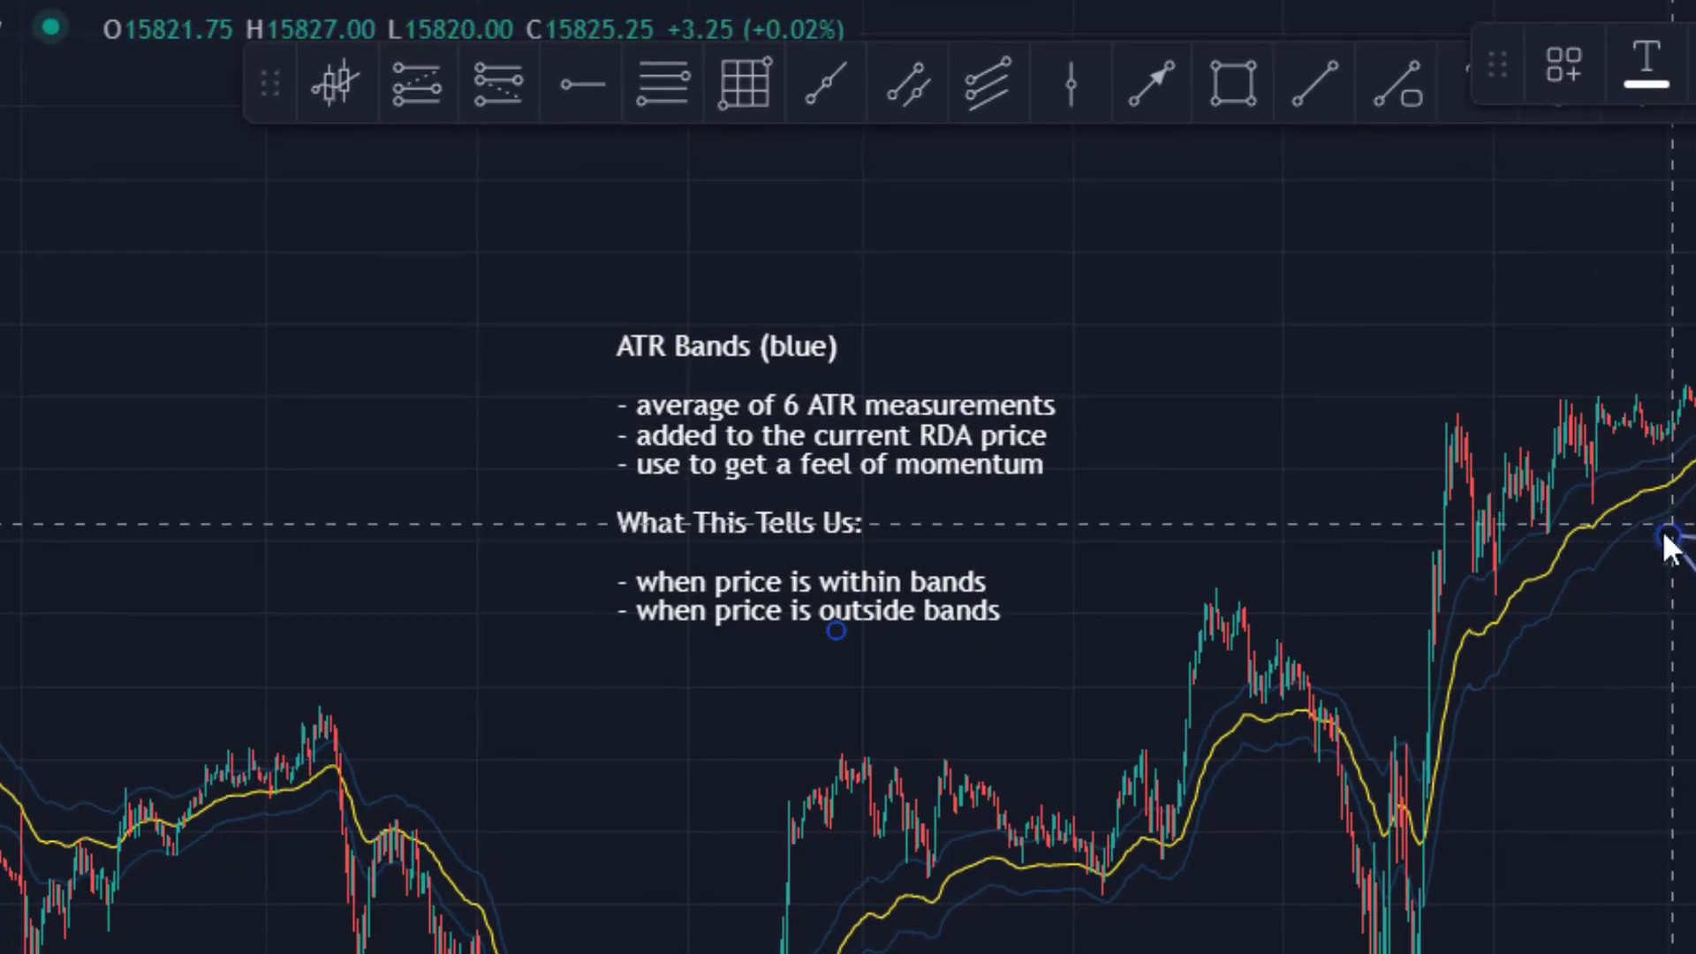
{"action": "left_click", "coordinate": [1695, 719]}
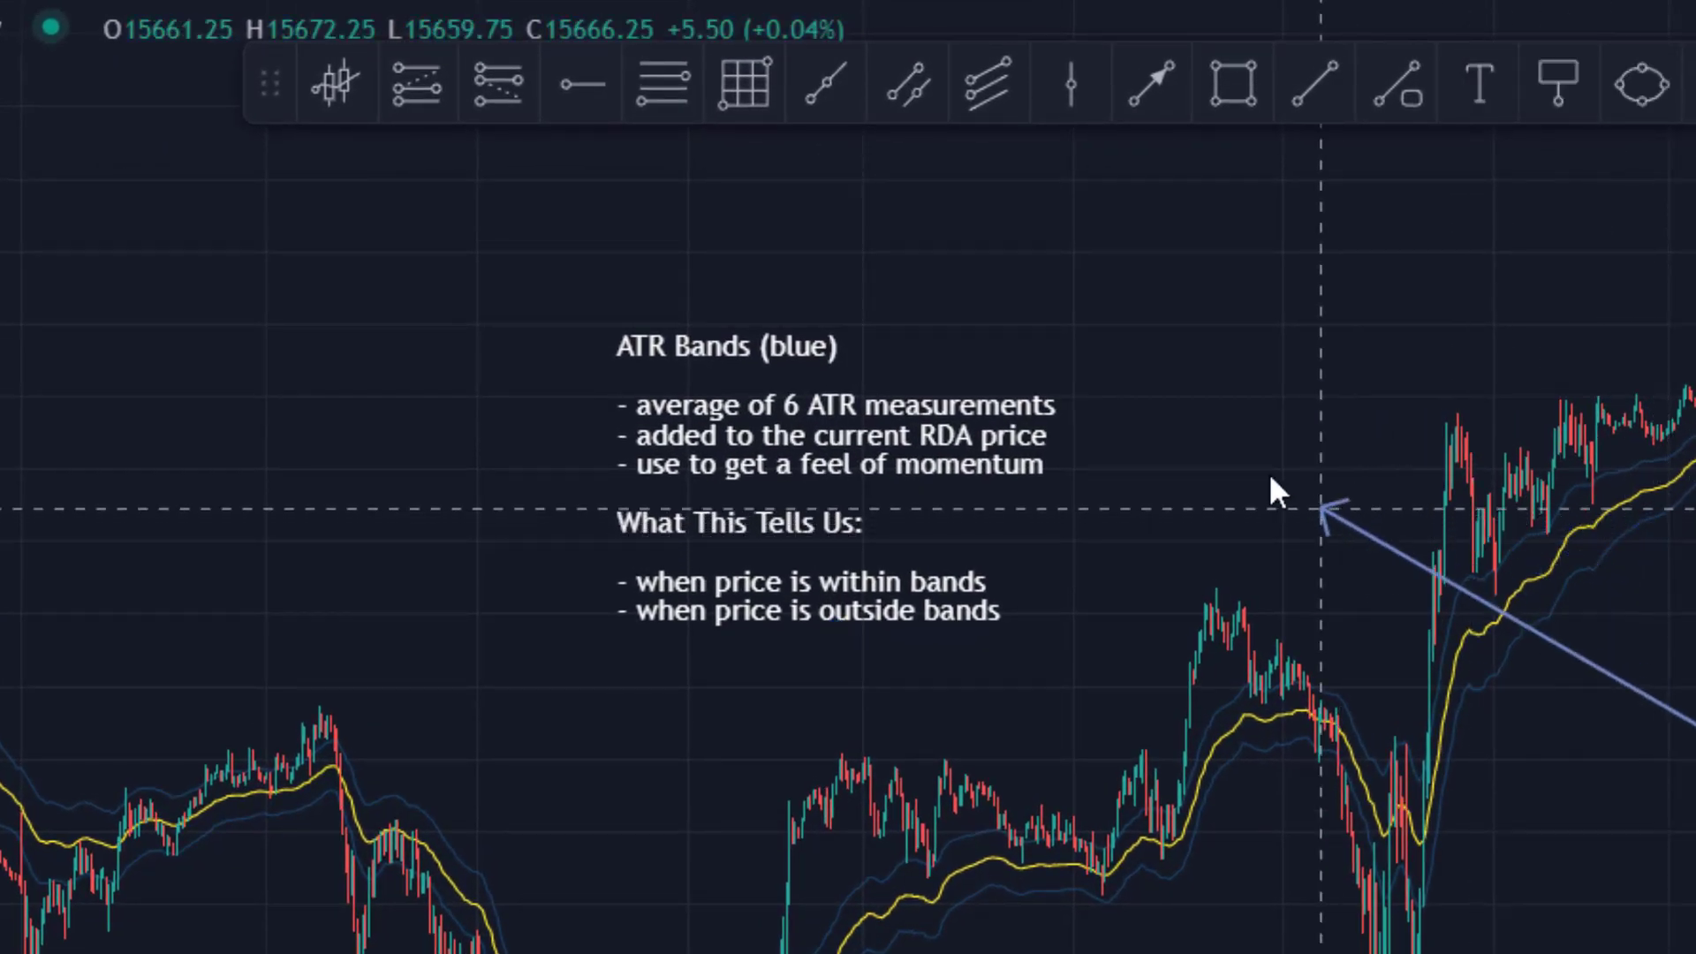
{"action": "left_click", "coordinate": [1143, 394]}
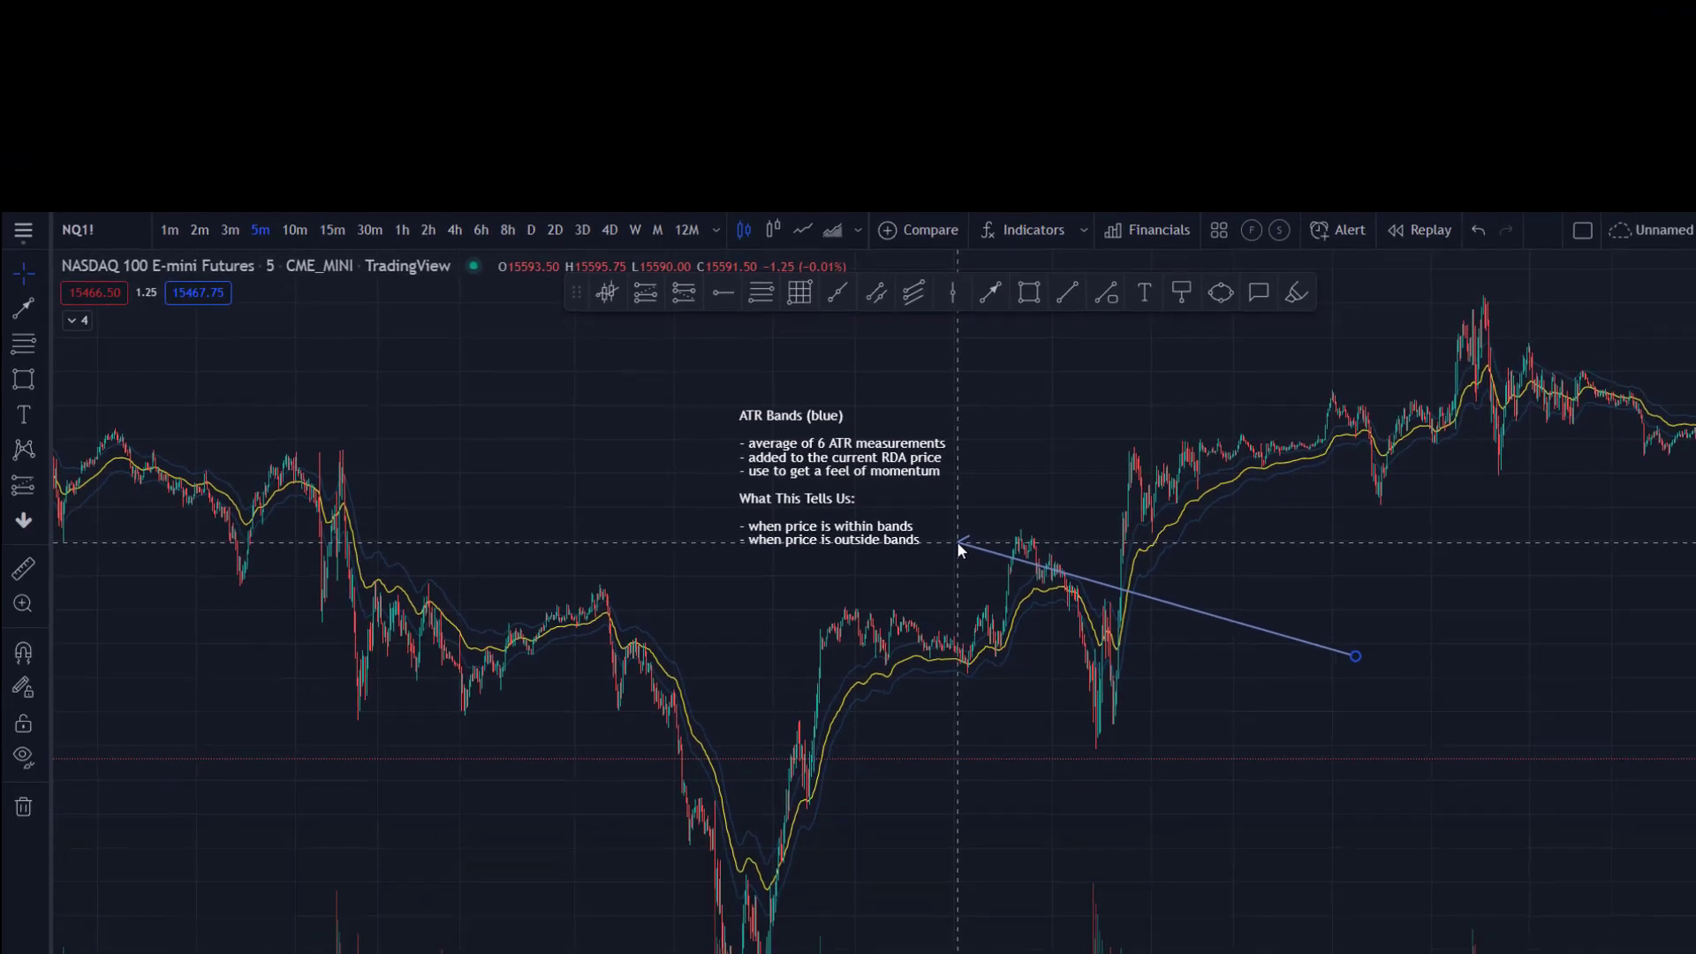
{"action": "left_click", "coordinate": [955, 541]}
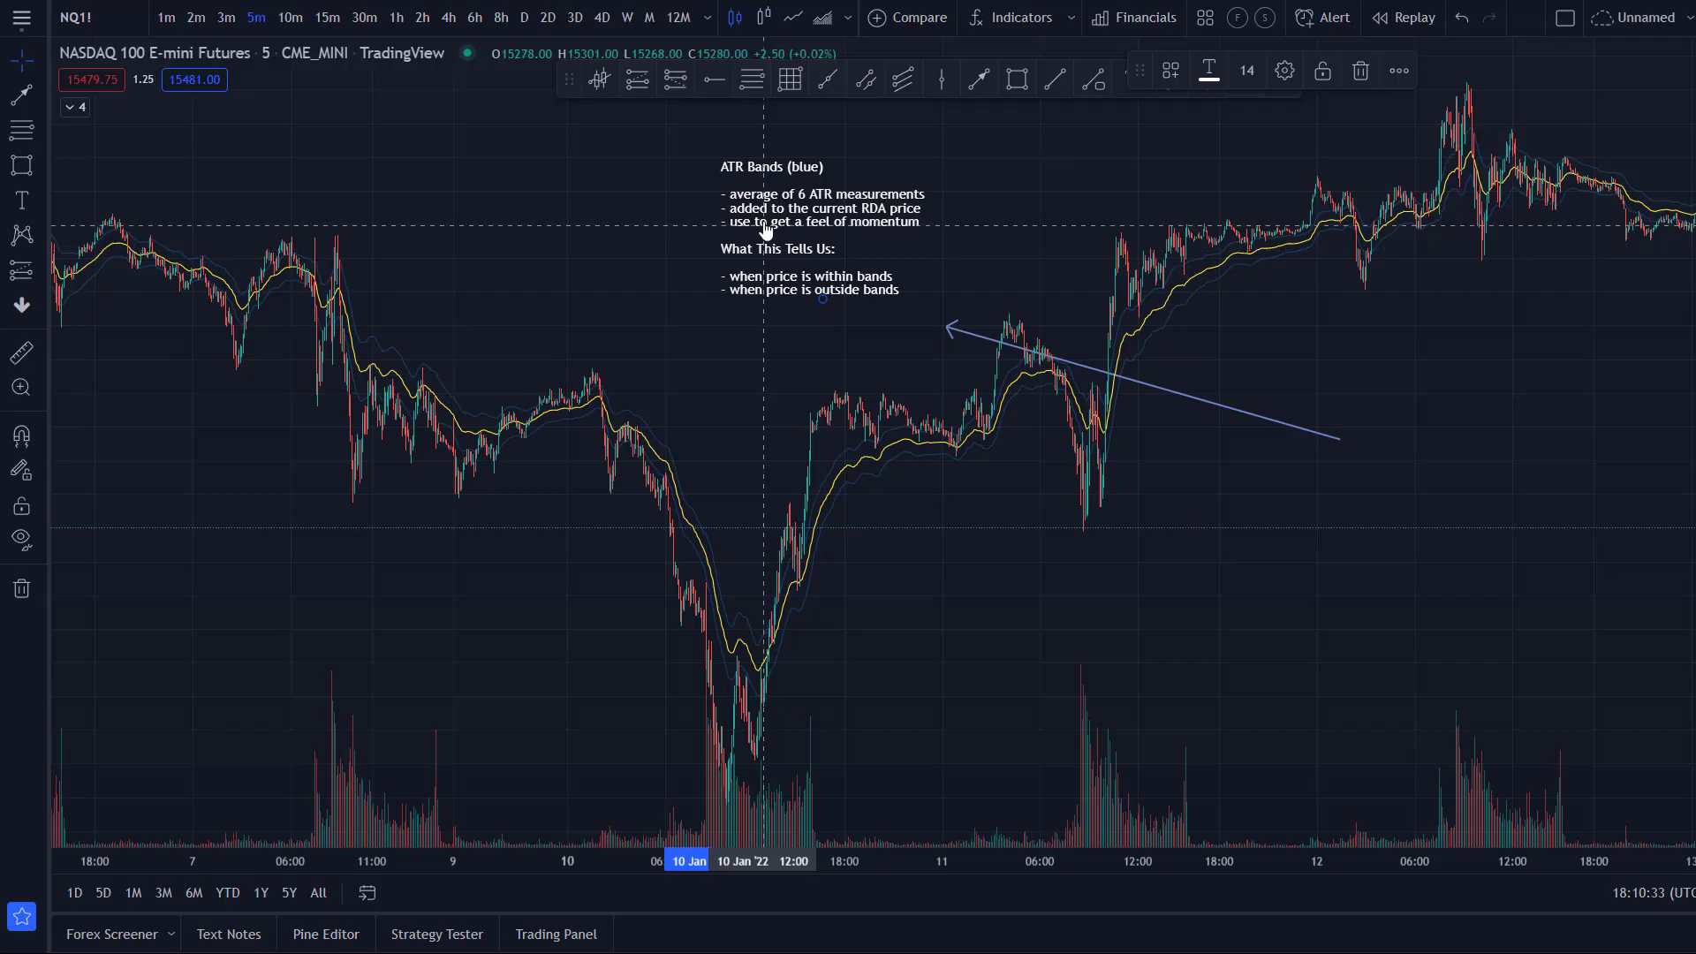
- Move the ATR Bands note out of view past the newest candles
{"action": "left_click_drag", "start_coordinate": [836, 472], "coordinate": [1611, 730]}
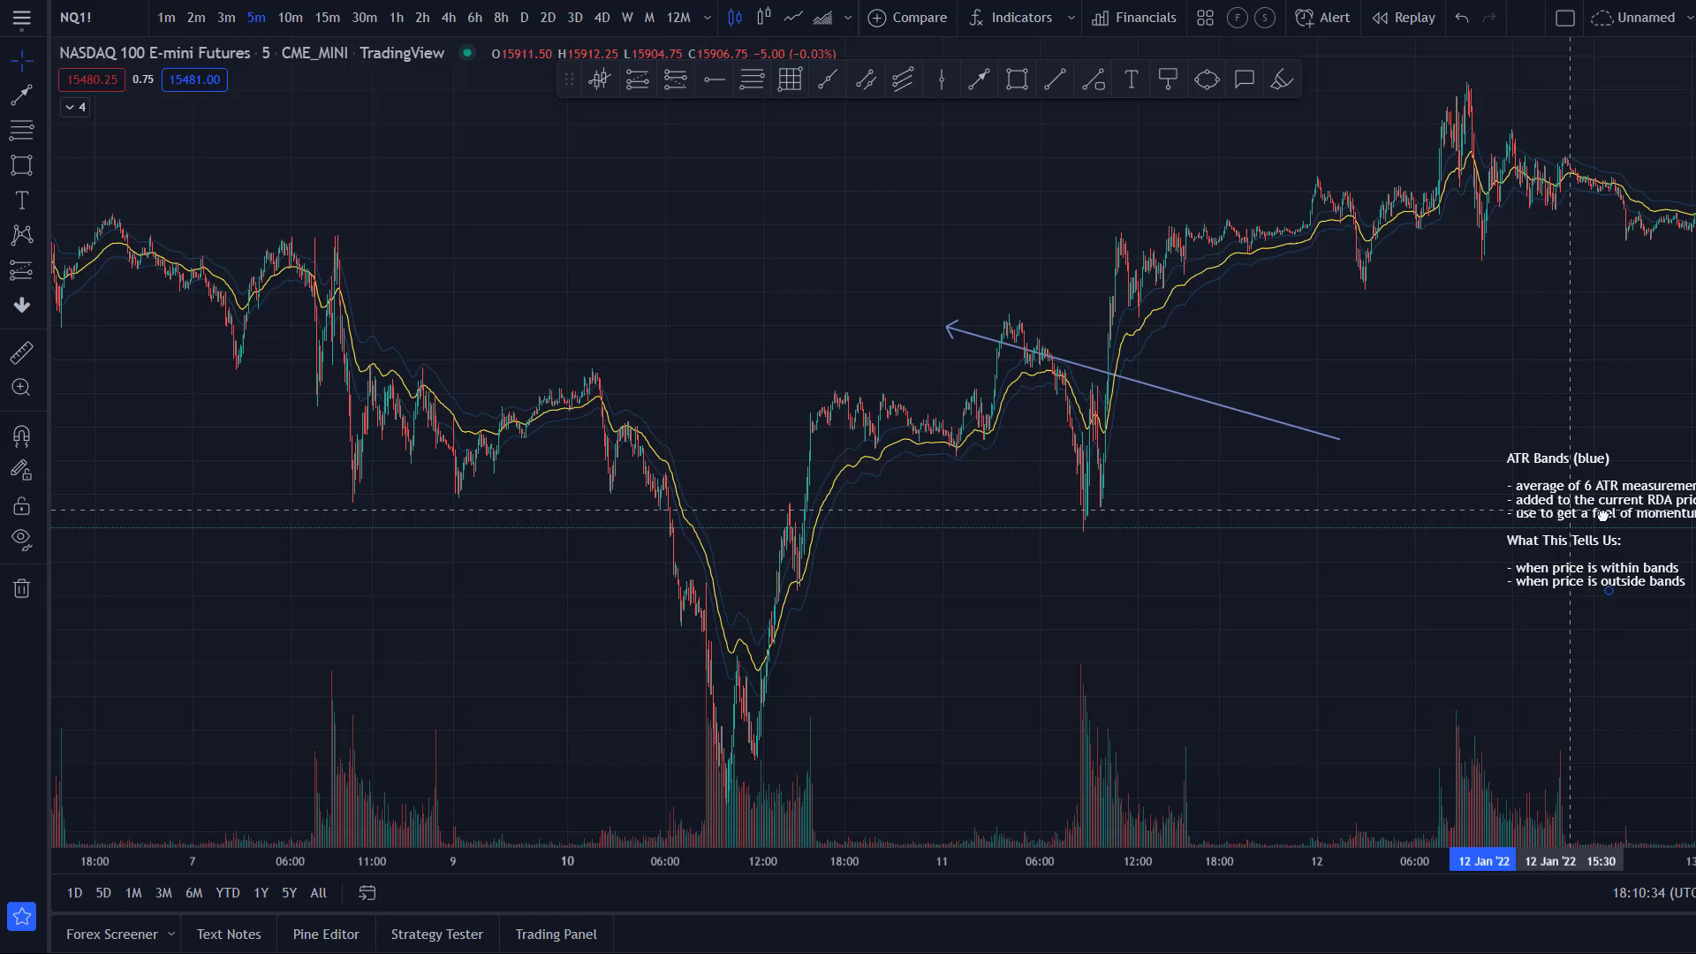
{"action": "left_click_drag", "start_coordinate": [1601, 514], "coordinate": [1679, 521]}
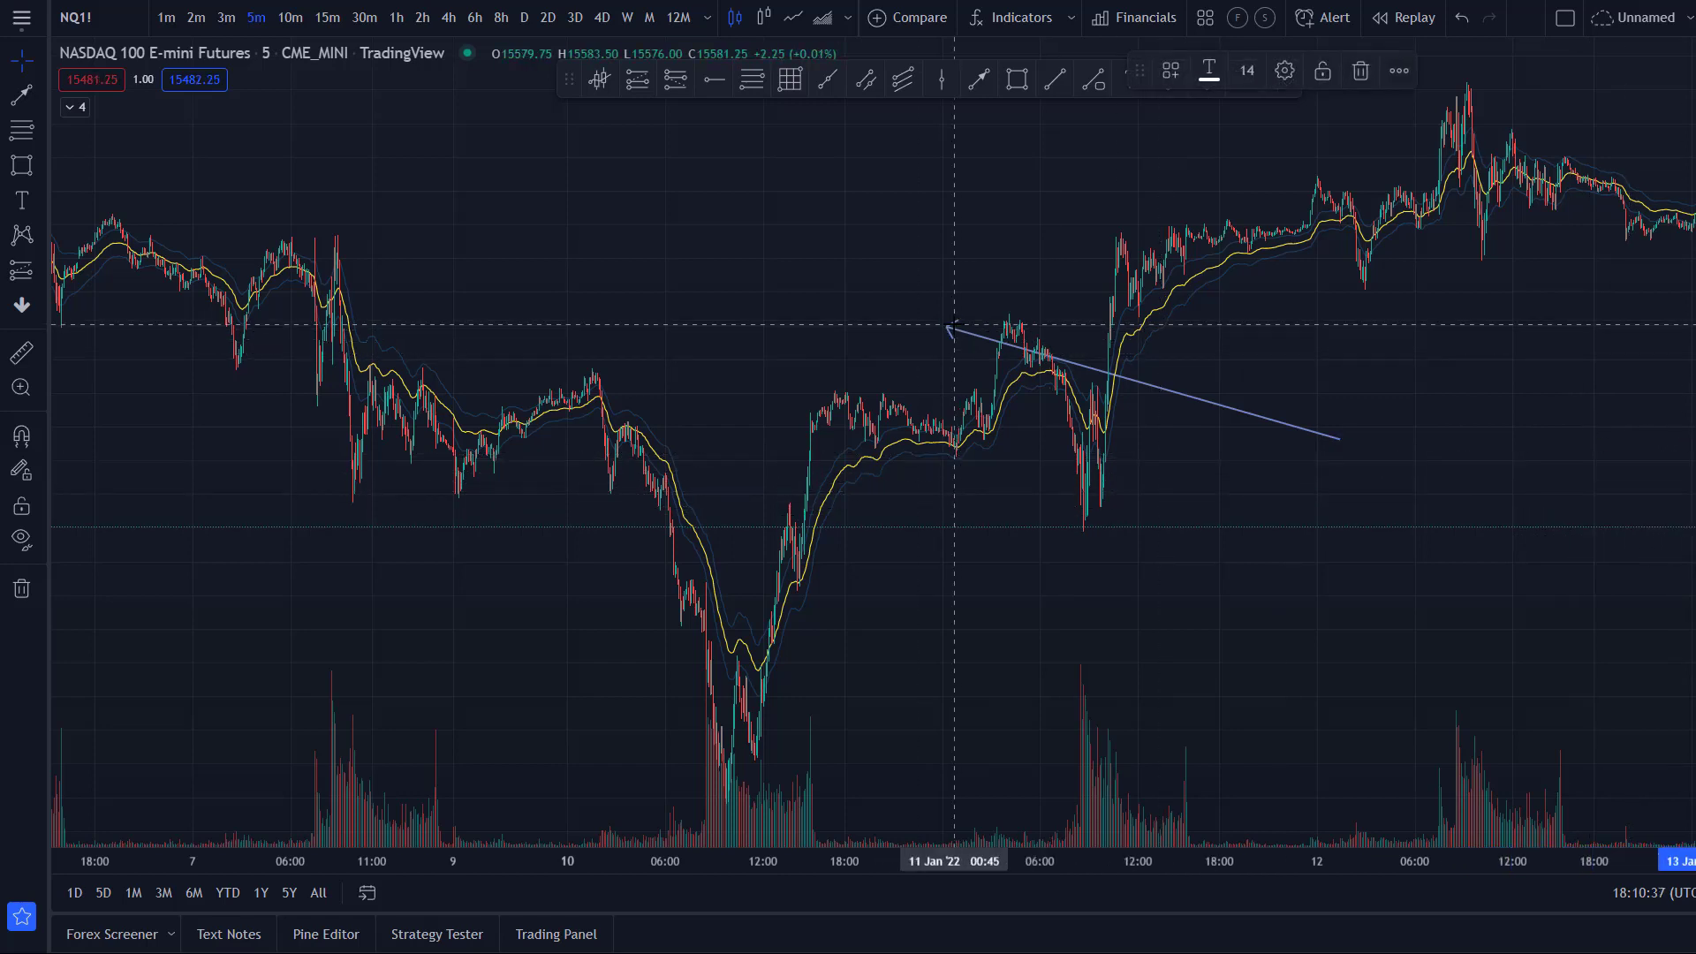
- Re-aim the arrow at the blue ATR bands after the 10 January rally, and at the upper band around 11 Jan '22 07:35
{"action": "left_click", "coordinate": [949, 331]}
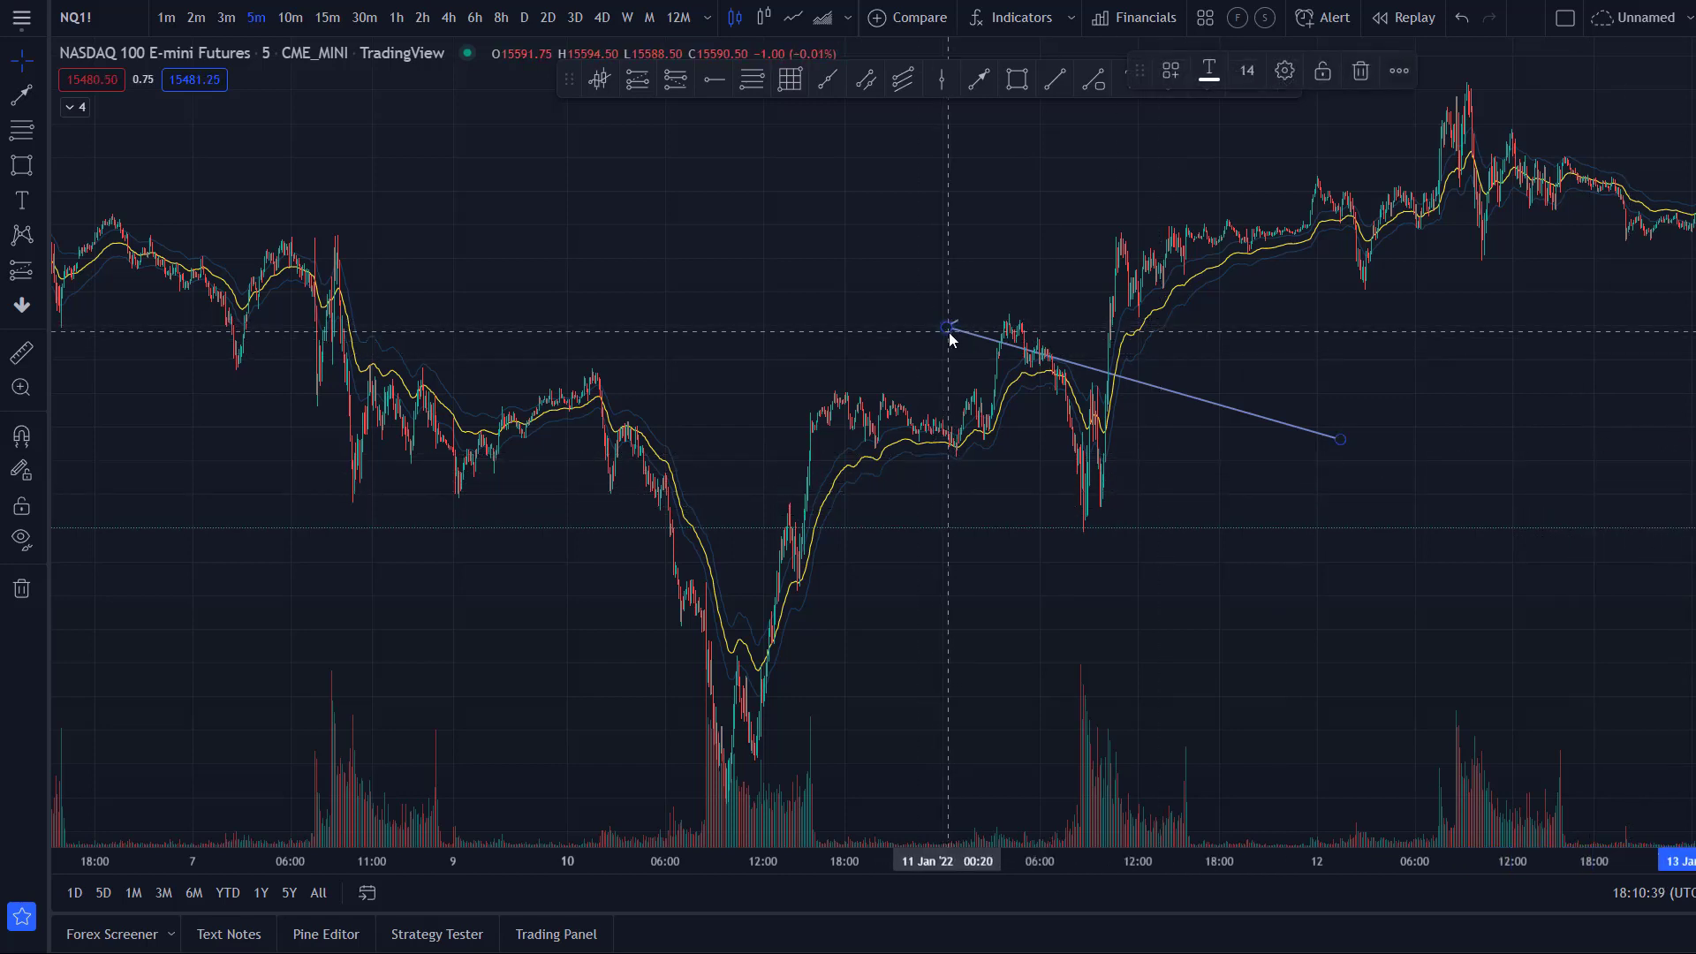
{"action": "left_click_drag", "start_coordinate": [949, 332], "coordinate": [900, 462]}
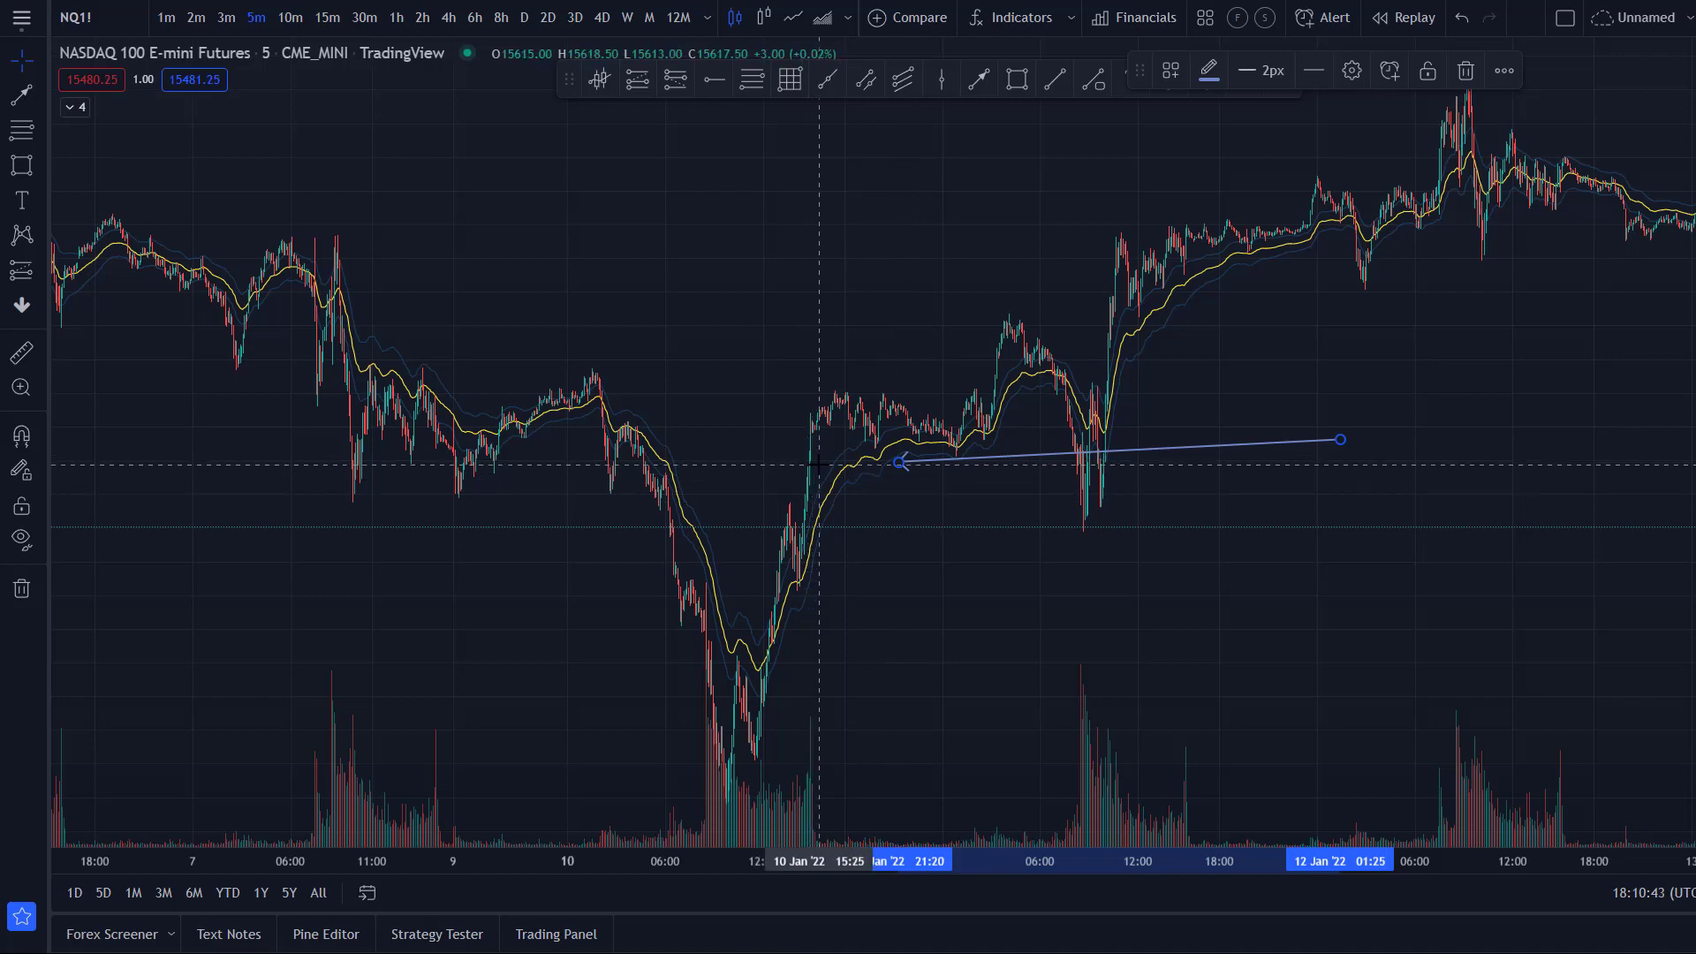
{"action": "scroll", "coordinate": [822, 496], "scroll_direction": "up", "scroll_amount": 3}
{"action": "left_click_drag", "start_coordinate": [951, 459], "coordinate": [1110, 329]}
{"action": "scroll", "coordinate": [1099, 334], "scroll_direction": "up", "scroll_amount": 5}
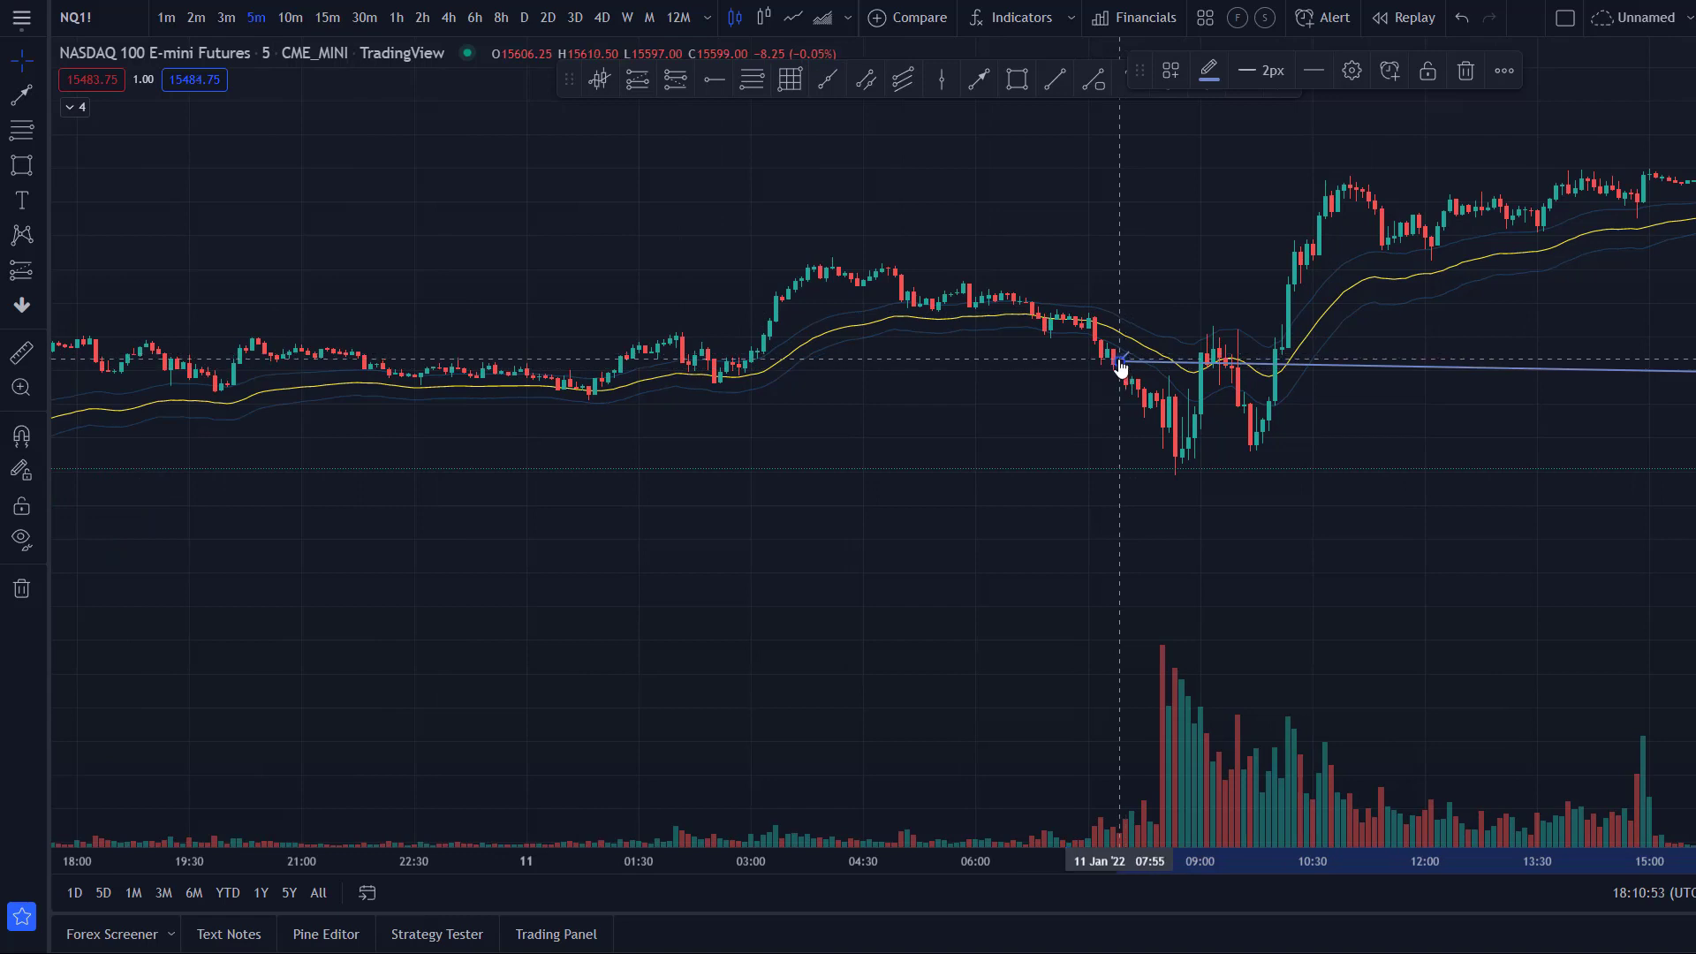
{"action": "left_click_drag", "start_coordinate": [1115, 359], "coordinate": [1098, 329]}
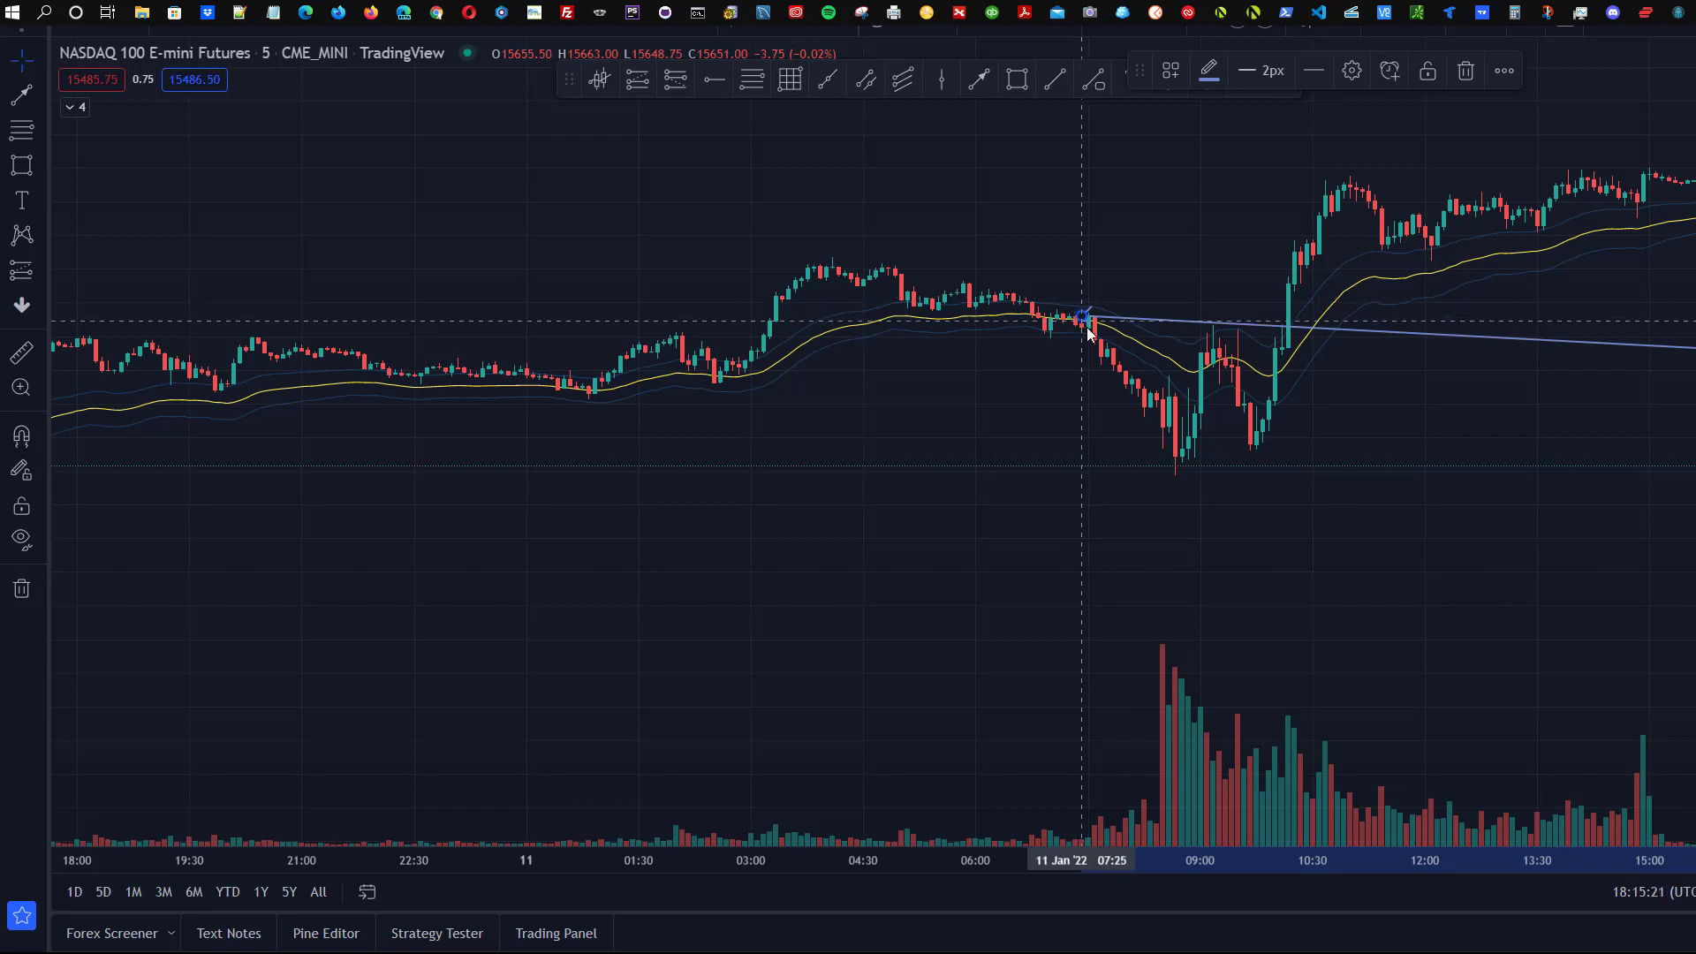
{"action": "mouse_move", "coordinate": [1085, 324]}
{"action": "left_mouse_down"}
{"action": "mouse_move", "coordinate": [1104, 305]}
{"action": "mouse_move", "coordinate": [1030, 318]}
{"action": "mouse_move", "coordinate": [1069, 314]}
{"action": "mouse_move", "coordinate": [1086, 341]}
{"action": "mouse_move", "coordinate": [1078, 299]}
{"action": "mouse_move", "coordinate": [1095, 309]}
{"action": "left_mouse_up"}
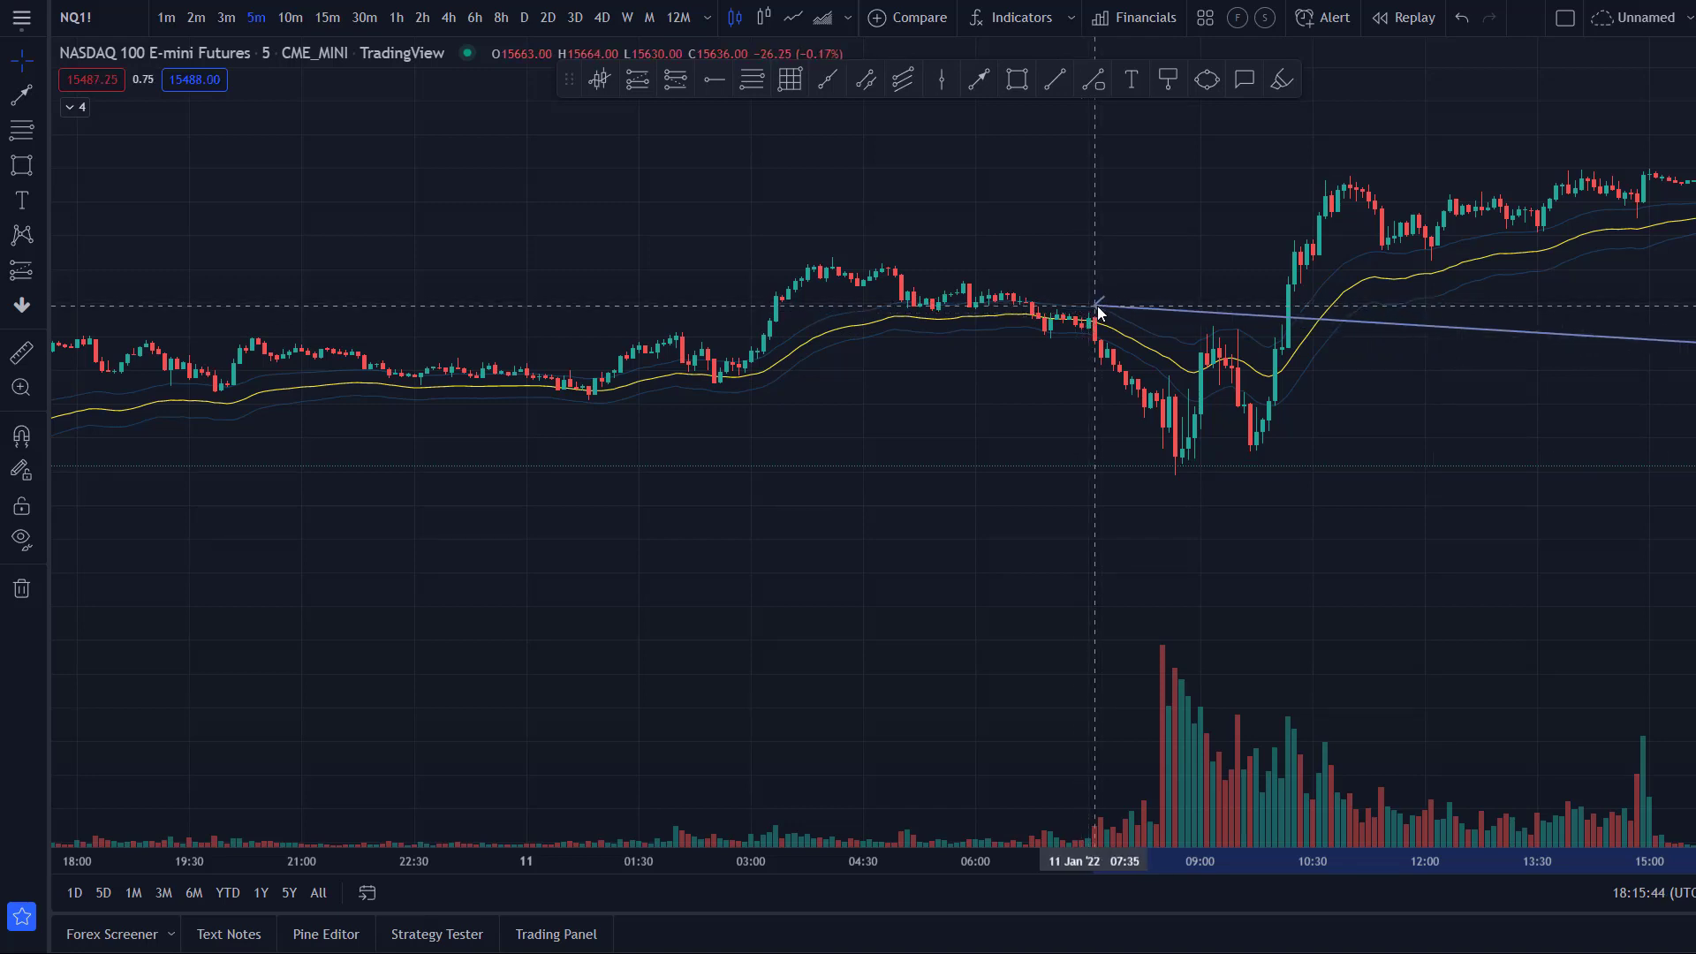
{"action": "left_click_drag", "start_coordinate": [1102, 307], "coordinate": [1110, 308]}
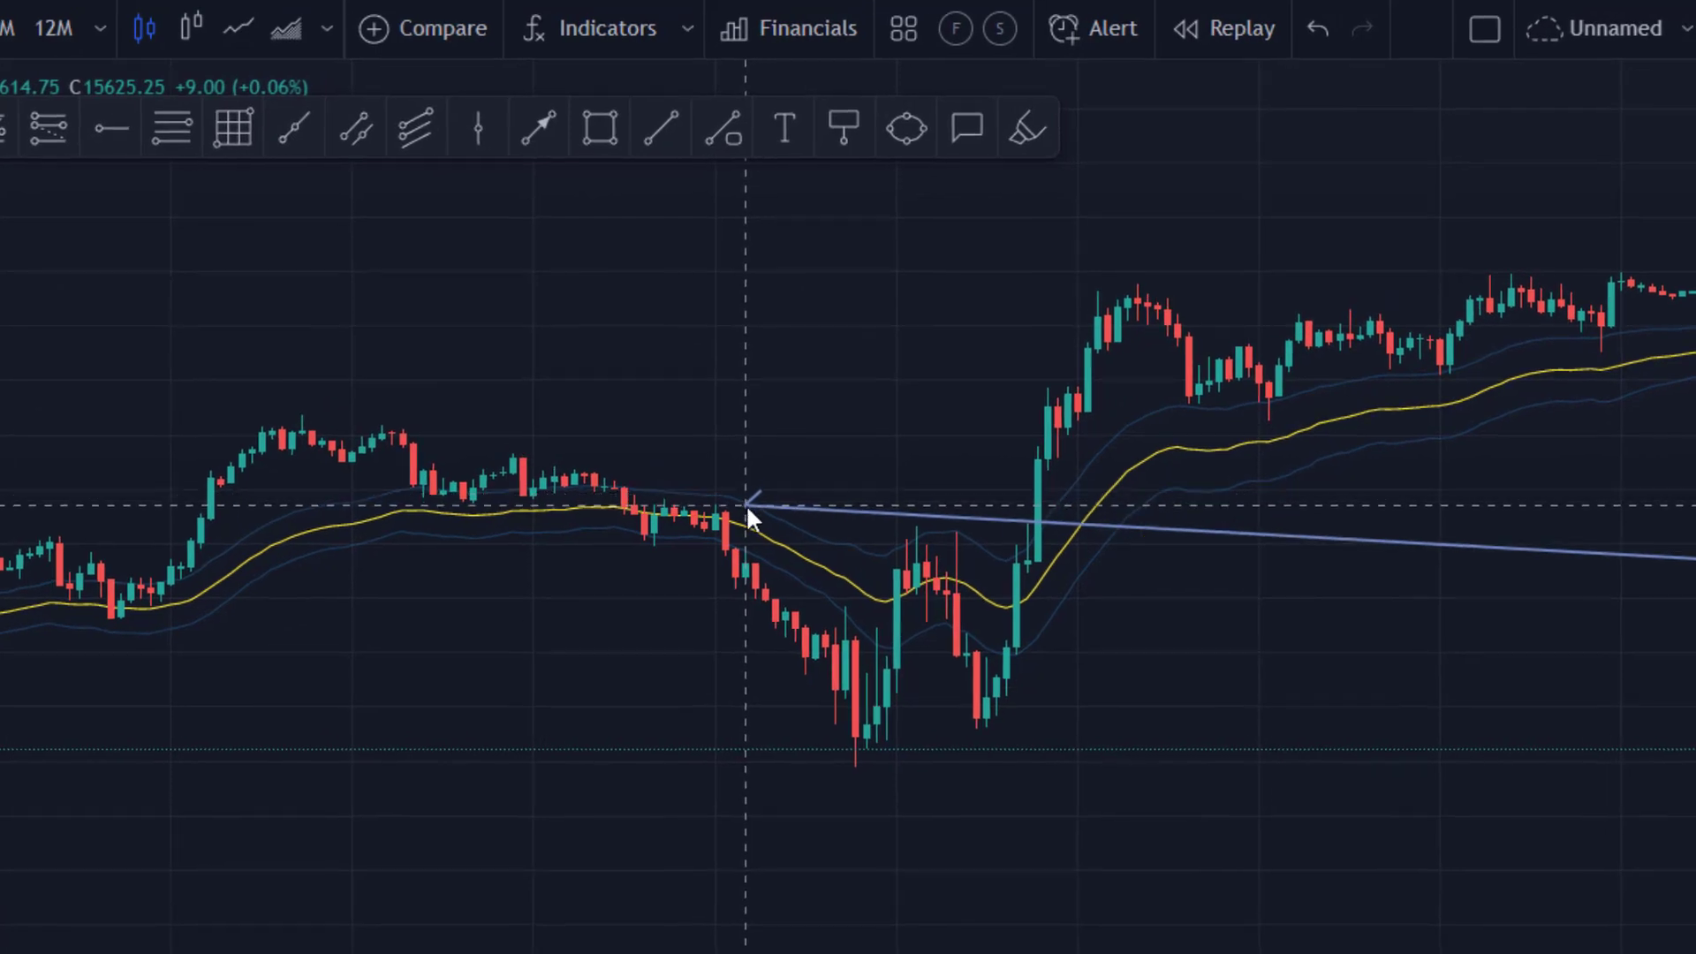
- Trace the 11 January drop and rebound with the arrow's head and rest it on the bands after the rally
{"action": "mouse_move", "coordinate": [760, 507]}
{"action": "left_mouse_down"}
{"action": "mouse_move", "coordinate": [659, 604]}
{"action": "mouse_move", "coordinate": [348, 669]}
{"action": "mouse_move", "coordinate": [294, 713]}
{"action": "mouse_move", "coordinate": [273, 606]}
{"action": "mouse_move", "coordinate": [172, 581]}
{"action": "mouse_move", "coordinate": [131, 636]}
{"action": "mouse_move", "coordinate": [38, 598]}
{"action": "mouse_move", "coordinate": [32, 568]}
{"action": "mouse_move", "coordinate": [66, 552]}
{"action": "mouse_move", "coordinate": [76, 599]}
{"action": "mouse_move", "coordinate": [104, 572]}
{"action": "mouse_move", "coordinate": [142, 618]}
{"action": "mouse_move", "coordinate": [128, 611]}
{"action": "mouse_move", "coordinate": [182, 575]}
{"action": "mouse_move", "coordinate": [136, 613]}
{"action": "mouse_move", "coordinate": [164, 566]}
{"action": "mouse_move", "coordinate": [176, 597]}
{"action": "mouse_move", "coordinate": [276, 415]}
{"action": "mouse_move", "coordinate": [164, 560]}
{"action": "mouse_move", "coordinate": [213, 568]}
{"action": "mouse_move", "coordinate": [276, 390]}
{"action": "mouse_move", "coordinate": [174, 591]}
{"action": "mouse_move", "coordinate": [230, 534]}
{"action": "mouse_move", "coordinate": [182, 573]}
{"action": "mouse_move", "coordinate": [208, 576]}
{"action": "mouse_move", "coordinate": [210, 605]}
{"action": "mouse_move", "coordinate": [207, 552]}
{"action": "mouse_move", "coordinate": [188, 574]}
{"action": "mouse_move", "coordinate": [265, 416]}
{"action": "mouse_move", "coordinate": [201, 592]}
{"action": "mouse_move", "coordinate": [332, 410]}
{"action": "mouse_move", "coordinate": [212, 523]}
{"action": "mouse_move", "coordinate": [303, 439]}
{"action": "mouse_move", "coordinate": [394, 477]}
{"action": "mouse_move", "coordinate": [409, 447]}
{"action": "mouse_move", "coordinate": [477, 500]}
{"action": "mouse_move", "coordinate": [669, 508]}
{"action": "mouse_move", "coordinate": [640, 507]}
{"action": "mouse_move", "coordinate": [746, 534]}
{"action": "left_mouse_up"}
{"action": "left_click_drag", "start_coordinate": [887, 434], "coordinate": [1022, 549]}
{"action": "left_click_drag", "start_coordinate": [899, 617], "coordinate": [265, 779]}
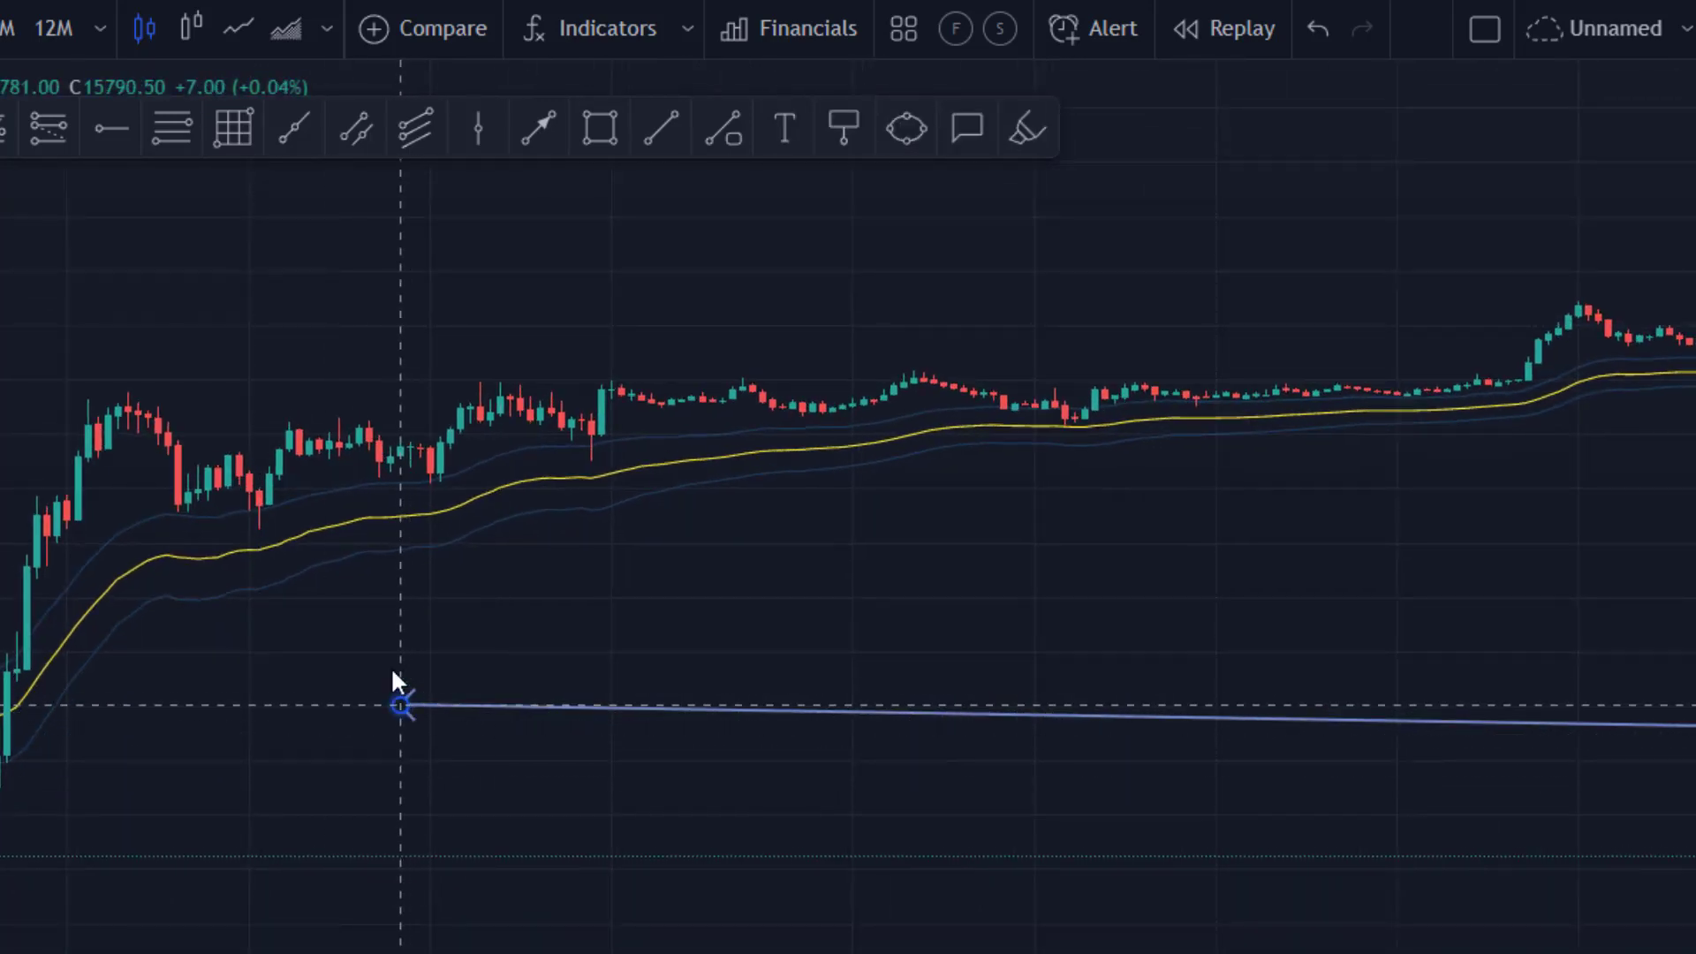
{"action": "left_click_drag", "start_coordinate": [395, 680], "coordinate": [732, 453]}
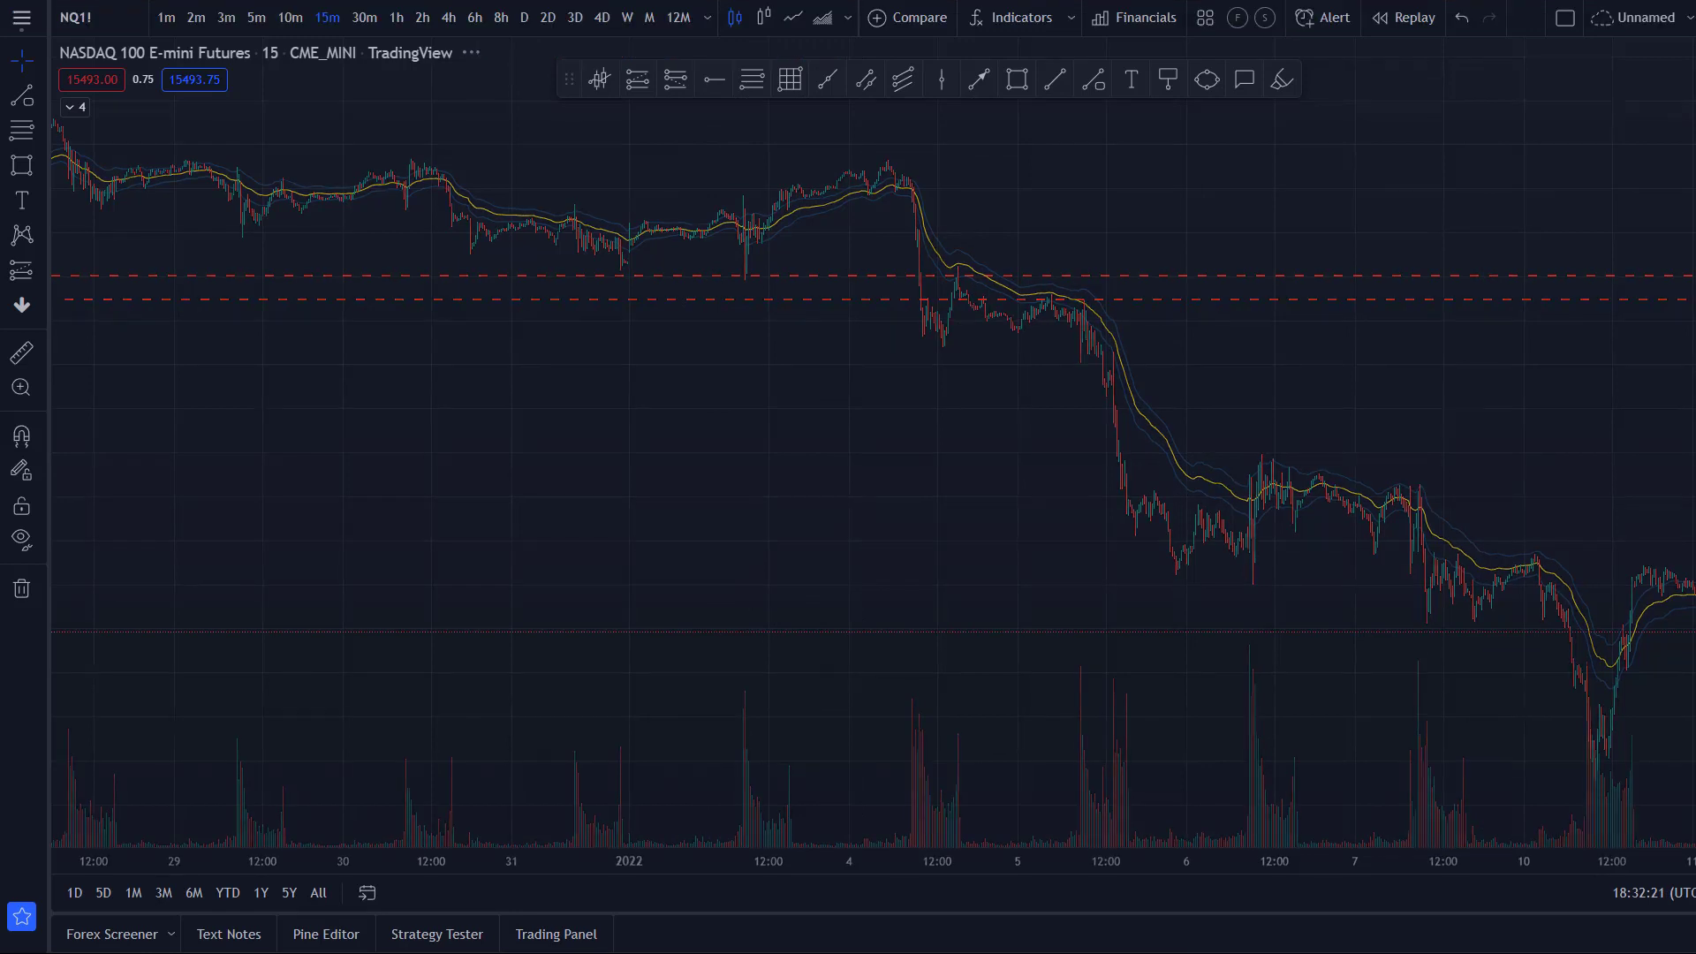
- Switch the chart to SOLUSD and draw an arrow from 06 Jan '22 07:45 down to the yellow average line near 05 Jan 23:15
{"action": "key", "text": "space"}
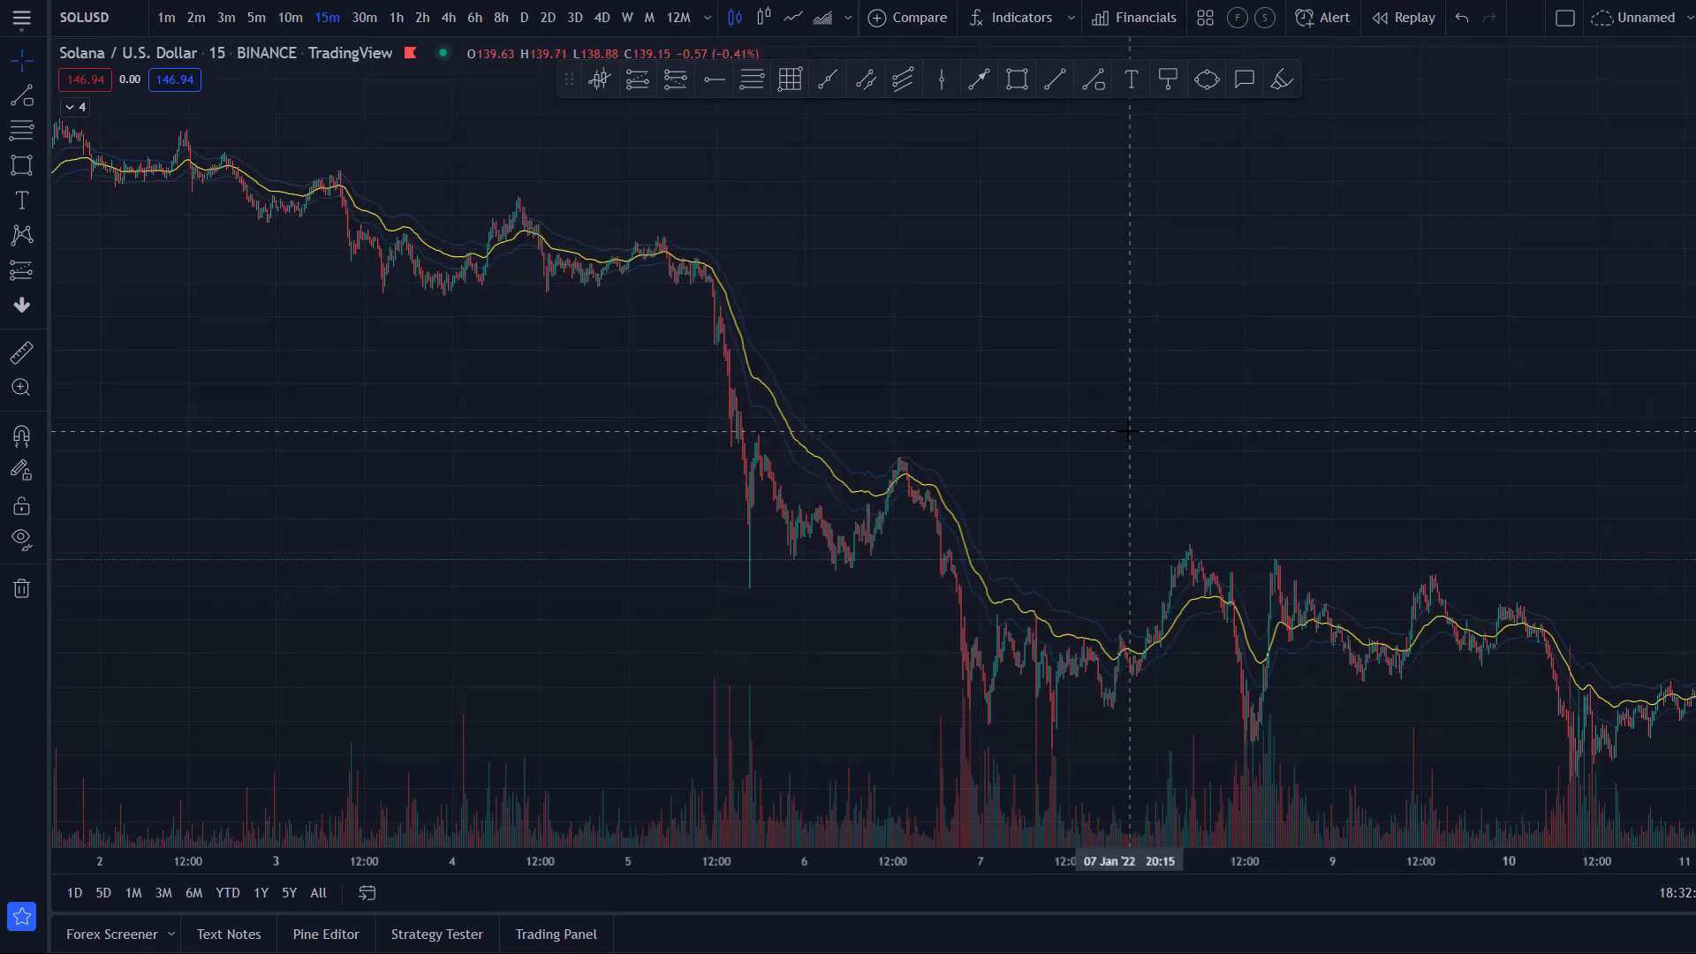
{"action": "scroll", "coordinate": [800, 382], "scroll_direction": "up", "scroll_amount": 5}
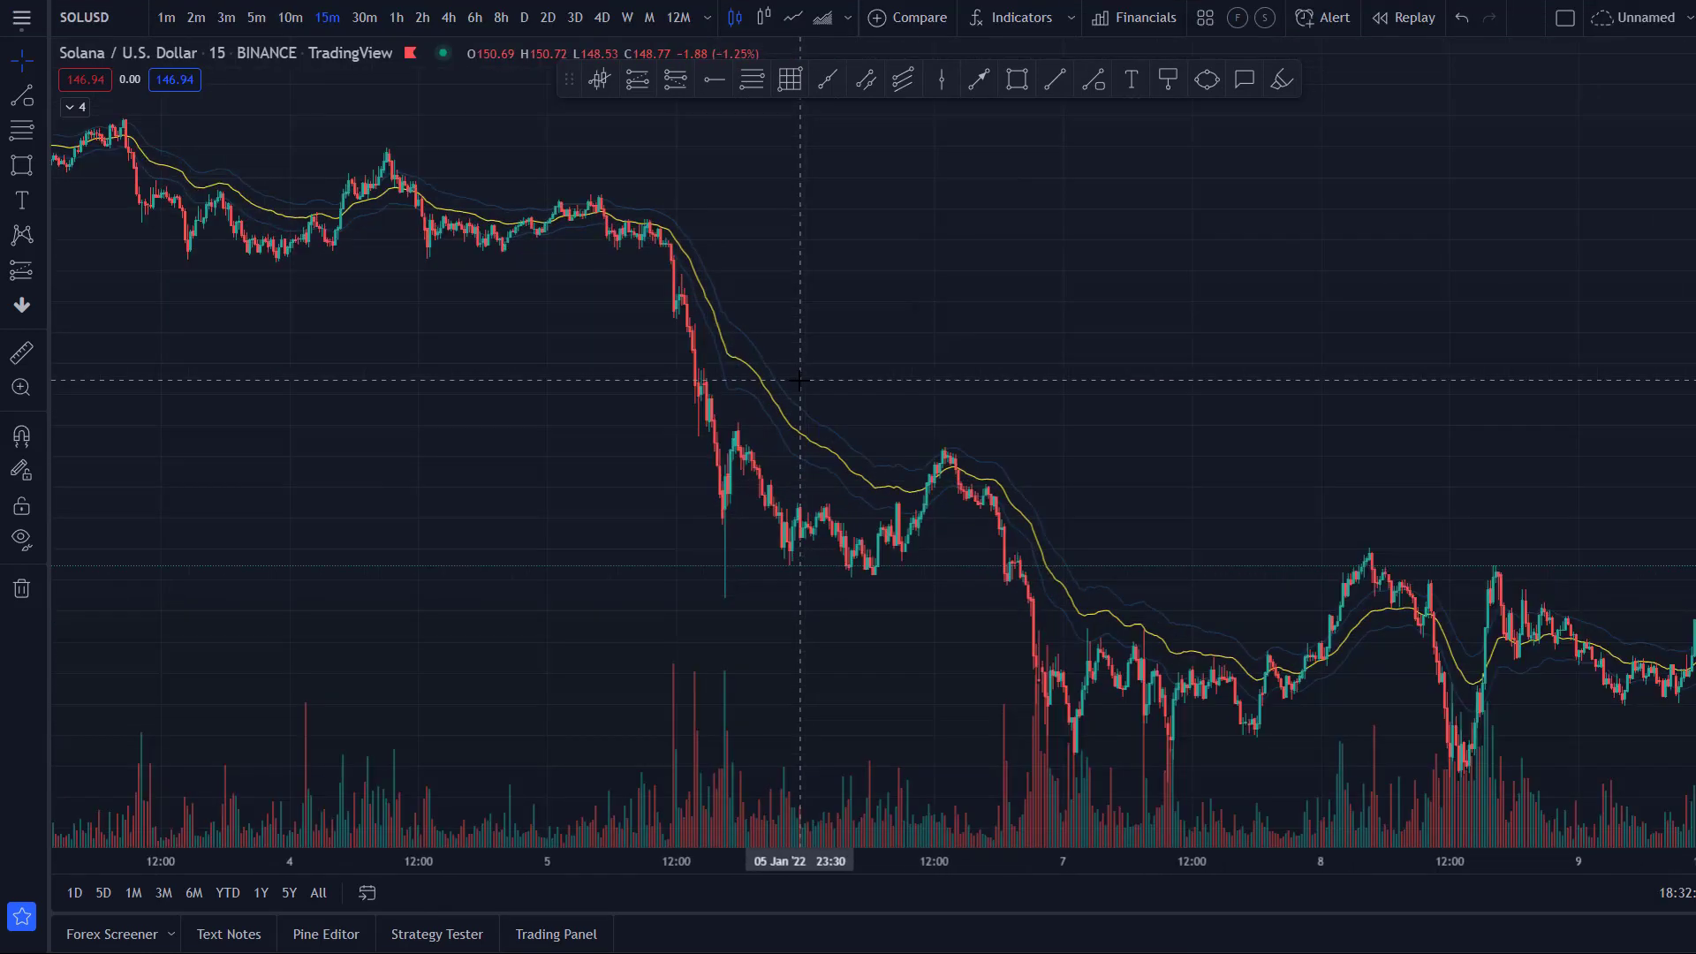
{"action": "left_click_drag", "start_coordinate": [800, 272], "coordinate": [946, 272]}
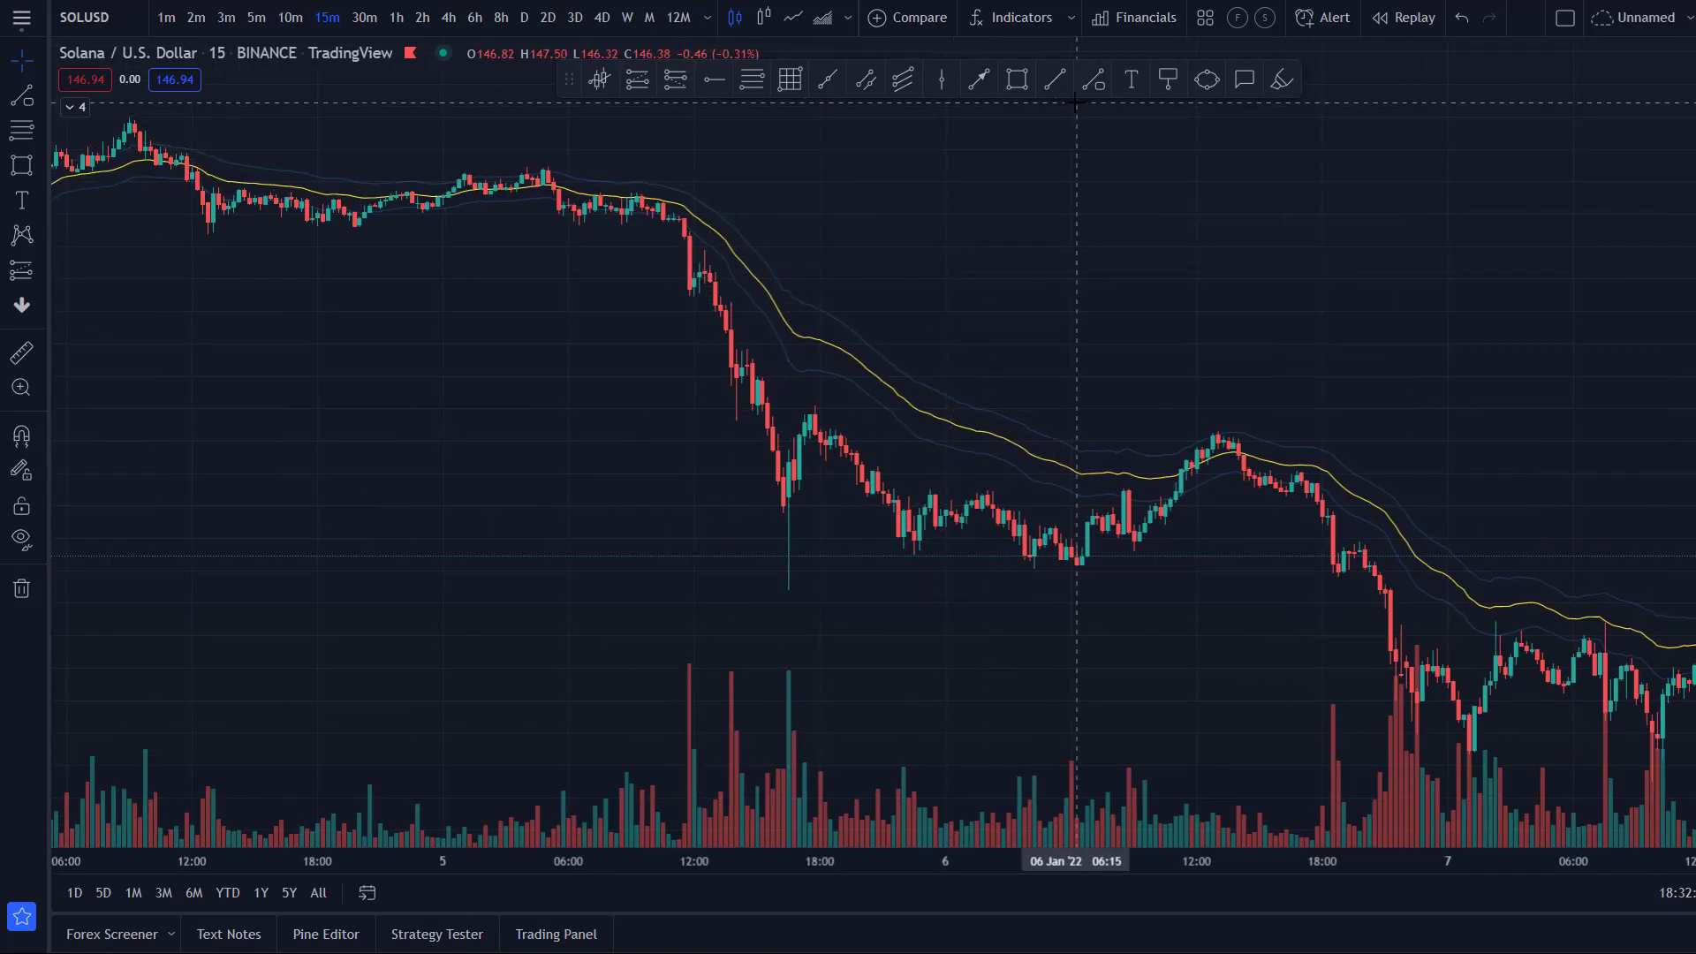
{"action": "left_click", "coordinate": [1108, 154]}
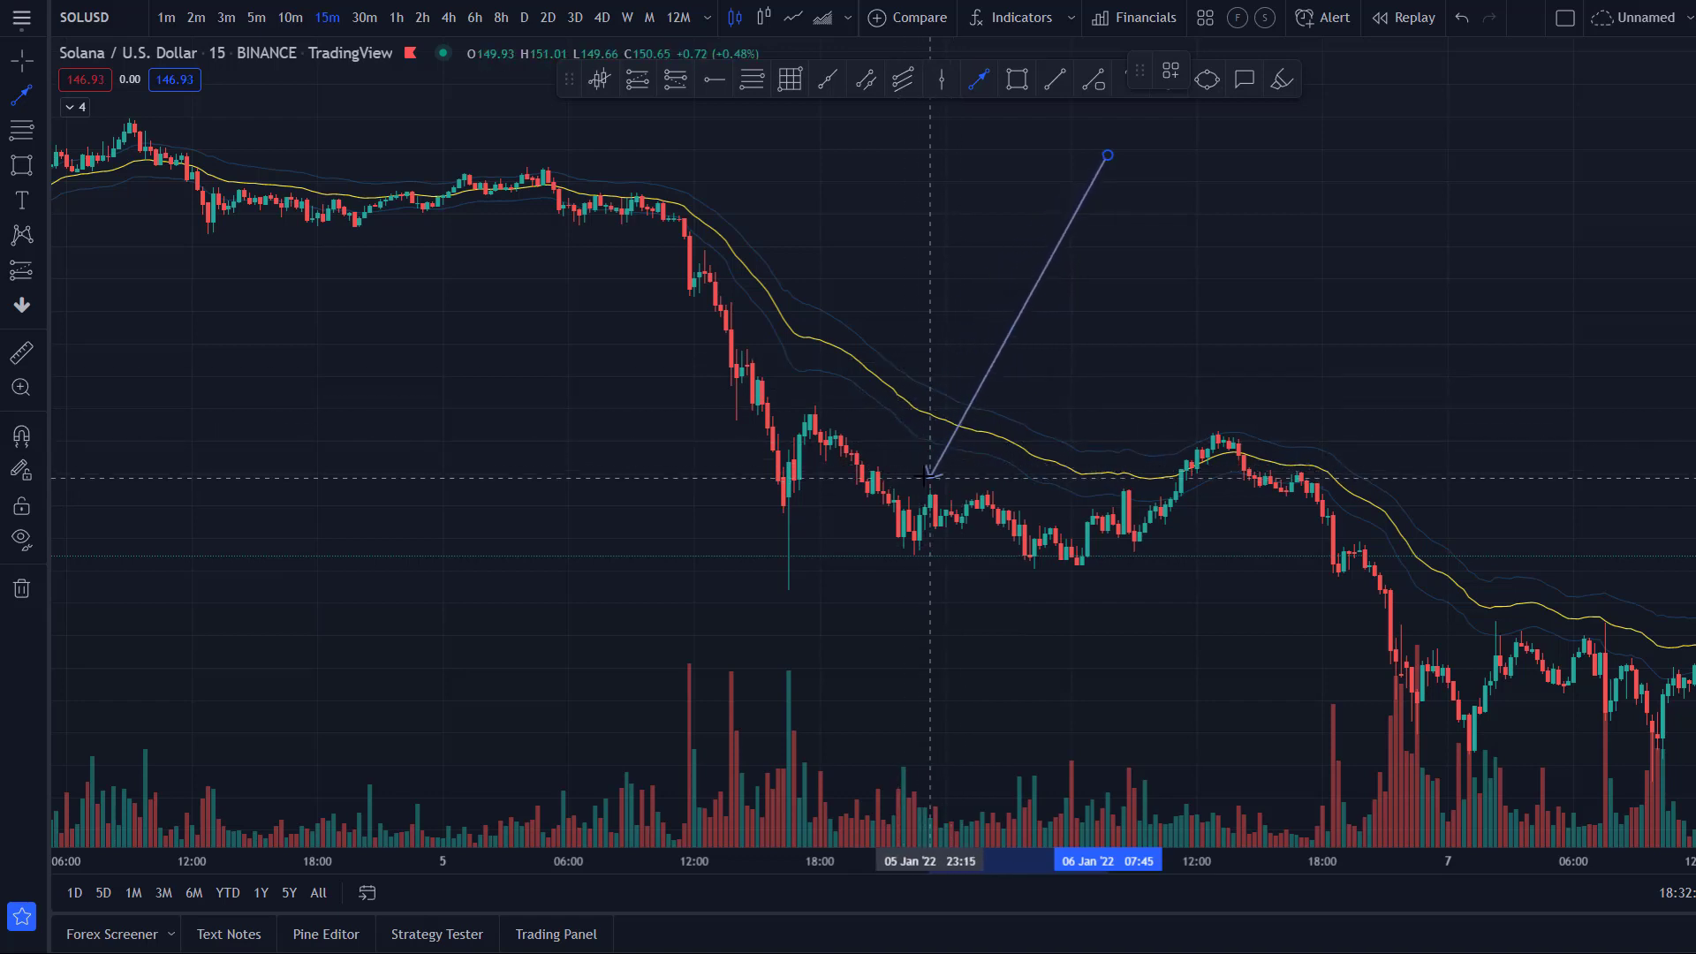
{"action": "left_click", "coordinate": [930, 423]}
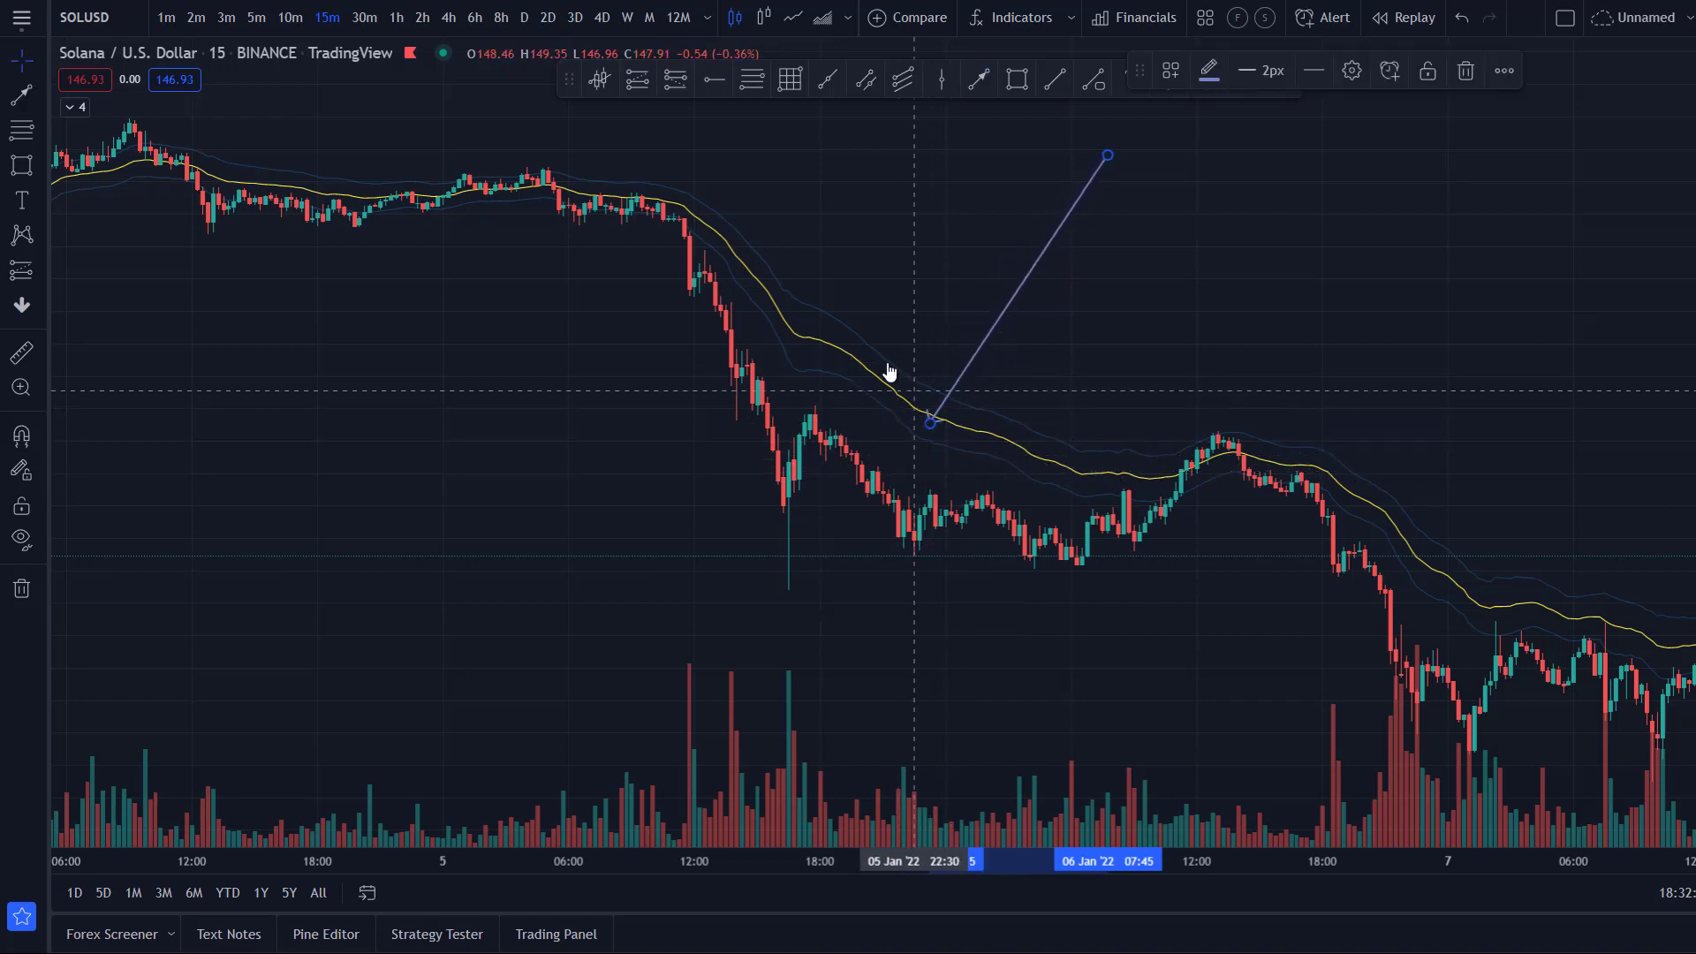
- Draw a rectangle around the consolidation from 05 Jan '22 19:00 to 06 Jan '22 08:15 and tighten its upper and lower edges
{"action": "left_click", "coordinate": [1017, 79]}
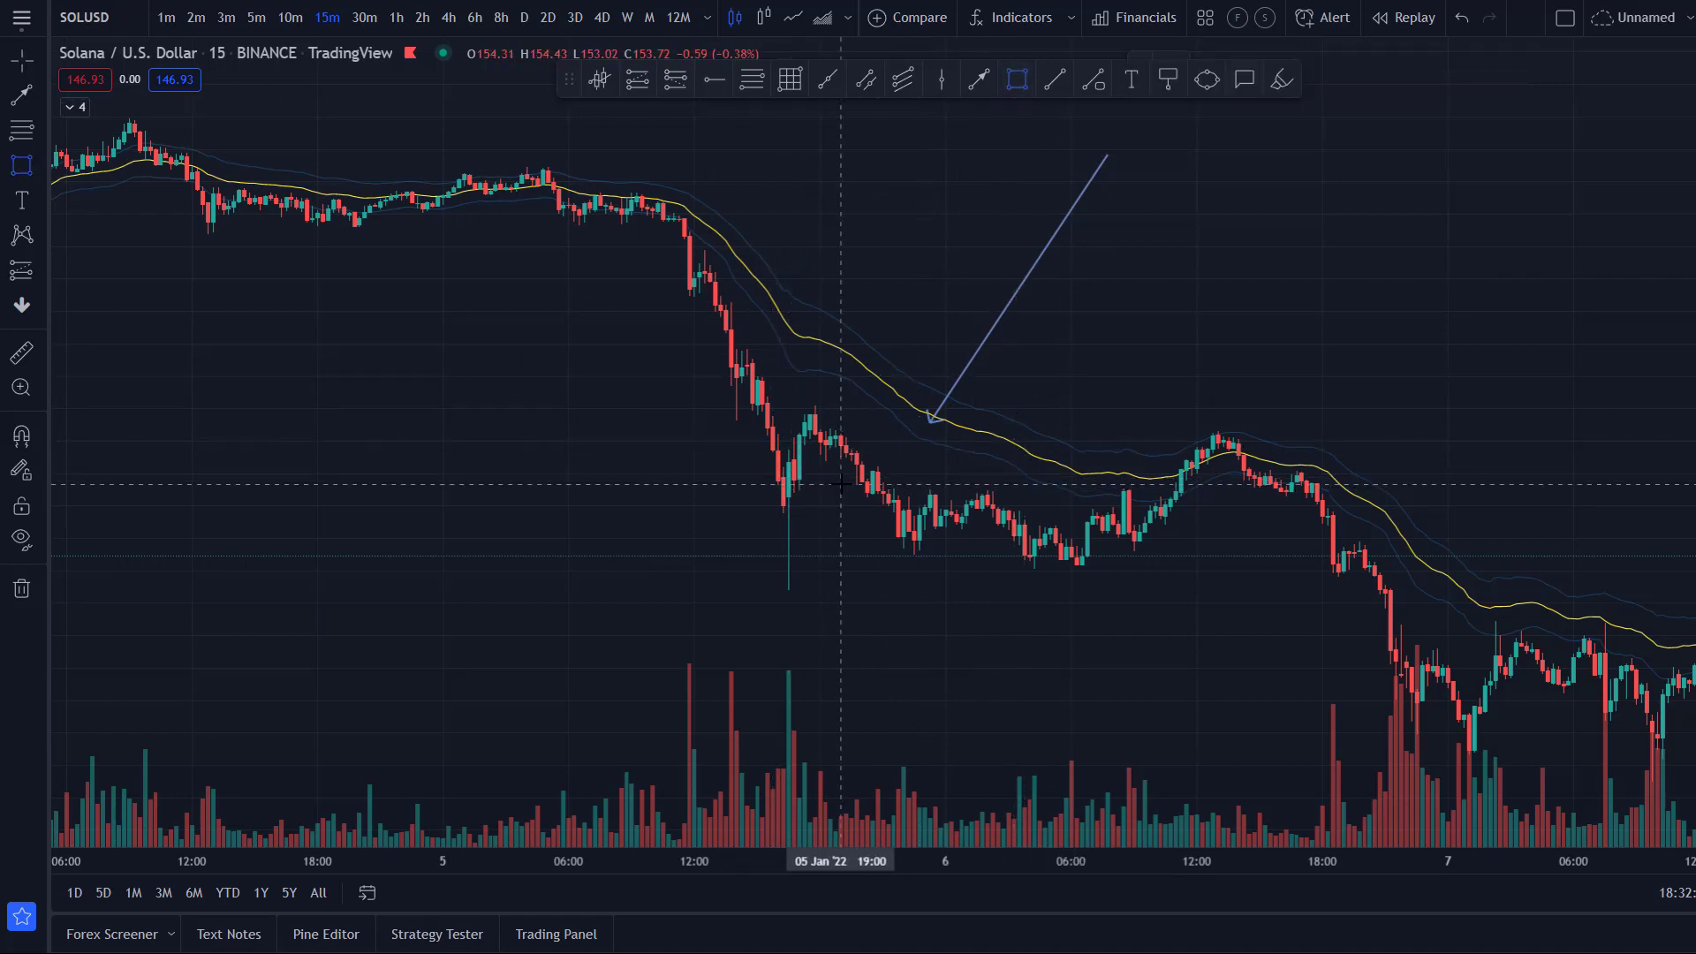
{"action": "left_click_drag", "start_coordinate": [841, 484], "coordinate": [1118, 568]}
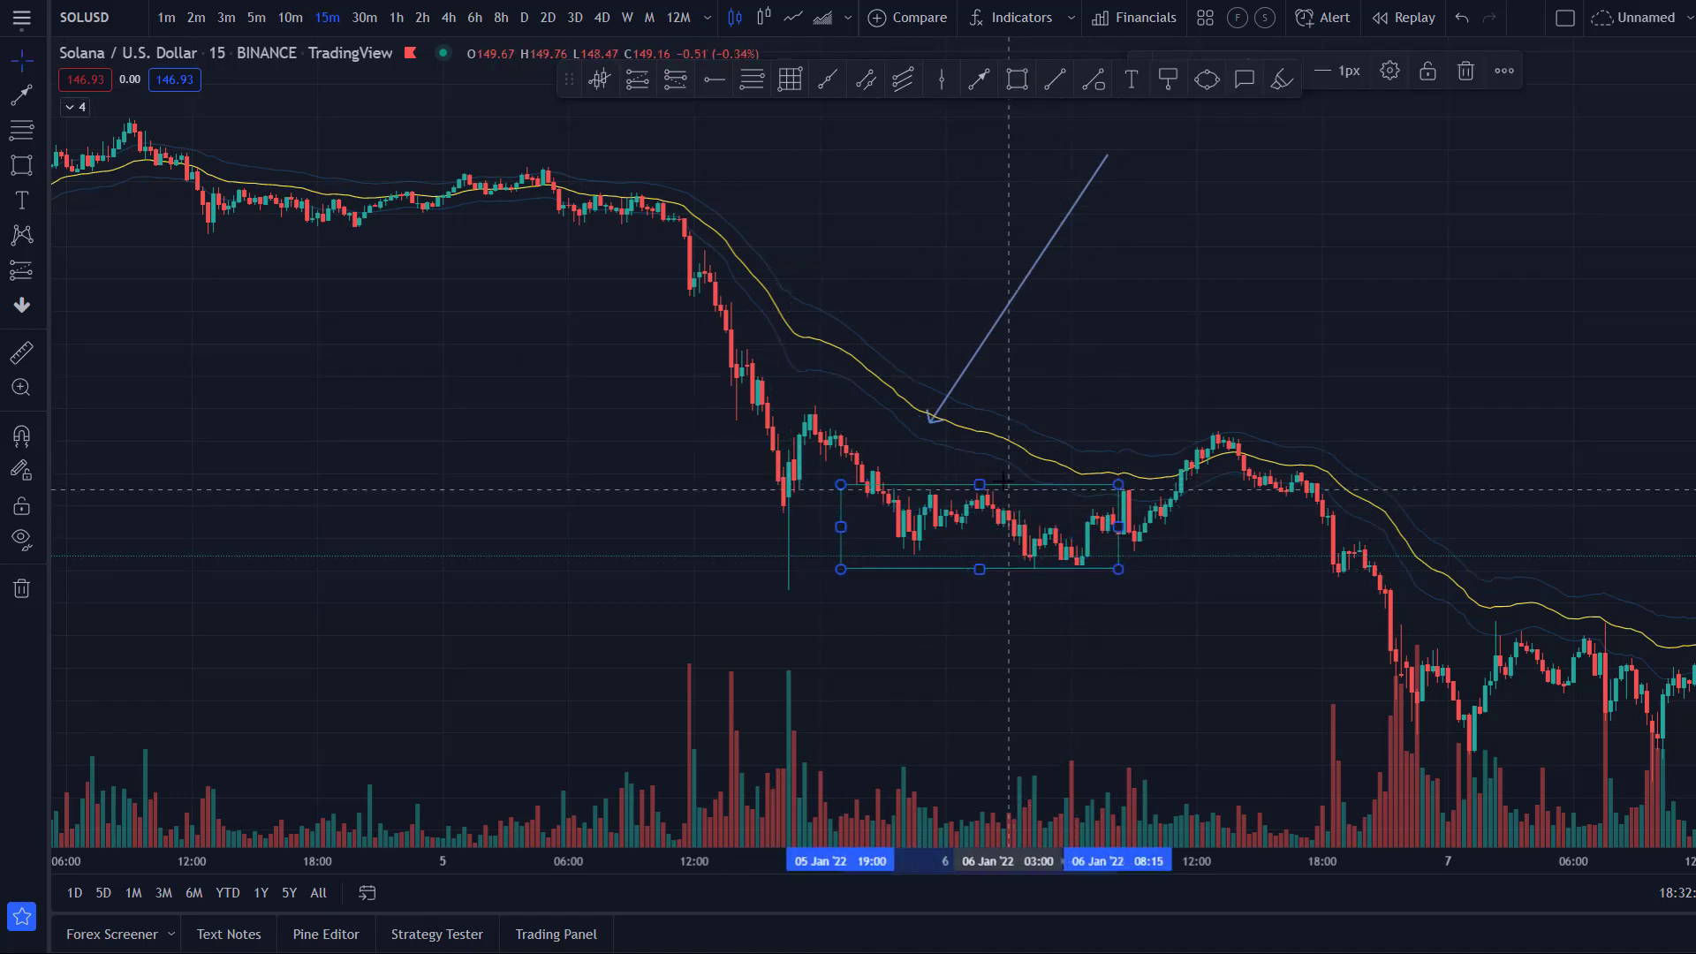
{"action": "left_click_drag", "start_coordinate": [985, 484], "coordinate": [981, 492]}
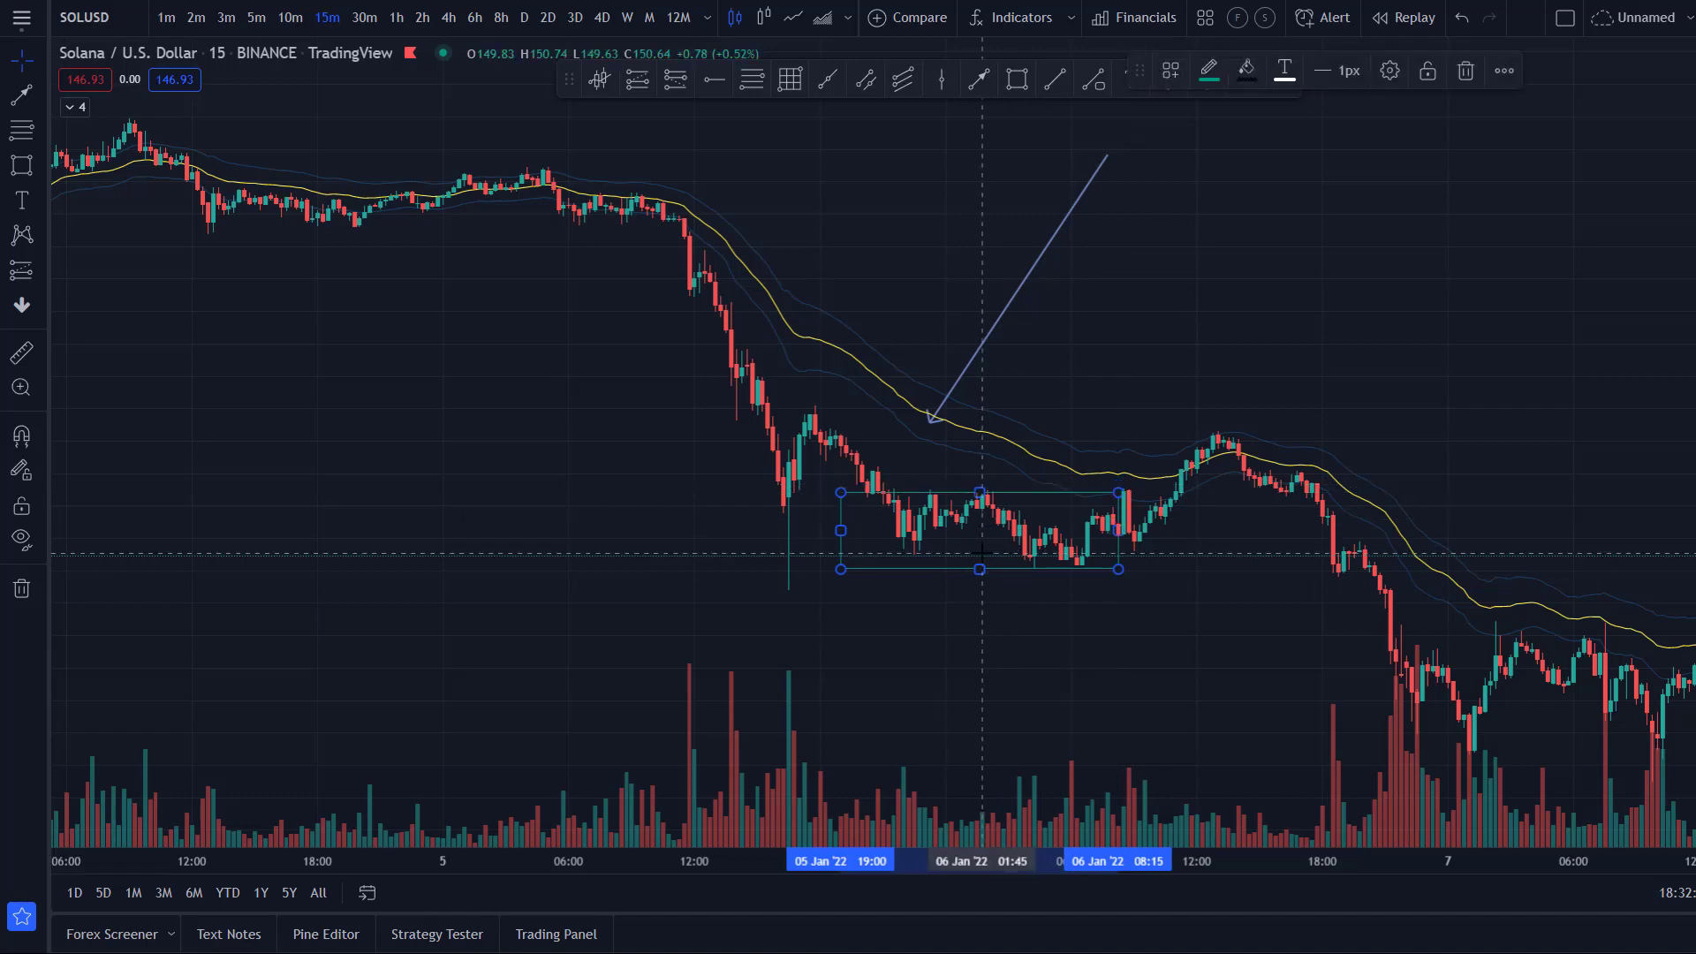
{"action": "key", "text": "Escape"}
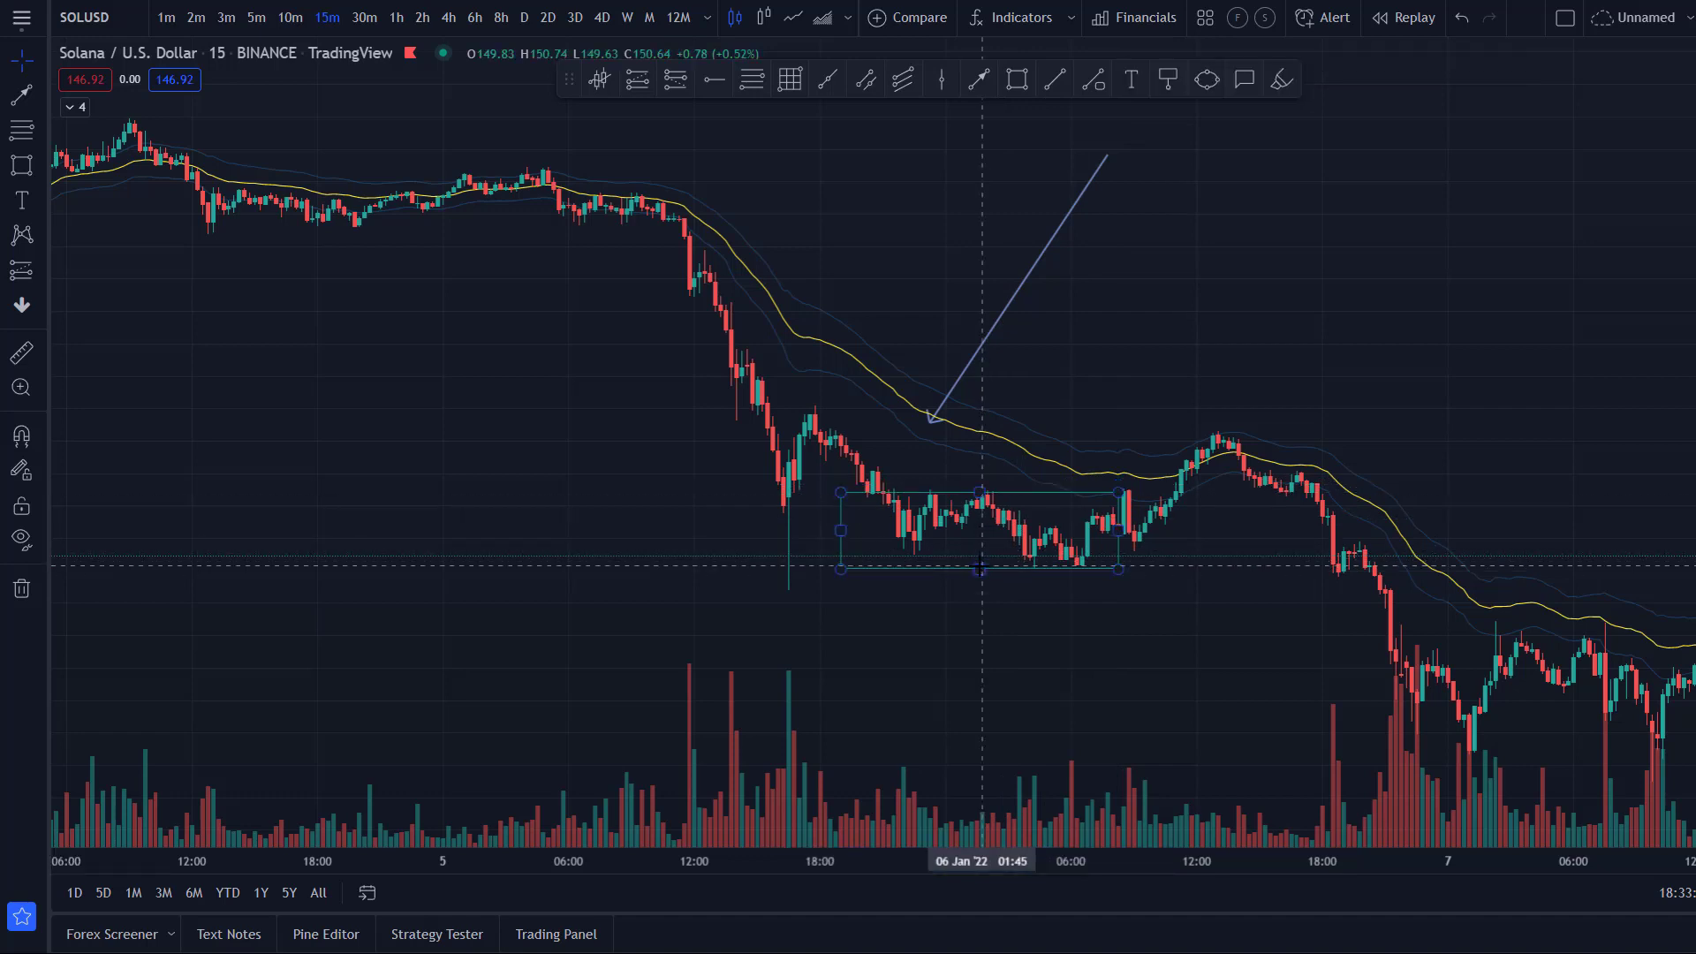
{"action": "left_click_drag", "start_coordinate": [979, 567], "coordinate": [980, 558]}
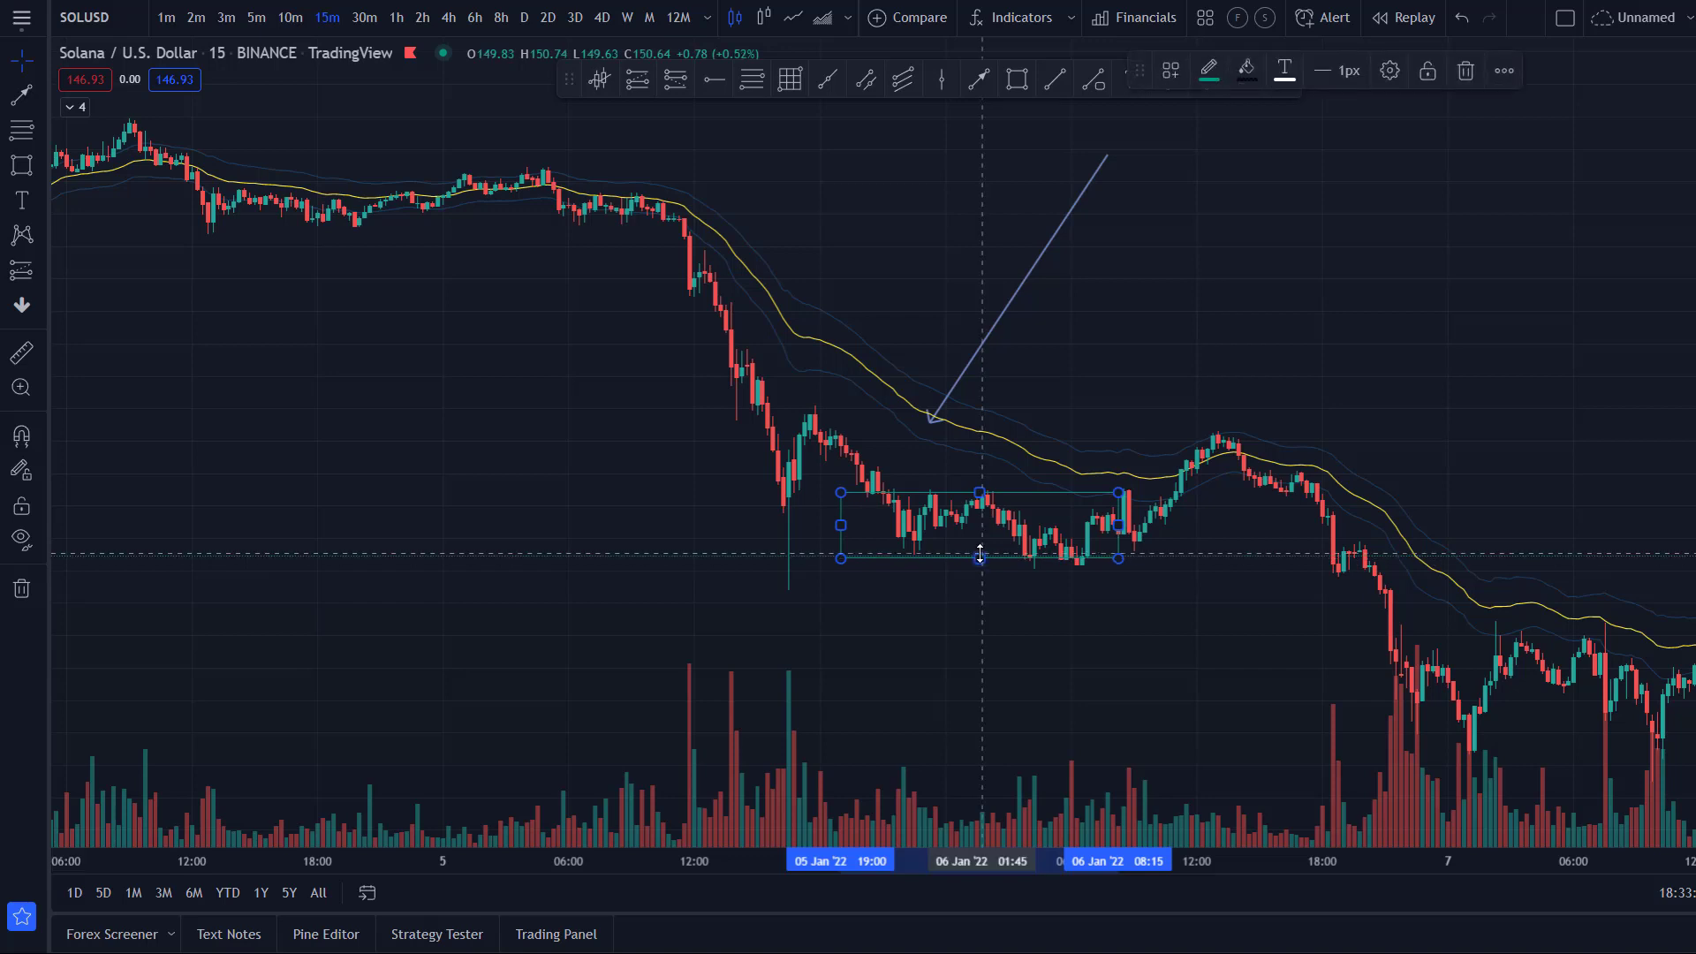
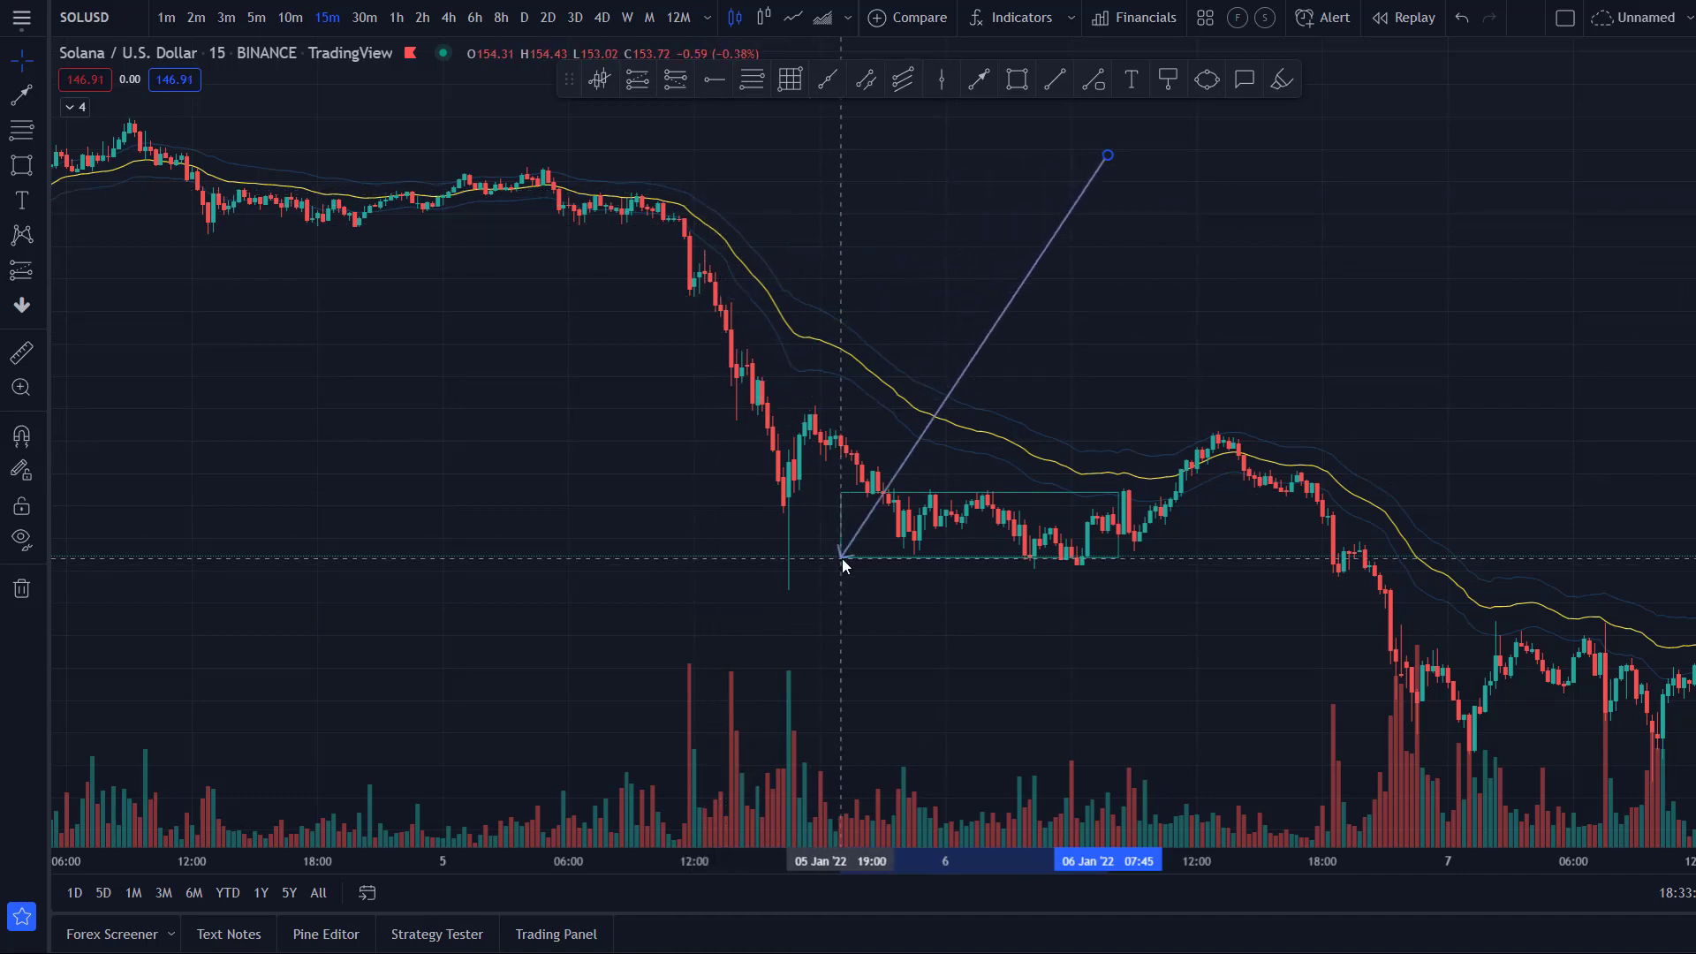
- Move the arrow's head to just above the upper blue band at 06 Jan '22 00:00
{"action": "left_click", "coordinate": [946, 370]}
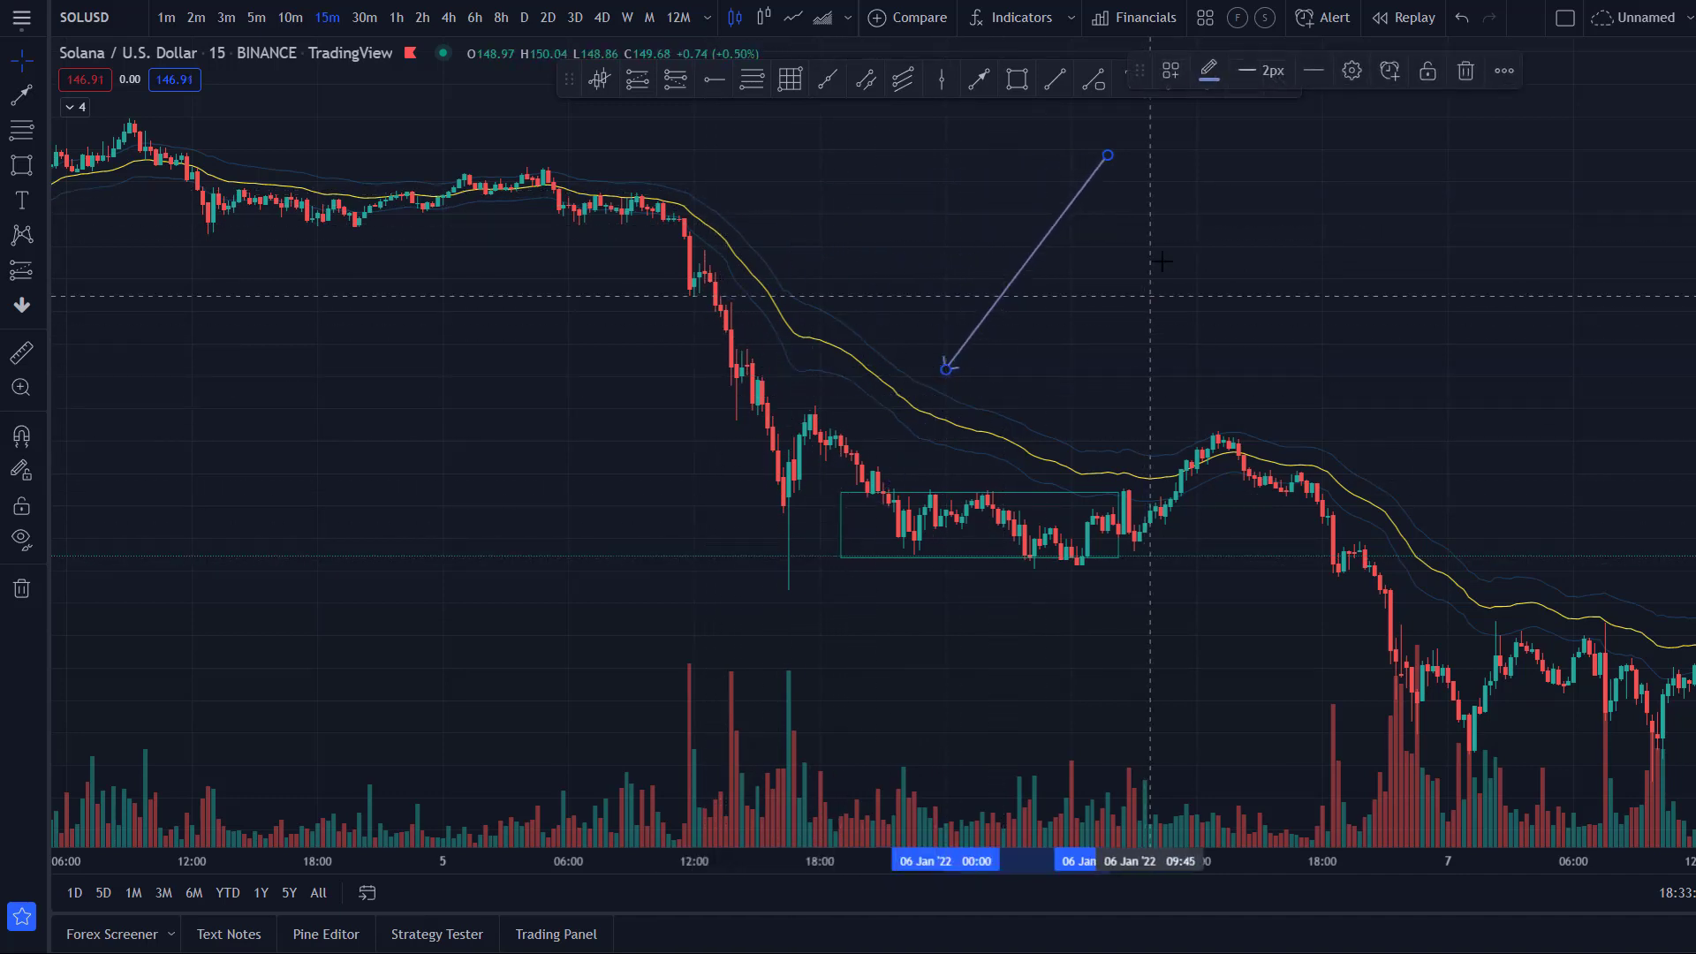
- Draw an info line along the sharp drop from 05 Jan '22 10:30 to 05 Jan '22 16:00
{"action": "left_click", "coordinate": [1093, 80]}
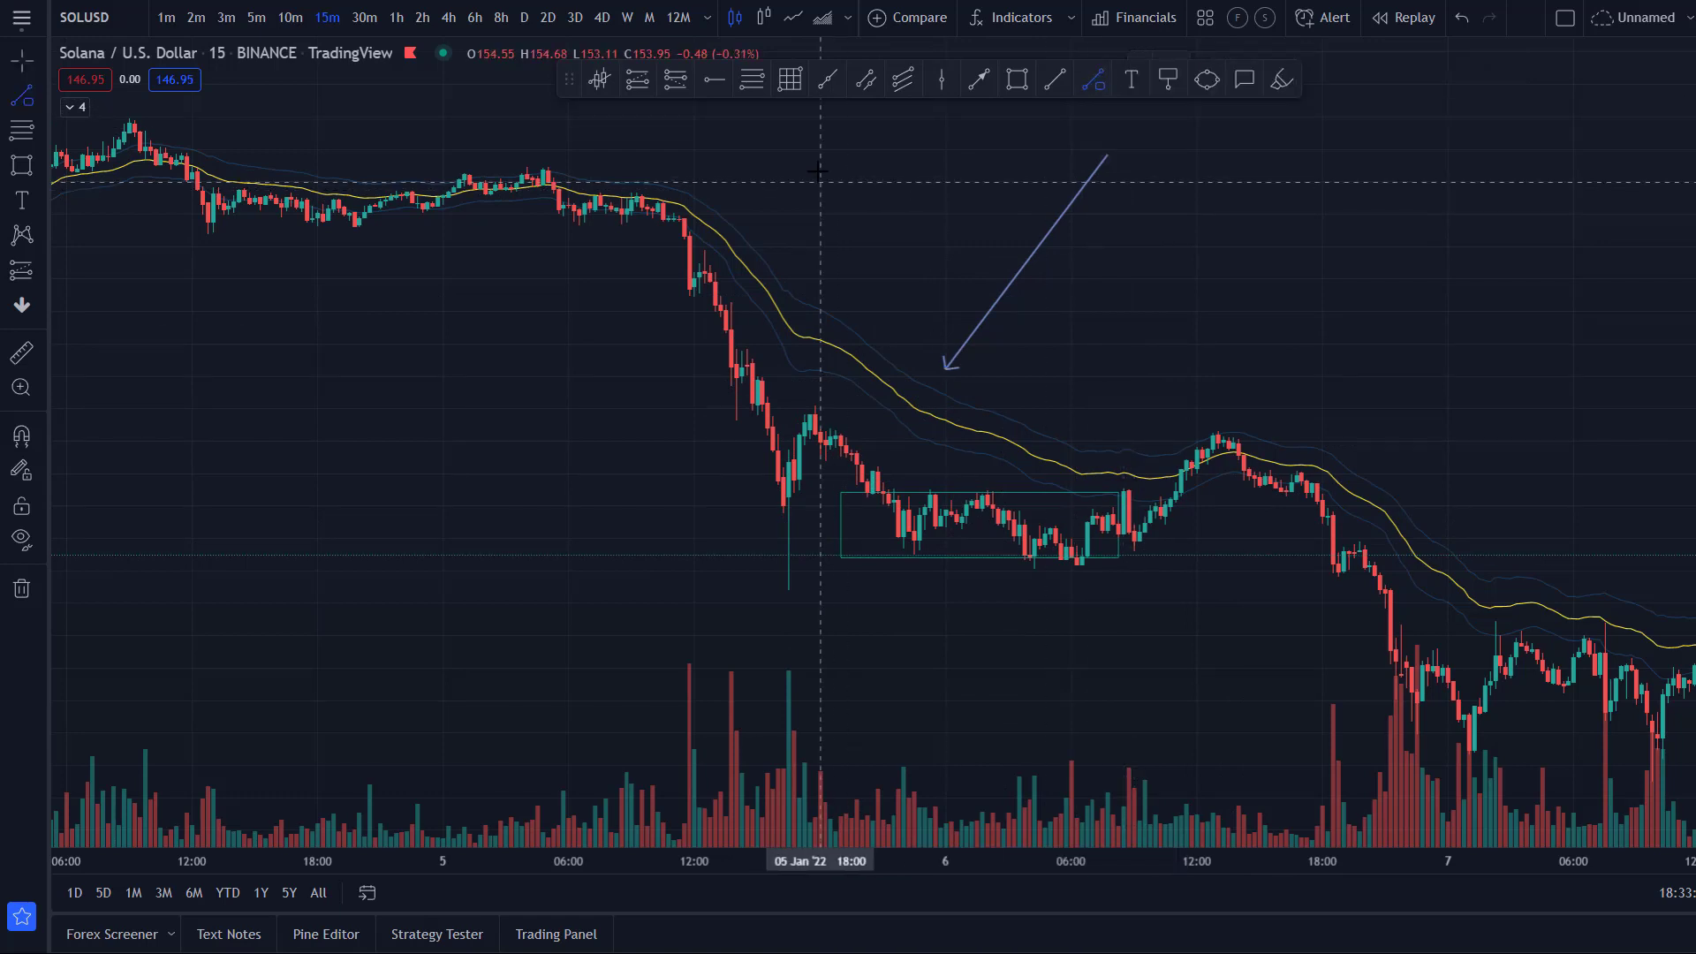
{"action": "left_click", "coordinate": [664, 193]}
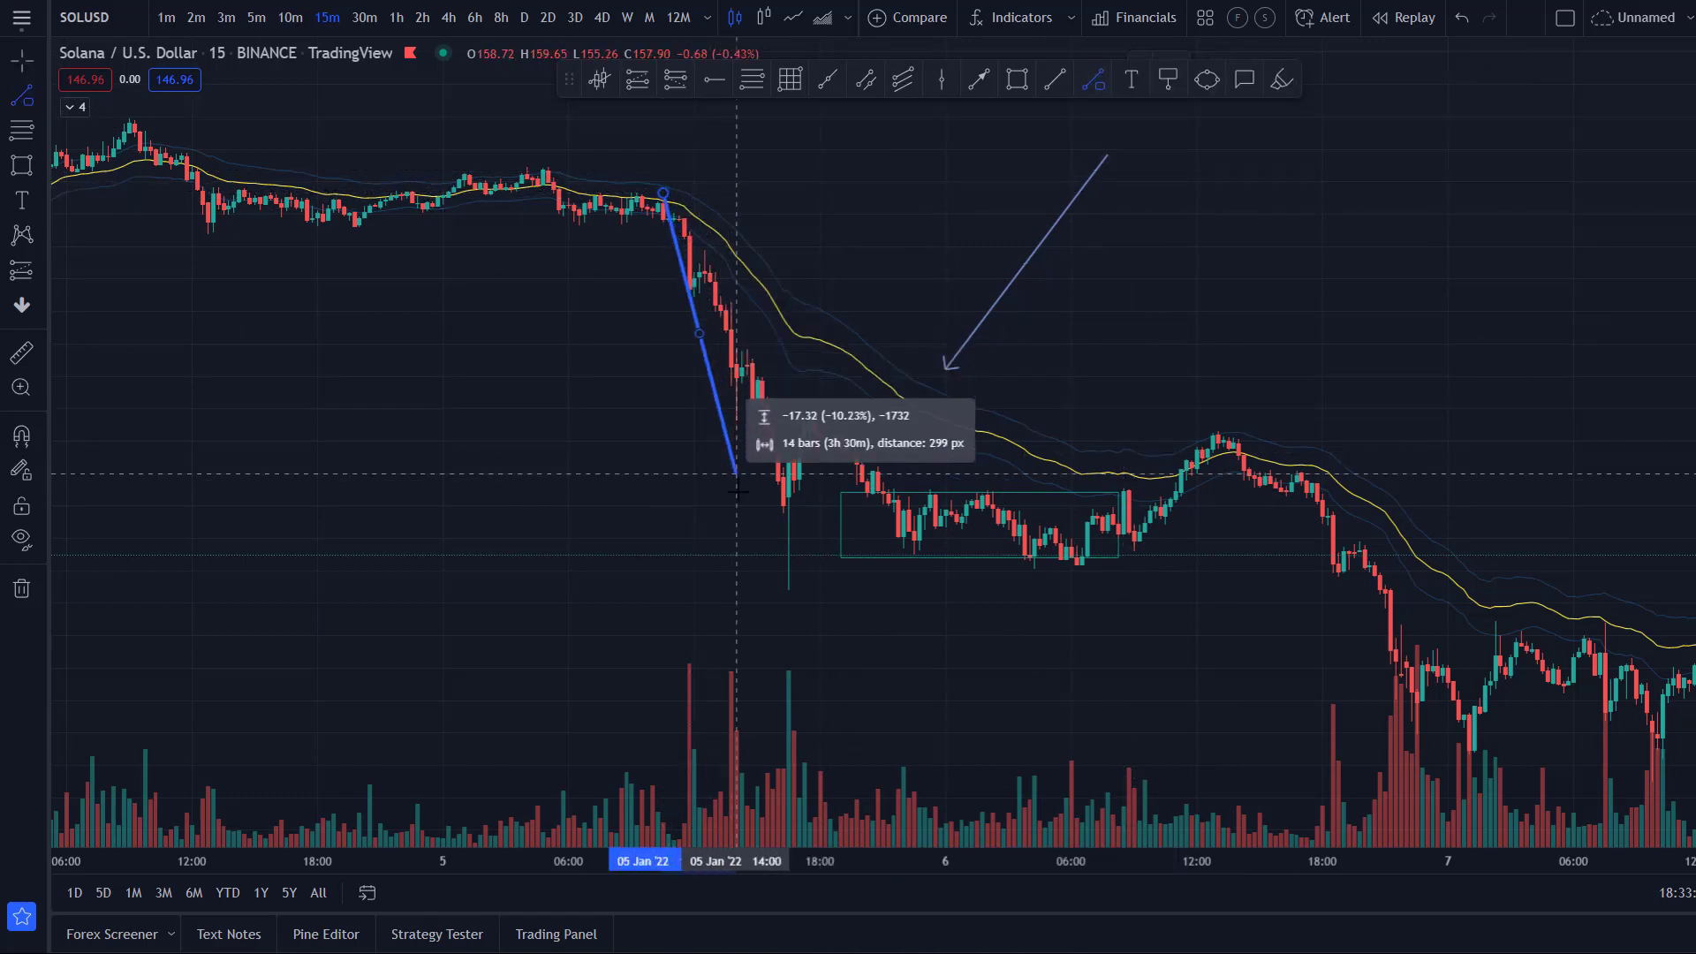
{"action": "left_click", "coordinate": [777, 590]}
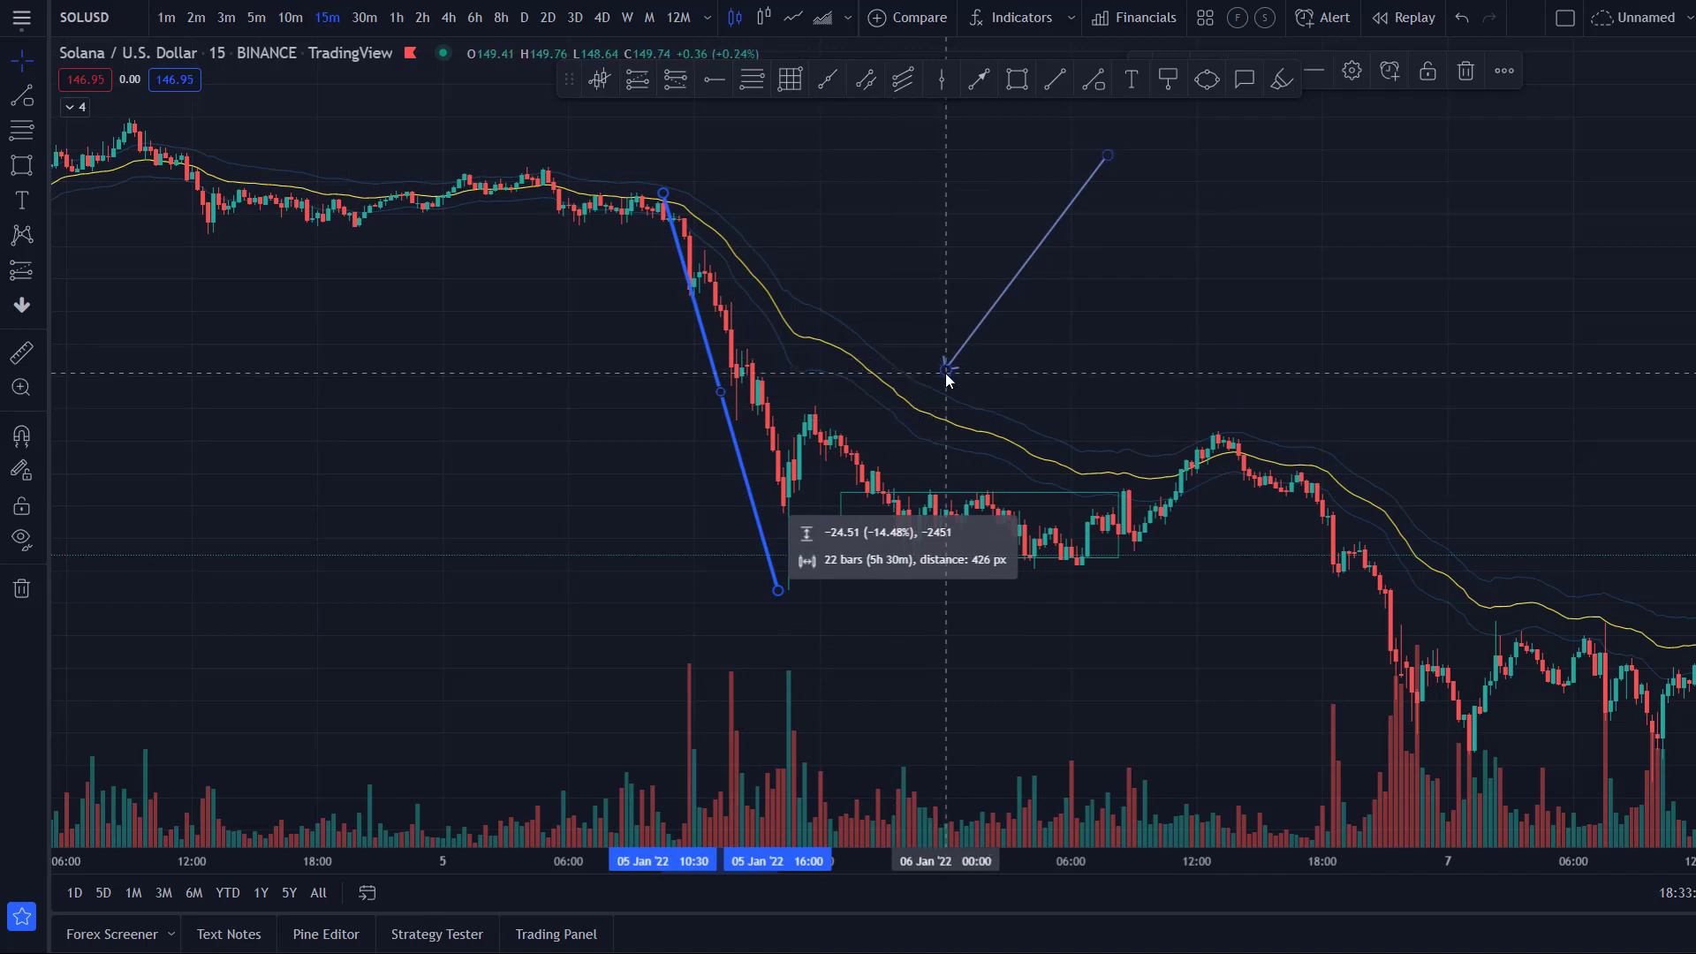
- Trace the bands back to the start of the drop at 05 Jan '22 11:15 with the arrow's head and rest it on the yellow line near 06 Jan 01:30
{"action": "left_click_drag", "start_coordinate": [945, 370], "coordinate": [899, 314]}
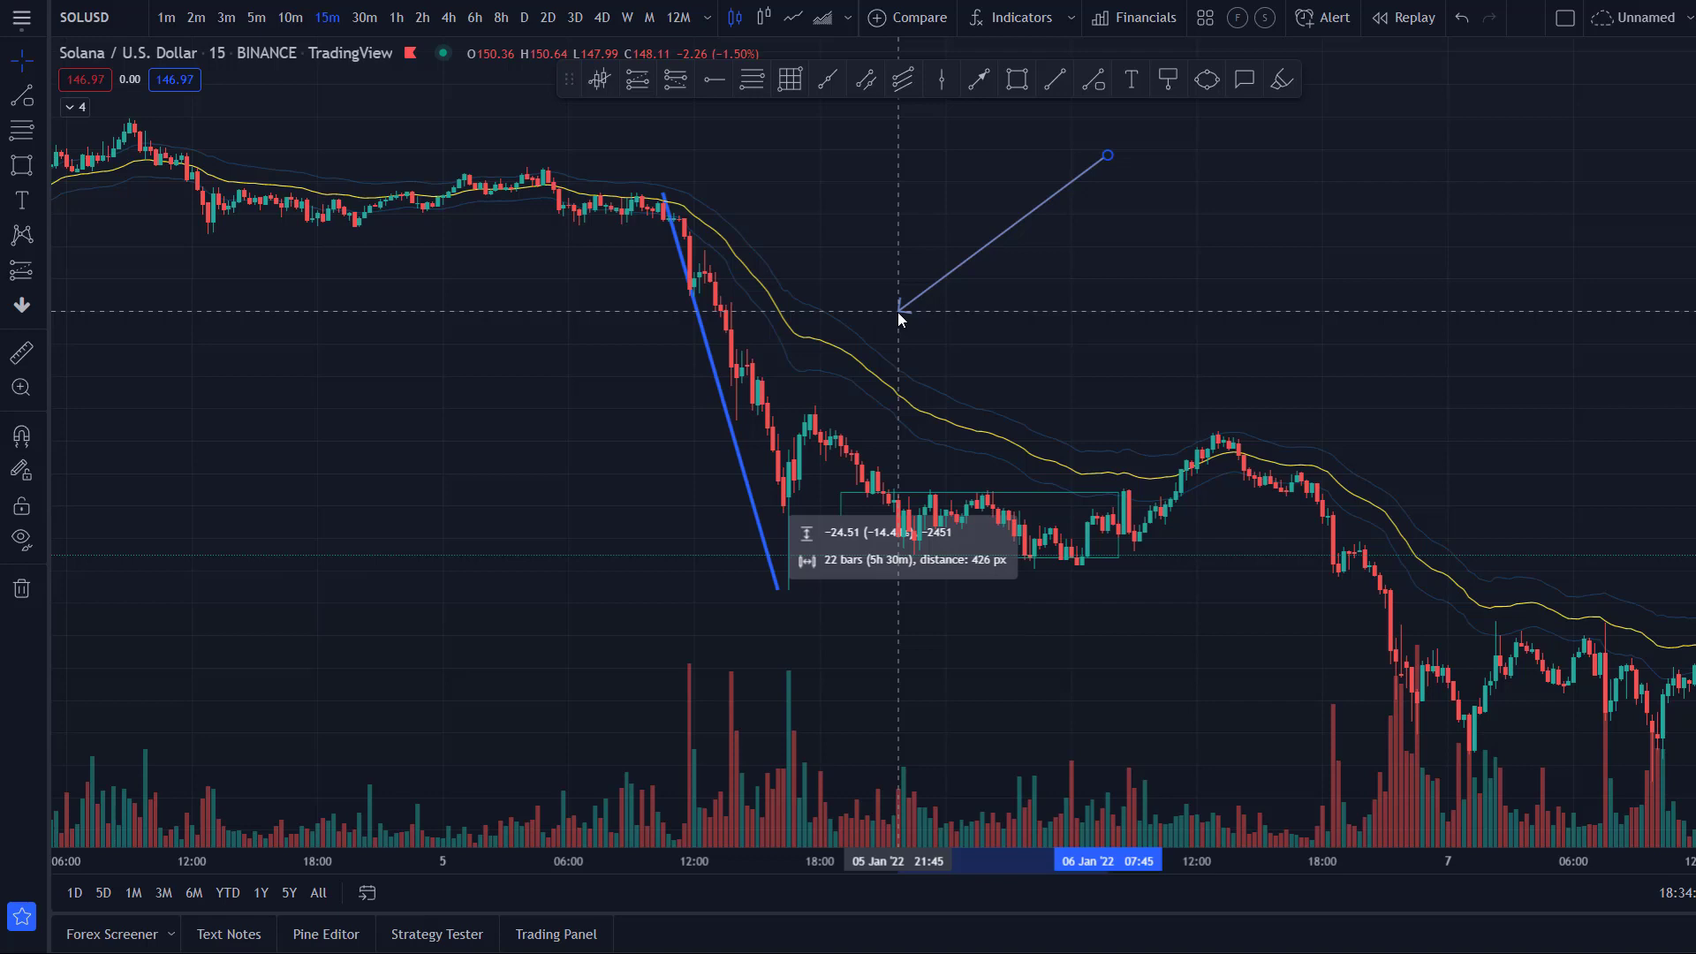
{"action": "mouse_move", "coordinate": [897, 311]}
{"action": "left_mouse_down"}
{"action": "mouse_move", "coordinate": [746, 290]}
{"action": "mouse_move", "coordinate": [696, 304]}
{"action": "mouse_move", "coordinate": [767, 290]}
{"action": "mouse_move", "coordinate": [703, 203]}
{"action": "mouse_move", "coordinate": [703, 225]}
{"action": "mouse_move", "coordinate": [887, 229]}
{"action": "mouse_move", "coordinate": [676, 250]}
{"action": "mouse_move", "coordinate": [693, 247]}
{"action": "mouse_move", "coordinate": [781, 565]}
{"action": "mouse_move", "coordinate": [746, 265]}
{"action": "mouse_move", "coordinate": [724, 225]}
{"action": "mouse_move", "coordinate": [745, 361]}
{"action": "mouse_move", "coordinate": [798, 510]}
{"action": "mouse_move", "coordinate": [749, 348]}
{"action": "mouse_move", "coordinate": [836, 334]}
{"action": "mouse_move", "coordinate": [813, 352]}
{"action": "mouse_move", "coordinate": [820, 332]}
{"action": "mouse_move", "coordinate": [792, 591]}
{"action": "mouse_move", "coordinate": [882, 586]}
{"action": "mouse_move", "coordinate": [1101, 465]}
{"action": "mouse_move", "coordinate": [1175, 448]}
{"action": "mouse_move", "coordinate": [807, 371]}
{"action": "mouse_move", "coordinate": [682, 214]}
{"action": "left_mouse_up"}
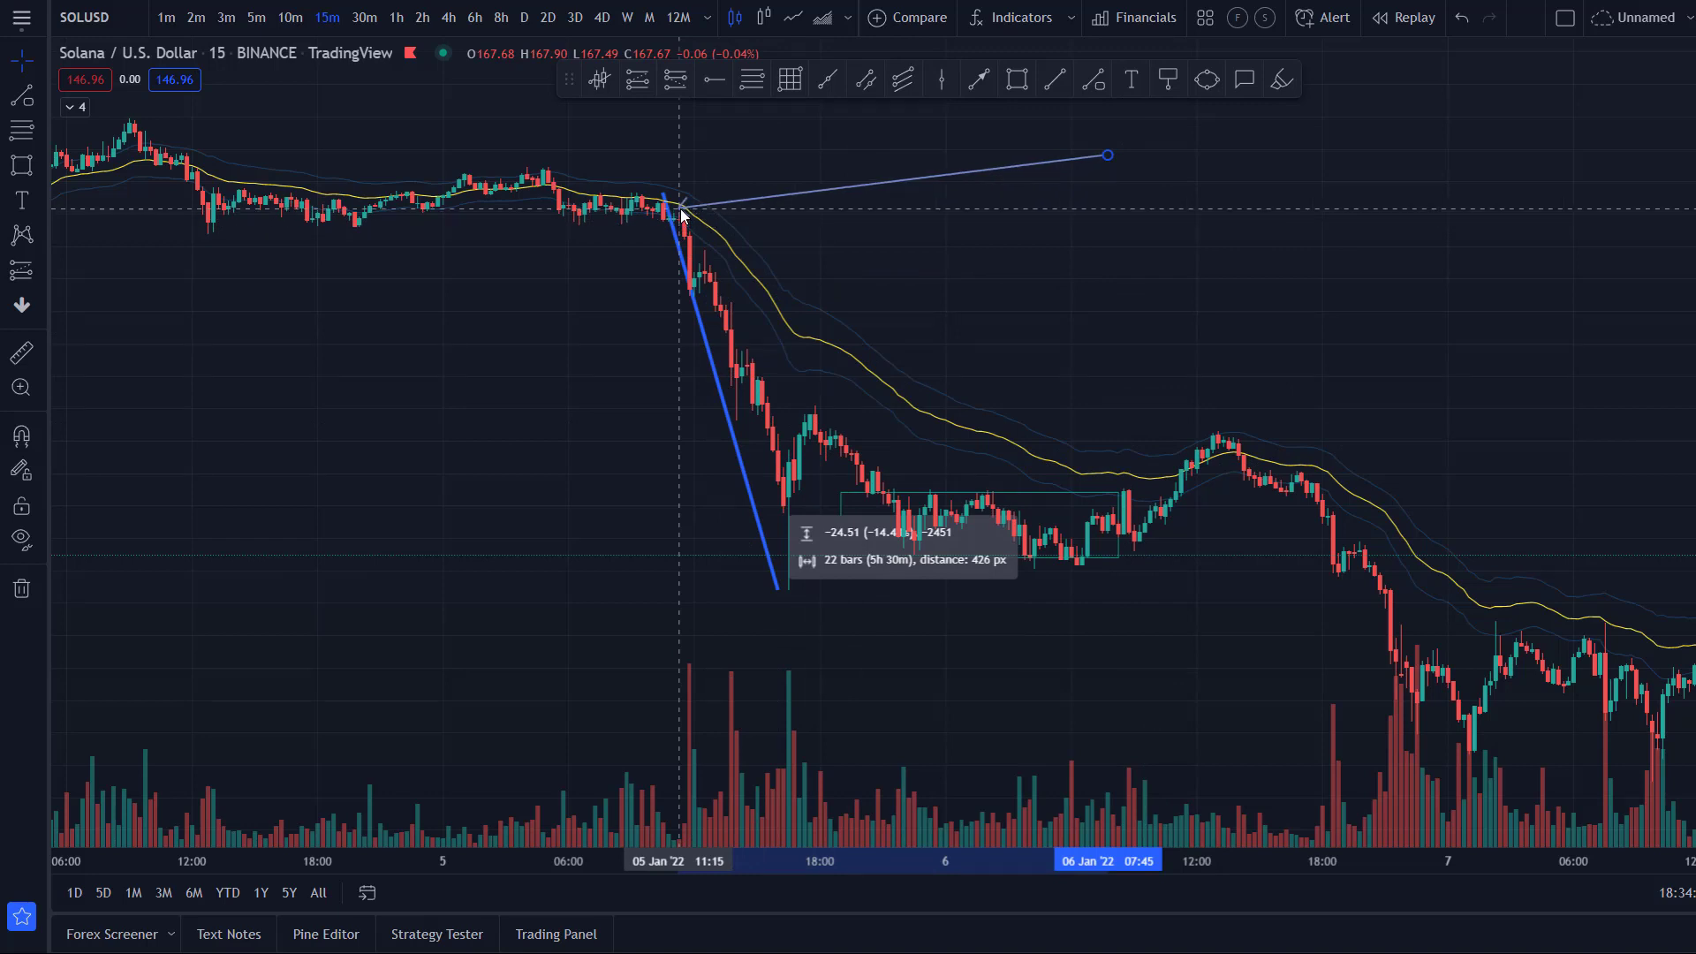
{"action": "left_click_drag", "start_coordinate": [779, 268], "coordinate": [977, 433]}
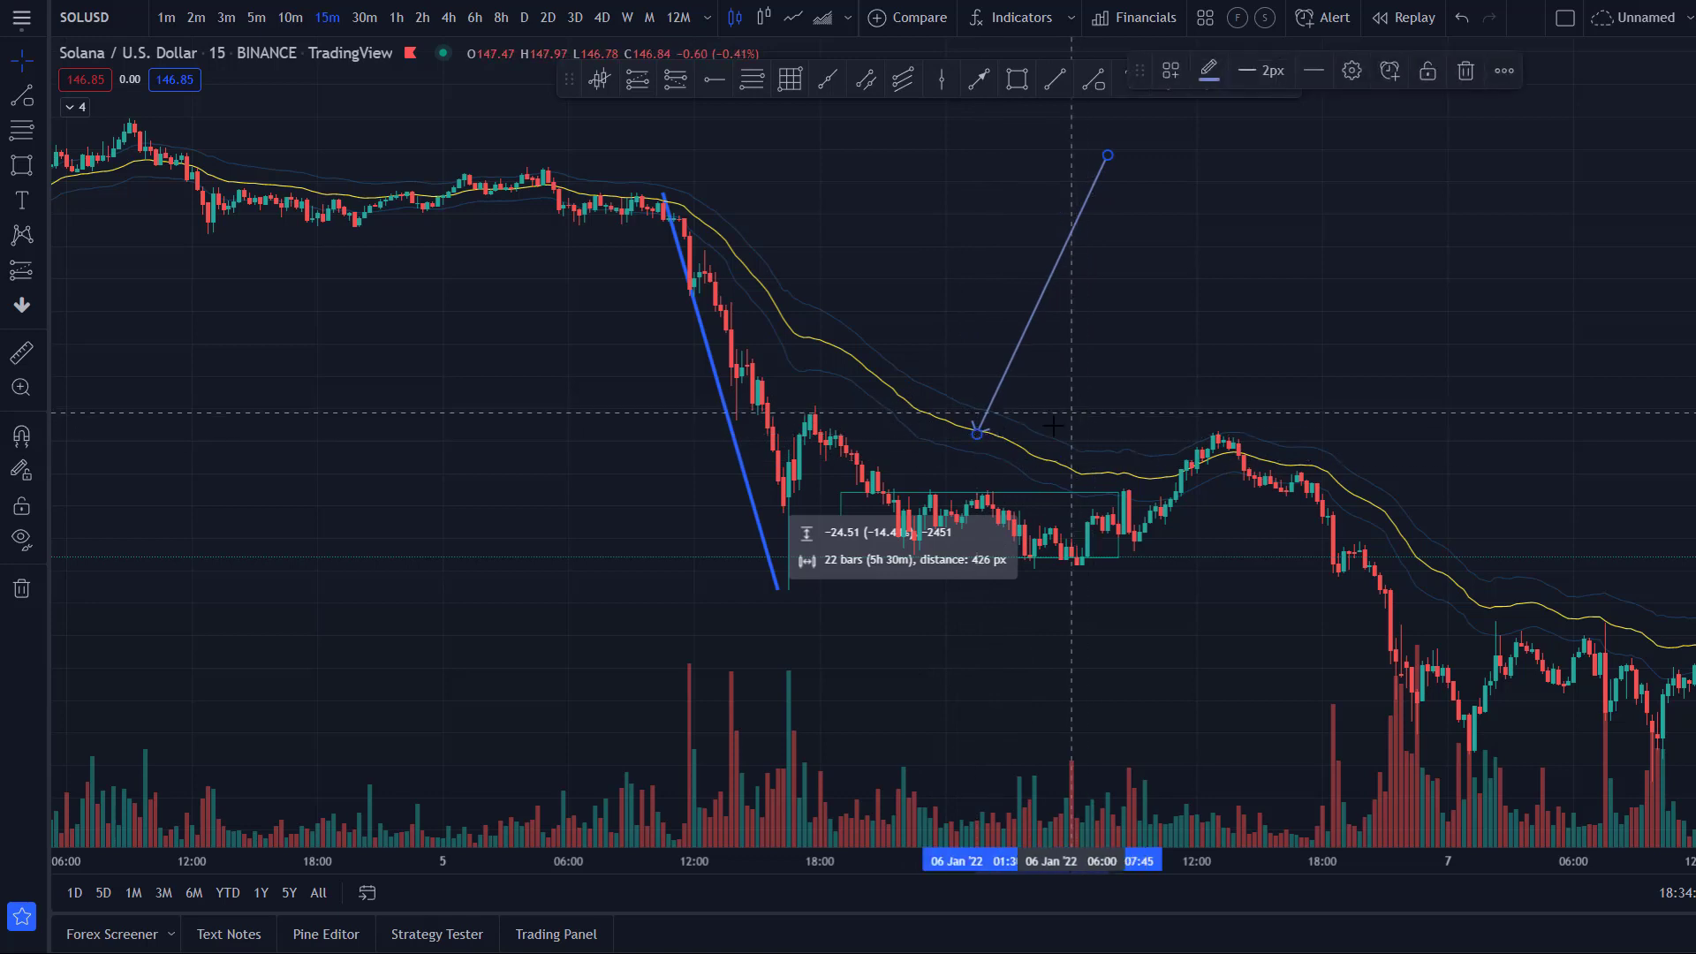
- Delete the info line drawn along the 05 January drop
{"action": "scroll", "coordinate": [1022, 495], "scroll_direction": "up", "scroll_amount": 2}
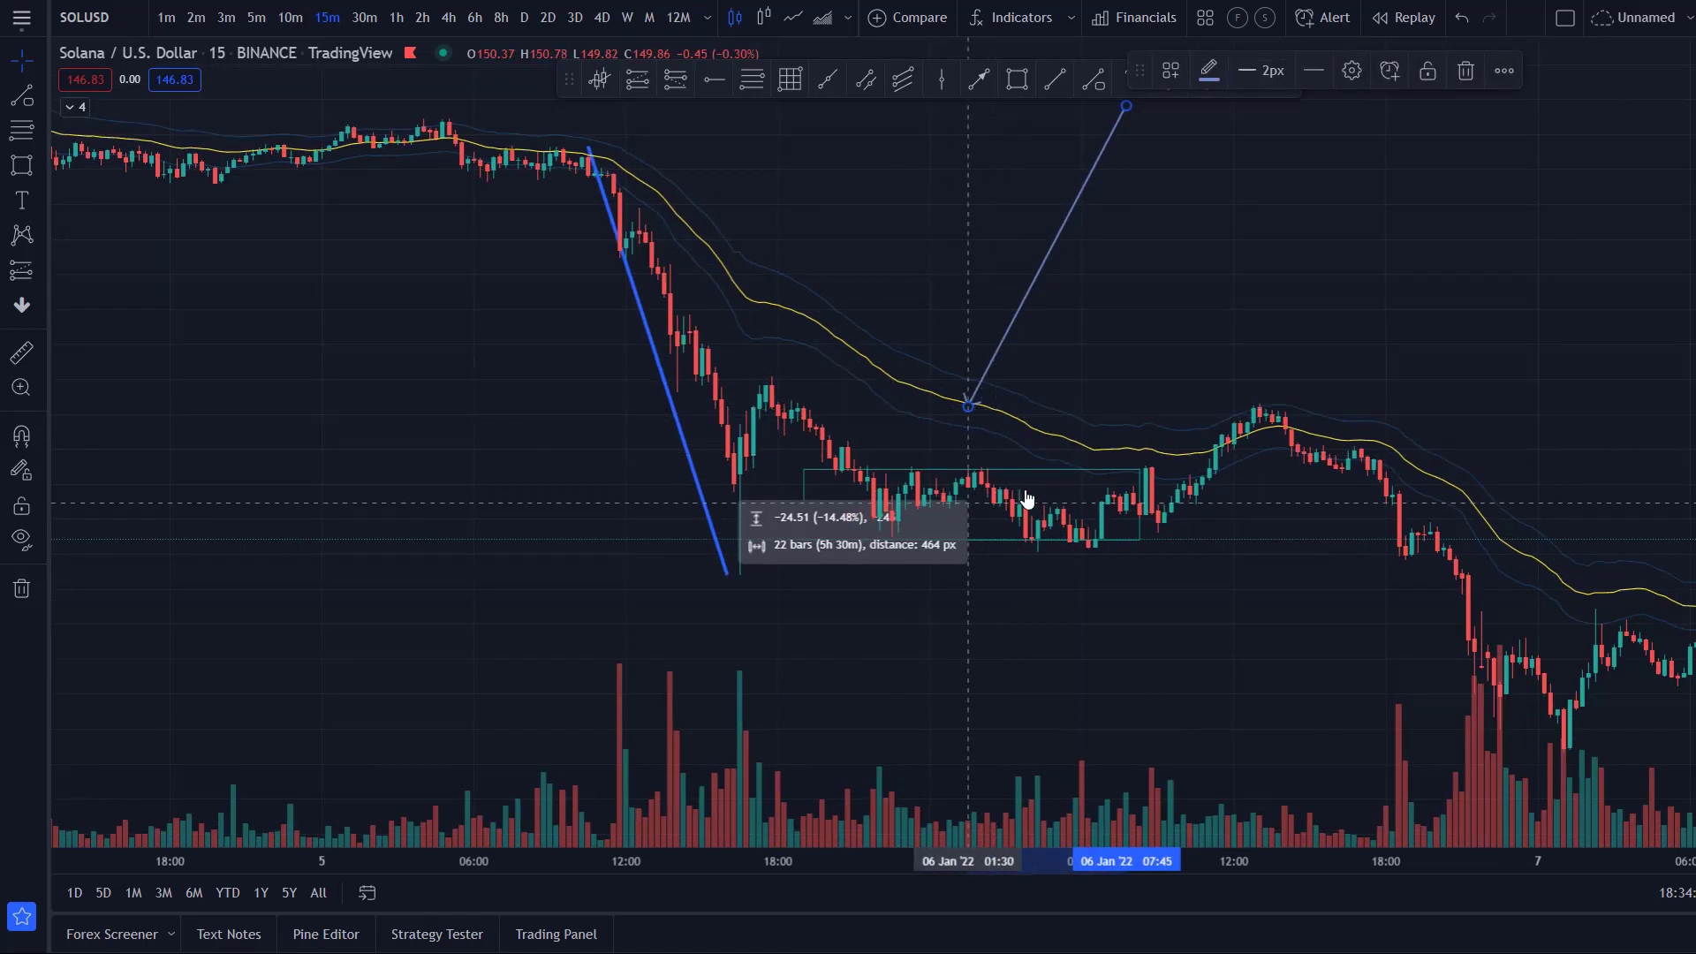
{"action": "left_click", "coordinate": [708, 518]}
{"action": "key", "text": "Delete"}
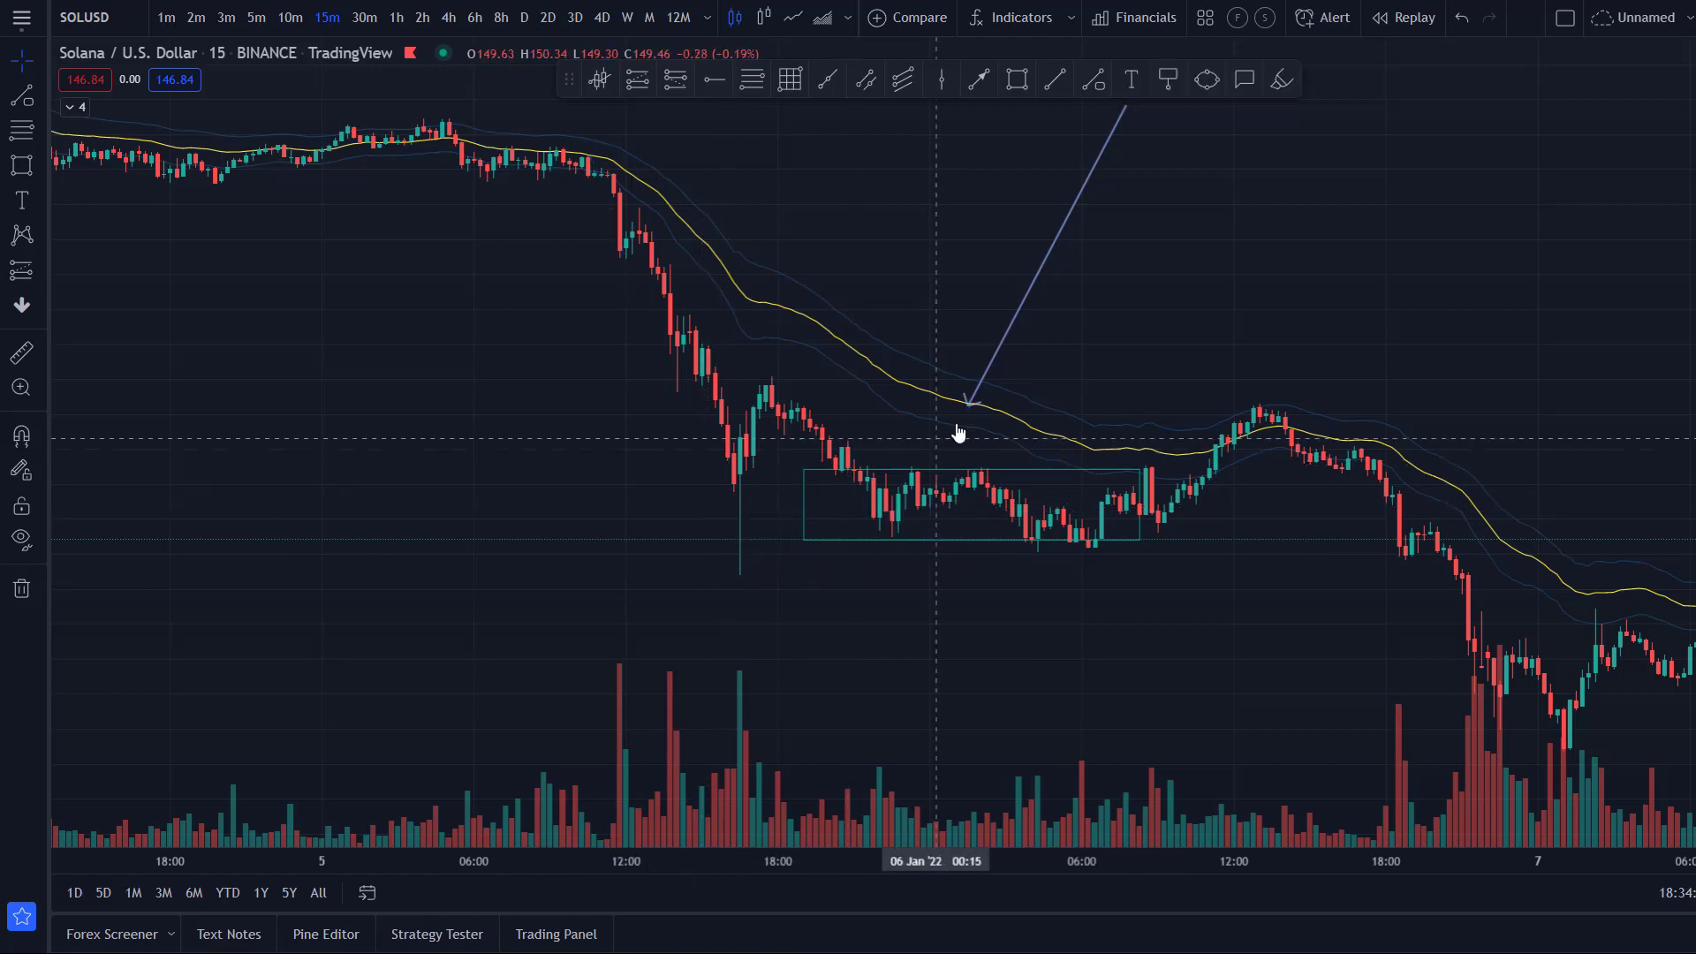
- Move the arrow's head into the consolidation box at 05 Jan '22 22:30, up to the bands at 06 Jan 03:45, and on to the rally's peak near 12:30
{"action": "left_click_drag", "start_coordinate": [969, 403], "coordinate": [895, 503]}
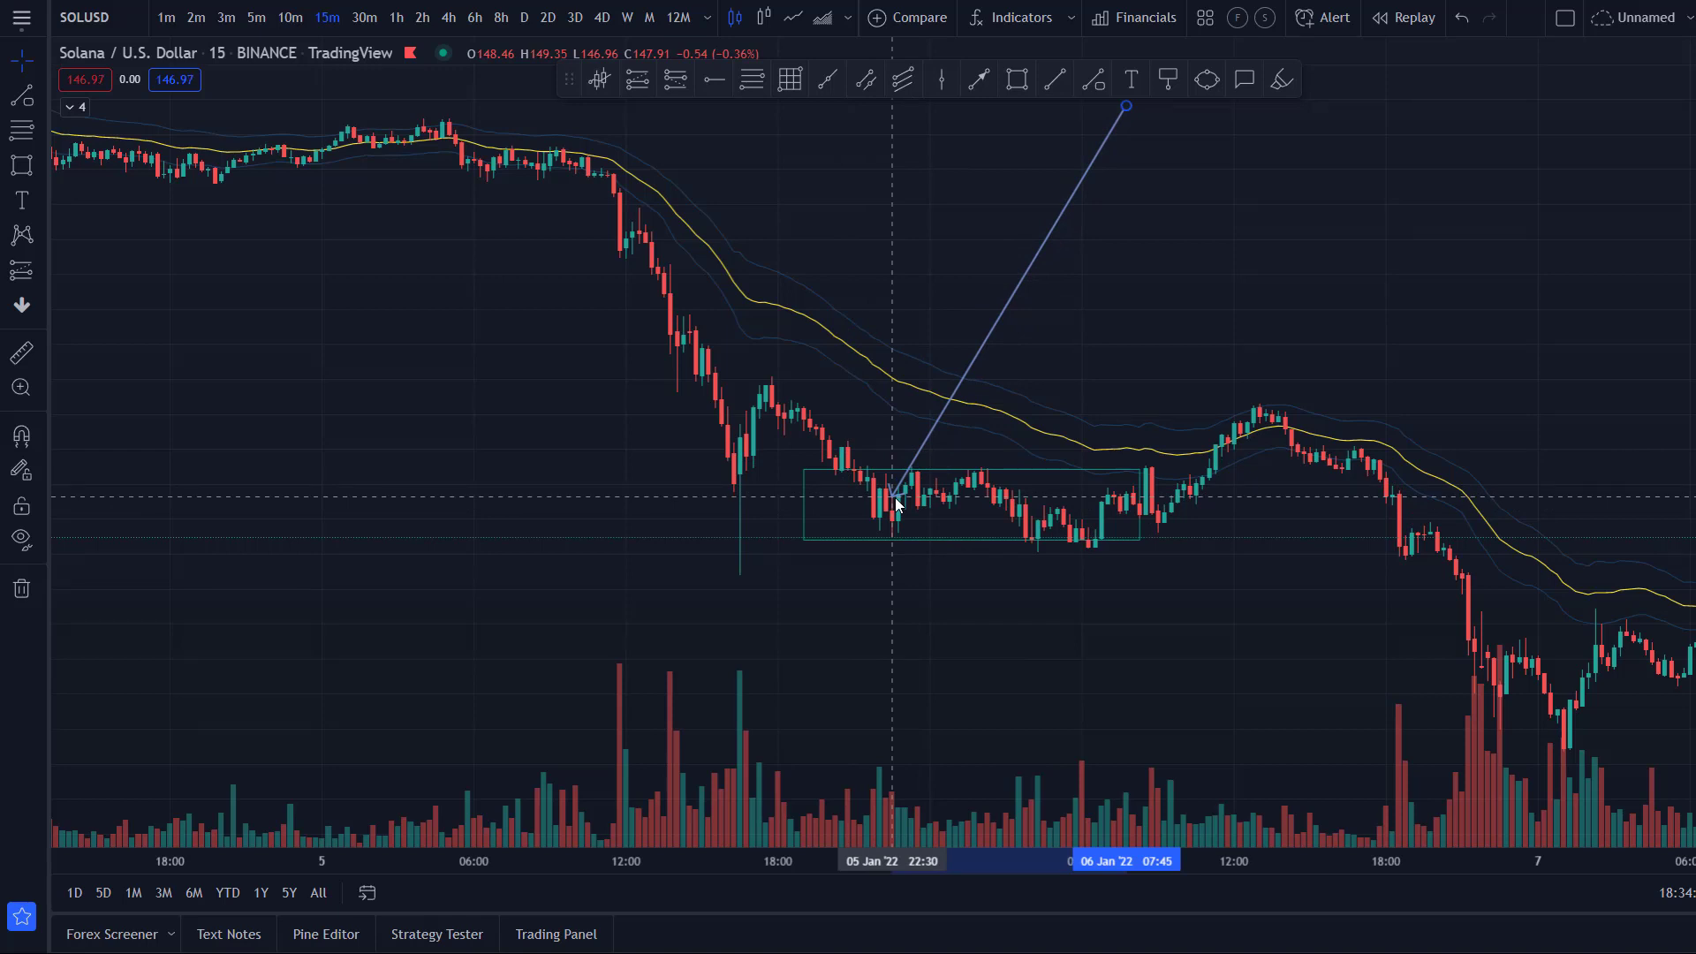
{"action": "left_click_drag", "start_coordinate": [896, 503], "coordinate": [1025, 413]}
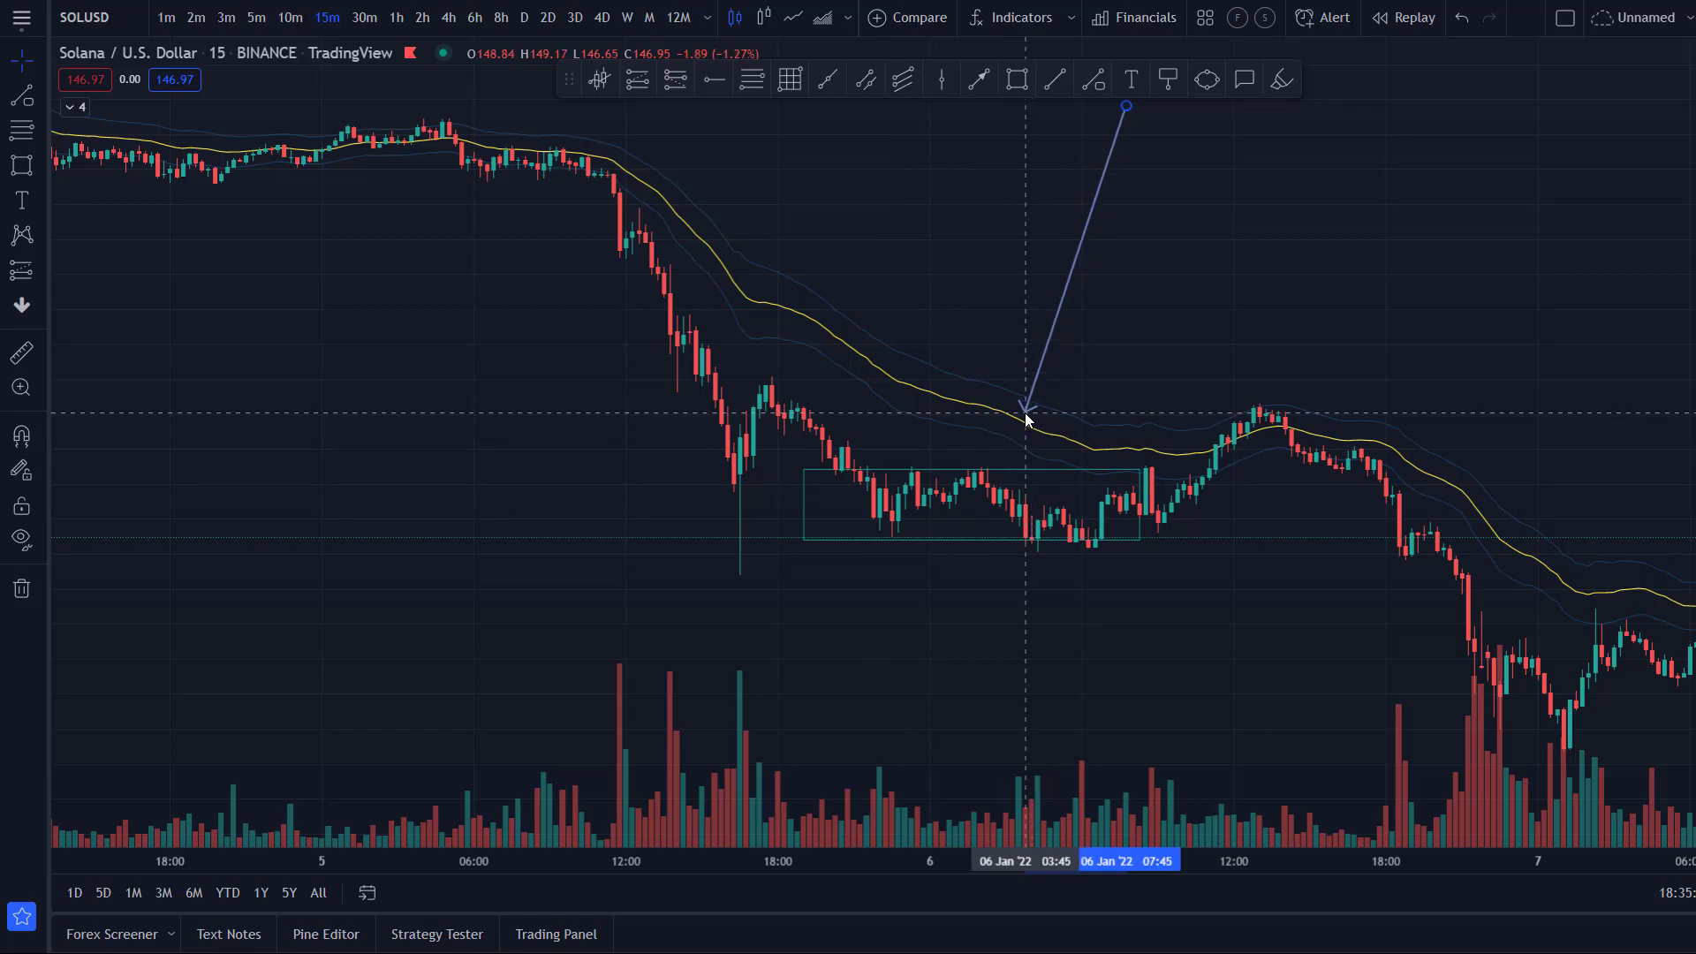
{"action": "mouse_move", "coordinate": [1025, 412]}
{"action": "left_mouse_down"}
{"action": "mouse_move", "coordinate": [1251, 426]}
{"action": "mouse_move", "coordinate": [979, 456]}
{"action": "mouse_move", "coordinate": [1260, 401]}
{"action": "mouse_move", "coordinate": [1196, 447]}
{"action": "mouse_move", "coordinate": [1267, 390]}
{"action": "mouse_move", "coordinate": [1242, 397]}
{"action": "left_mouse_up"}
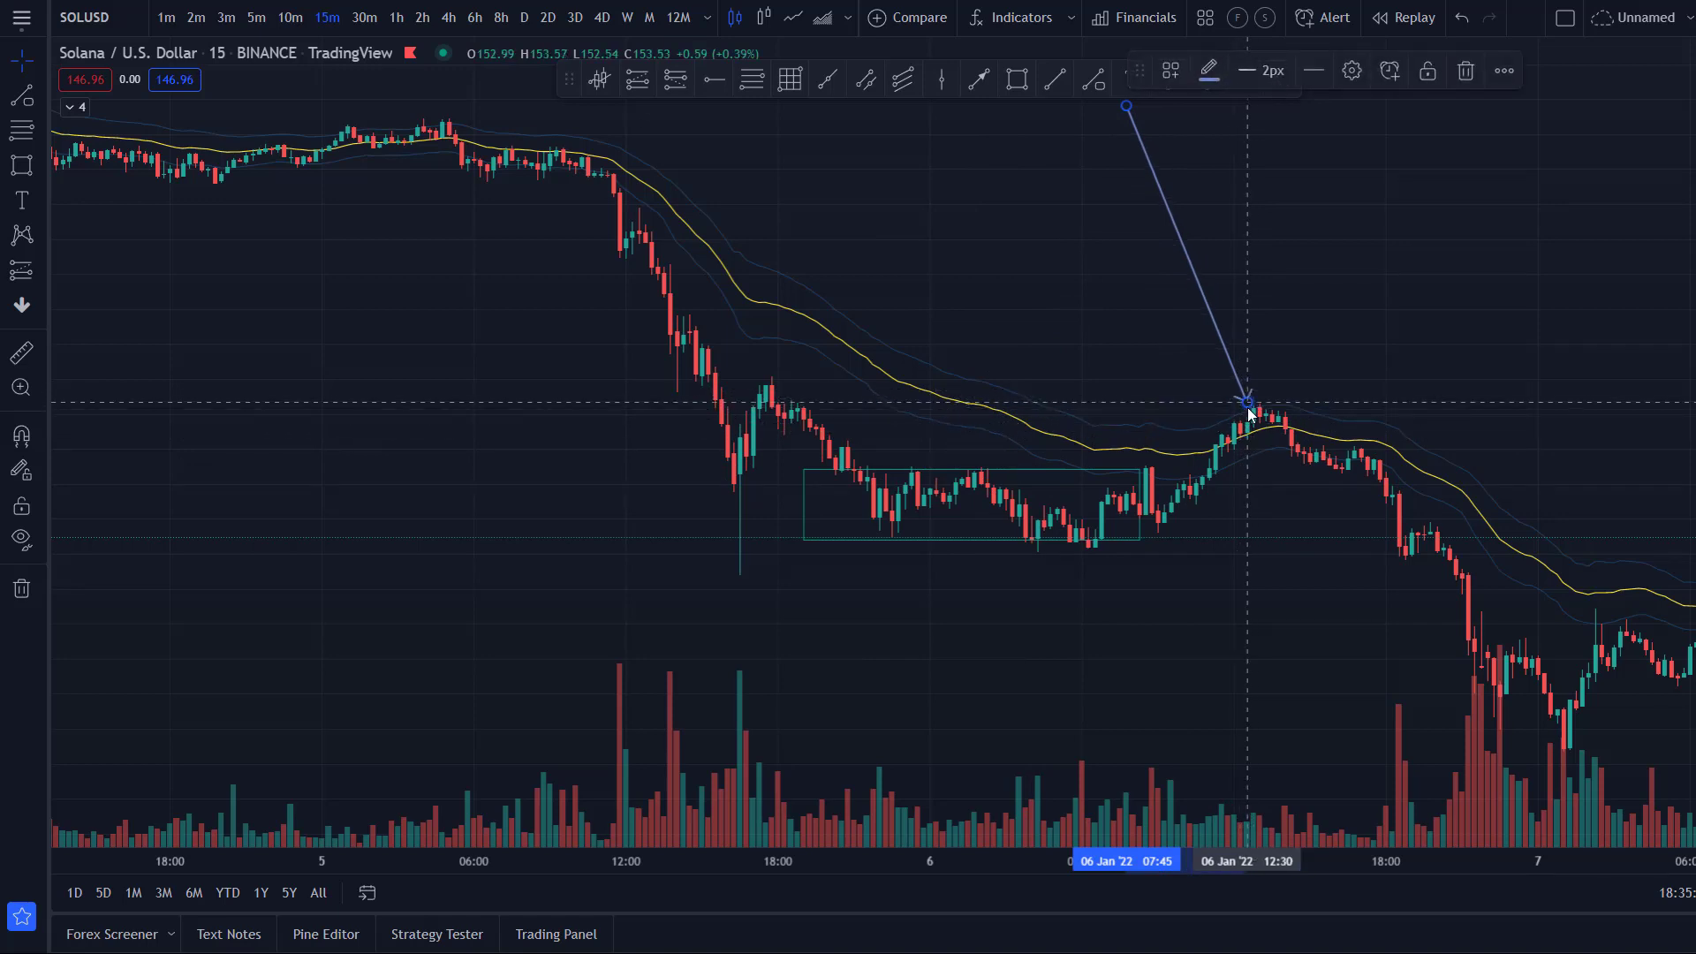
- Trace the evening decline of 06 Jan '22 with the arrow's head and rest it just below the yellow average line near 18:30
{"action": "left_click_drag", "start_coordinate": [1247, 406], "coordinate": [1453, 647]}
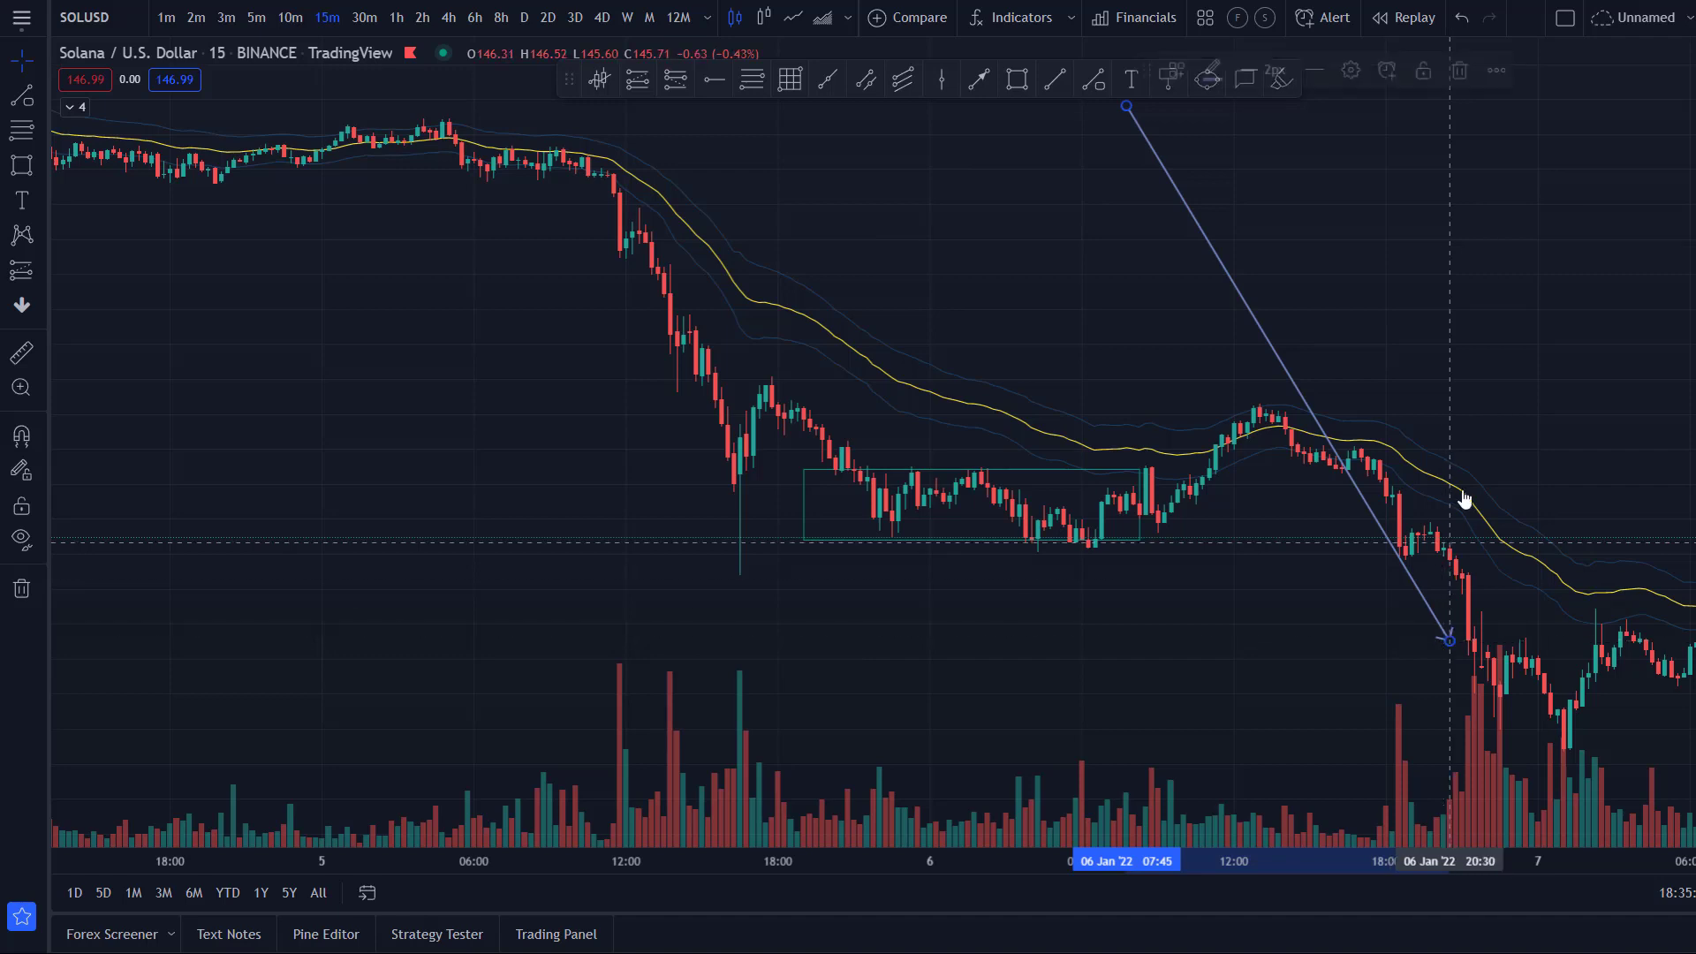
{"action": "left_click_drag", "start_coordinate": [1449, 424], "coordinate": [1151, 386]}
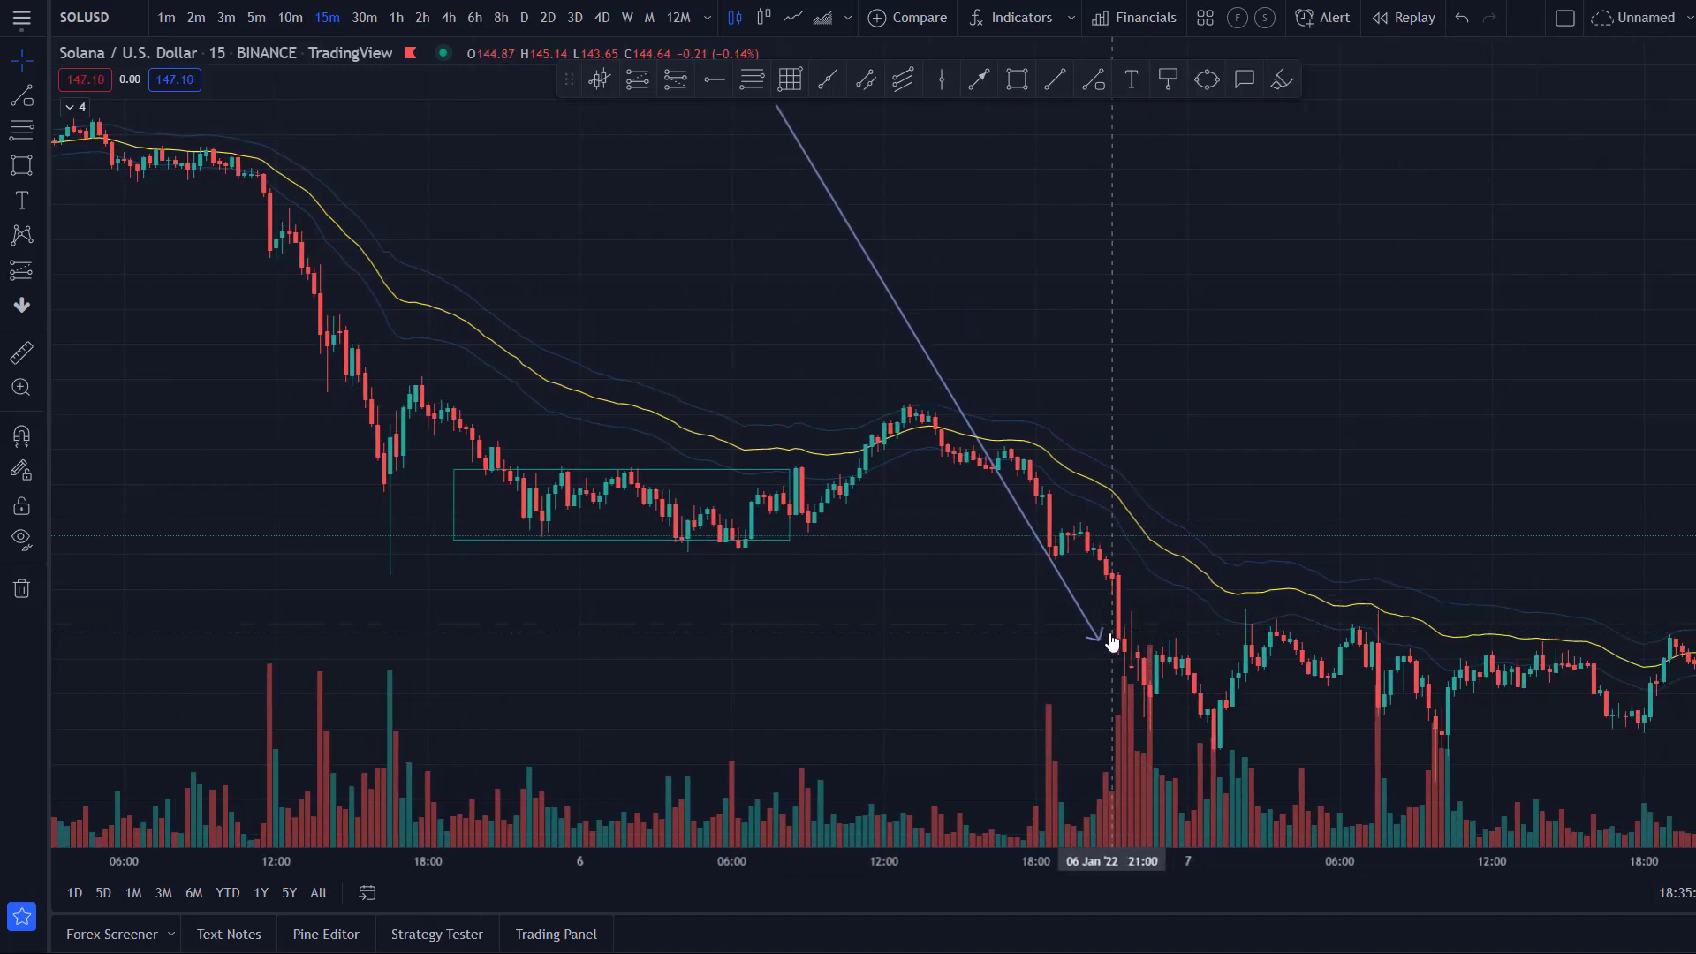
{"action": "left_click_drag", "start_coordinate": [1096, 641], "coordinate": [981, 482]}
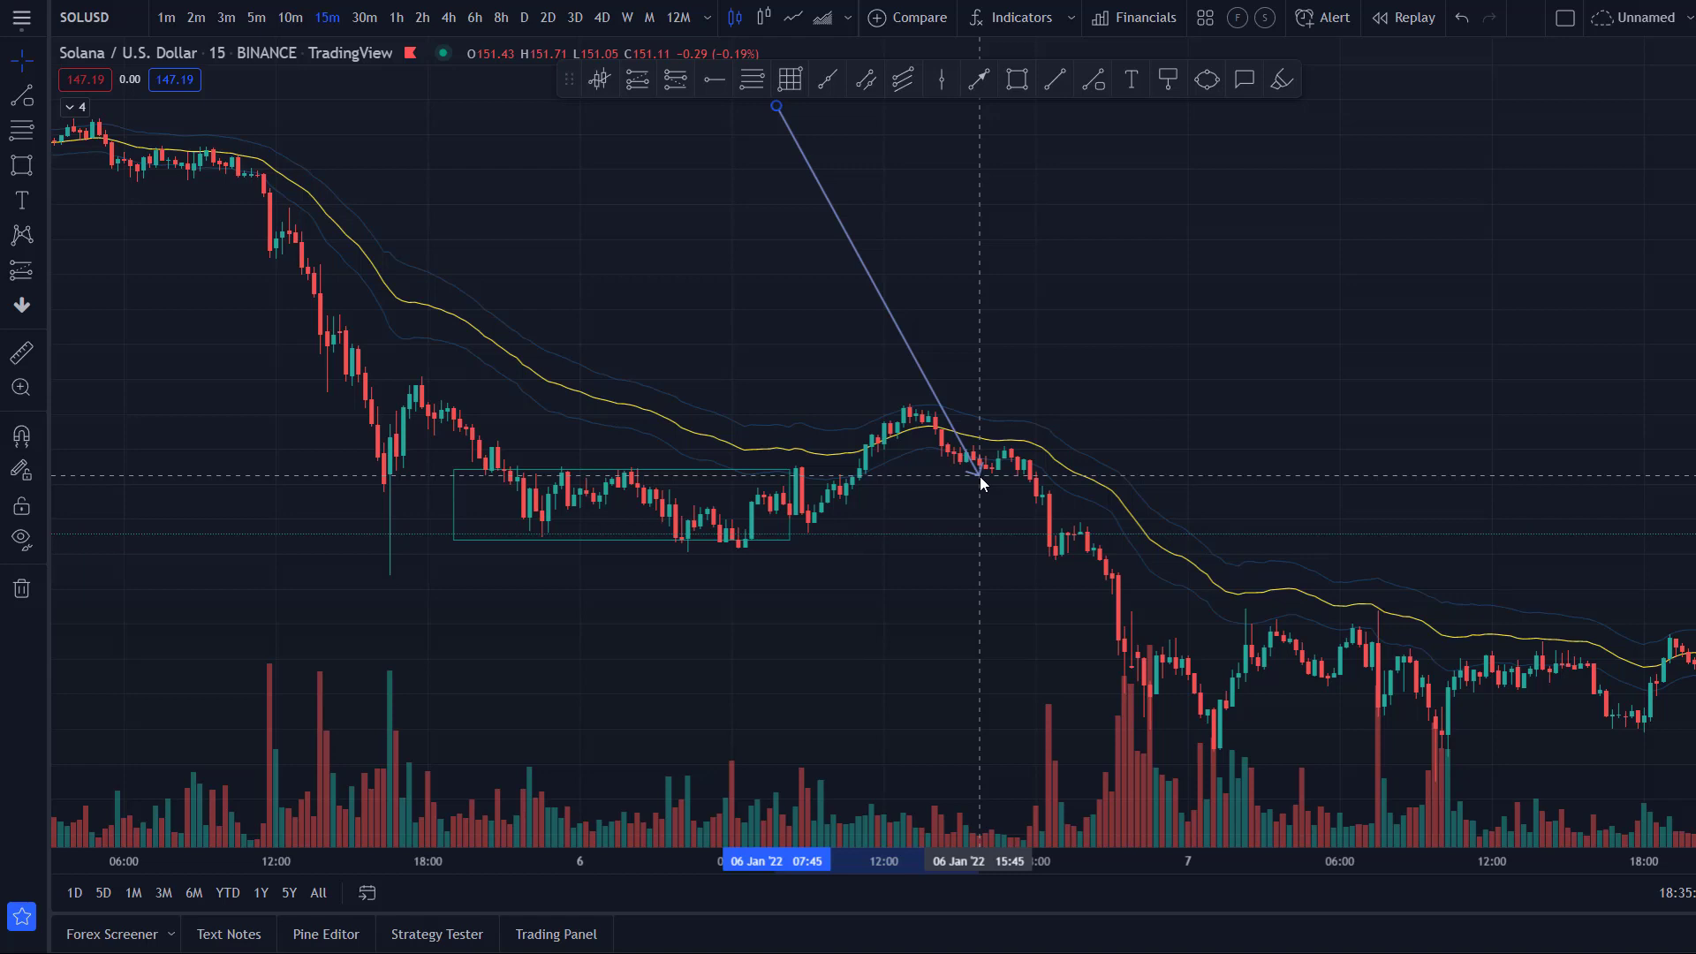
{"action": "left_click_drag", "start_coordinate": [980, 477], "coordinate": [1050, 476]}
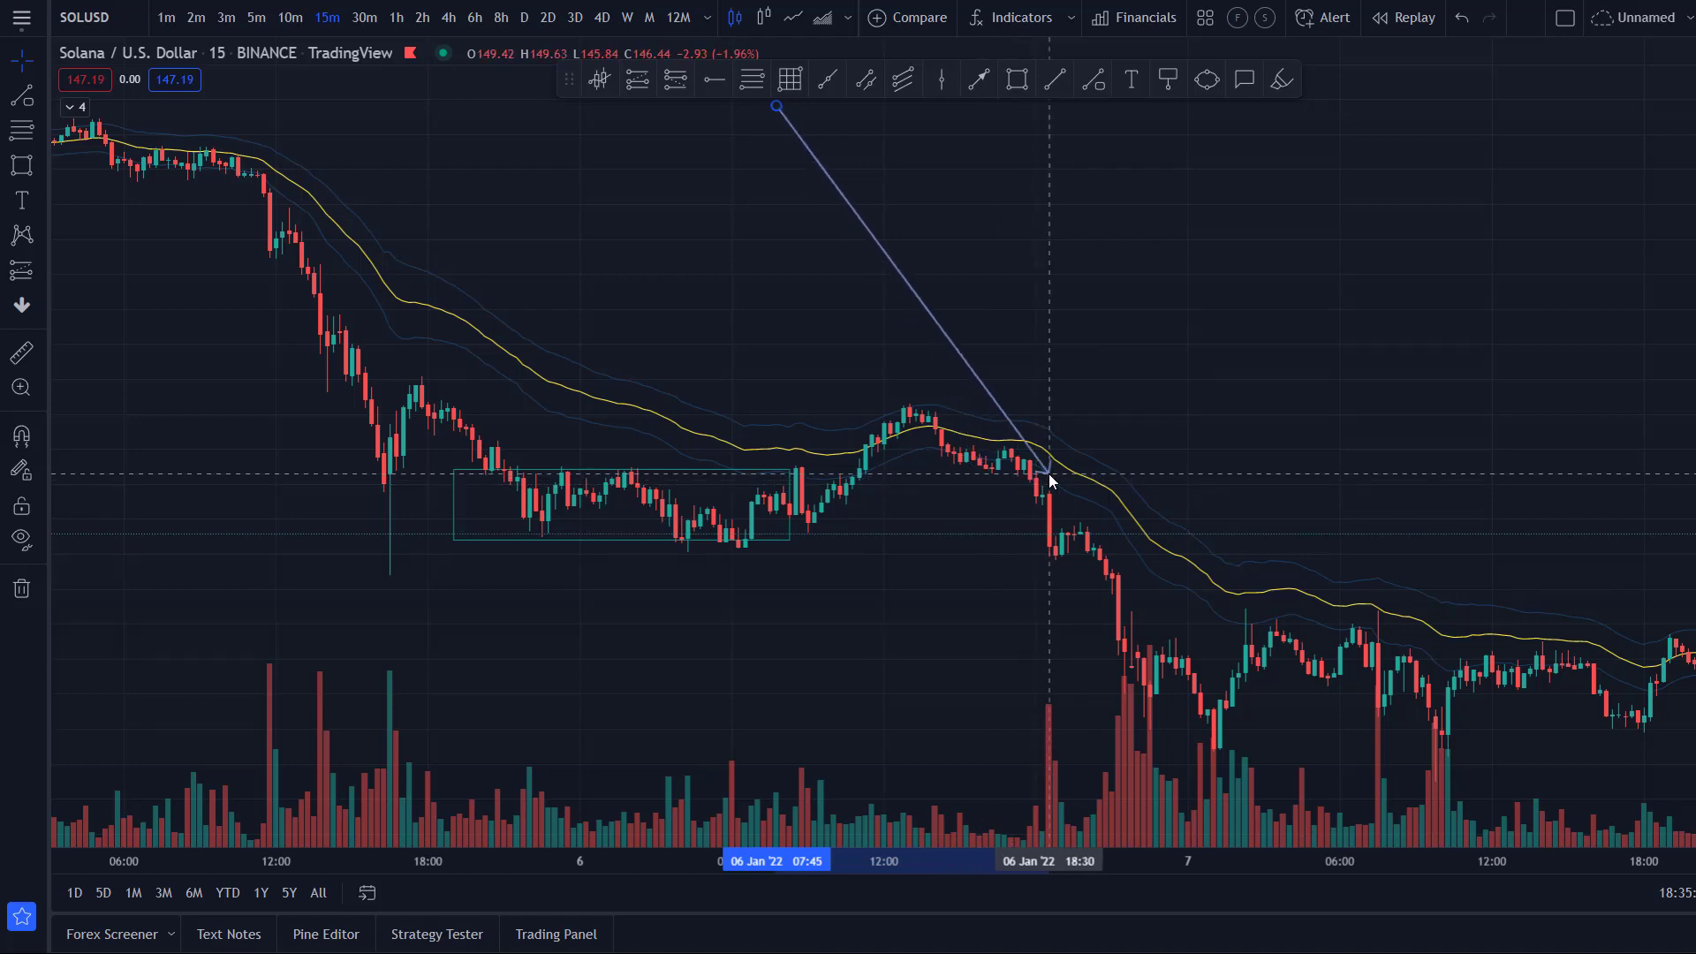
{"action": "left_click_drag", "start_coordinate": [1048, 473], "coordinate": [1040, 475]}
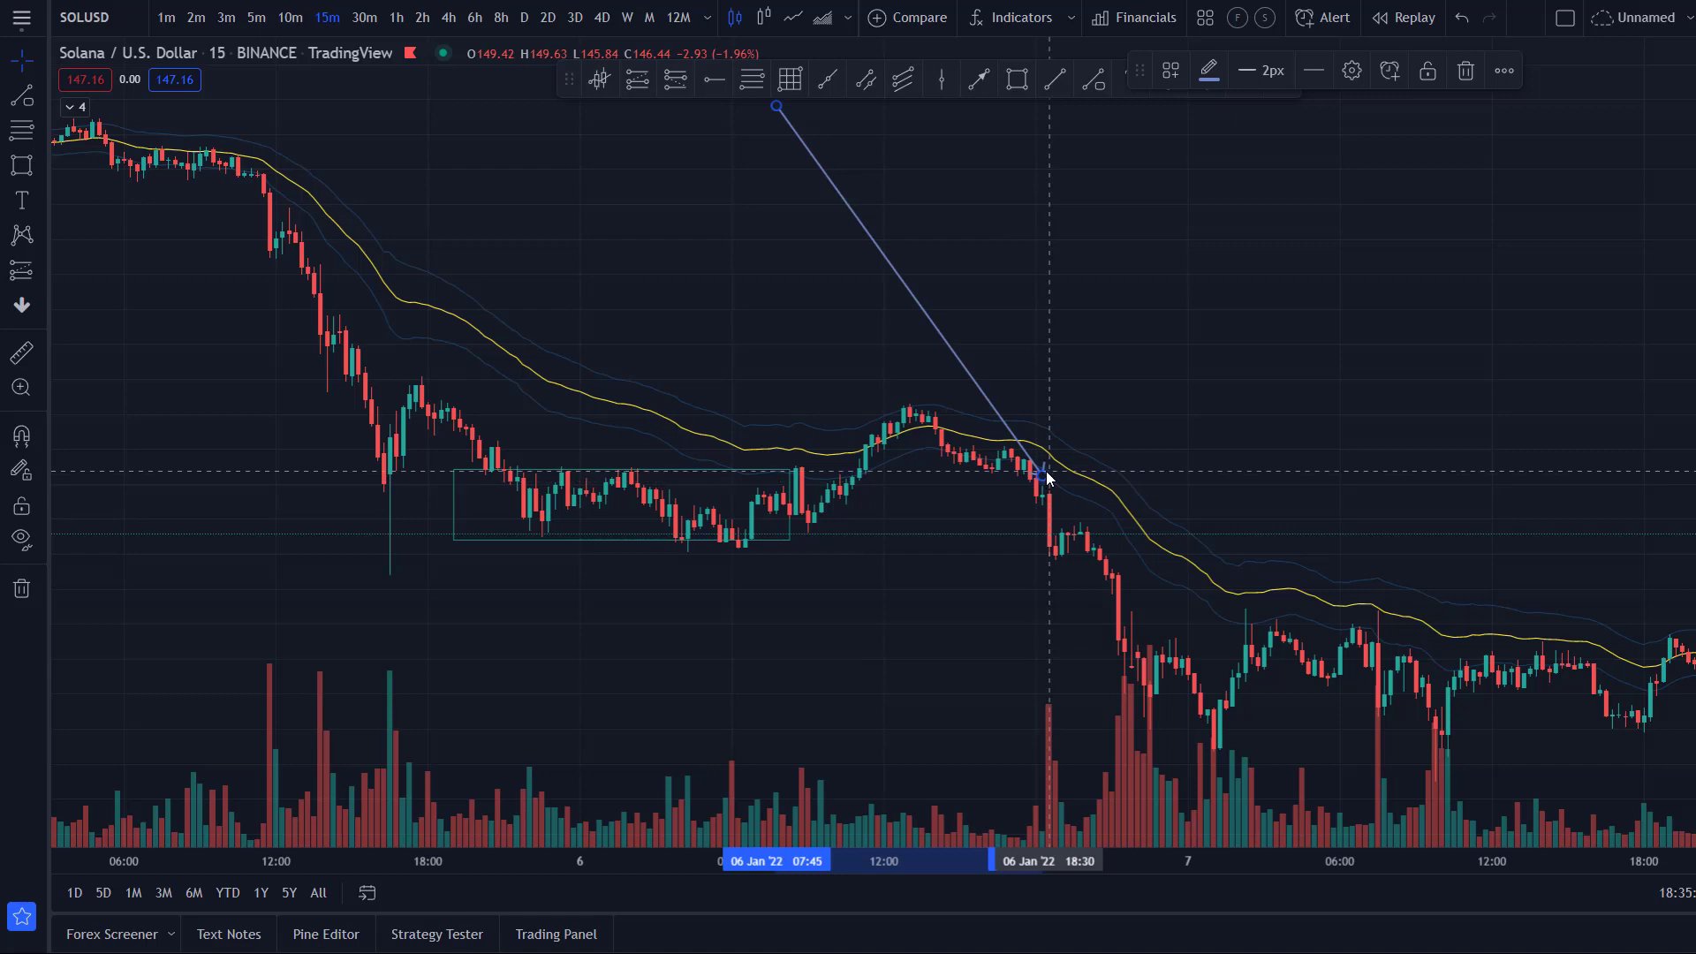
- Move the arrow's head back to the rally at 06 Jan '22 12:15 and lower it onto the candles near 12:00
{"action": "left_click_drag", "start_coordinate": [1046, 470], "coordinate": [888, 406]}
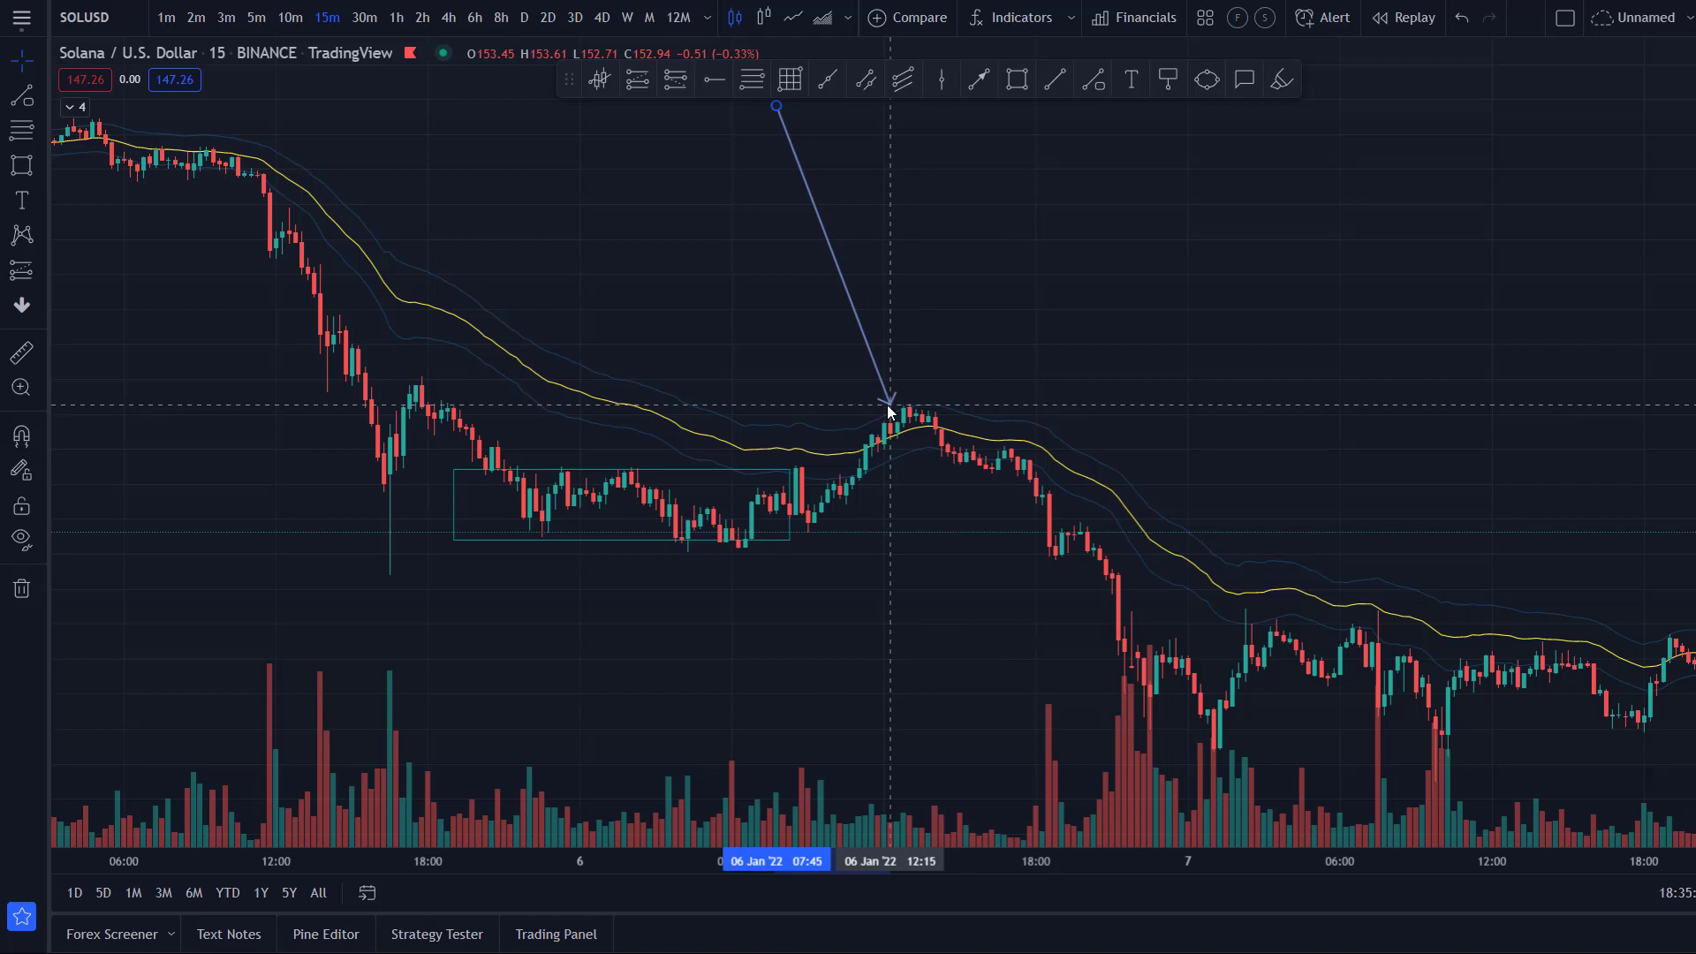
{"action": "left_click_drag", "start_coordinate": [886, 404], "coordinate": [899, 444]}
{"action": "scroll", "coordinate": [899, 443], "scroll_direction": "down", "scroll_amount": 3}
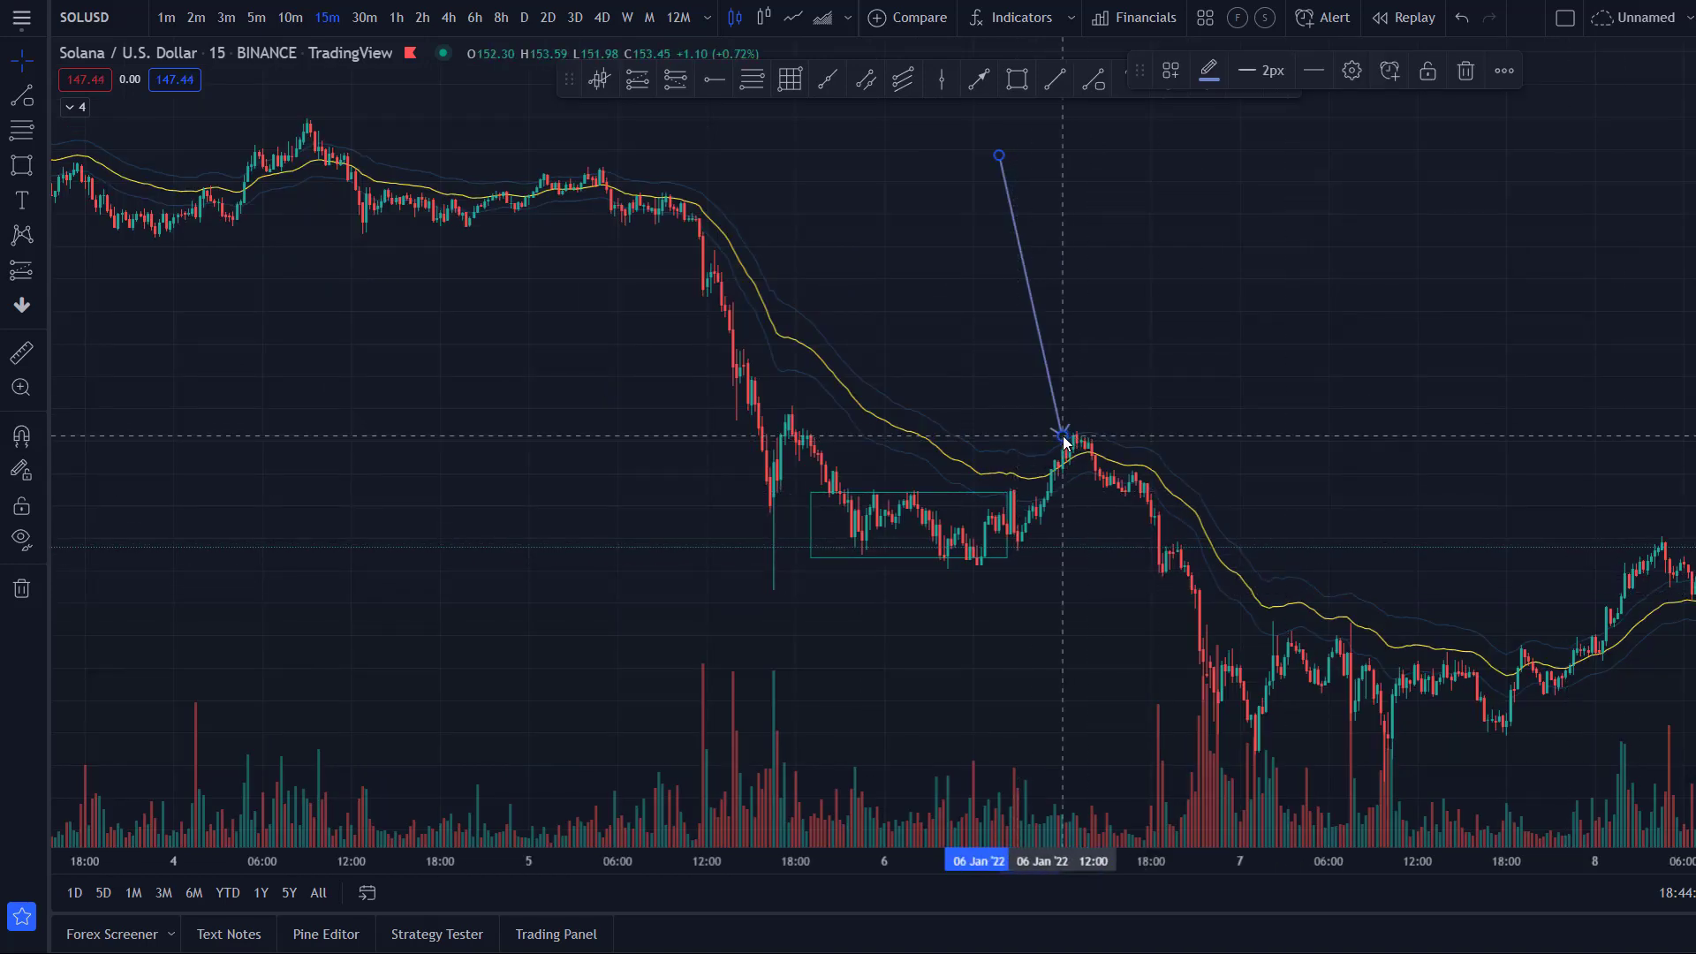
- Point the arrow's head at the rally's peak at 06 Jan '22 12:45 and rest it just above the candles at 12:30
{"action": "mouse_move", "coordinate": [1064, 439]}
{"action": "left_mouse_down"}
{"action": "mouse_move", "coordinate": [953, 433]}
{"action": "mouse_move", "coordinate": [867, 319]}
{"action": "mouse_move", "coordinate": [661, 172]}
{"action": "mouse_move", "coordinate": [626, 193]}
{"action": "mouse_move", "coordinate": [695, 216]}
{"action": "mouse_move", "coordinate": [774, 401]}
{"action": "mouse_move", "coordinate": [923, 548]}
{"action": "mouse_move", "coordinate": [946, 549]}
{"action": "mouse_move", "coordinate": [999, 454]}
{"action": "mouse_move", "coordinate": [1063, 447]}
{"action": "mouse_move", "coordinate": [992, 475]}
{"action": "mouse_move", "coordinate": [1092, 441]}
{"action": "mouse_move", "coordinate": [1063, 432]}
{"action": "mouse_move", "coordinate": [1053, 453]}
{"action": "mouse_move", "coordinate": [1070, 448]}
{"action": "mouse_move", "coordinate": [1029, 460]}
{"action": "mouse_move", "coordinate": [968, 519]}
{"action": "mouse_move", "coordinate": [1065, 446]}
{"action": "mouse_move", "coordinate": [1062, 468]}
{"action": "mouse_move", "coordinate": [1073, 421]}
{"action": "left_mouse_up"}
{"action": "scroll", "coordinate": [1073, 420], "scroll_direction": "up", "scroll_amount": 4}
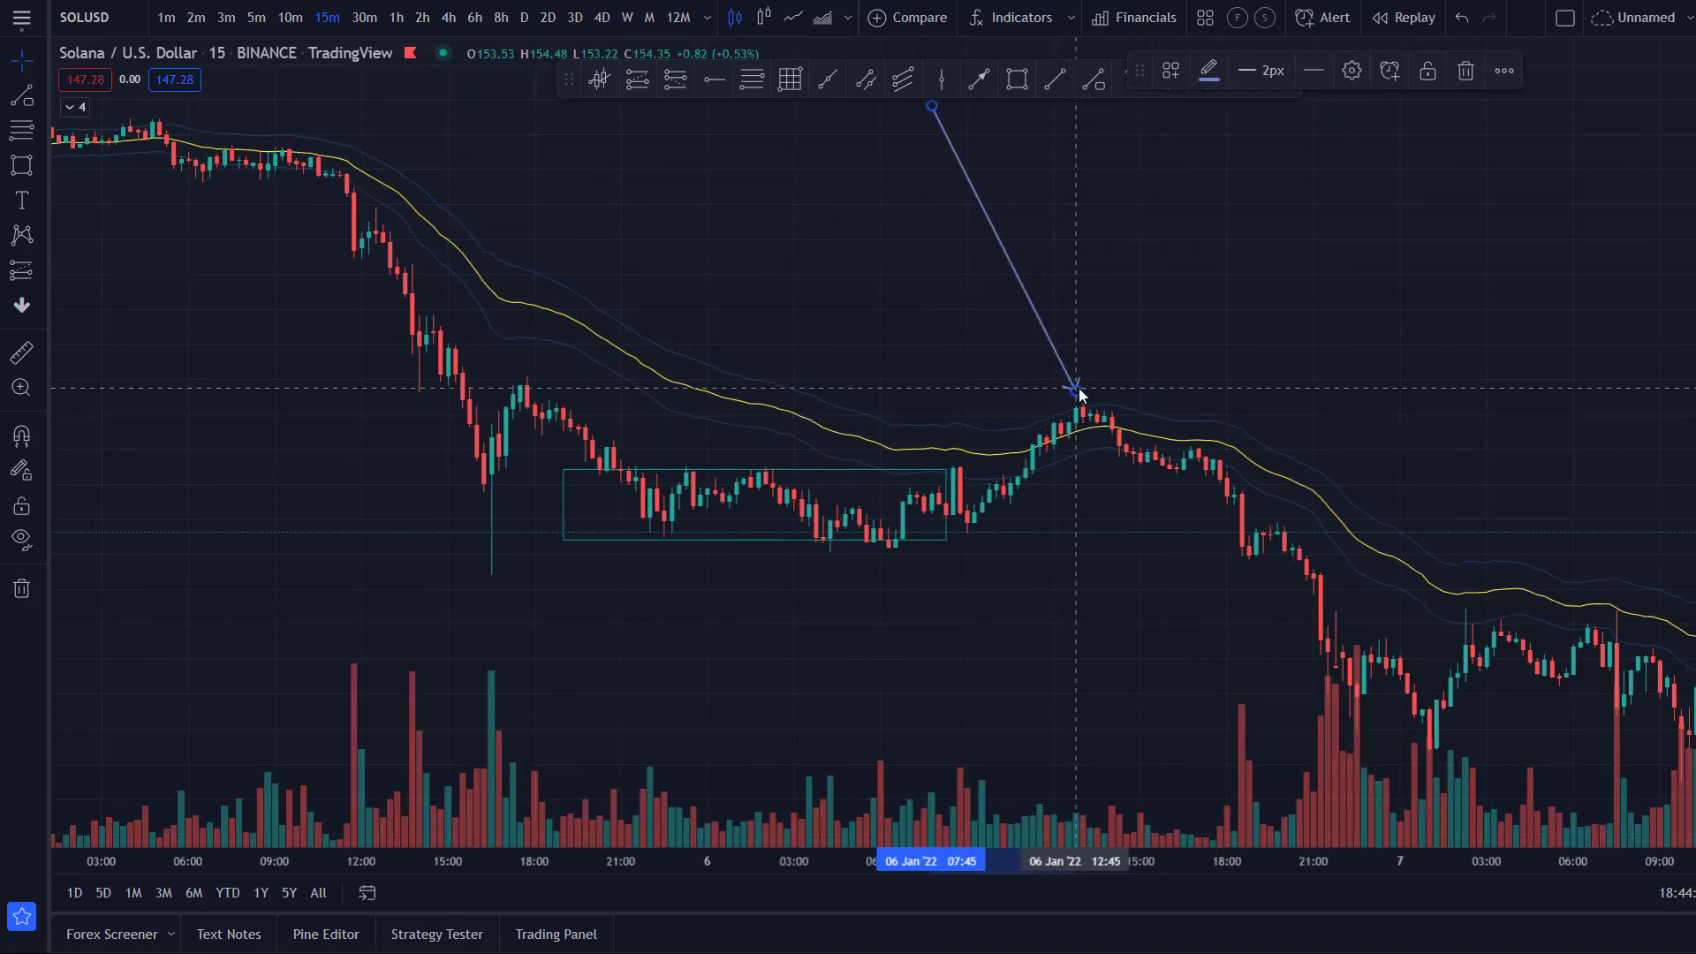
{"action": "mouse_move", "coordinate": [1075, 389]}
{"action": "left_mouse_down"}
{"action": "mouse_move", "coordinate": [1040, 433]}
{"action": "mouse_move", "coordinate": [1080, 412]}
{"action": "left_mouse_up"}
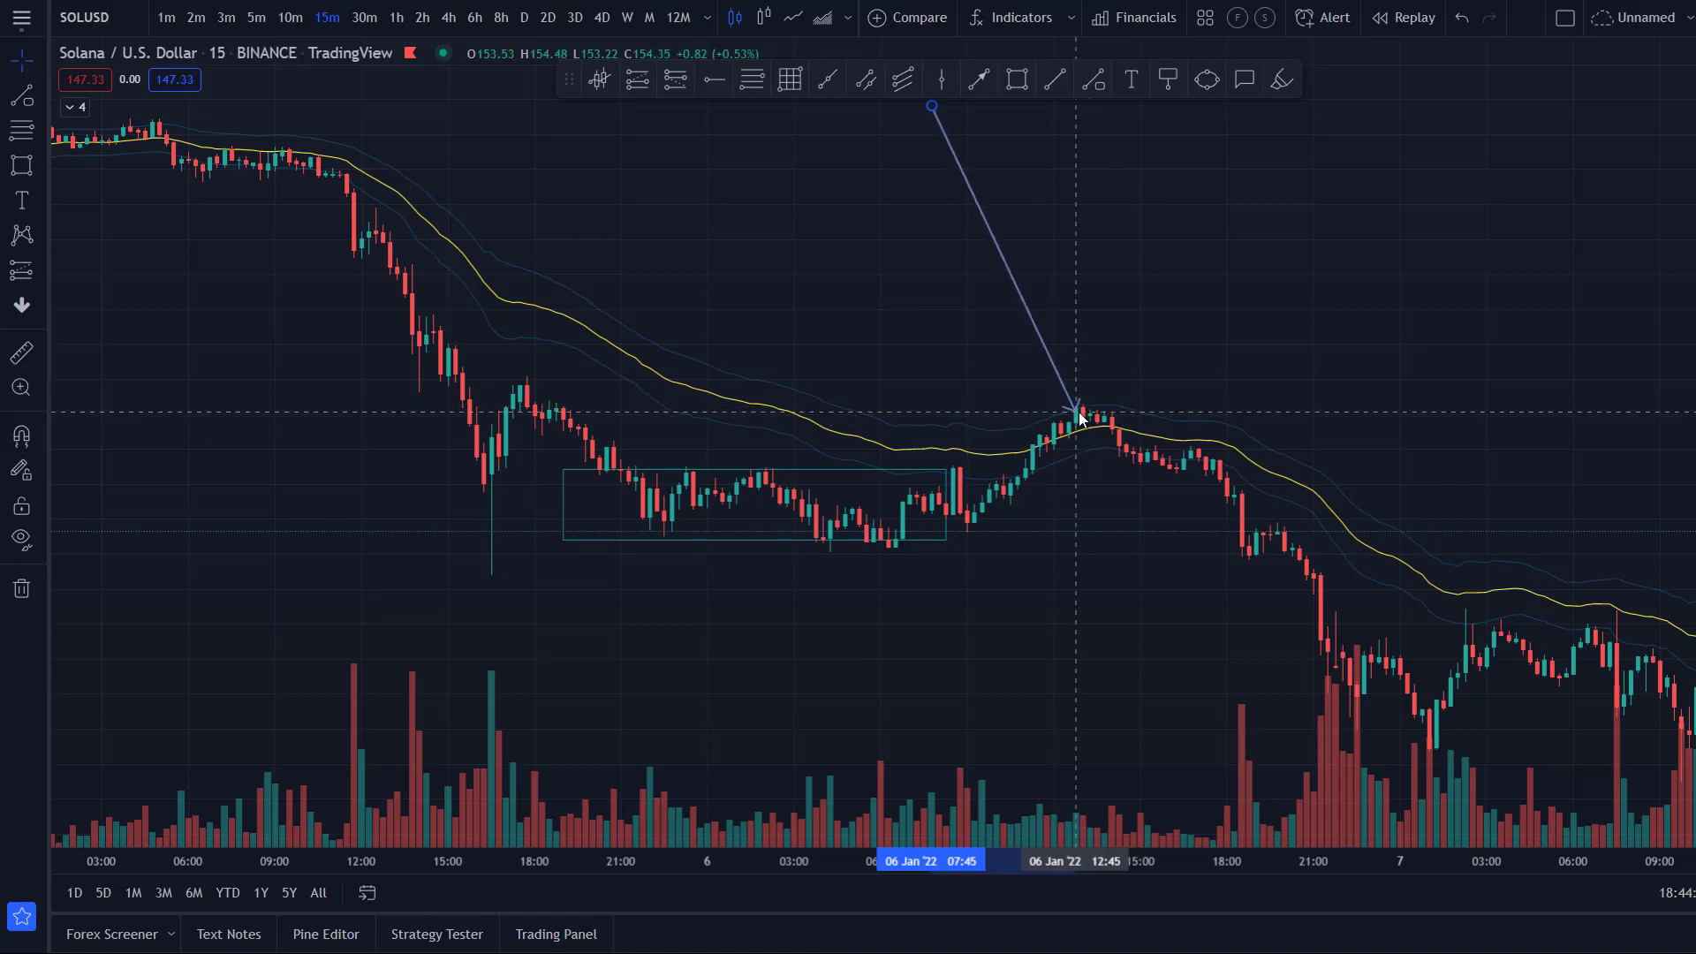
{"action": "mouse_move", "coordinate": [1080, 413]}
{"action": "left_mouse_down"}
{"action": "mouse_move", "coordinate": [1057, 410]}
{"action": "mouse_move", "coordinate": [1025, 458]}
{"action": "mouse_move", "coordinate": [1089, 410]}
{"action": "left_mouse_up"}
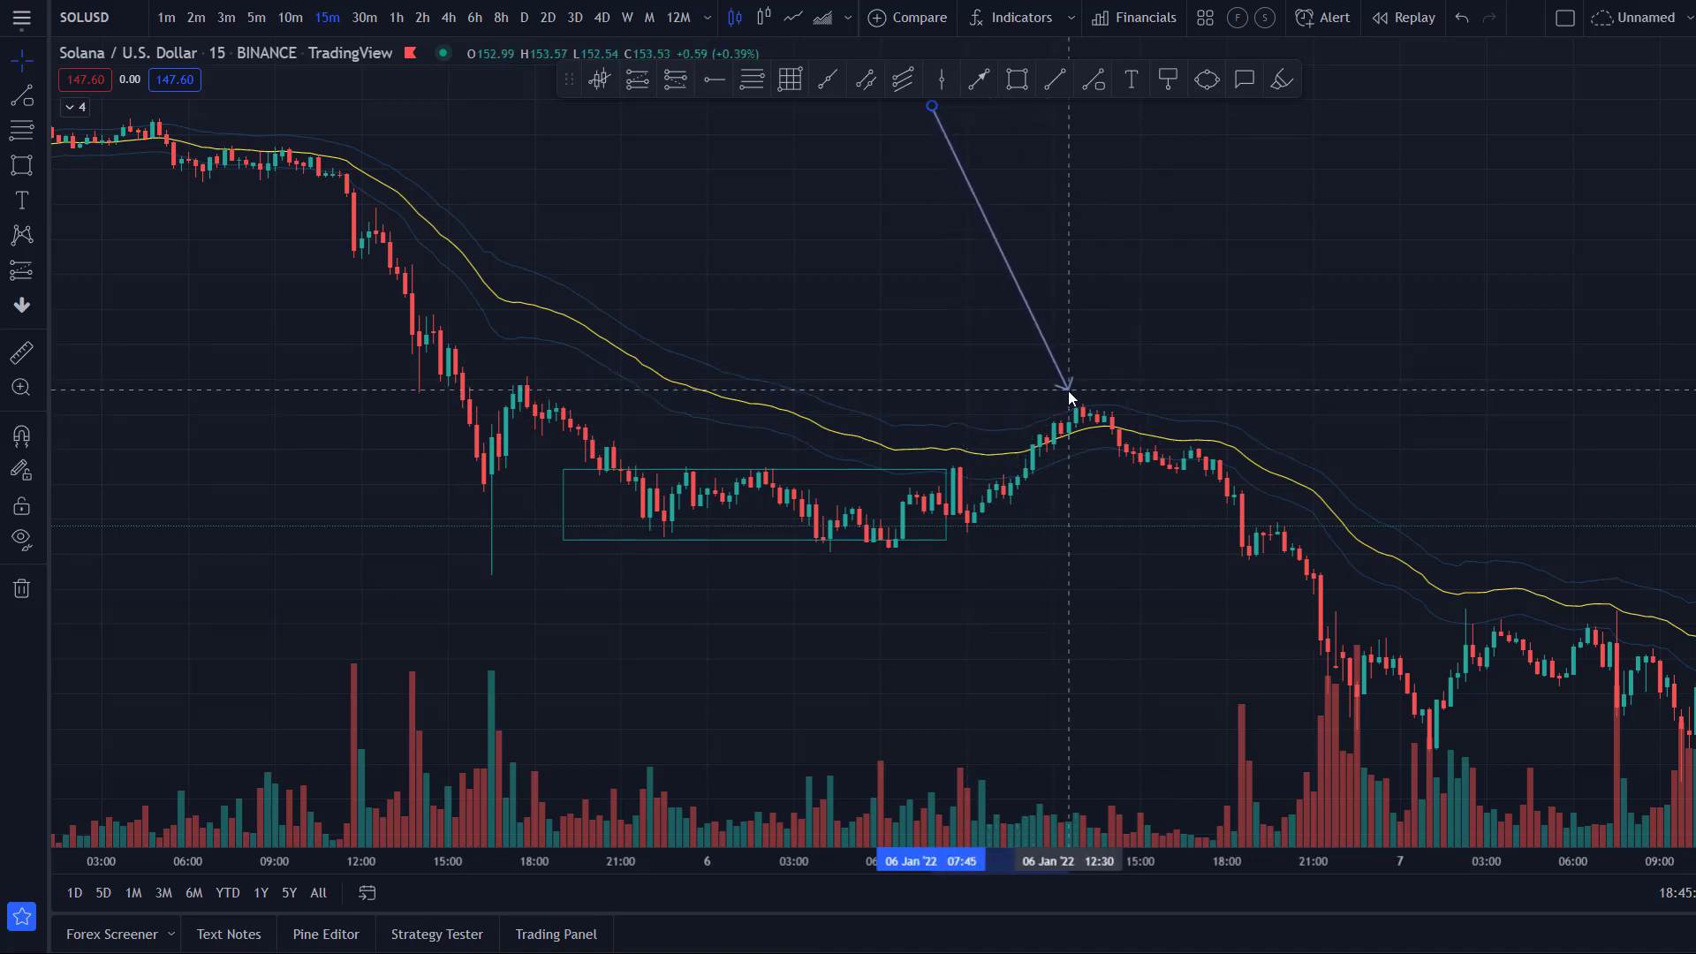
{"action": "left_click", "coordinate": [1068, 391]}
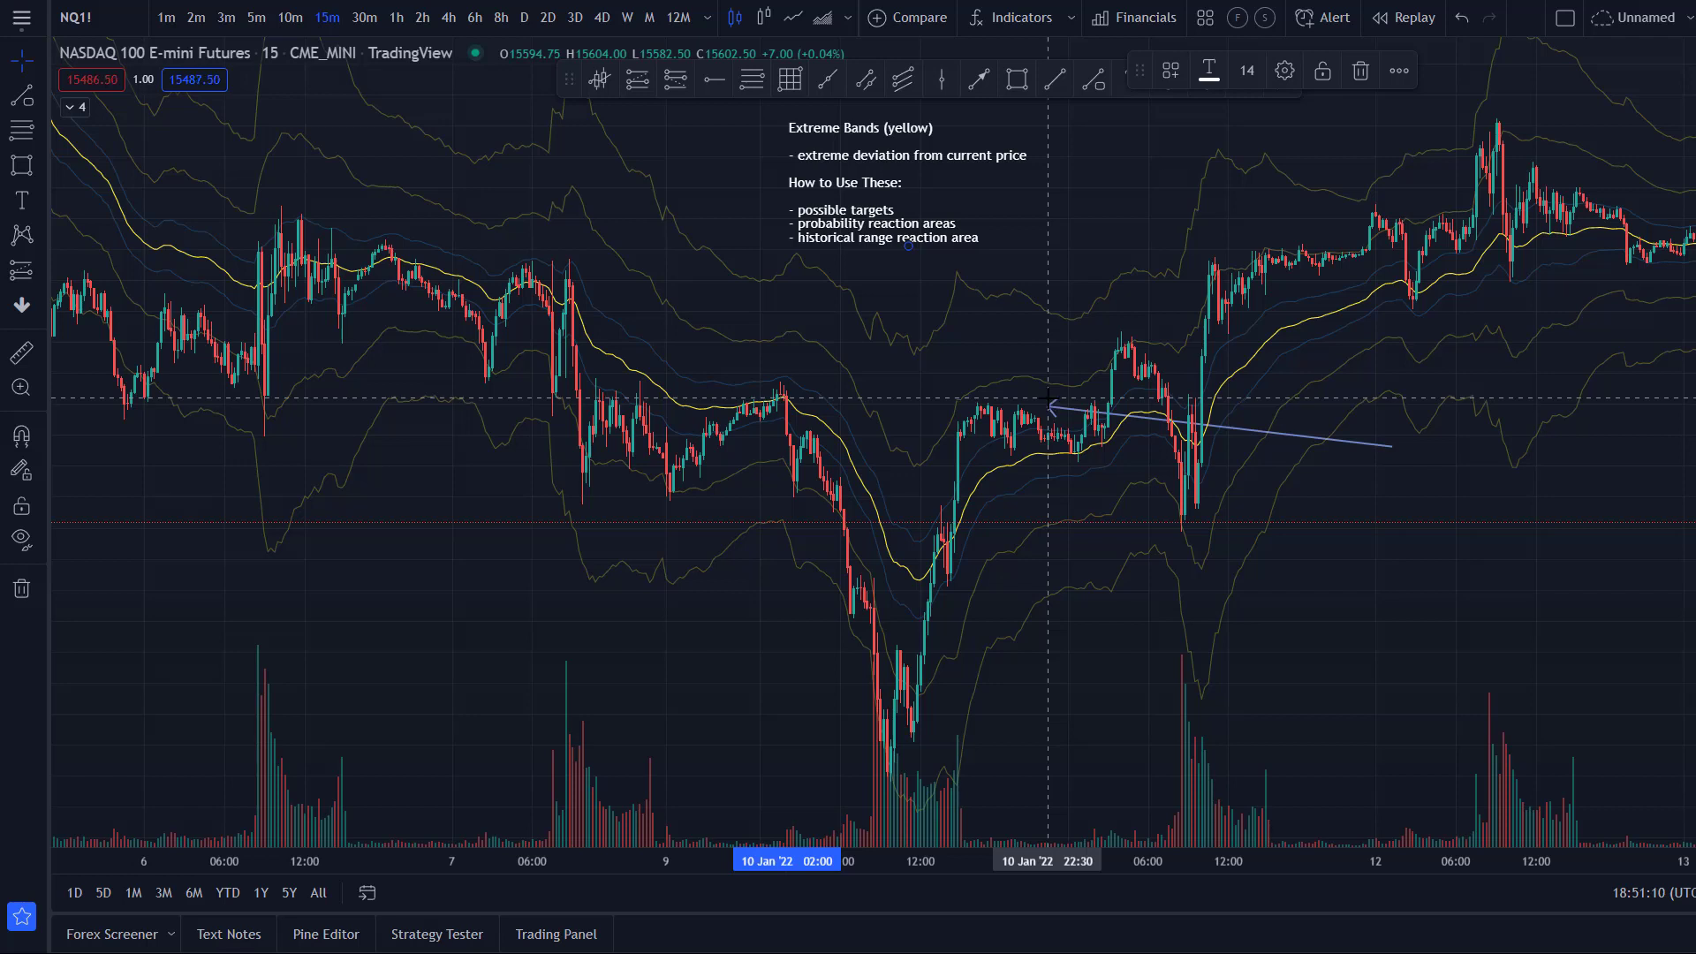
- On the NQ1! chart, trace the consolidation from 10 Jan '22 19:45 to 11 Jan 00:30 with the arrow's head and raise it well above the candles
{"action": "left_click_drag", "start_coordinate": [1048, 404], "coordinate": [1014, 399]}
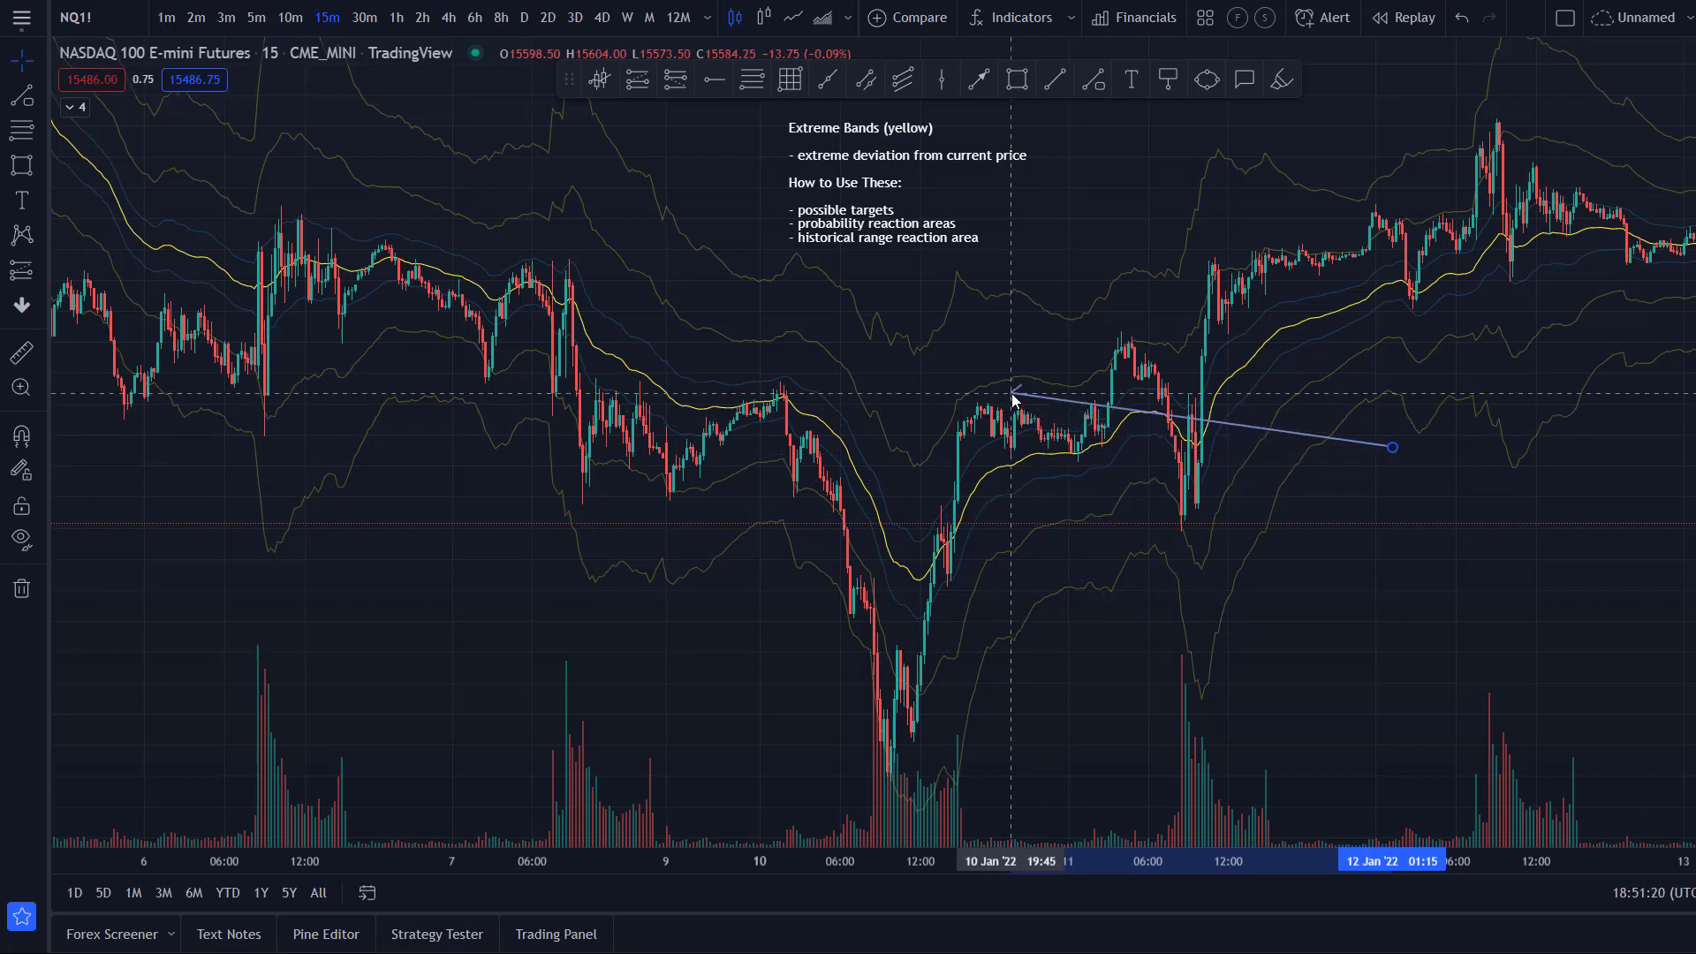
{"action": "left_click_drag", "start_coordinate": [1013, 400], "coordinate": [1039, 459]}
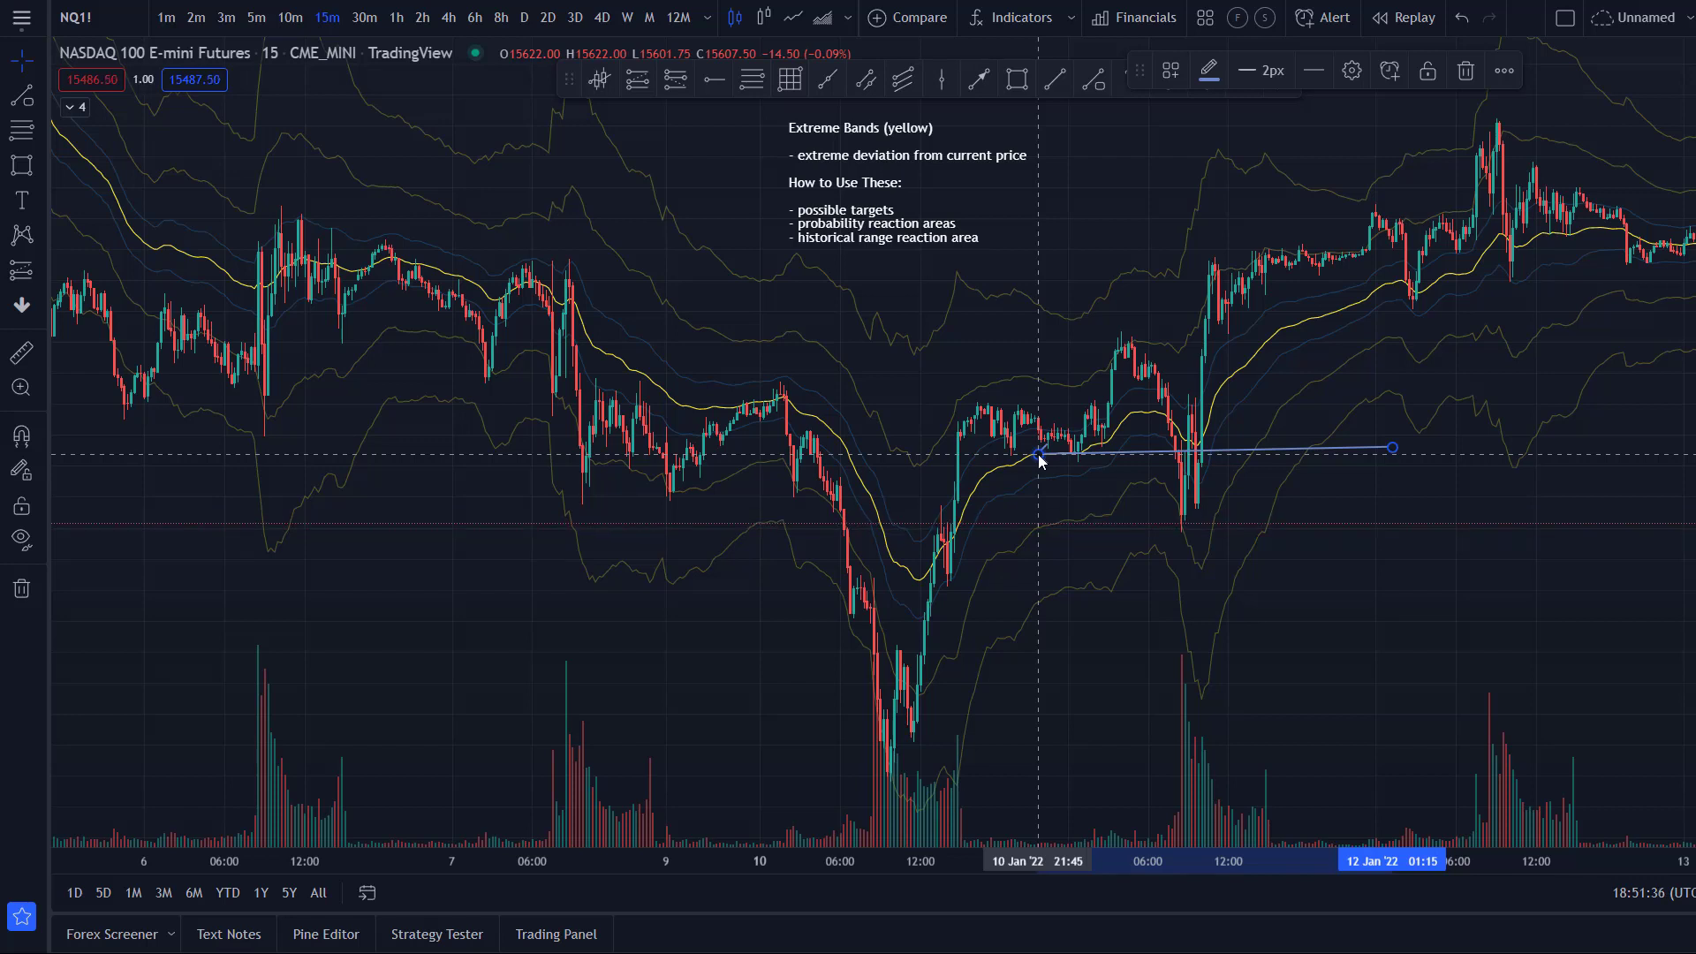
{"action": "left_click_drag", "start_coordinate": [1040, 458], "coordinate": [1076, 455]}
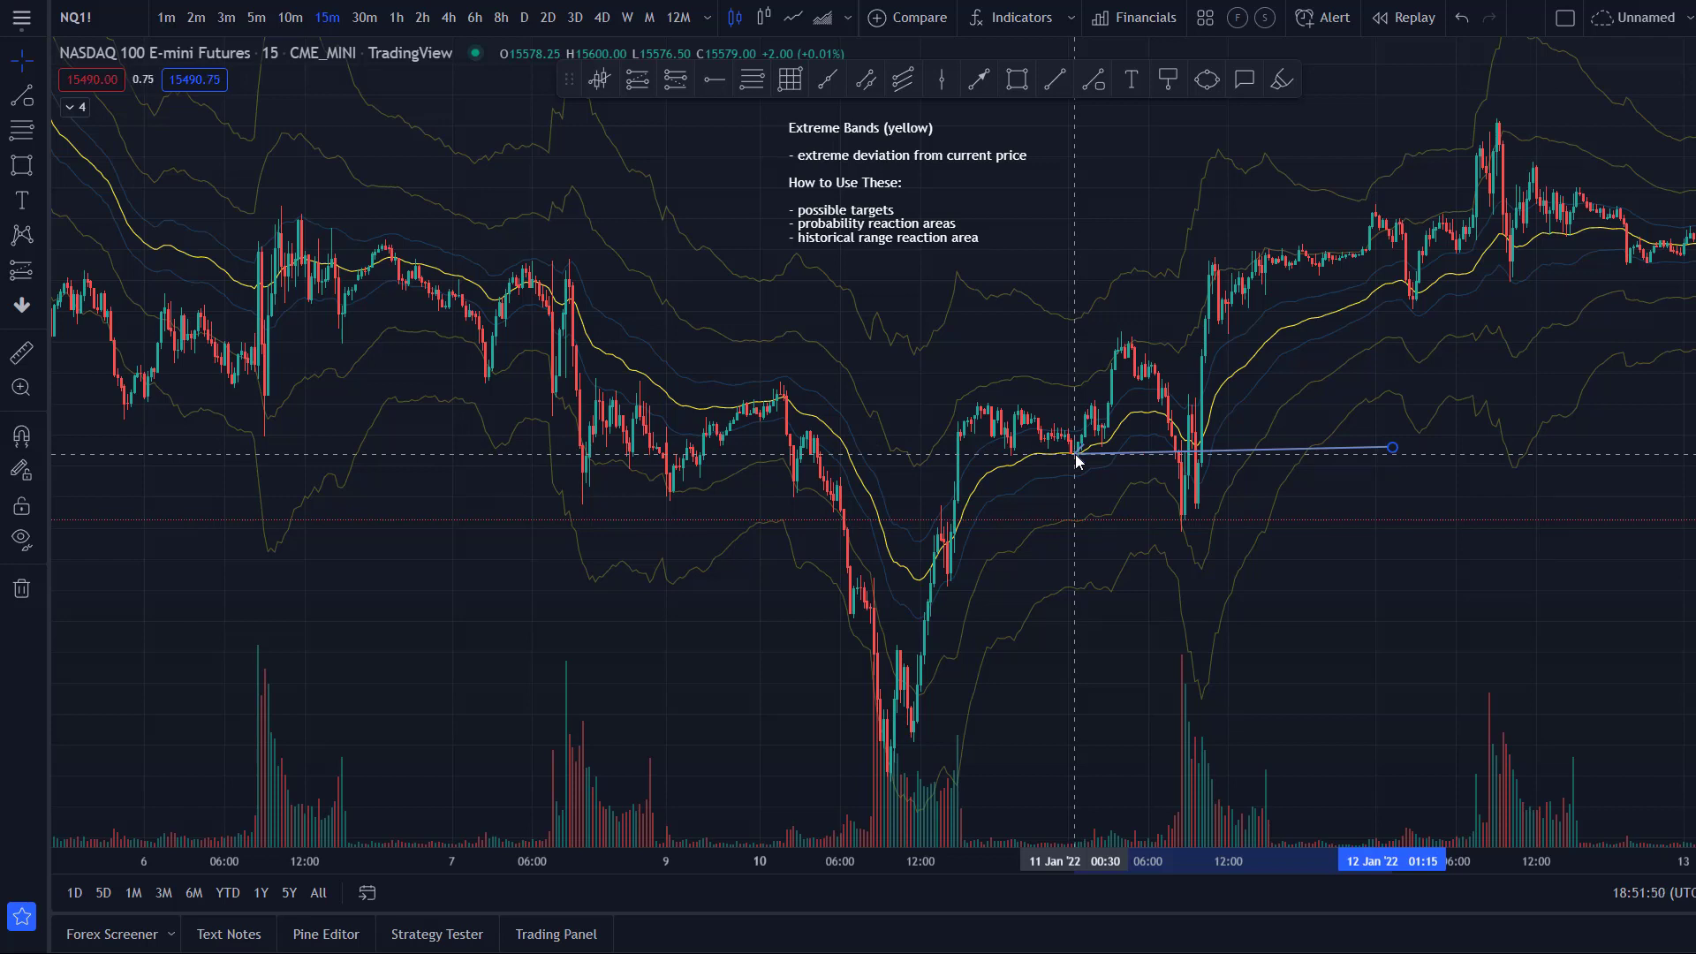
{"action": "left_click_drag", "start_coordinate": [1075, 454], "coordinate": [1071, 285]}
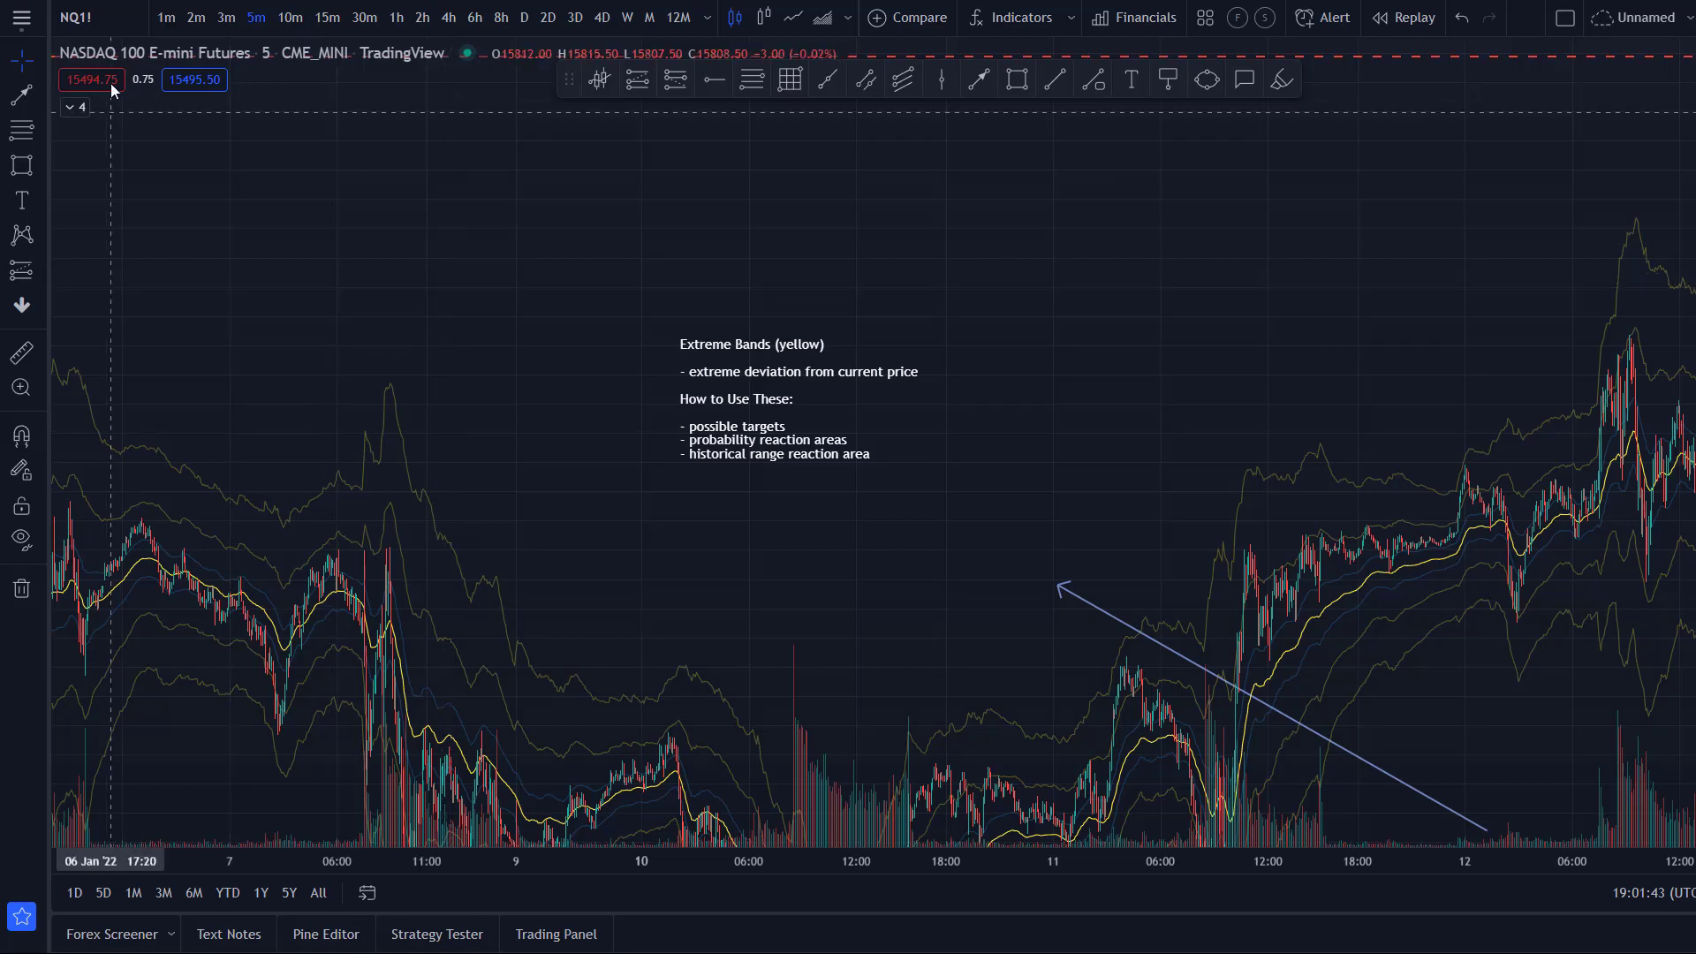
- Switch the chart to EURJPY from OANDA and bring the 10 to 12 January price action into view
{"action": "left_click", "coordinate": [76, 17]}
{"action": "type", "text": "EURJ"}
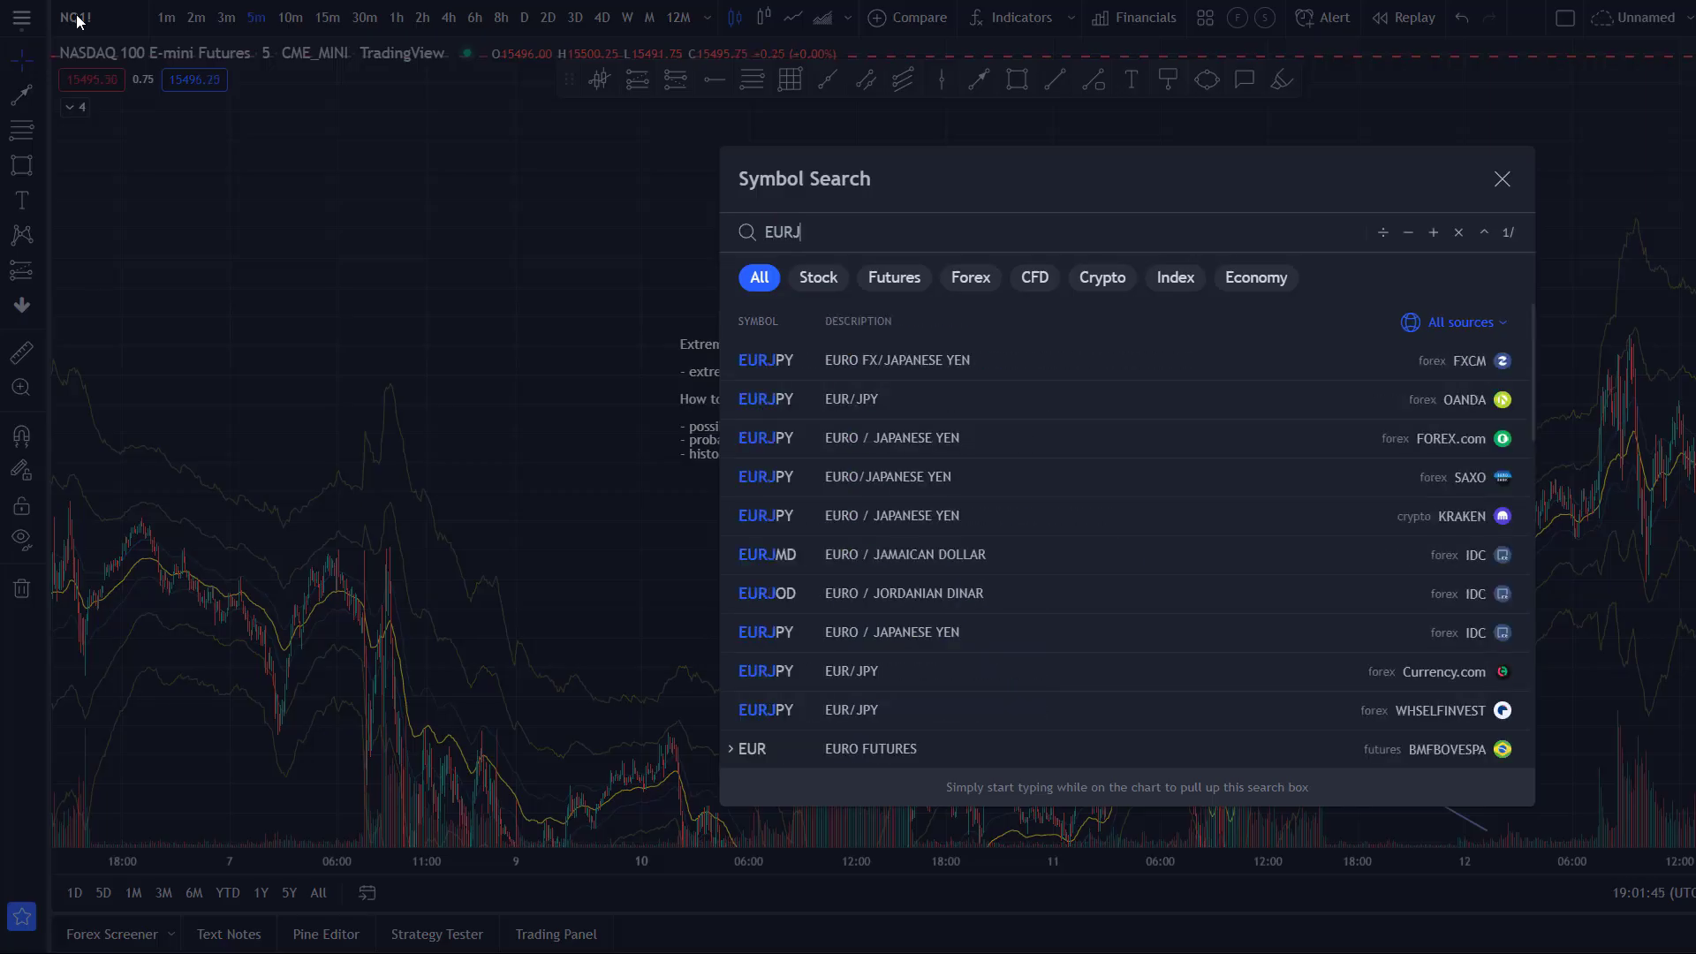
{"action": "type", "text": "PY"}
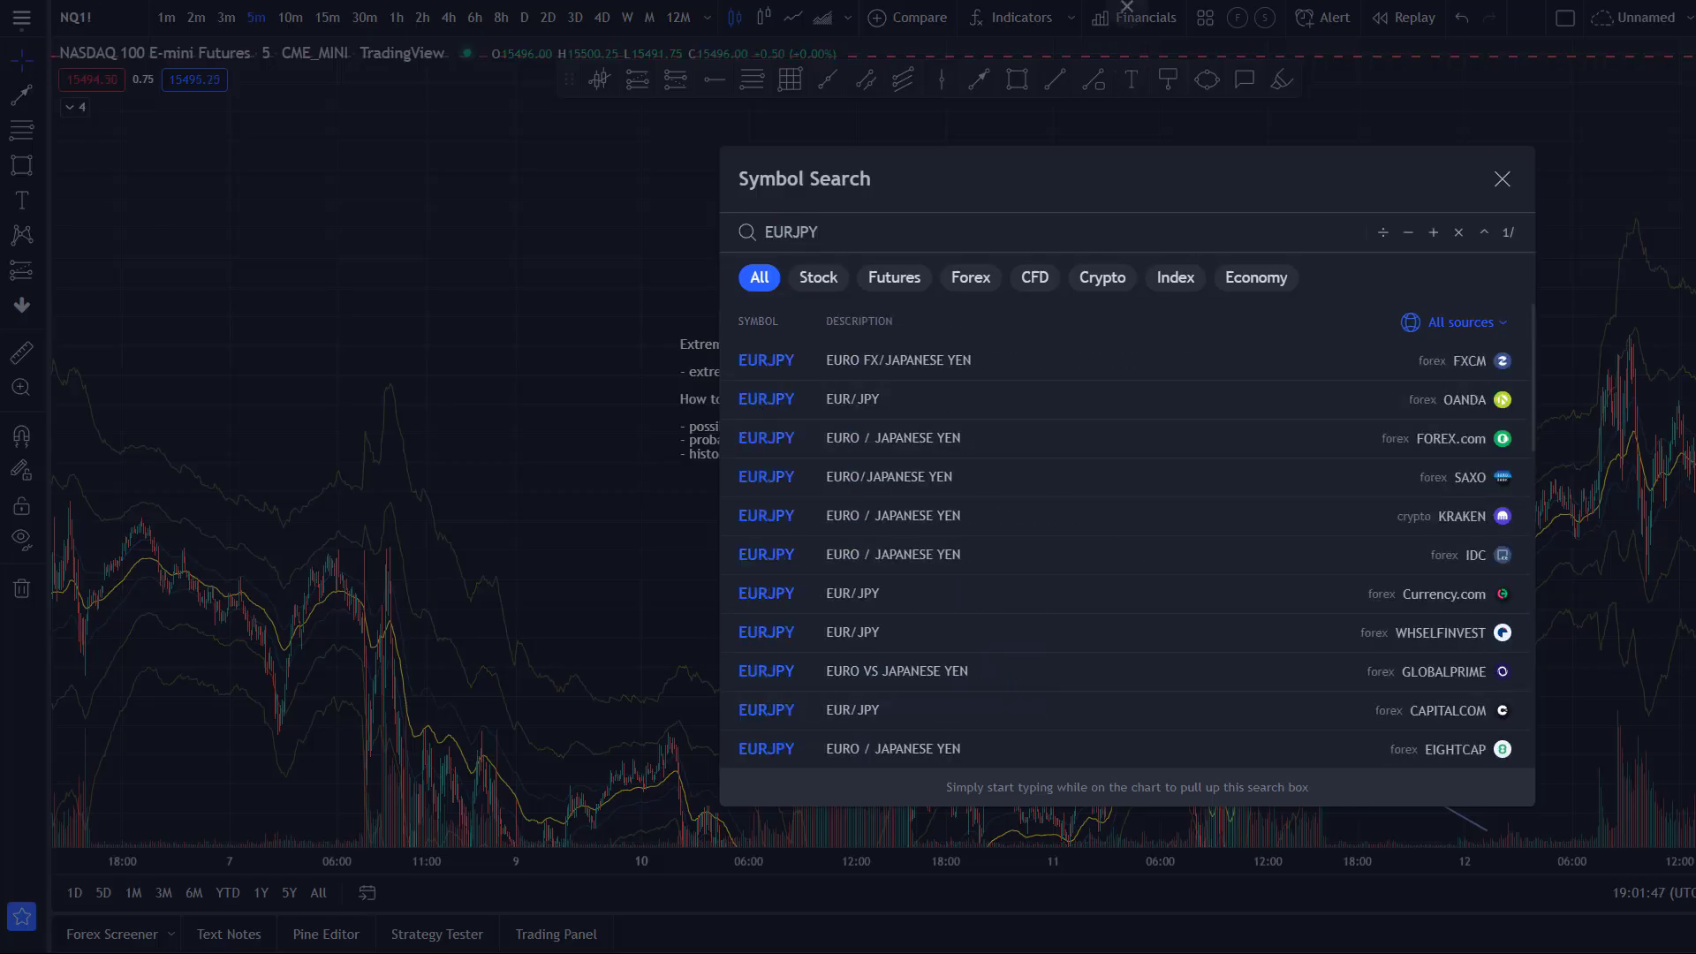
{"action": "left_click", "coordinate": [898, 399]}
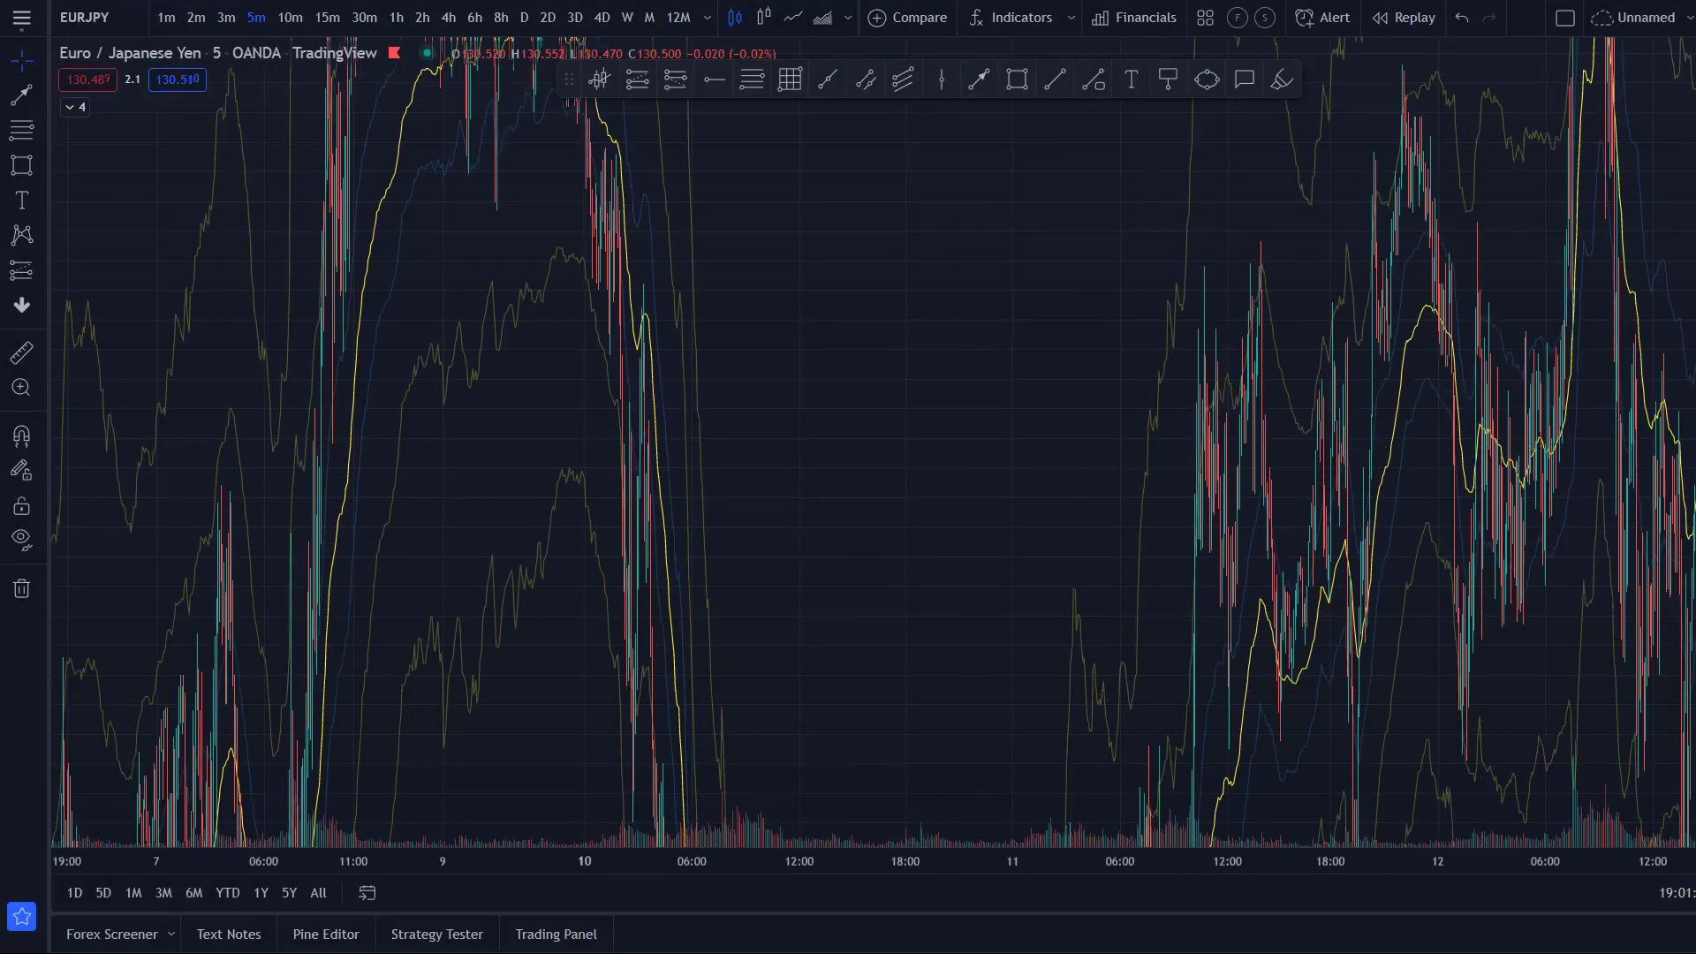
{"action": "scroll", "coordinate": [890, 594], "scroll_direction": "up", "scroll_amount": 1}
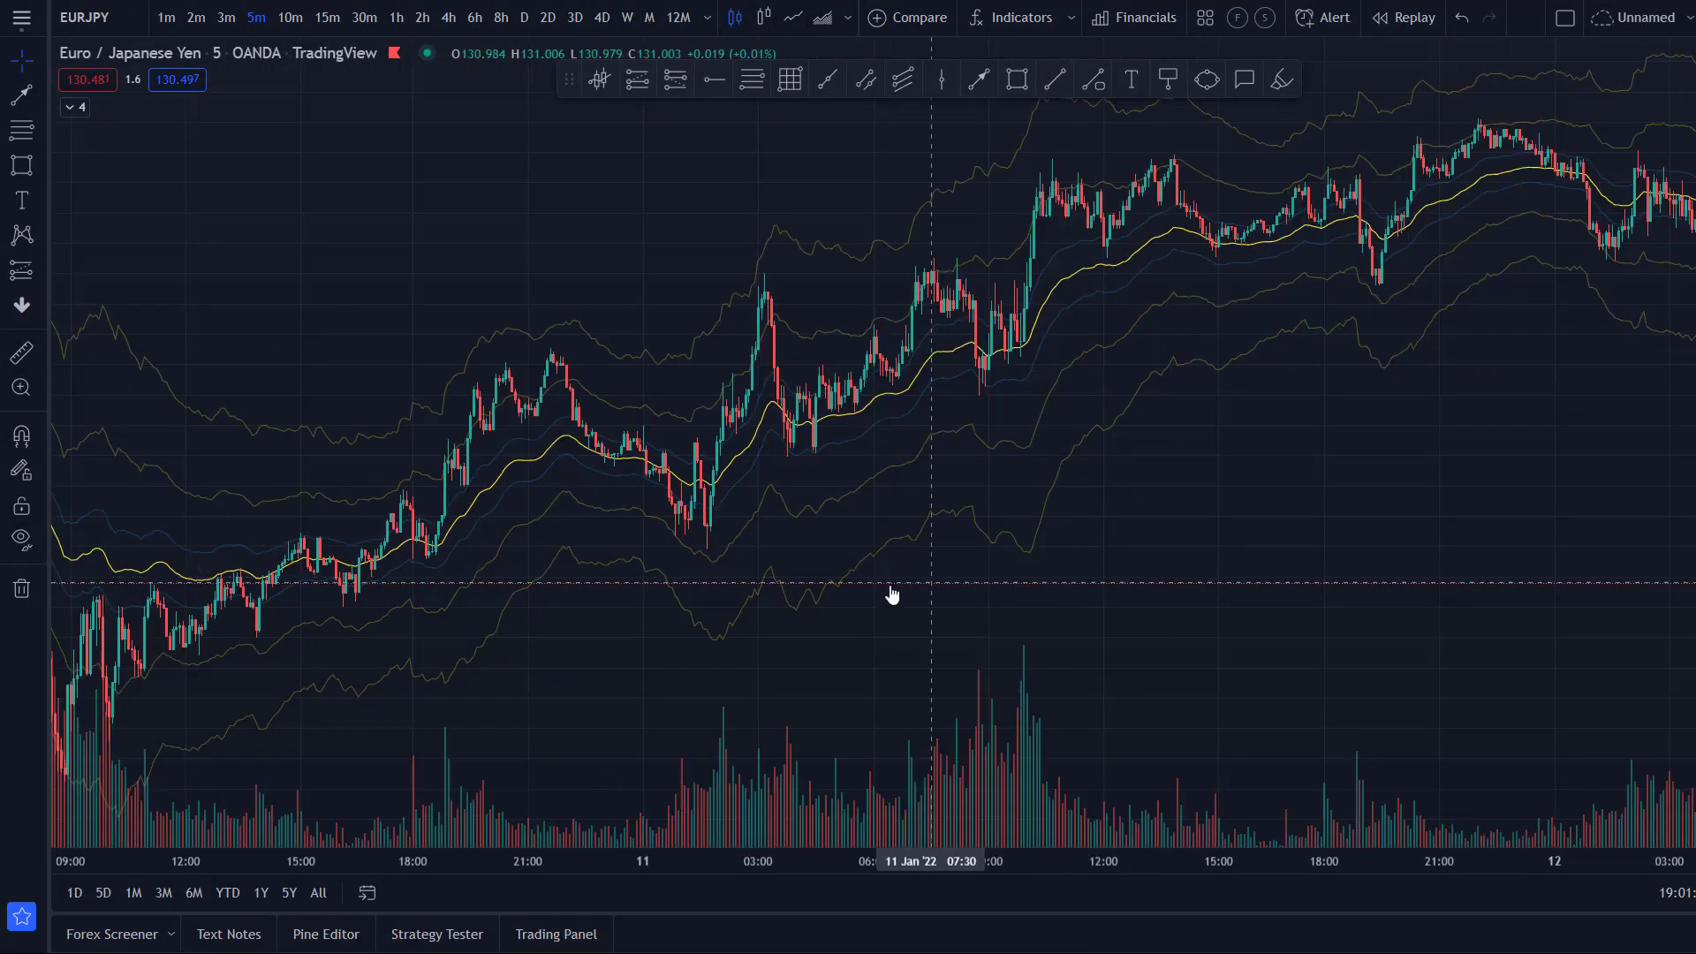
{"action": "scroll", "coordinate": [776, 556], "scroll_direction": "up", "scroll_amount": 2}
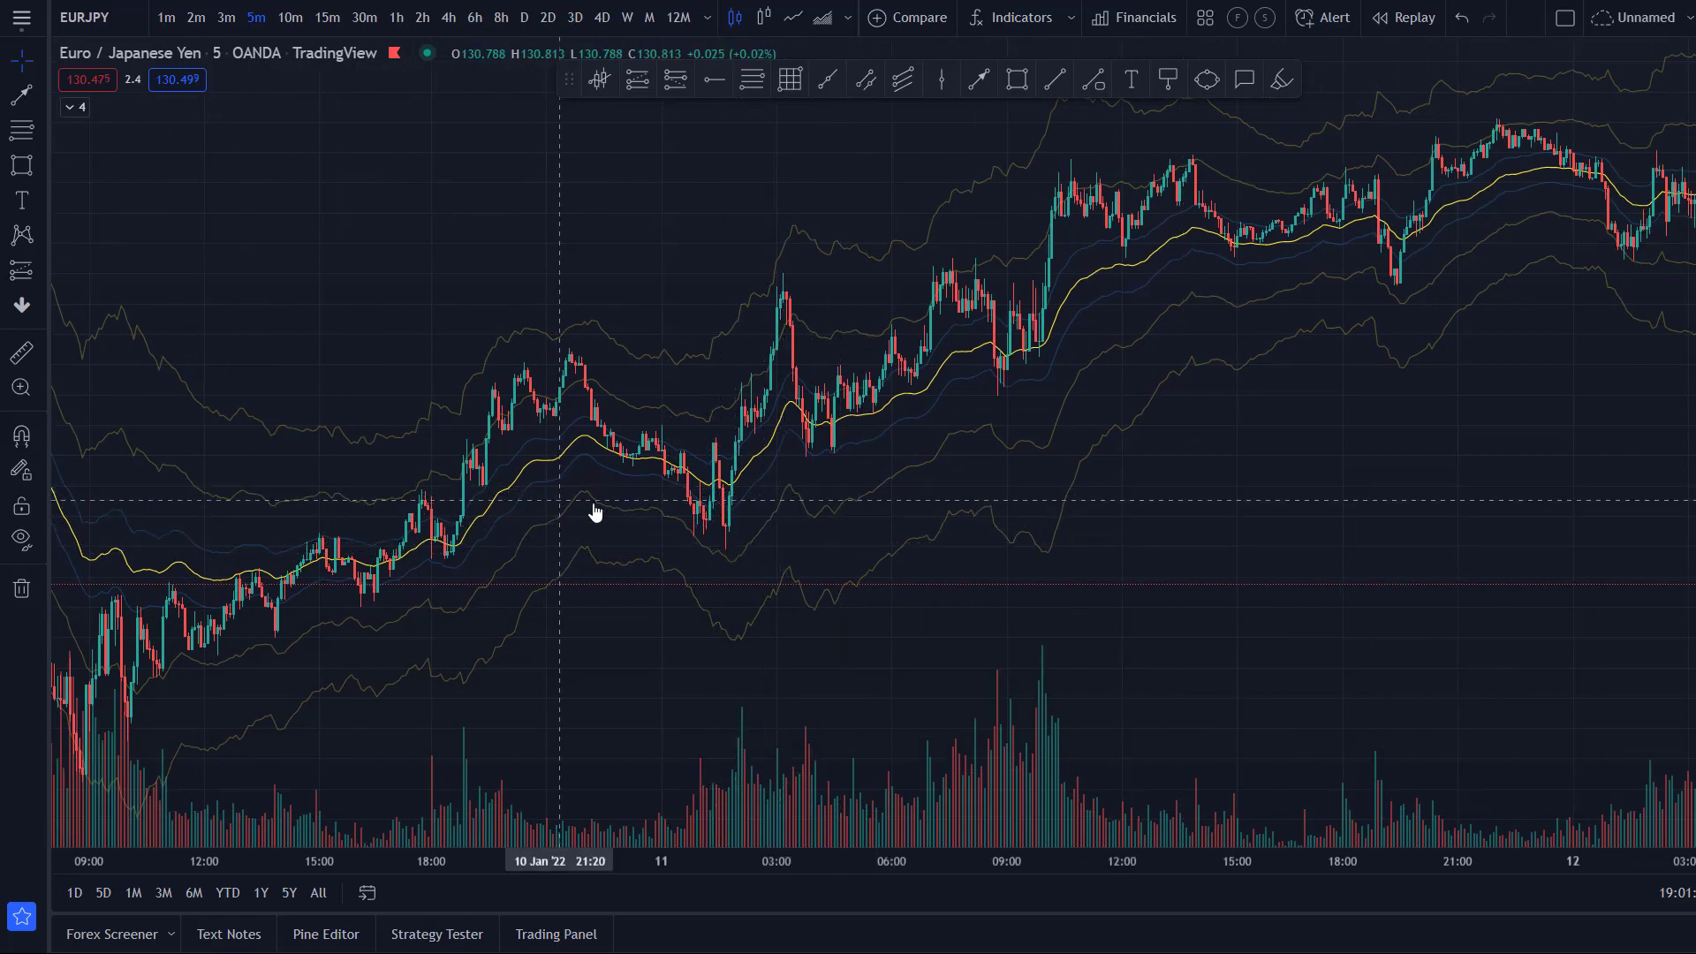
- Draw an arrow from 11 Jan '22 09:55 to the yellow average line near 01:55 and raise its head to the candles at 02:10
{"action": "left_click", "coordinate": [978, 79]}
{"action": "left_click", "coordinate": [1042, 417]}
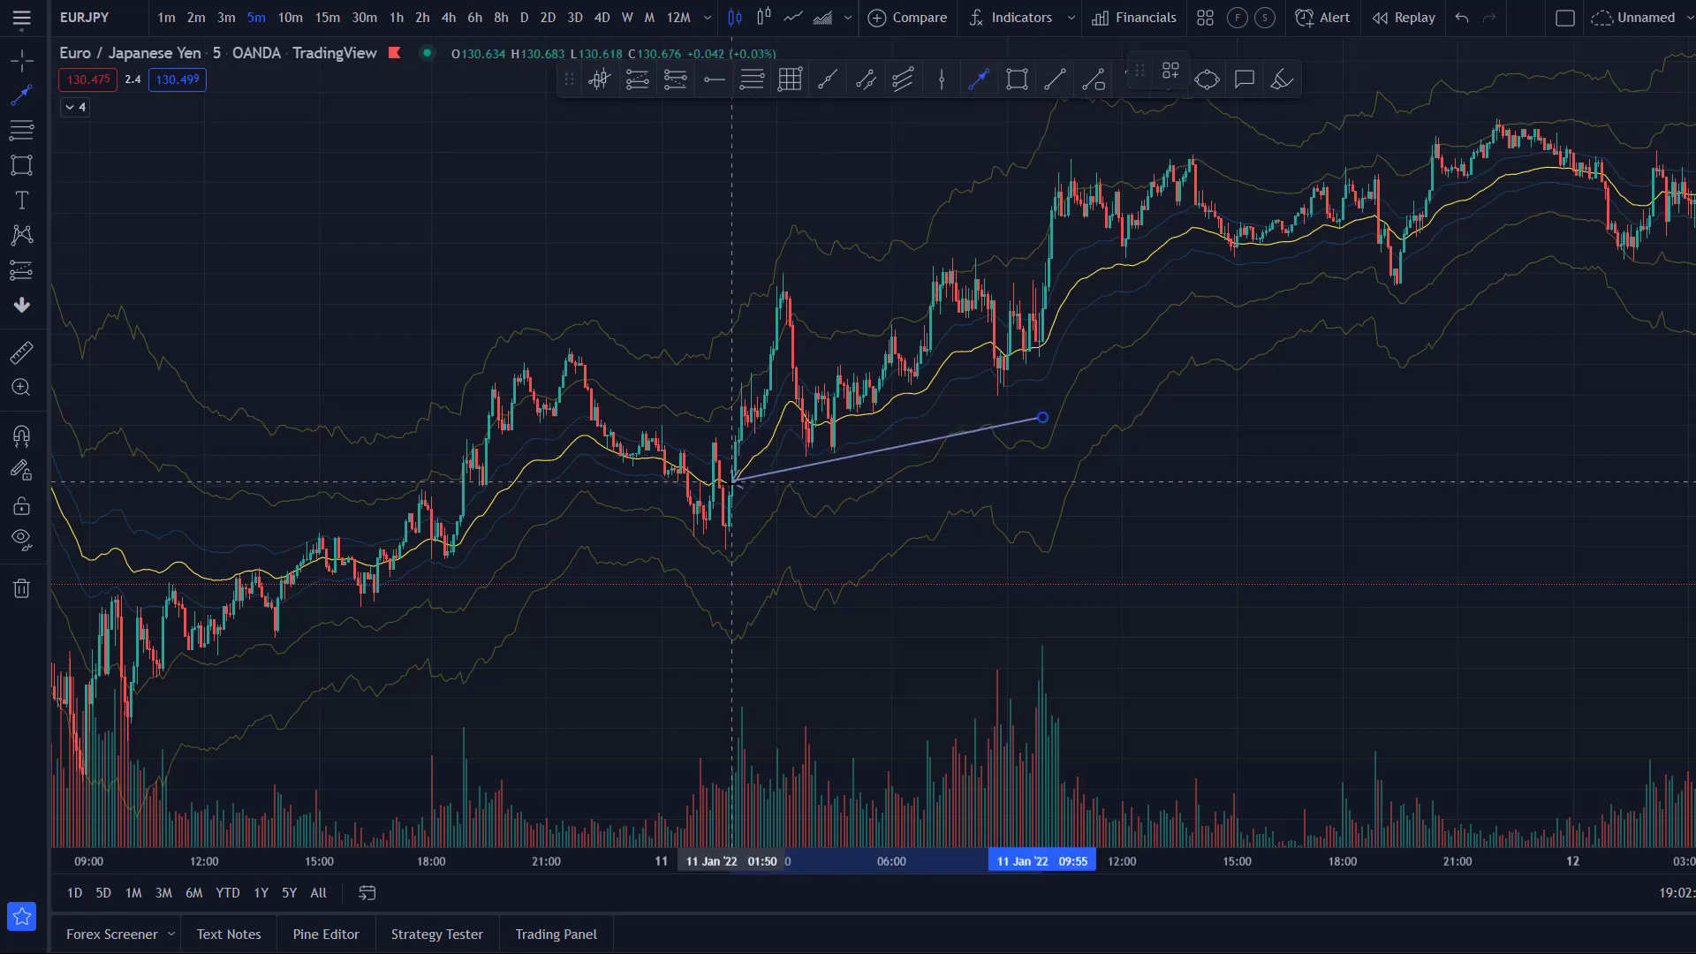
{"action": "left_click", "coordinate": [735, 476]}
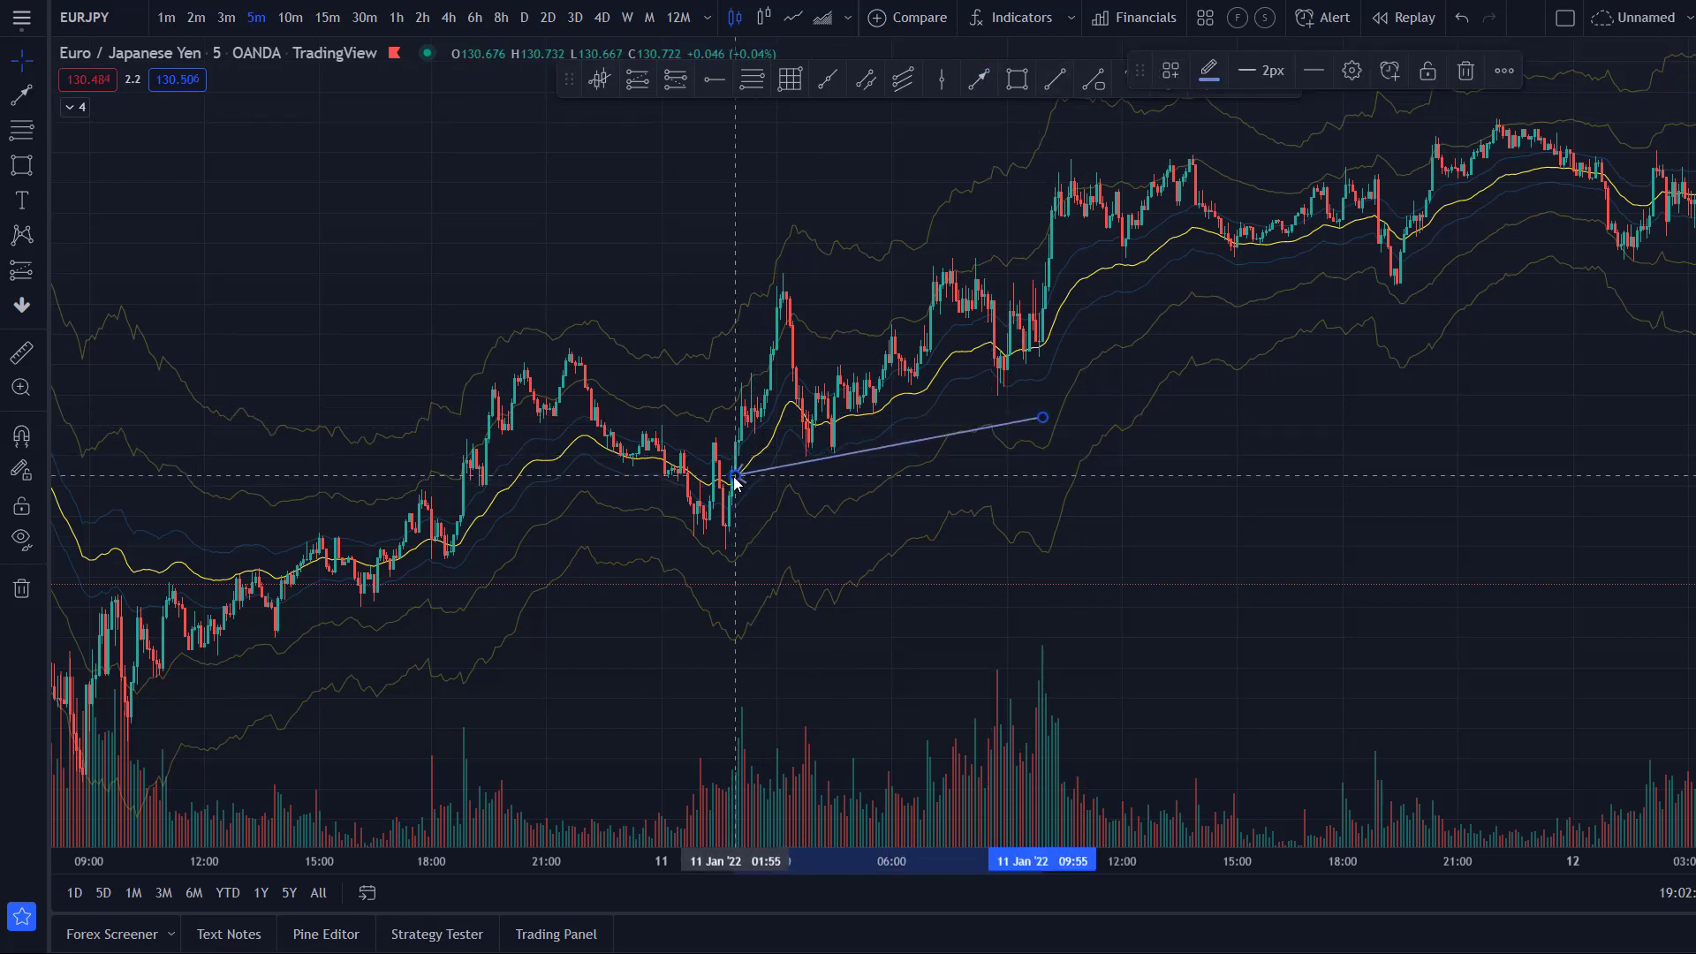
{"action": "mouse_move", "coordinate": [735, 476]}
{"action": "left_mouse_down"}
{"action": "mouse_move", "coordinate": [770, 304]}
{"action": "mouse_move", "coordinate": [712, 608]}
{"action": "mouse_move", "coordinate": [718, 471]}
{"action": "mouse_move", "coordinate": [732, 487]}
{"action": "left_mouse_up"}
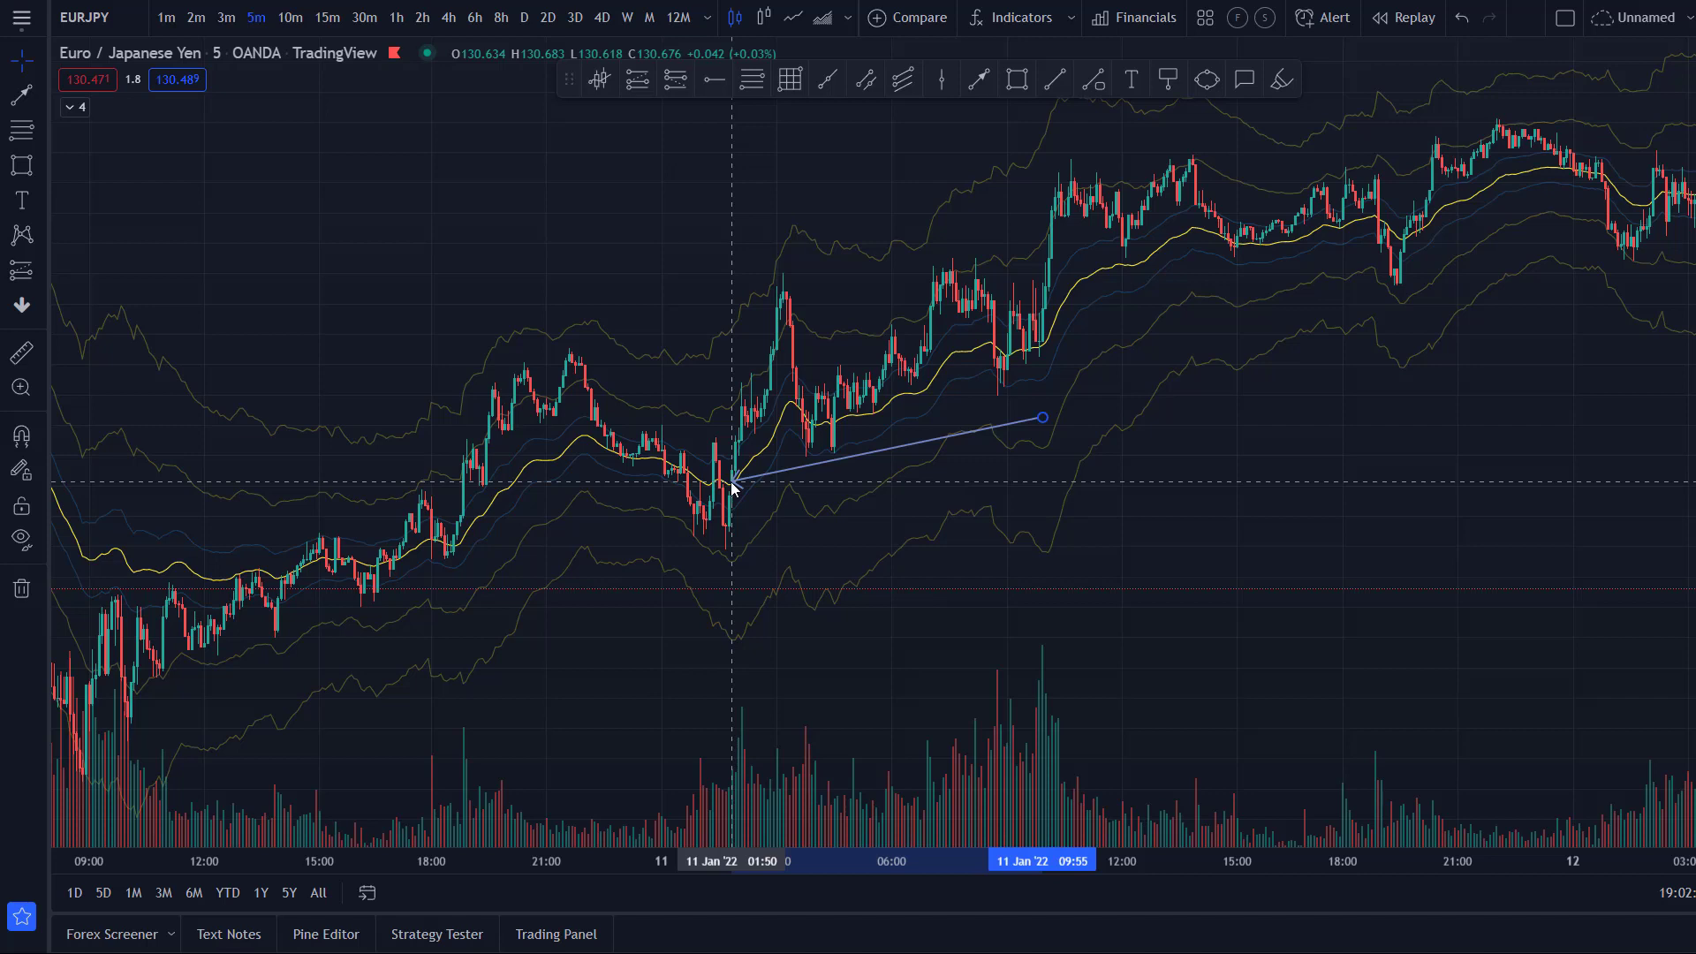
{"action": "left_click_drag", "start_coordinate": [732, 486], "coordinate": [746, 399]}
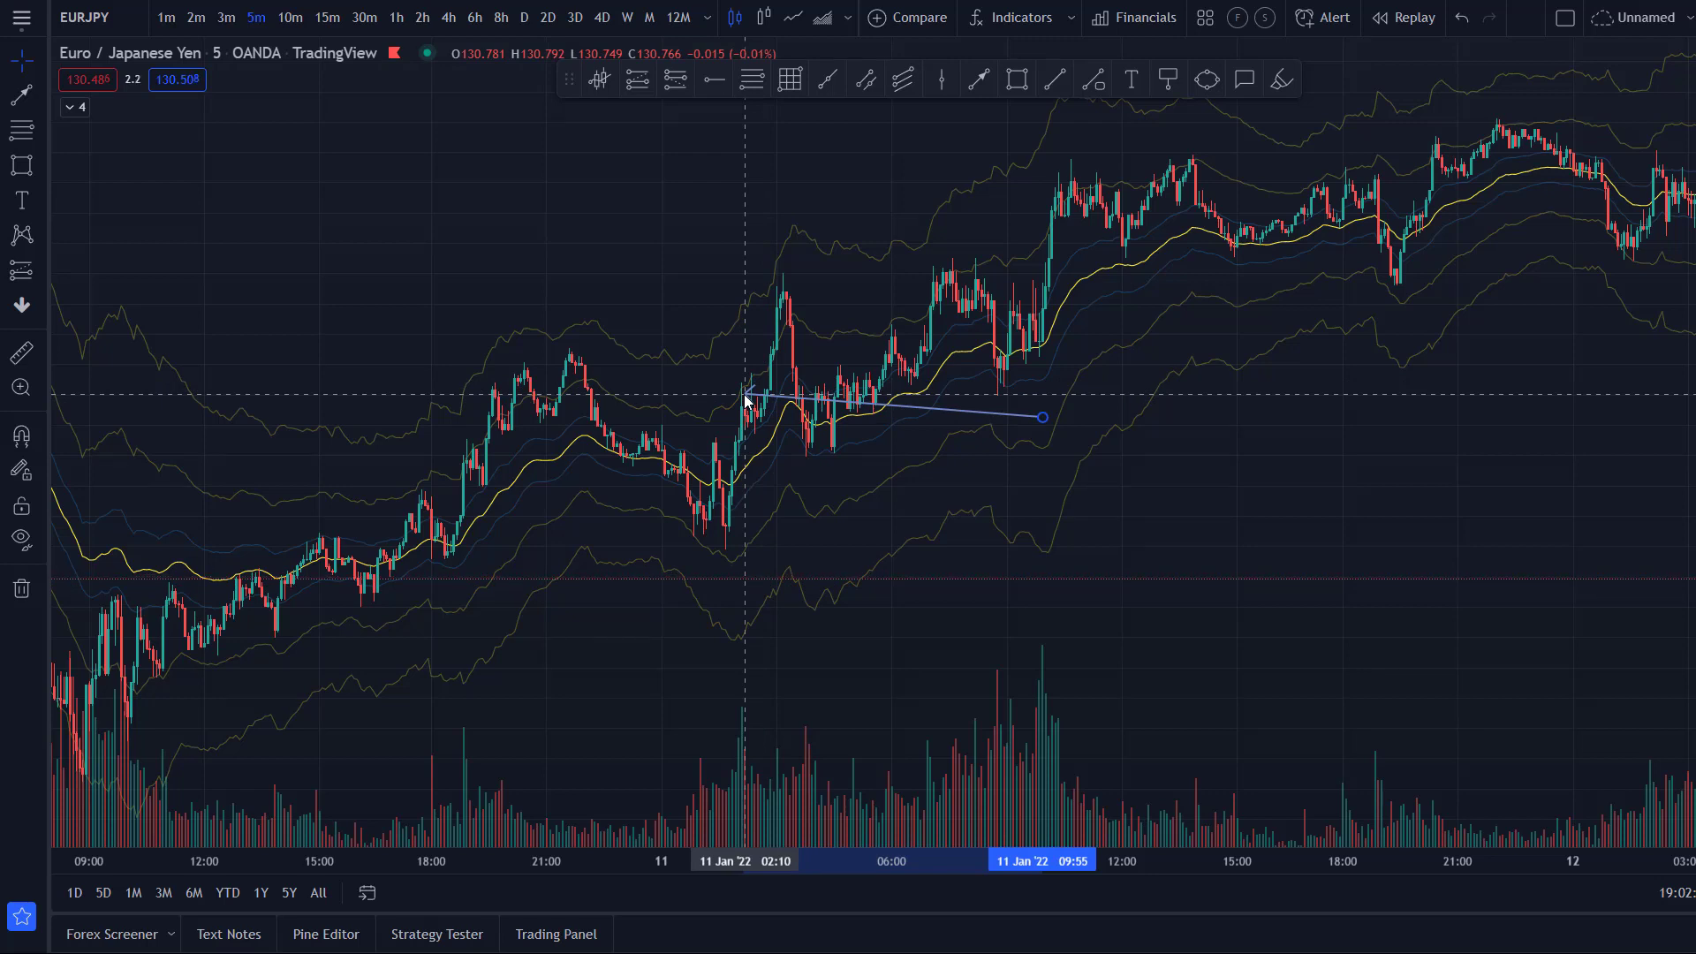
- Raise the arrow's head to the outer upper band at 02:20 and place a vertical line at 11 Jan '22 01:50
{"action": "left_click_drag", "start_coordinate": [745, 399], "coordinate": [751, 309]}
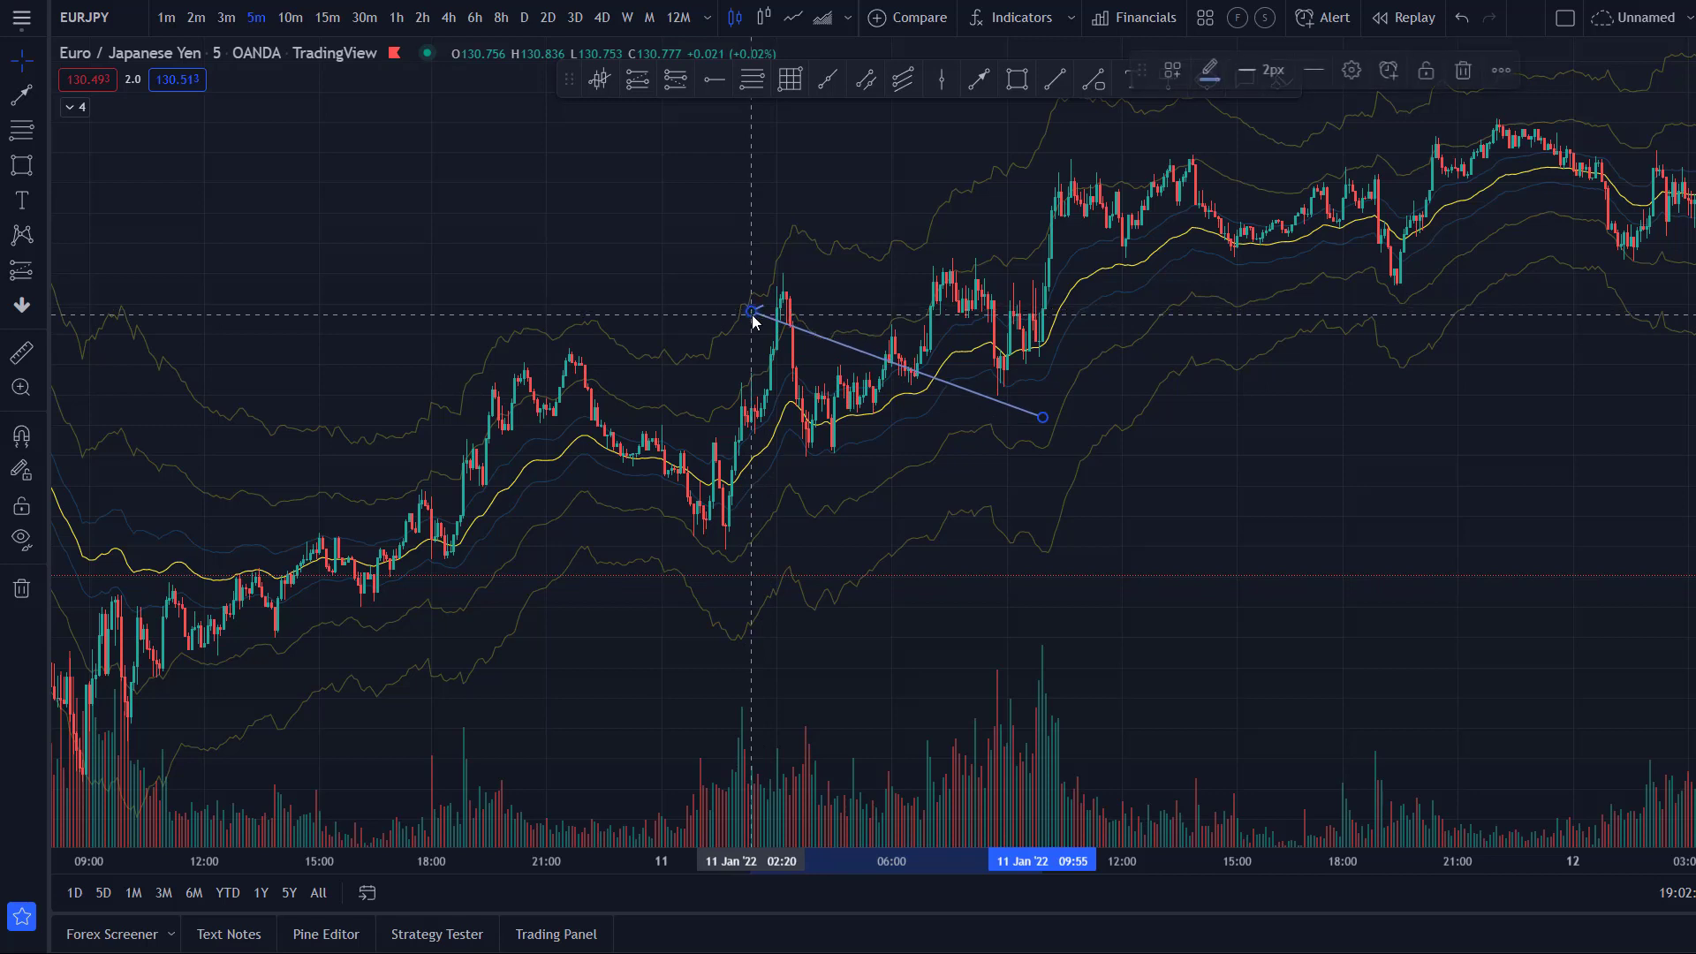
{"action": "left_click", "coordinate": [941, 81]}
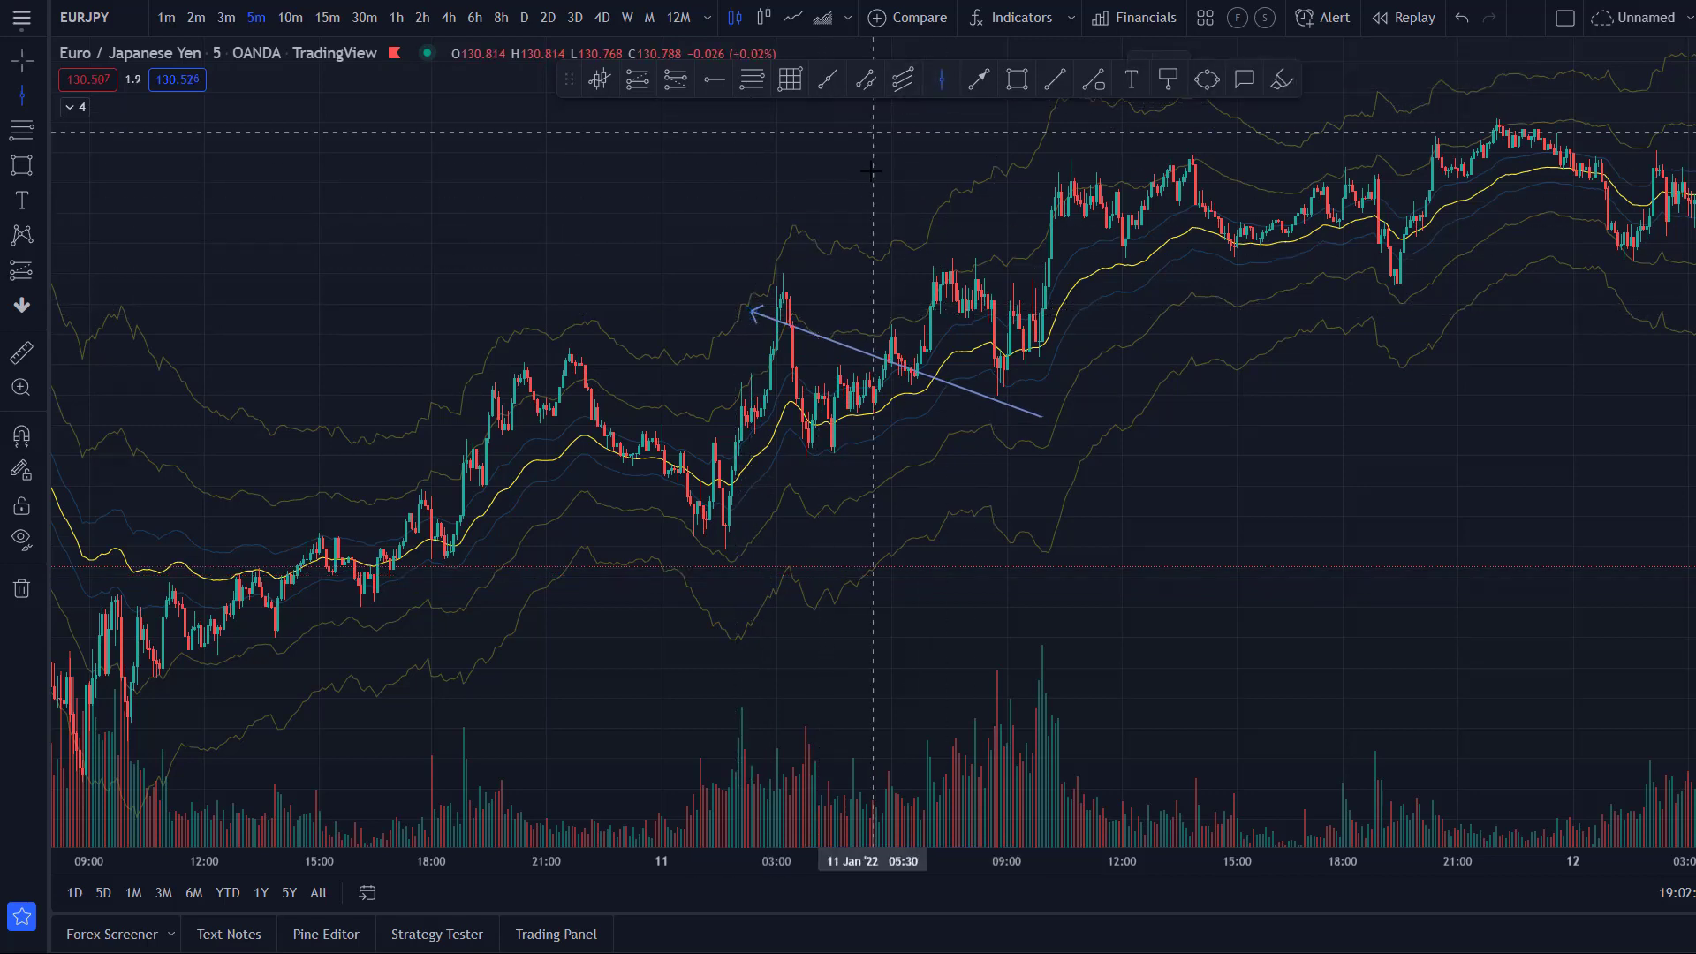
{"action": "left_click", "coordinate": [731, 397]}
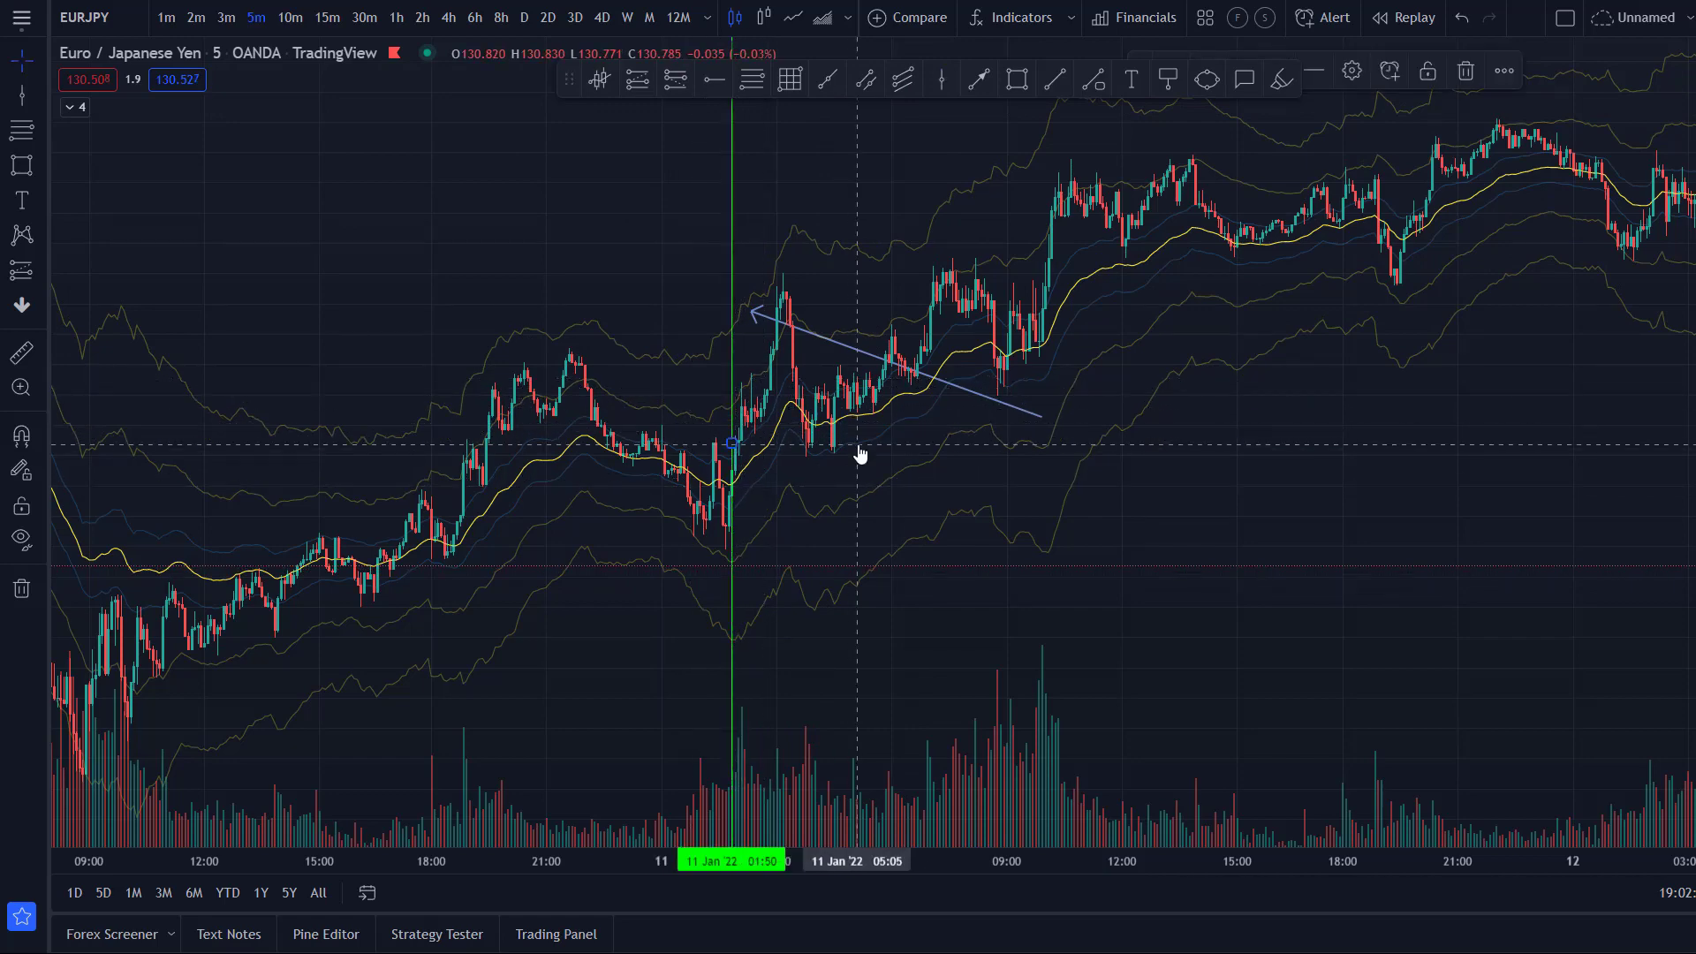
- Add horizontal rays from 11 Jan '22 01:35 at the levels of the inner and outer extreme upper bands
{"action": "scroll", "coordinate": [807, 431], "scroll_direction": "up", "scroll_amount": 2}
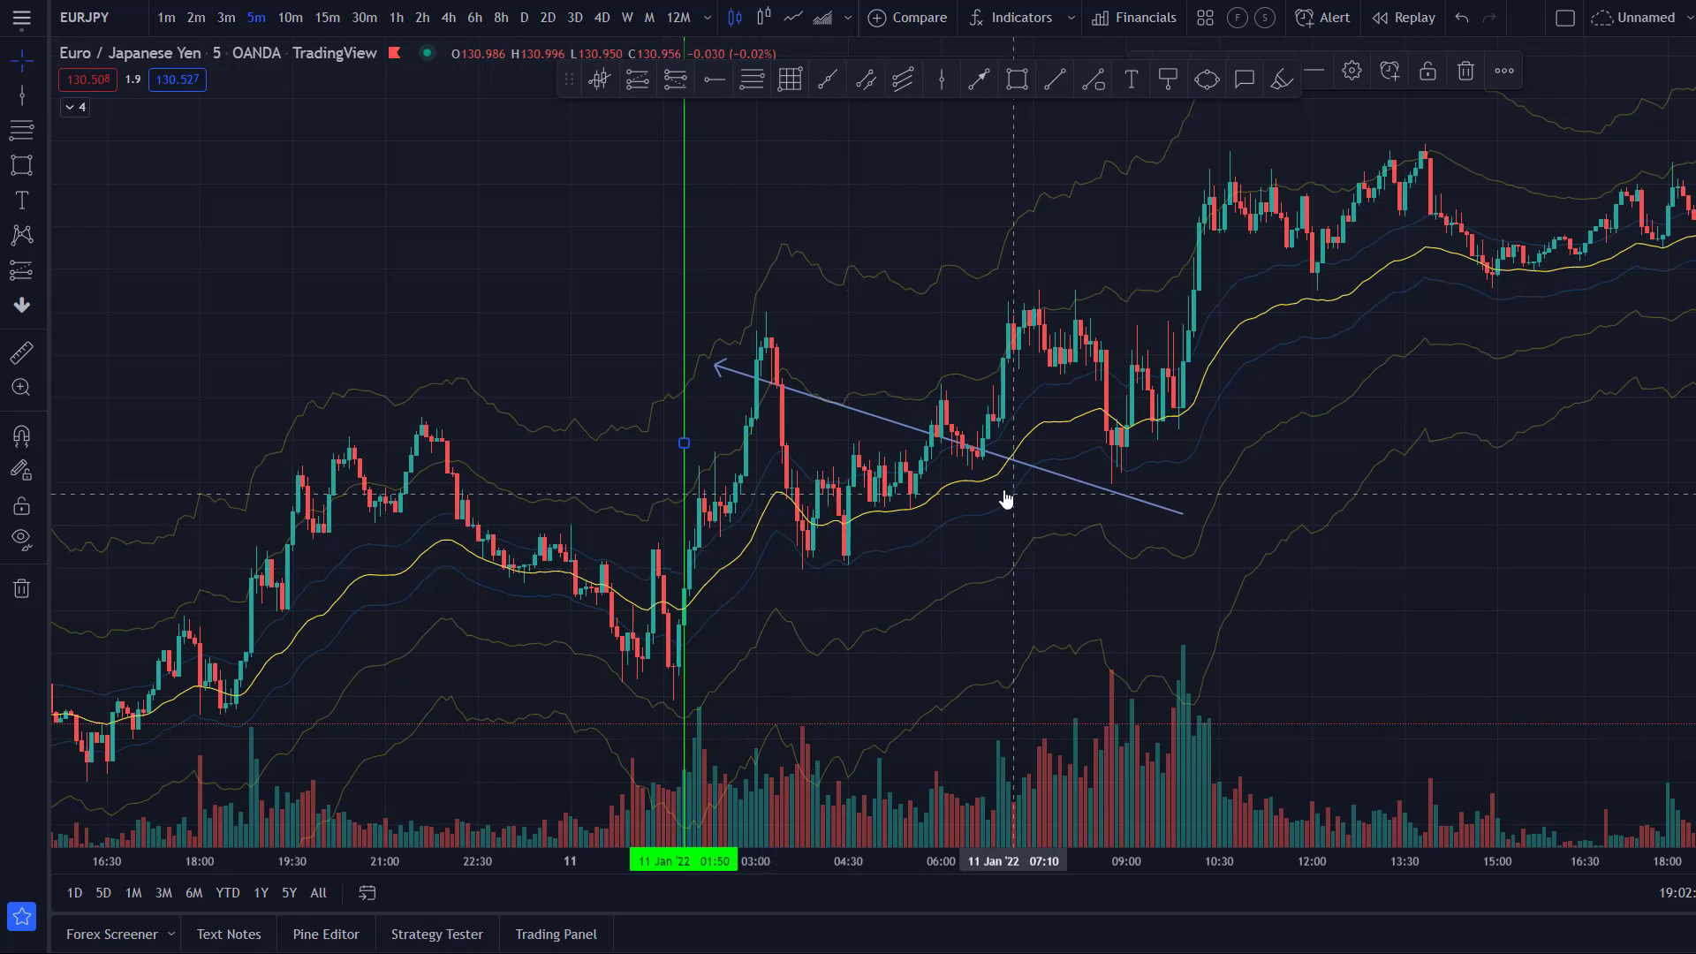
{"action": "left_click", "coordinate": [711, 91]}
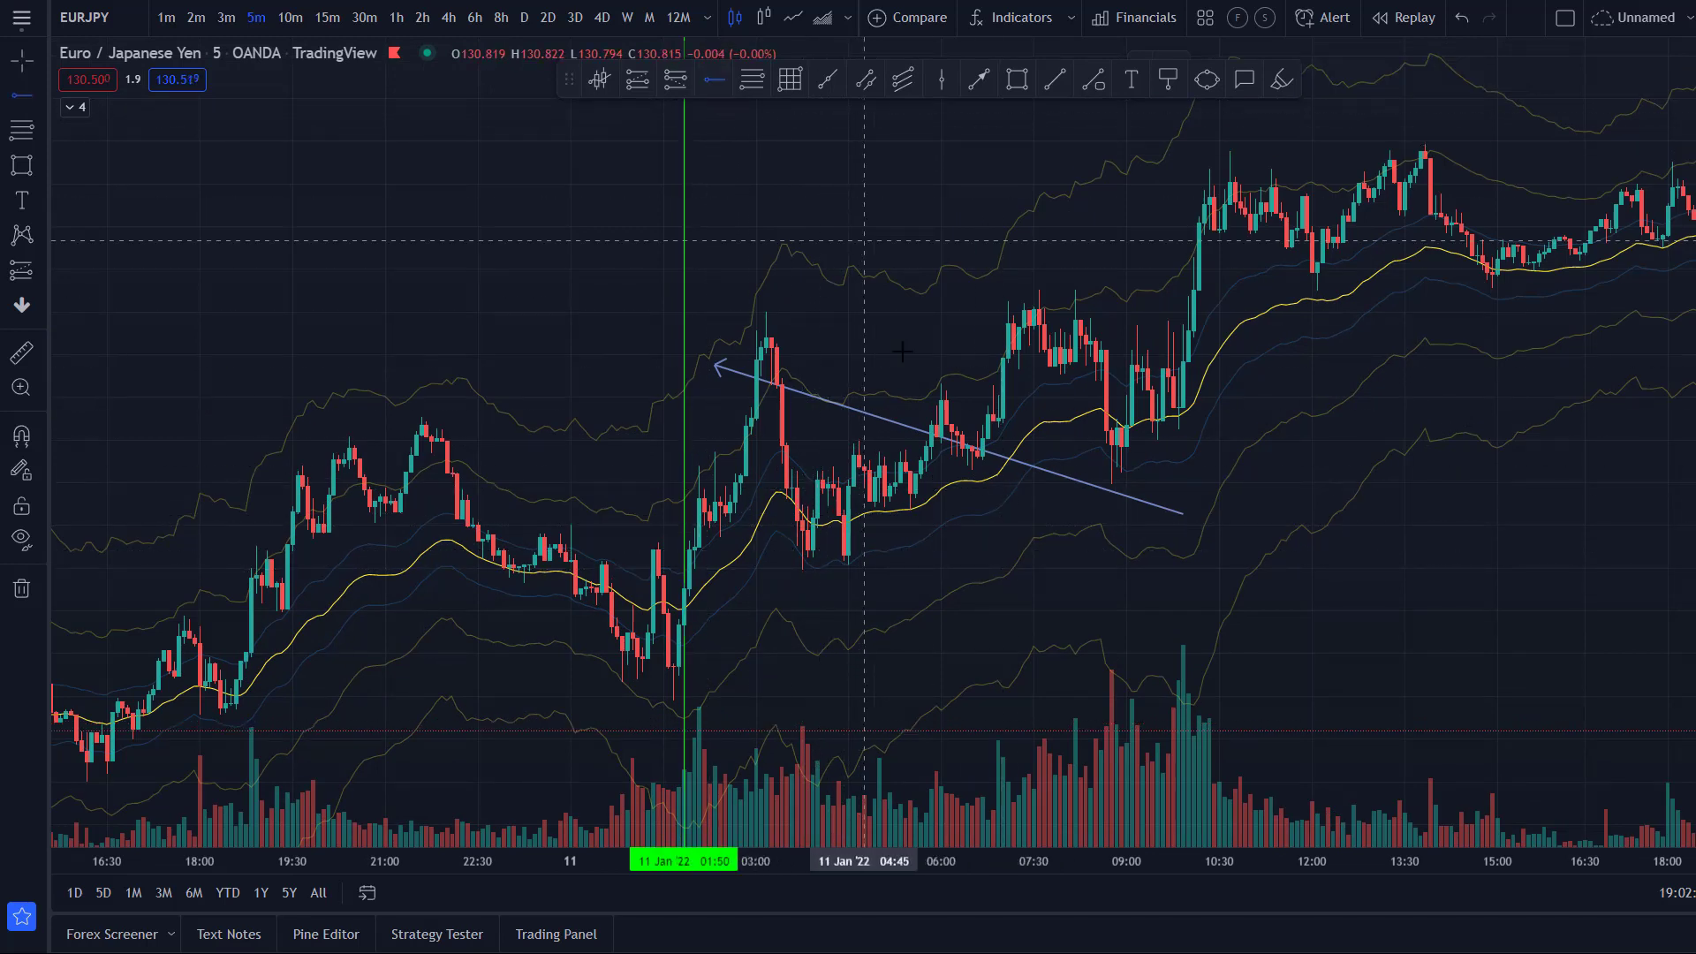
{"action": "left_click", "coordinate": [668, 500]}
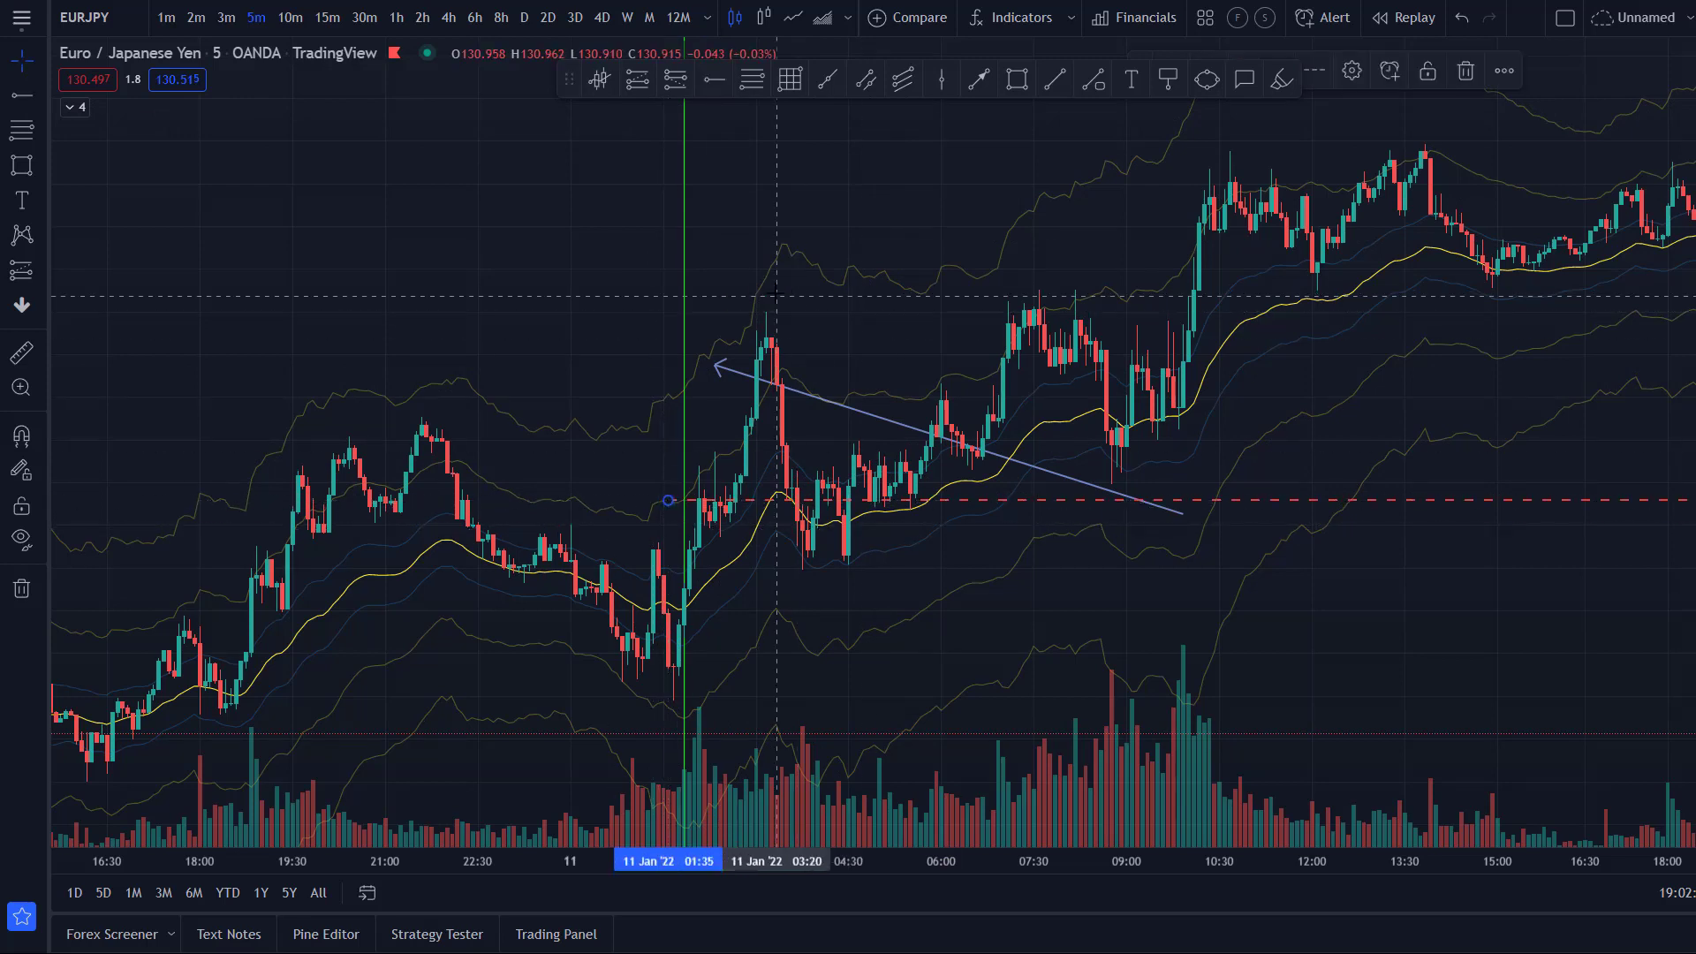
{"action": "left_click", "coordinate": [714, 80]}
{"action": "left_click", "coordinate": [673, 397]}
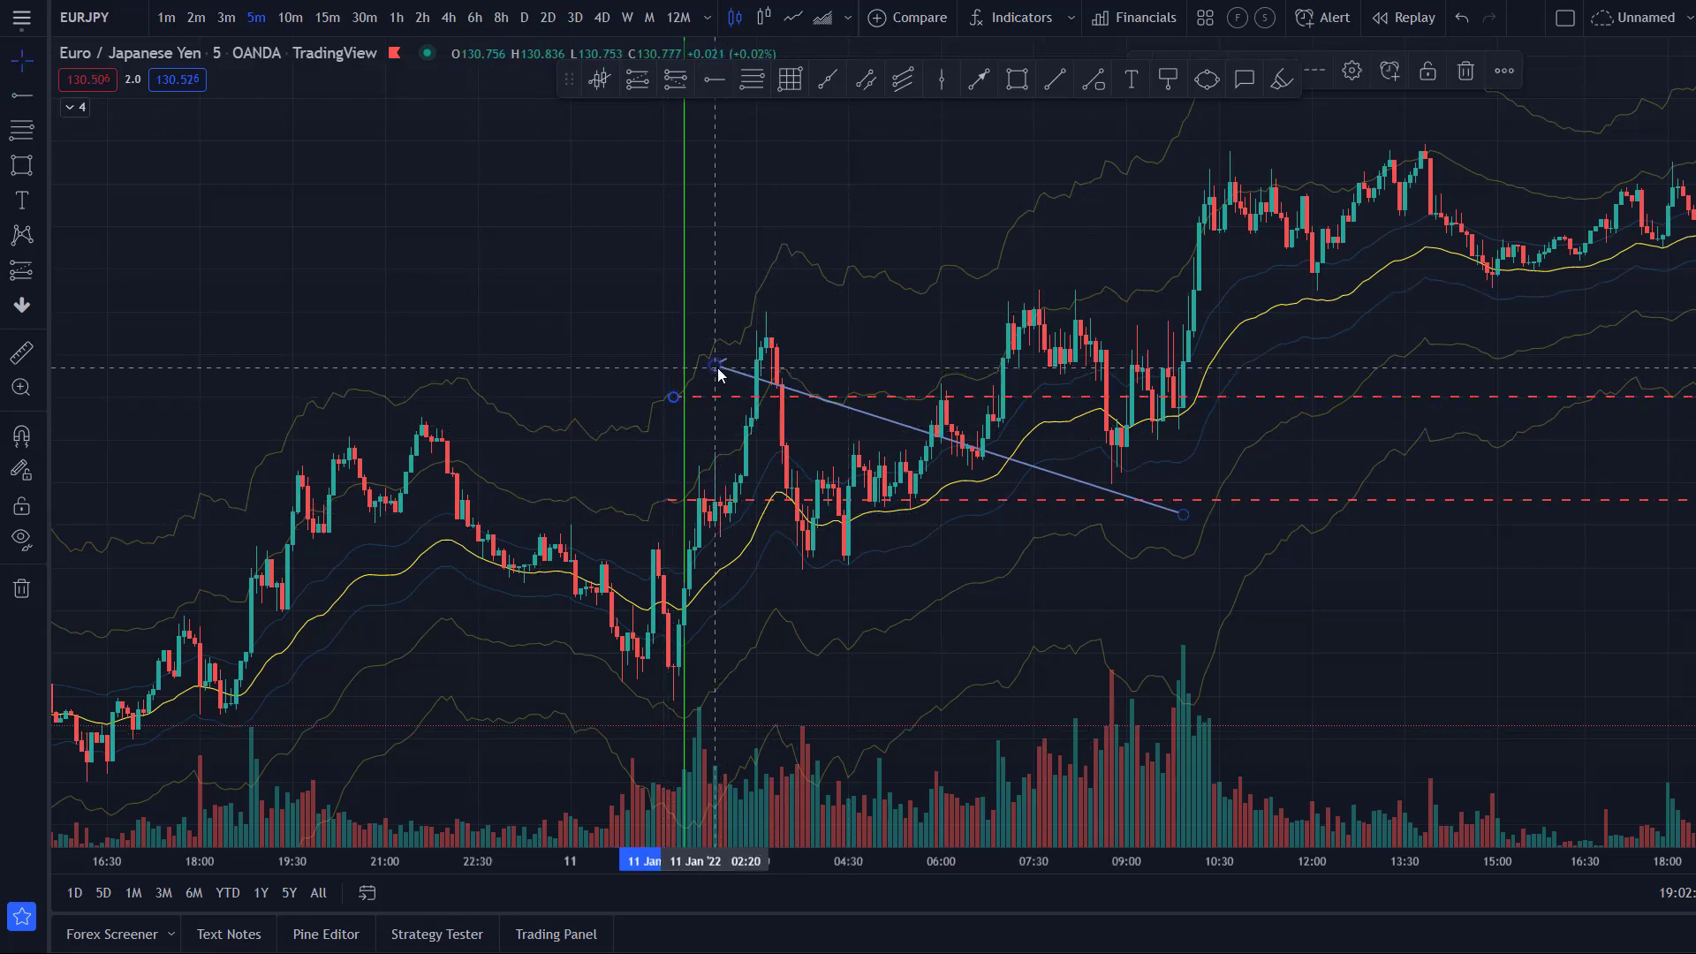
- Move the arrow off the candles, start bar replay at 11 Jan '22 01:50, and set the arrow's head at 03:20
{"action": "left_click_drag", "start_coordinate": [717, 366], "coordinate": [954, 539]}
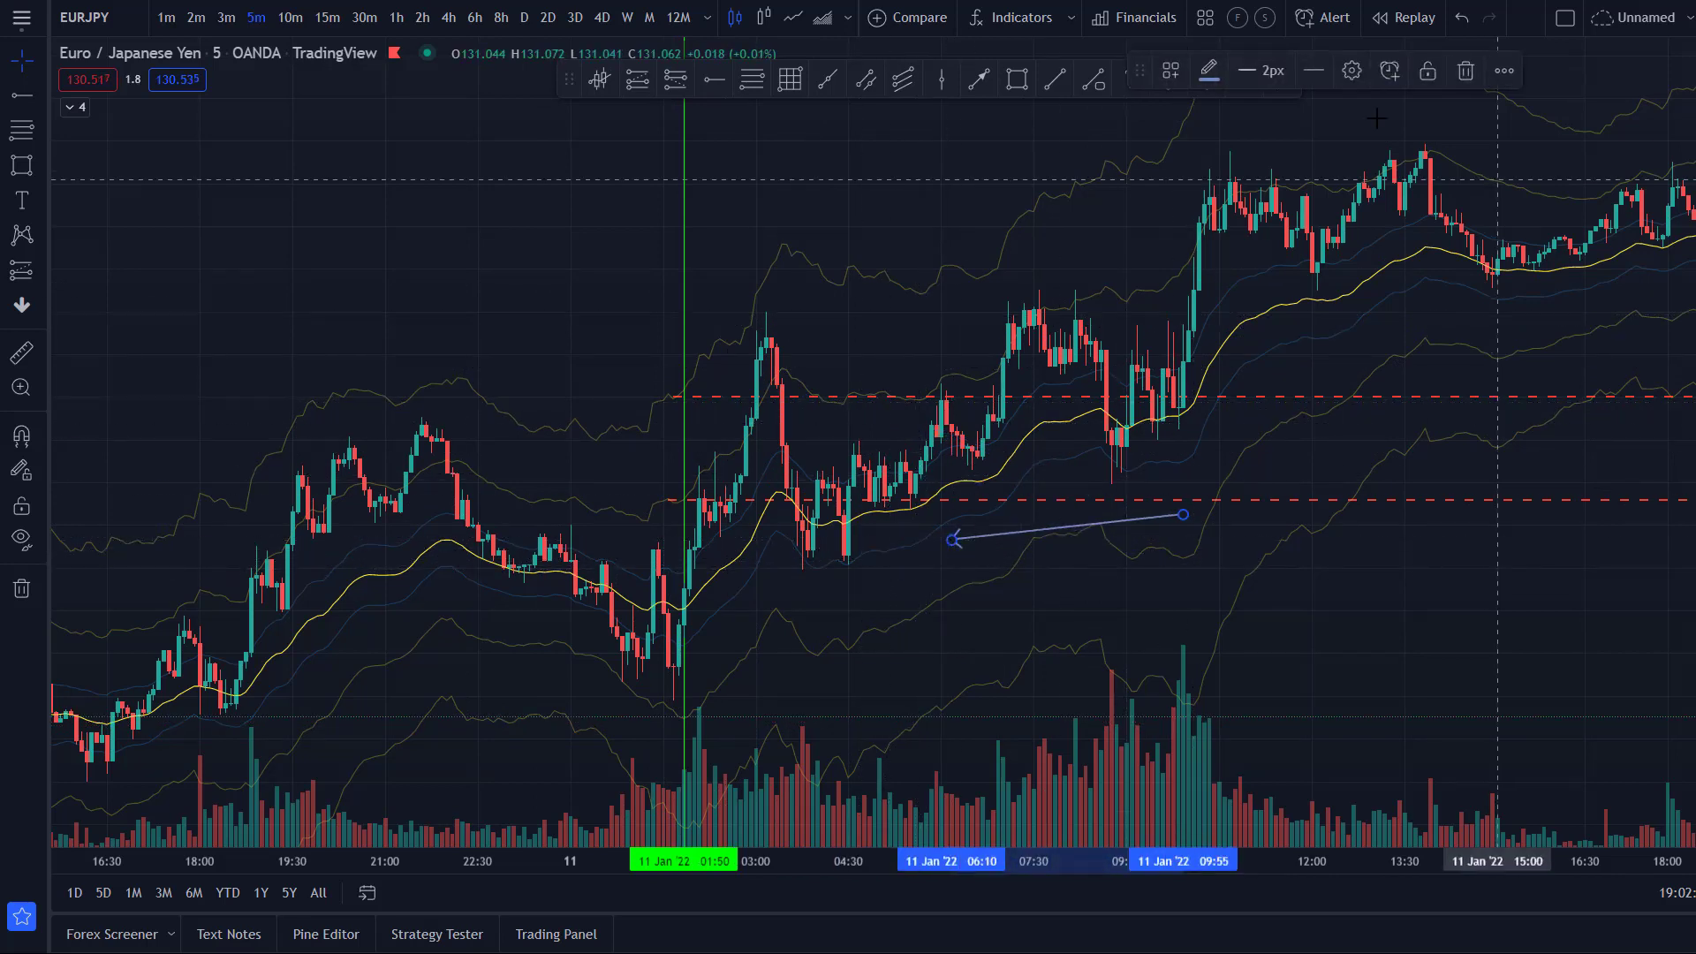
{"action": "left_click", "coordinate": [1376, 21]}
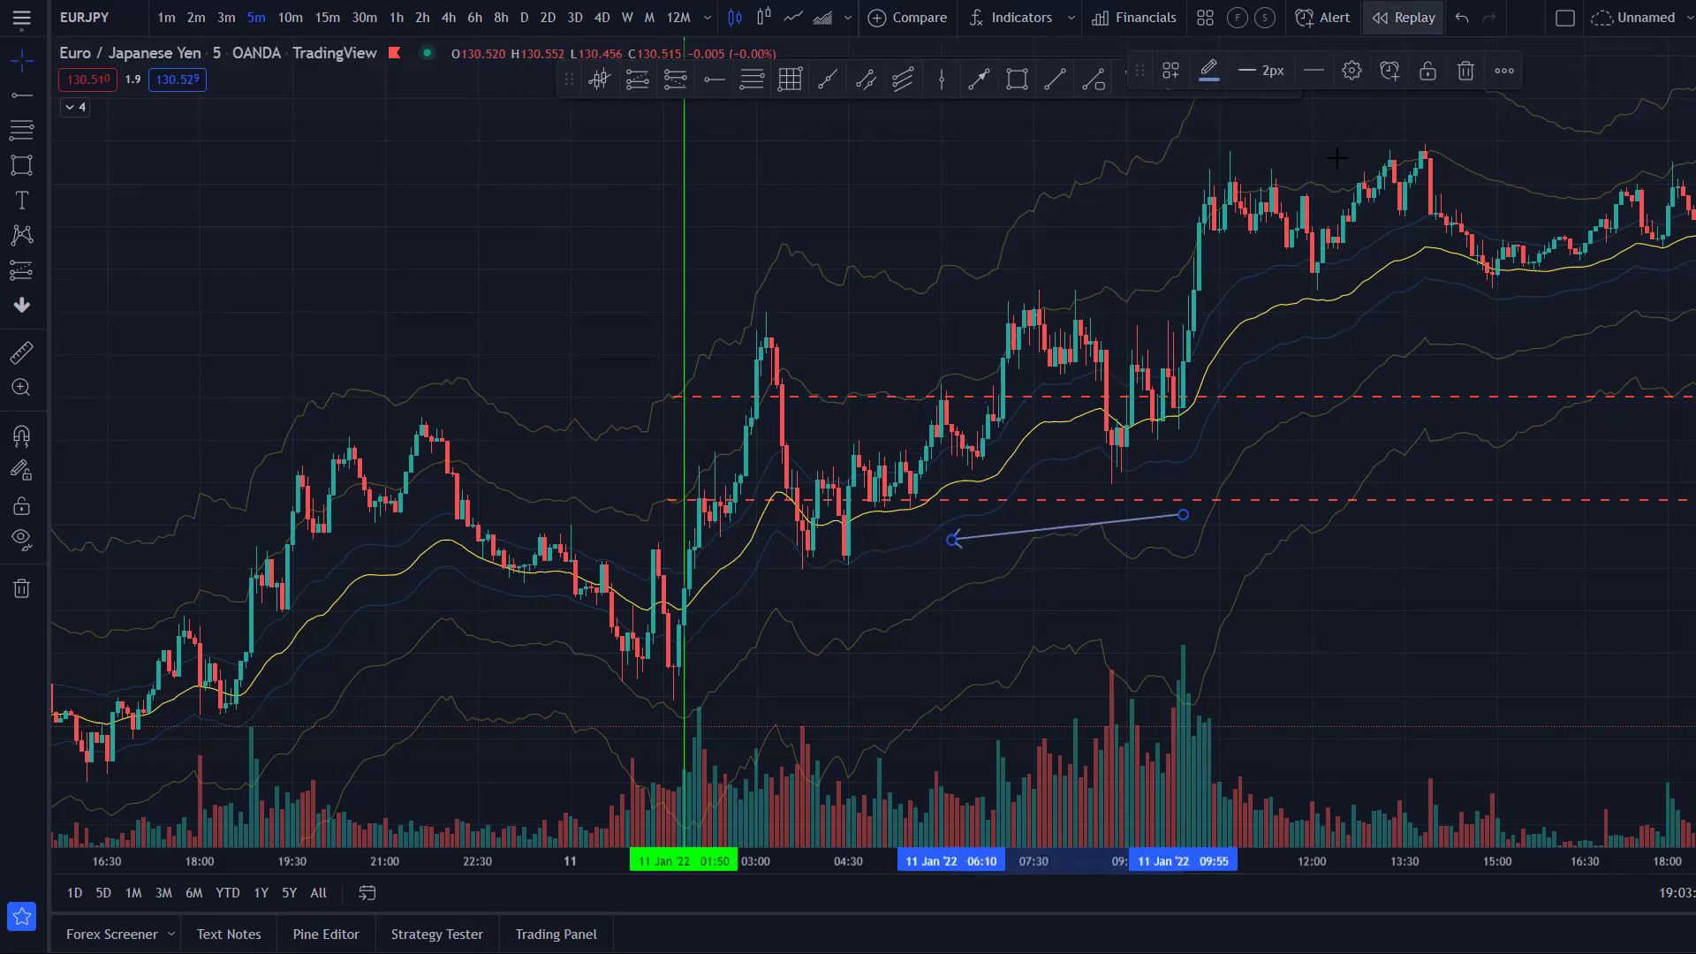
{"action": "left_click", "coordinate": [672, 403]}
{"action": "left_click_drag", "start_coordinate": [1134, 398], "coordinate": [960, 437]}
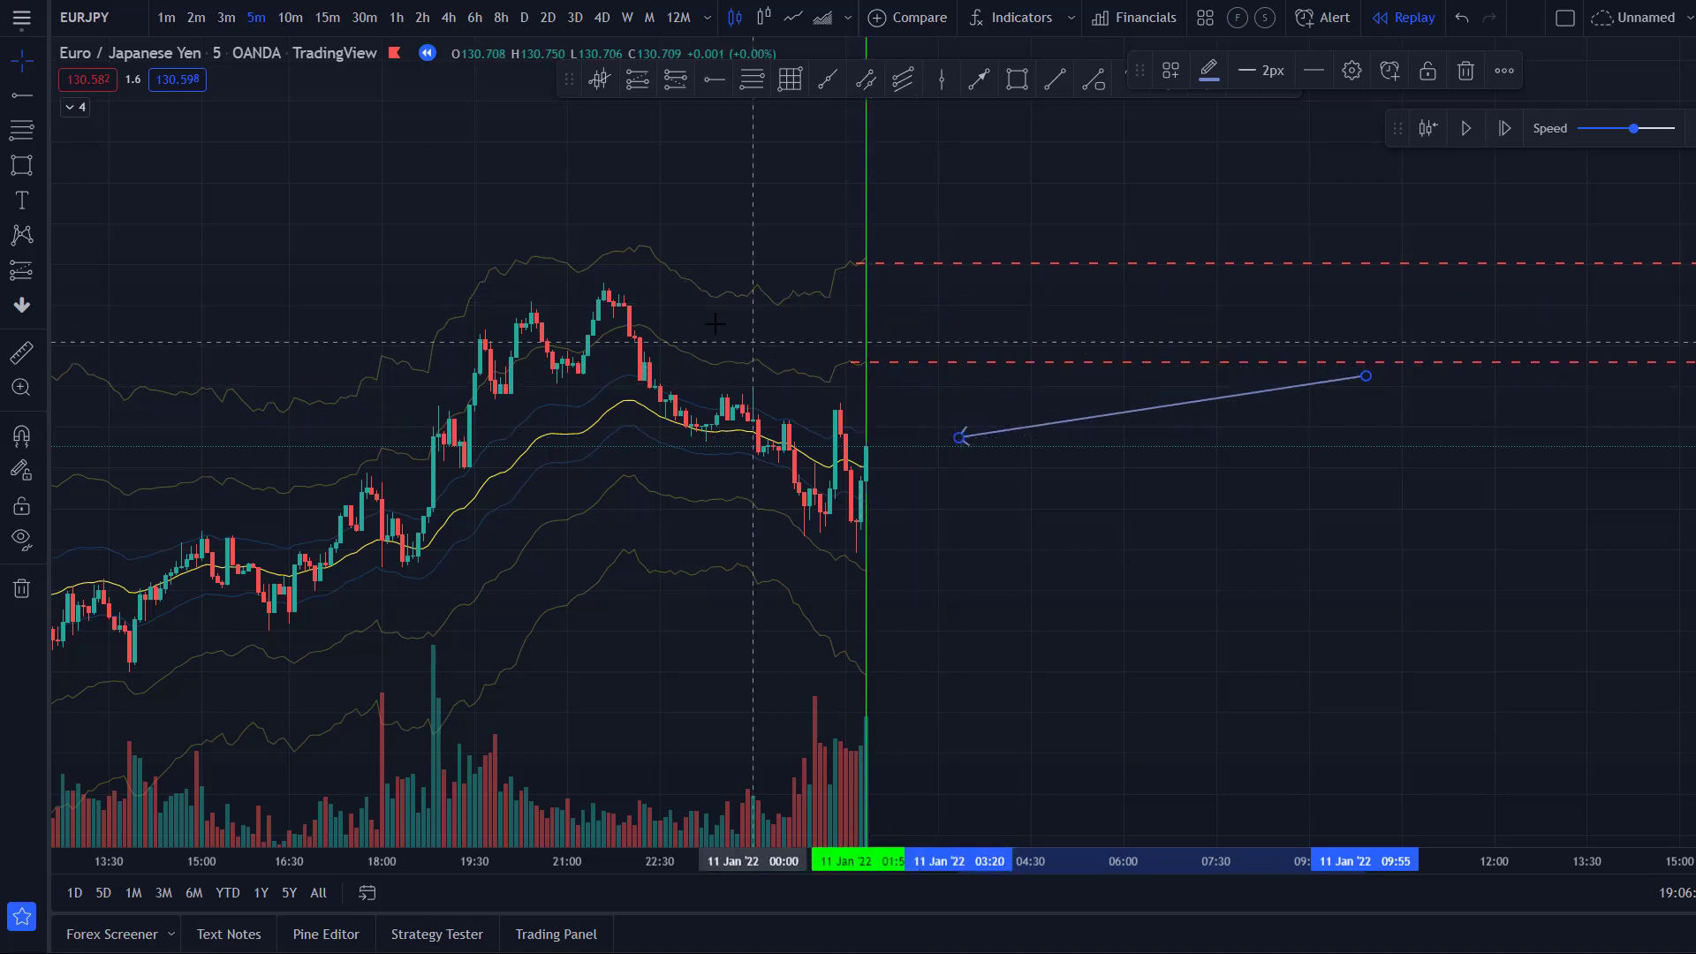
- Add horizontal rays at the inner and outer extreme lower bands beside the 01:50 vertical line
{"action": "left_click", "coordinate": [713, 80]}
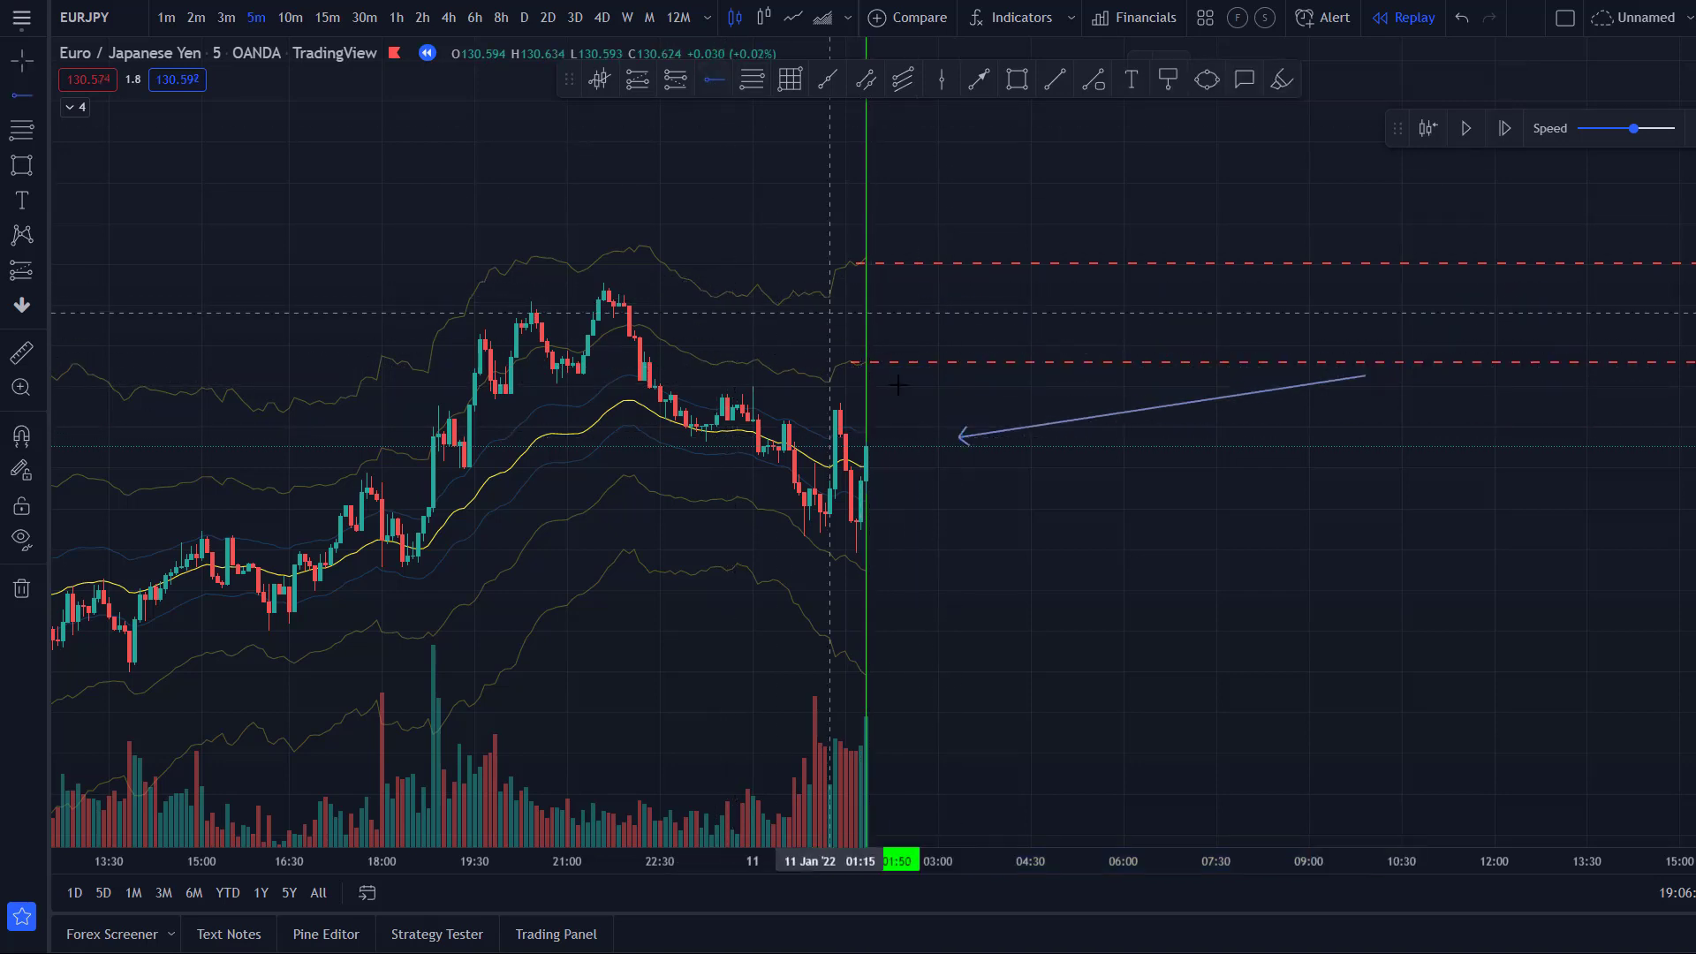
{"action": "left_click", "coordinate": [840, 571]}
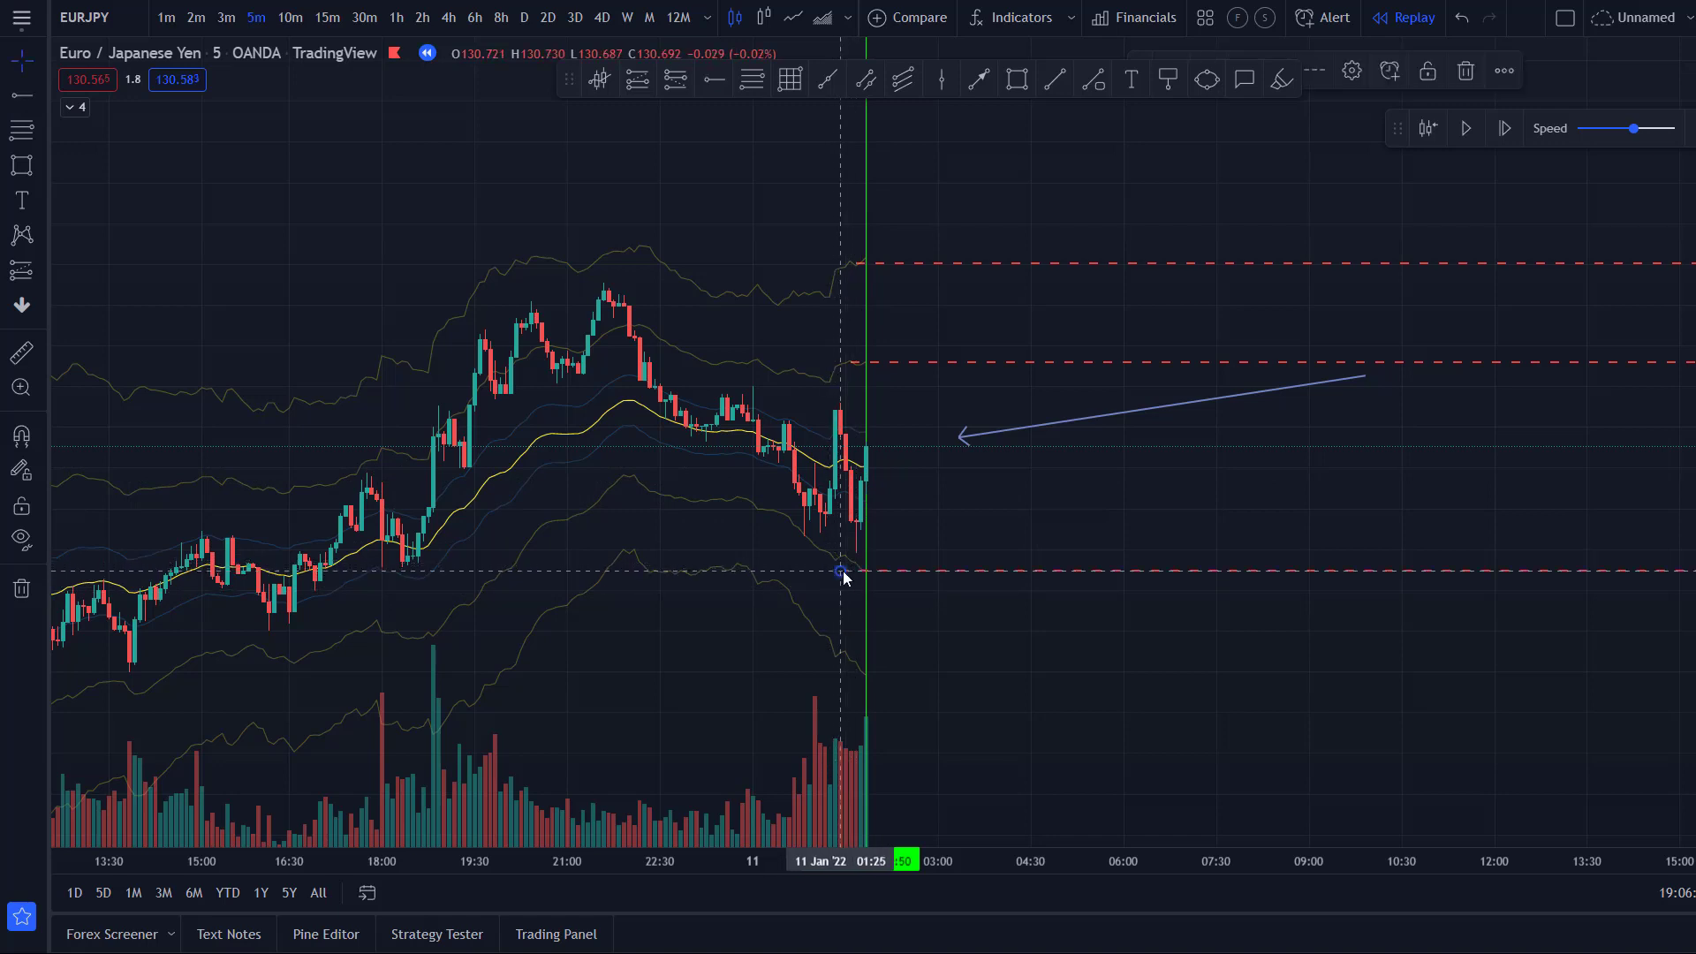
{"action": "left_click", "coordinate": [716, 81]}
{"action": "left_click", "coordinate": [858, 671]}
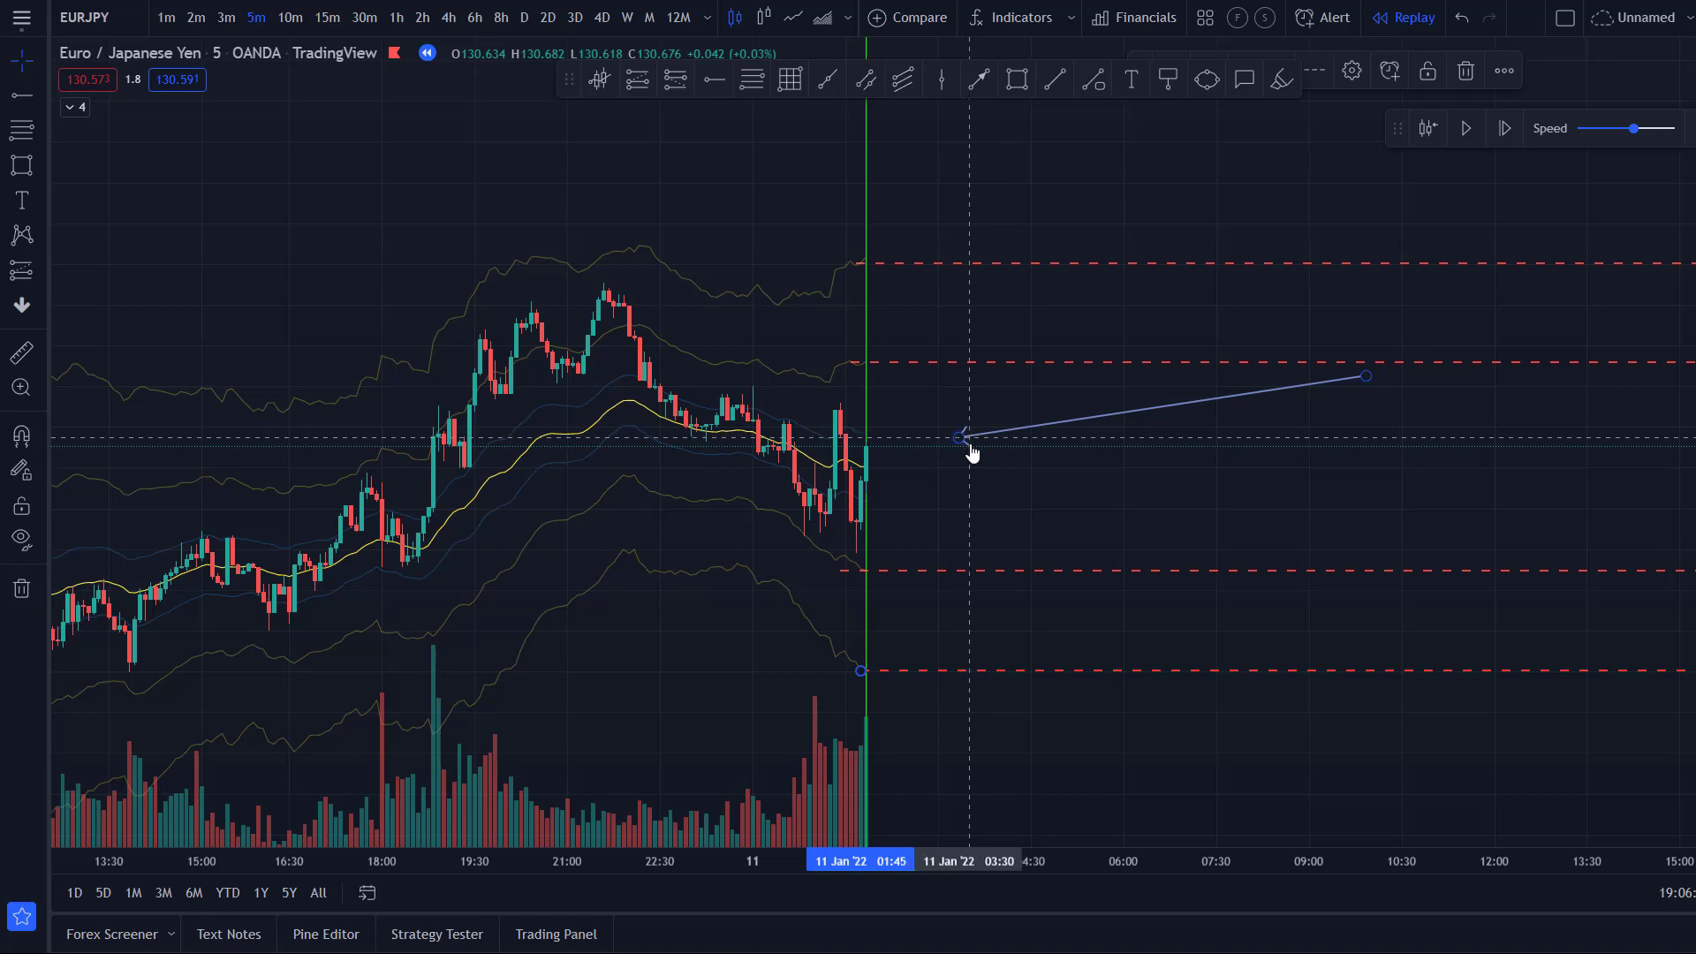
- Point the arrow at the latest candle, clear its head to 06:25, and run the replay until price reaches the first upper ray
{"action": "left_click_drag", "start_coordinate": [958, 442], "coordinate": [872, 448]}
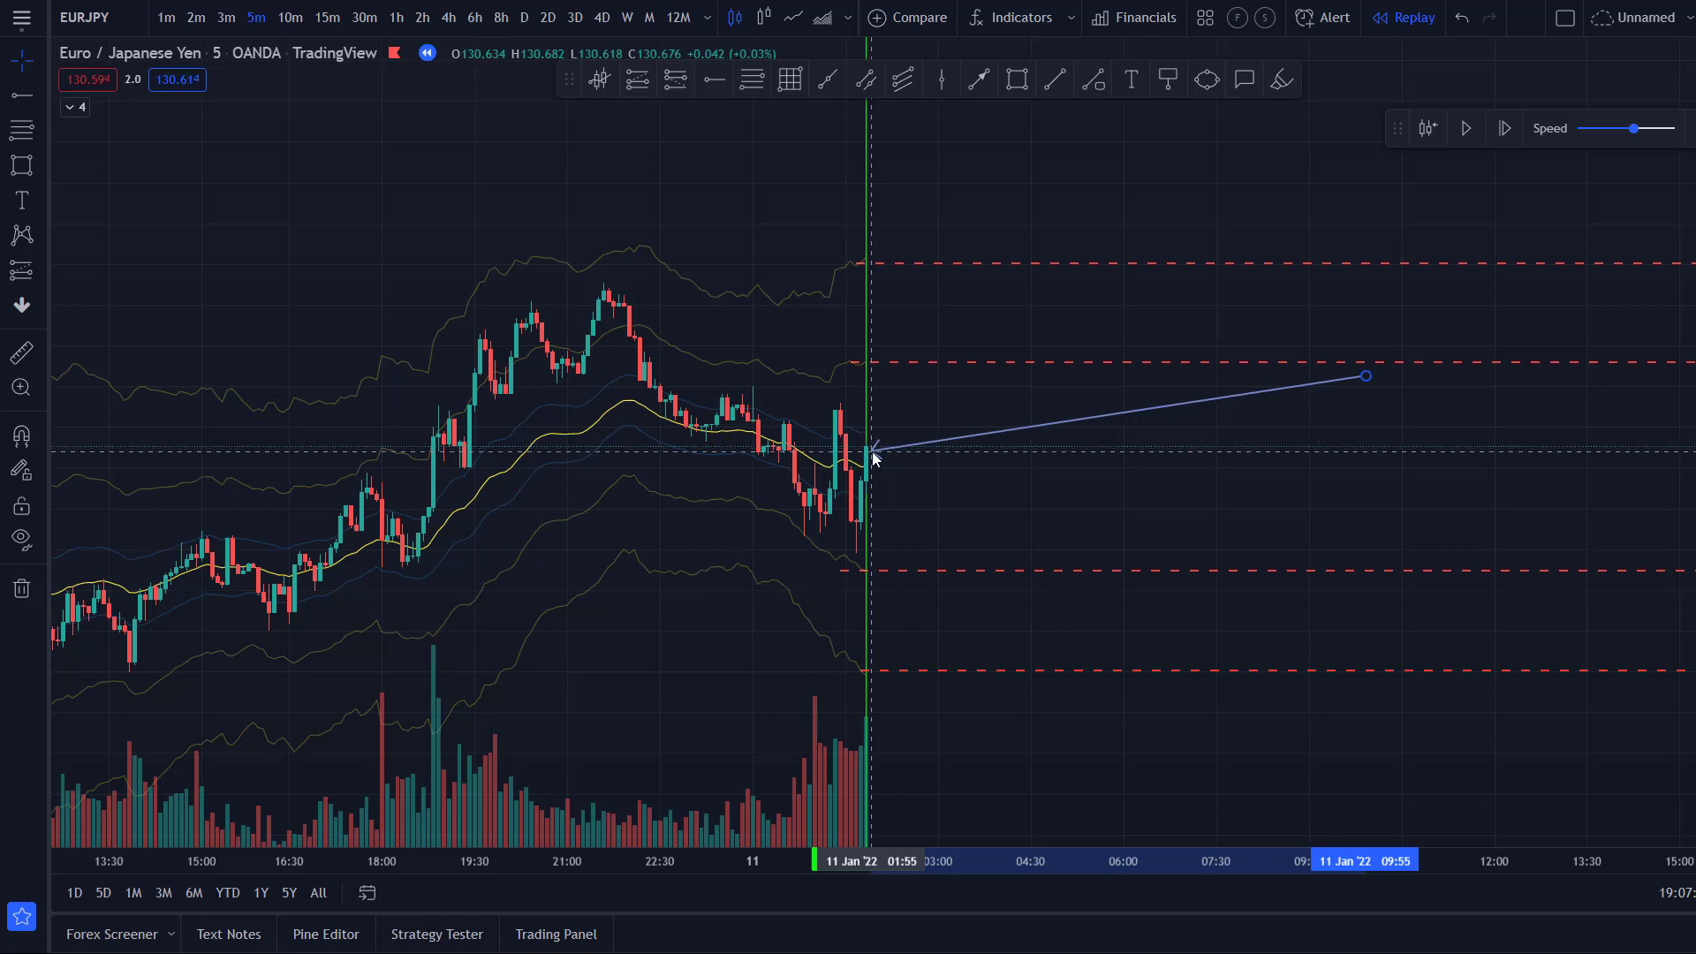
{"action": "left_click_drag", "start_coordinate": [872, 448], "coordinate": [1150, 416]}
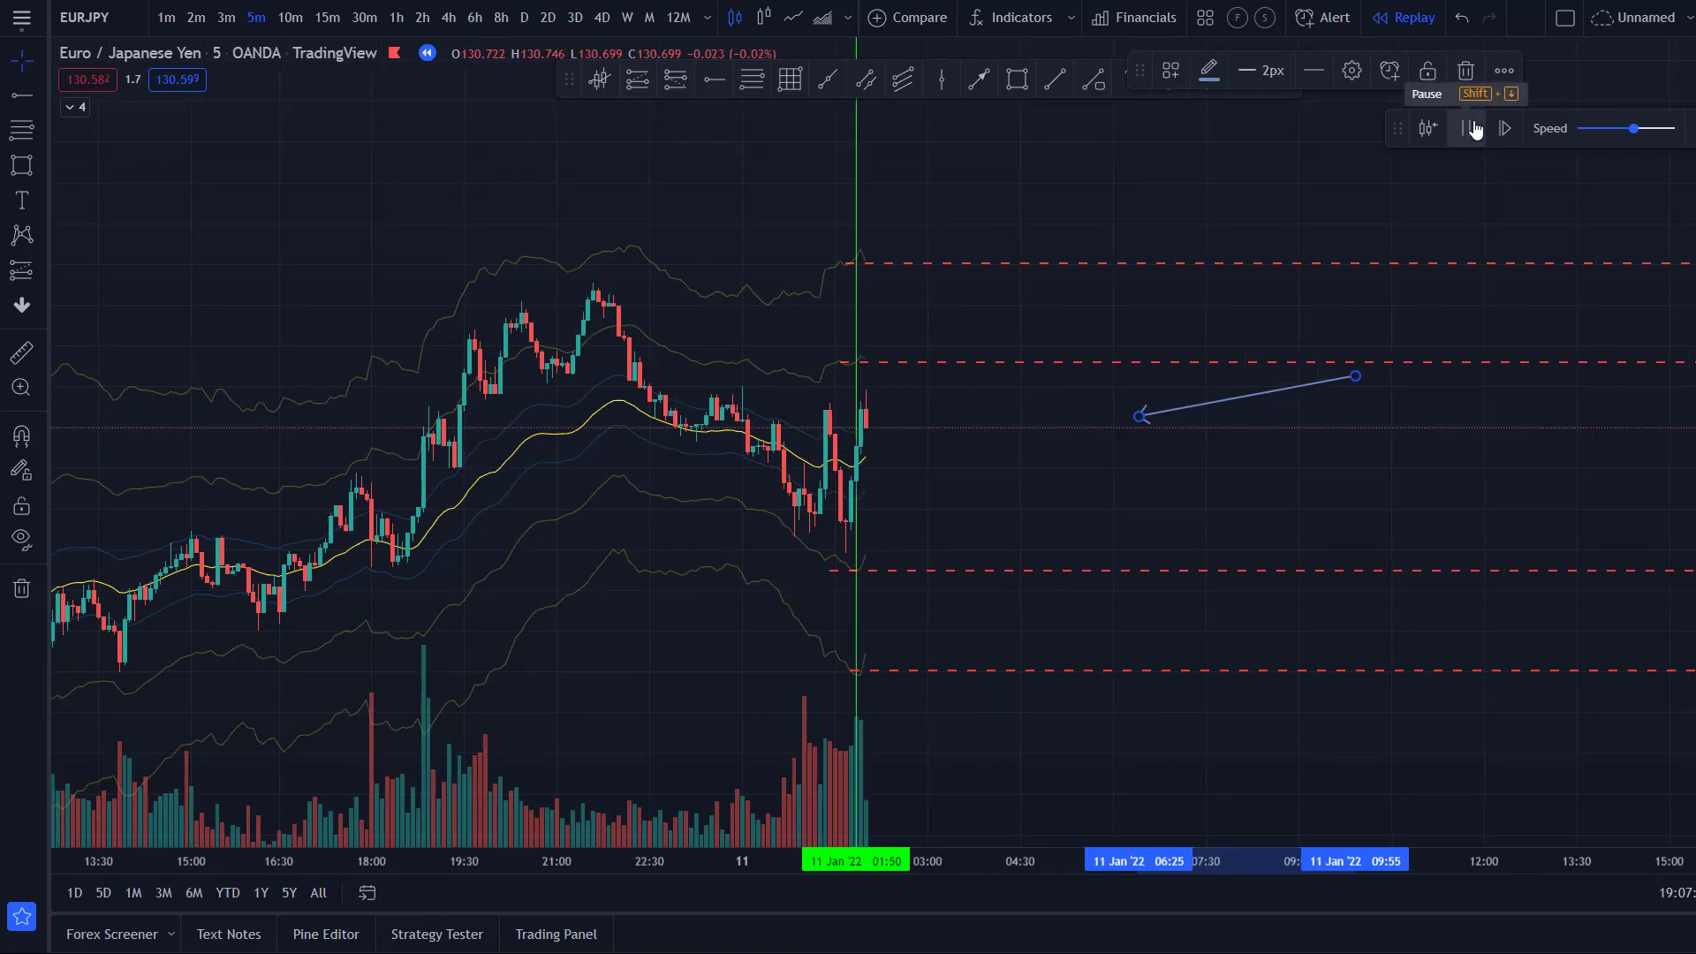
{"action": "left_click", "coordinate": [1472, 128]}
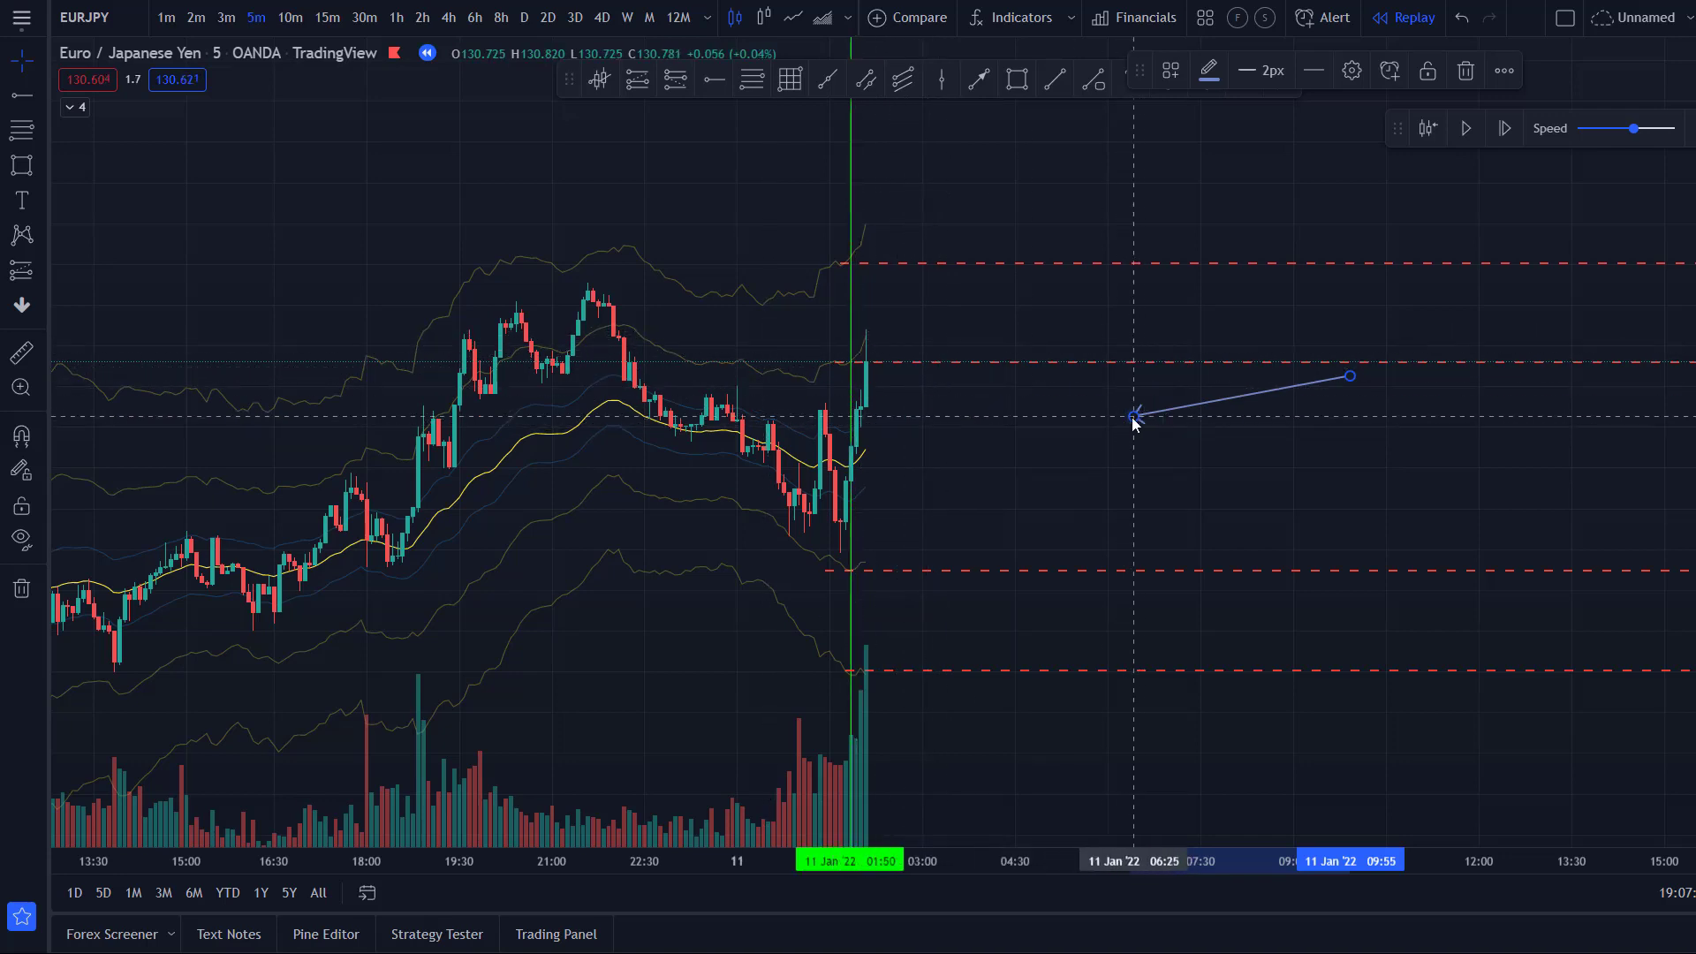
- Trace with the arrow's head from the candle at the inner upper ray down to the yellow average line and set it clear of the candles
{"action": "left_click_drag", "start_coordinate": [1133, 416], "coordinate": [873, 355]}
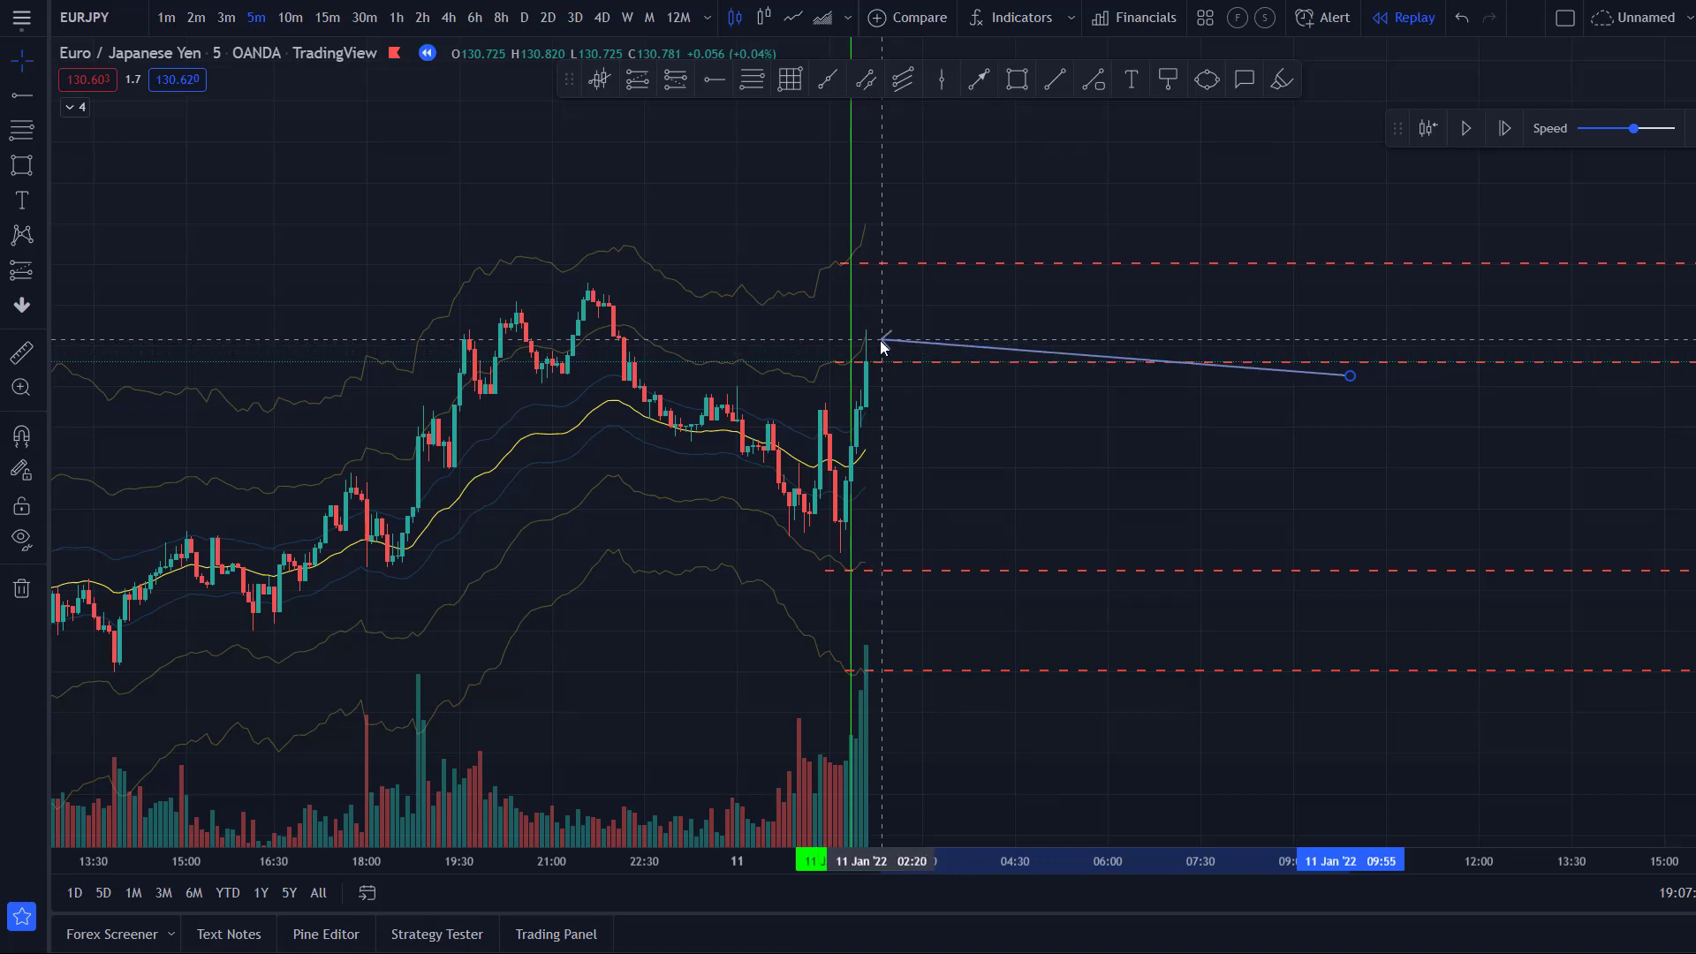
{"action": "left_click_drag", "start_coordinate": [873, 356], "coordinate": [877, 448]}
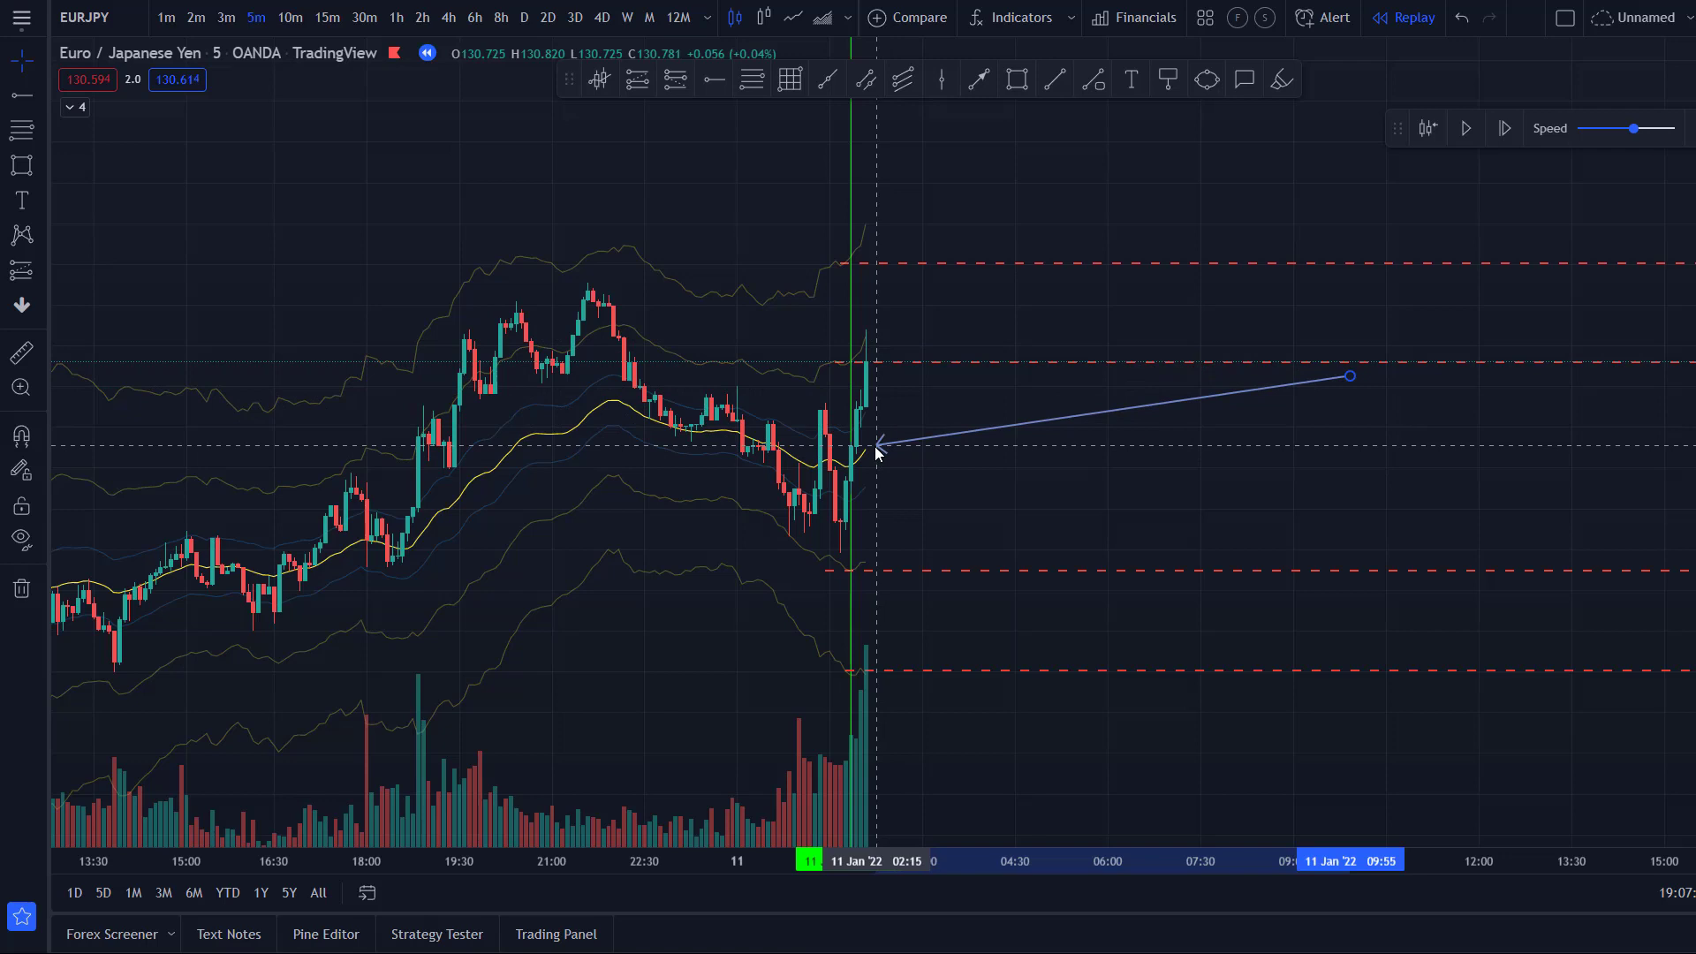
{"action": "left_click_drag", "start_coordinate": [877, 449], "coordinate": [919, 415]}
{"action": "scroll", "coordinate": [905, 430], "scroll_direction": "up", "scroll_amount": 2}
{"action": "scroll", "coordinate": [905, 430], "scroll_direction": "up", "scroll_amount": 1}
{"action": "left_click", "coordinate": [905, 430]}
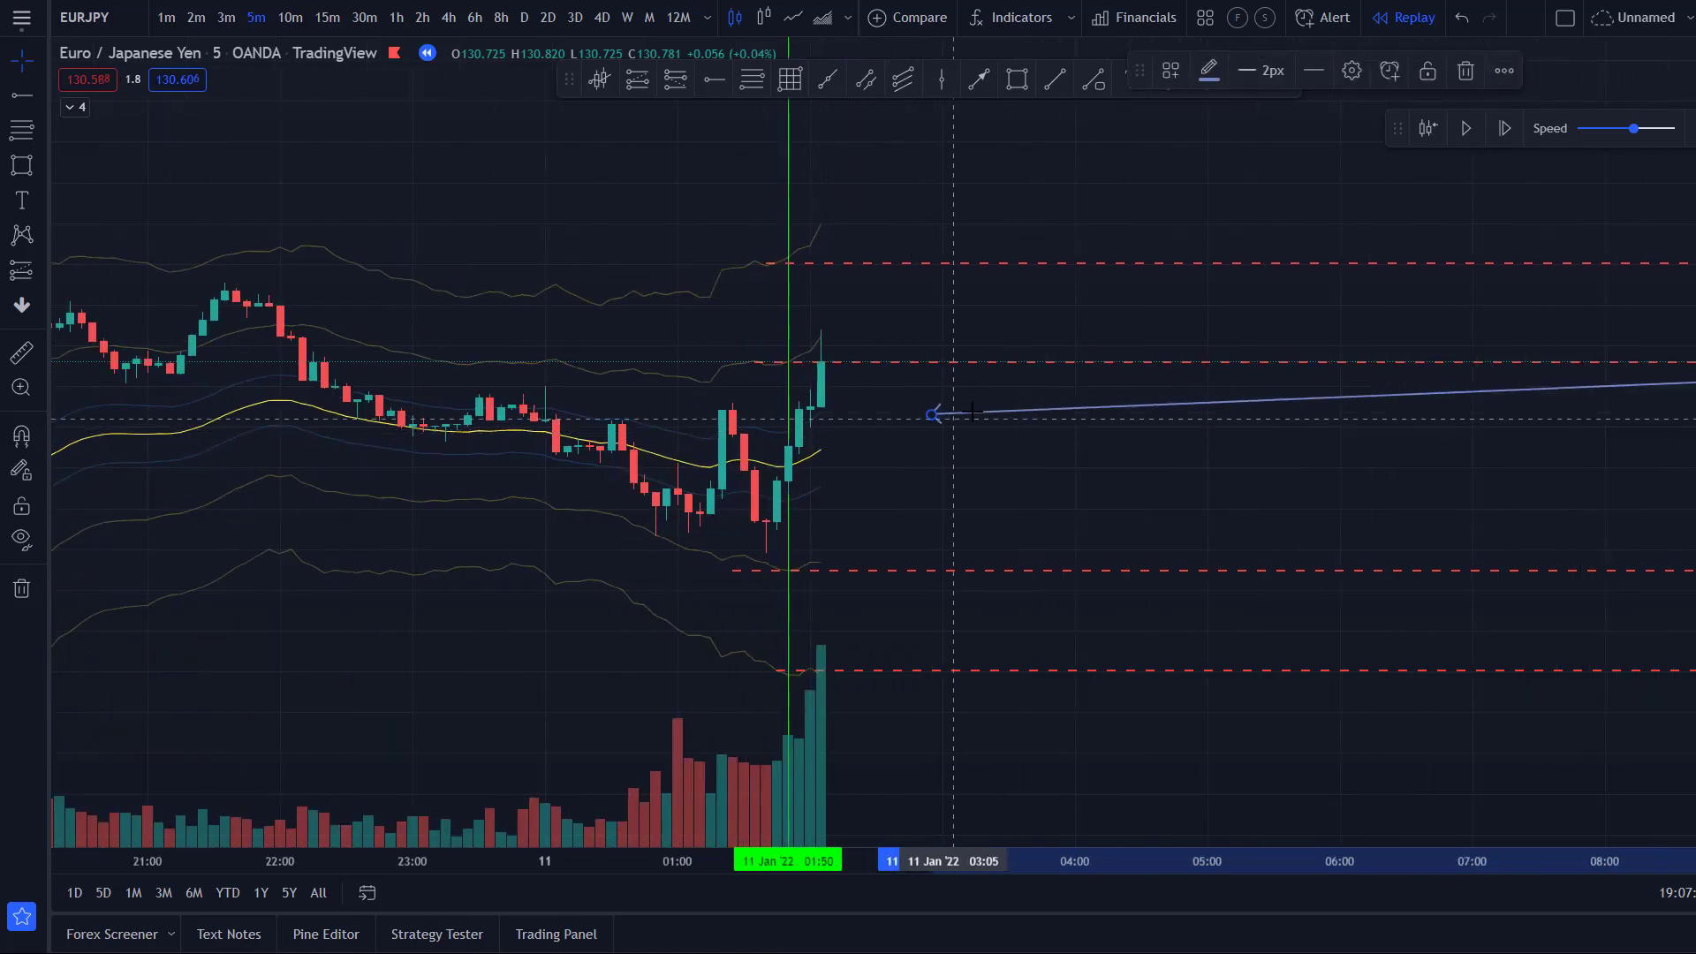
- Point the arrow's head beside the latest candles at 02:15, raise it to the outer upper ray, and rest it just below at 02:40
{"action": "left_click_drag", "start_coordinate": [963, 411], "coordinate": [845, 417]}
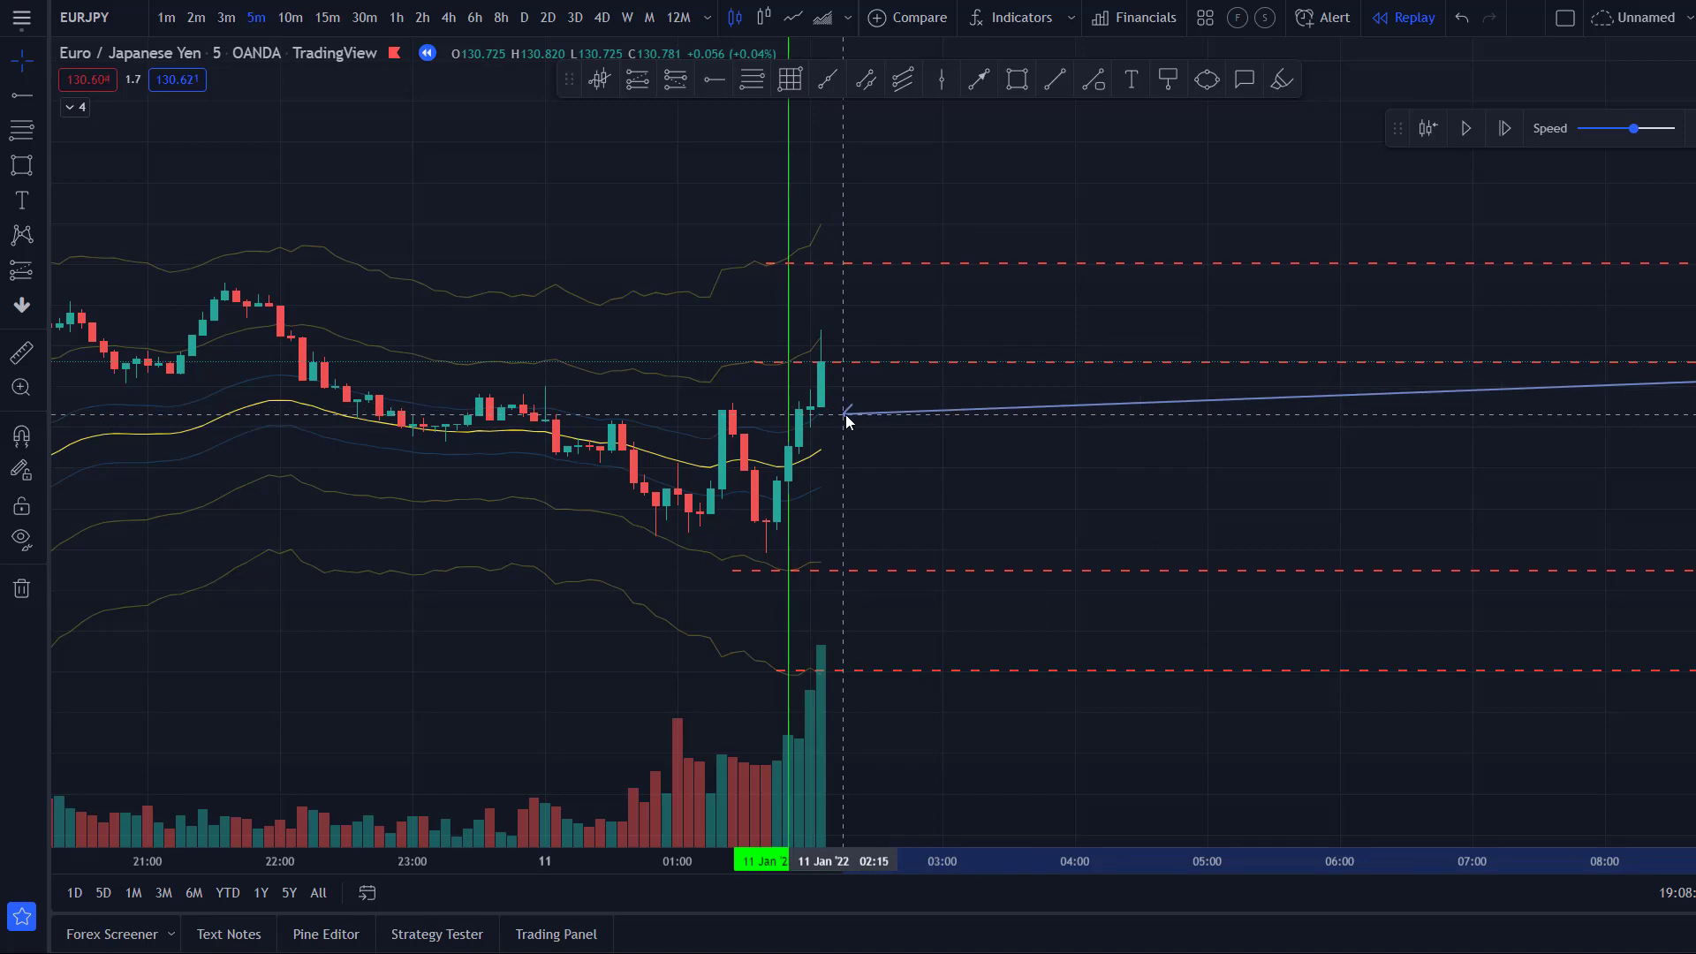
{"action": "left_click_drag", "start_coordinate": [846, 415], "coordinate": [903, 267]}
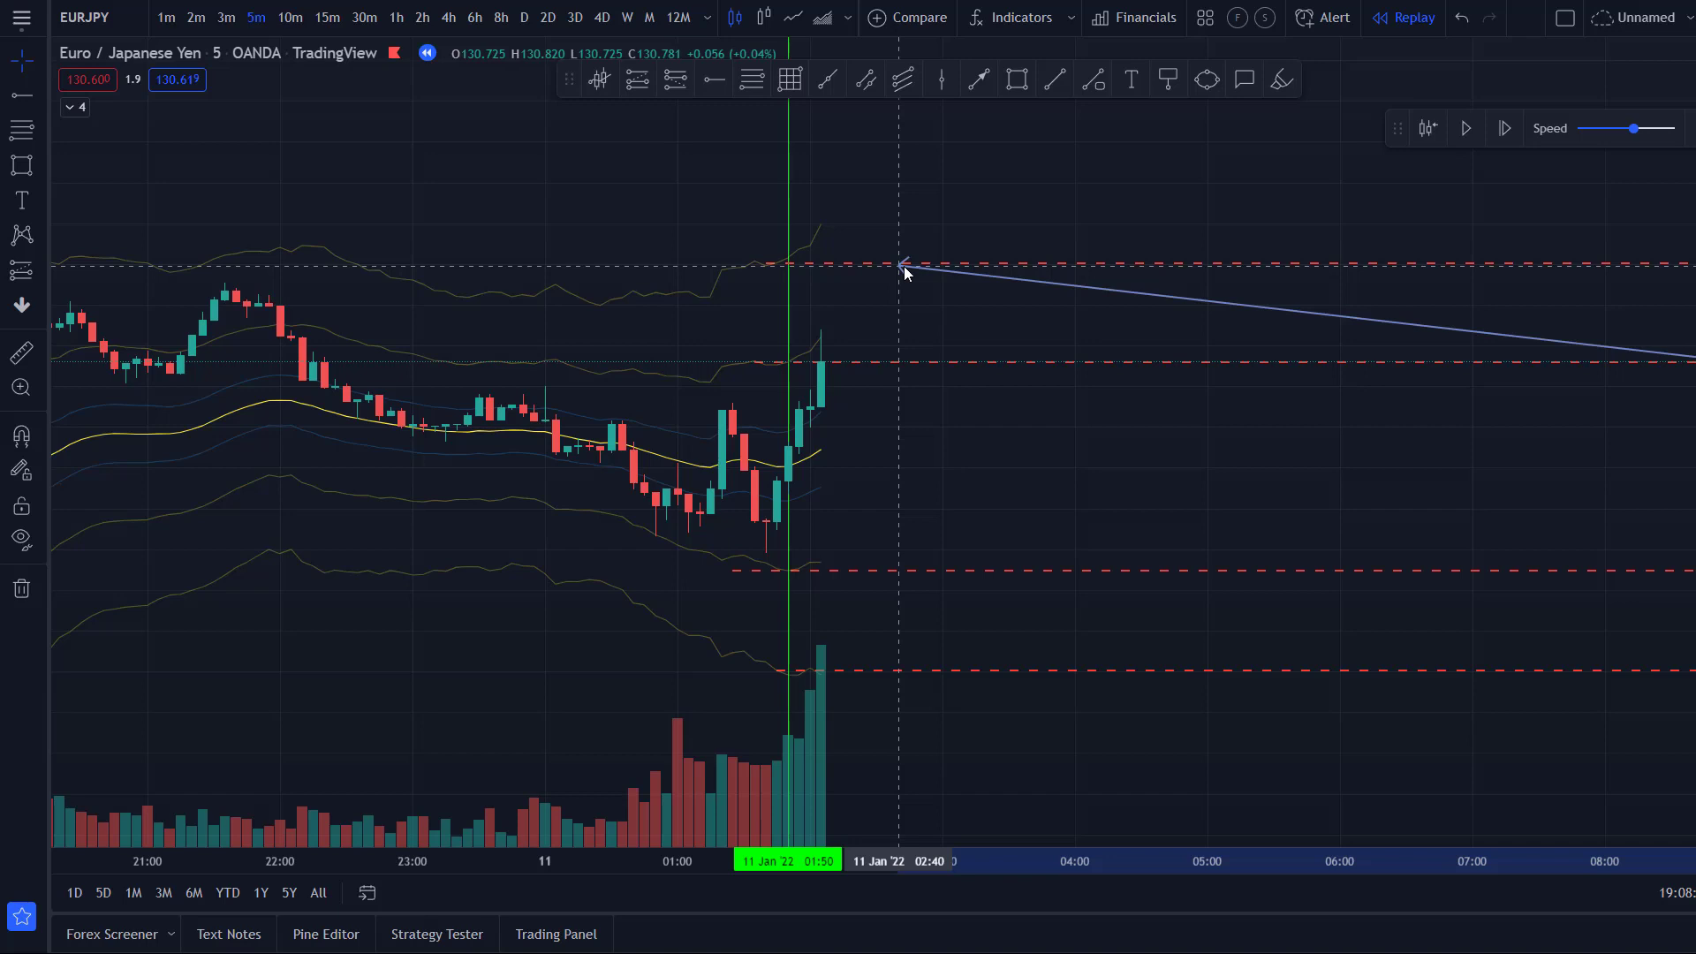
{"action": "left_click", "coordinate": [903, 267]}
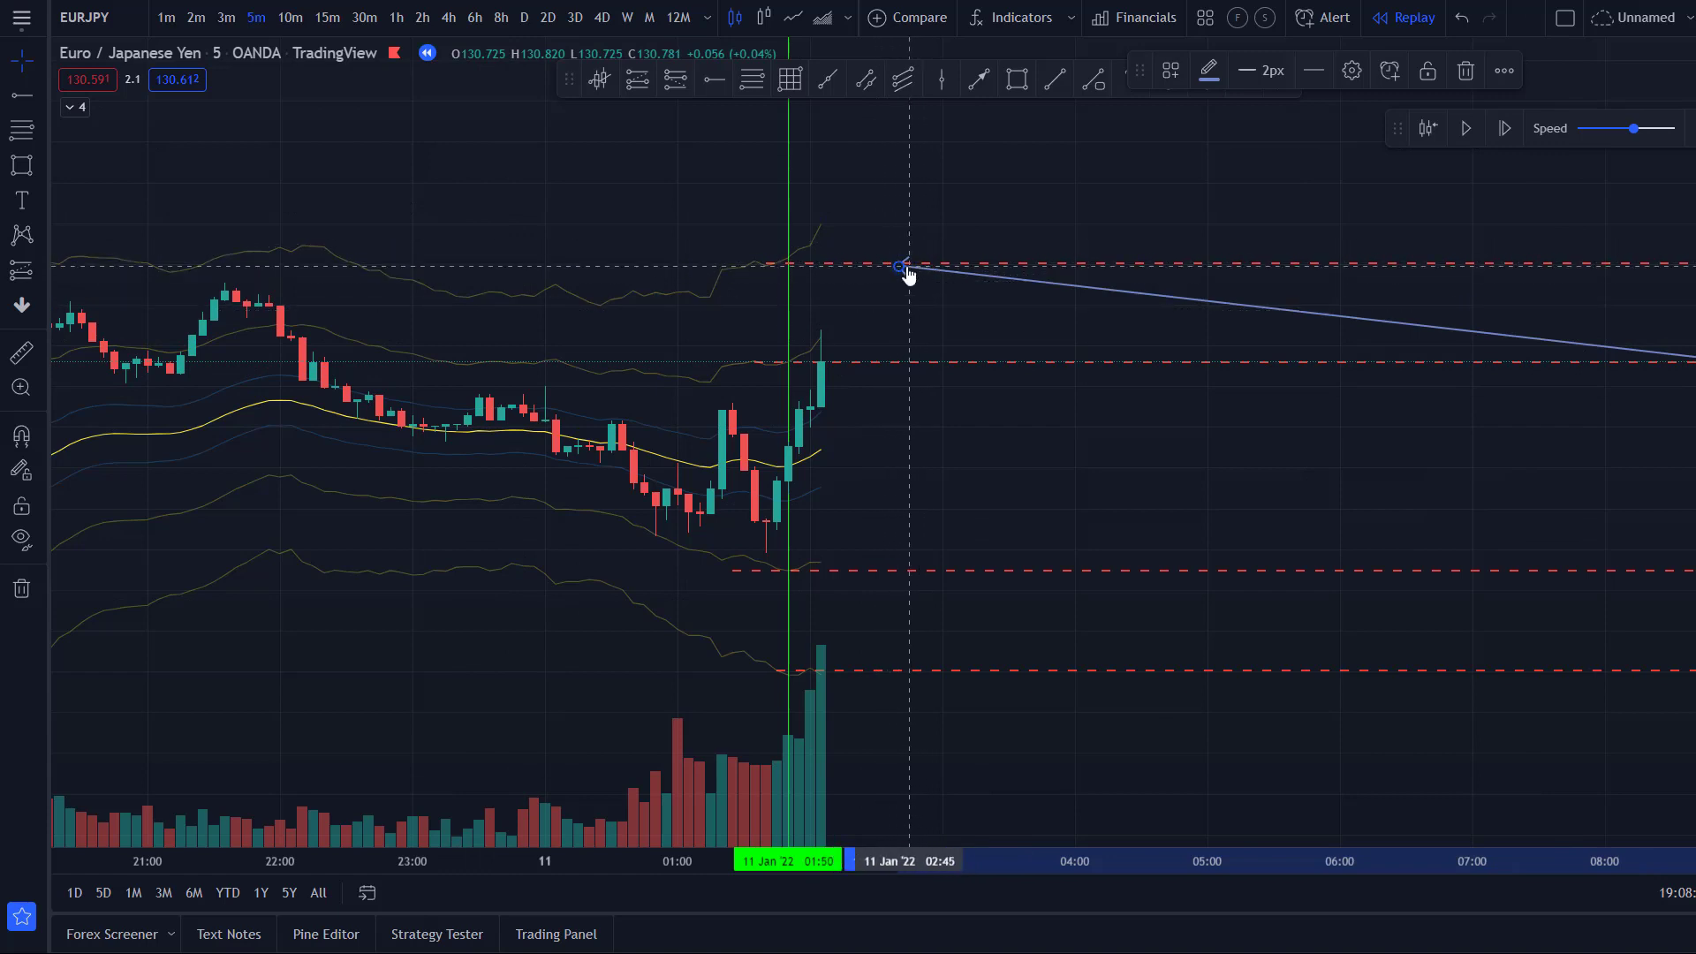
{"action": "left_click_drag", "start_coordinate": [898, 267], "coordinate": [886, 304]}
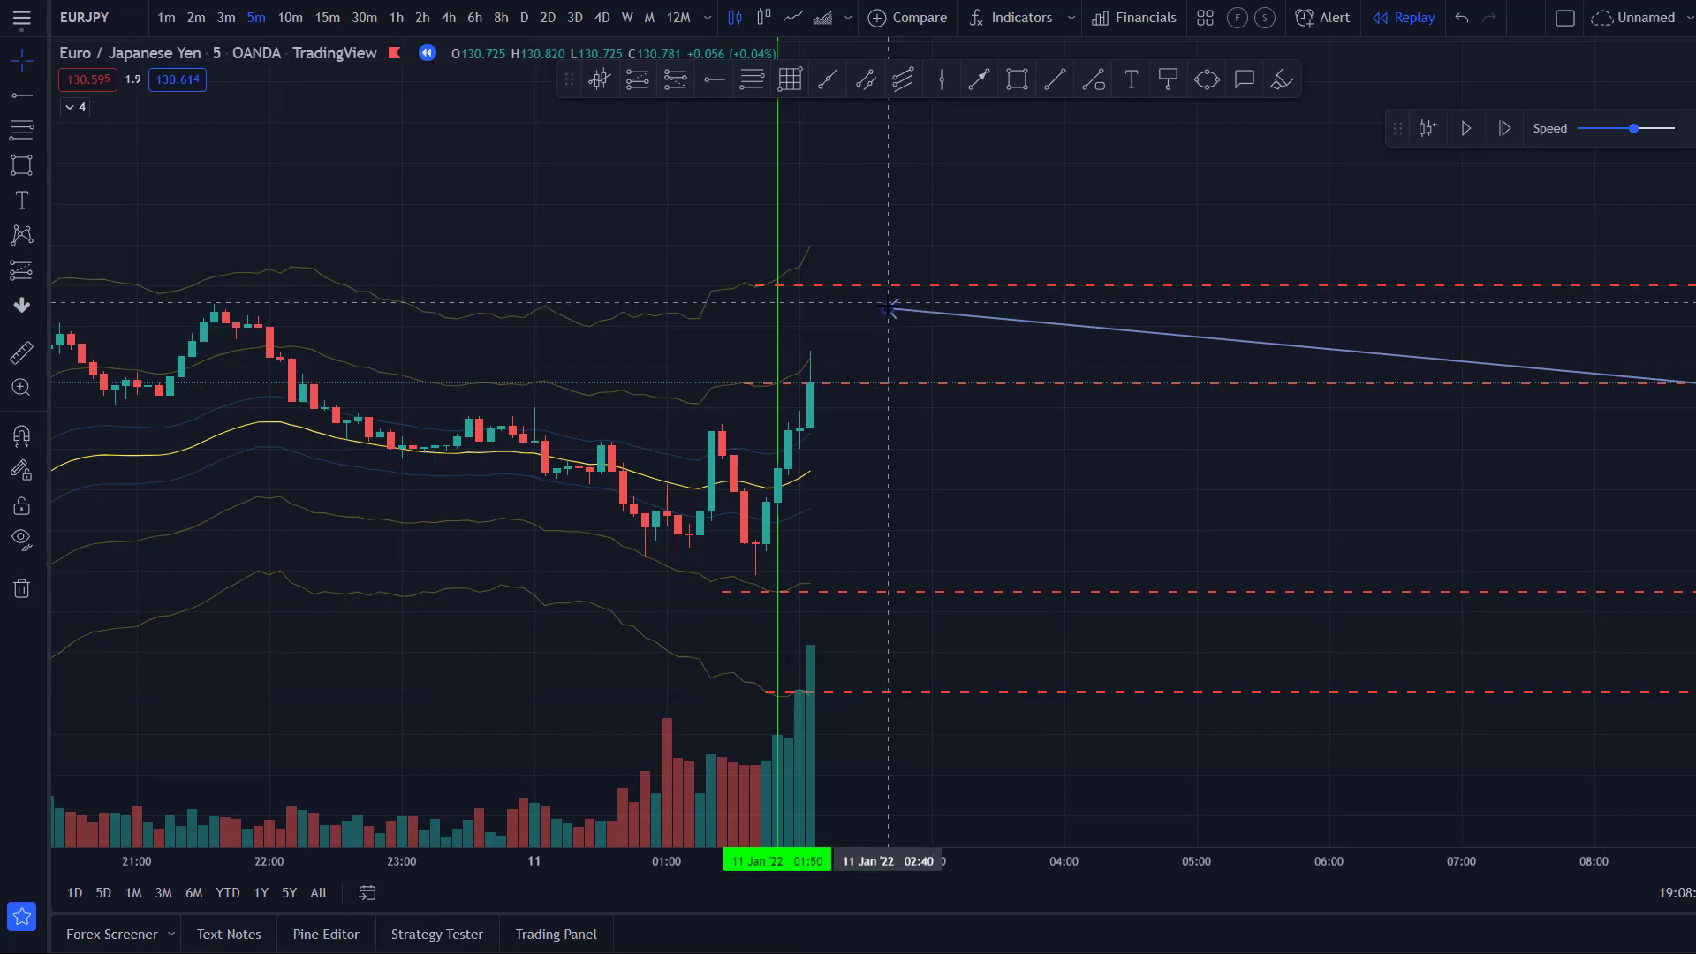
- Lower the arrow's head to 02:20 near the average line and replay the bars up to about 02:50
{"action": "left_click_drag", "start_coordinate": [888, 309], "coordinate": [844, 471]}
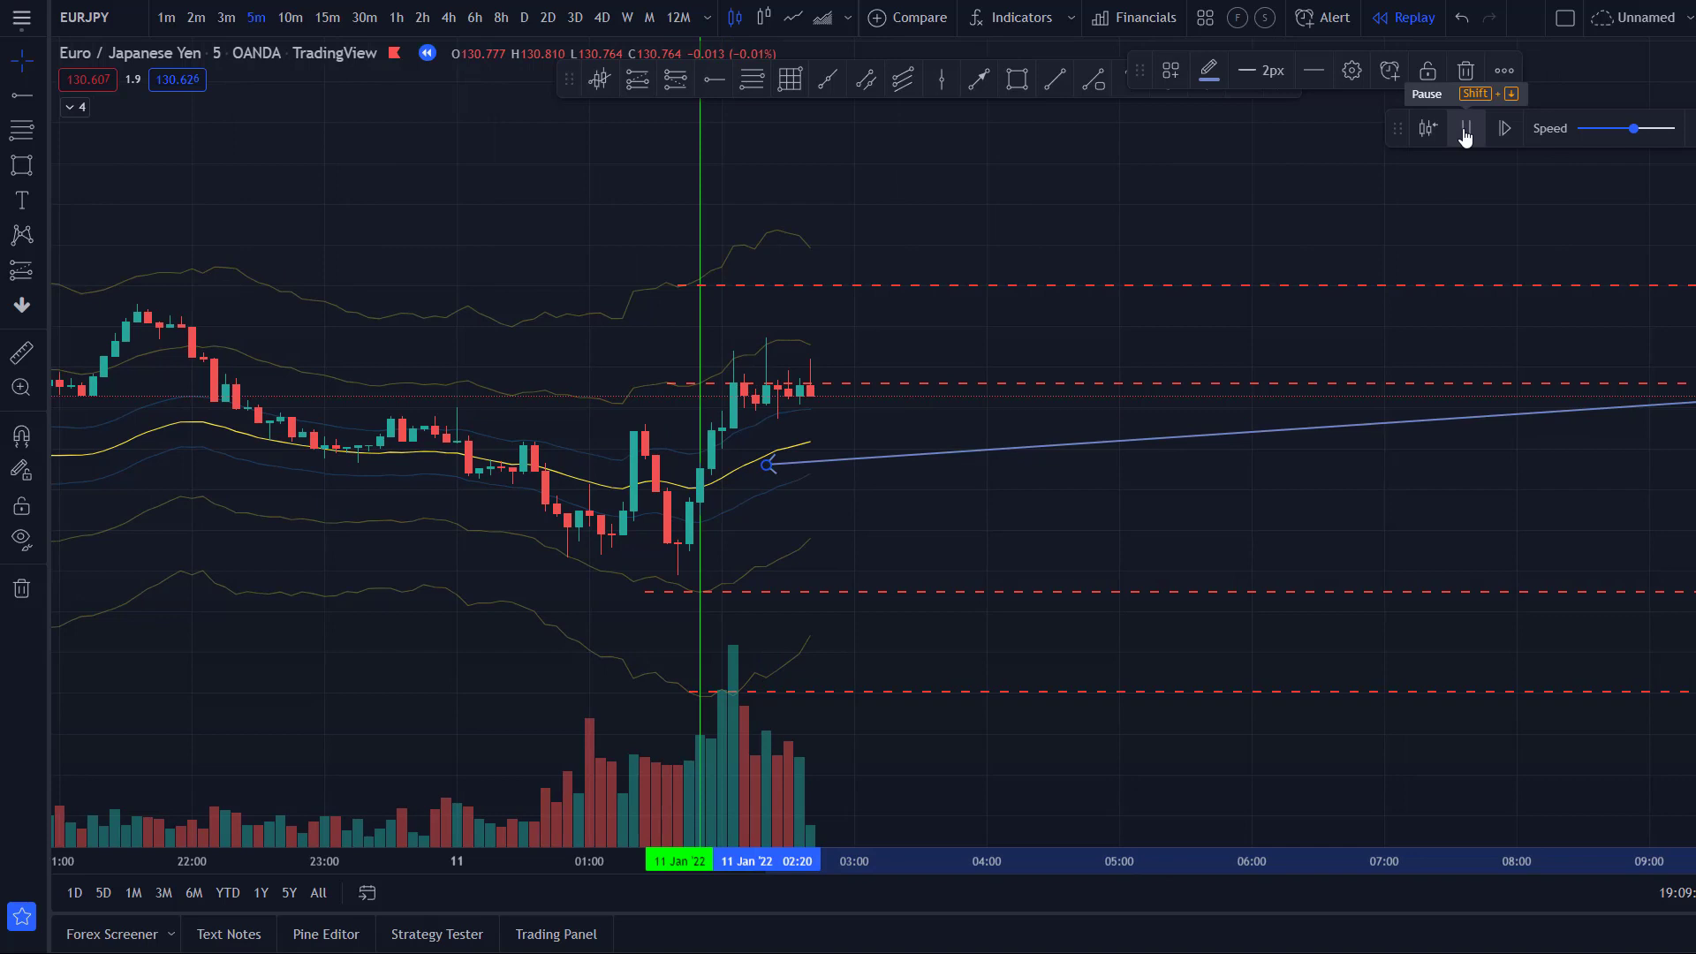
{"action": "left_click", "coordinate": [1465, 129]}
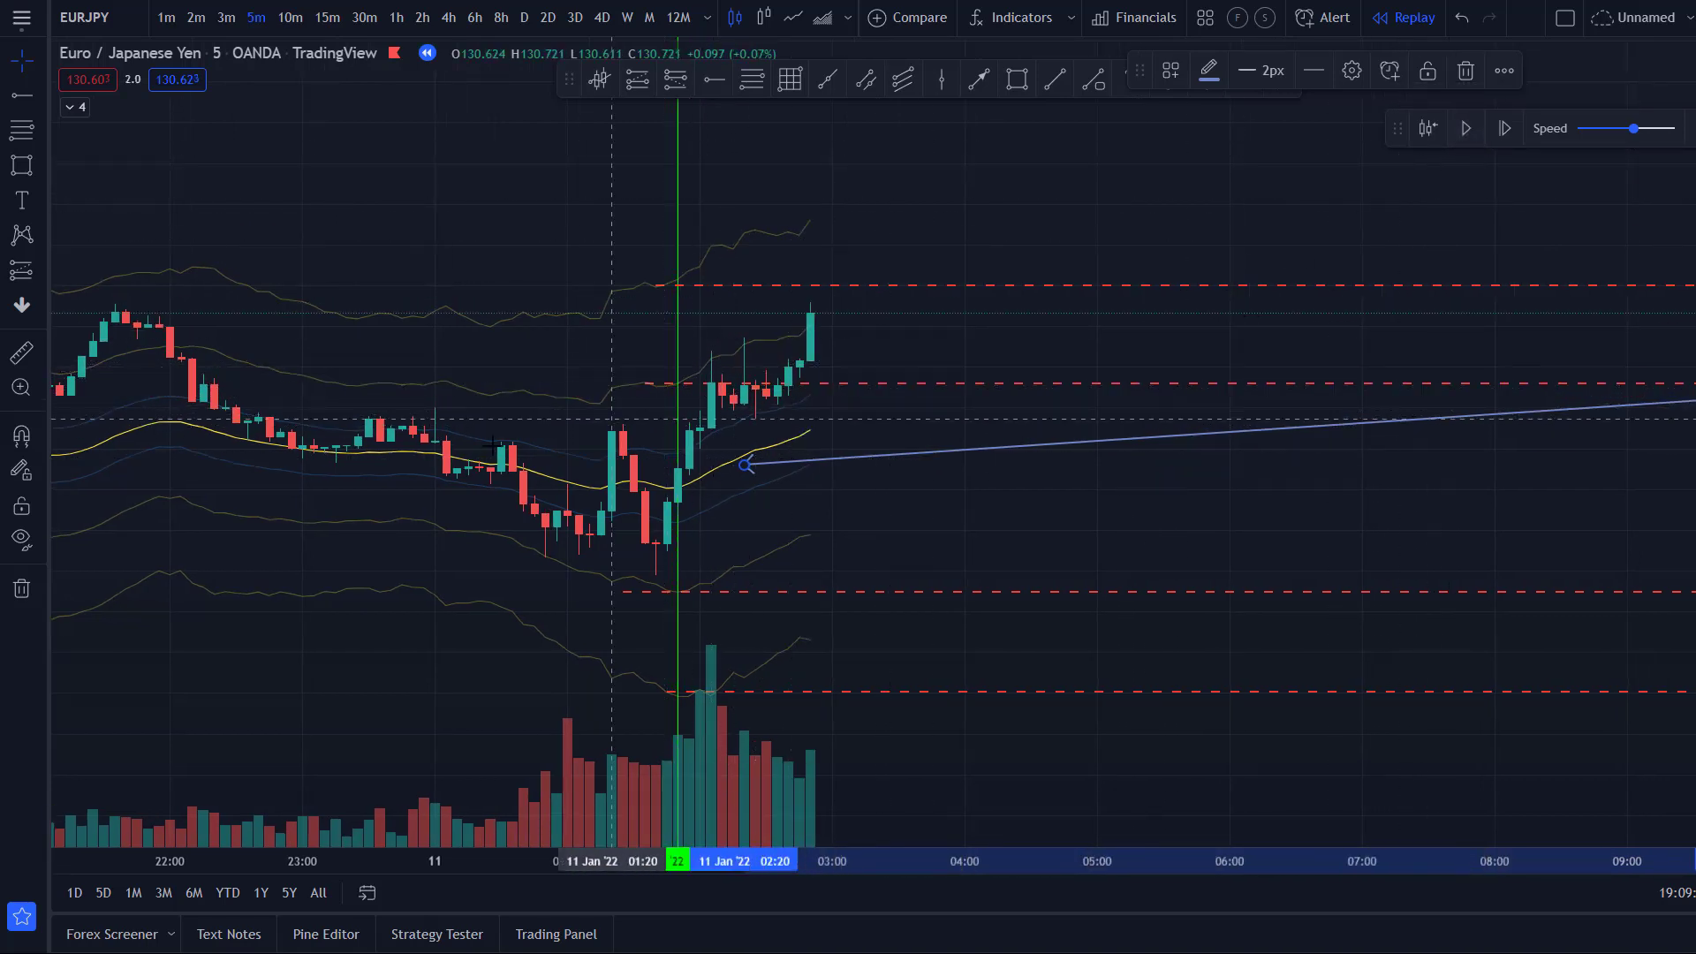
- Point the arrow's head at the consolidation candles at 02:30 and raise the outermost upper ray onto the risen outer band
{"action": "mouse_move", "coordinate": [747, 465]}
{"action": "left_mouse_down"}
{"action": "mouse_move", "coordinate": [752, 415]}
{"action": "mouse_move", "coordinate": [807, 380]}
{"action": "mouse_move", "coordinate": [718, 370]}
{"action": "mouse_move", "coordinate": [731, 343]}
{"action": "mouse_move", "coordinate": [705, 364]}
{"action": "mouse_move", "coordinate": [737, 362]}
{"action": "mouse_move", "coordinate": [752, 427]}
{"action": "mouse_move", "coordinate": [819, 400]}
{"action": "mouse_move", "coordinate": [673, 408]}
{"action": "mouse_move", "coordinate": [753, 420]}
{"action": "mouse_move", "coordinate": [718, 422]}
{"action": "mouse_move", "coordinate": [840, 383]}
{"action": "mouse_move", "coordinate": [810, 394]}
{"action": "mouse_move", "coordinate": [891, 394]}
{"action": "mouse_move", "coordinate": [673, 433]}
{"action": "mouse_move", "coordinate": [707, 393]}
{"action": "mouse_move", "coordinate": [771, 405]}
{"action": "mouse_move", "coordinate": [765, 421]}
{"action": "mouse_move", "coordinate": [811, 284]}
{"action": "mouse_move", "coordinate": [866, 388]}
{"action": "mouse_move", "coordinate": [745, 384]}
{"action": "mouse_move", "coordinate": [773, 387]}
{"action": "left_mouse_up"}
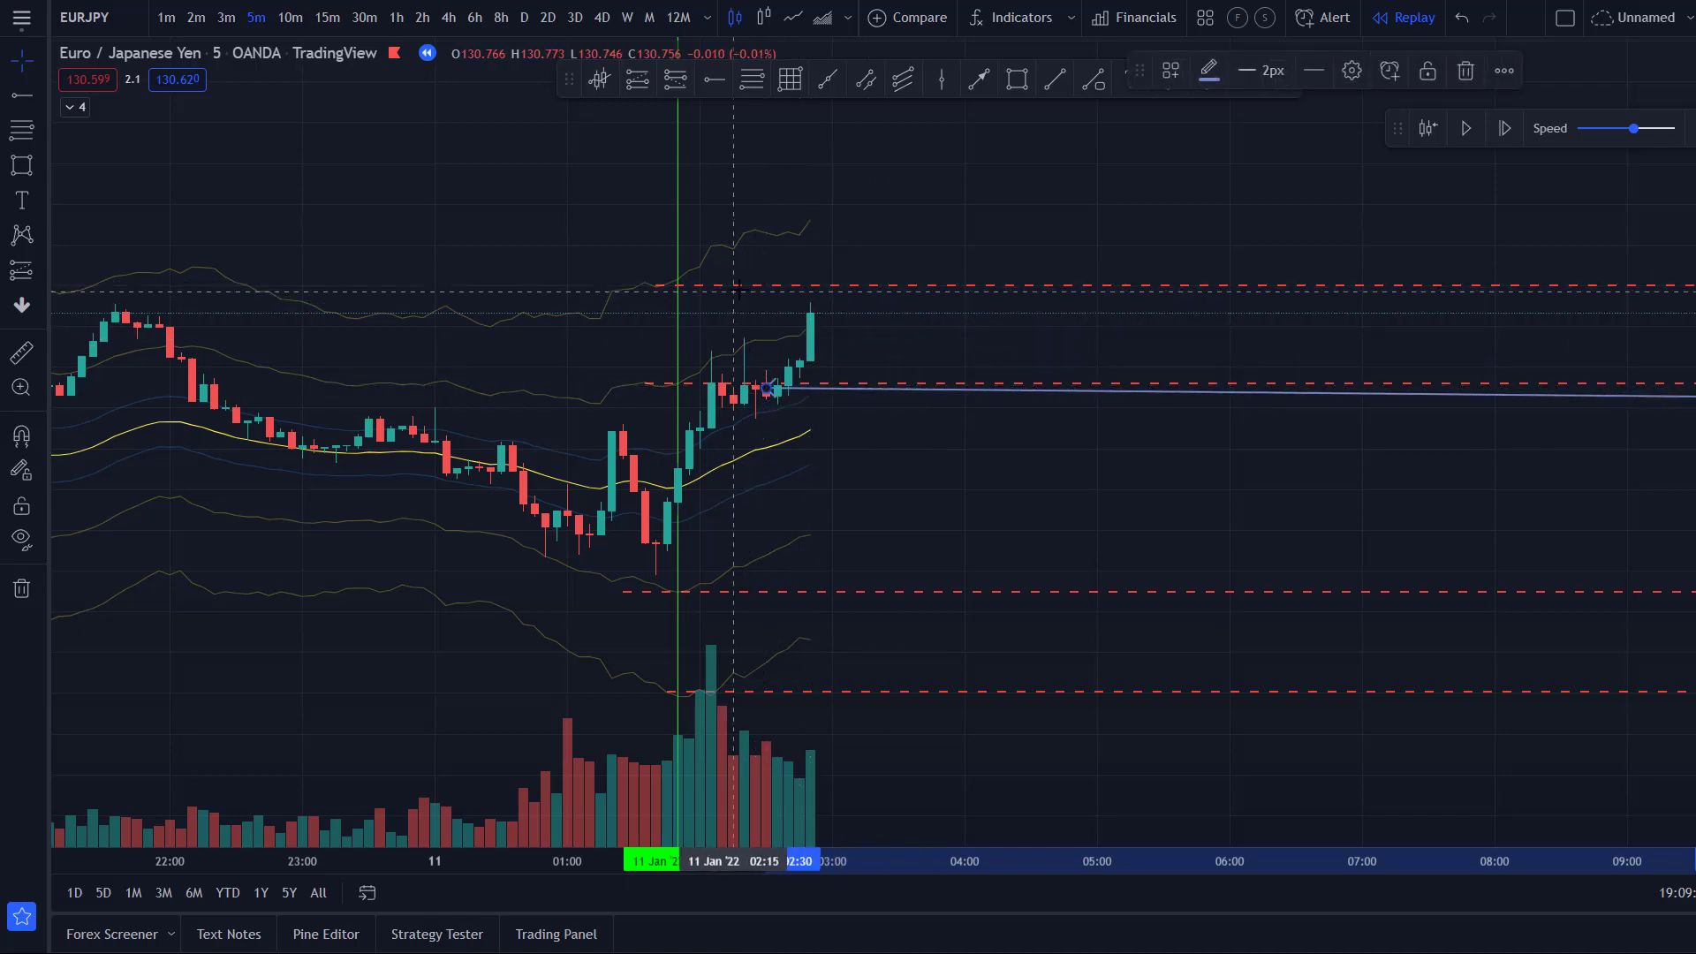
{"action": "mouse_move", "coordinate": [740, 286]}
{"action": "left_mouse_down"}
{"action": "mouse_move", "coordinate": [818, 246]}
{"action": "mouse_move", "coordinate": [802, 247]}
{"action": "left_mouse_up"}
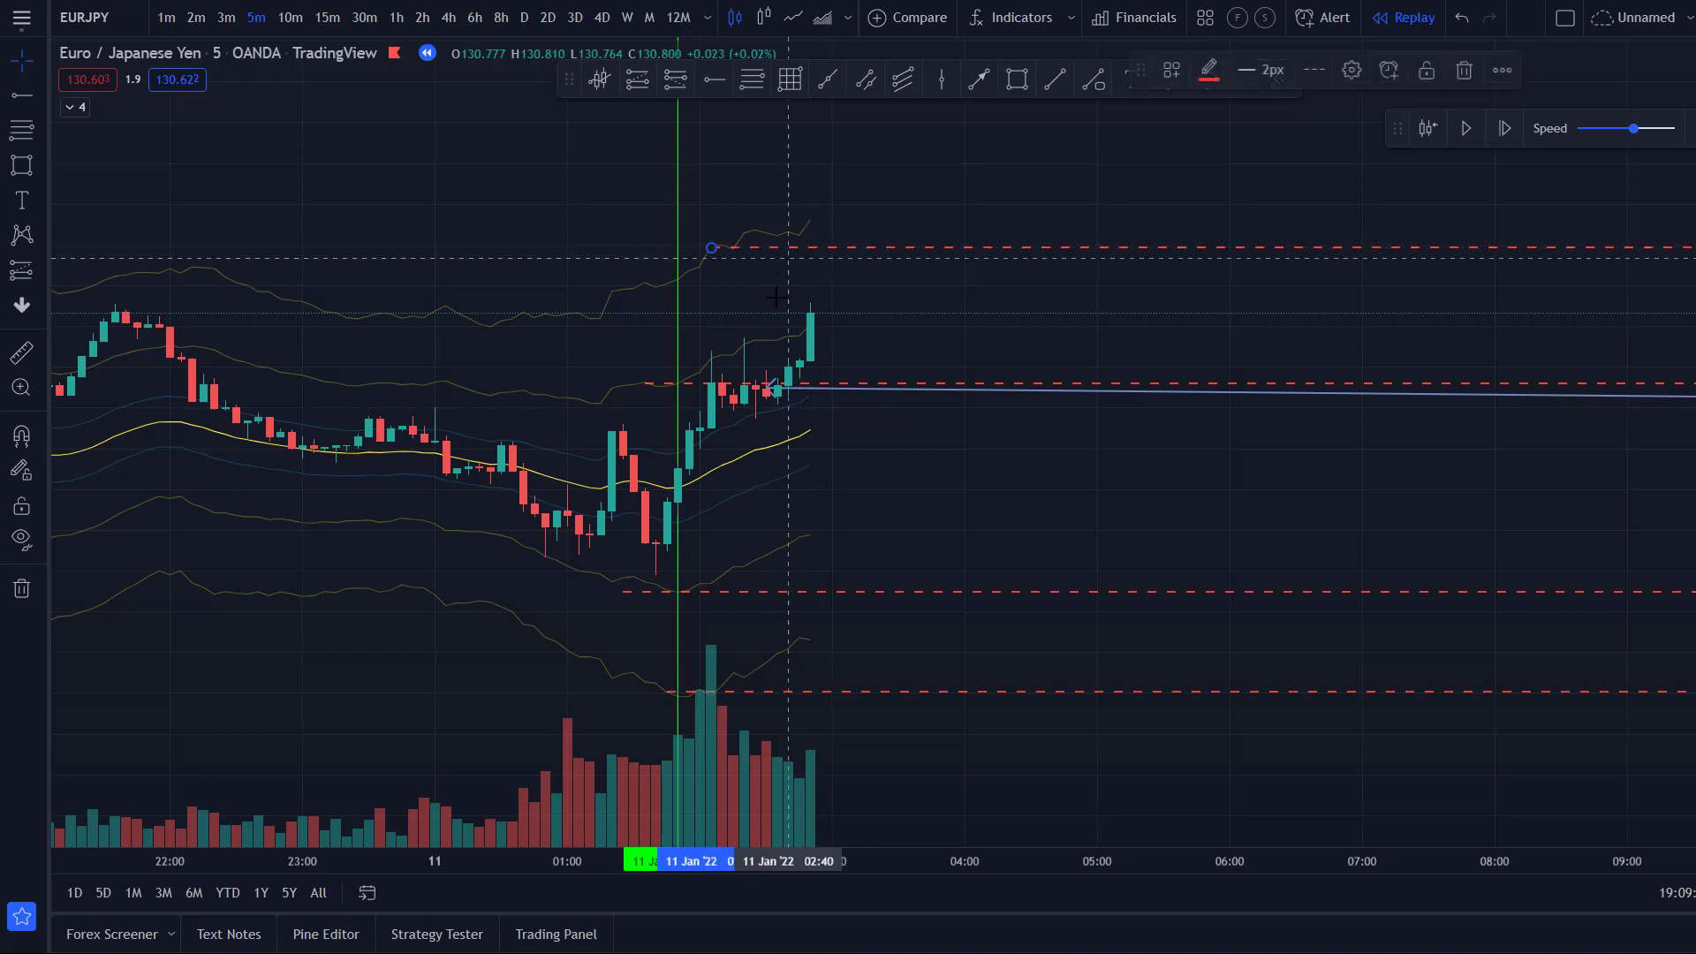
- Measure from the consolidation candles up to the outermost upper ray with an info line, and delete the line
{"action": "left_click", "coordinate": [1093, 80]}
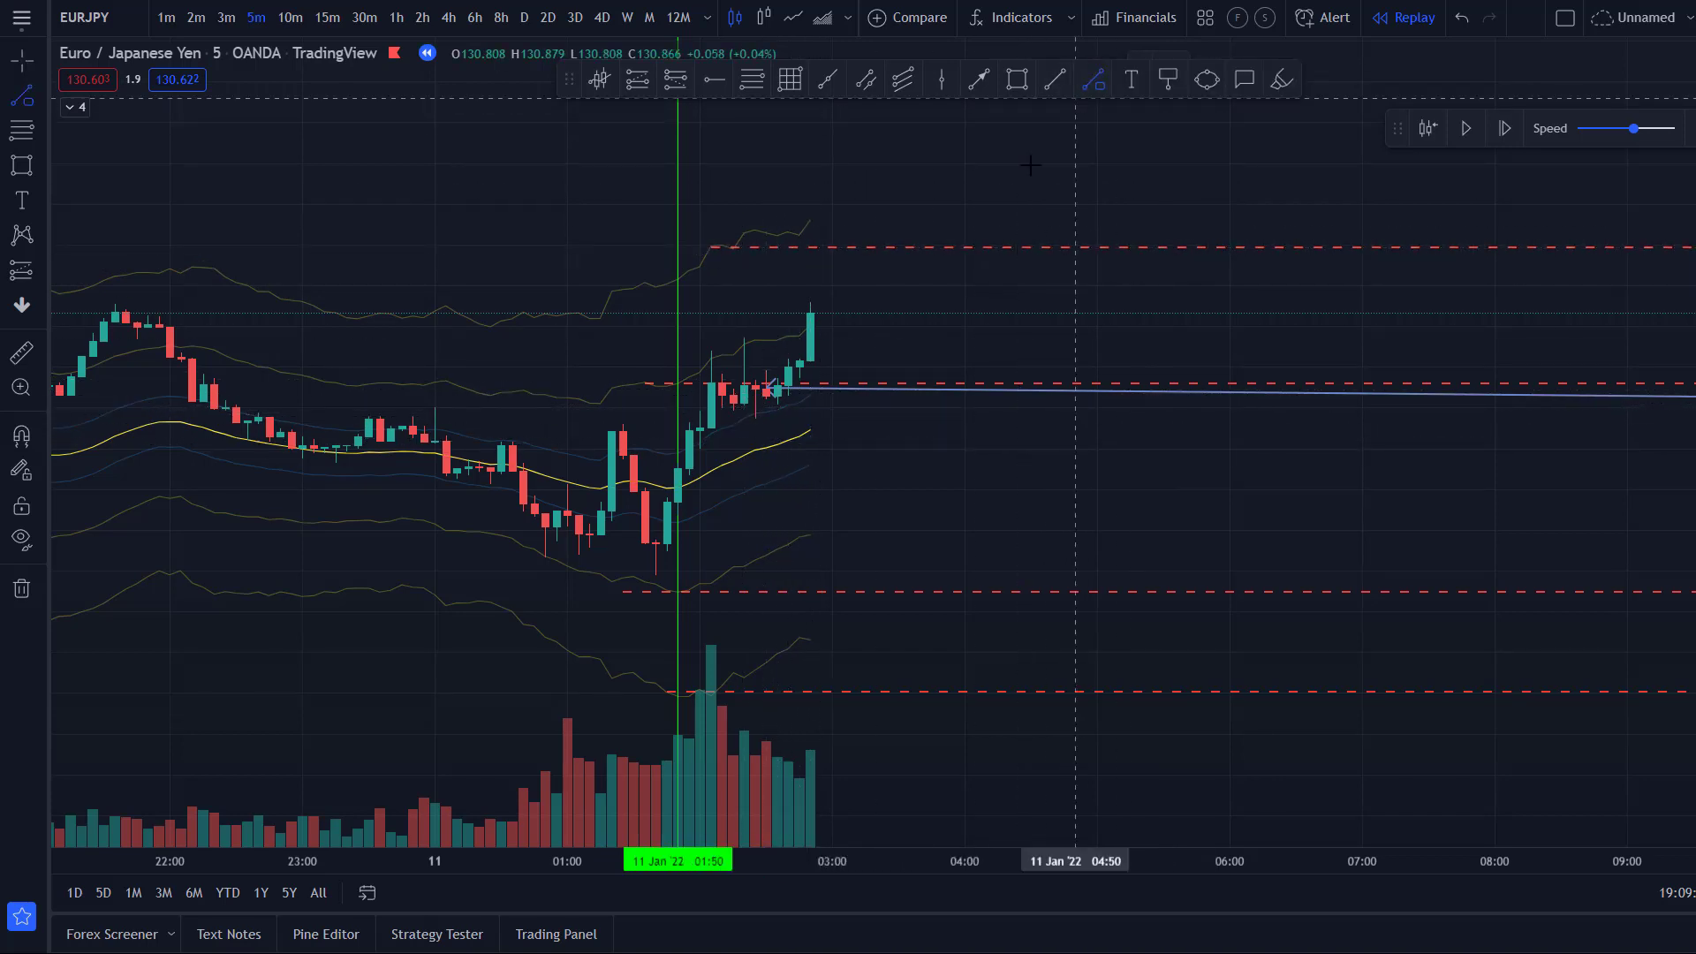
{"action": "left_click", "coordinate": [756, 401]}
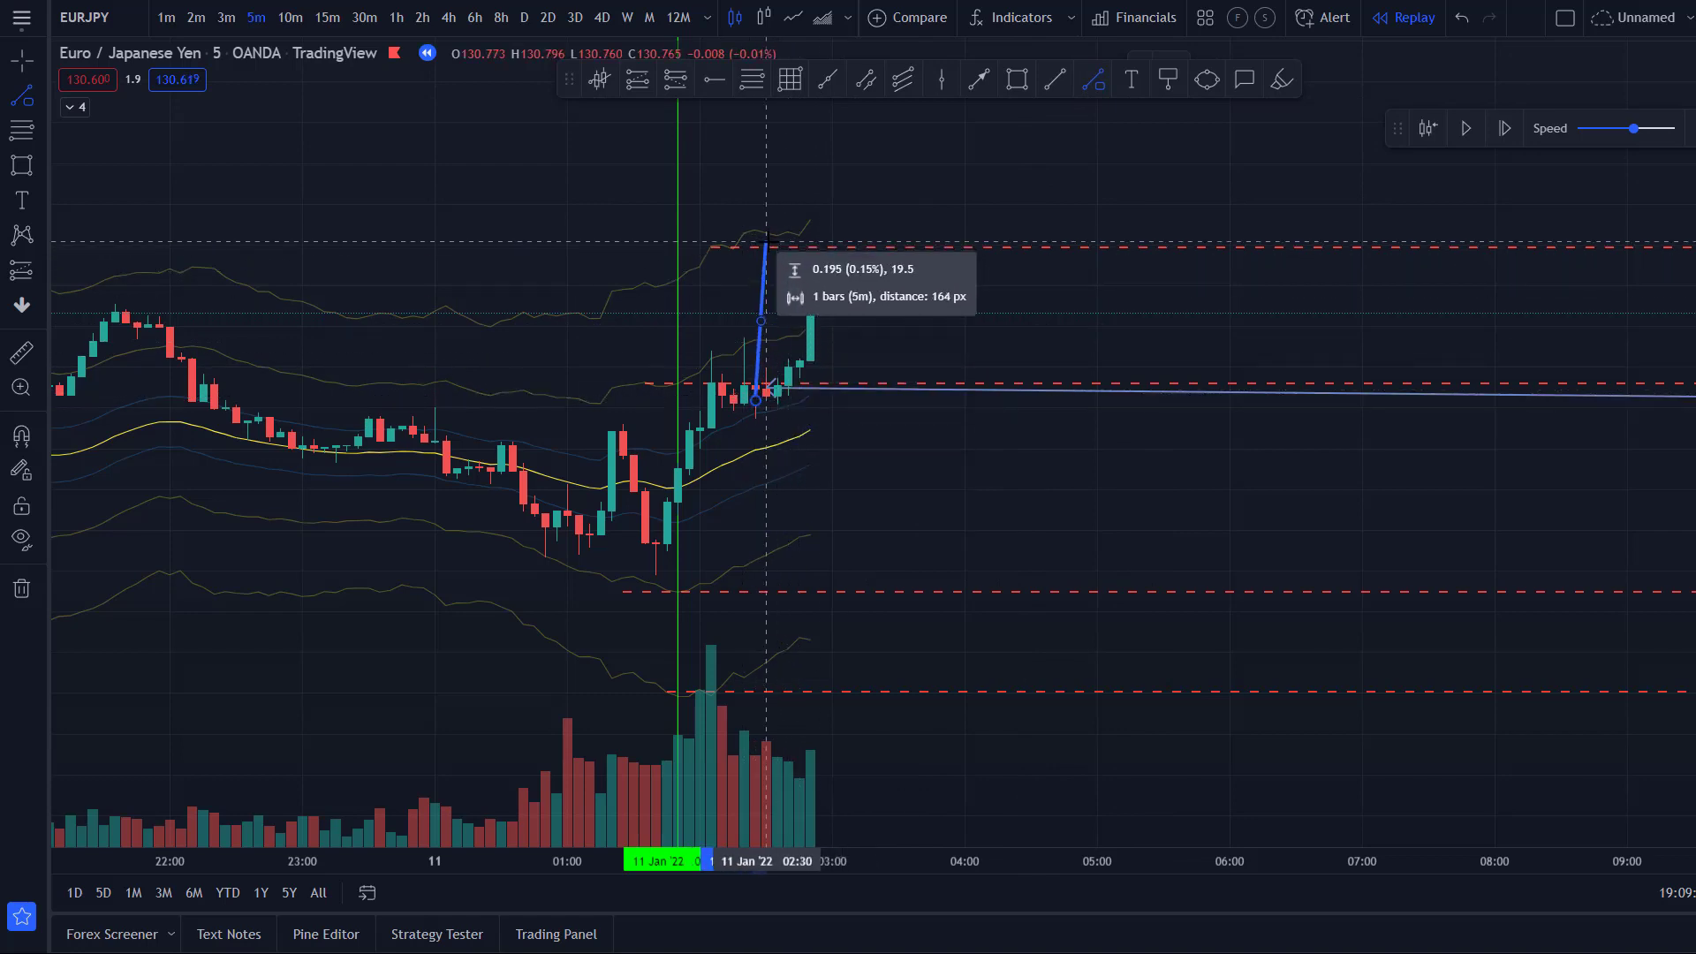
{"action": "left_click", "coordinate": [766, 244]}
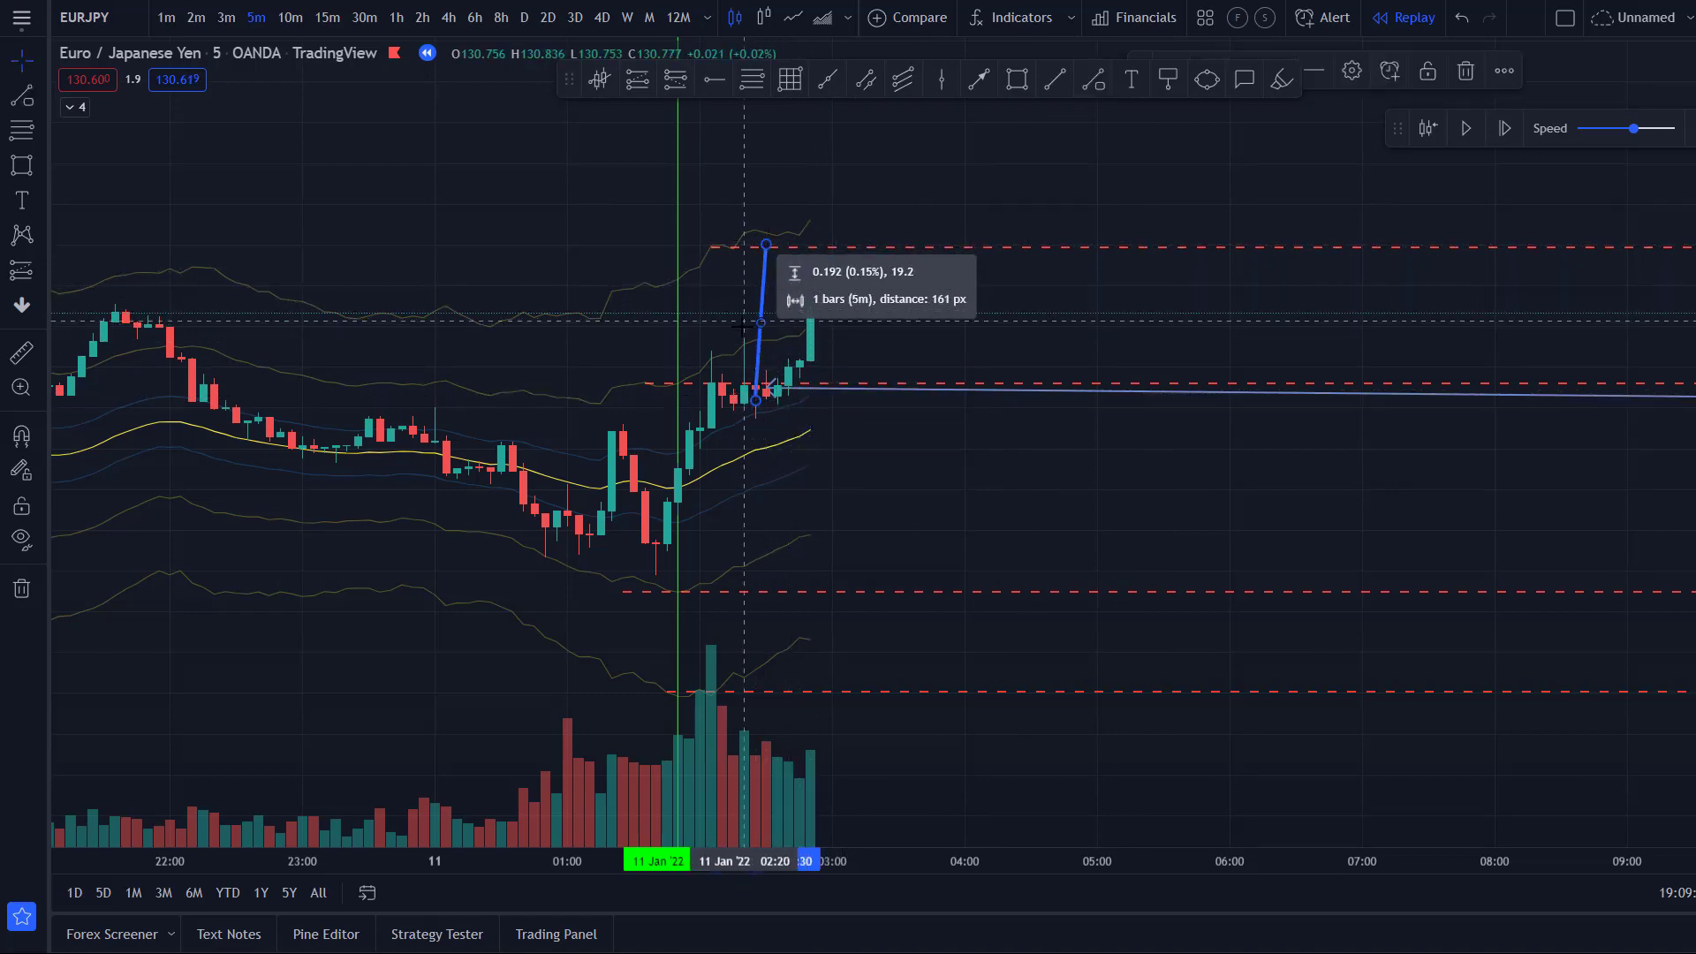
{"action": "key", "text": "Delete"}
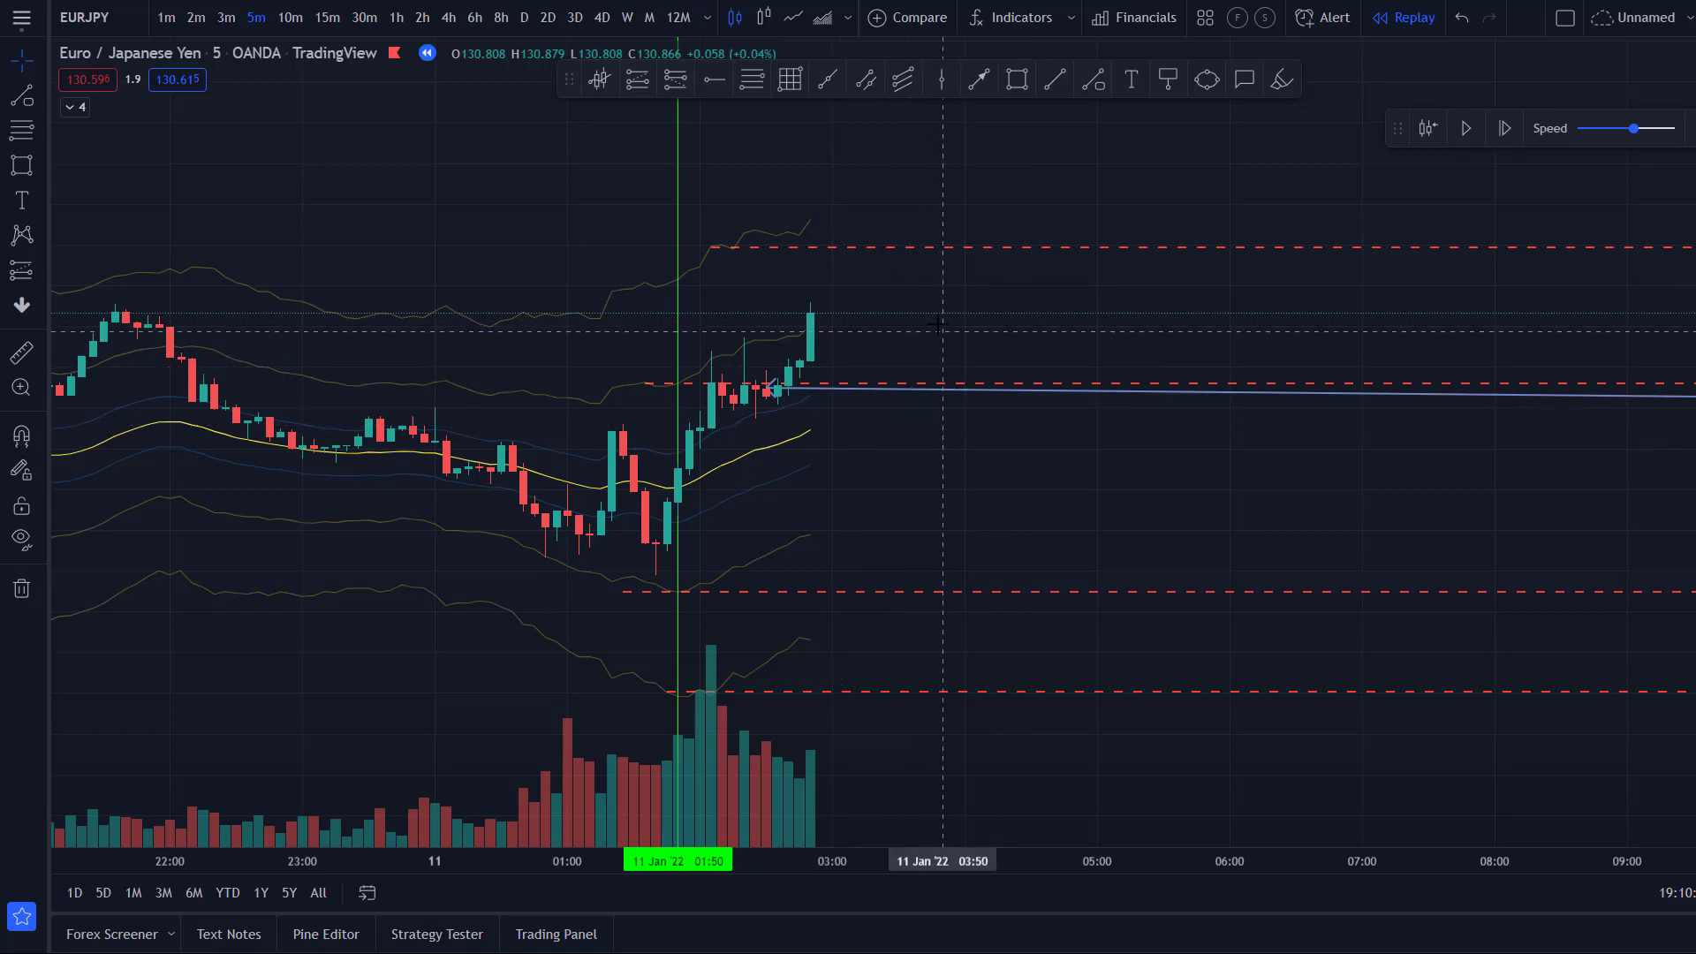
- Draw a second arrow from 11 Jan '22 04:15 to the outer upper band's level at 03:00 and shift its head to 03:30 below the ray
{"action": "left_click", "coordinate": [977, 80]}
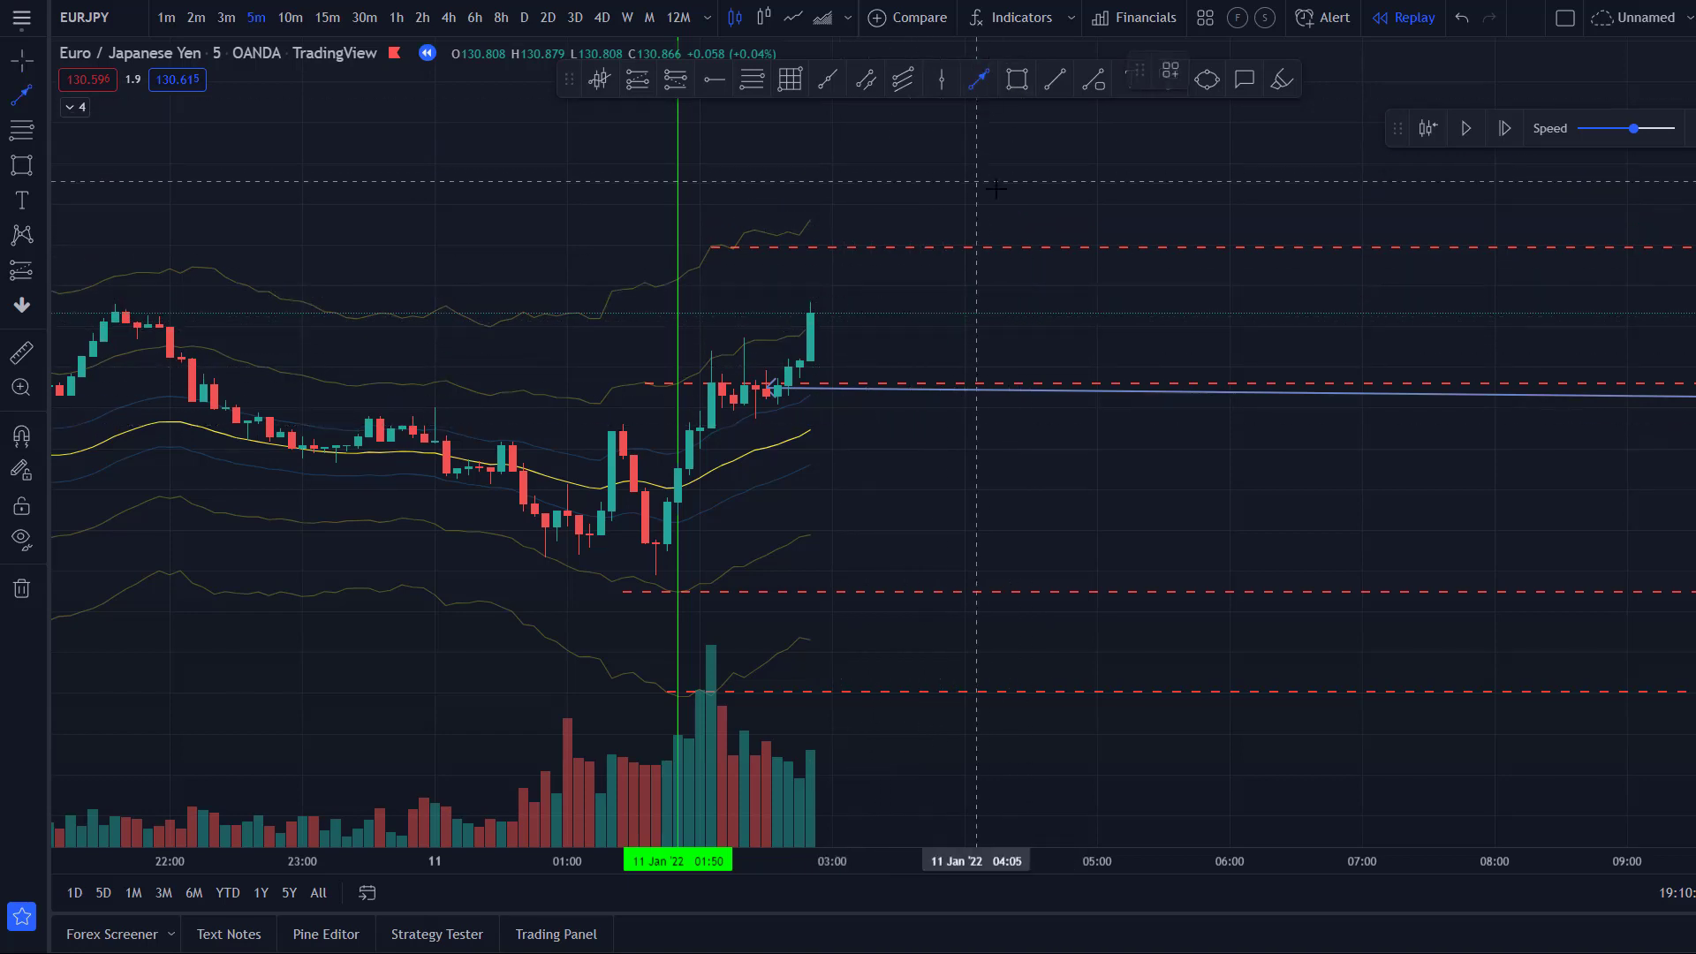
{"action": "left_click", "coordinate": [998, 189]}
{"action": "left_click", "coordinate": [833, 217]}
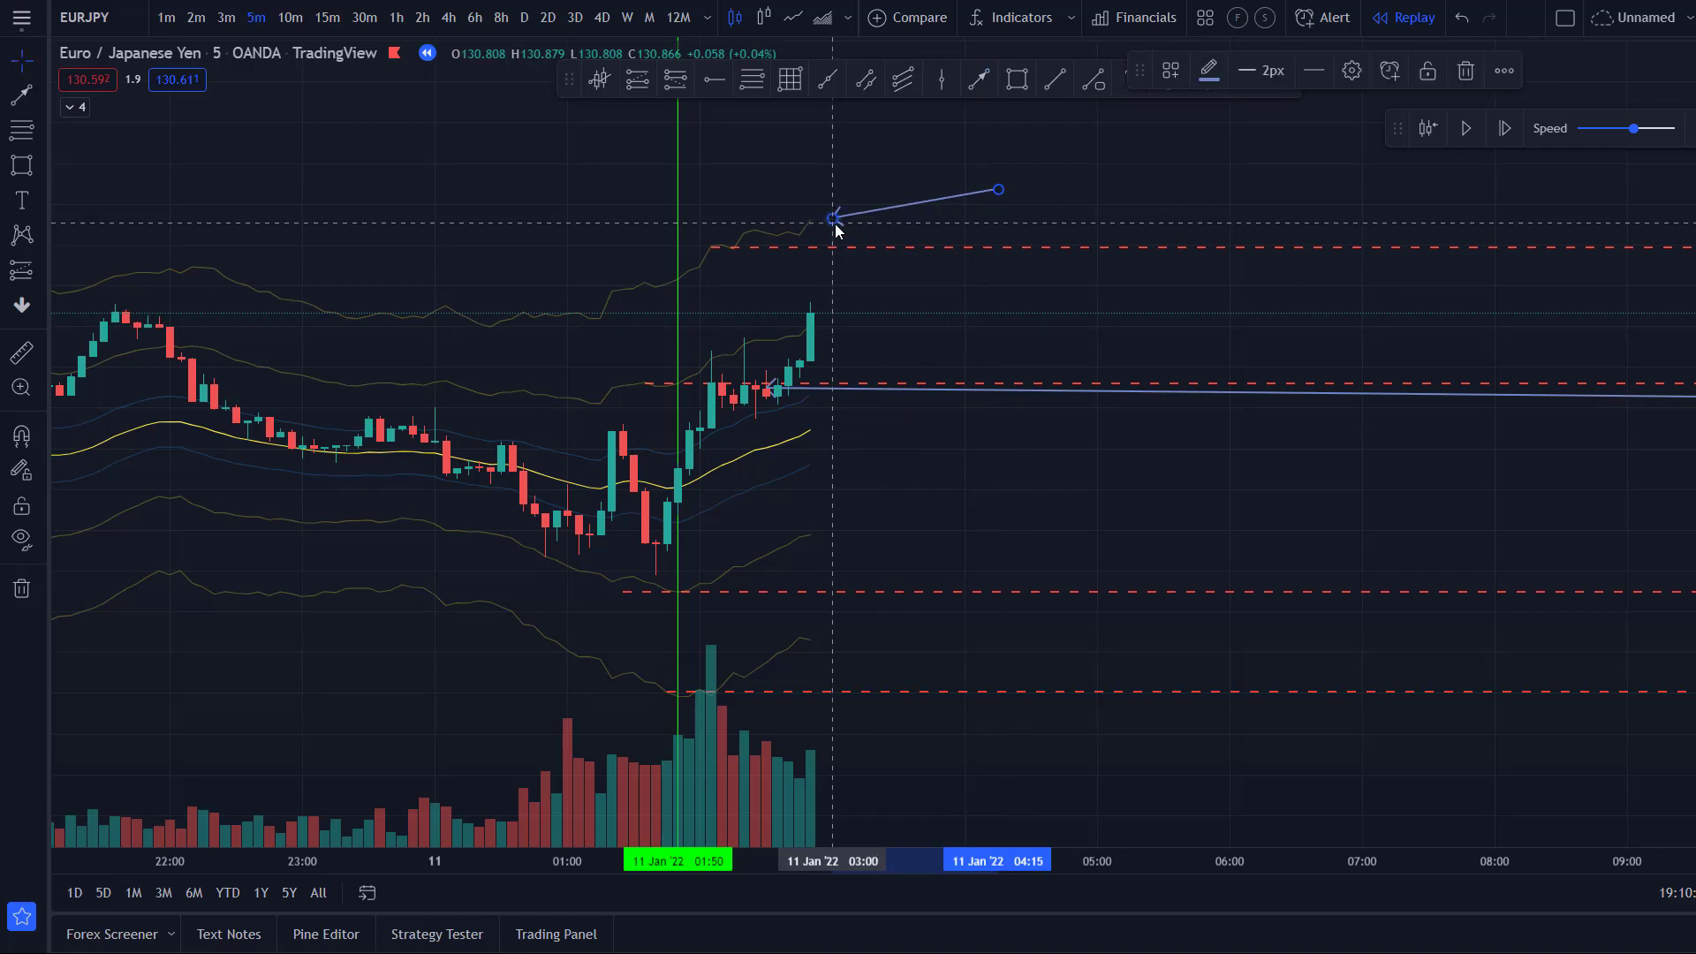
{"action": "left_click_drag", "start_coordinate": [835, 225], "coordinate": [899, 277]}
{"action": "scroll", "coordinate": [1189, 343], "scroll_direction": "up", "scroll_amount": 2}
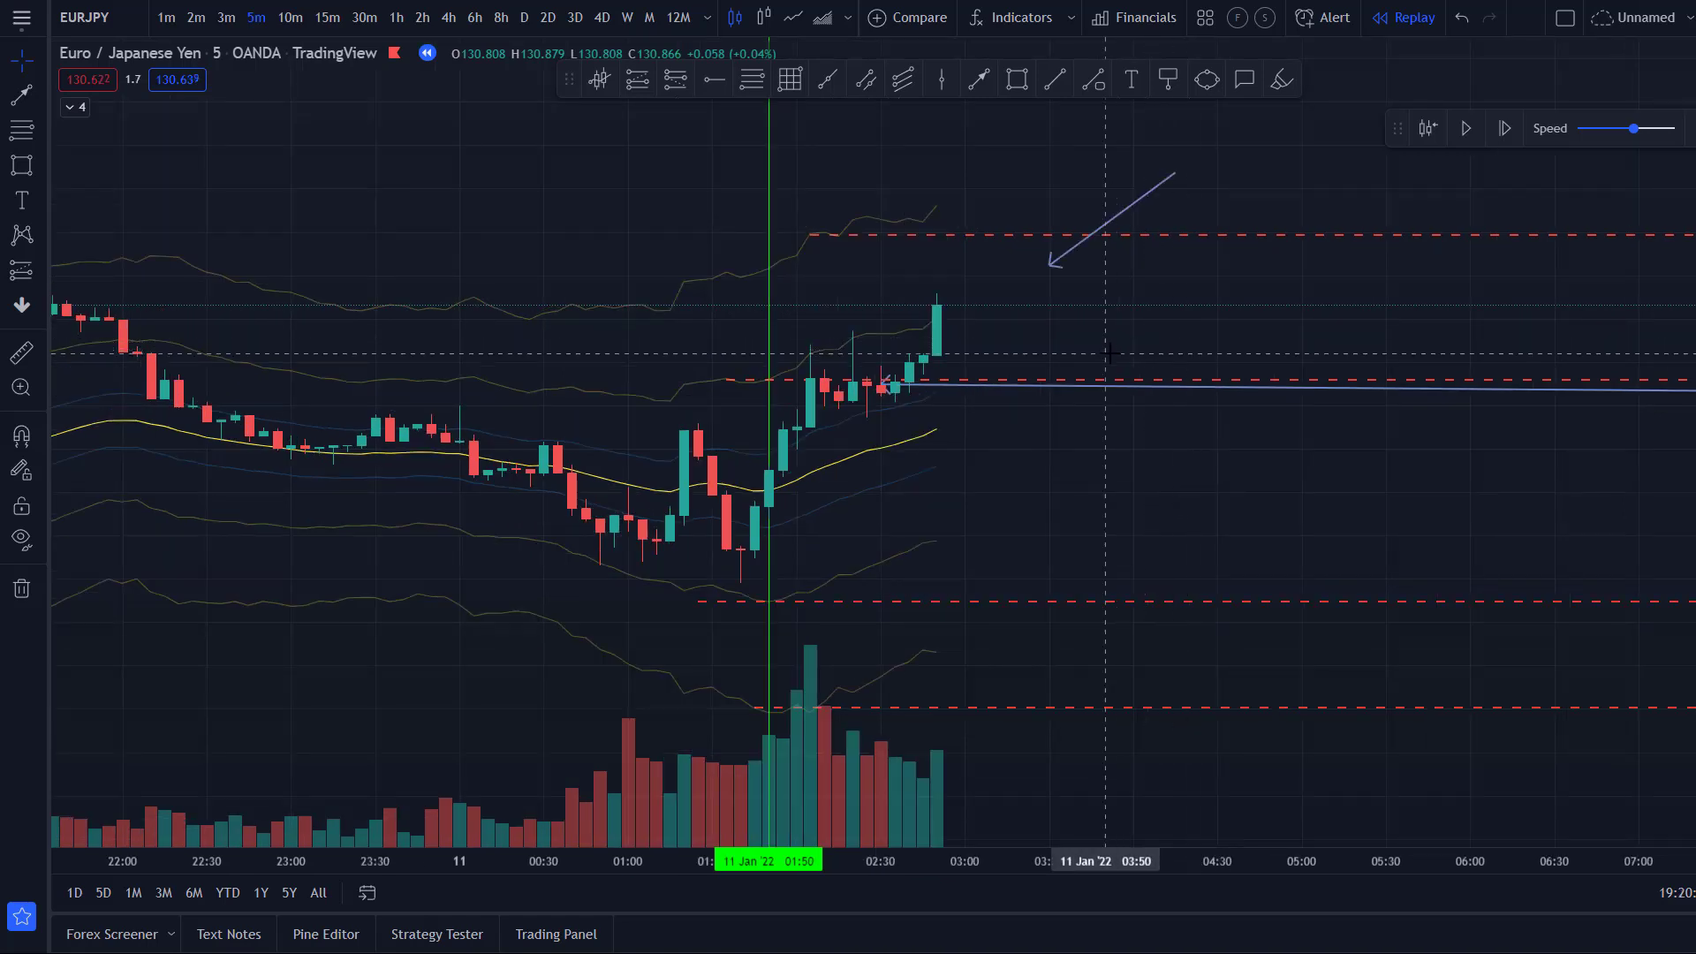
{"action": "left_click", "coordinate": [1052, 266]}
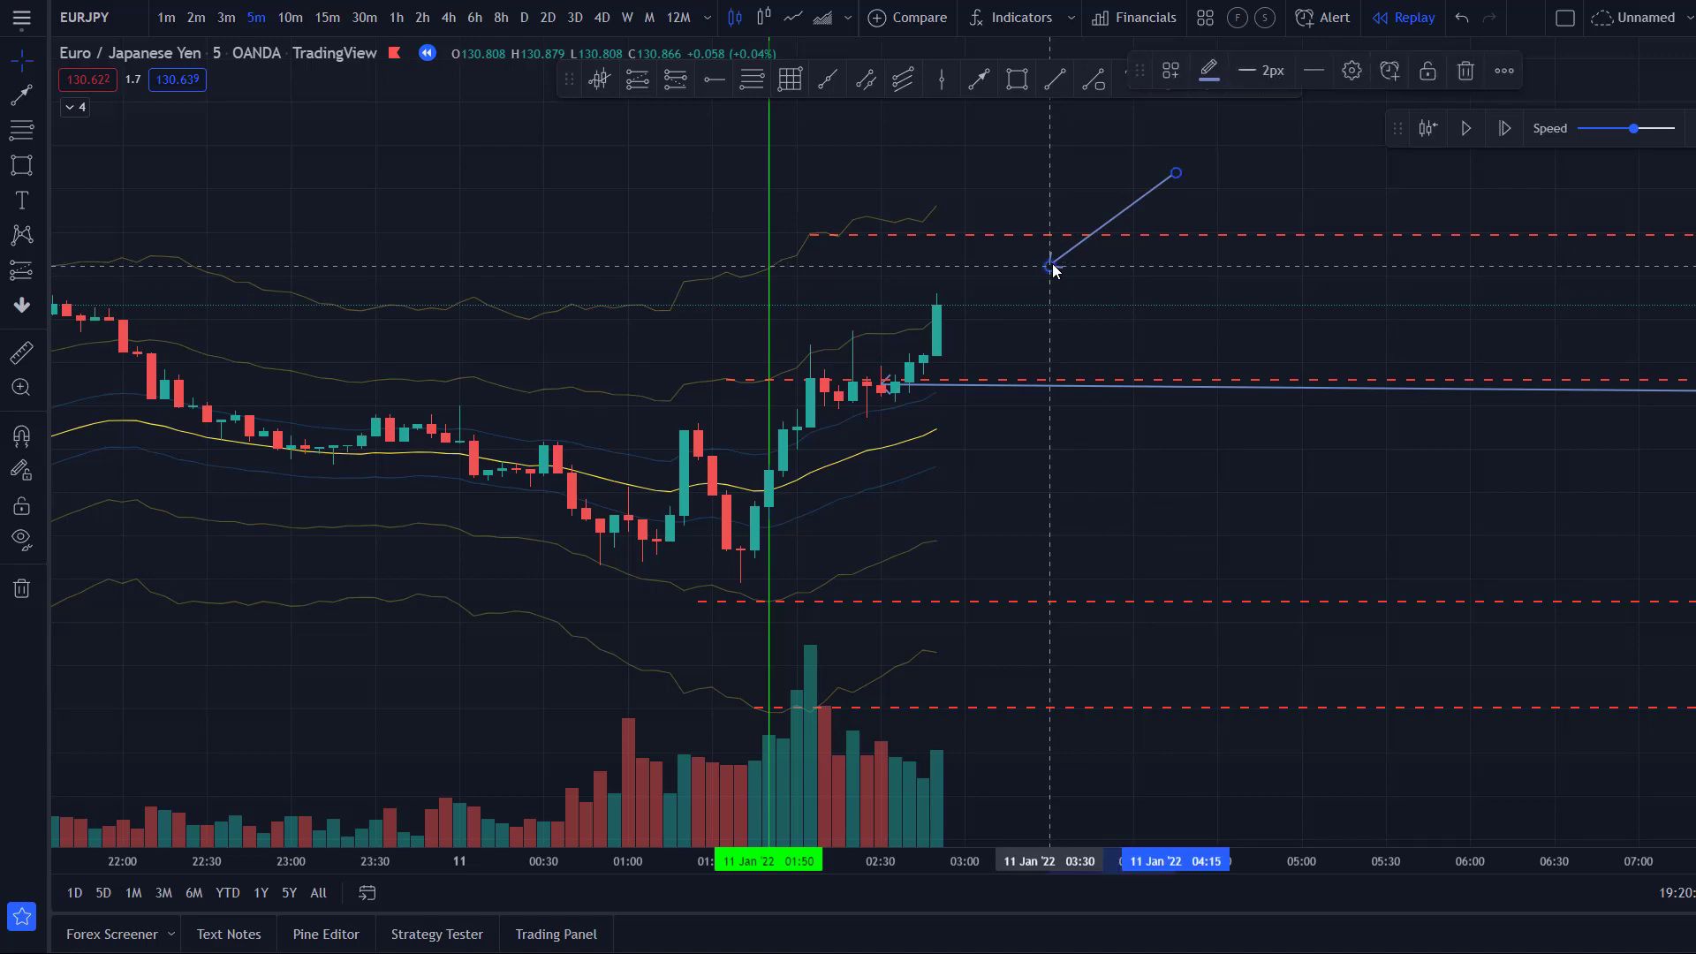
- Point the second arrow's head at the latest candle and the outer upper band, return it to 03:30, and replay the bars up to 03:00
{"action": "left_click_drag", "start_coordinate": [1051, 266], "coordinate": [947, 302]}
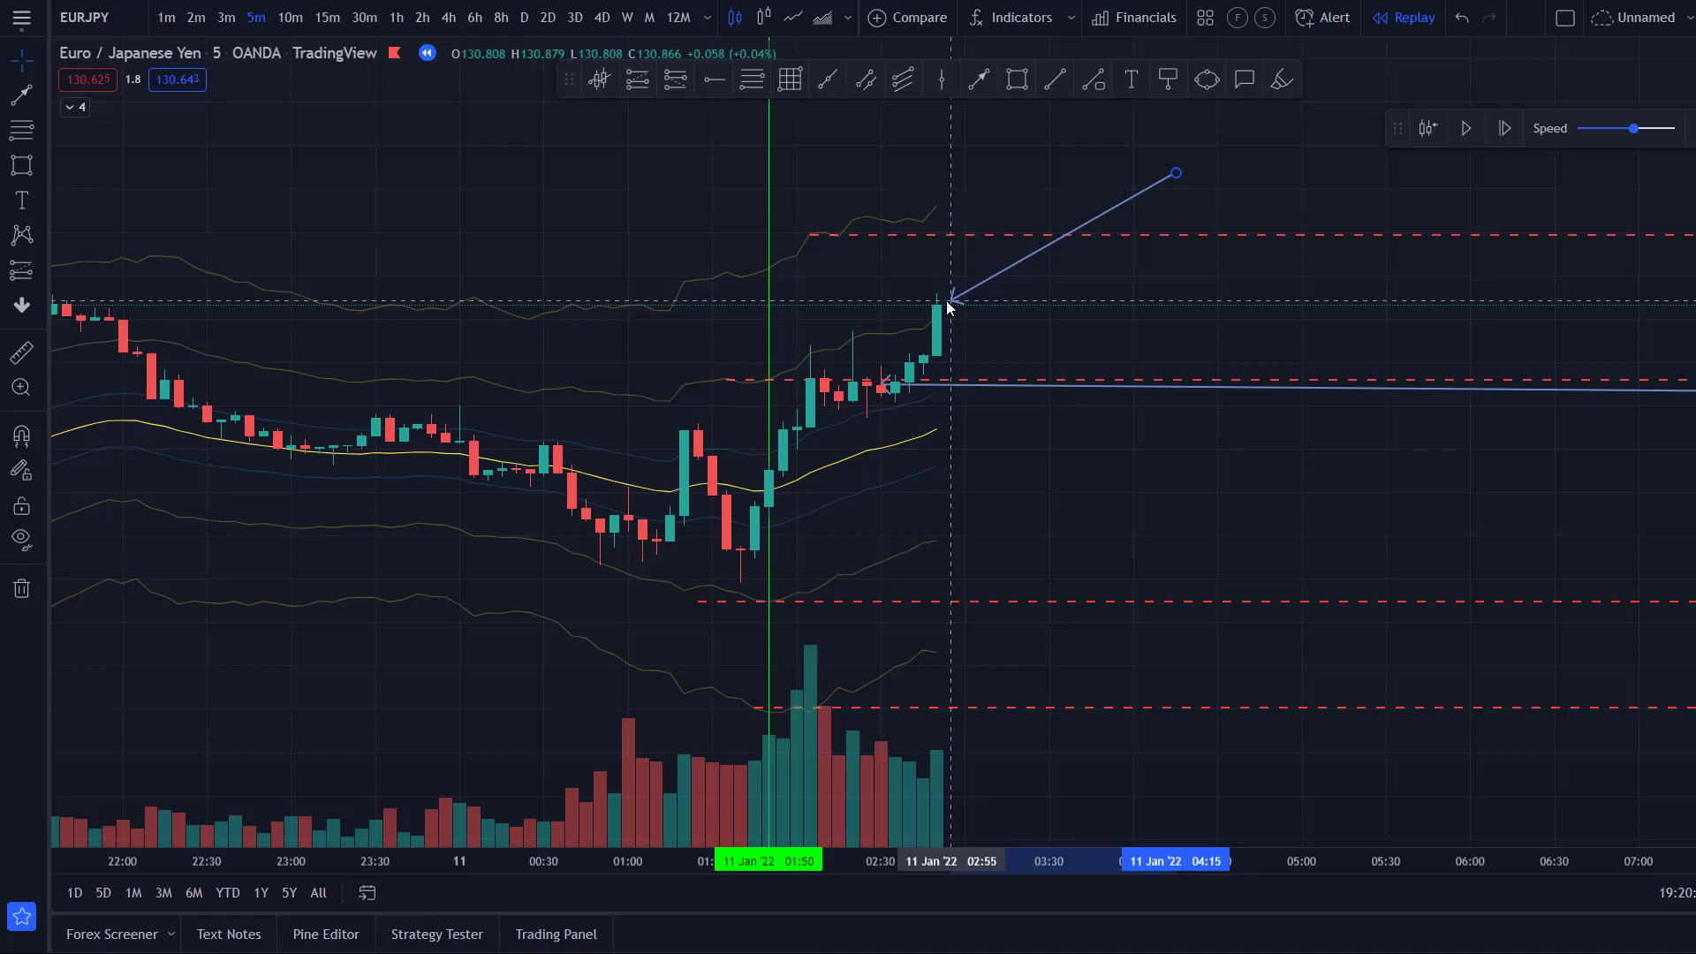
{"action": "left_click_drag", "start_coordinate": [948, 301], "coordinate": [955, 231]}
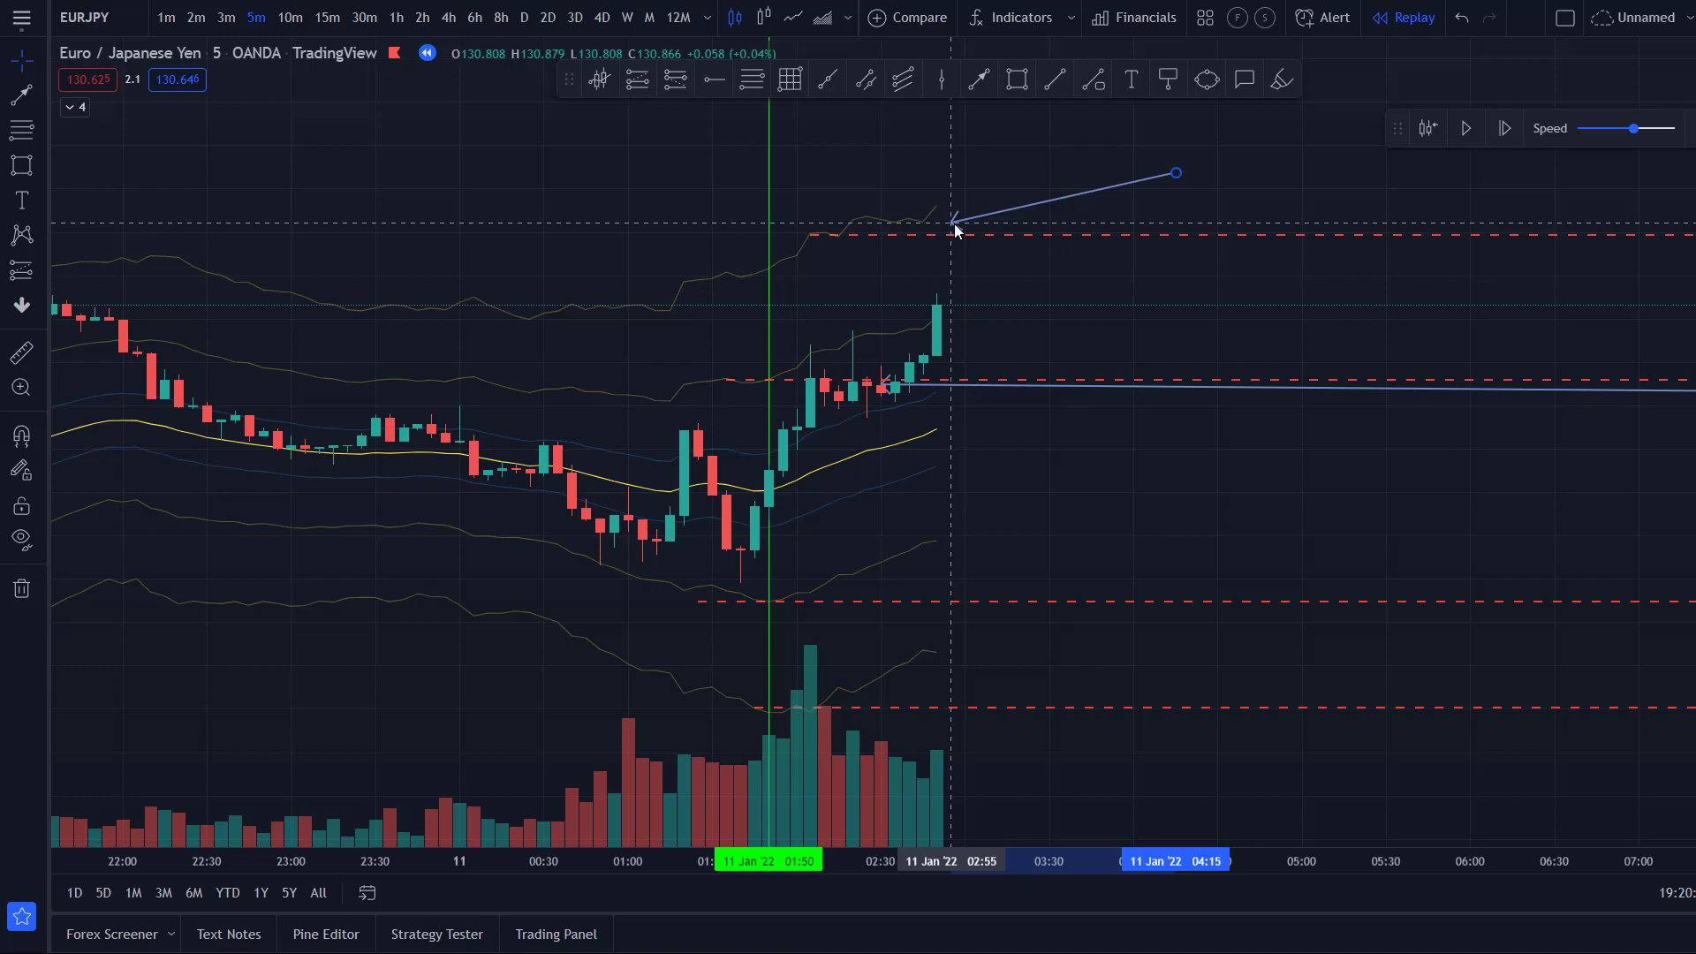
{"action": "left_click_drag", "start_coordinate": [956, 230], "coordinate": [1051, 216]}
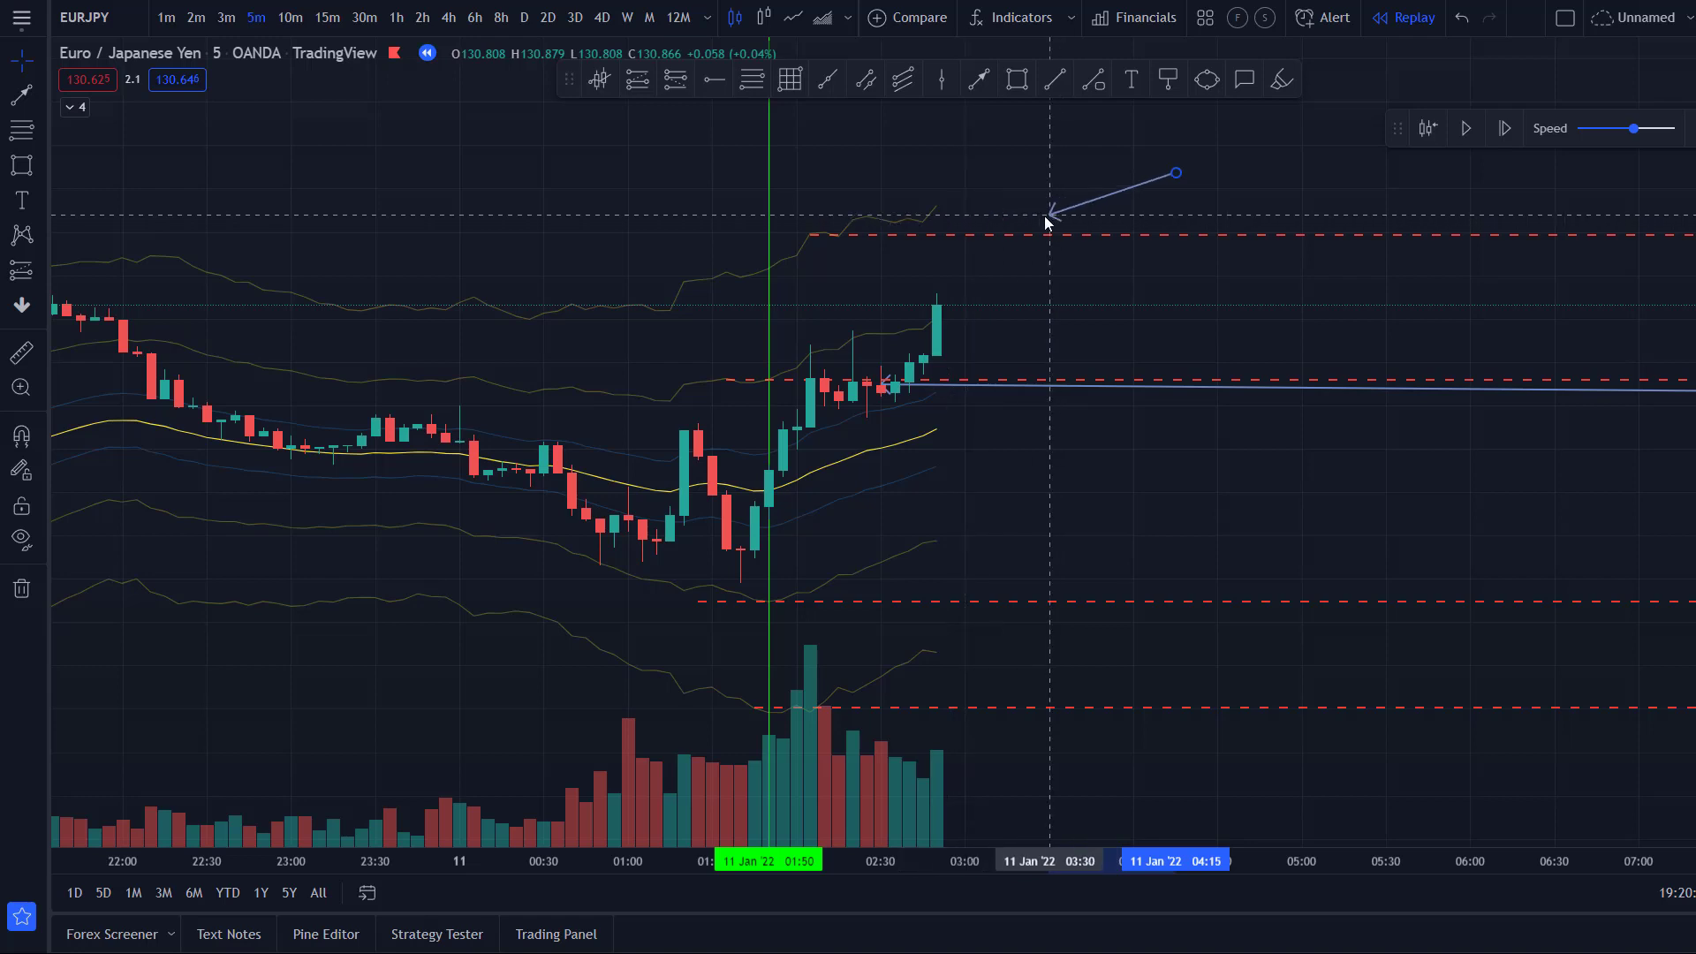
{"action": "left_click", "coordinate": [1504, 129]}
{"action": "left_click", "coordinate": [1504, 129]}
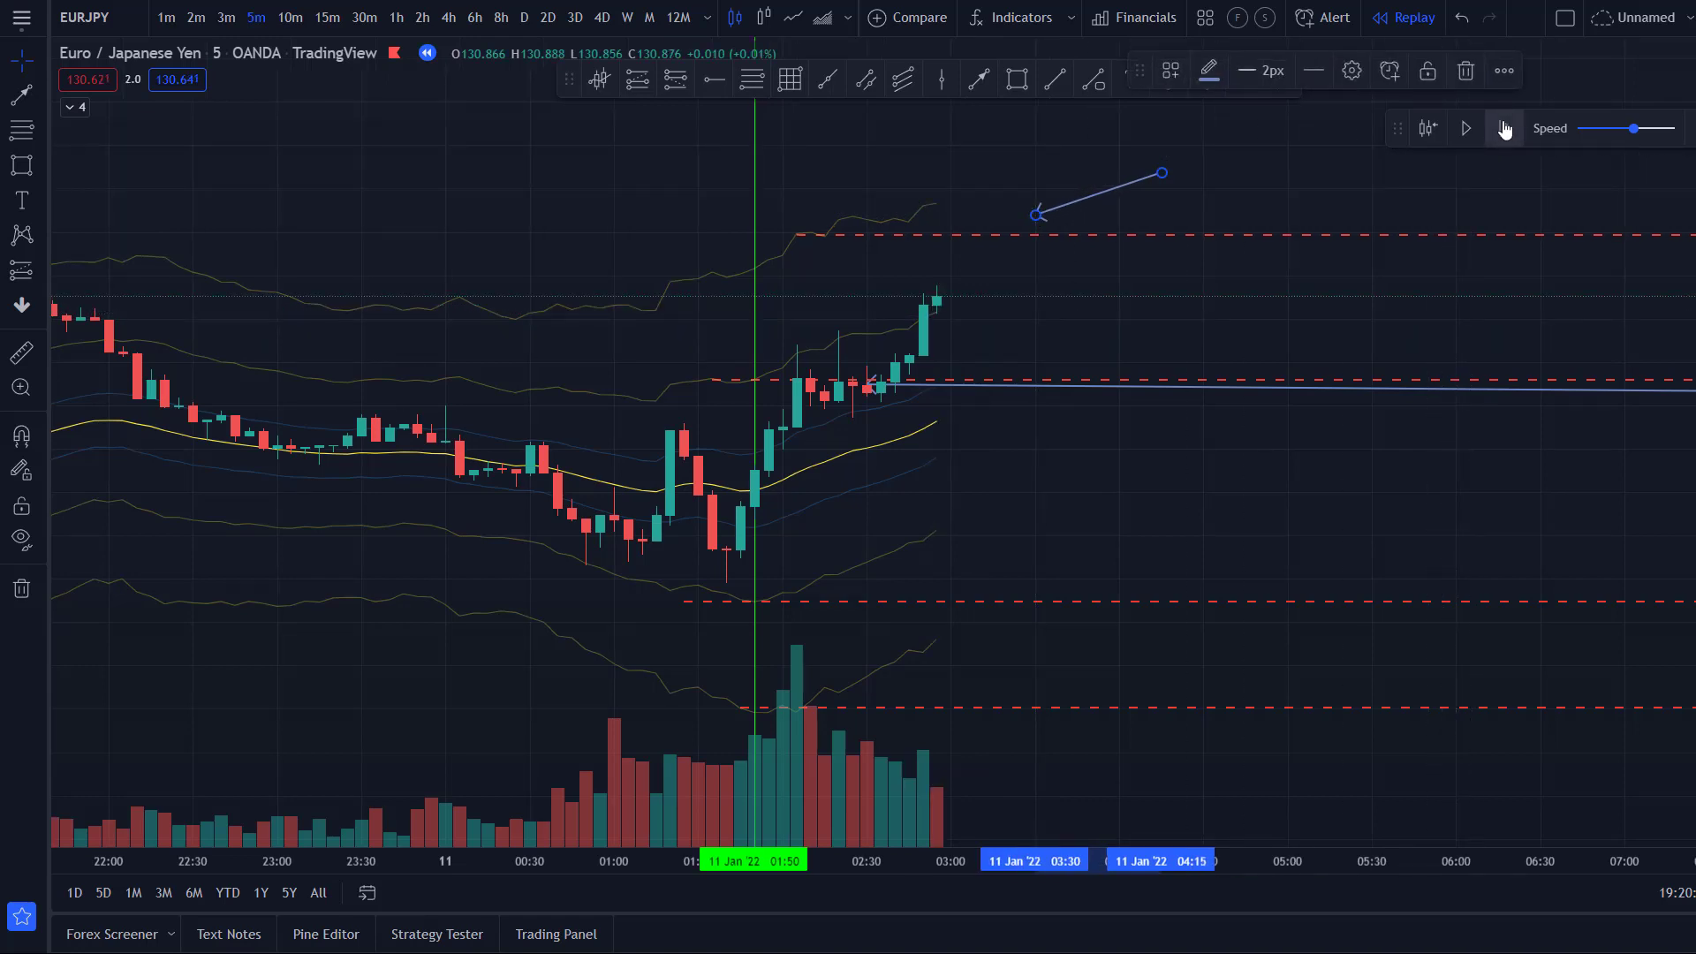
{"action": "left_click", "coordinate": [1504, 129]}
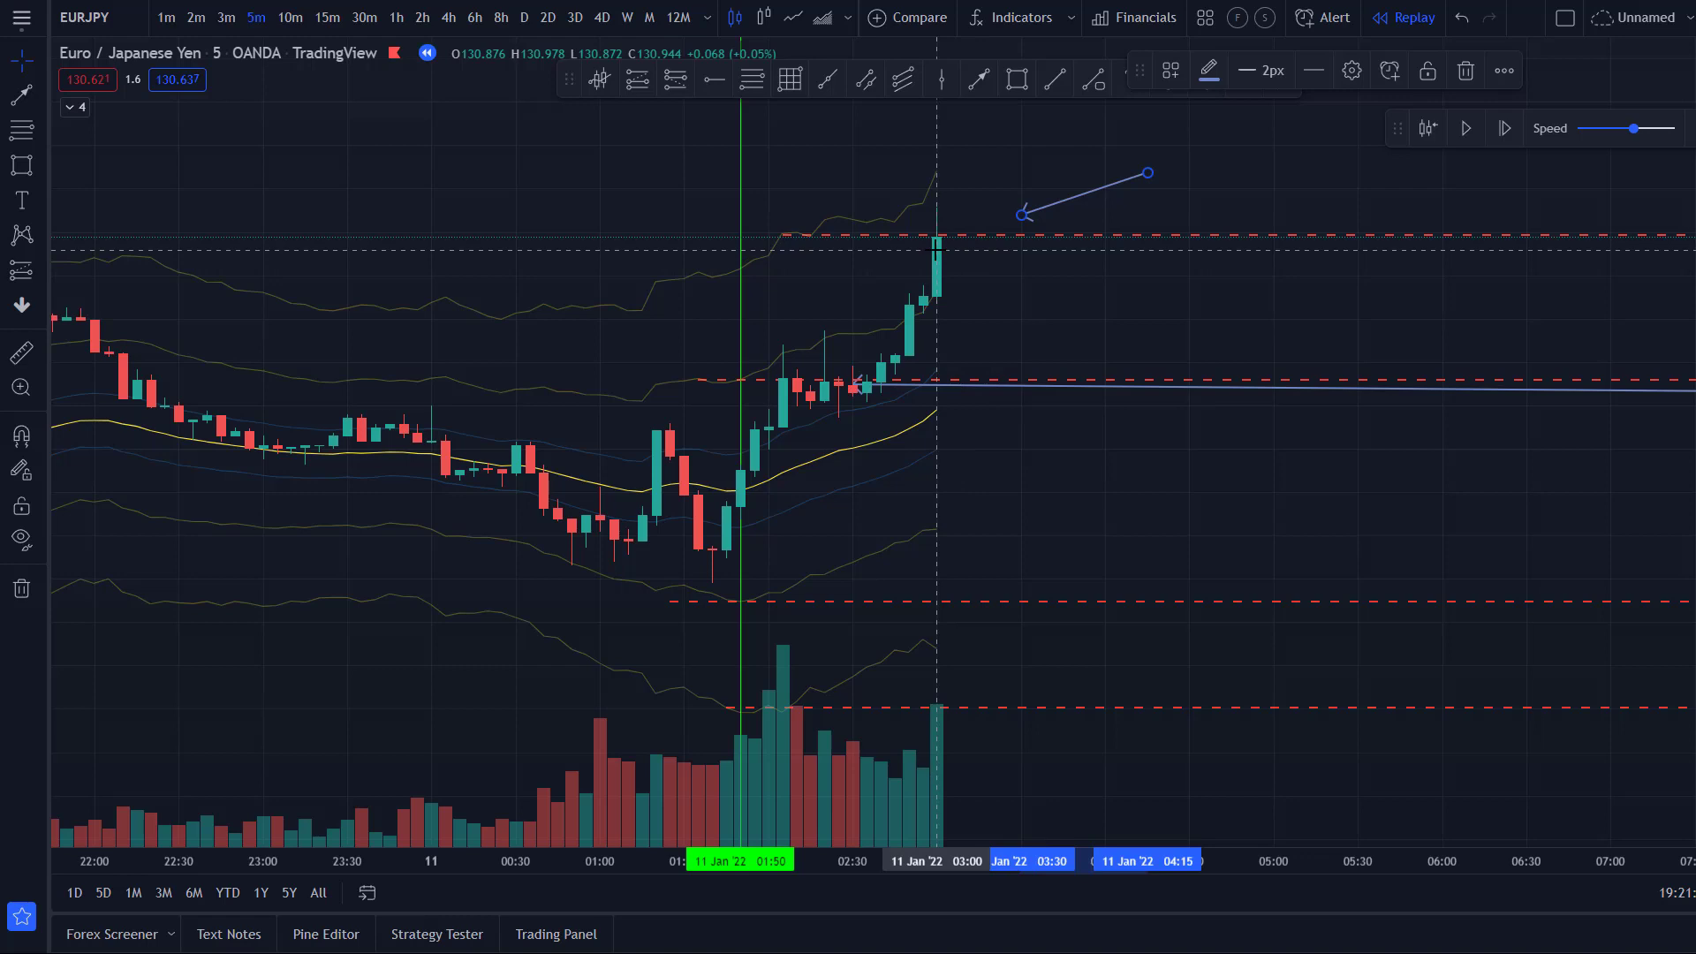
- Point the arrow's head at the 02:10 candles and the risen outer band at 03:15, and add a horizontal ray there starting at 02:45
{"action": "left_click_drag", "start_coordinate": [937, 250], "coordinate": [919, 298]}
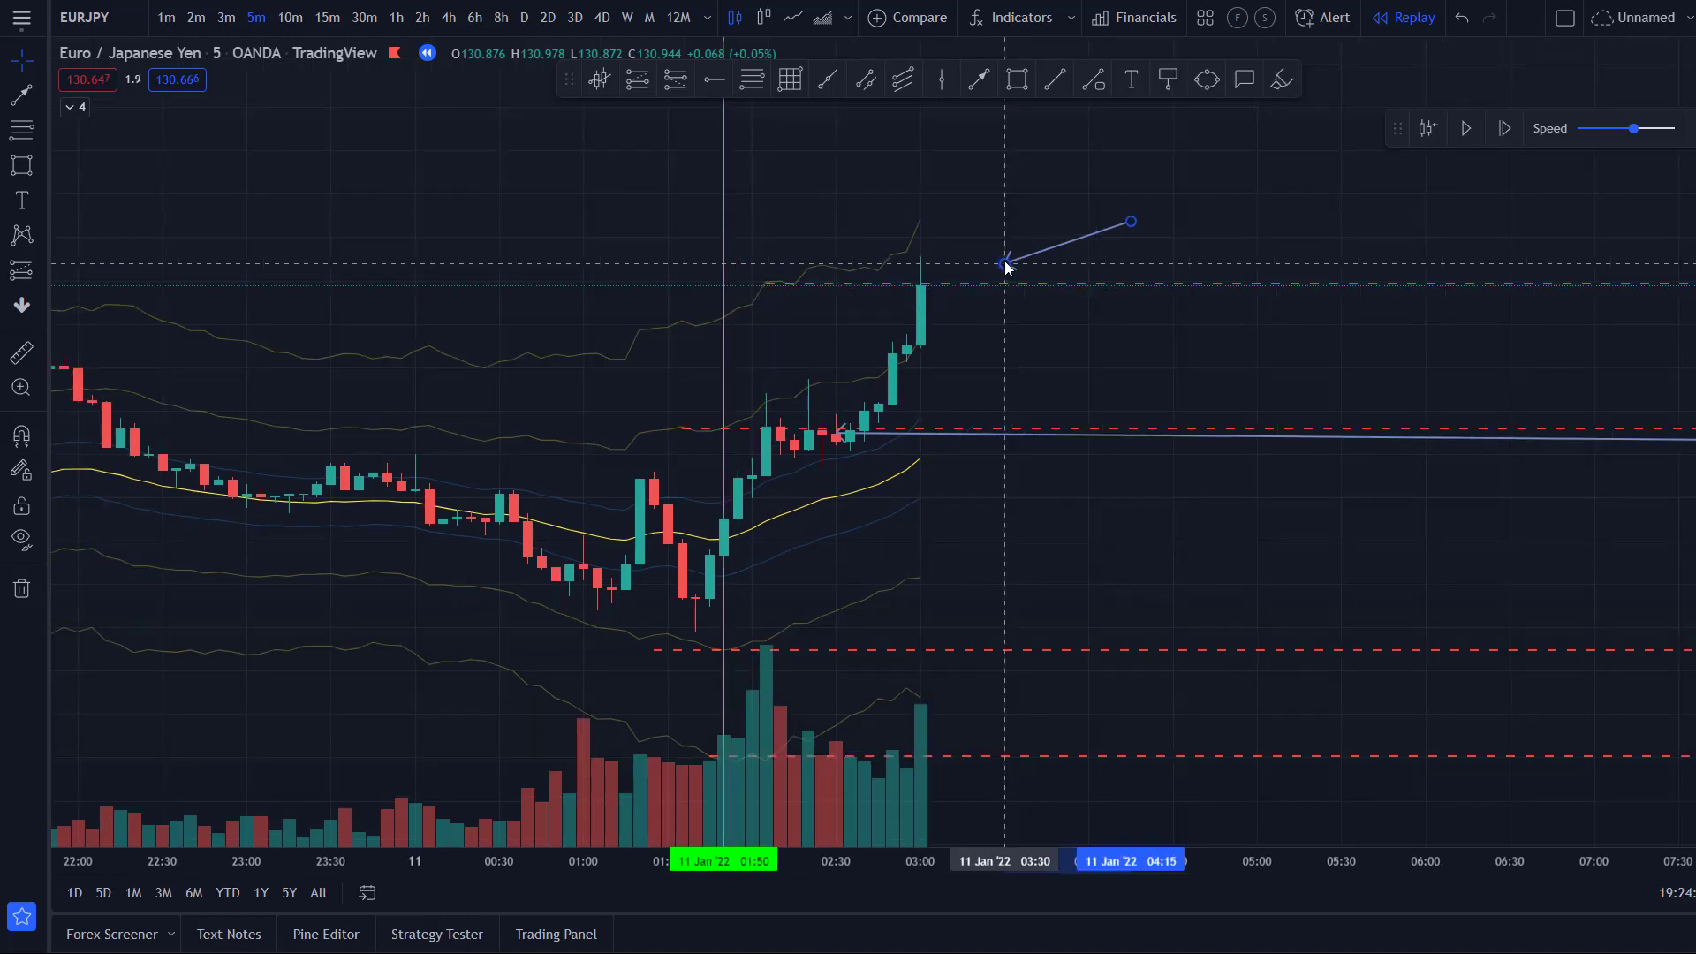
{"action": "mouse_move", "coordinate": [1003, 265]}
{"action": "left_mouse_down"}
{"action": "mouse_move", "coordinate": [1005, 300]}
{"action": "mouse_move", "coordinate": [1174, 353]}
{"action": "mouse_move", "coordinate": [866, 384]}
{"action": "mouse_move", "coordinate": [768, 494]}
{"action": "mouse_move", "coordinate": [861, 432]}
{"action": "mouse_move", "coordinate": [977, 292]}
{"action": "mouse_move", "coordinate": [938, 279]}
{"action": "mouse_move", "coordinate": [950, 246]}
{"action": "mouse_move", "coordinate": [1063, 257]}
{"action": "mouse_move", "coordinate": [978, 272]}
{"action": "left_mouse_up"}
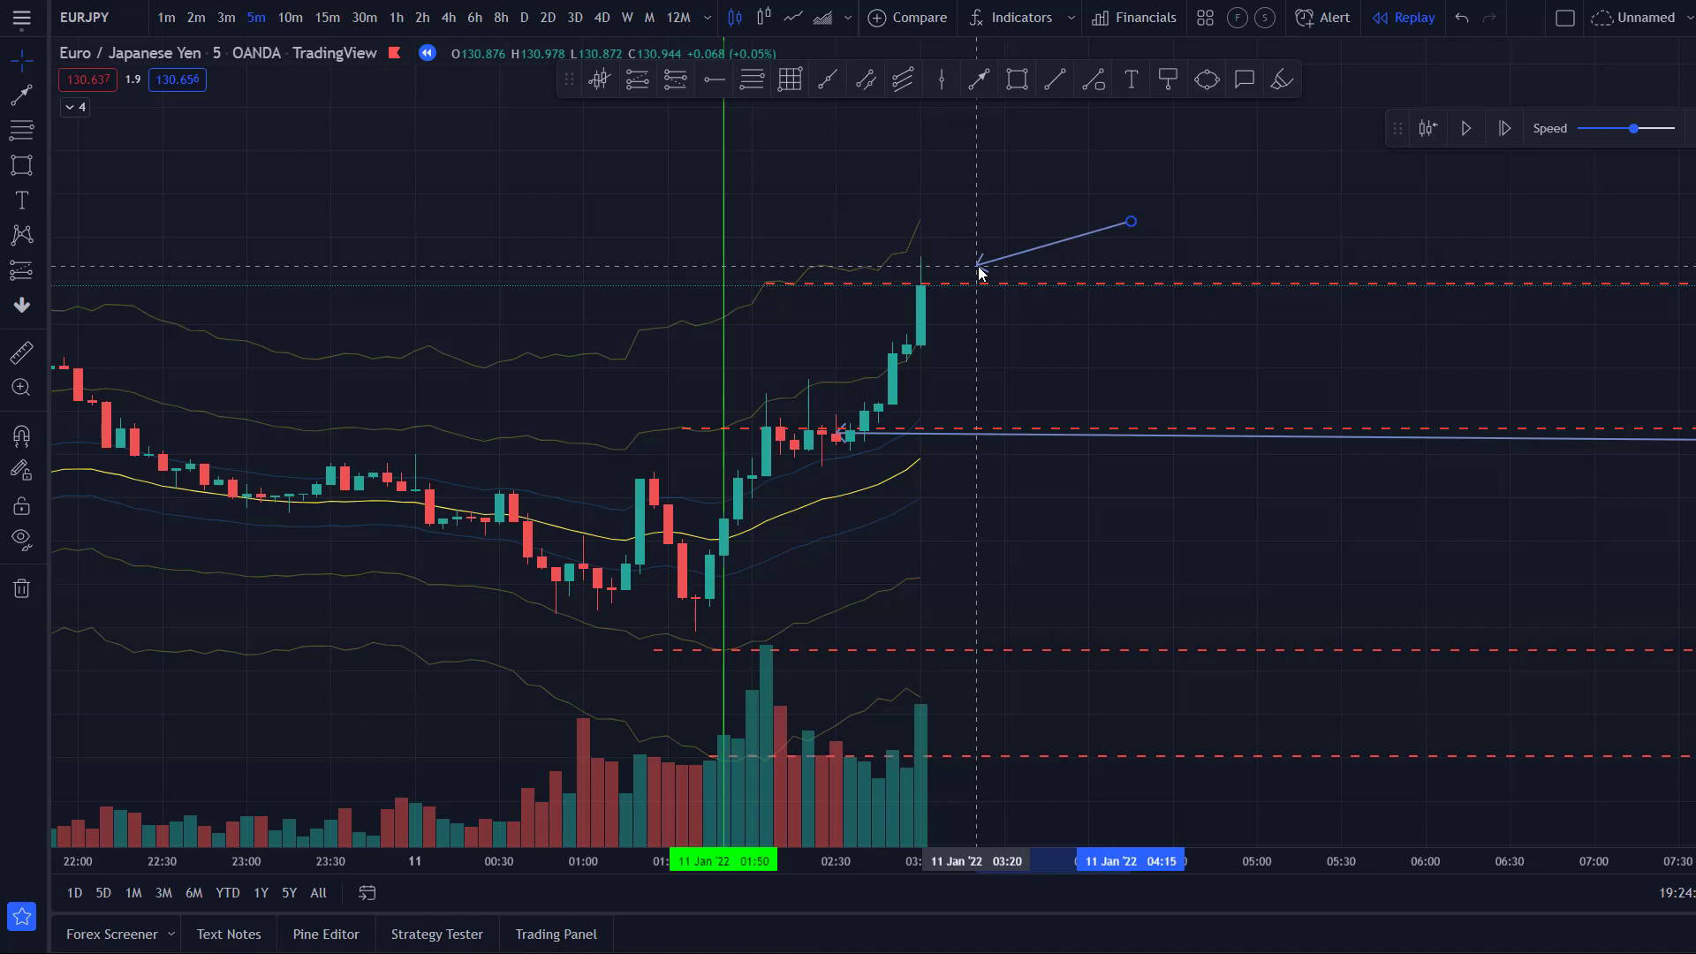
{"action": "left_click_drag", "start_coordinate": [979, 272], "coordinate": [785, 378]}
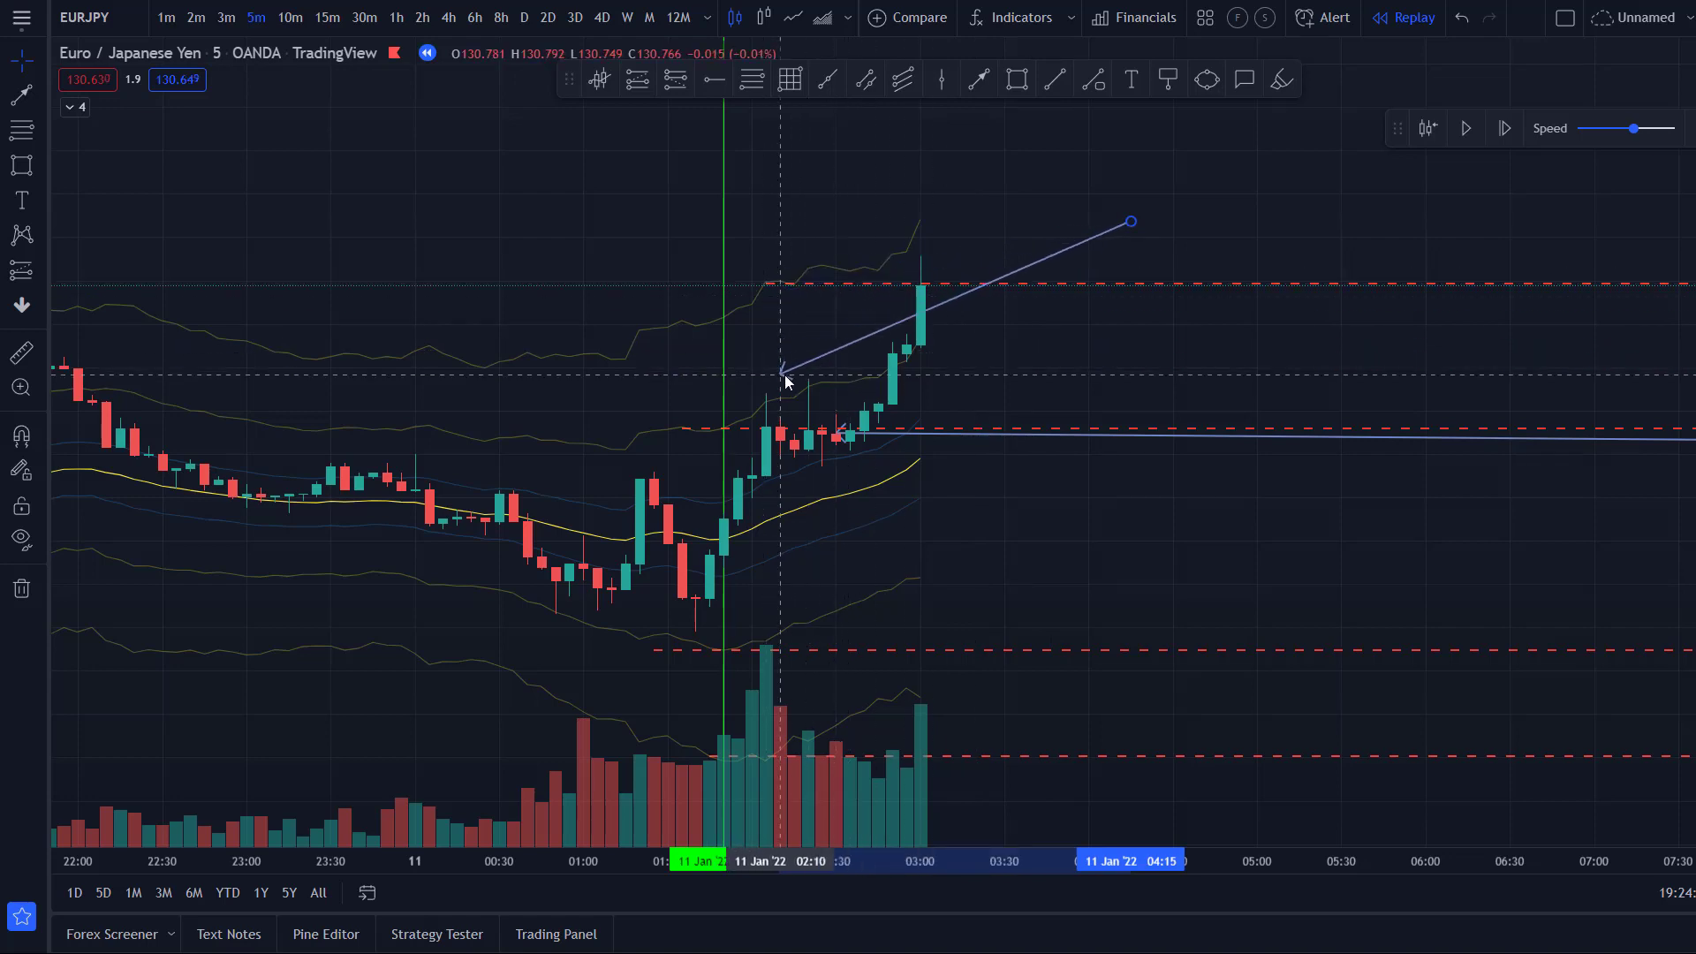
{"action": "left_click_drag", "start_coordinate": [782, 376], "coordinate": [963, 215]}
{"action": "left_click", "coordinate": [718, 78]}
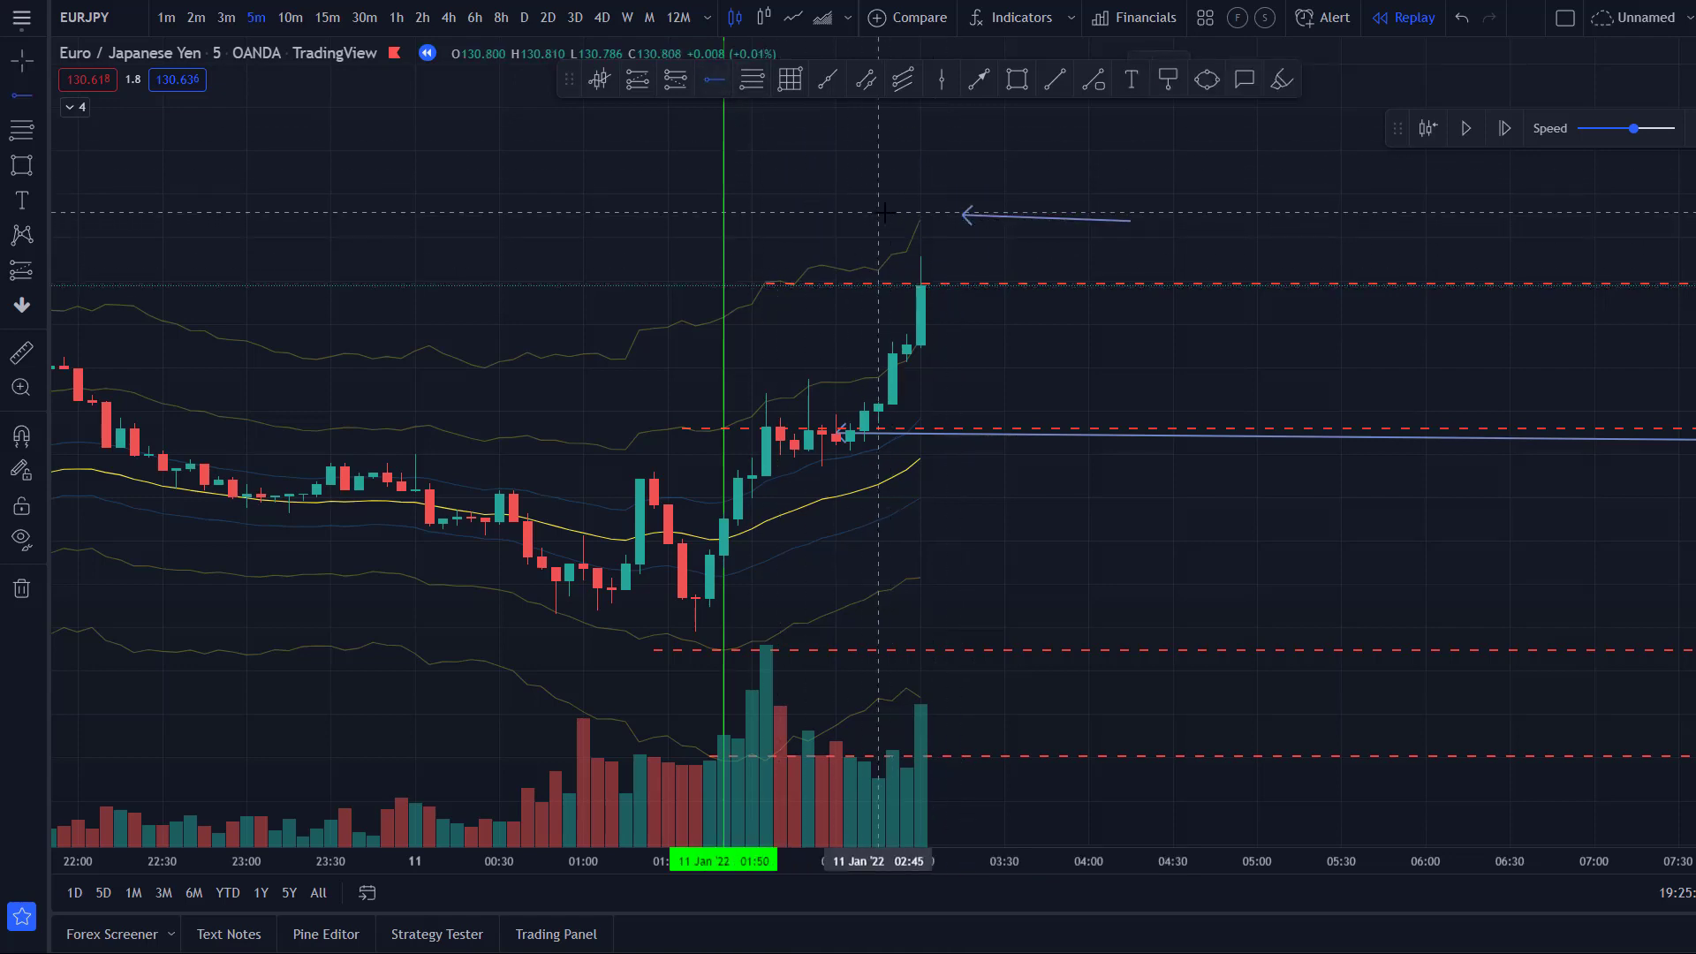
{"action": "left_click", "coordinate": [879, 217]}
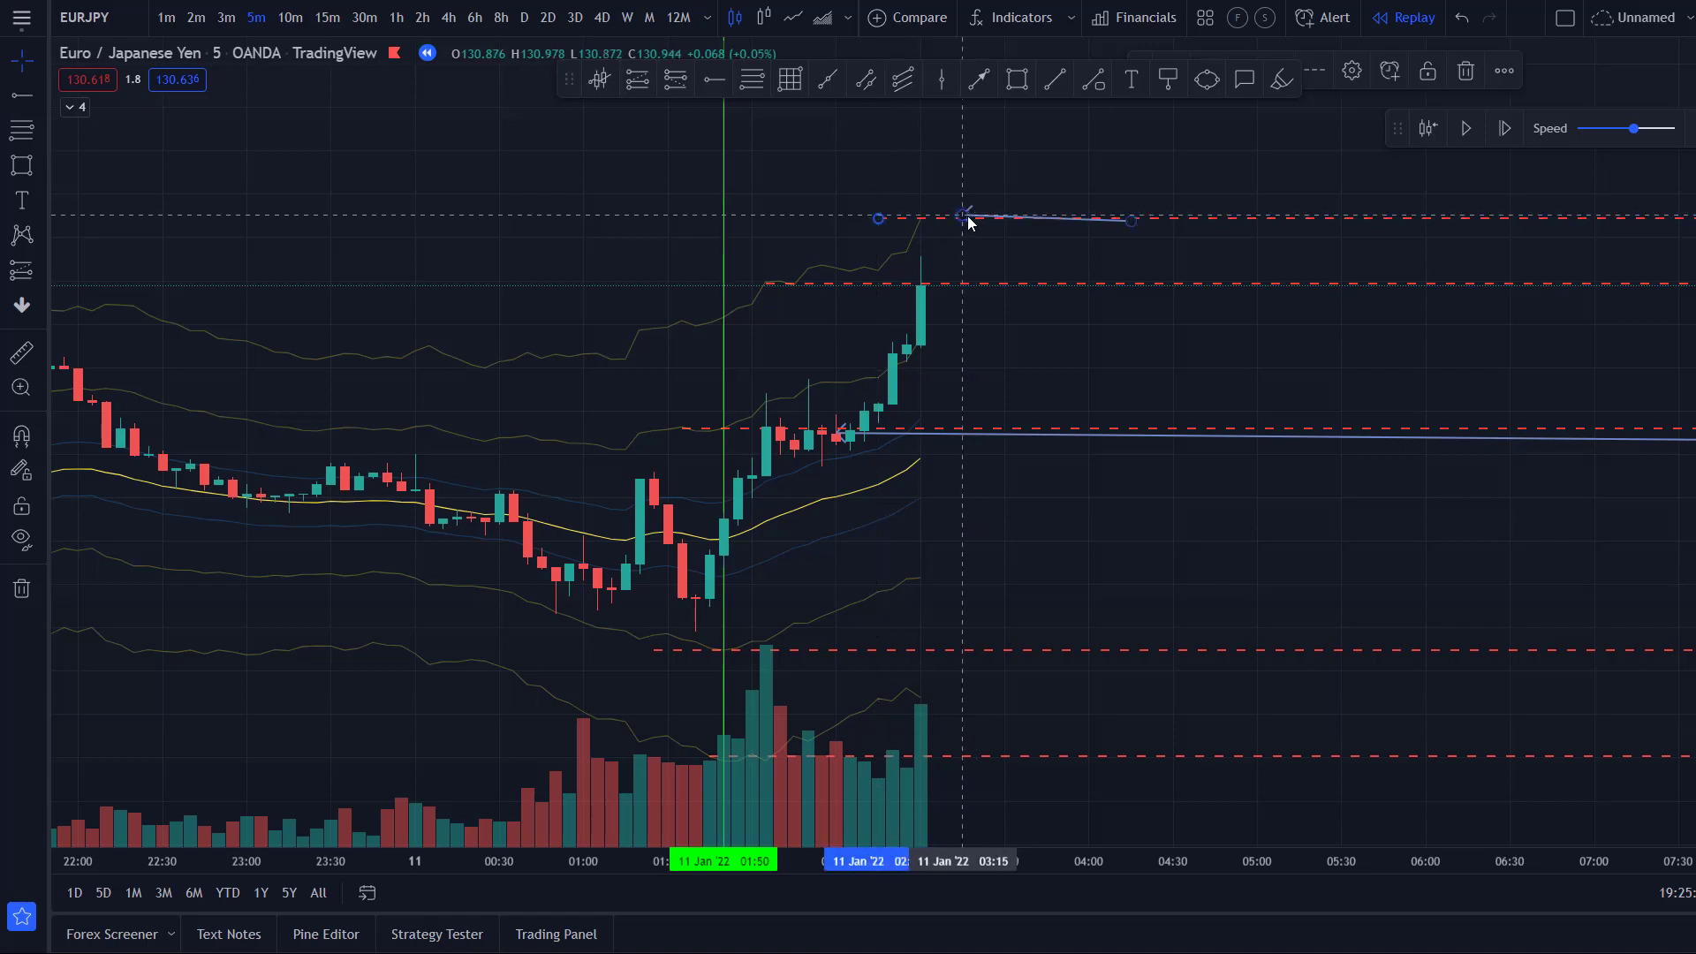
- Point the arrow's head at the outer band at 02:30, the new ray and the average line's level at 03:05, and park it at 04:40
{"action": "left_click_drag", "start_coordinate": [968, 222], "coordinate": [842, 269]}
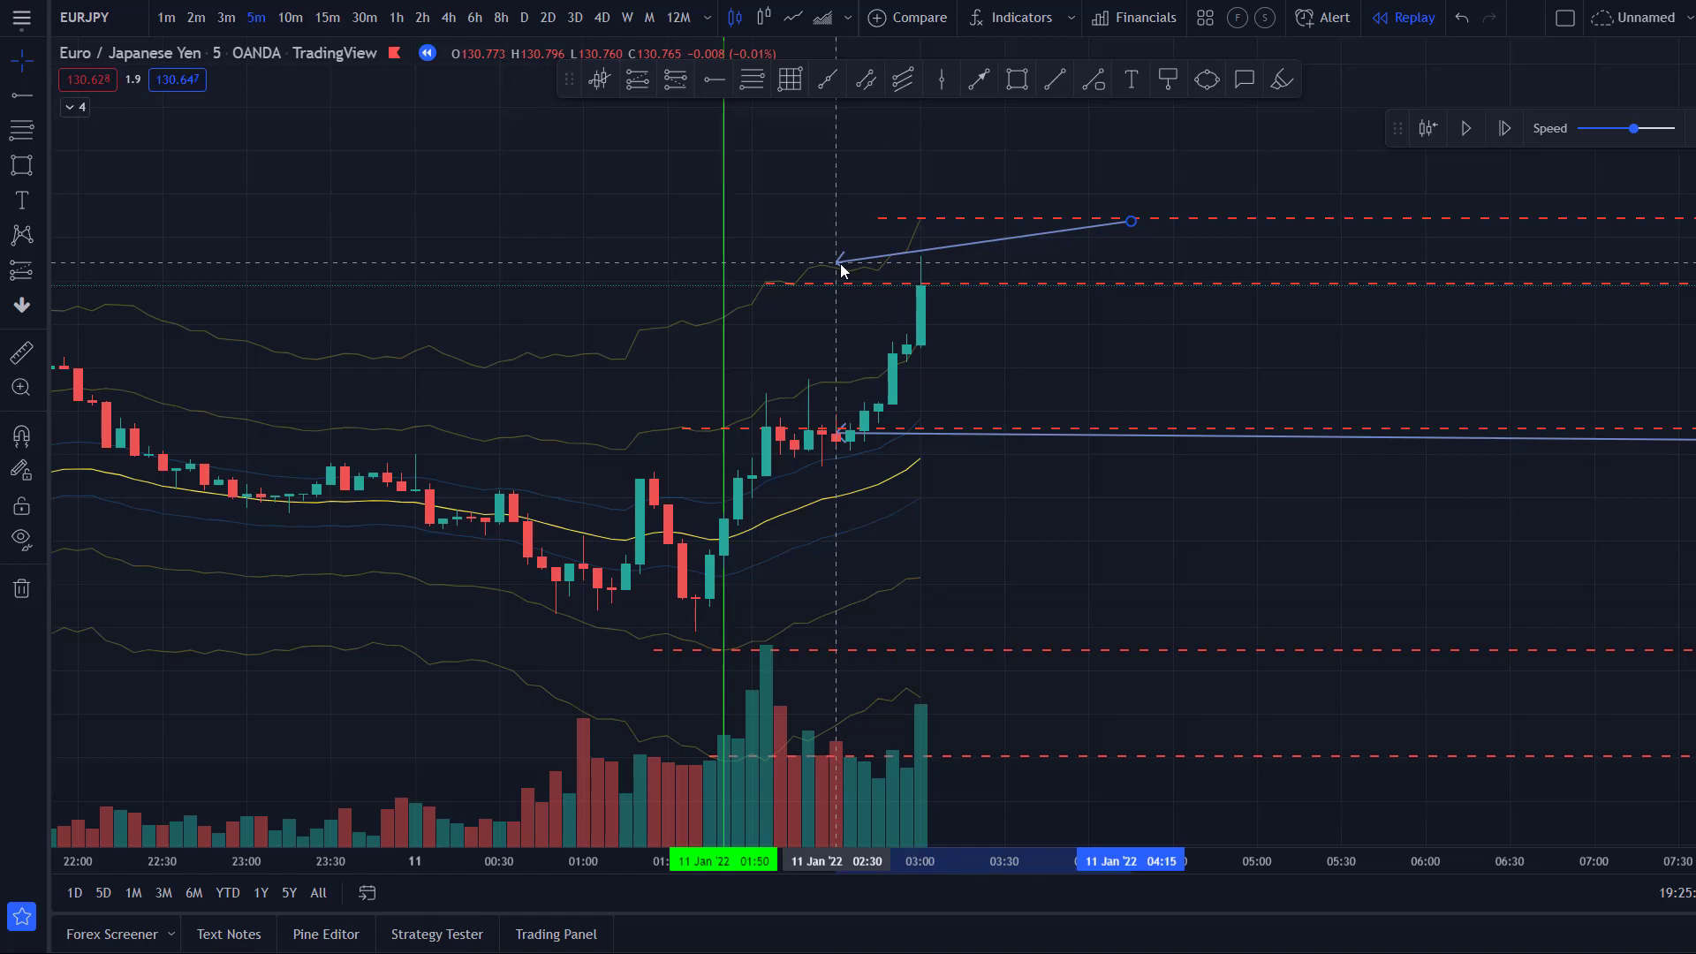
{"action": "left_click_drag", "start_coordinate": [841, 269], "coordinate": [933, 223]}
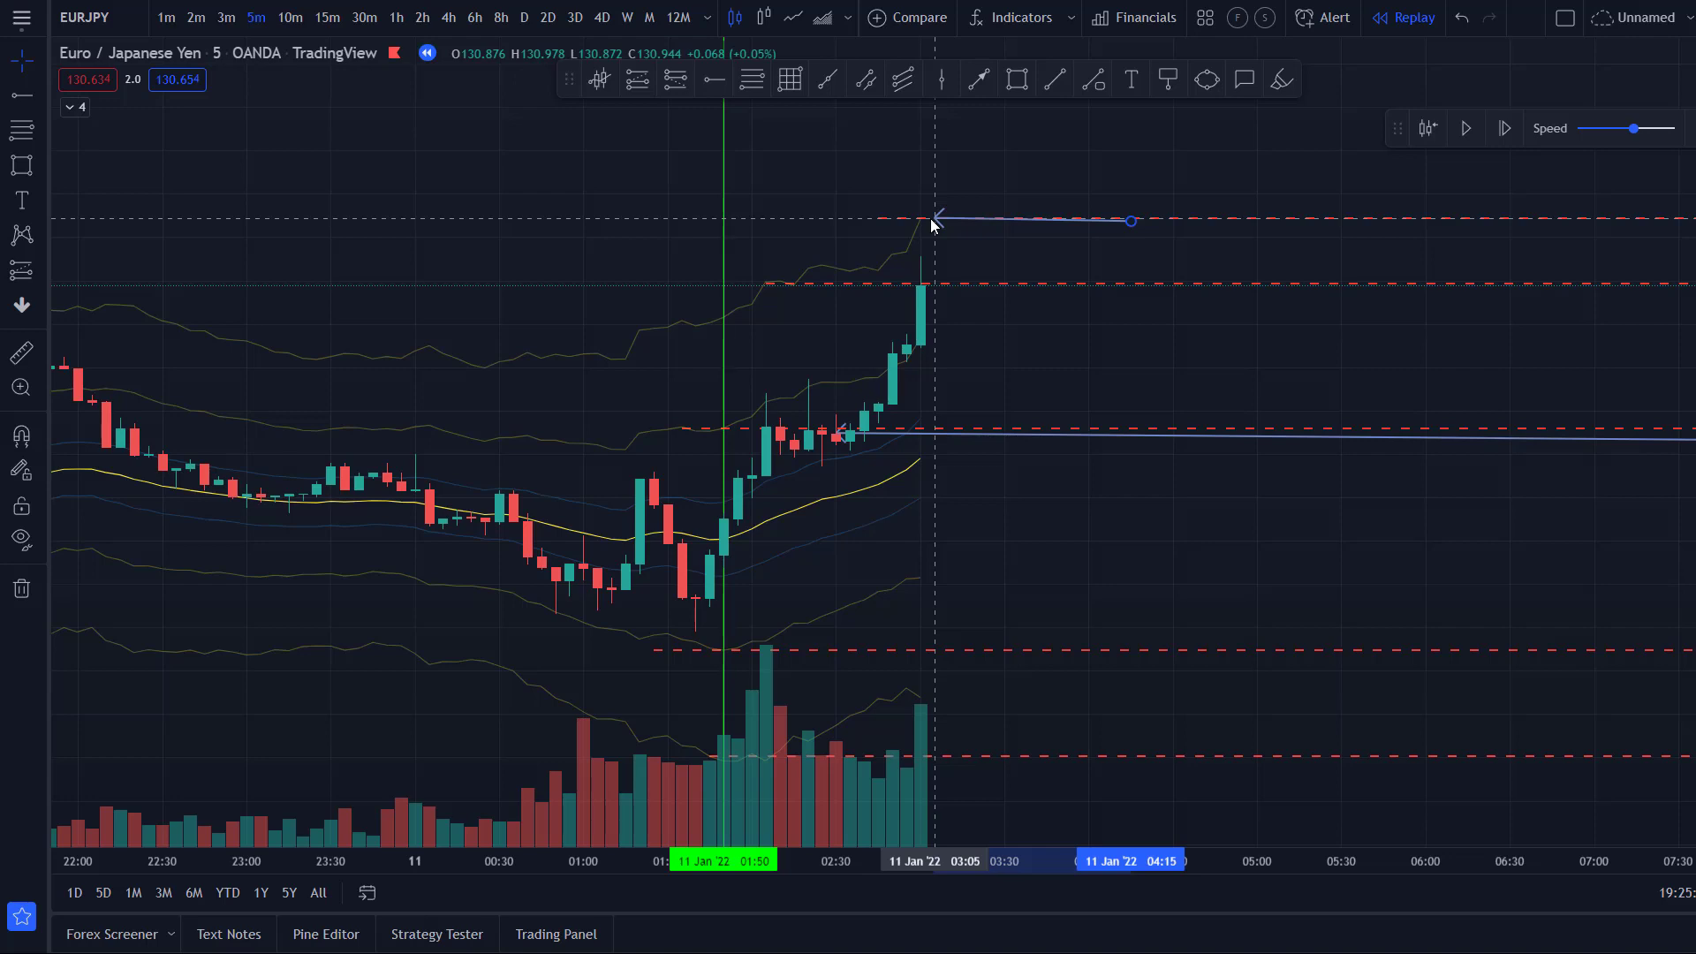
{"action": "mouse_move", "coordinate": [933, 223]}
{"action": "left_mouse_down"}
{"action": "mouse_move", "coordinate": [918, 462]}
{"action": "mouse_move", "coordinate": [975, 277]}
{"action": "mouse_move", "coordinate": [777, 292]}
{"action": "mouse_move", "coordinate": [1094, 254]}
{"action": "mouse_move", "coordinate": [1062, 258]}
{"action": "mouse_move", "coordinate": [925, 426]}
{"action": "mouse_move", "coordinate": [925, 460]}
{"action": "mouse_move", "coordinate": [1091, 320]}
{"action": "mouse_move", "coordinate": [925, 230]}
{"action": "mouse_move", "coordinate": [951, 348]}
{"action": "mouse_move", "coordinate": [805, 304]}
{"action": "mouse_move", "coordinate": [747, 438]}
{"action": "mouse_move", "coordinate": [696, 435]}
{"action": "mouse_move", "coordinate": [730, 427]}
{"action": "mouse_move", "coordinate": [700, 432]}
{"action": "mouse_move", "coordinate": [783, 283]}
{"action": "left_mouse_up"}
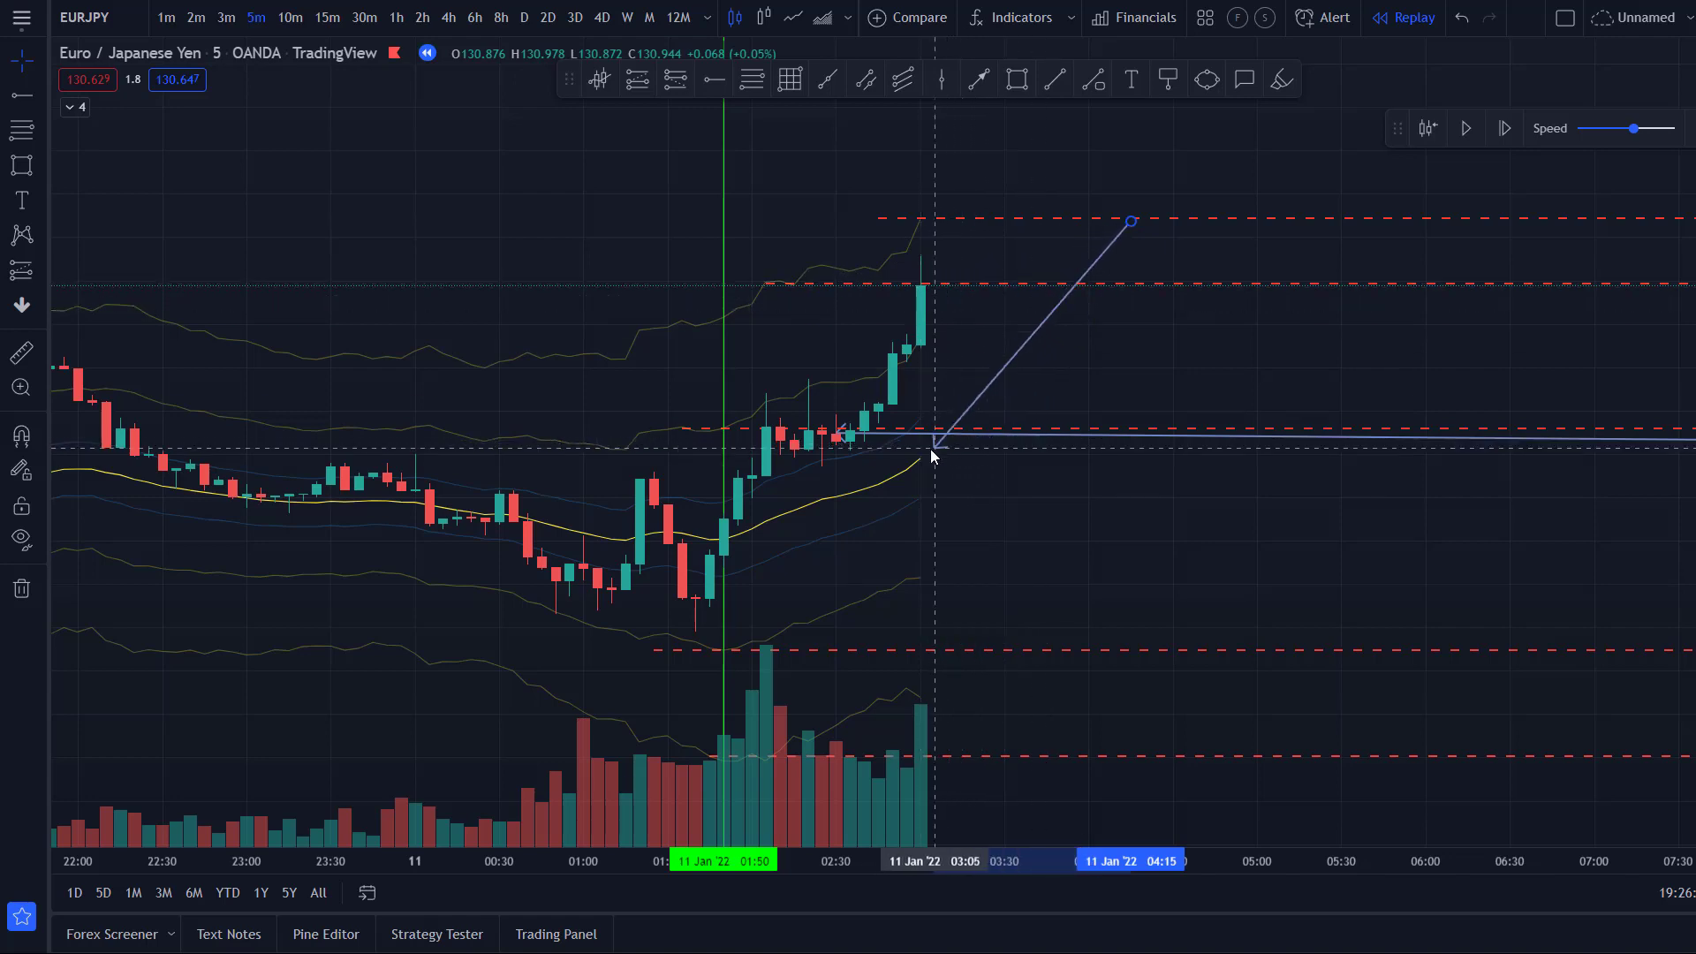
{"action": "left_click", "coordinate": [1200, 324]}
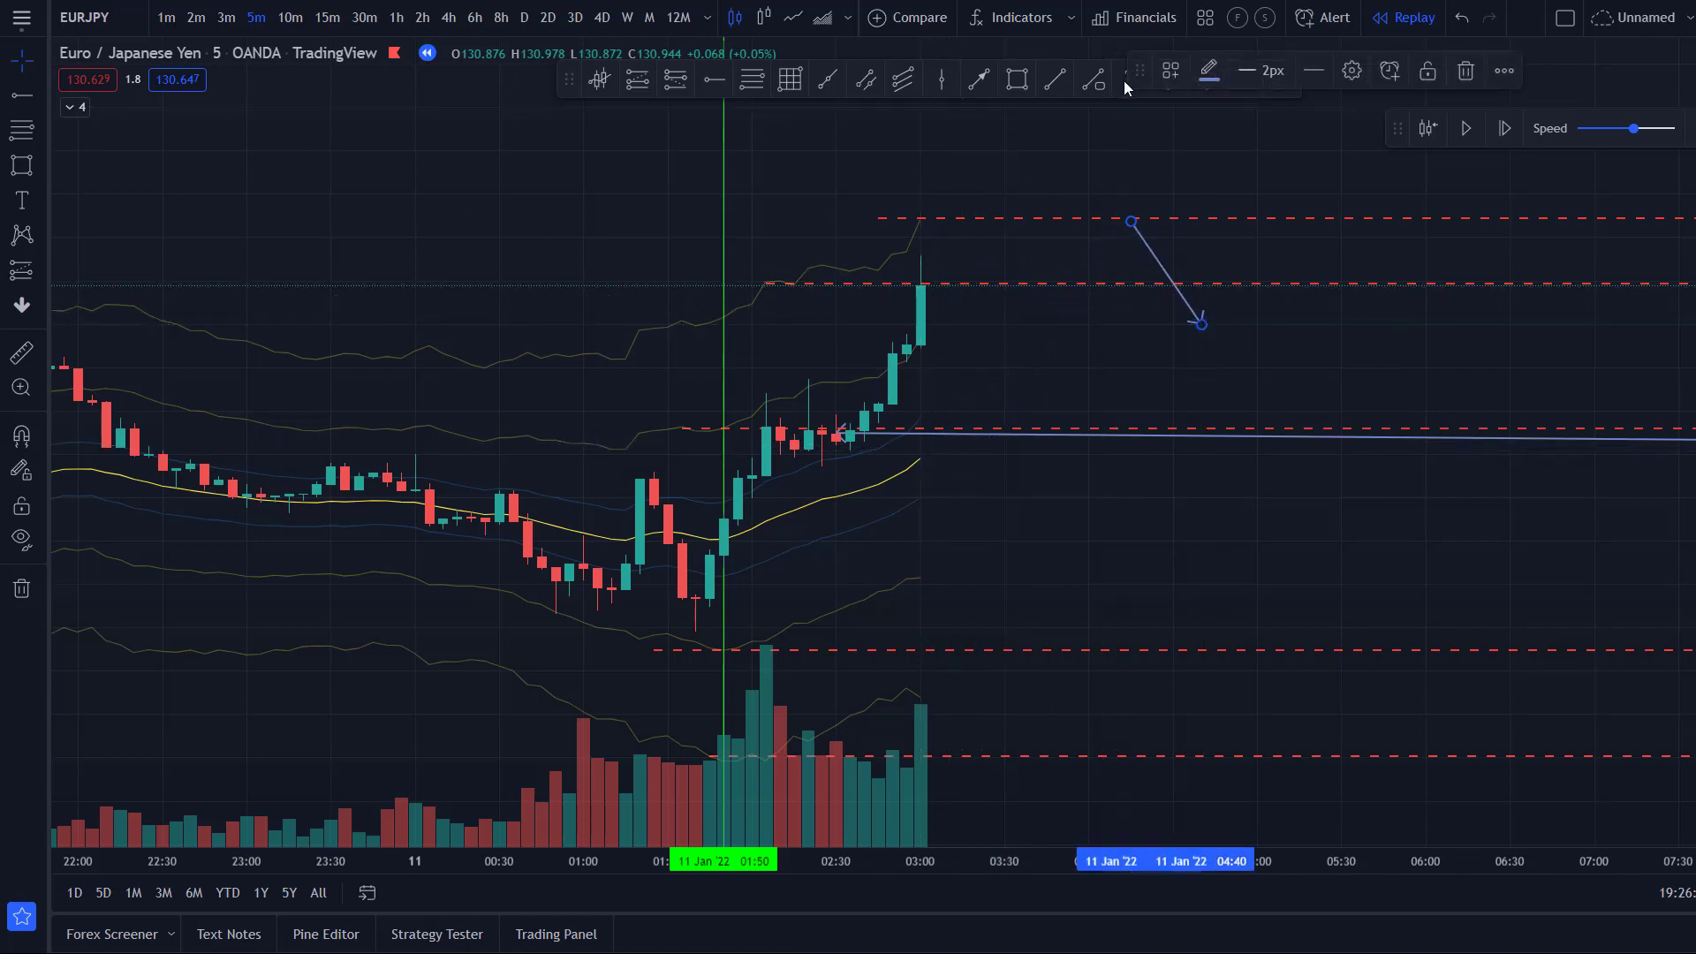
- Measure from the latest candle's close at 03:10 down to the average line with an info line, and delete the line
{"action": "left_click", "coordinate": [1093, 79]}
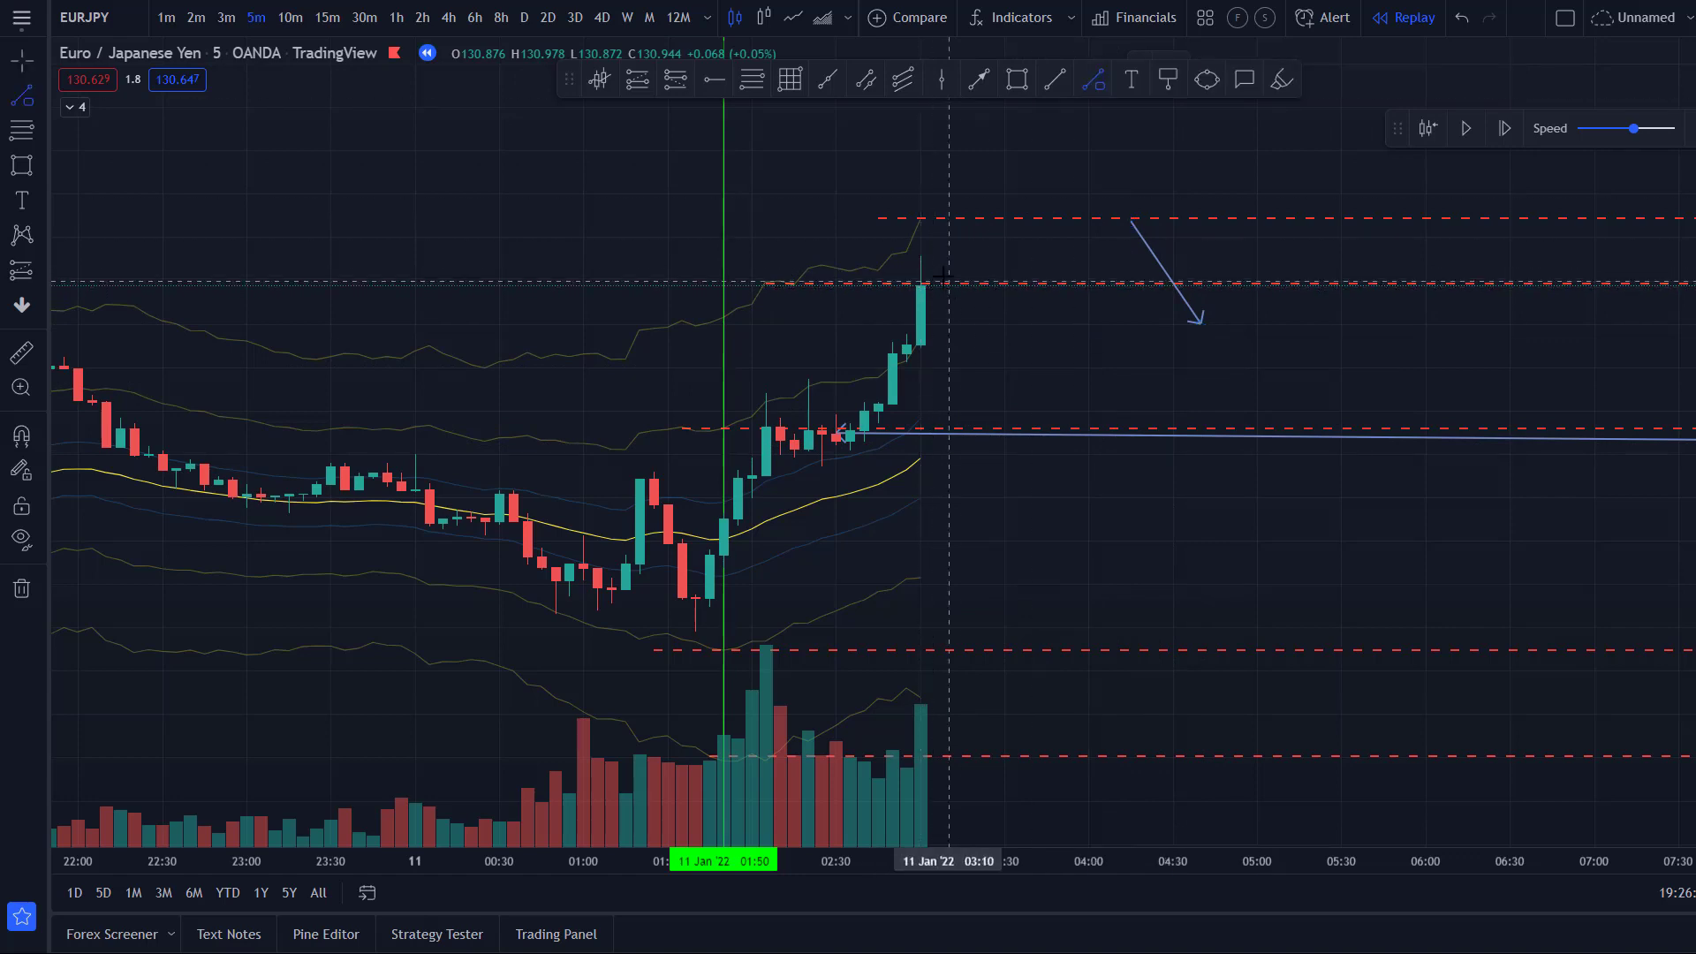
{"action": "left_click", "coordinate": [948, 285]}
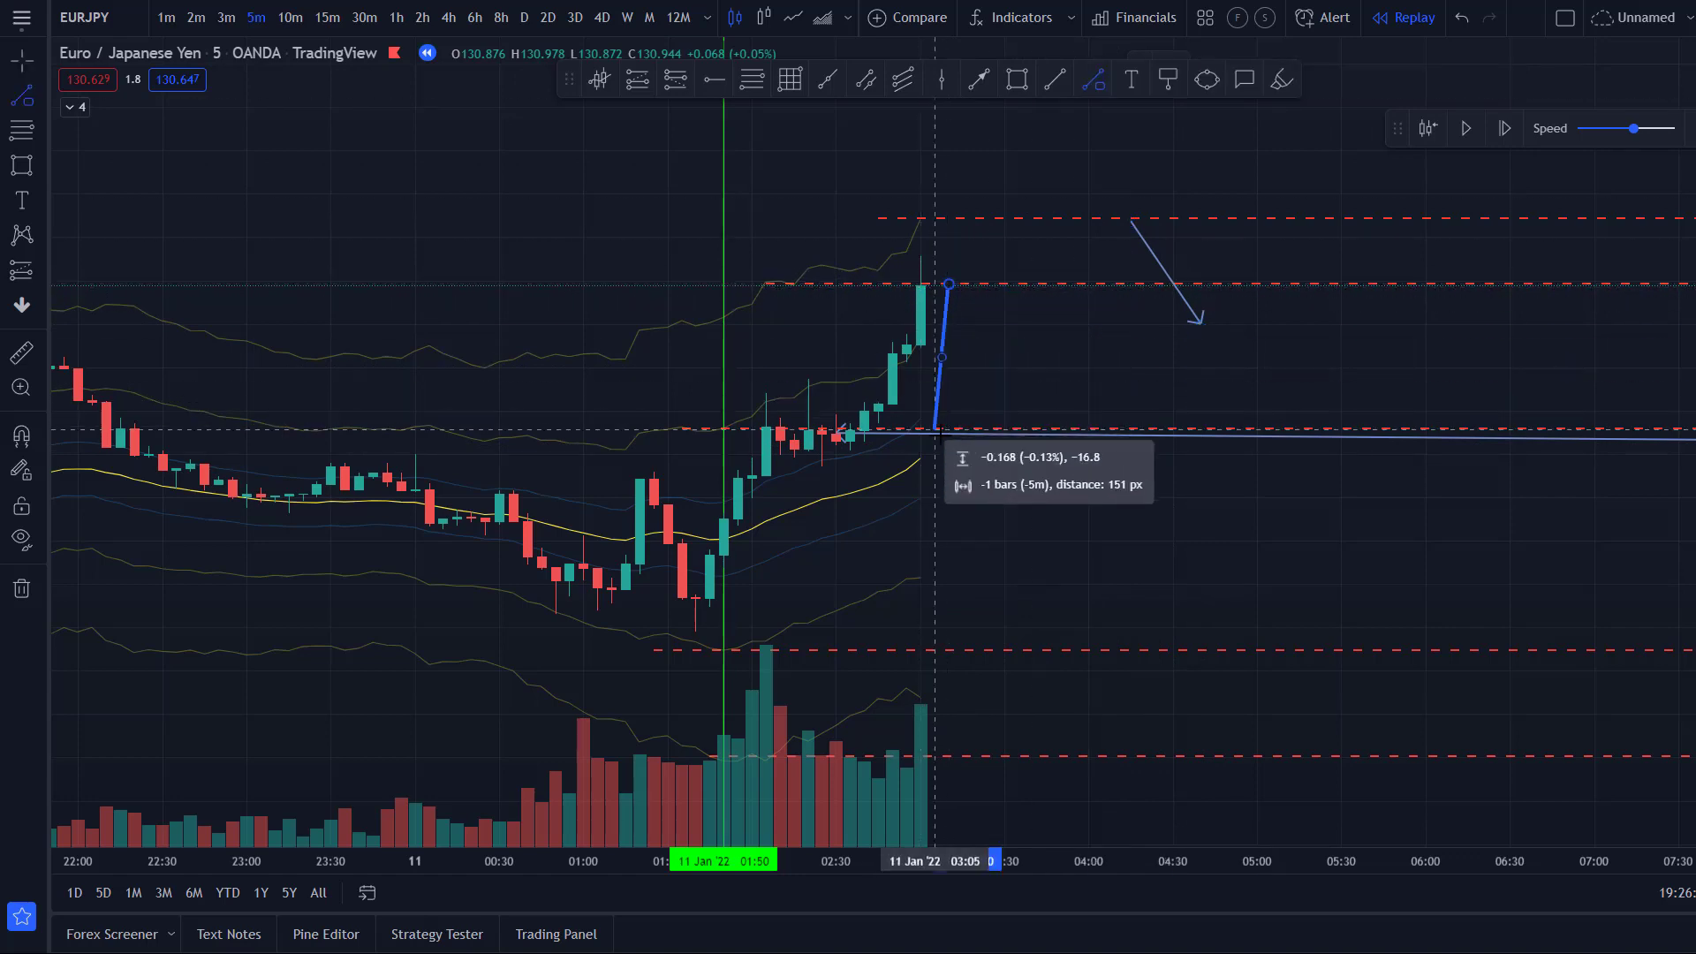
{"action": "left_click", "coordinate": [949, 465]}
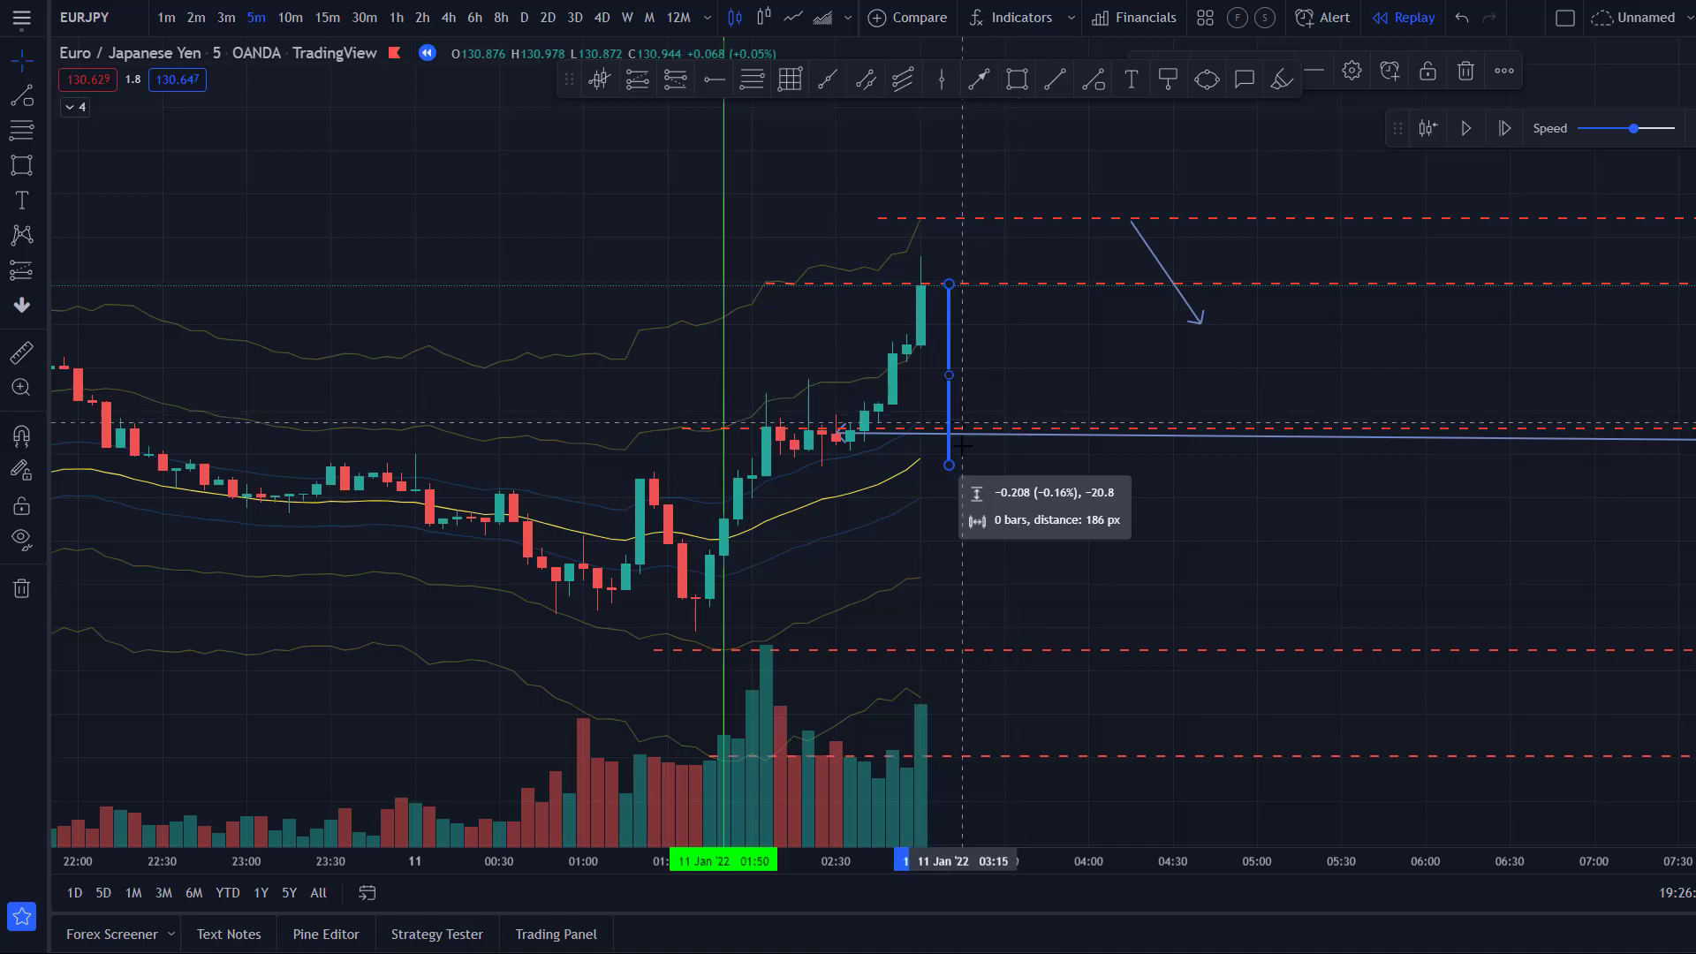
{"action": "left_click_drag", "start_coordinate": [949, 465], "coordinate": [948, 456]}
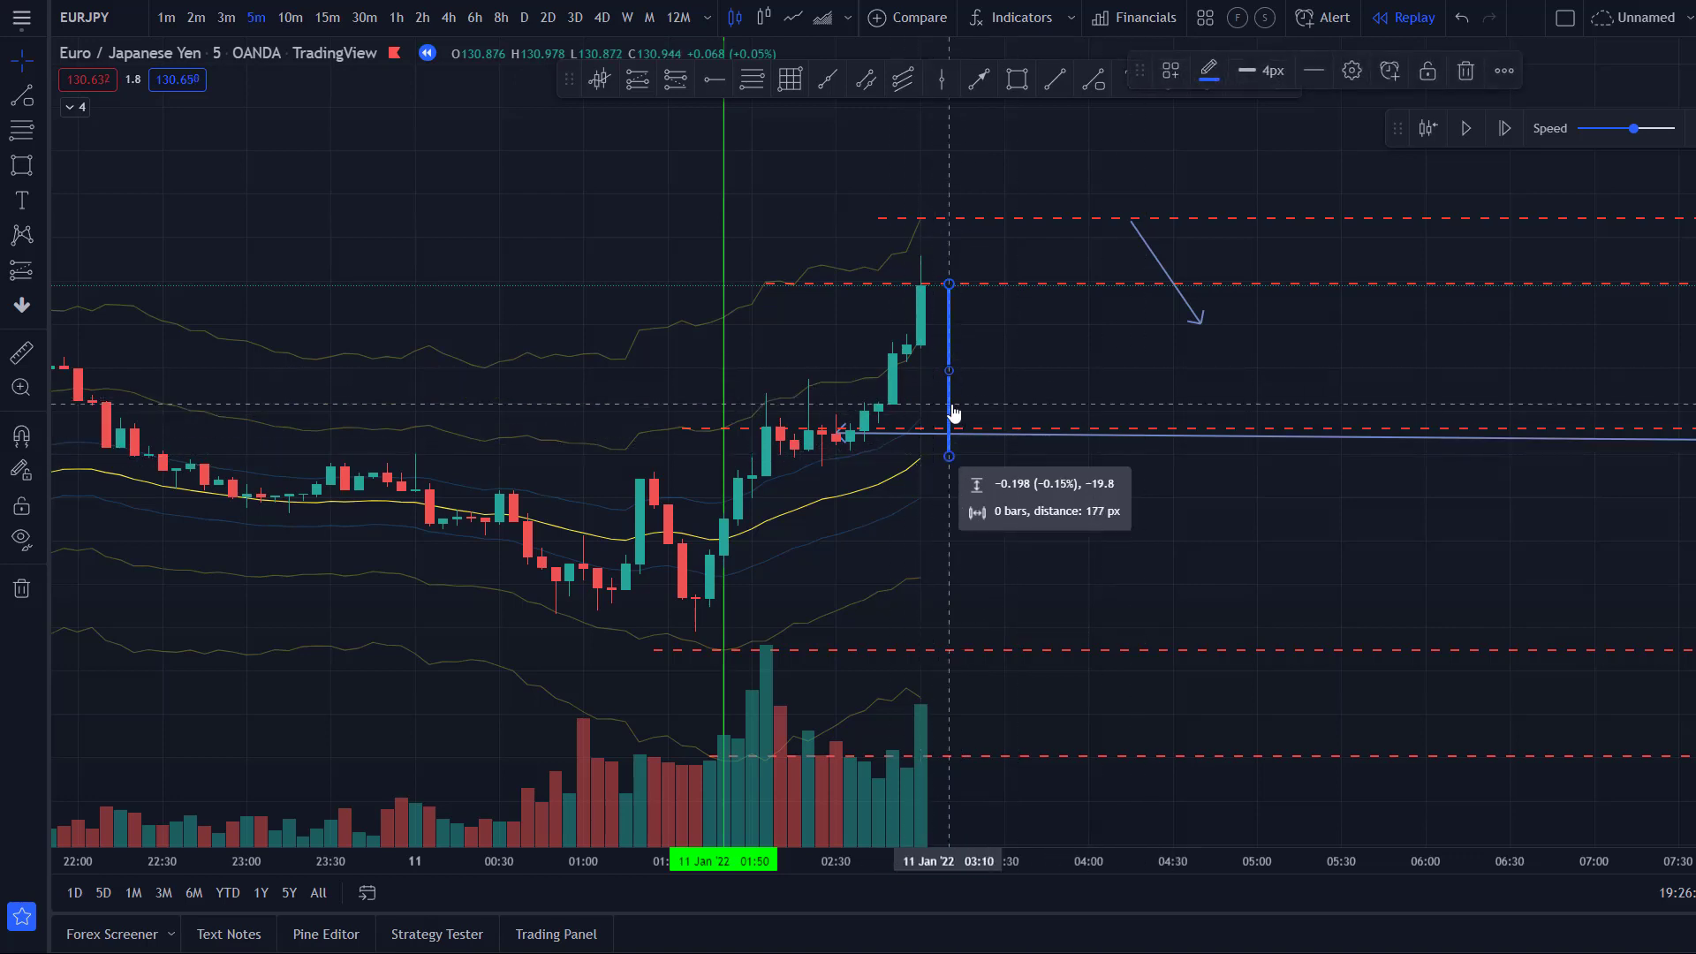
{"action": "key", "text": "Delete"}
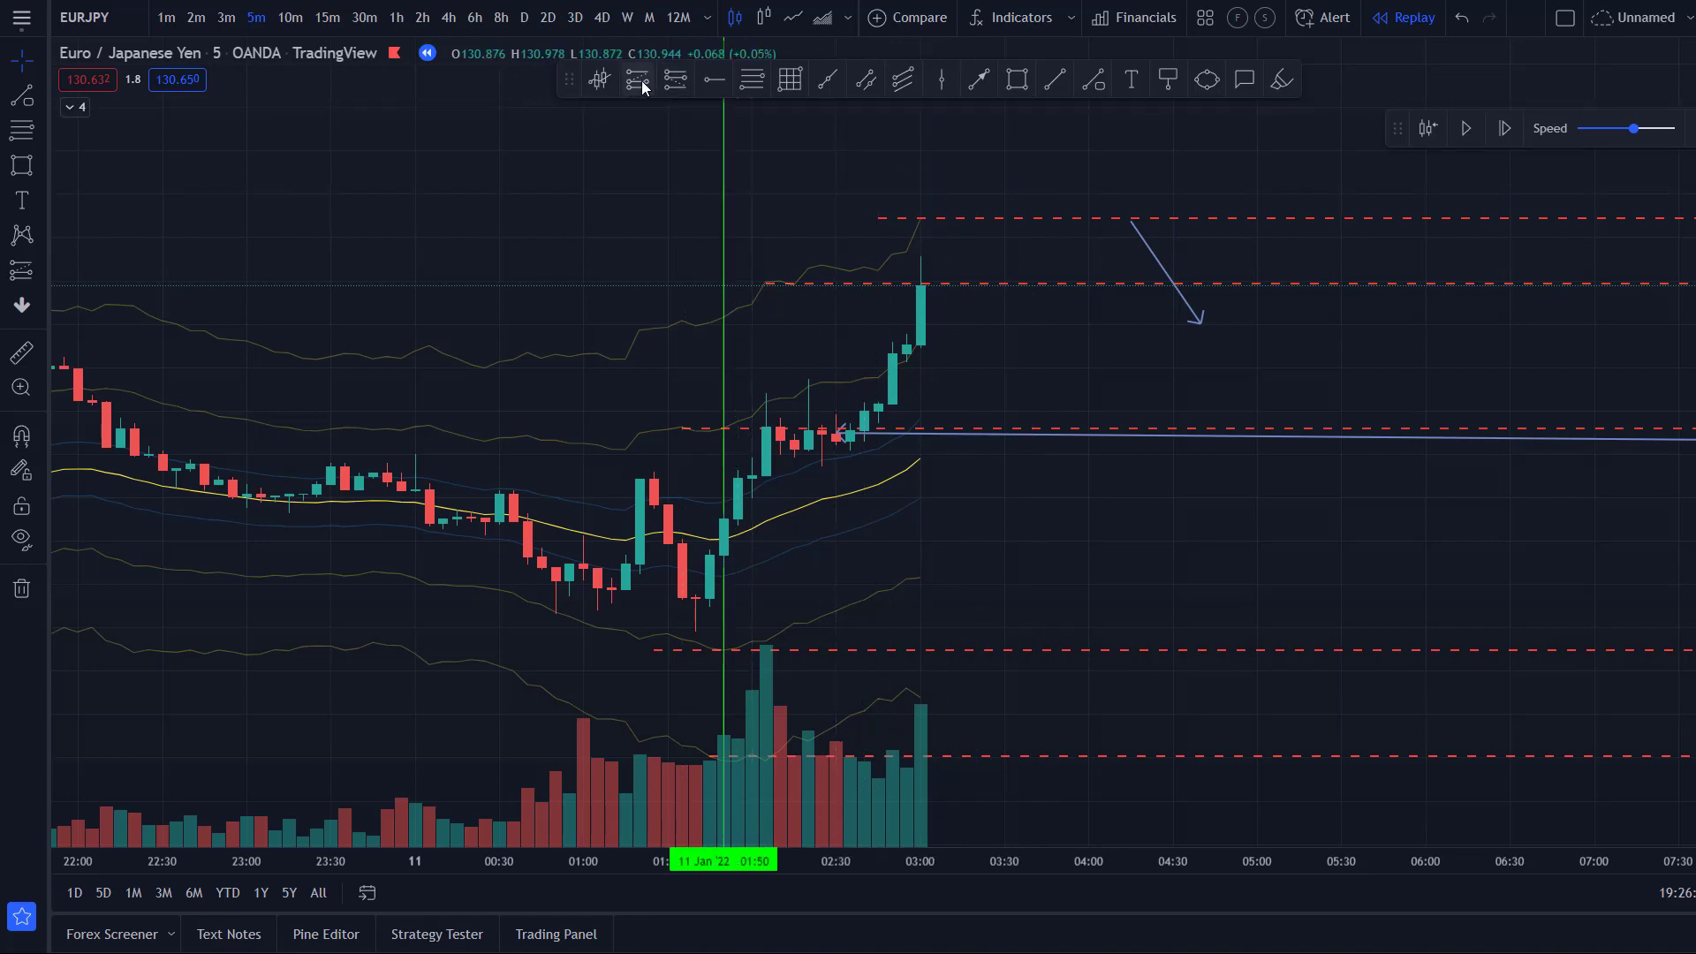
- Place a short position at 03:15 near the latest close, with a 0.079 stop above the new upper ray and a 0.199 target near the average line
{"action": "left_click", "coordinate": [674, 79]}
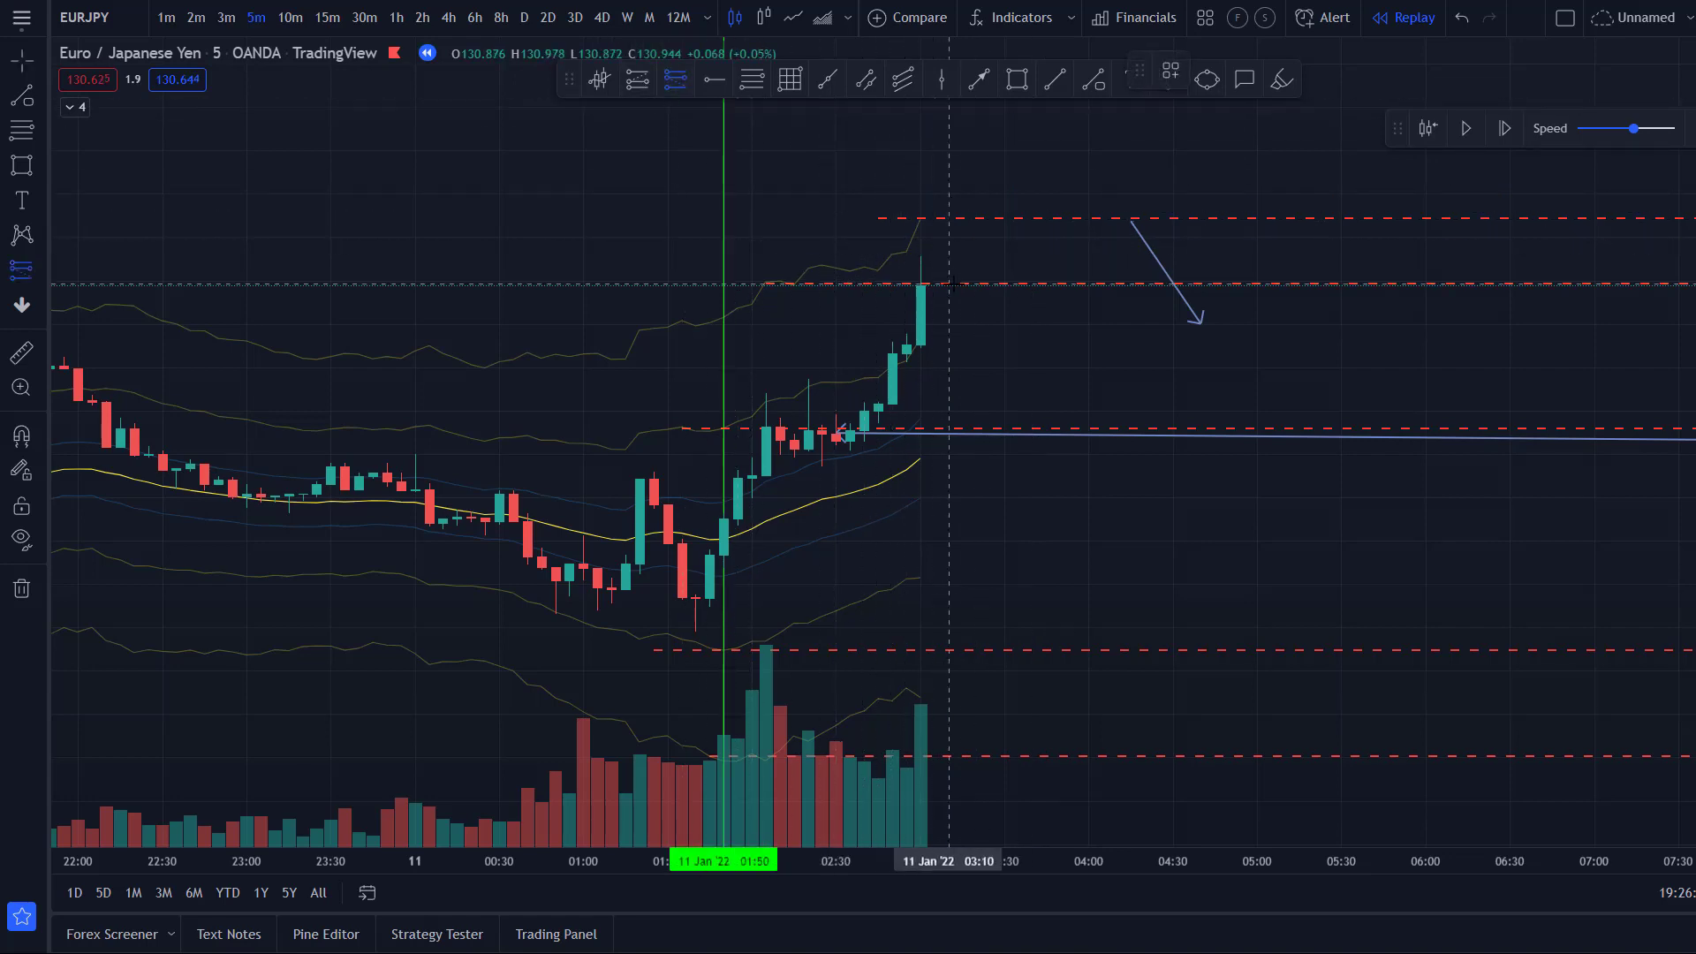
{"action": "left_click", "coordinate": [962, 280]}
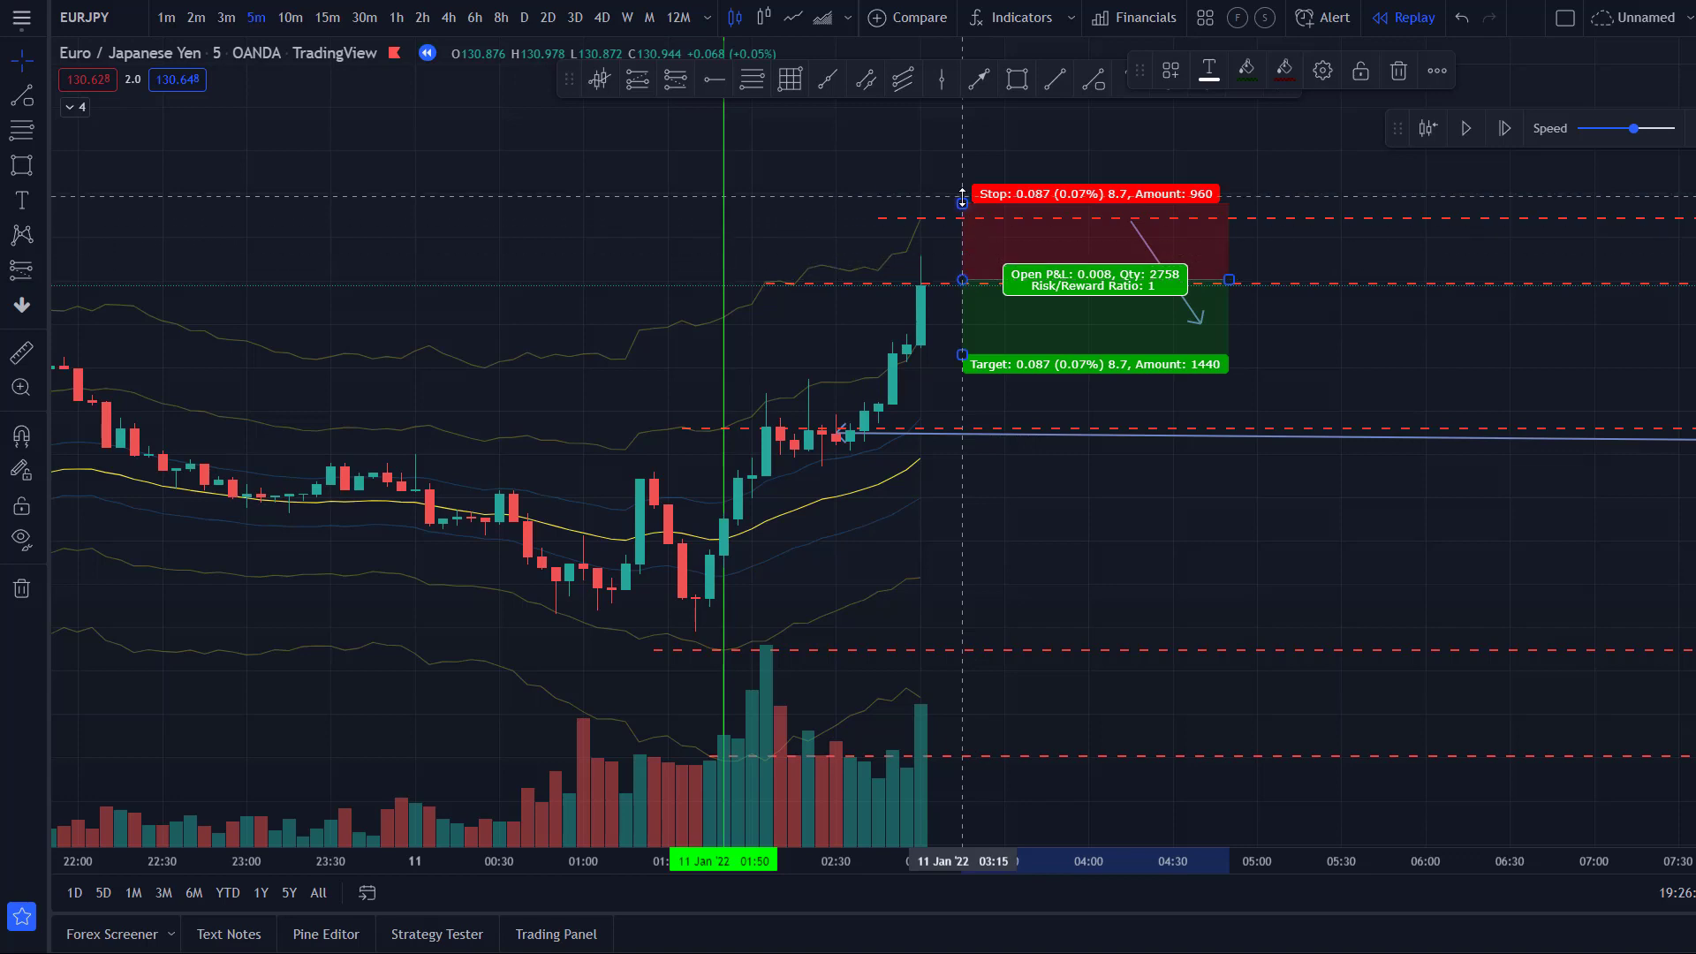
{"action": "left_click_drag", "start_coordinate": [962, 201], "coordinate": [962, 250]}
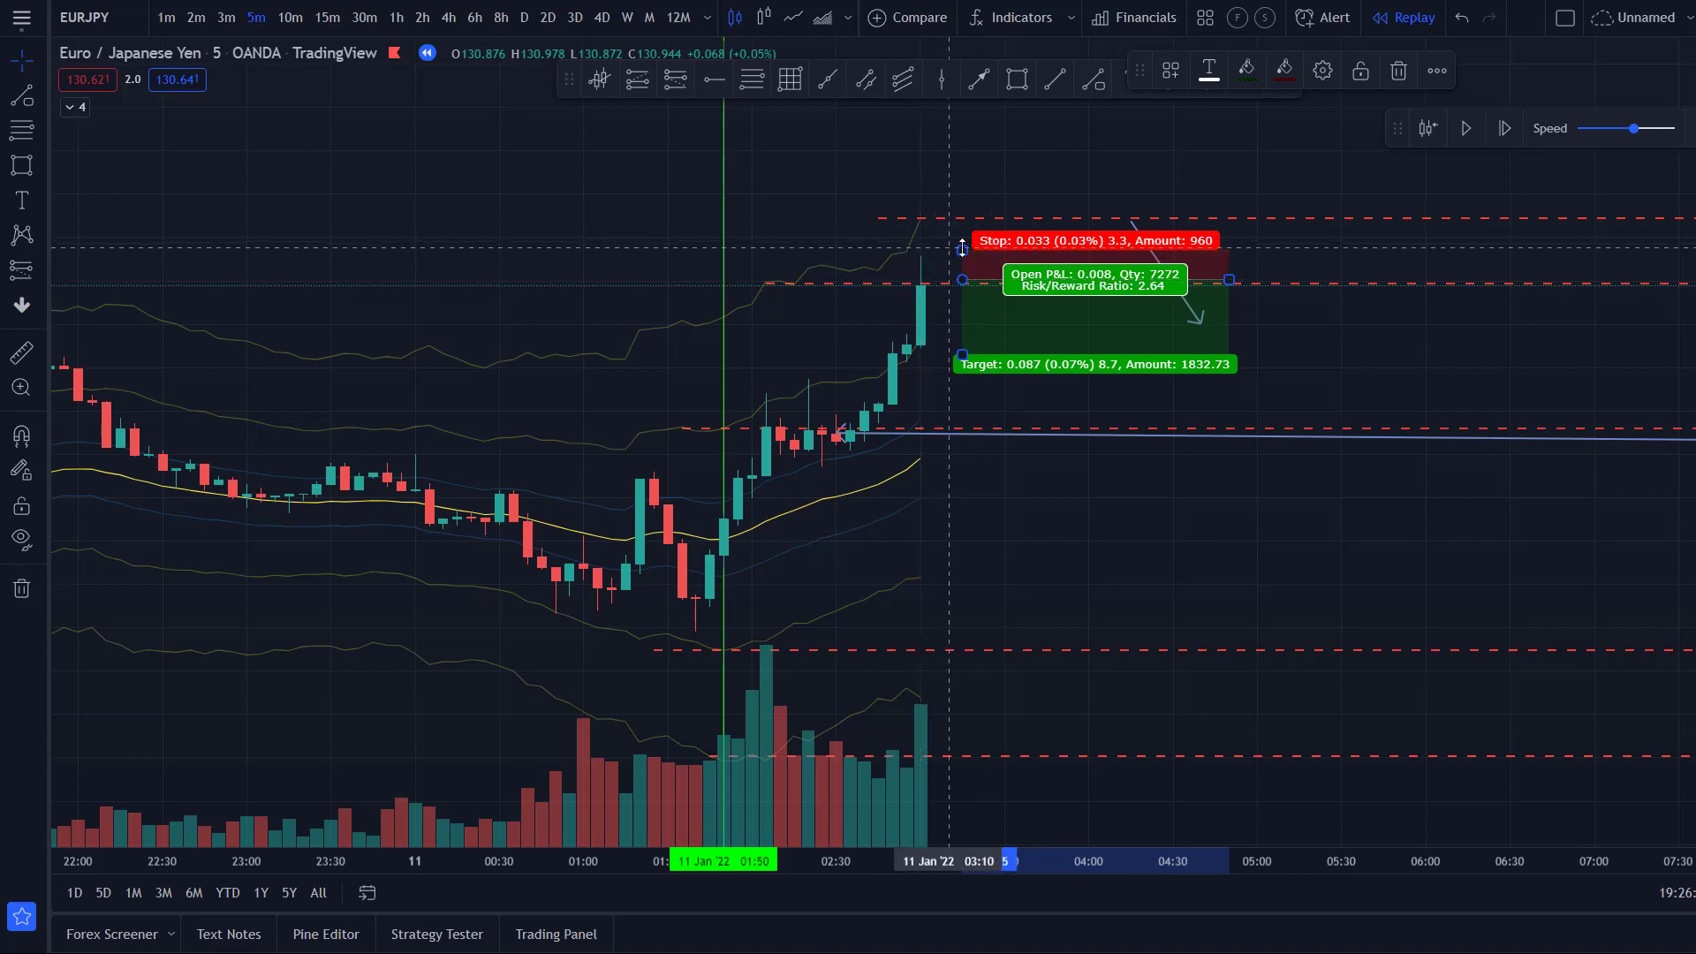
{"action": "left_click_drag", "start_coordinate": [964, 250], "coordinate": [965, 210]}
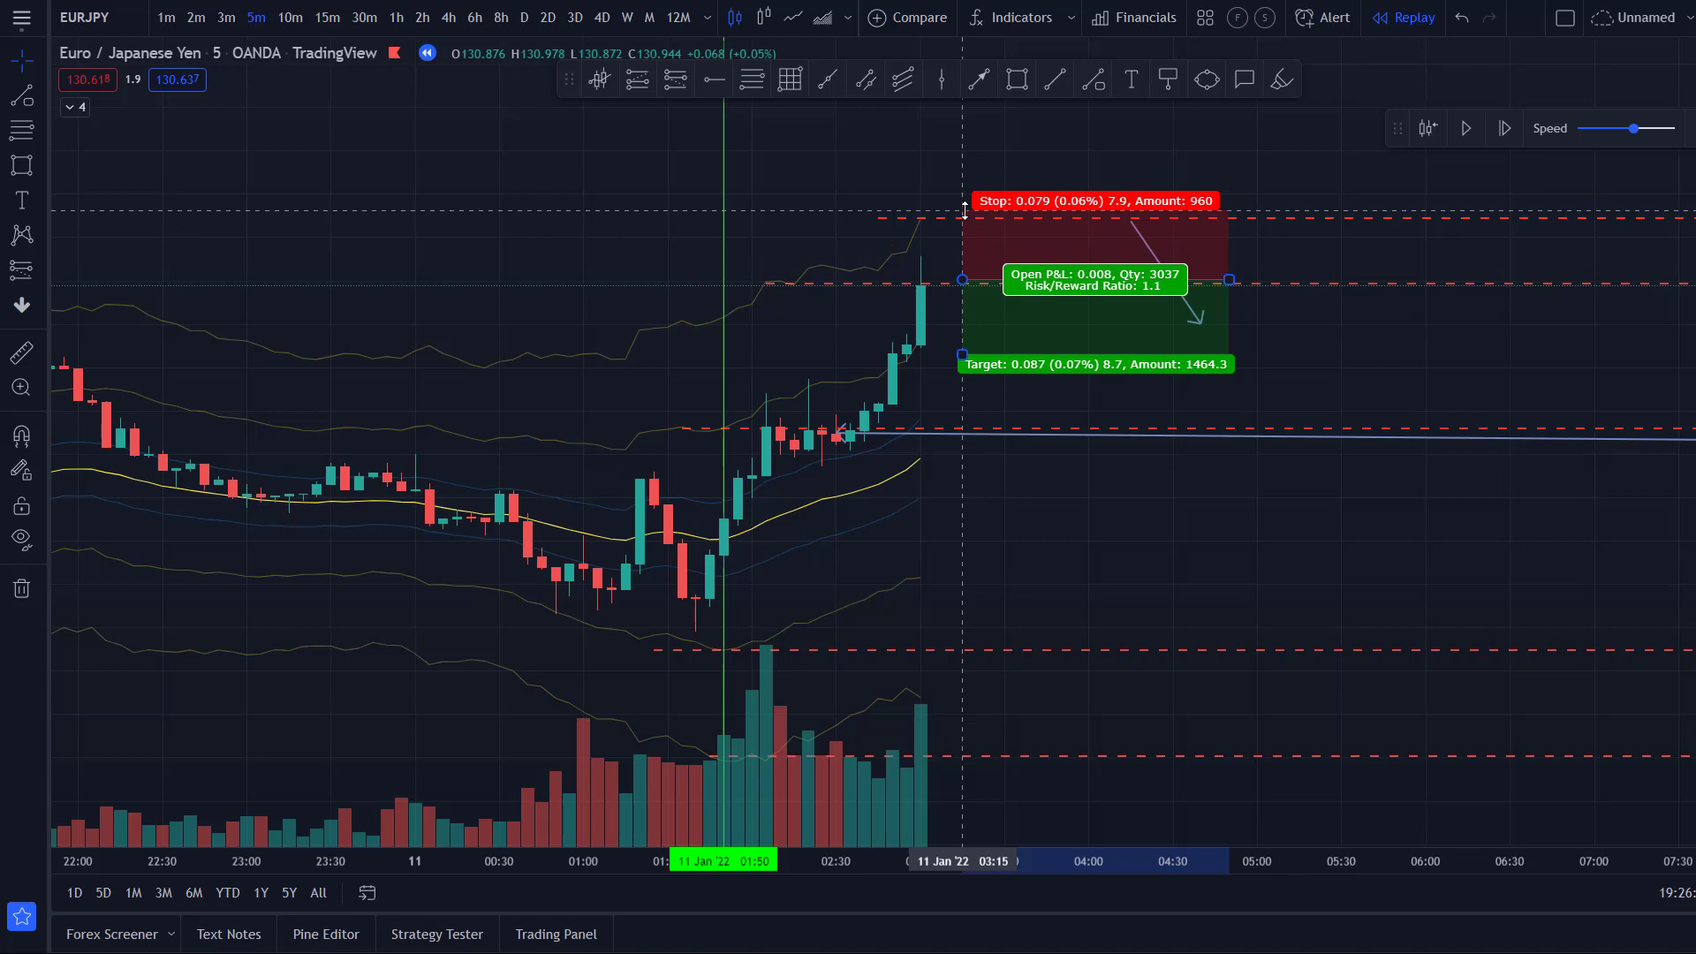
{"action": "mouse_move", "coordinate": [965, 210]}
{"action": "left_mouse_down"}
{"action": "mouse_move", "coordinate": [964, 228]}
{"action": "mouse_move", "coordinate": [962, 192]}
{"action": "mouse_move", "coordinate": [963, 210]}
{"action": "left_mouse_up"}
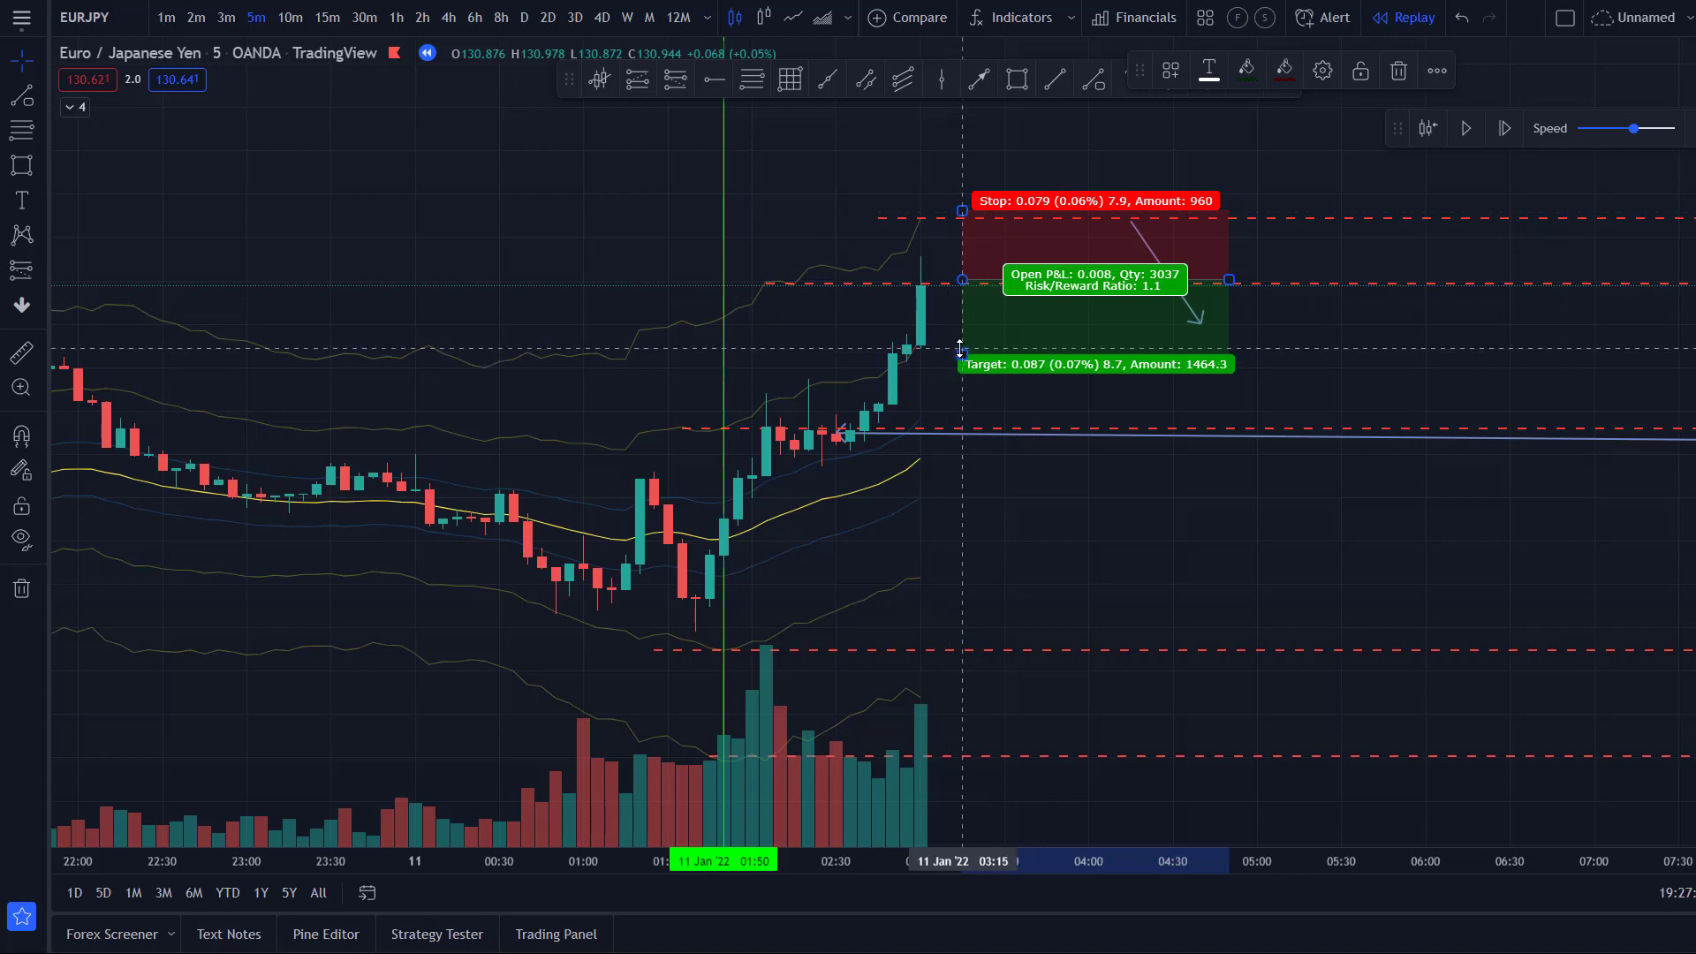
{"action": "left_click_drag", "start_coordinate": [962, 354], "coordinate": [959, 450]}
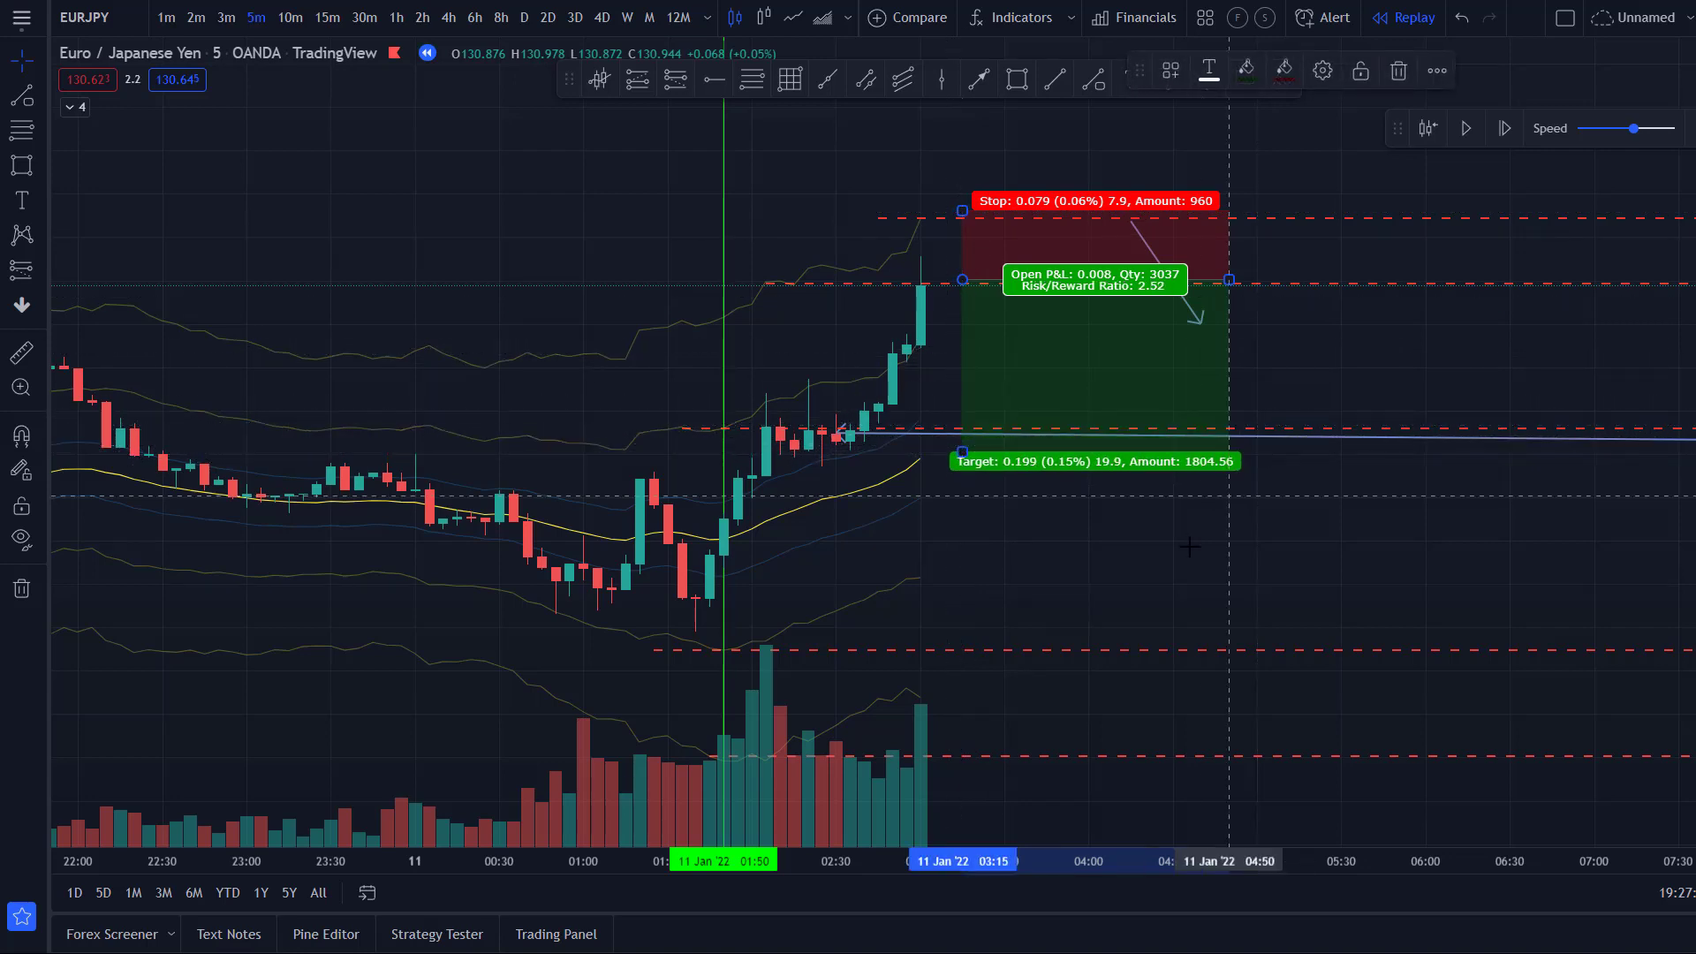
{"action": "left_click", "coordinate": [1266, 547]}
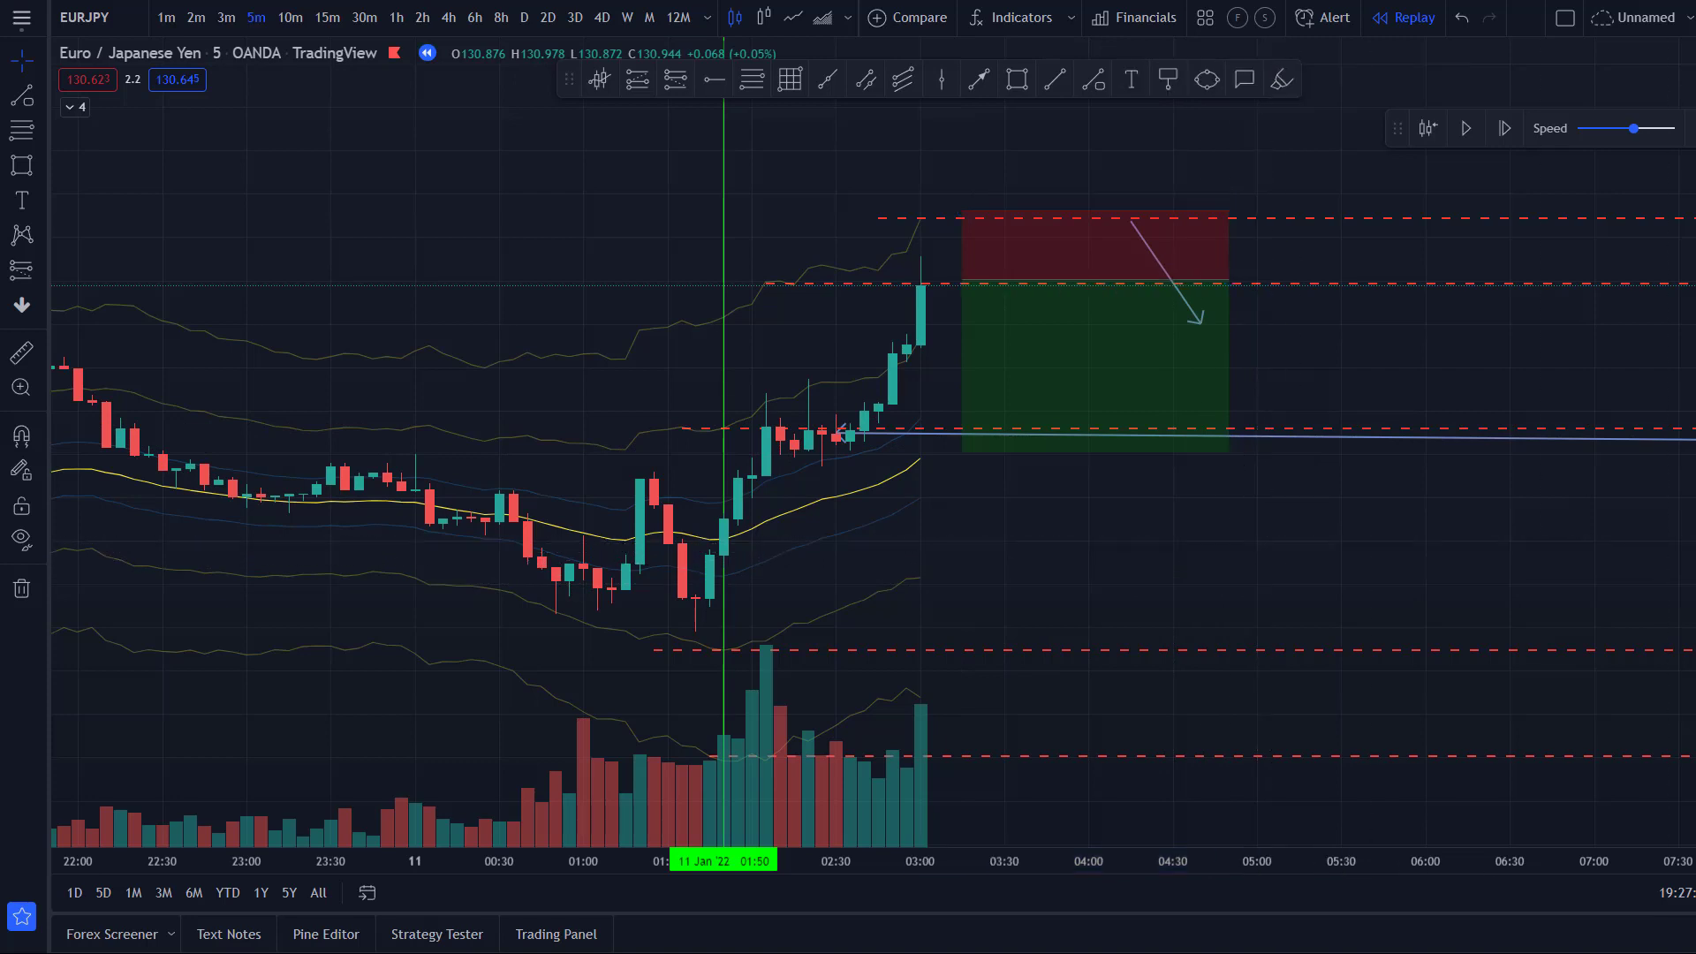
- Replay the bar at 03:05, and move the short position to start at 03:10 at that bar's close with a 0.090 stop
{"action": "left_click", "coordinate": [1505, 129]}
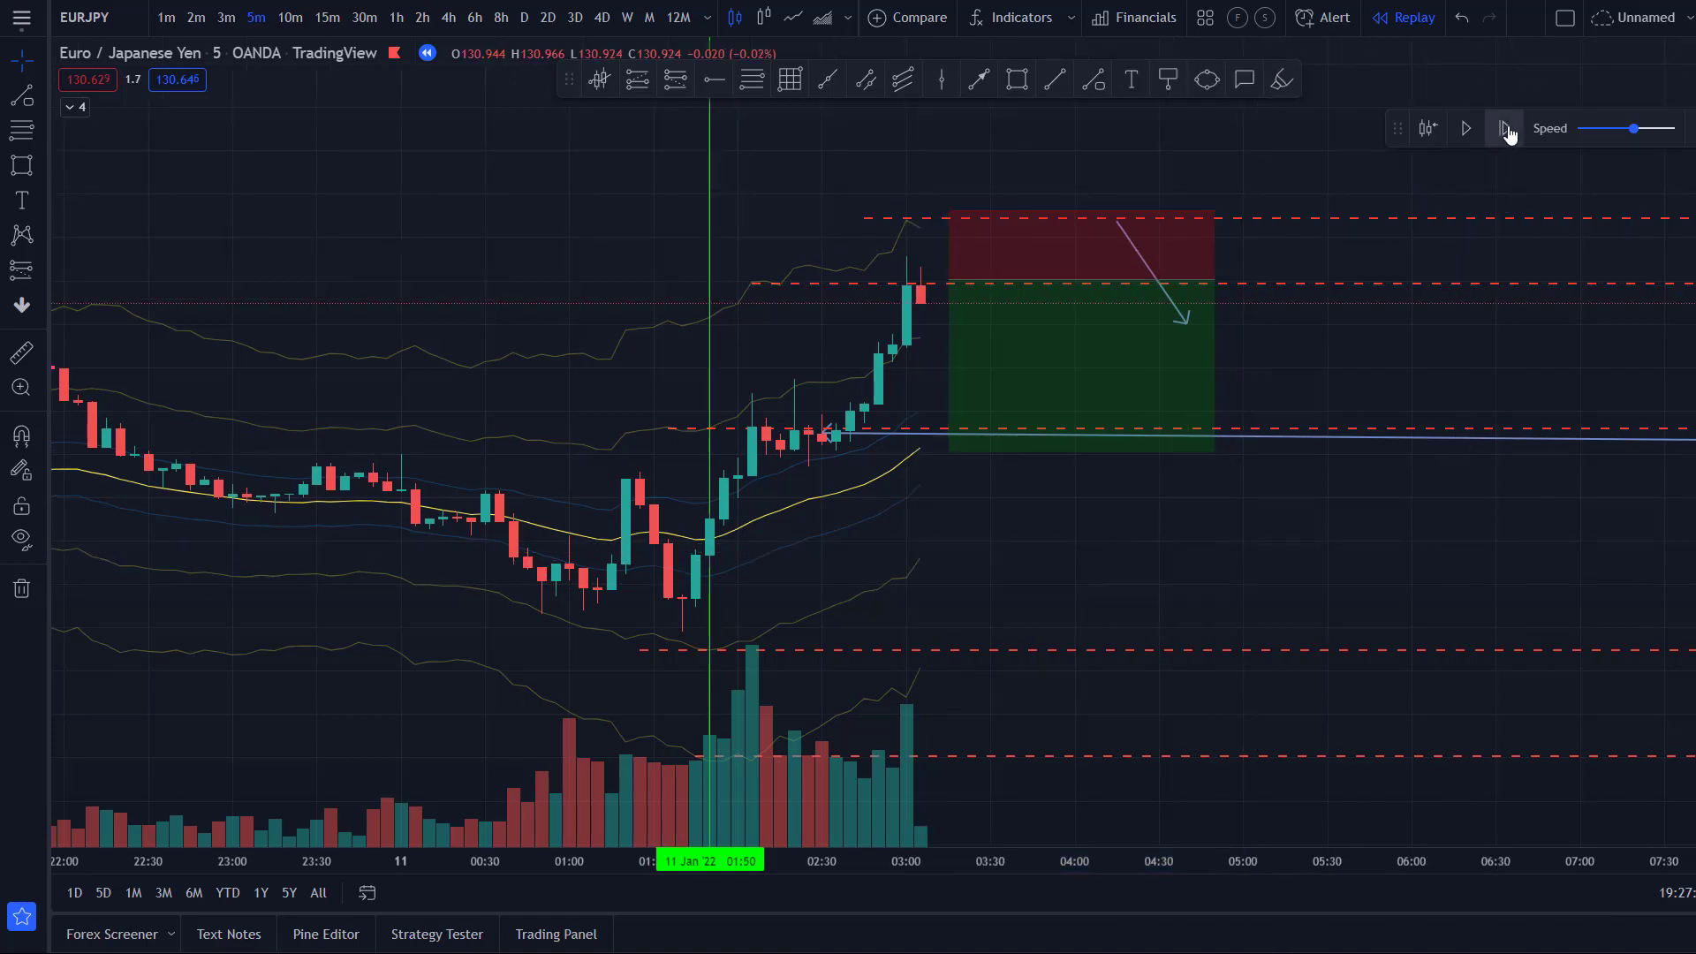
{"action": "mouse_move", "coordinate": [1119, 341]}
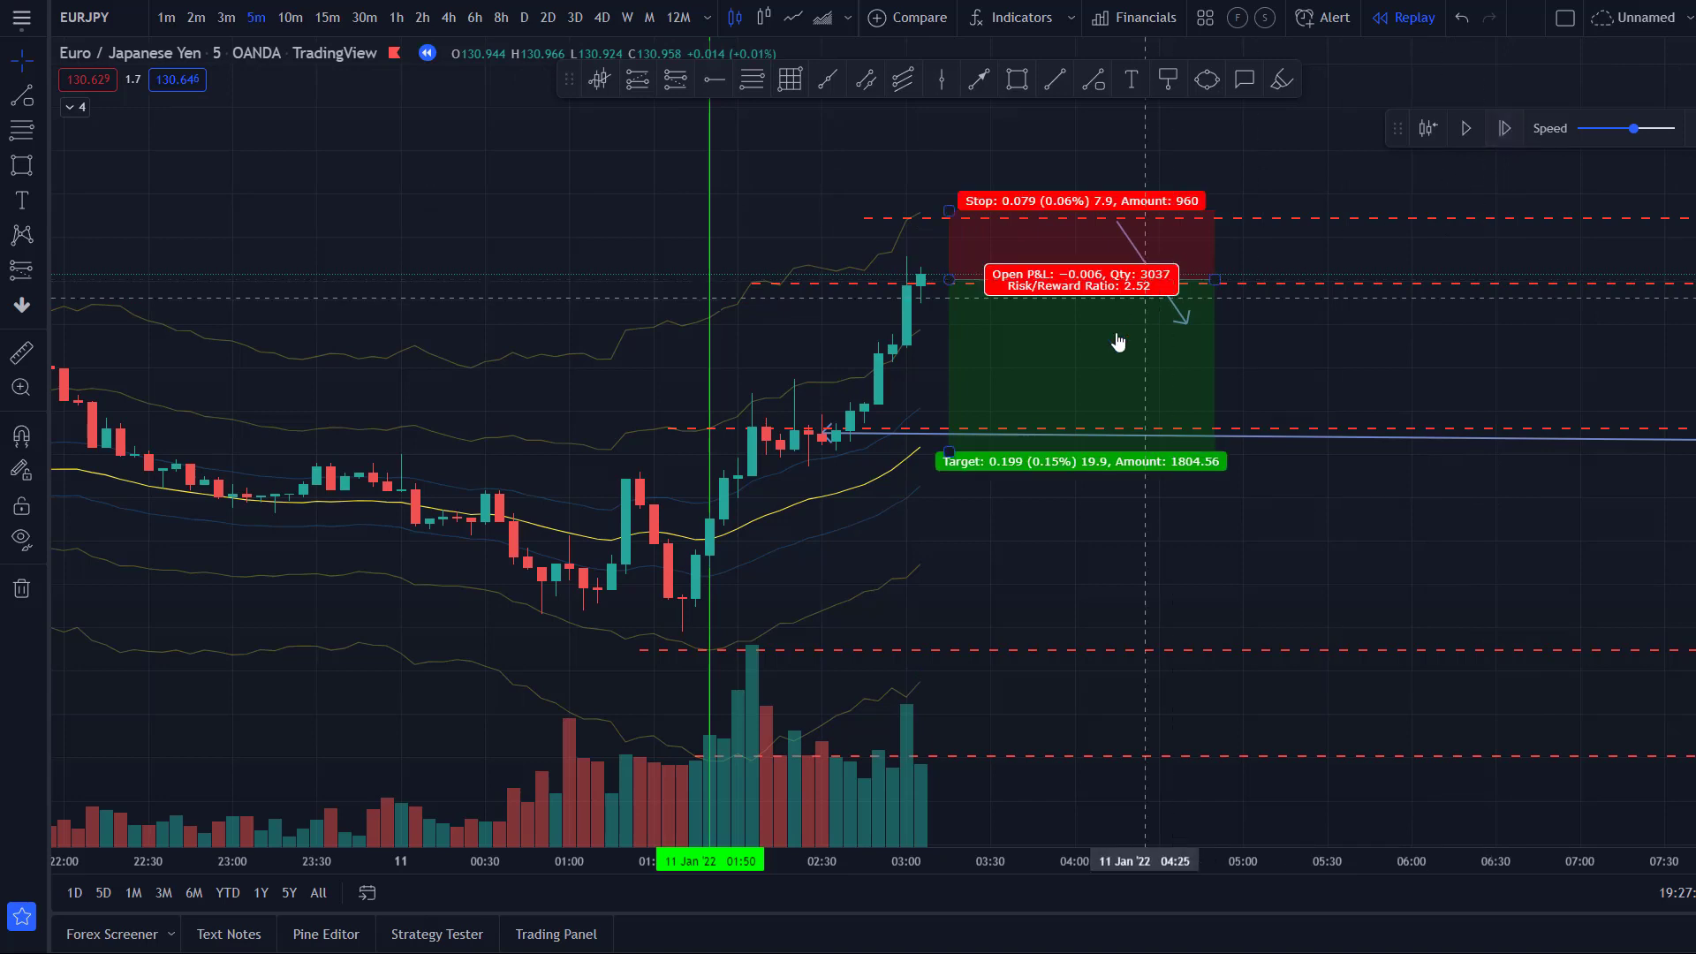
{"action": "left_click_drag", "start_coordinate": [978, 343], "coordinate": [964, 331]}
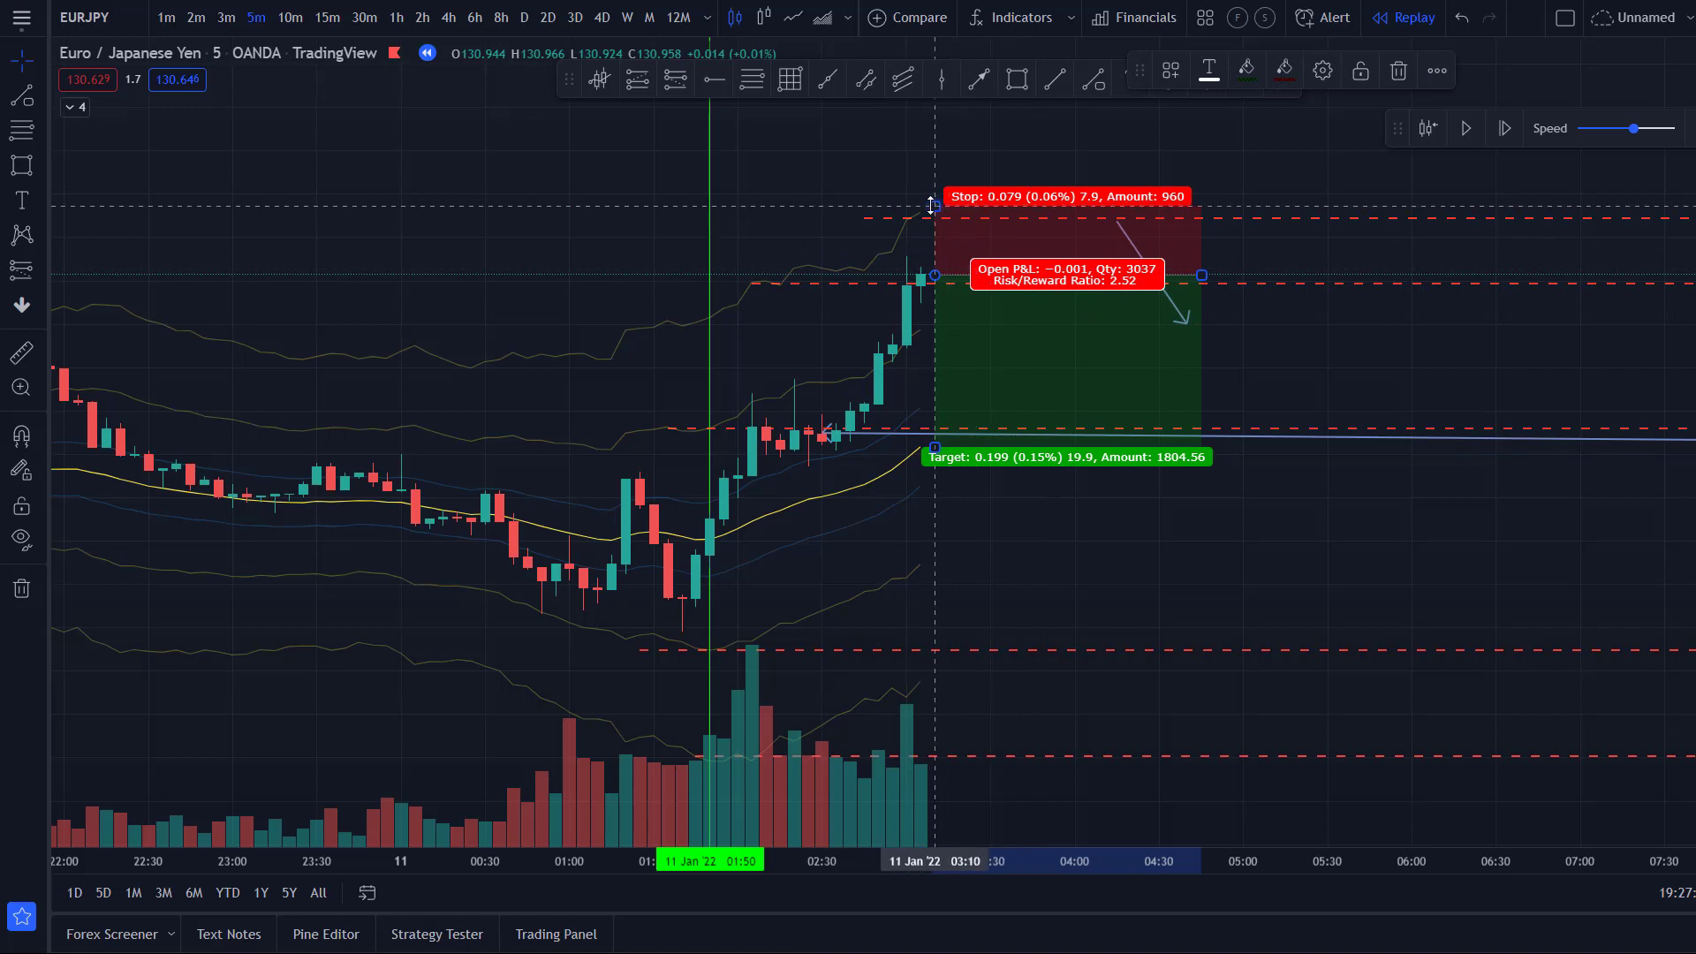
{"action": "left_click_drag", "start_coordinate": [931, 202], "coordinate": [933, 196]}
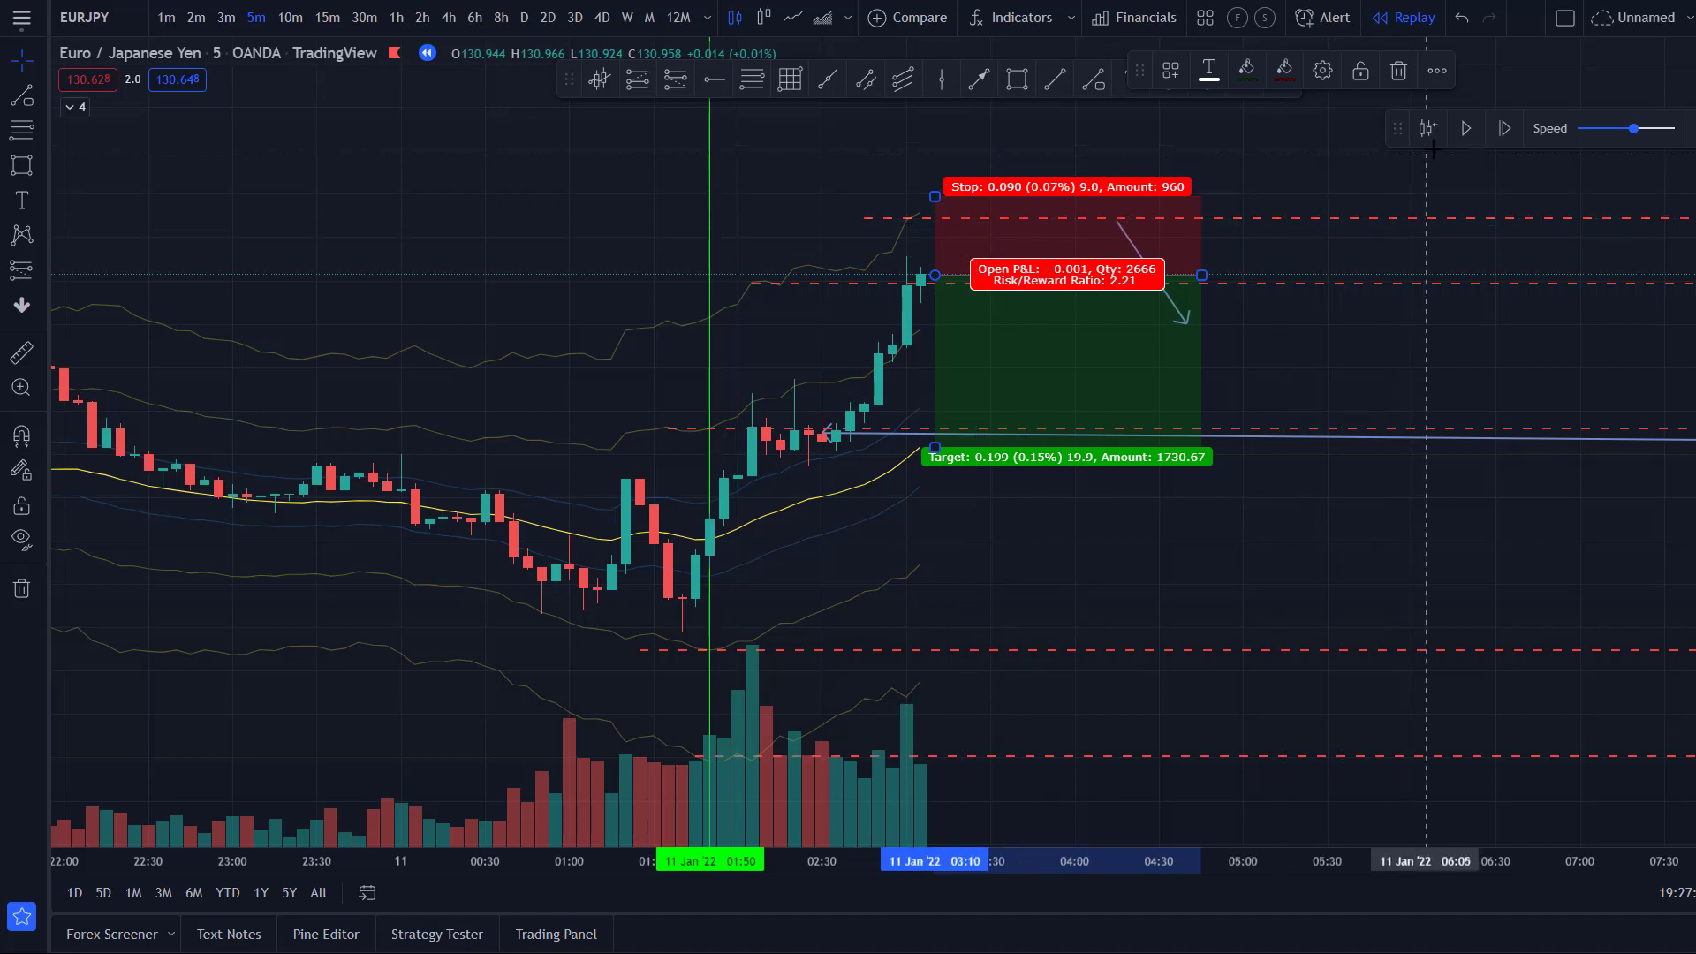
- Replay the bars up to 03:20 and shift the short position to start at 03:40, slightly higher at the 03:10 bar's close
{"action": "left_click", "coordinate": [1466, 134]}
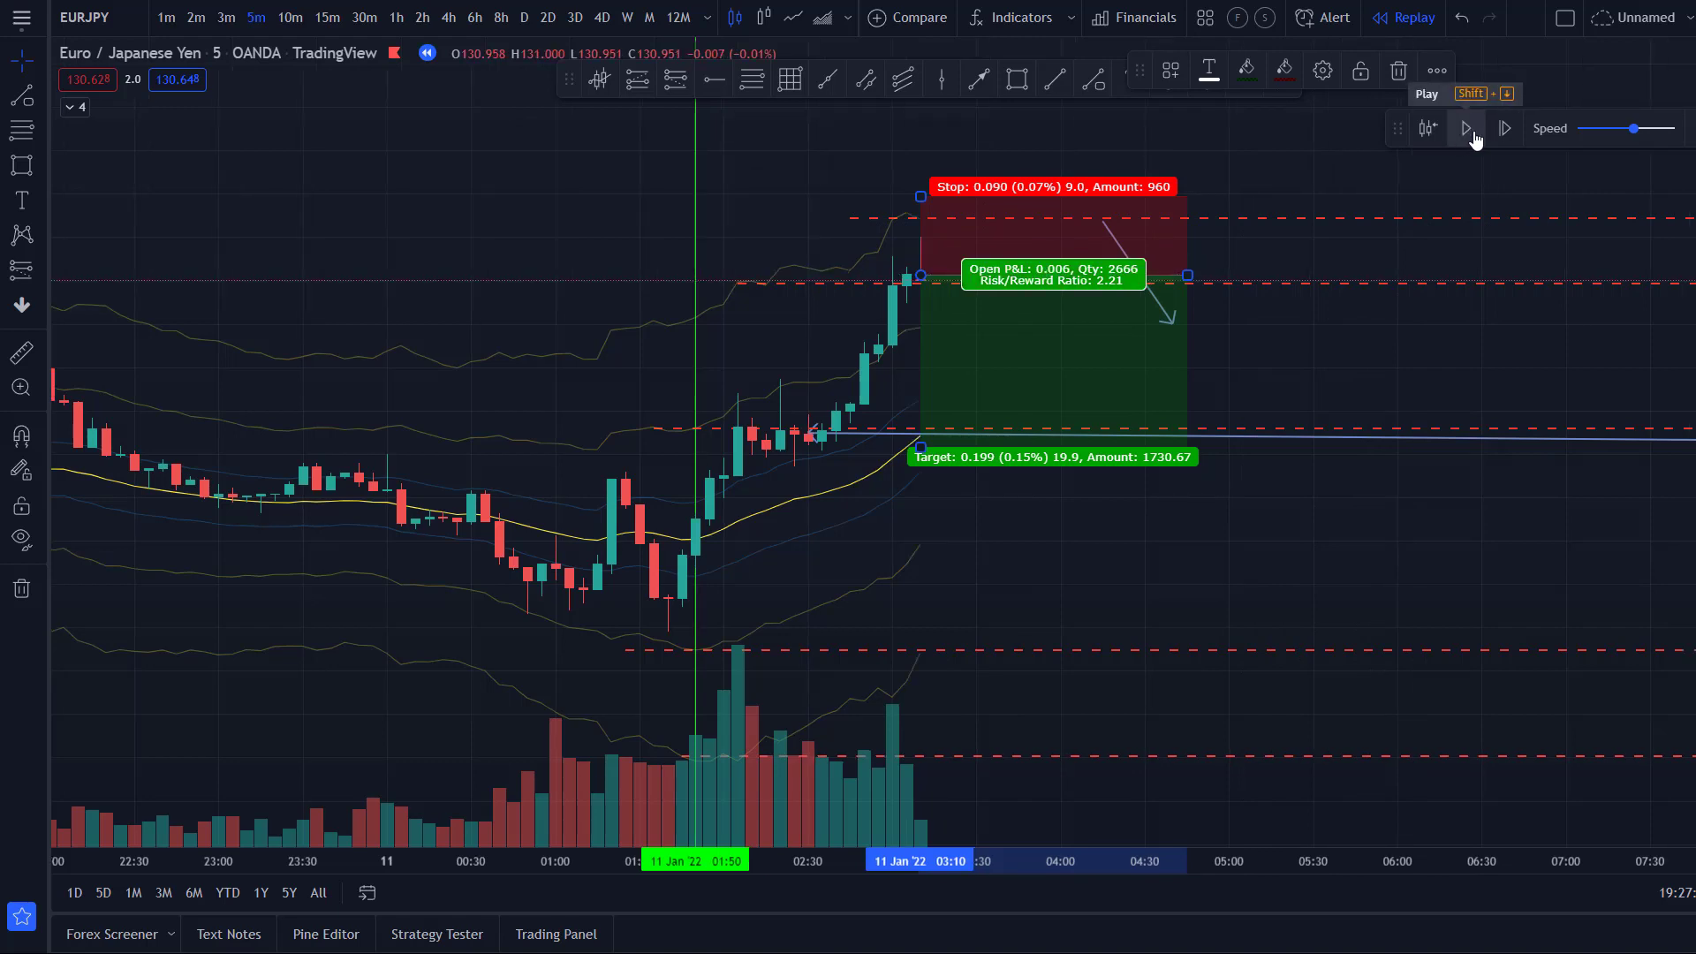
{"action": "left_click_drag", "start_coordinate": [1139, 373], "coordinate": [1216, 366]}
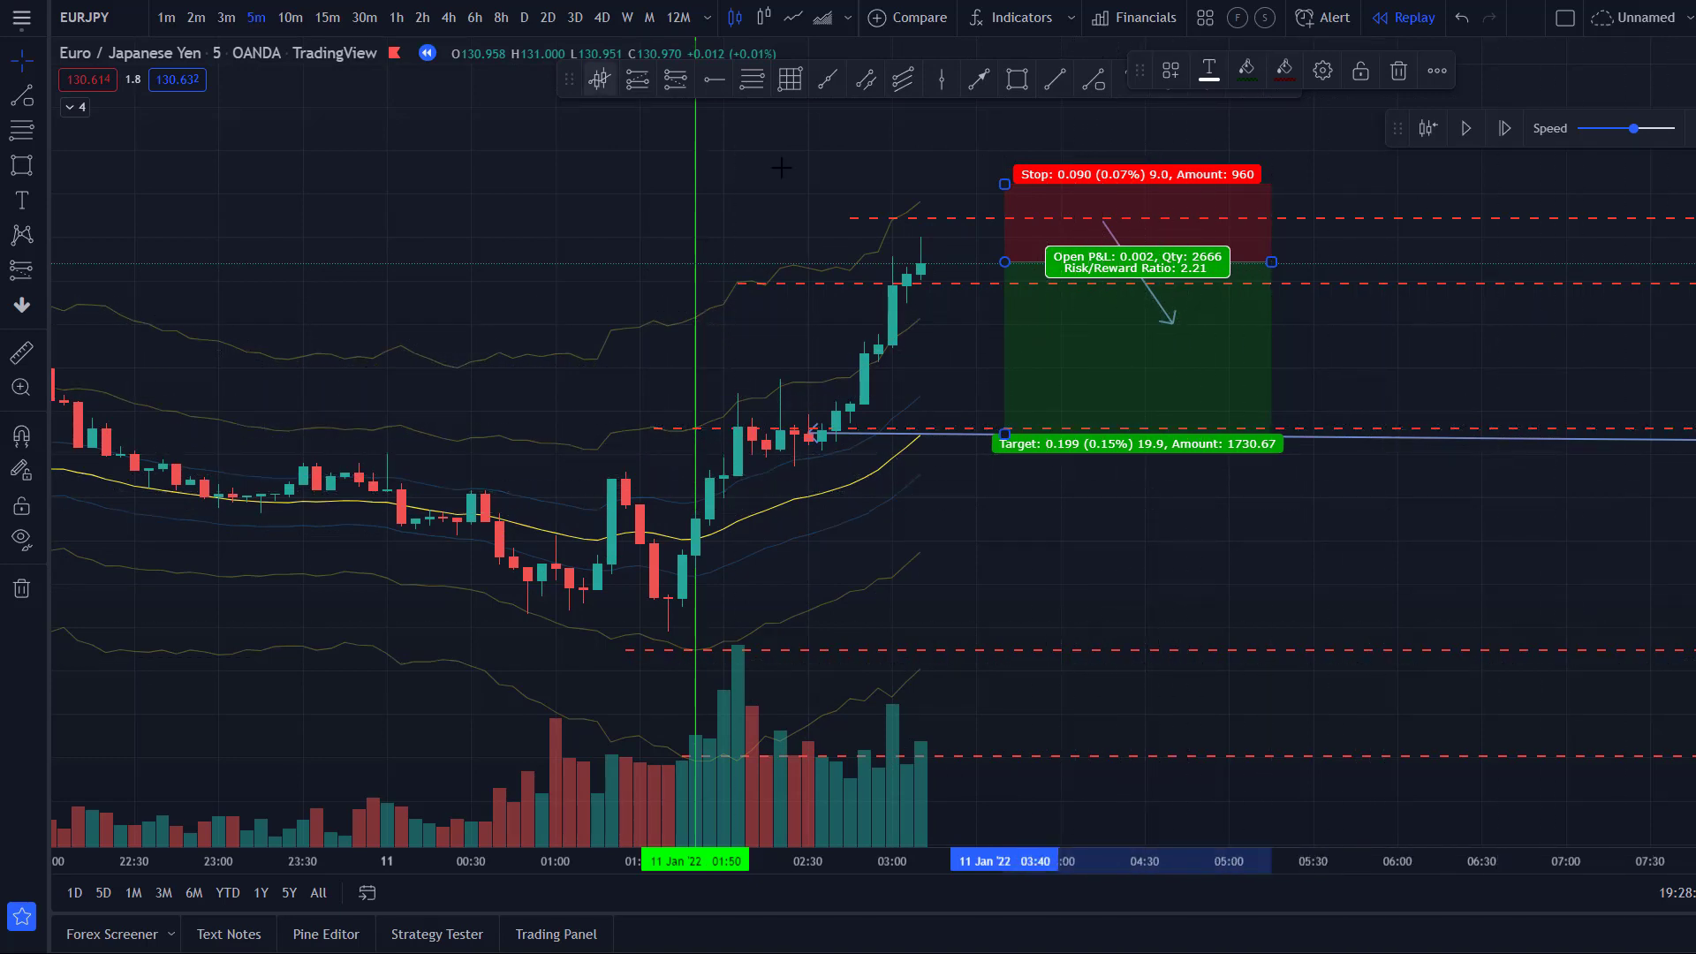
{"action": "left_click", "coordinate": [1502, 129]}
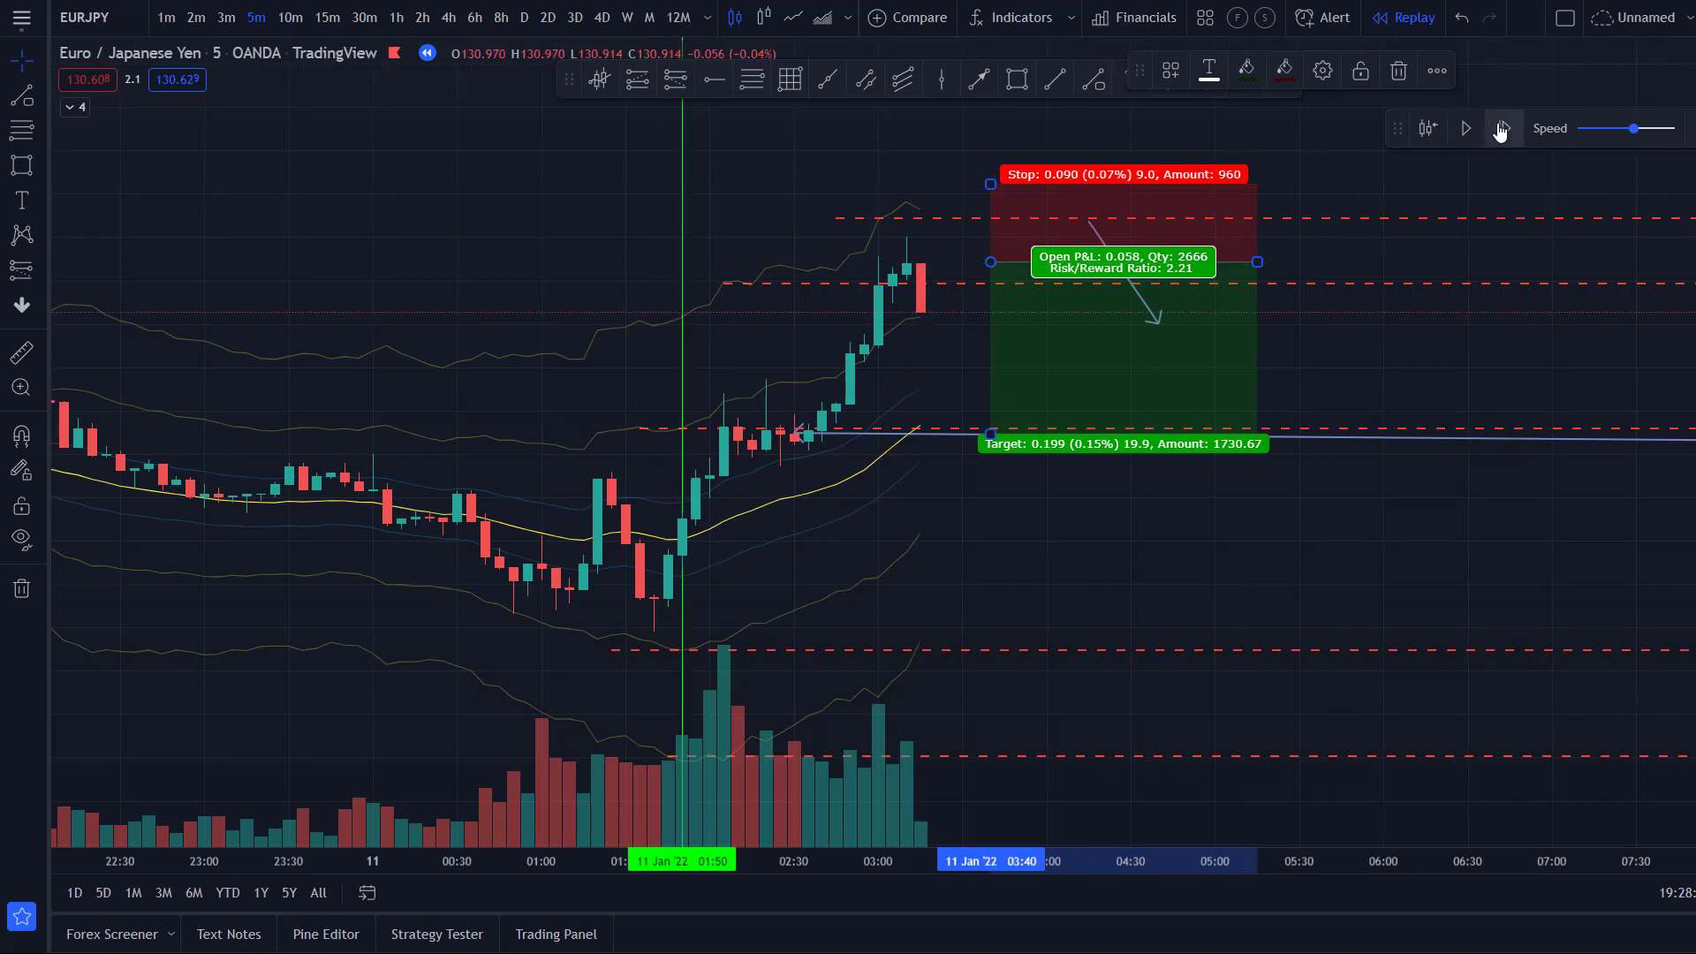
{"action": "left_click", "coordinate": [1502, 129]}
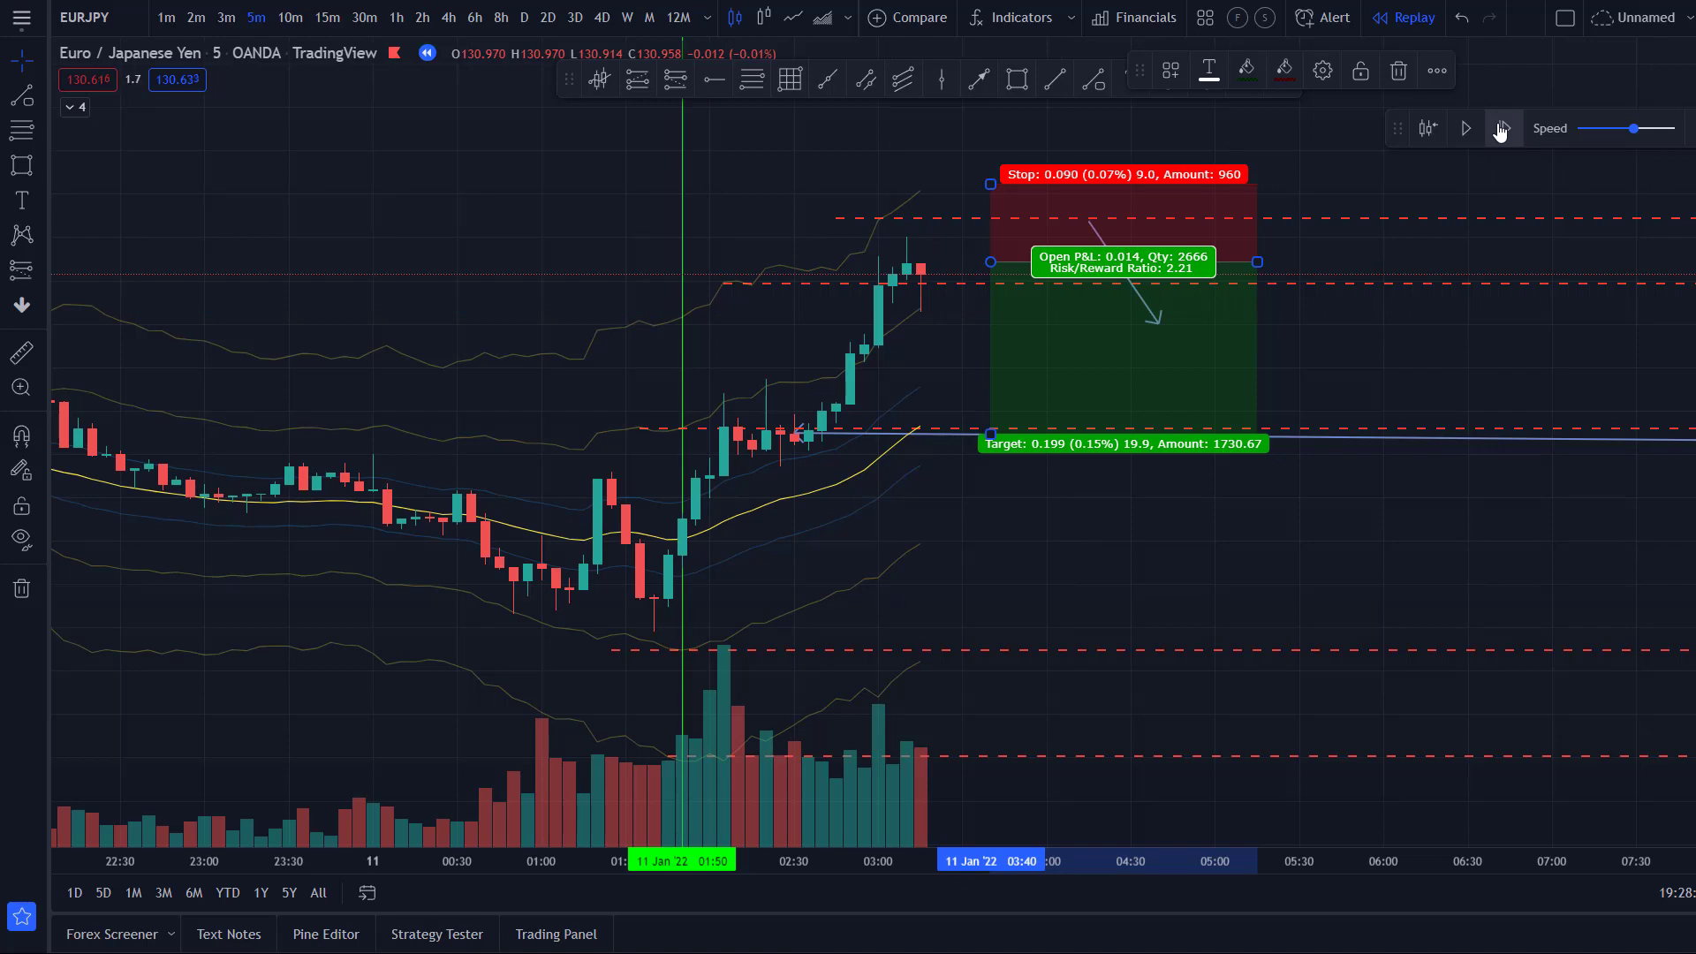
{"action": "left_click", "coordinate": [1500, 129]}
{"action": "left_click", "coordinate": [1500, 129]}
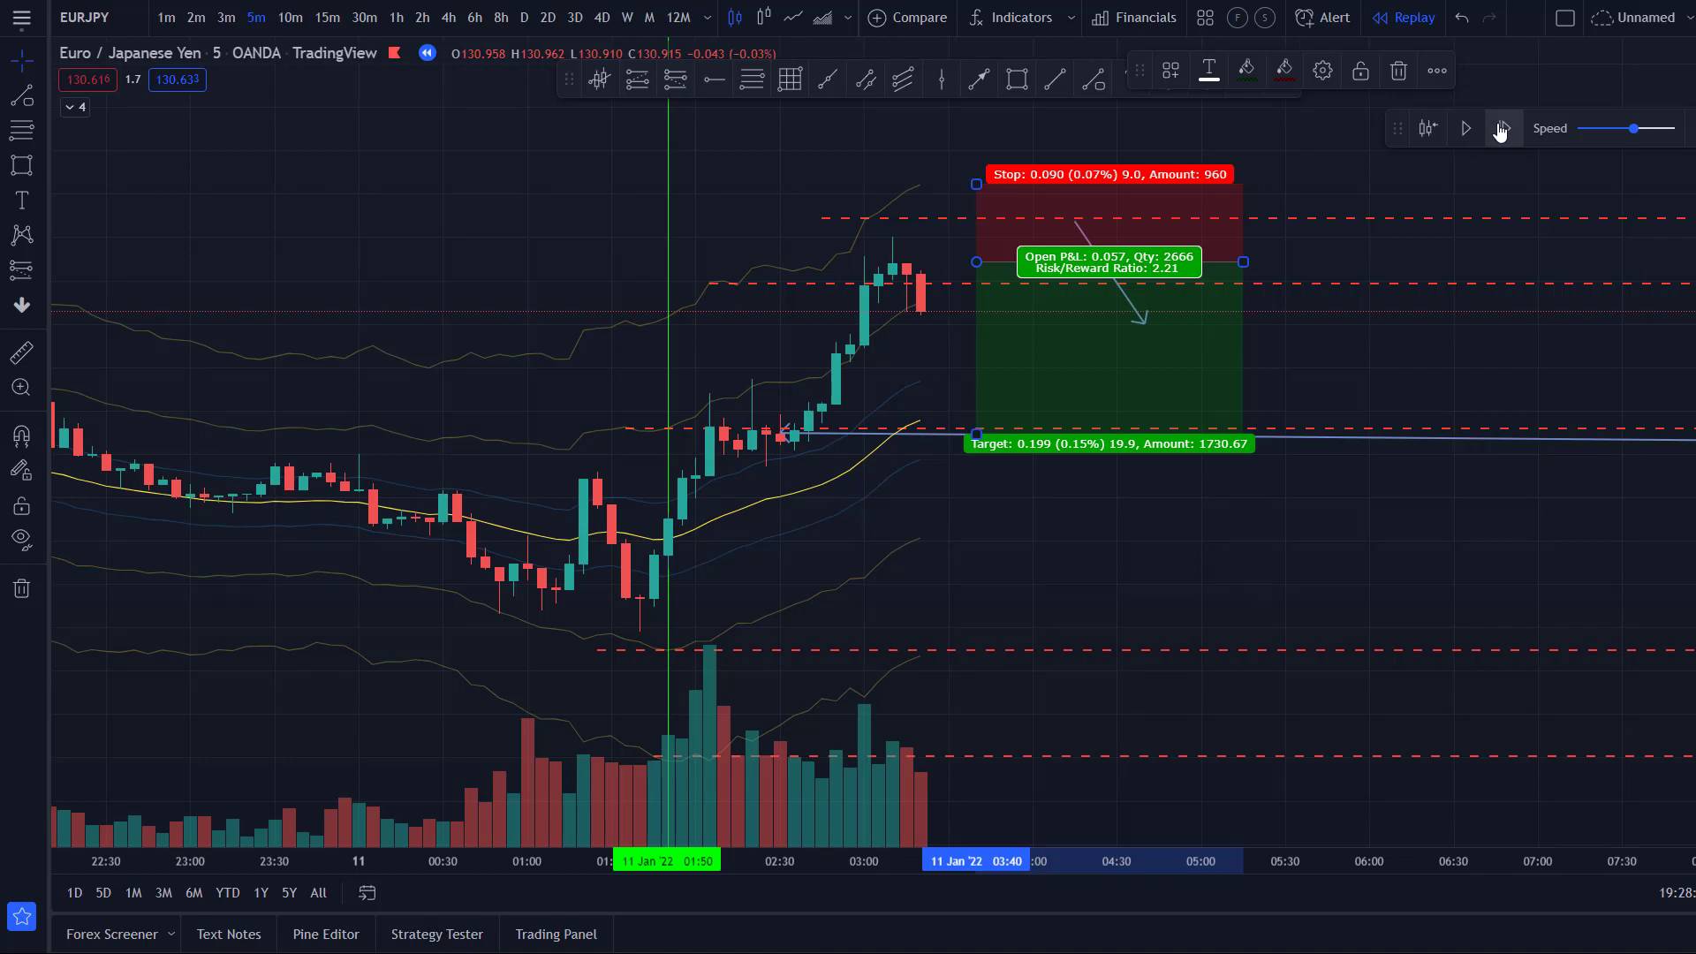
- Replay the bars one by one up to 03:40, past the short position's target
{"action": "left_click", "coordinate": [1500, 129]}
{"action": "left_click", "coordinate": [1499, 129]}
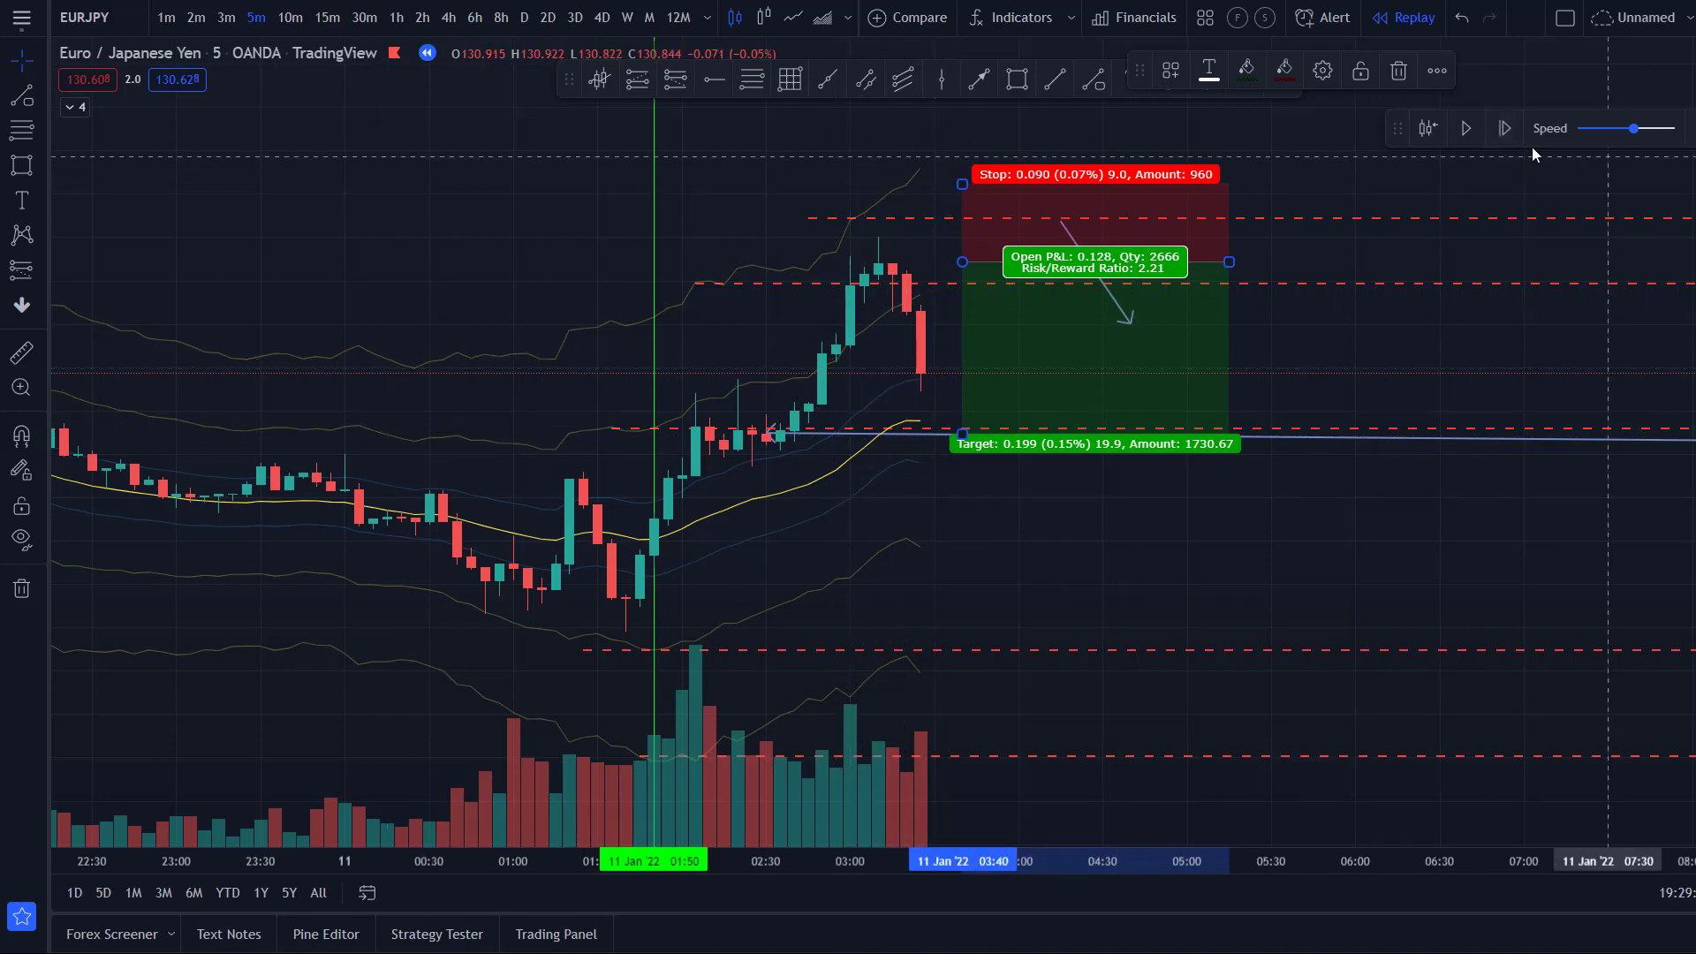
{"action": "left_click", "coordinate": [1502, 130]}
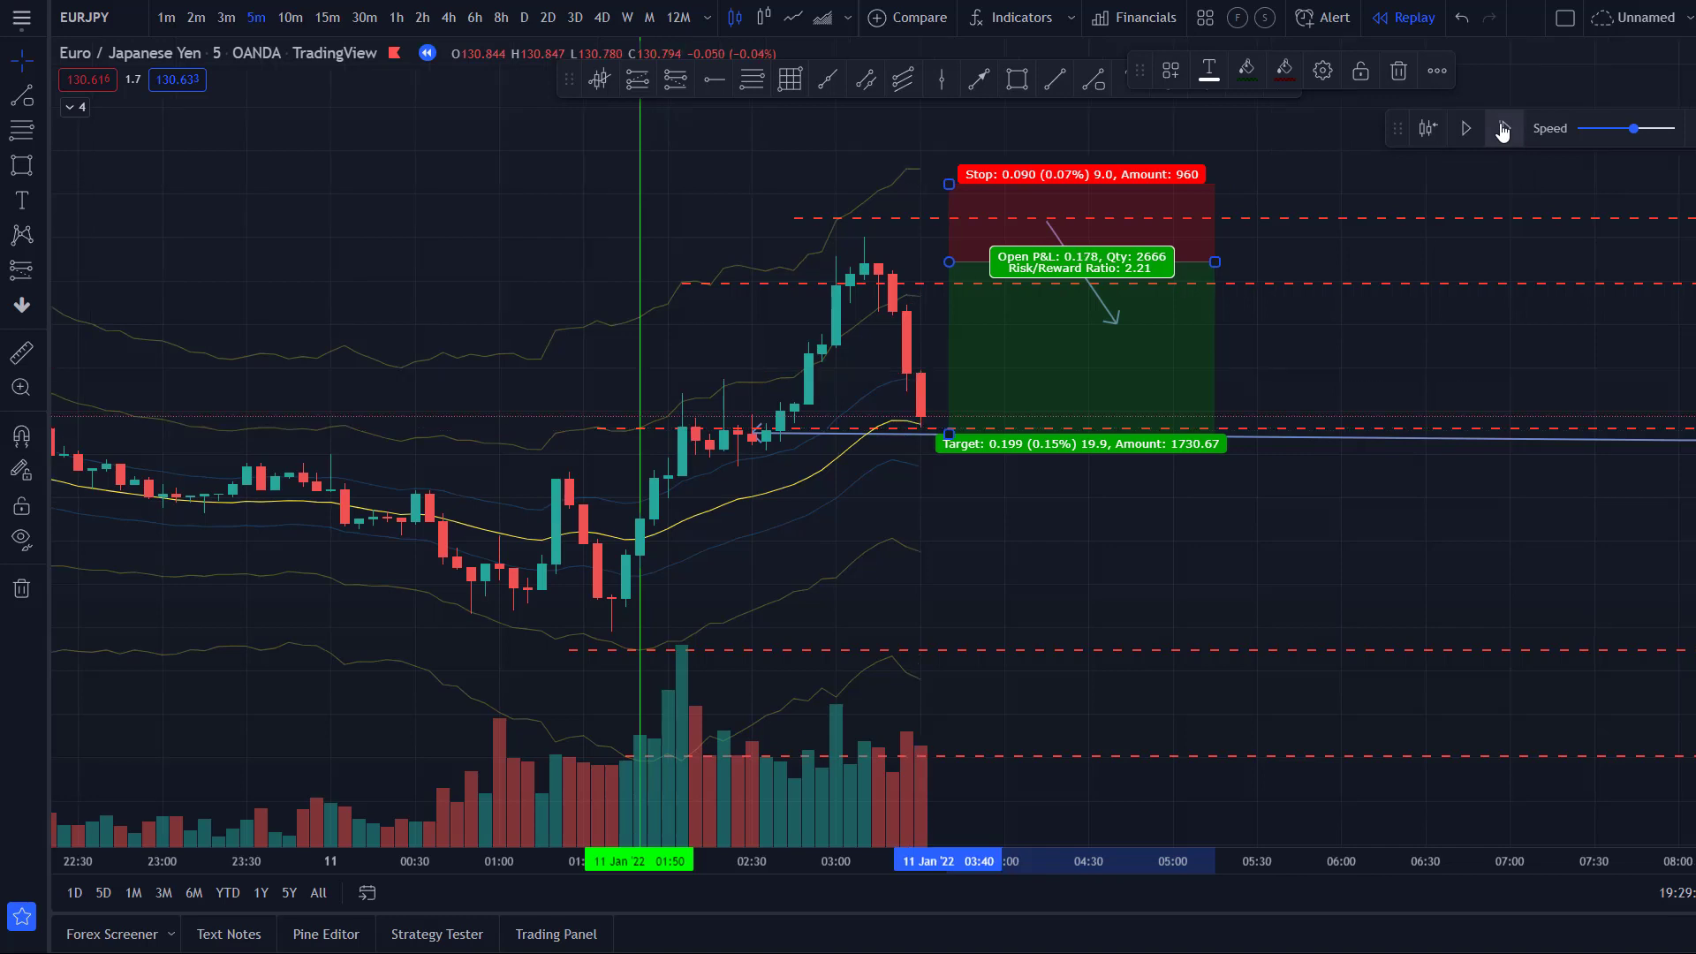
{"action": "left_click", "coordinate": [1501, 130]}
{"action": "left_click", "coordinate": [1502, 129]}
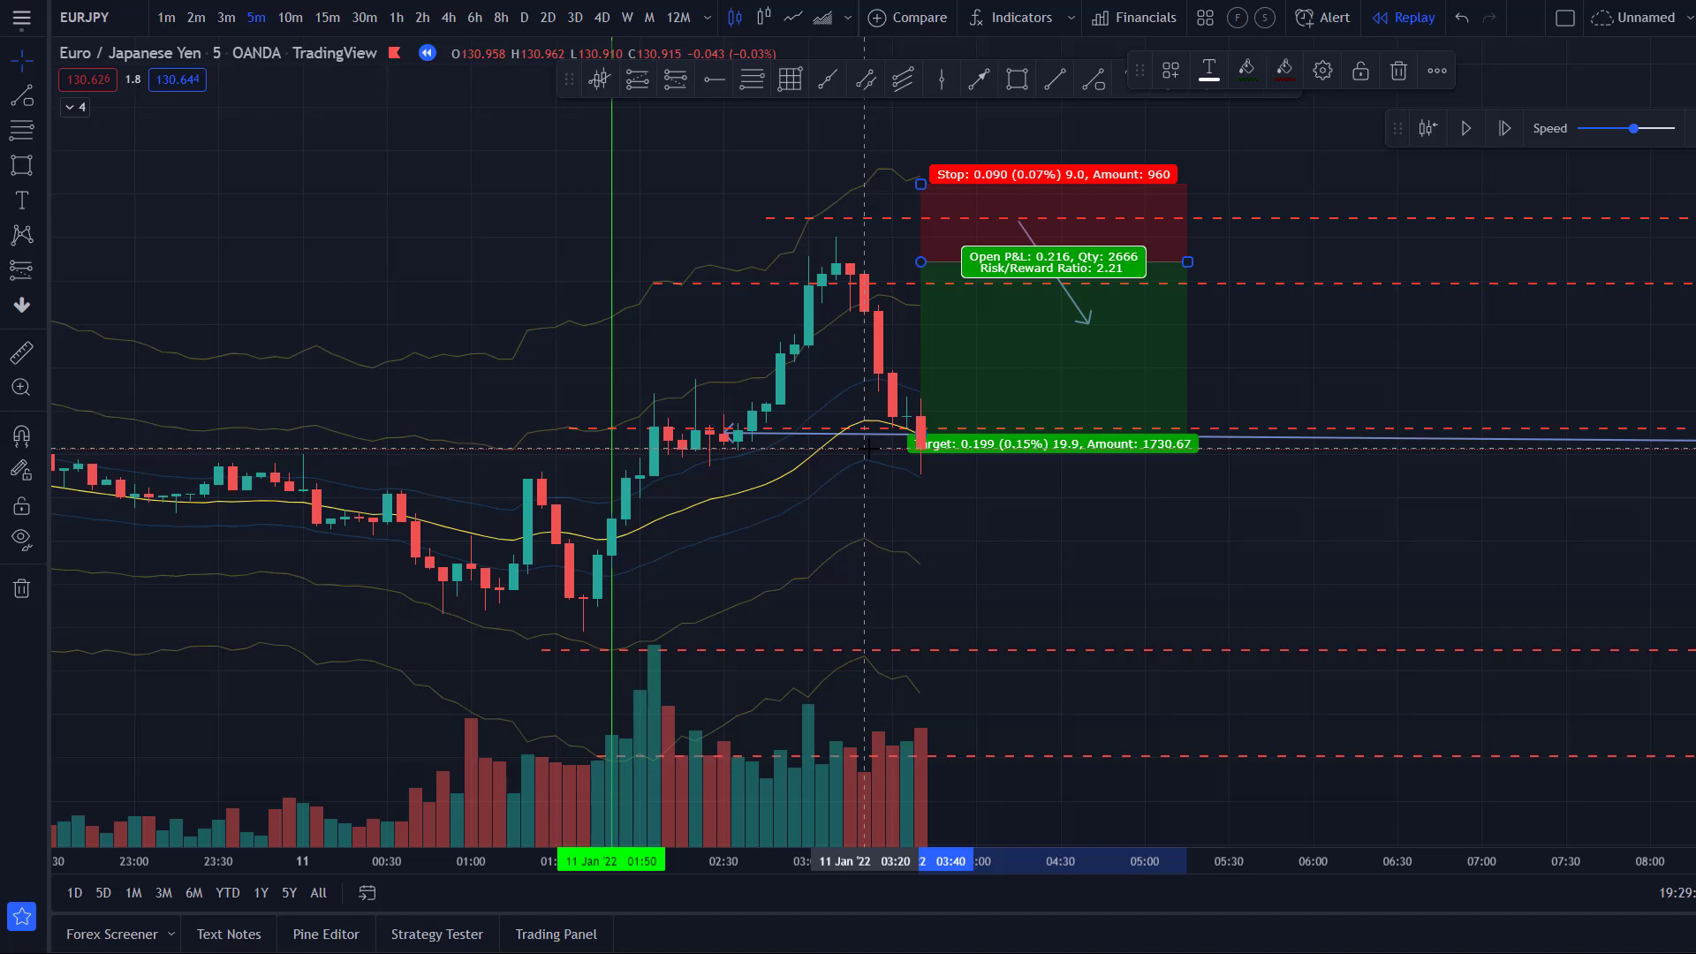
- Delete the short position from the EURJPY chart
{"action": "mouse_move", "coordinate": [974, 478]}
{"action": "left_mouse_down"}
{"action": "mouse_move", "coordinate": [909, 541]}
{"action": "mouse_move", "coordinate": [780, 492]}
{"action": "left_mouse_up"}
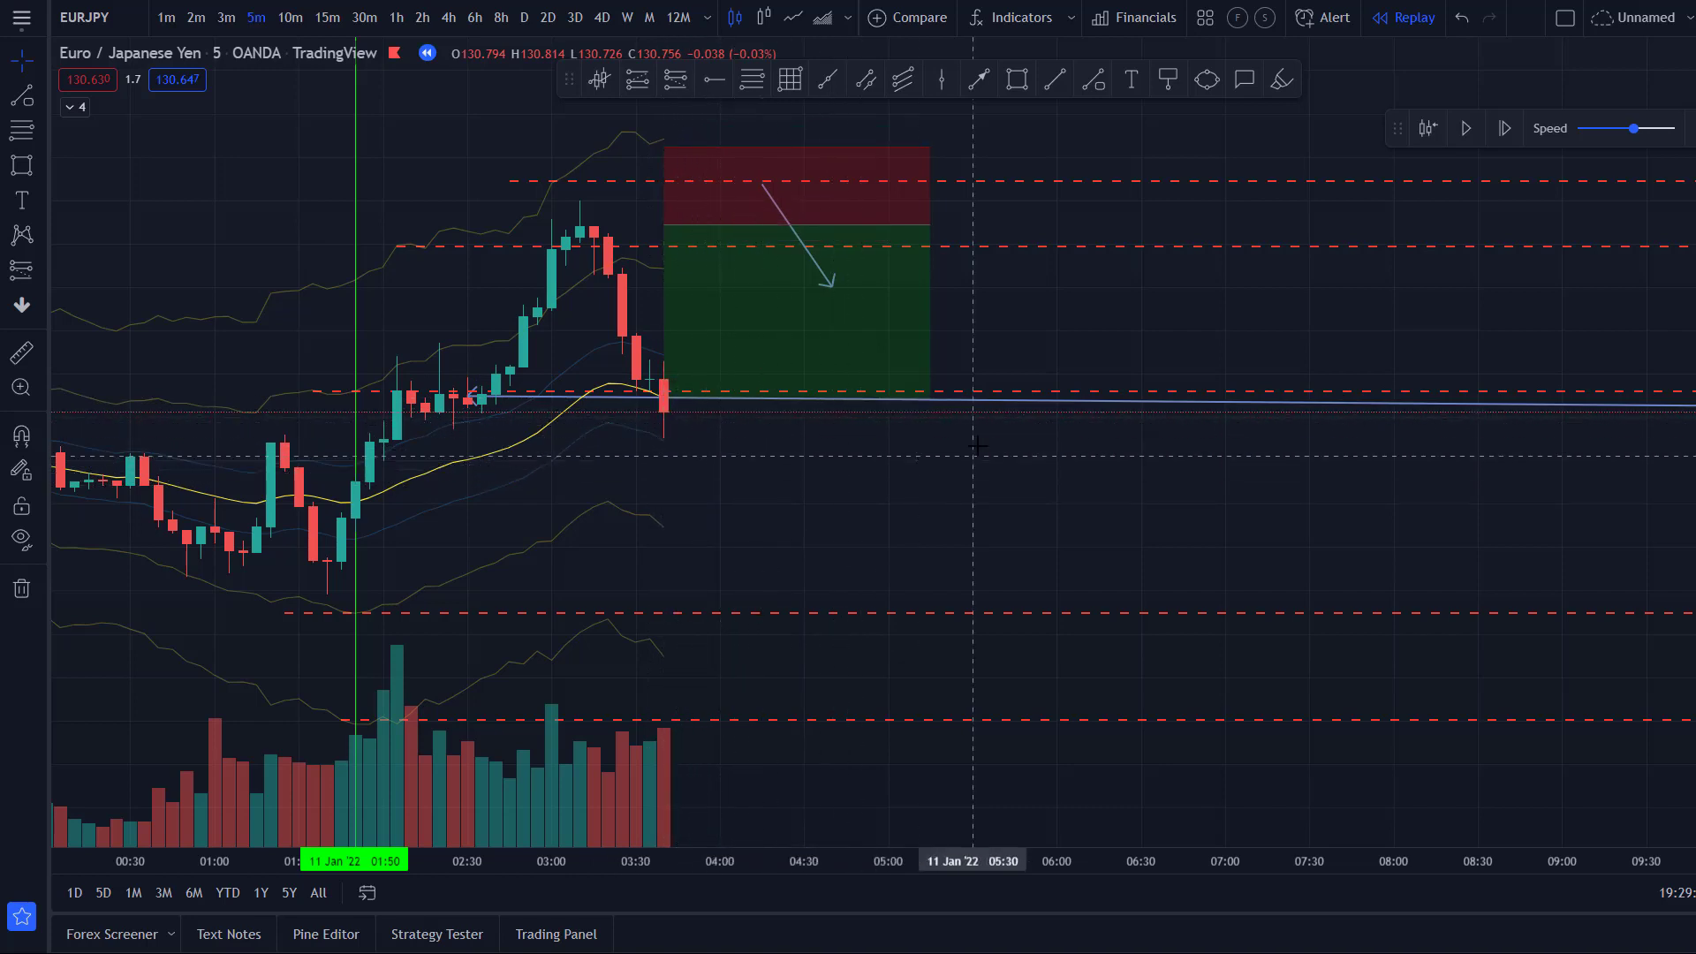
{"action": "left_click", "coordinate": [800, 344]}
{"action": "key", "text": "Delete"}
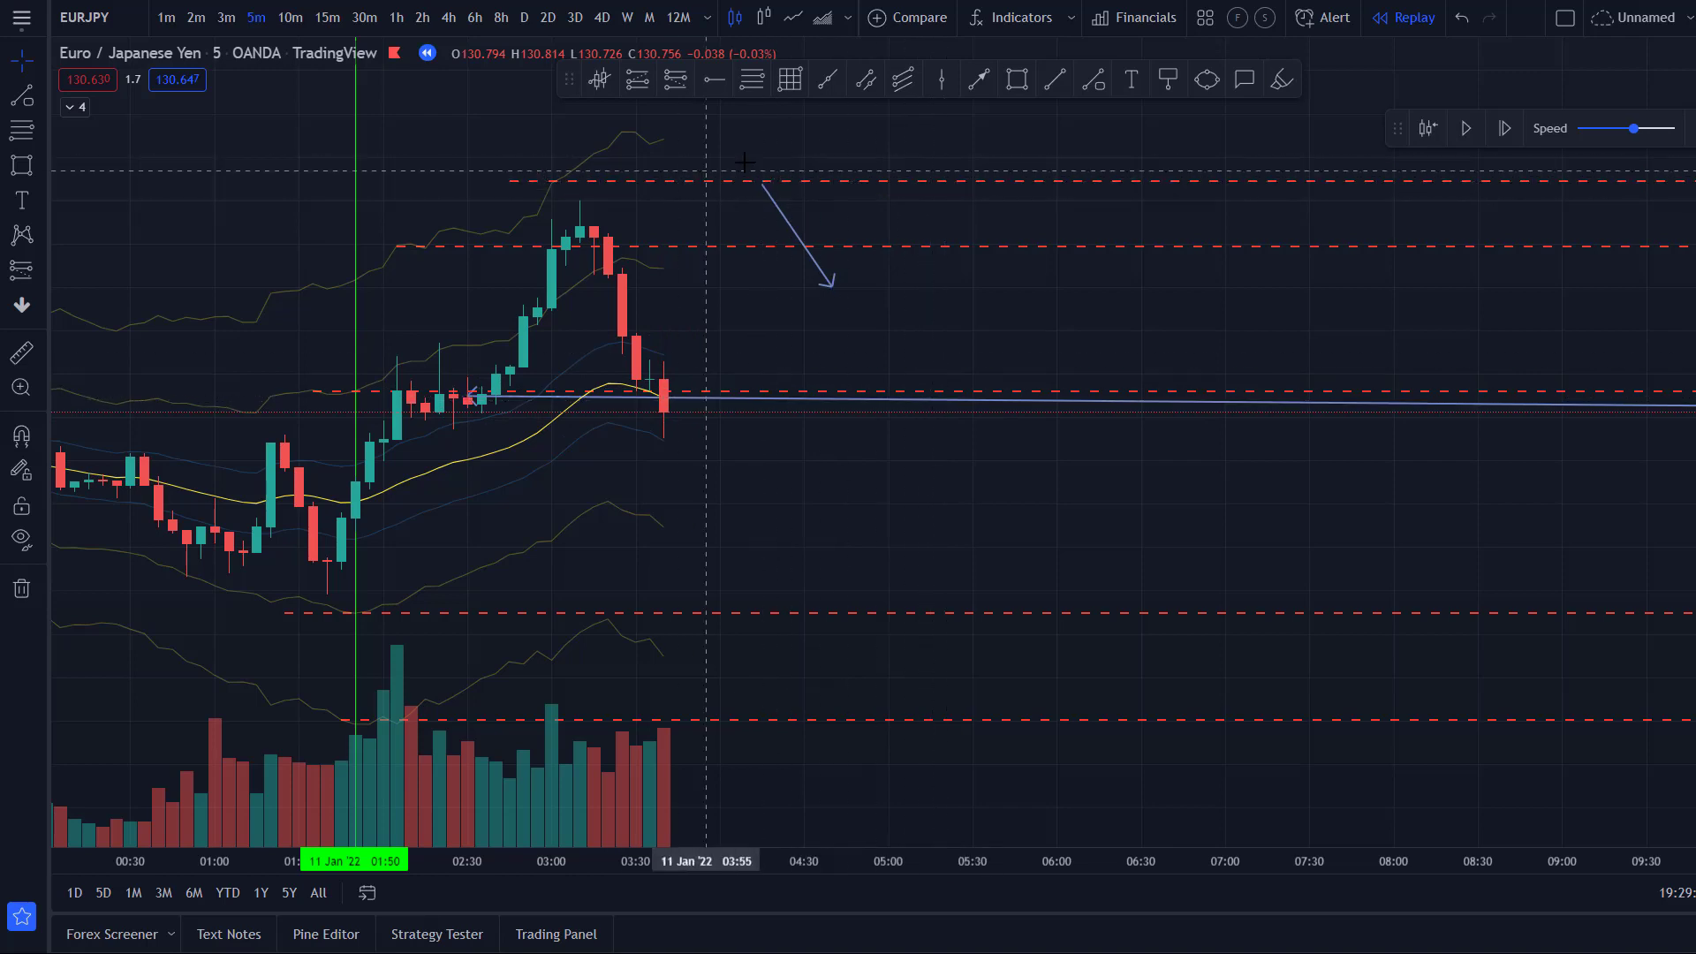
- Place a long position beside the latest candle with a 0.055 stop and 0.091 target, and shift it to start at 04:00
{"action": "left_click", "coordinate": [630, 82]}
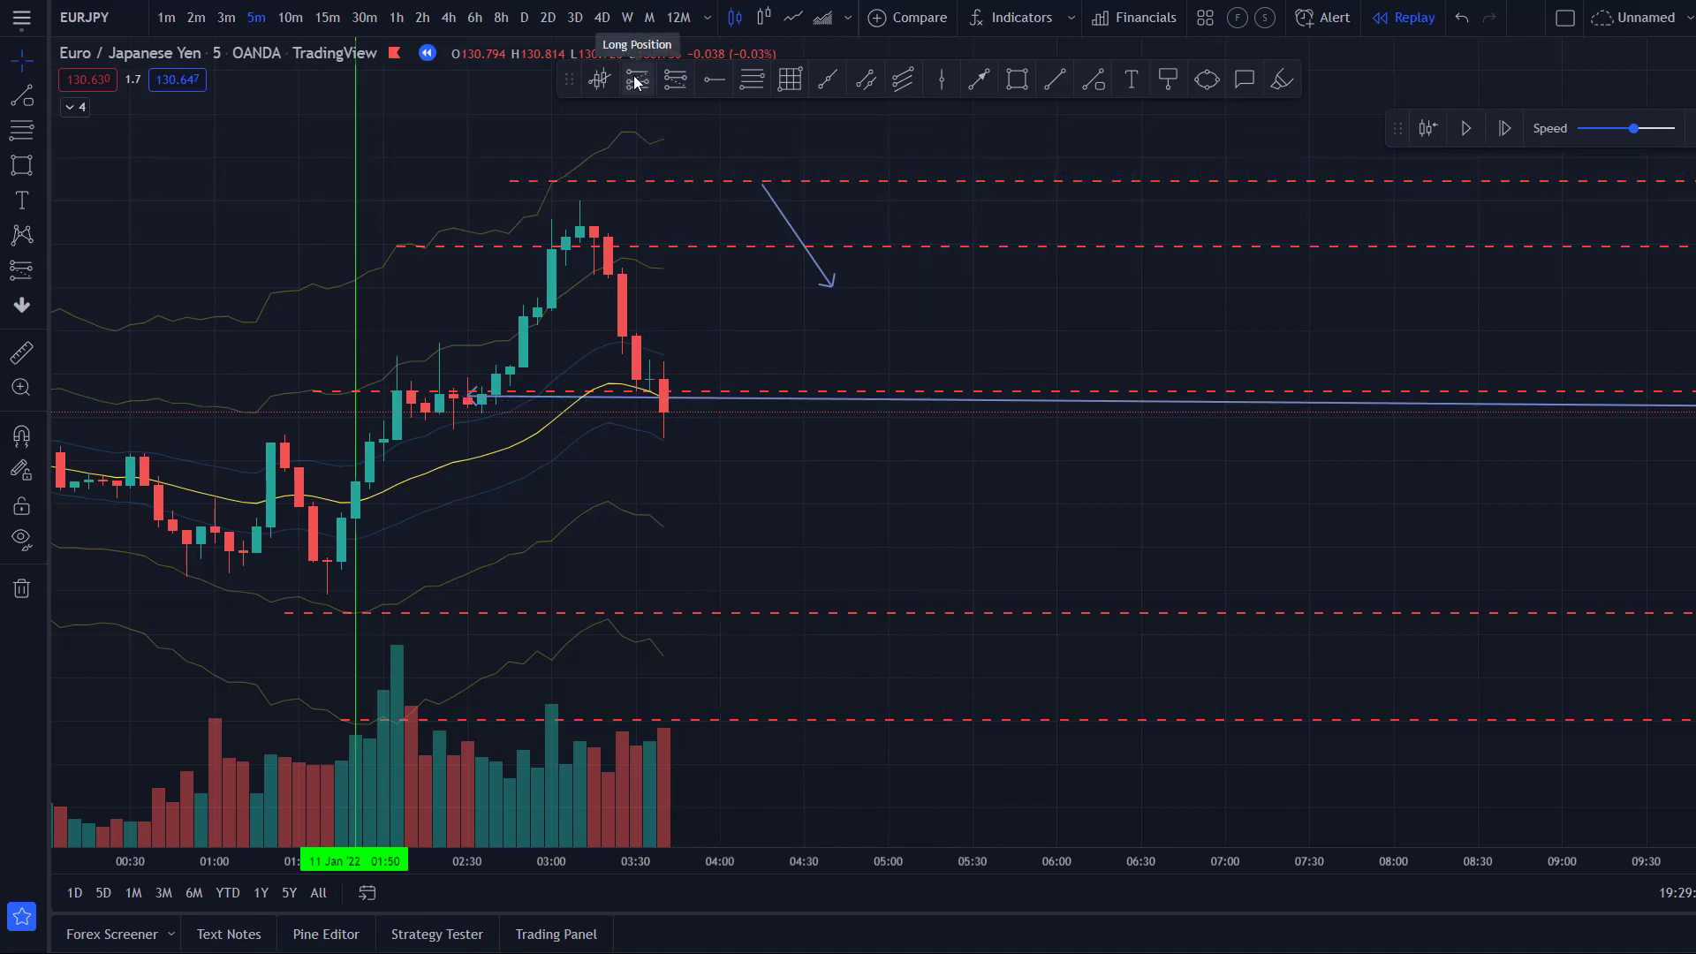
{"action": "left_click", "coordinate": [676, 433]}
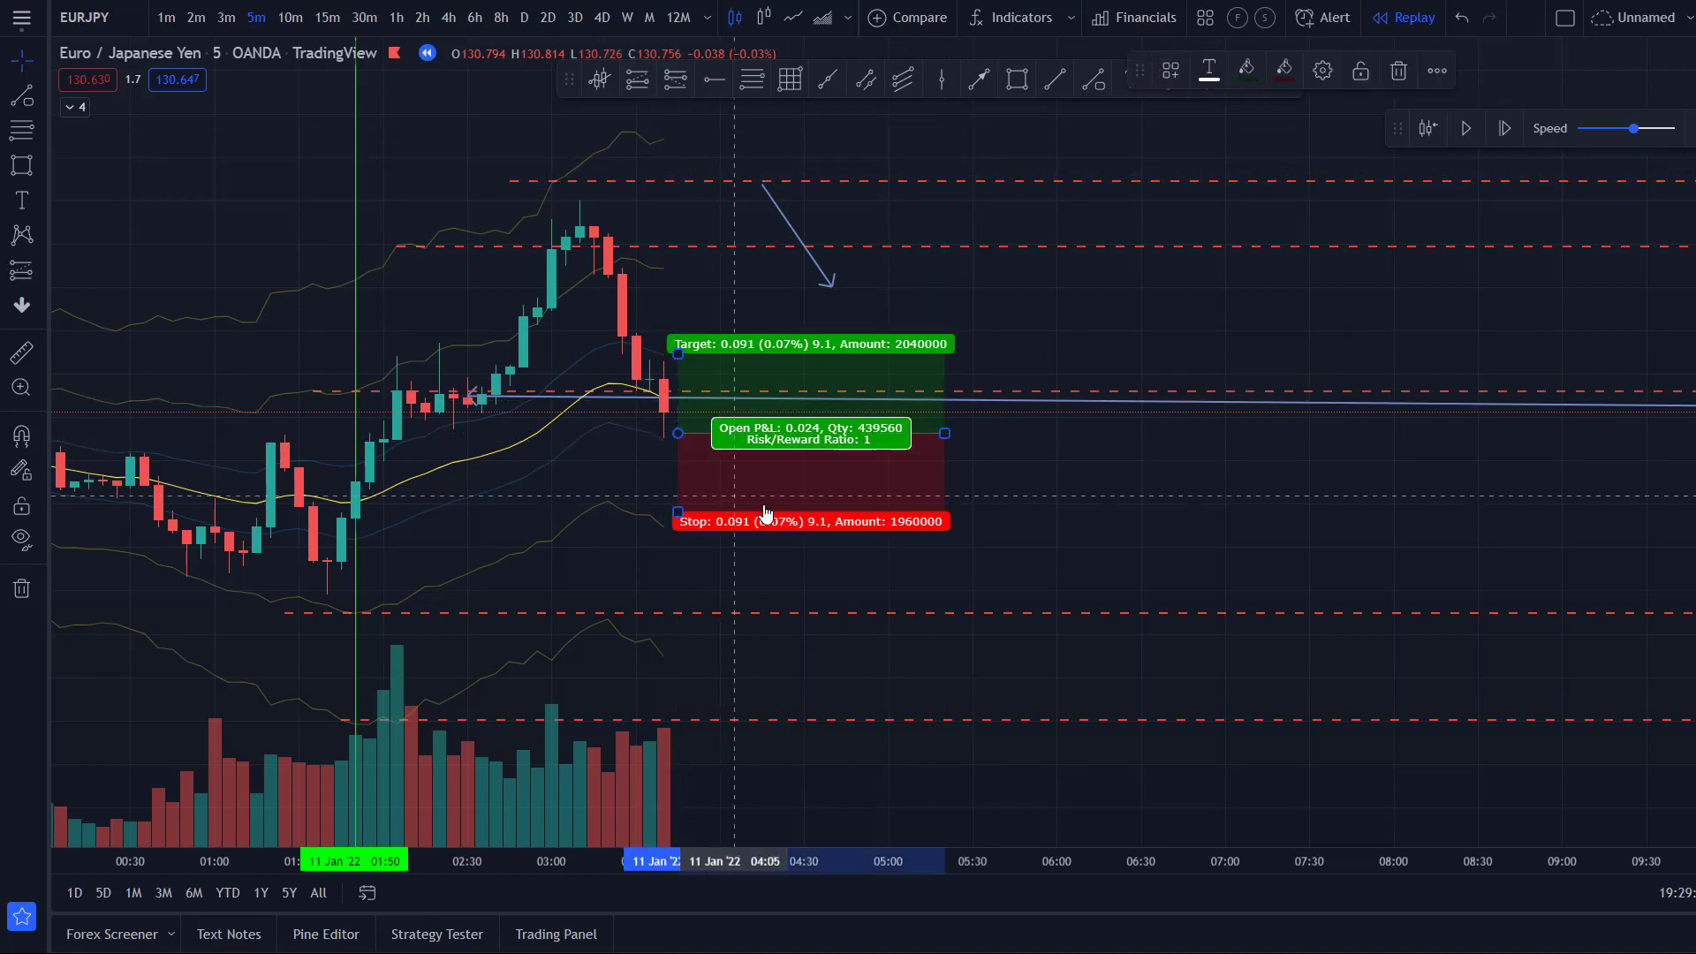
{"action": "mouse_move", "coordinate": [677, 510]}
{"action": "left_mouse_down"}
{"action": "mouse_move", "coordinate": [680, 456]}
{"action": "mouse_move", "coordinate": [681, 556]}
{"action": "mouse_move", "coordinate": [681, 480]}
{"action": "left_mouse_up"}
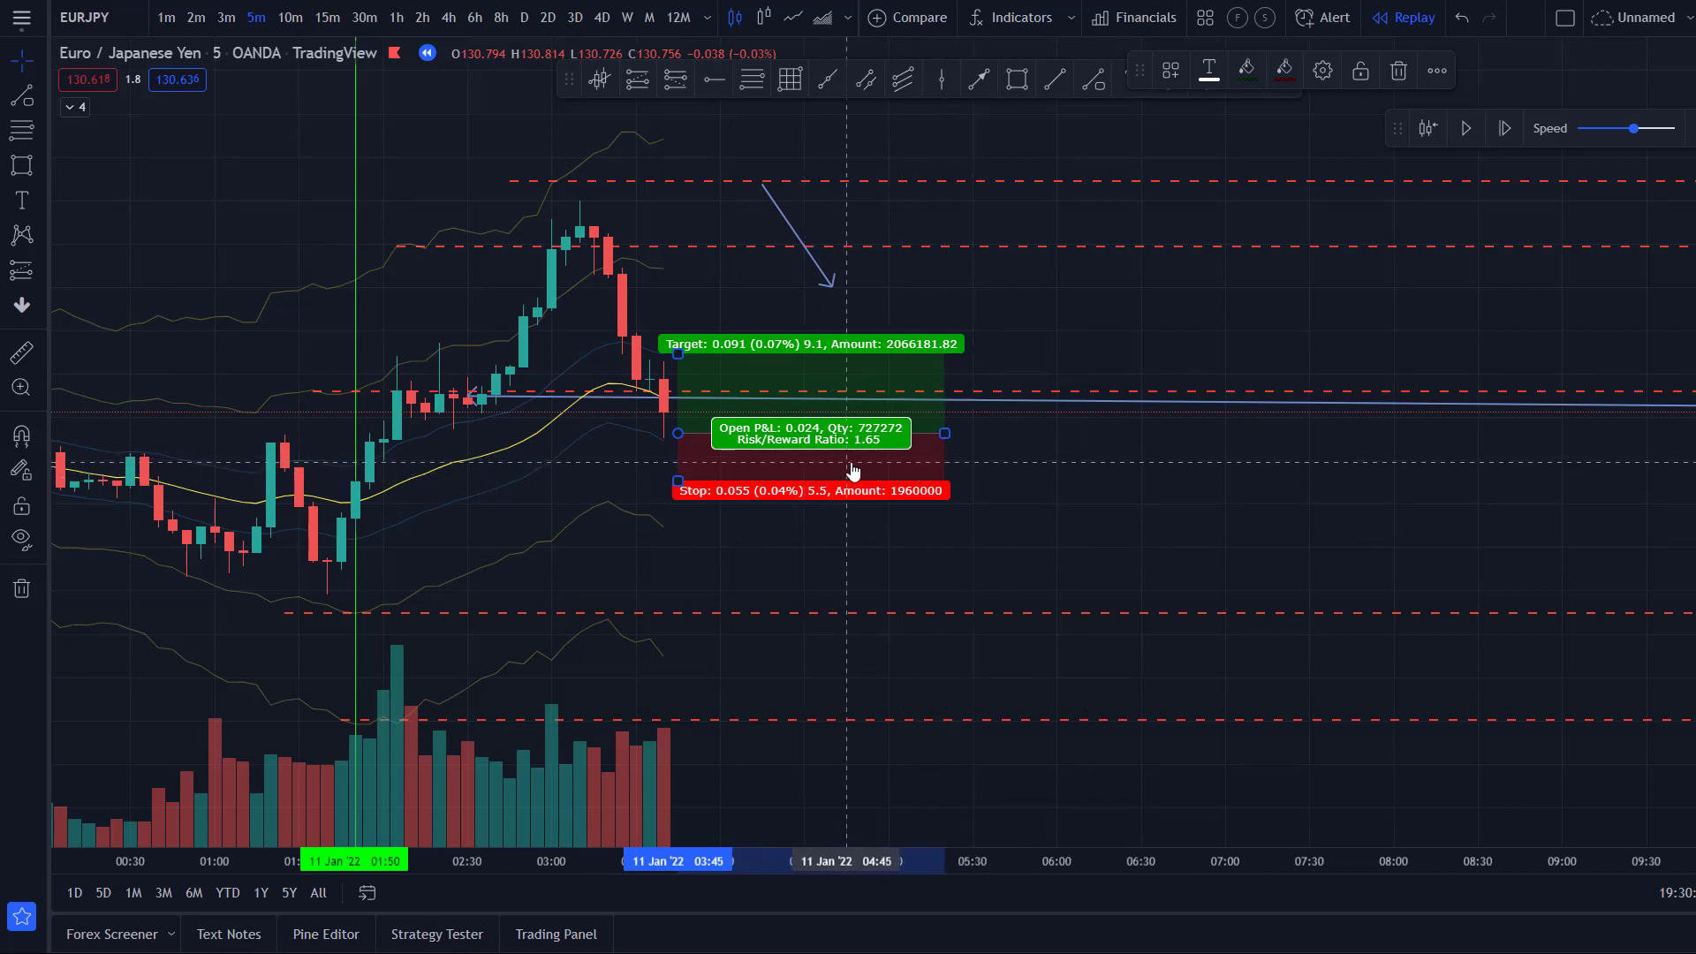
{"action": "left_click_drag", "start_coordinate": [810, 484], "coordinate": [853, 481]}
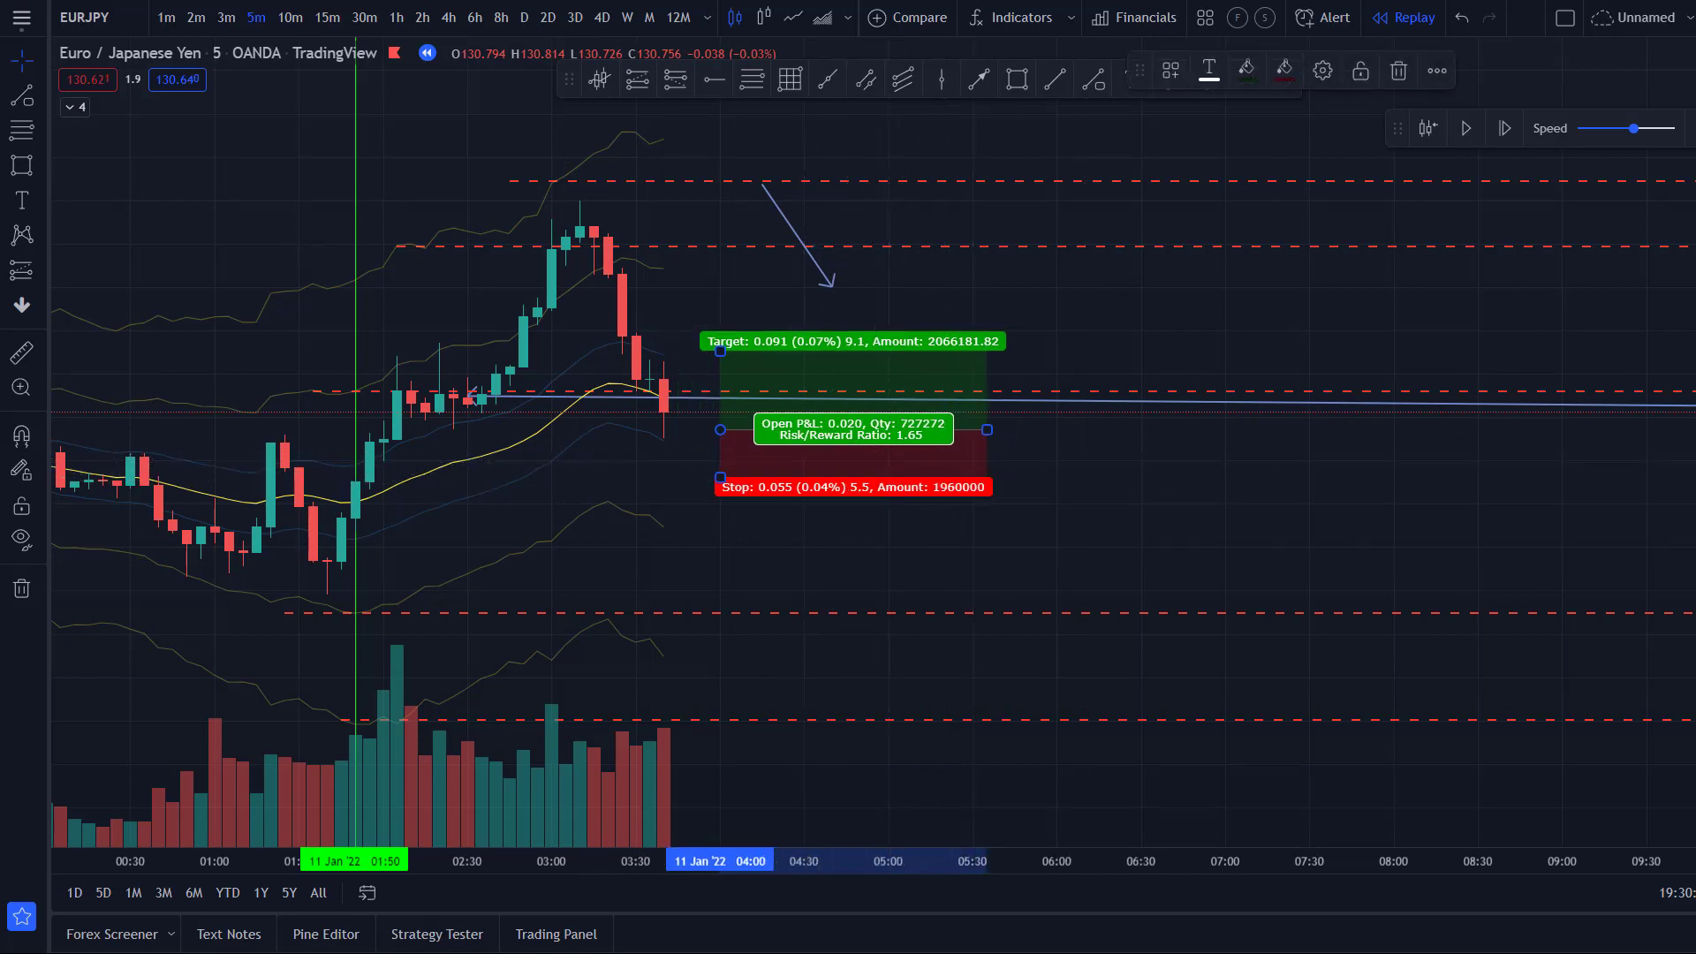
- Replay the bars one by one from 03:45 through 04:10 to follow the long position
{"action": "left_click", "coordinate": [1506, 129]}
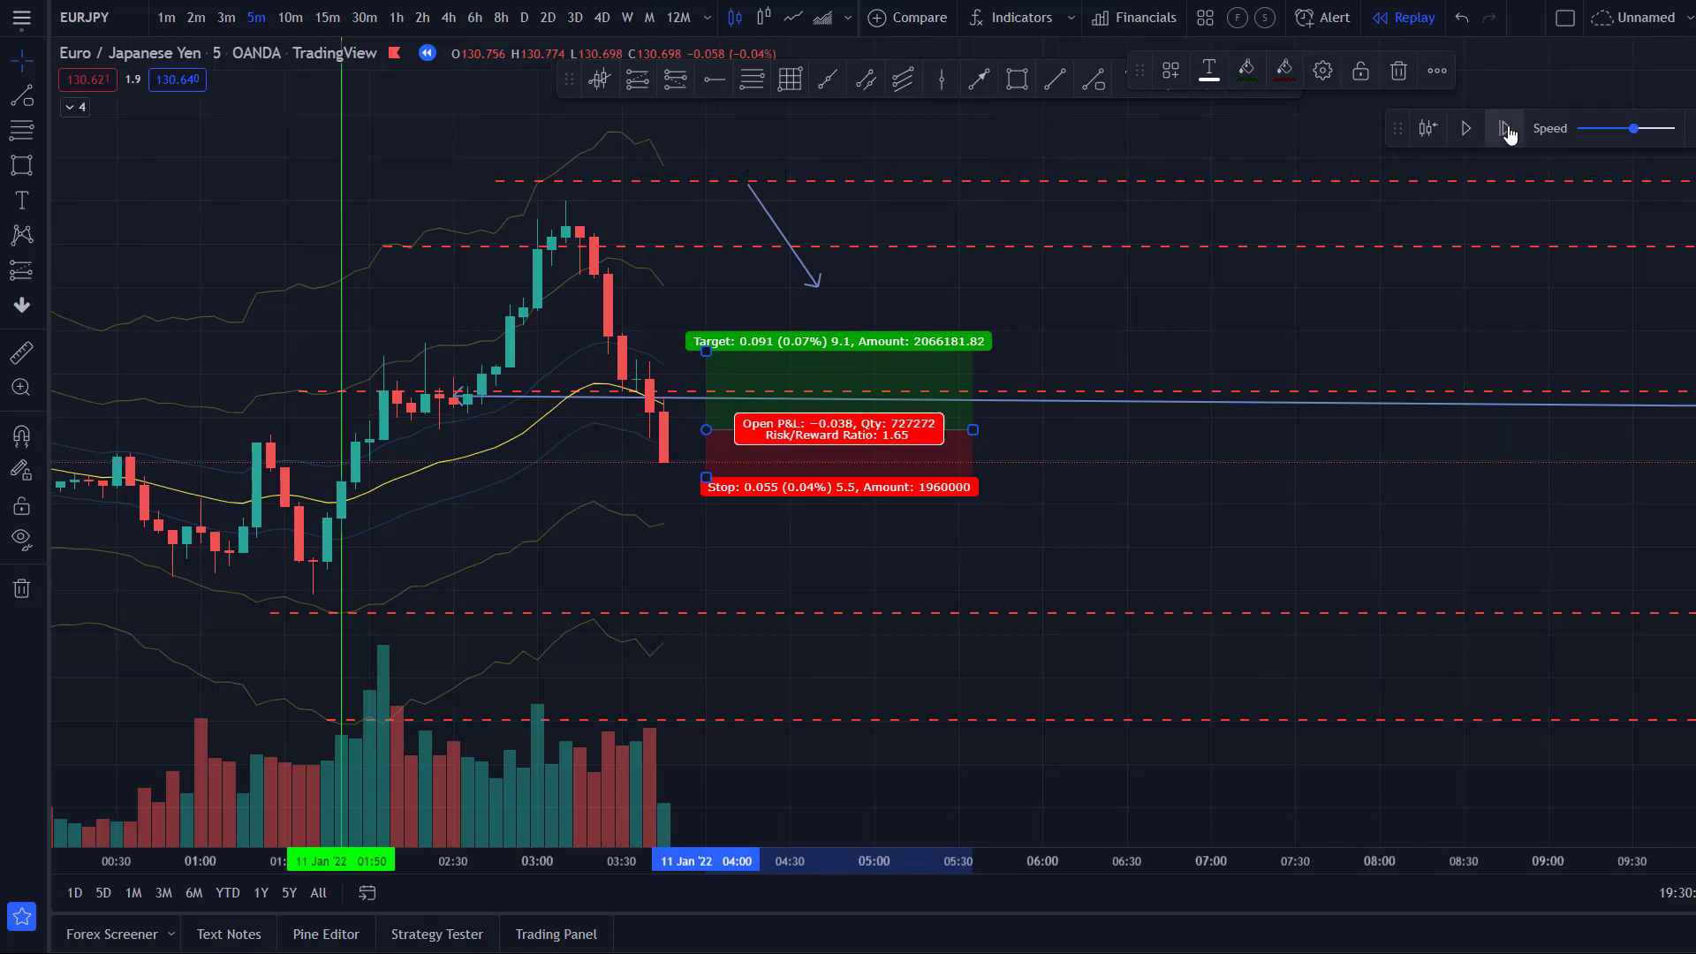
{"action": "left_click", "coordinate": [1506, 130]}
{"action": "left_click", "coordinate": [1506, 130]}
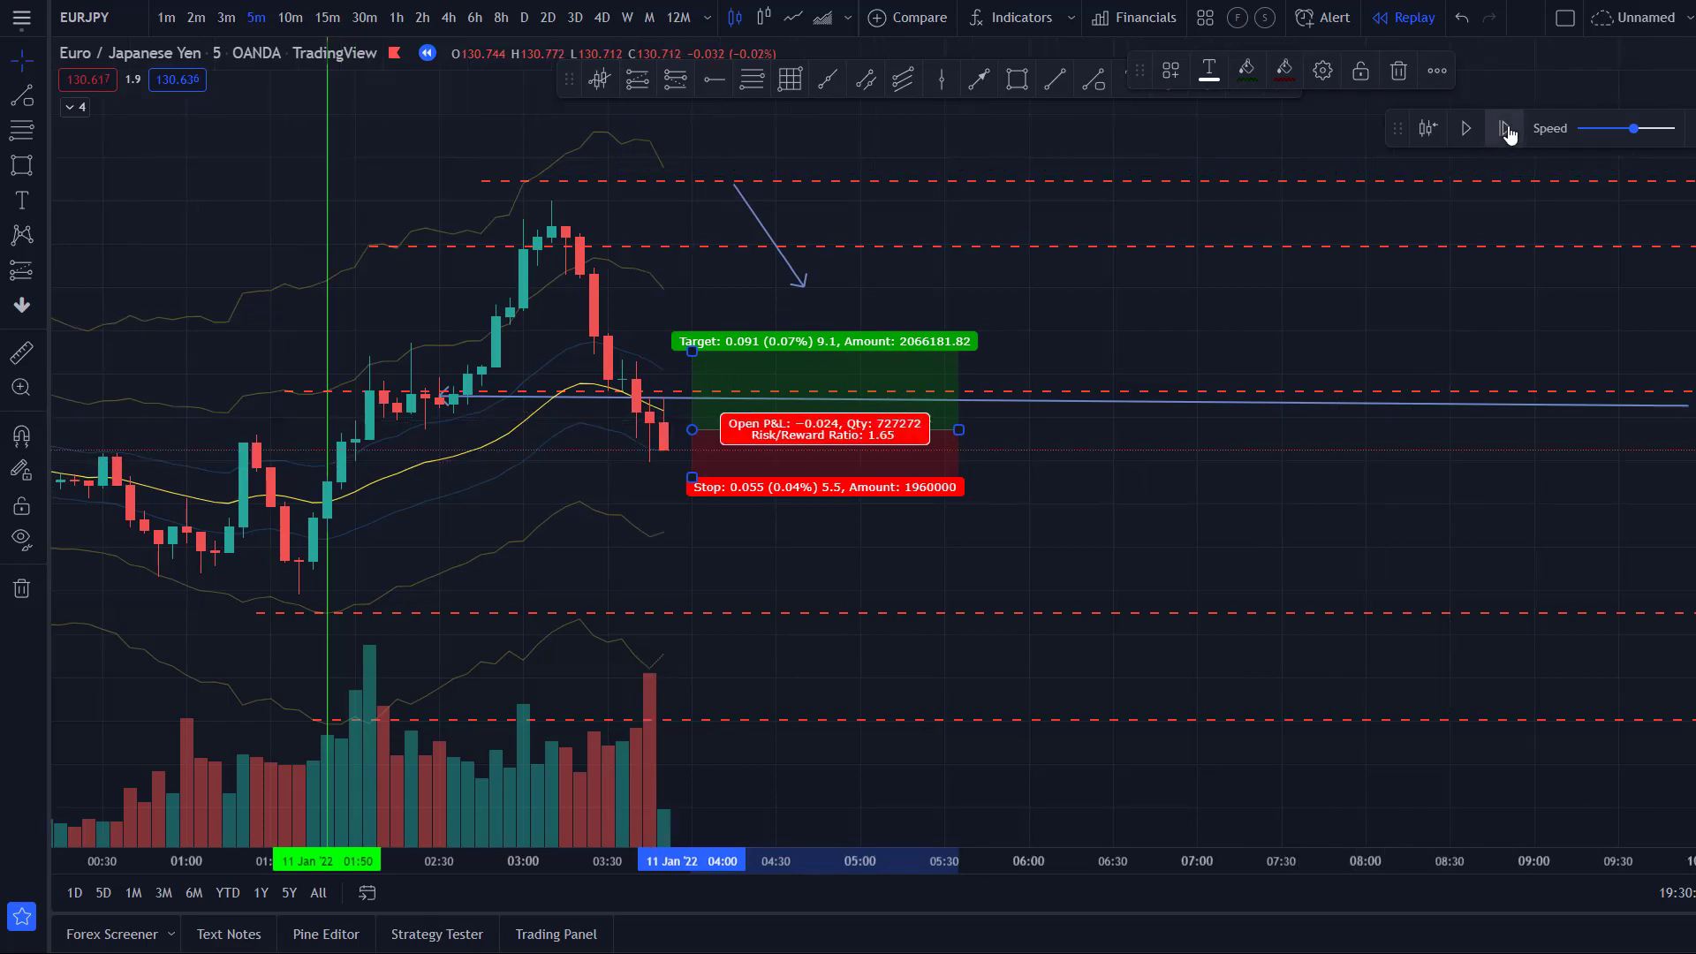
{"action": "left_click", "coordinate": [1506, 129]}
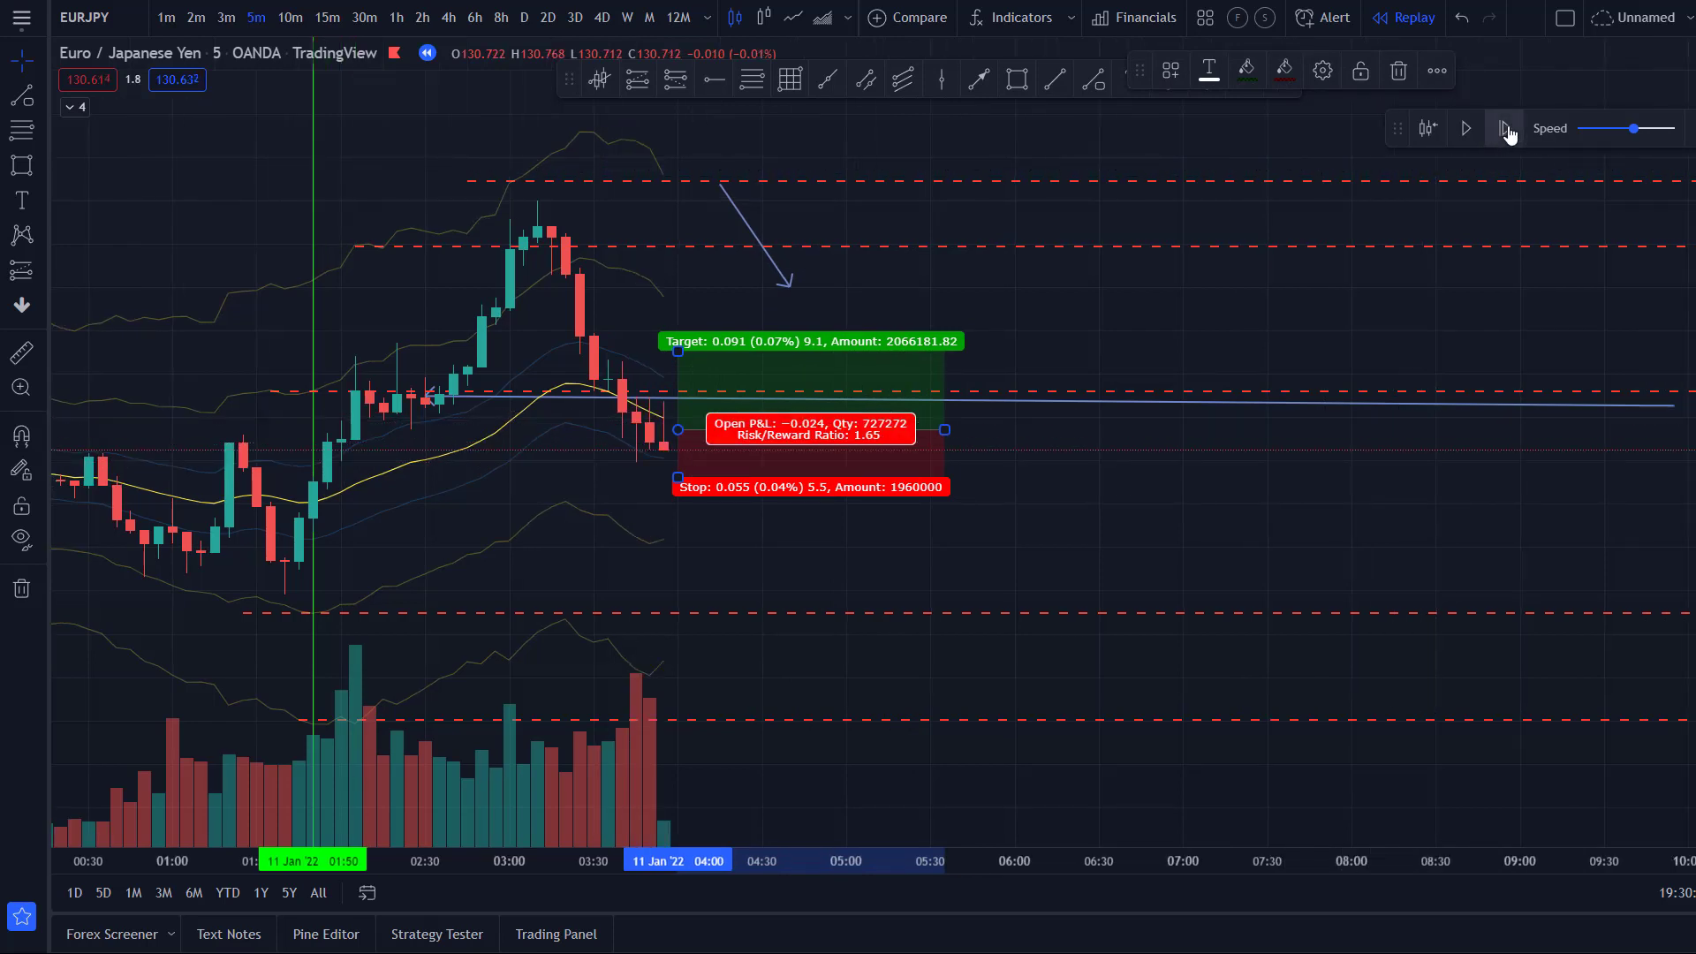
{"action": "left_click", "coordinate": [1506, 130]}
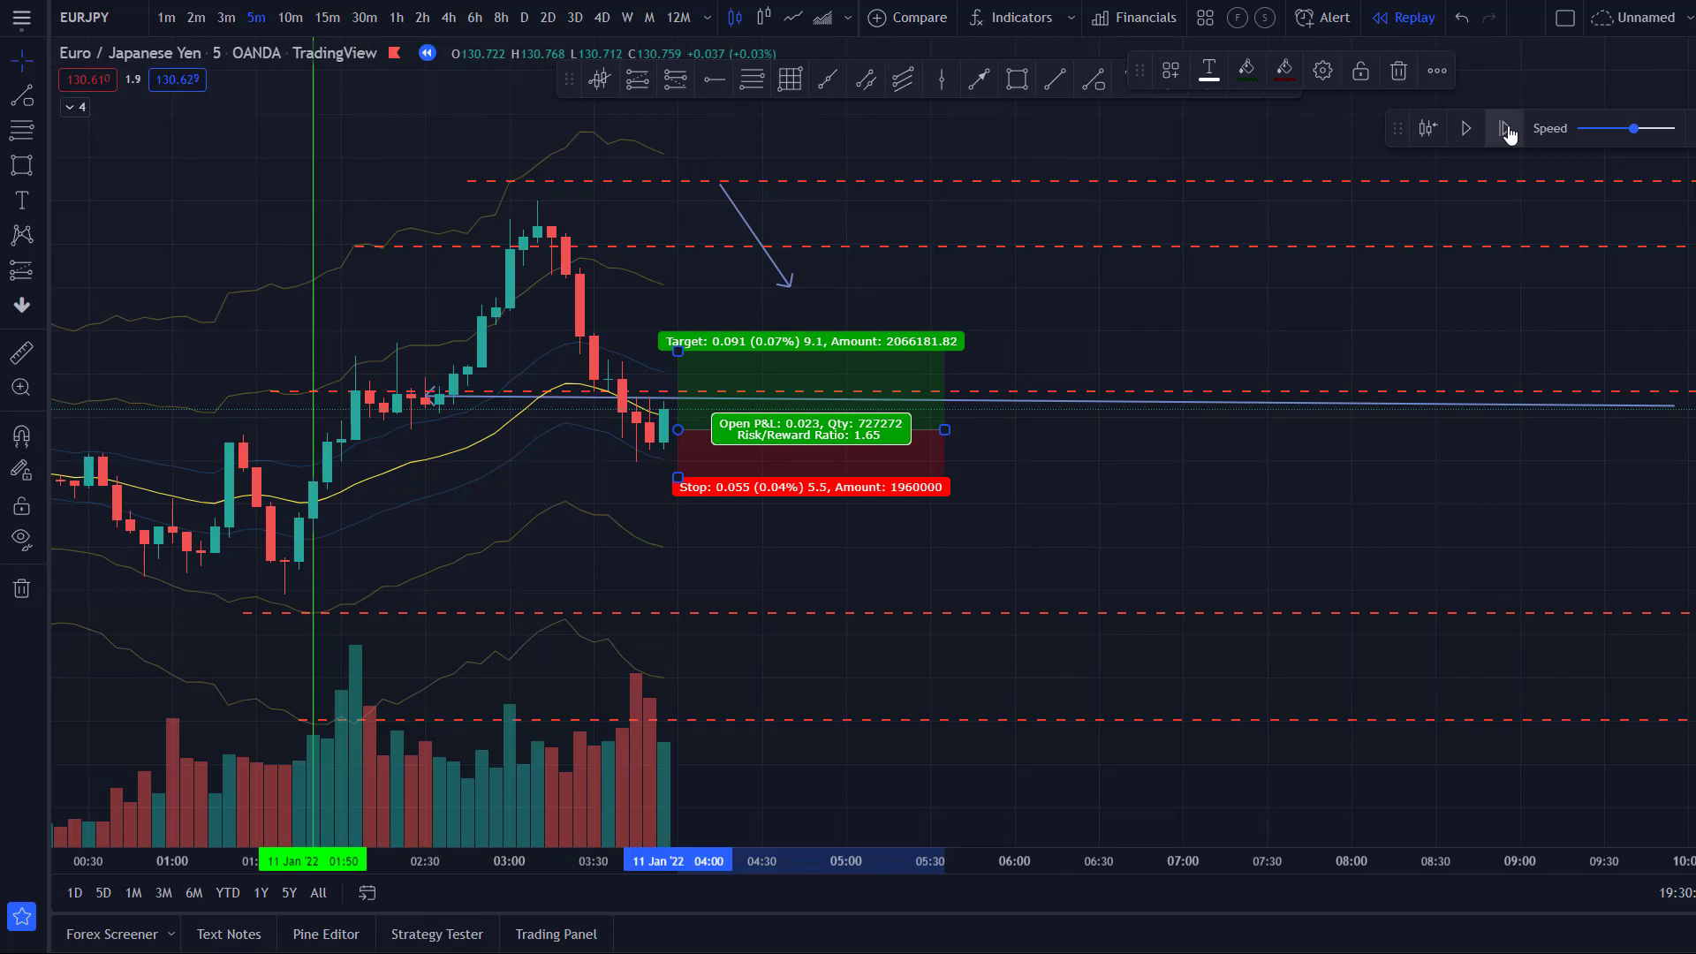
{"action": "left_click", "coordinate": [1506, 130]}
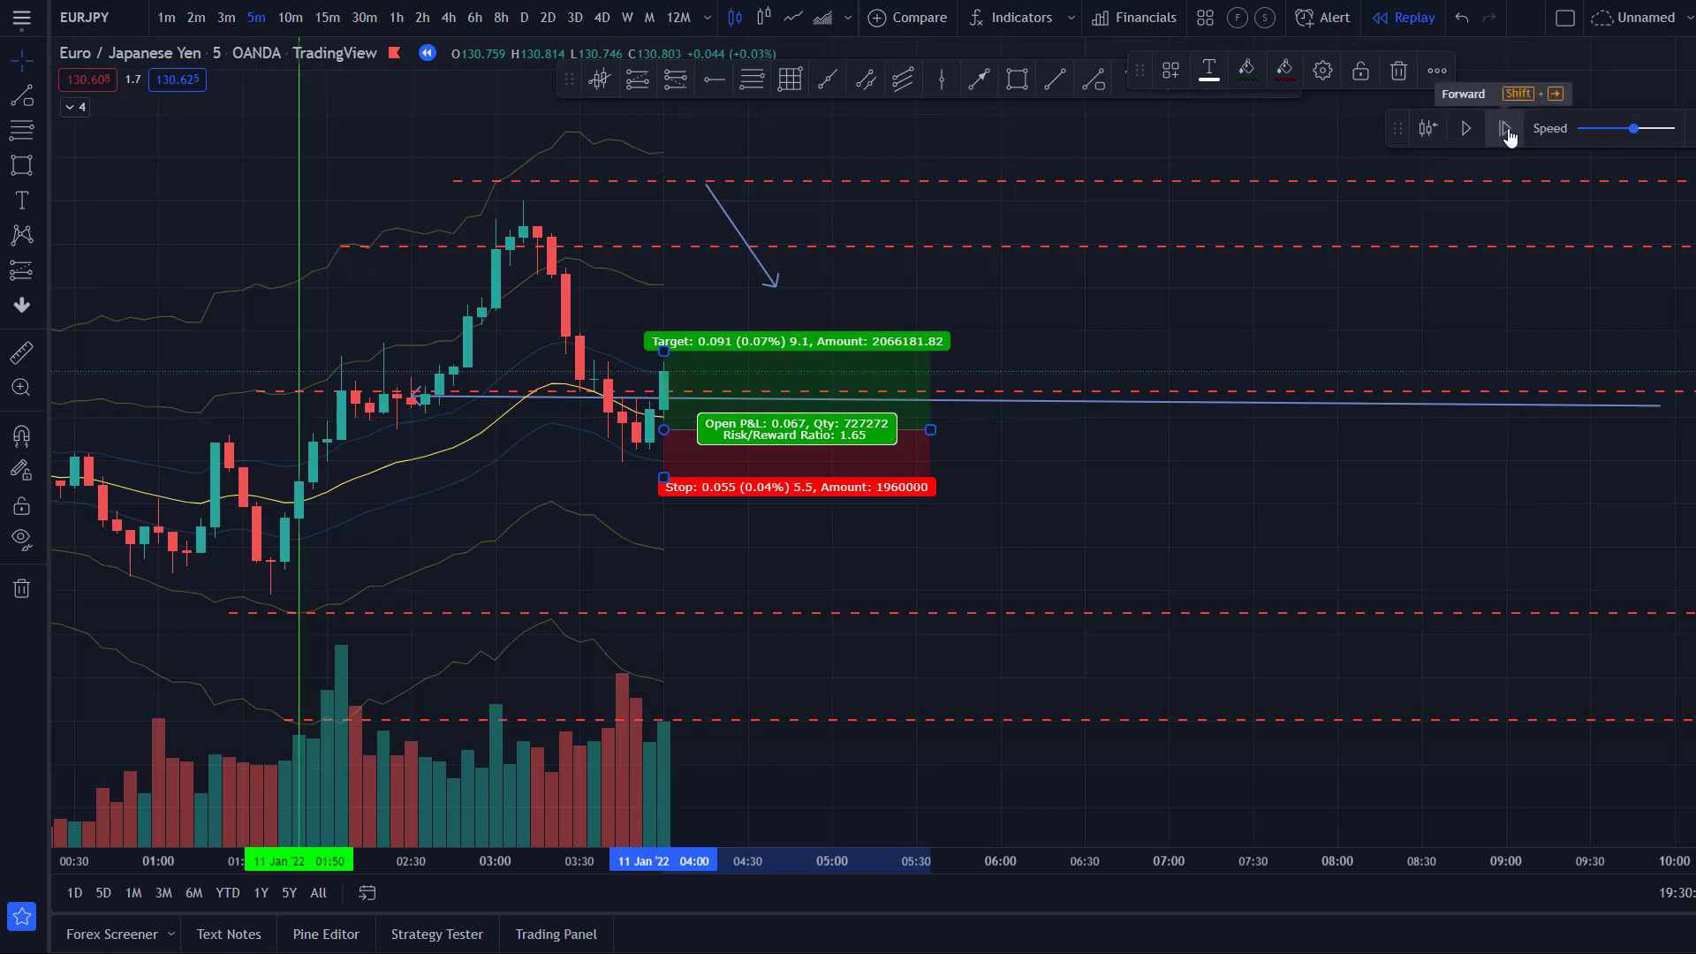
{"action": "left_click", "coordinate": [1506, 130]}
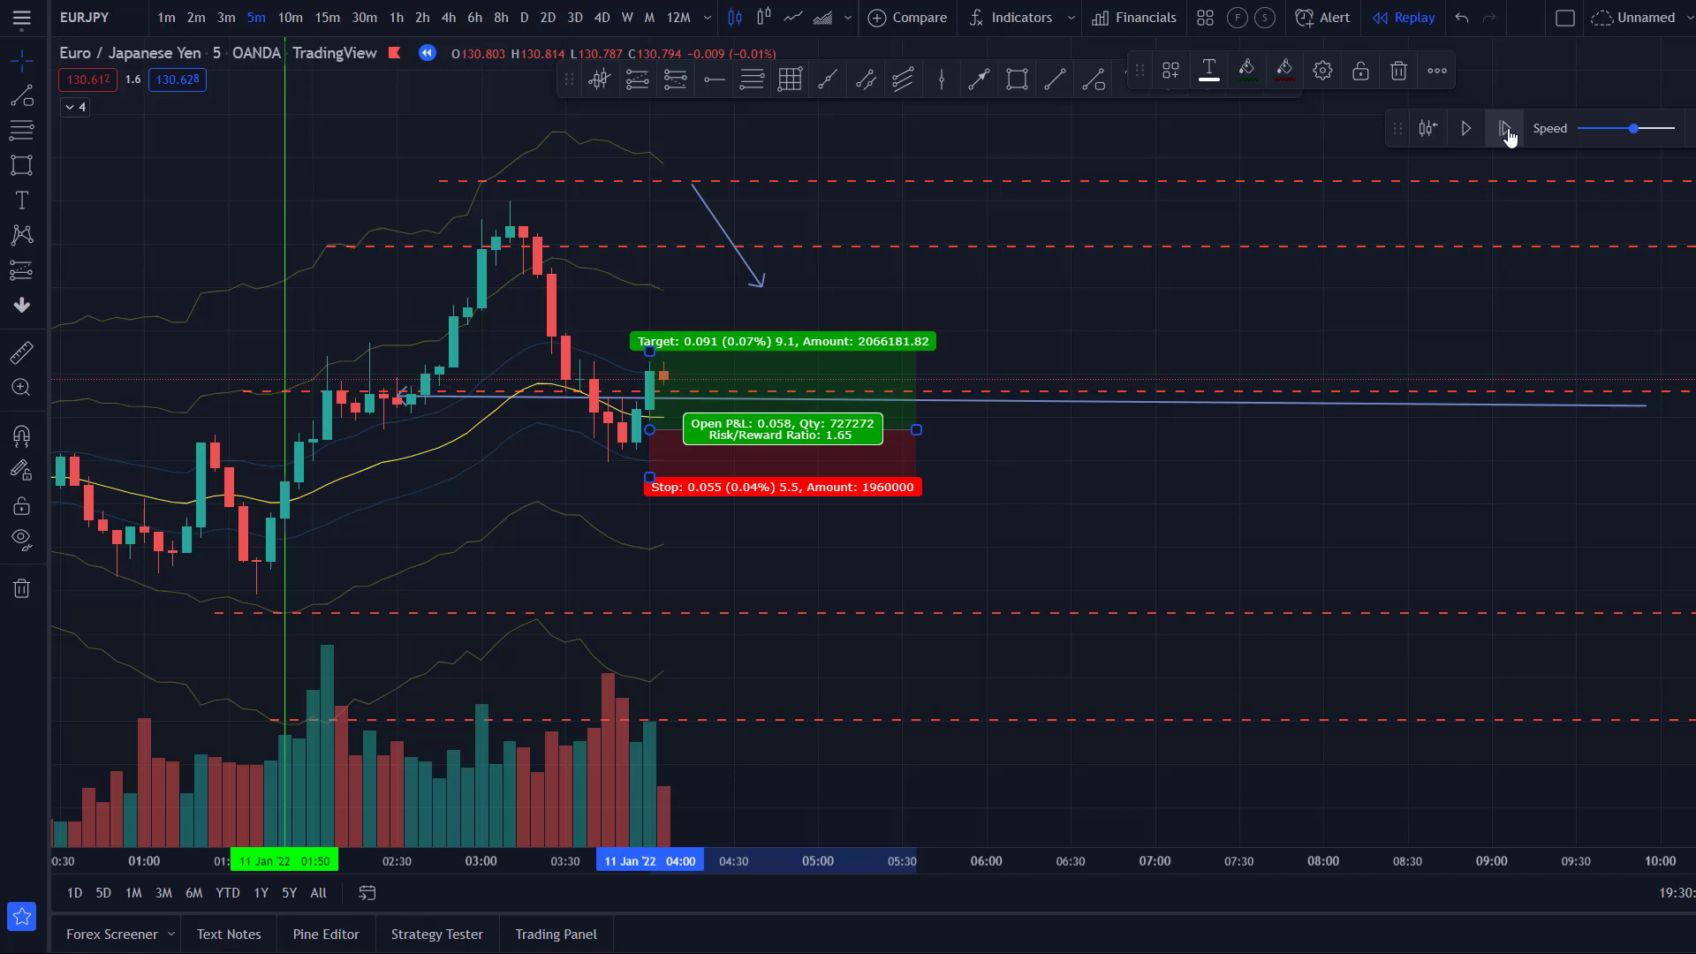
{"action": "left_click", "coordinate": [1506, 130]}
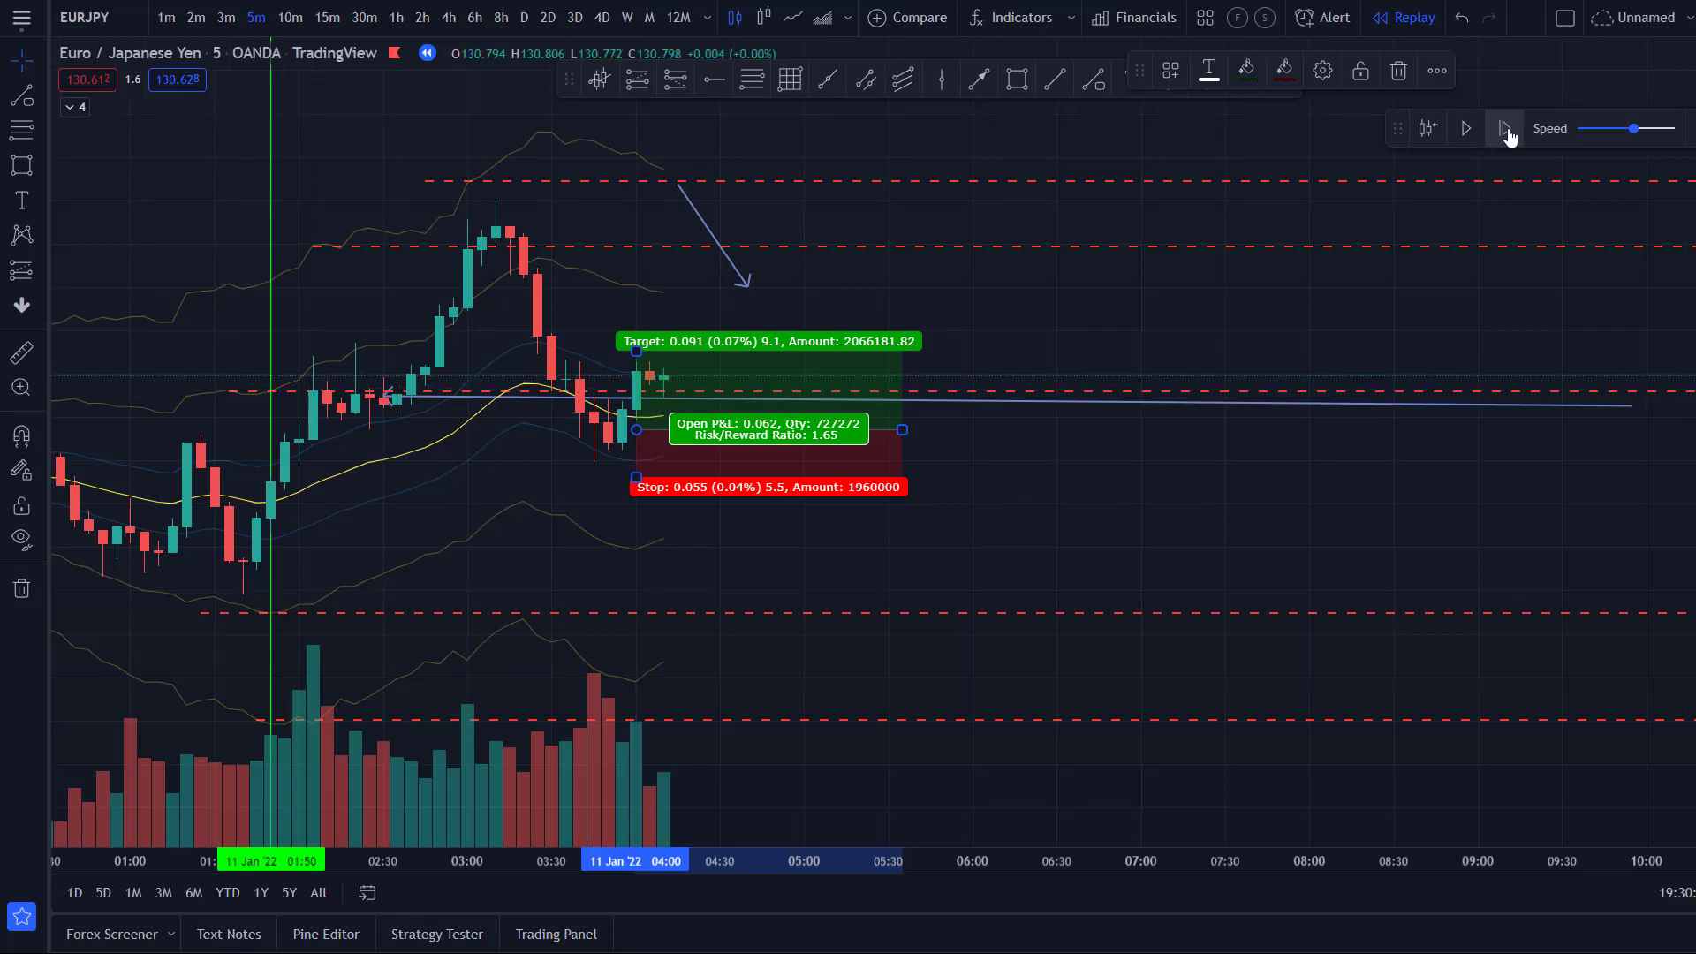
{"action": "left_click", "coordinate": [1506, 130]}
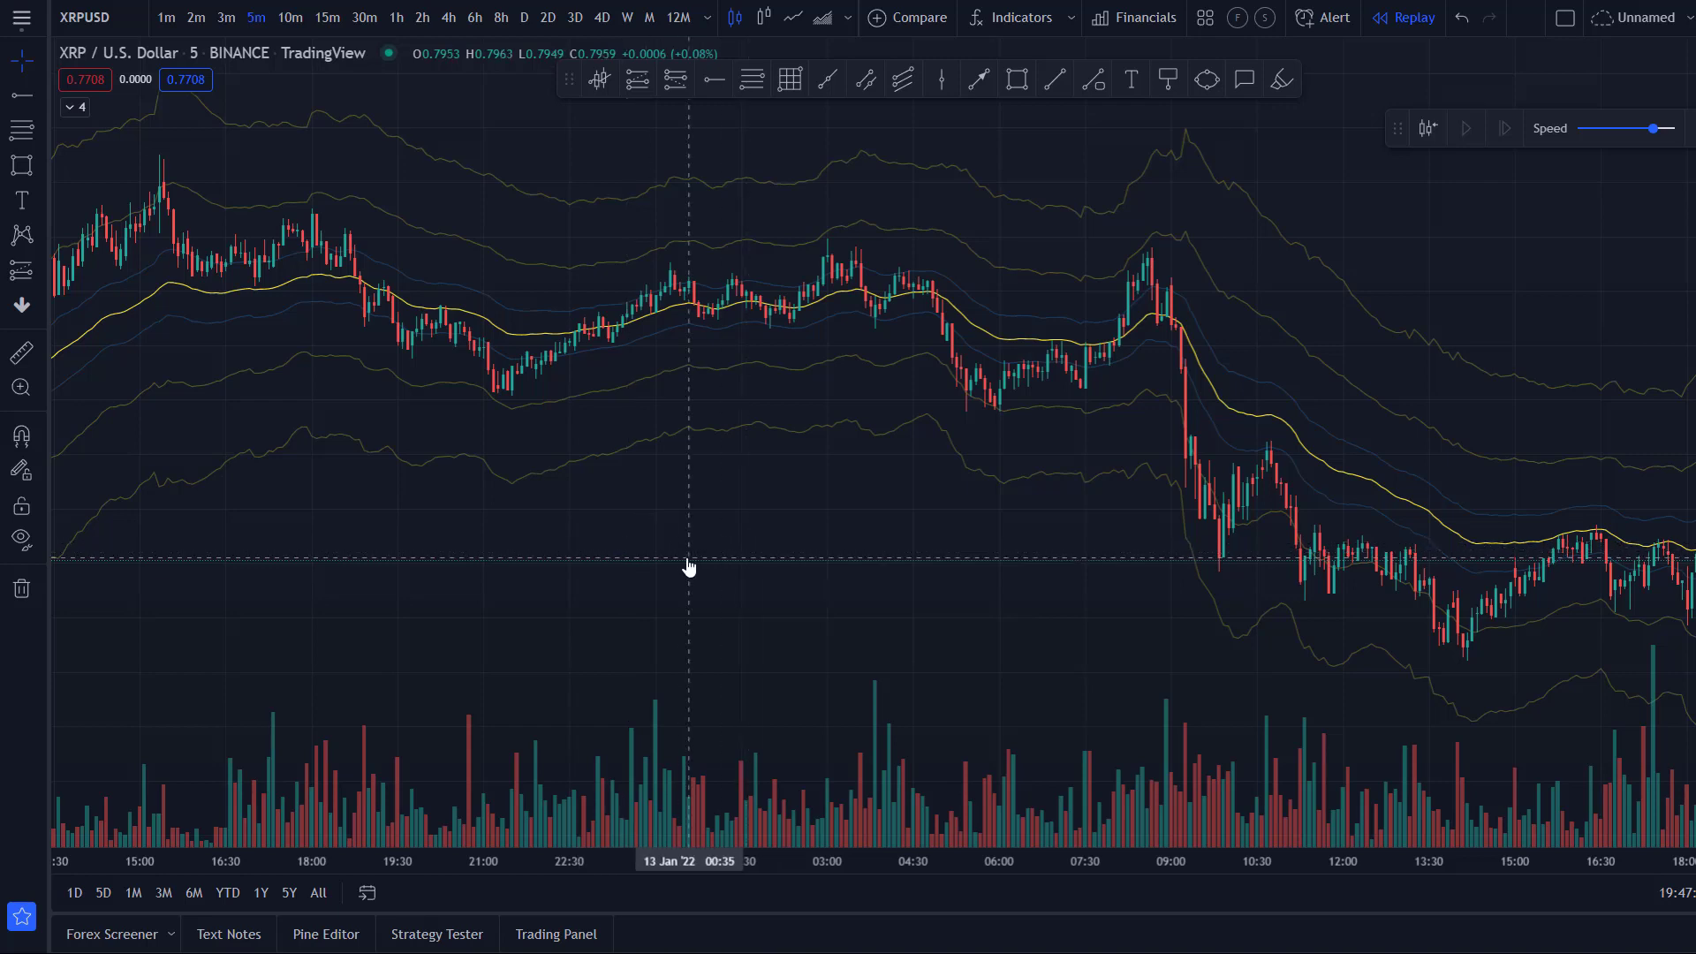
- On the XRPUSD chart, draw a rectangle around the flat stretch of the uppermost band from 10 Jan 15:25 to 20:10
{"action": "scroll", "coordinate": [685, 534], "scroll_direction": "down", "scroll_amount": 3}
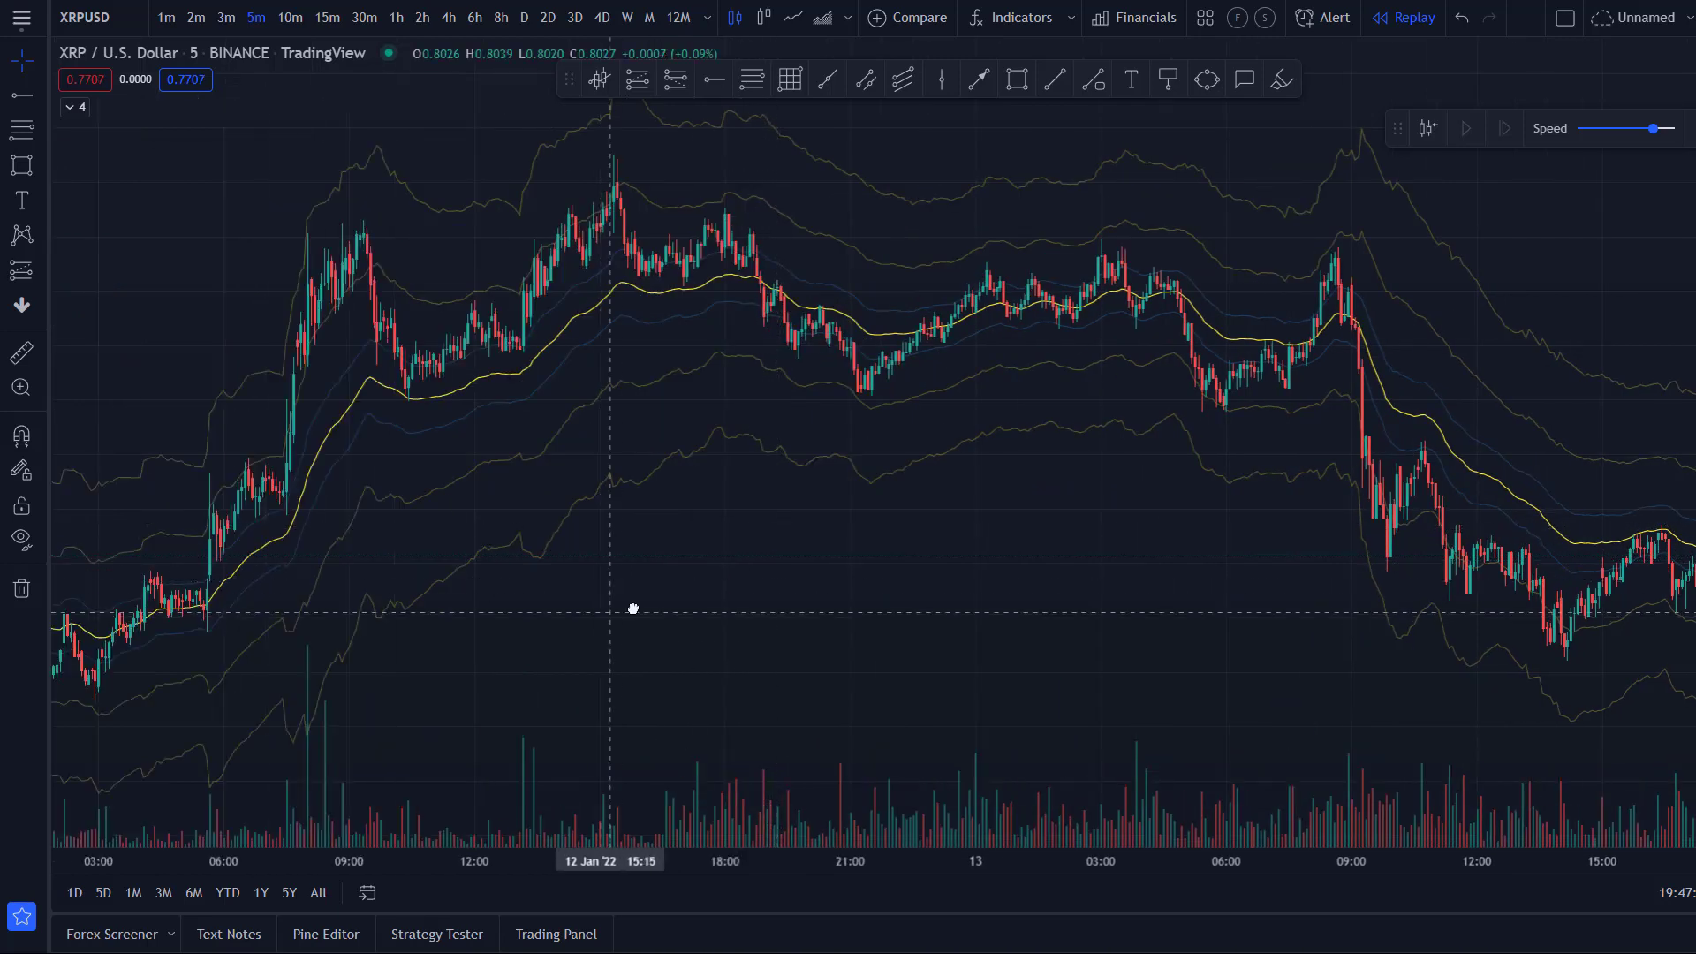
{"action": "left_click_drag", "start_coordinate": [633, 606], "coordinate": [761, 553]}
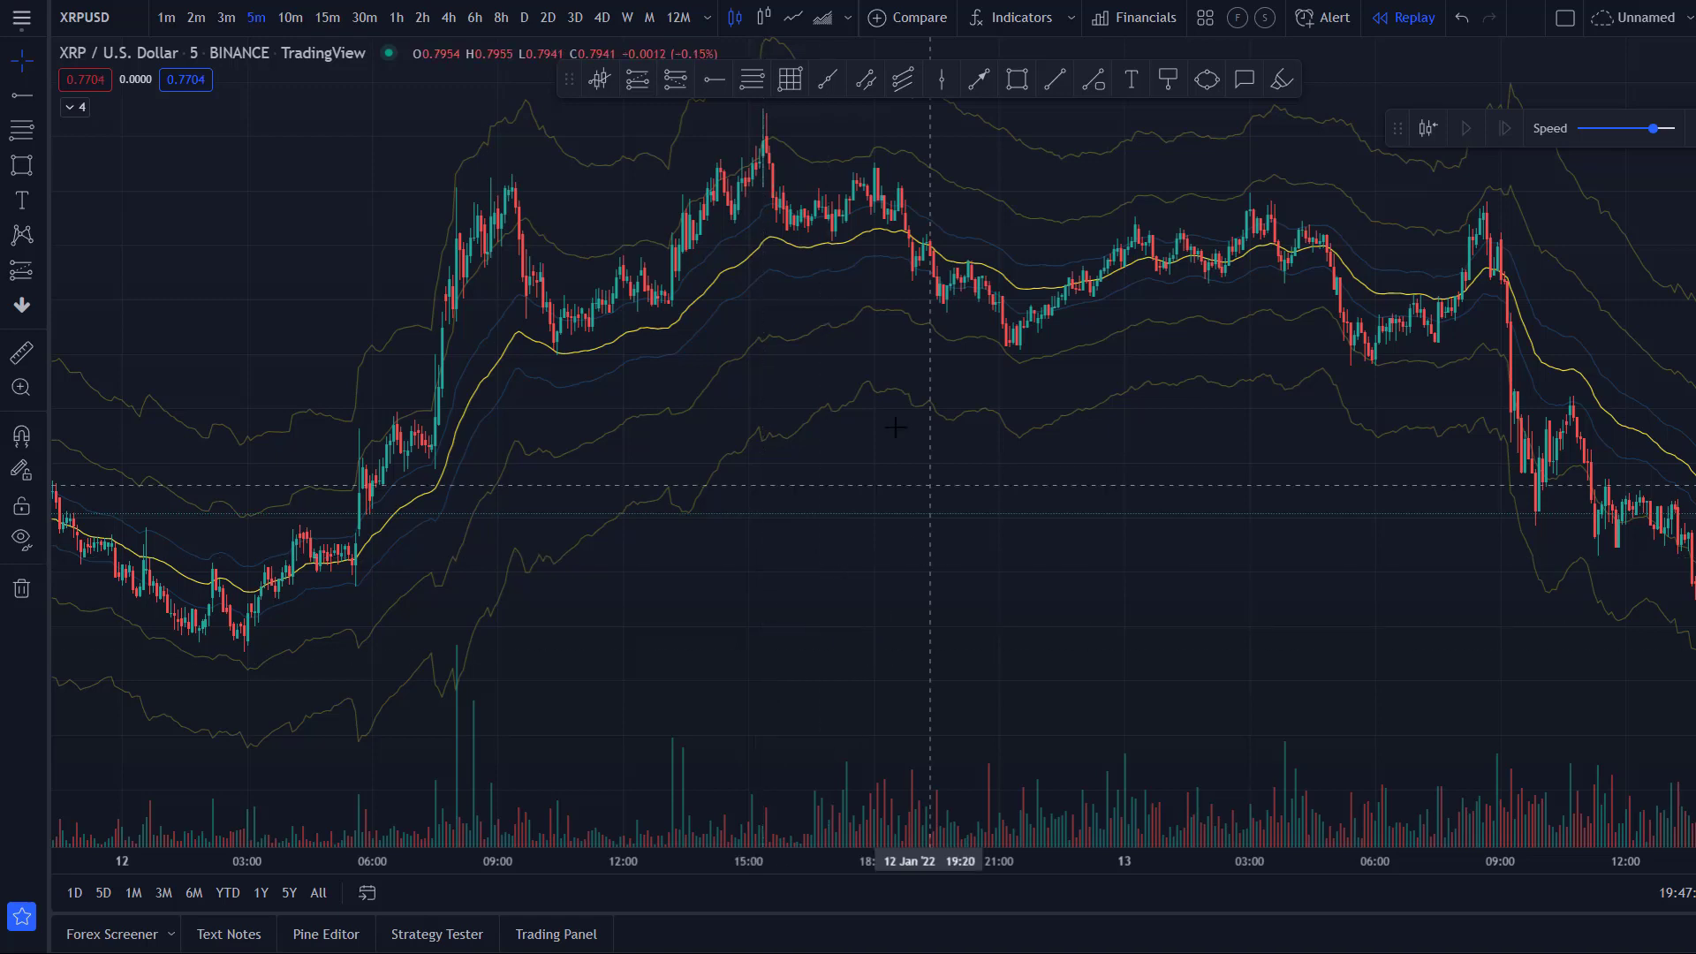
{"action": "left_click_drag", "start_coordinate": [459, 583], "coordinate": [612, 606]}
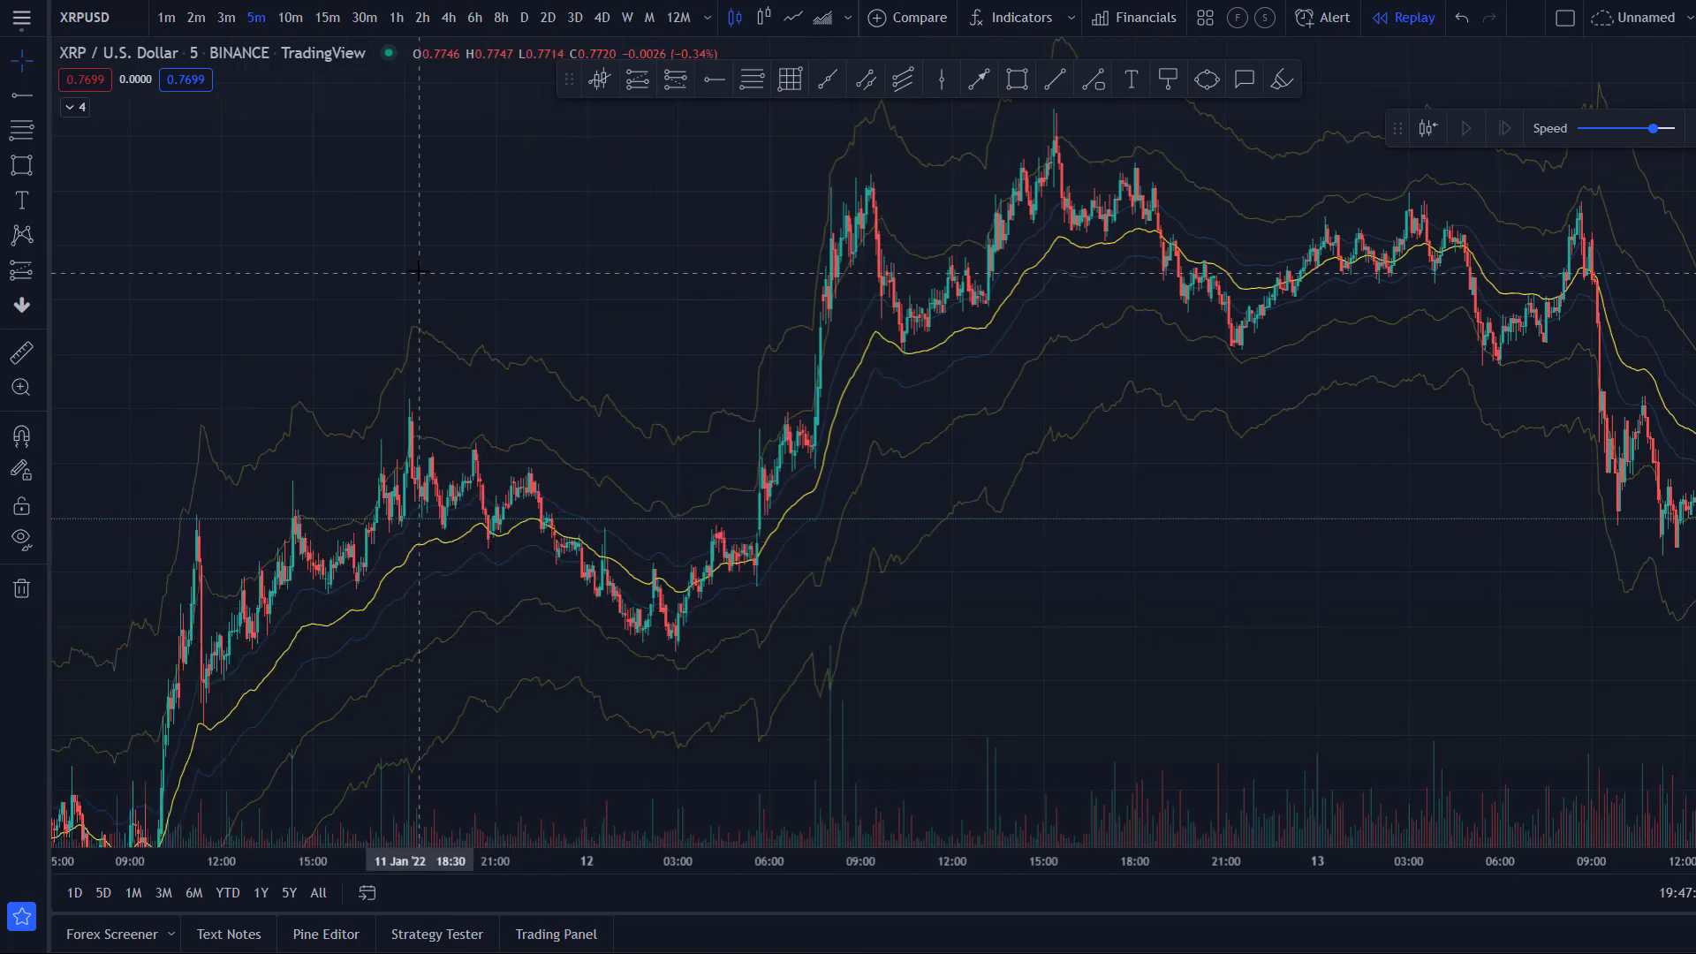
{"action": "left_click_drag", "start_coordinate": [498, 272], "coordinate": [1006, 208]}
{"action": "left_click_drag", "start_coordinate": [1157, 565], "coordinate": [1197, 340]}
{"action": "left_click_drag", "start_coordinate": [884, 504], "coordinate": [1058, 424]}
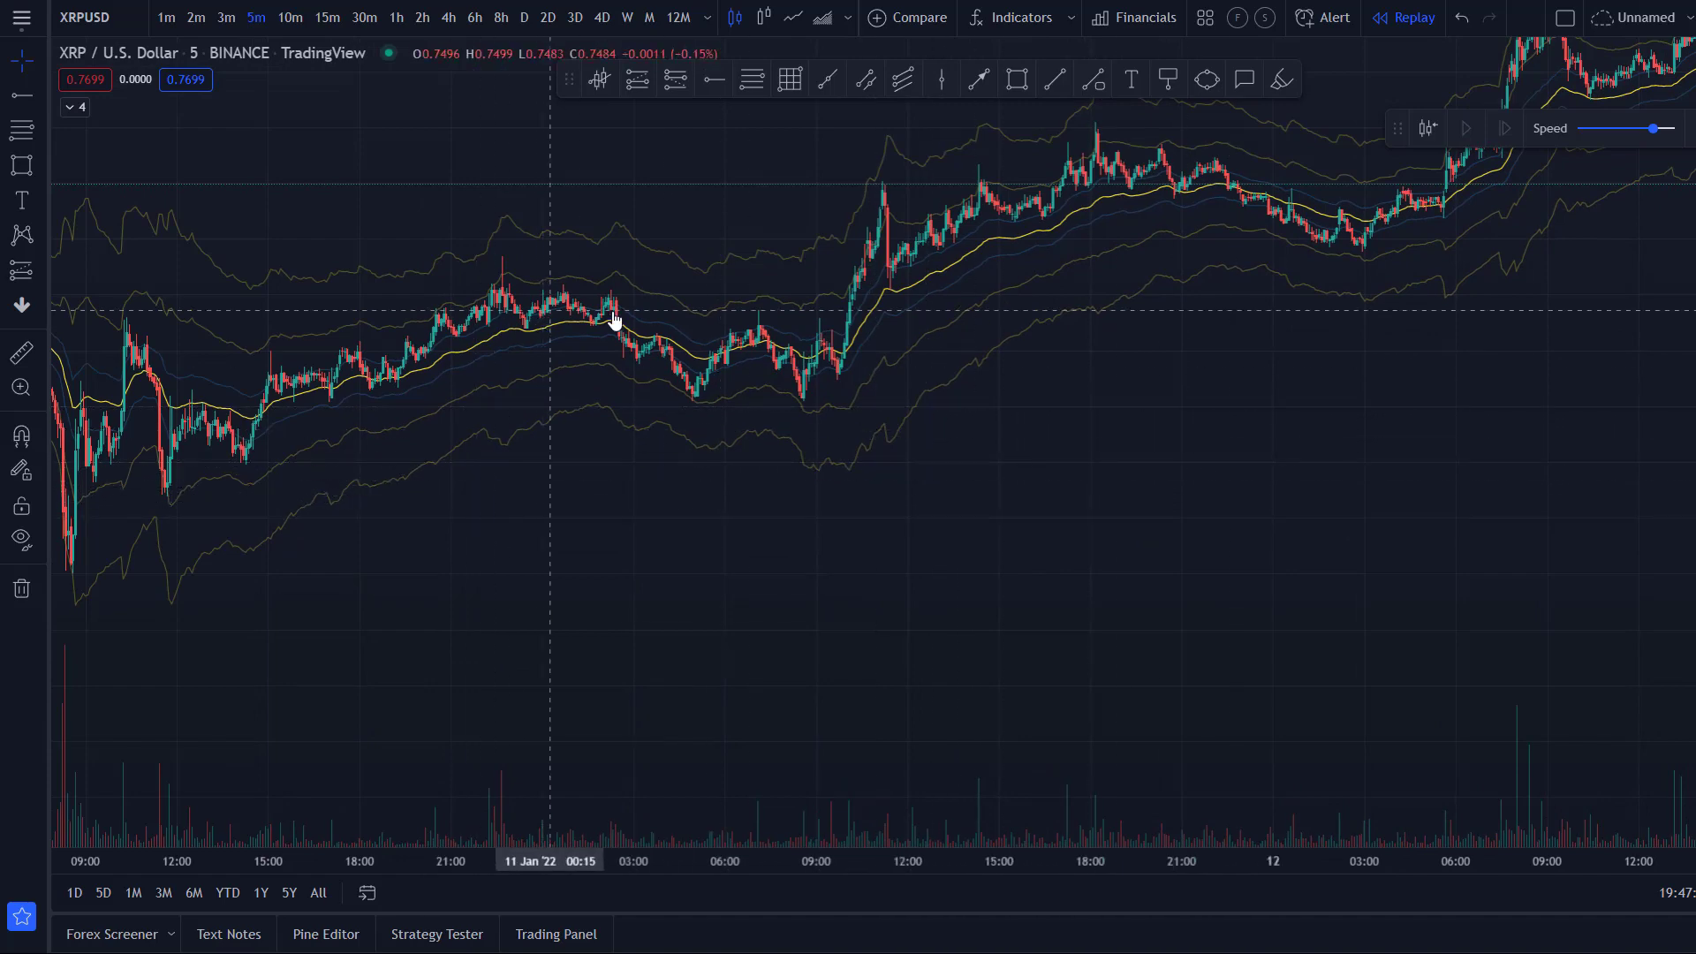
{"action": "left_click_drag", "start_coordinate": [636, 601], "coordinate": [1174, 596]}
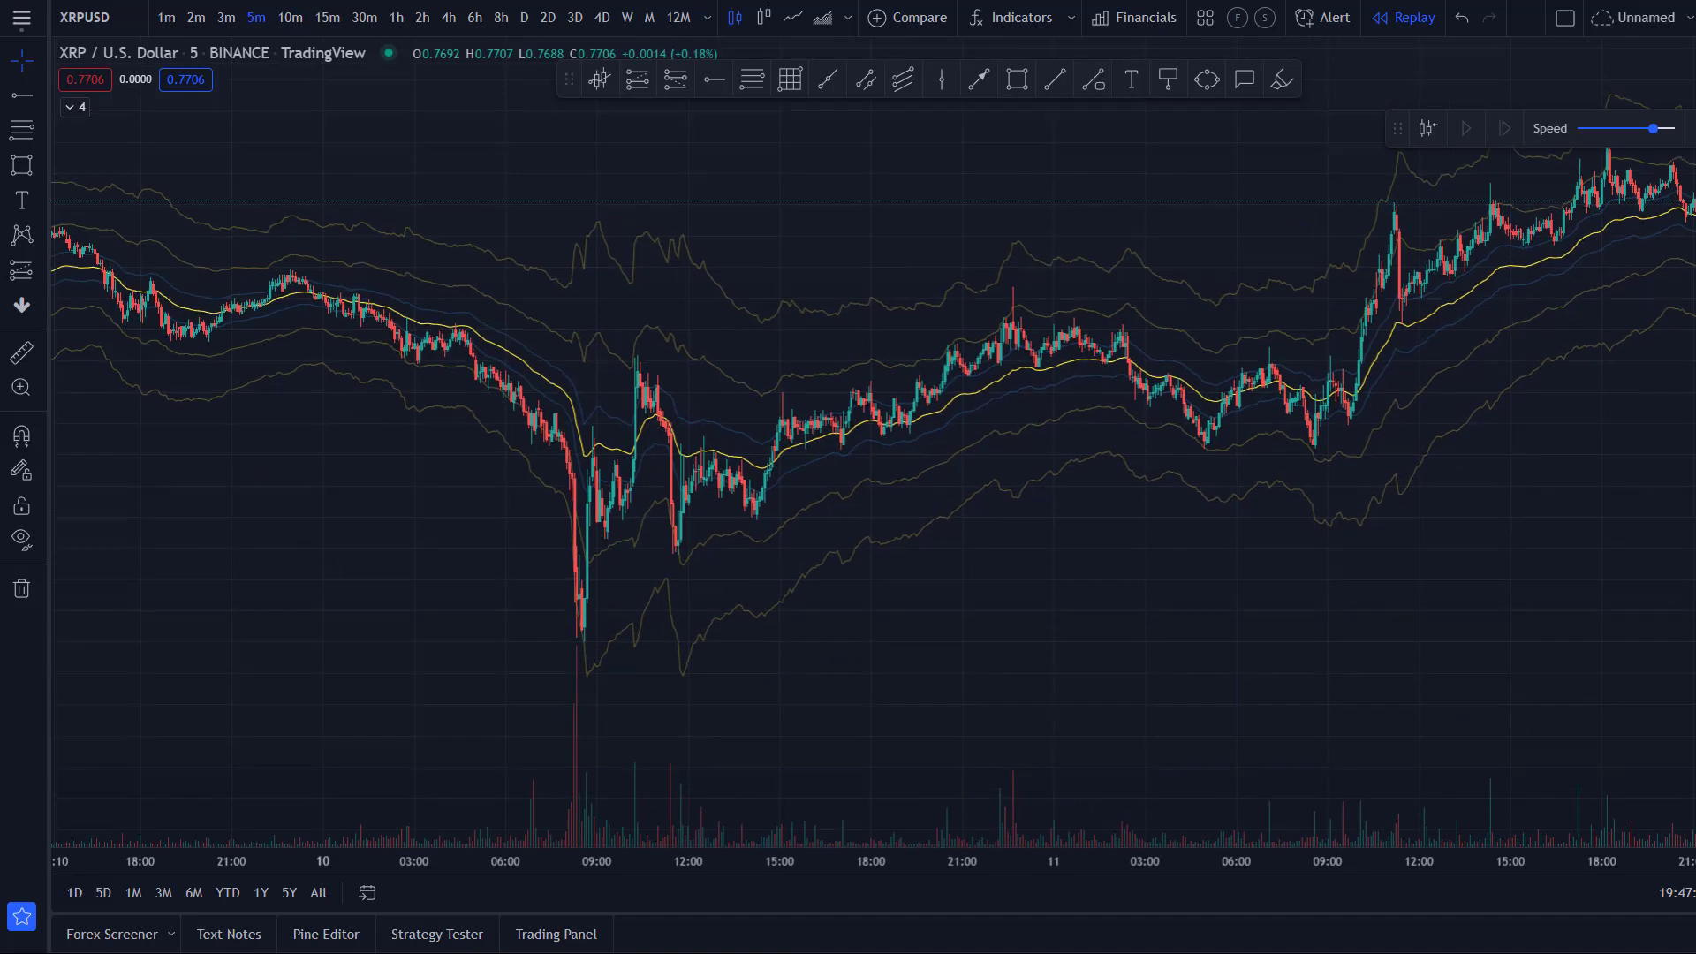
{"action": "left_click_drag", "start_coordinate": [871, 588], "coordinate": [698, 597]}
{"action": "left_click", "coordinate": [1015, 82]}
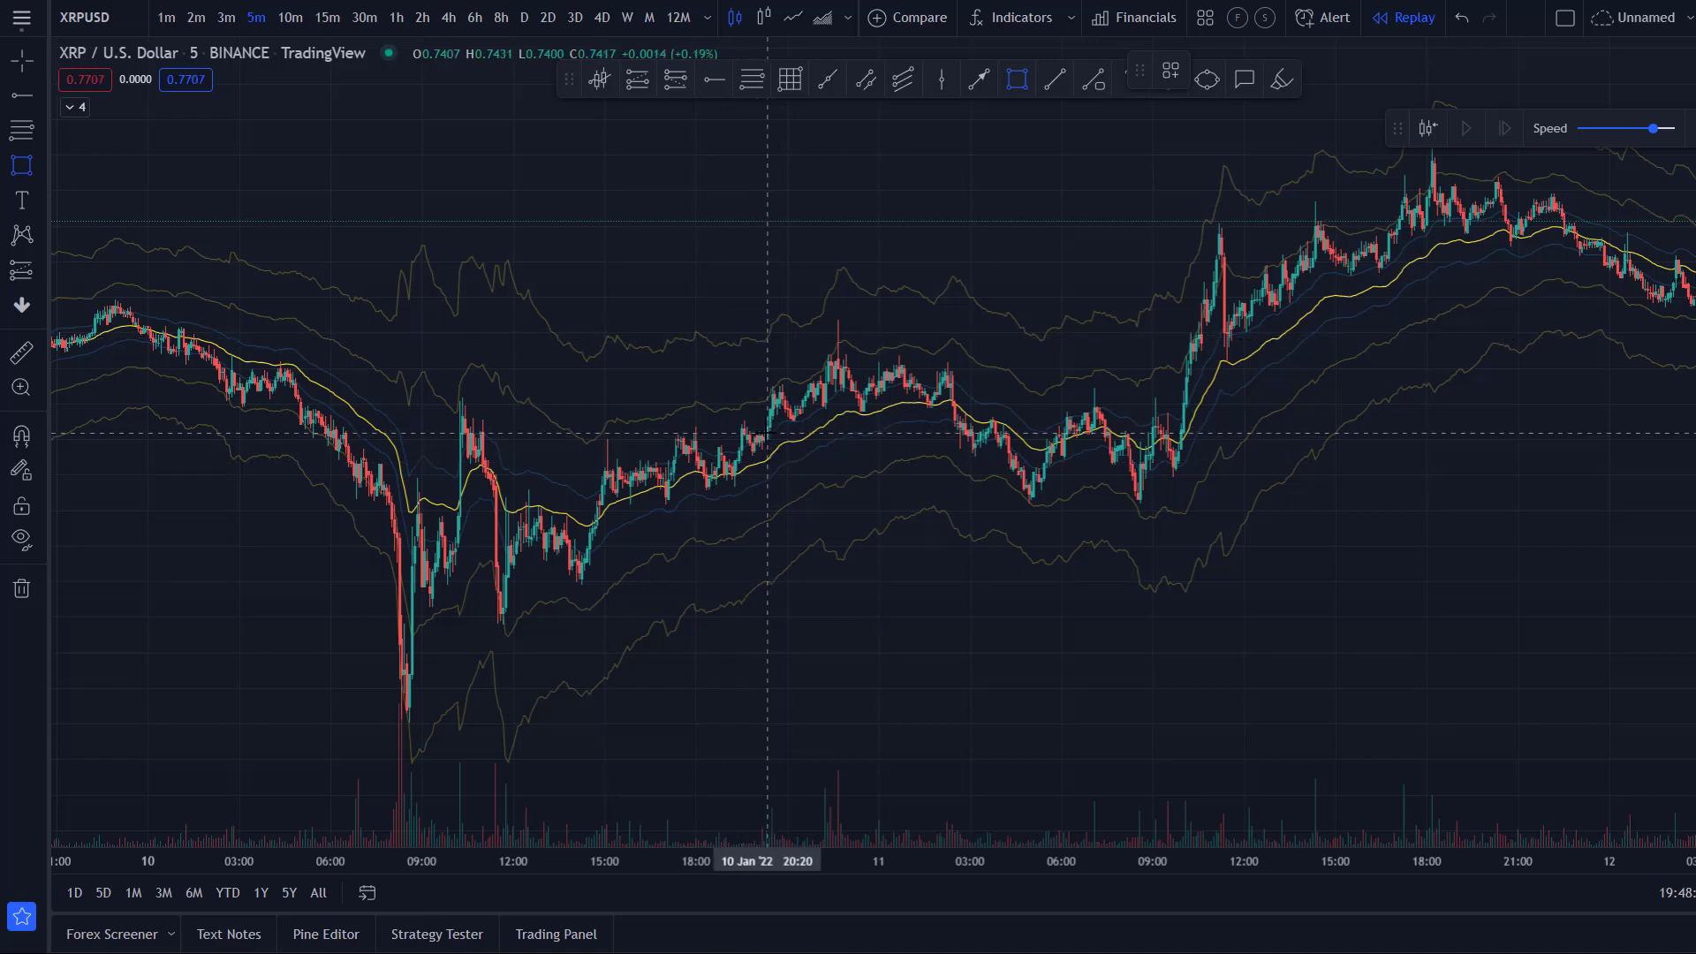
{"action": "left_click", "coordinate": [616, 335]}
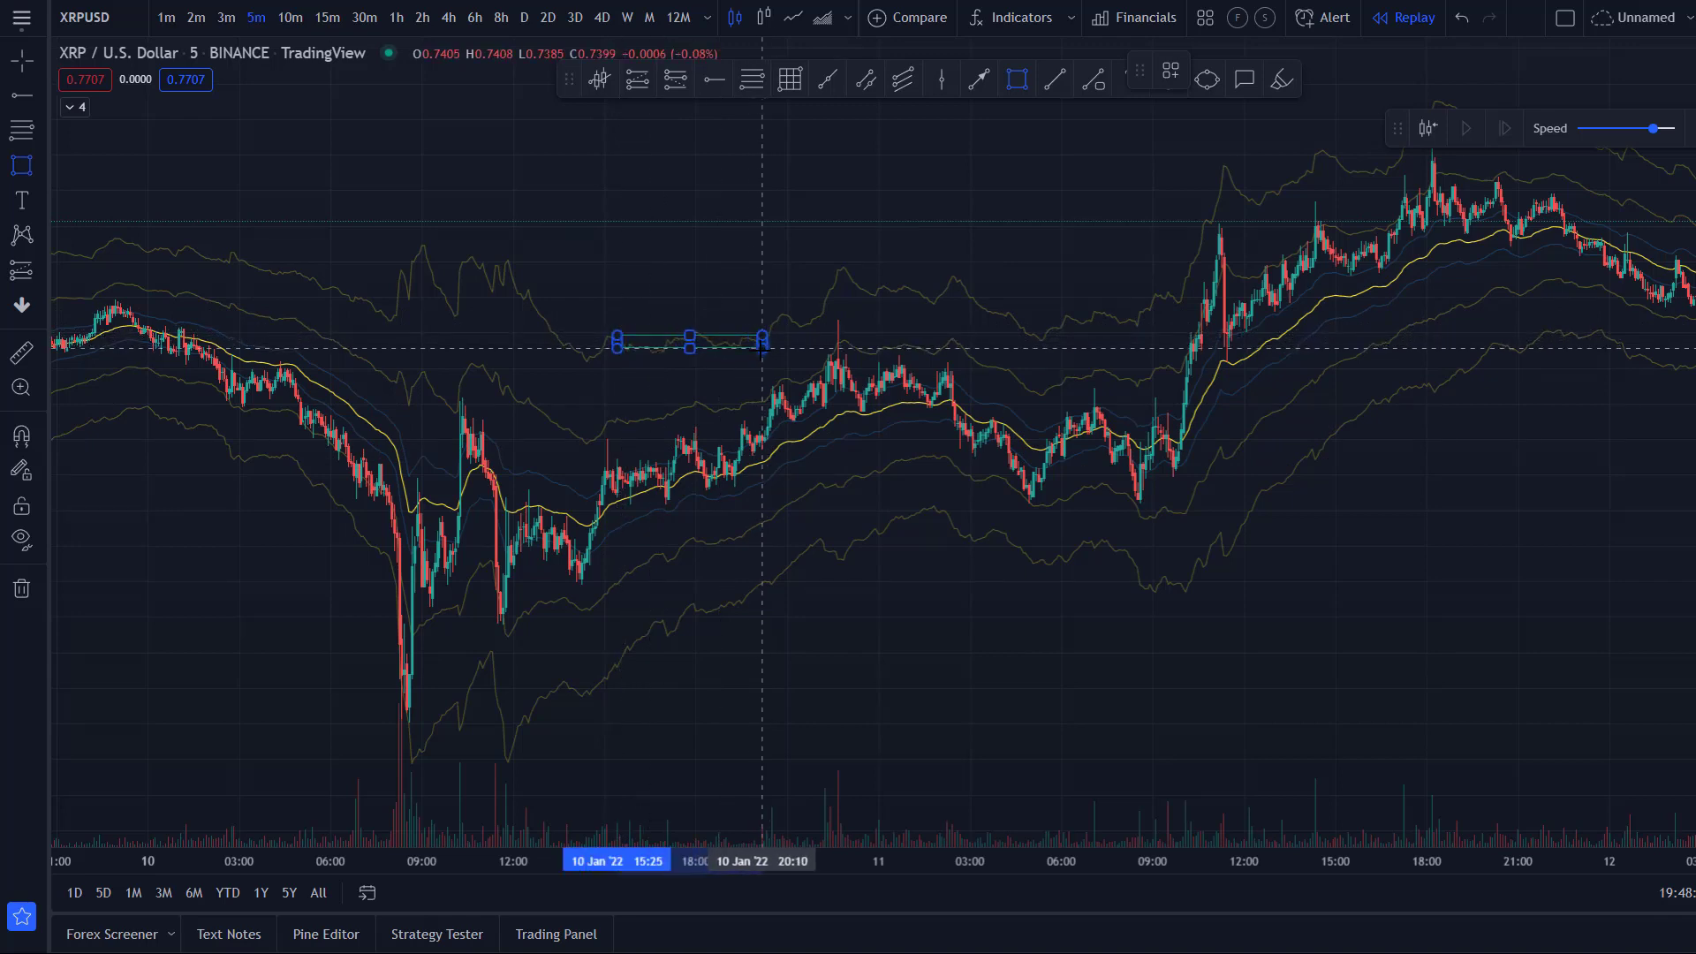
{"action": "left_click", "coordinate": [762, 347]}
- Draw a second rectangle around the flat stretch of the next band below, from 10 Jan 15:30 to about 20:05
{"action": "scroll", "coordinate": [684, 343], "scroll_direction": "up", "scroll_amount": 3}
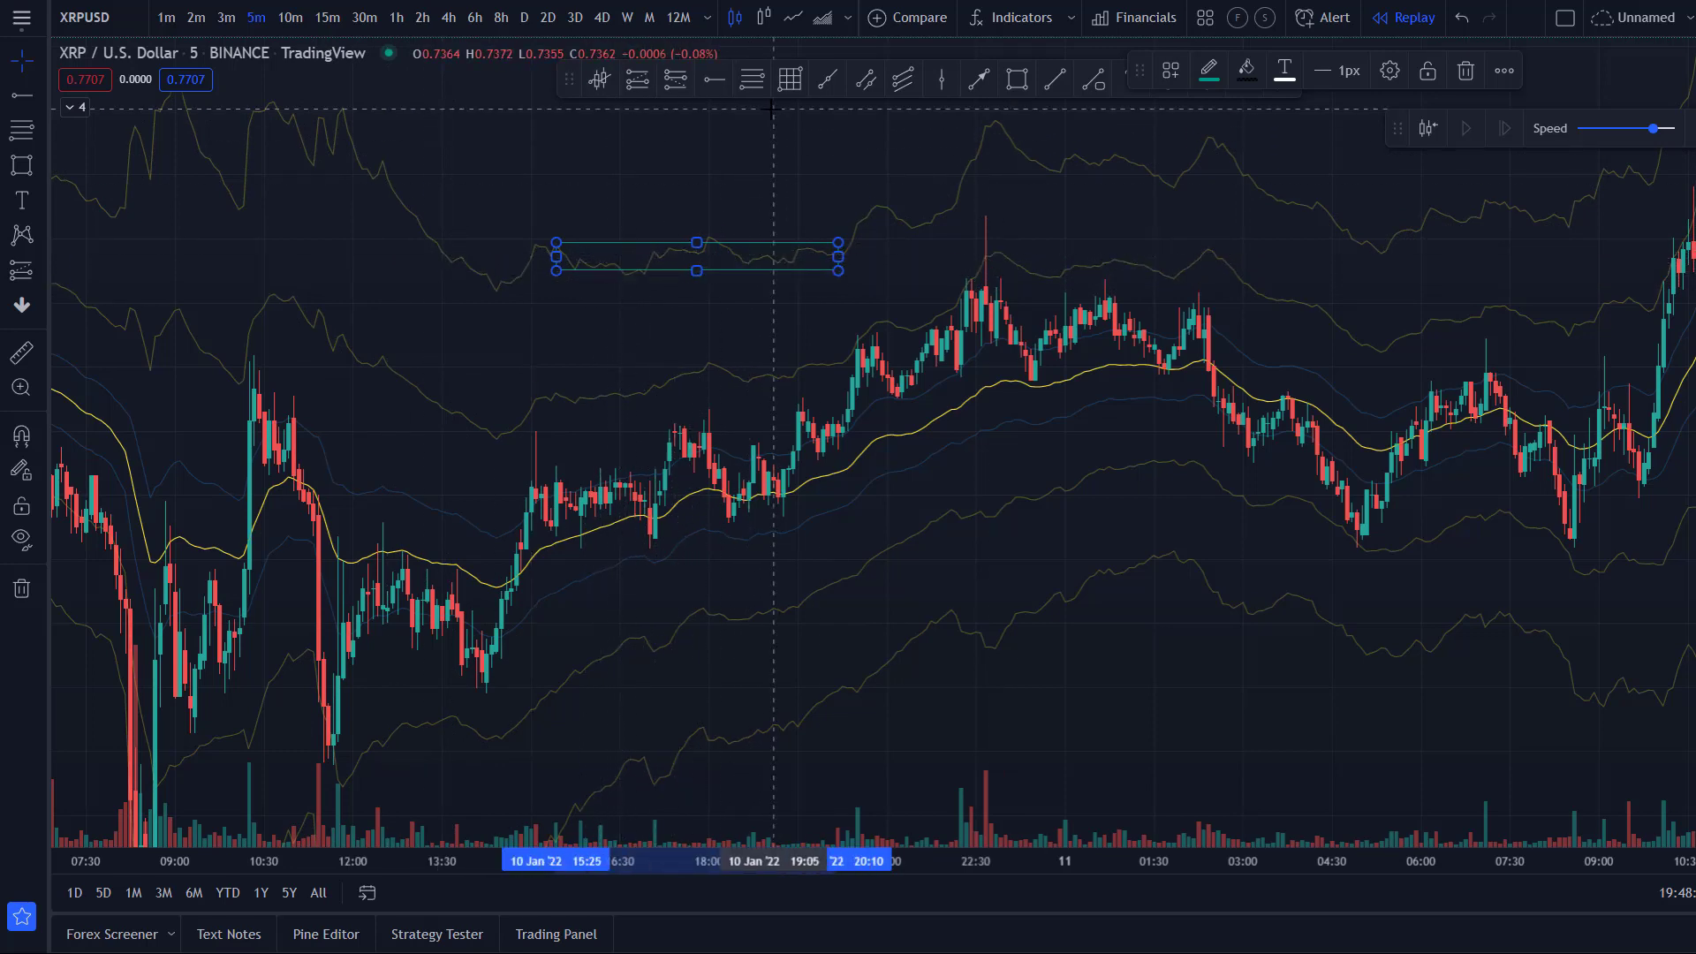
{"action": "left_click", "coordinate": [1016, 79]}
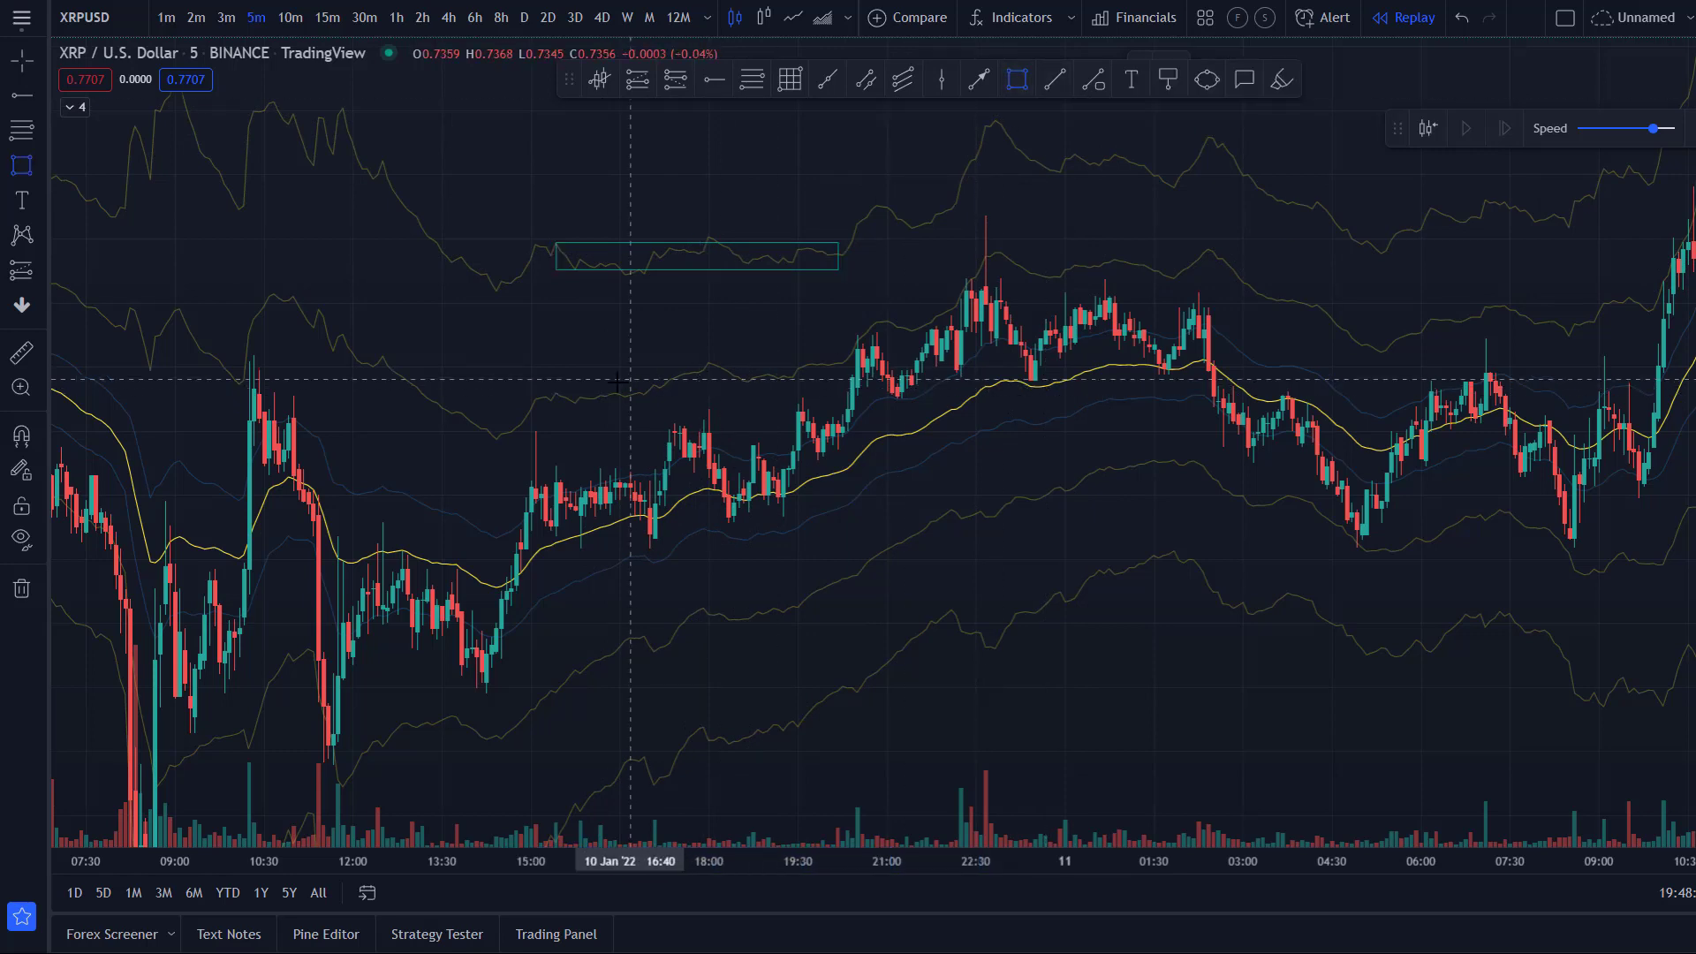
{"action": "left_click", "coordinate": [560, 385]}
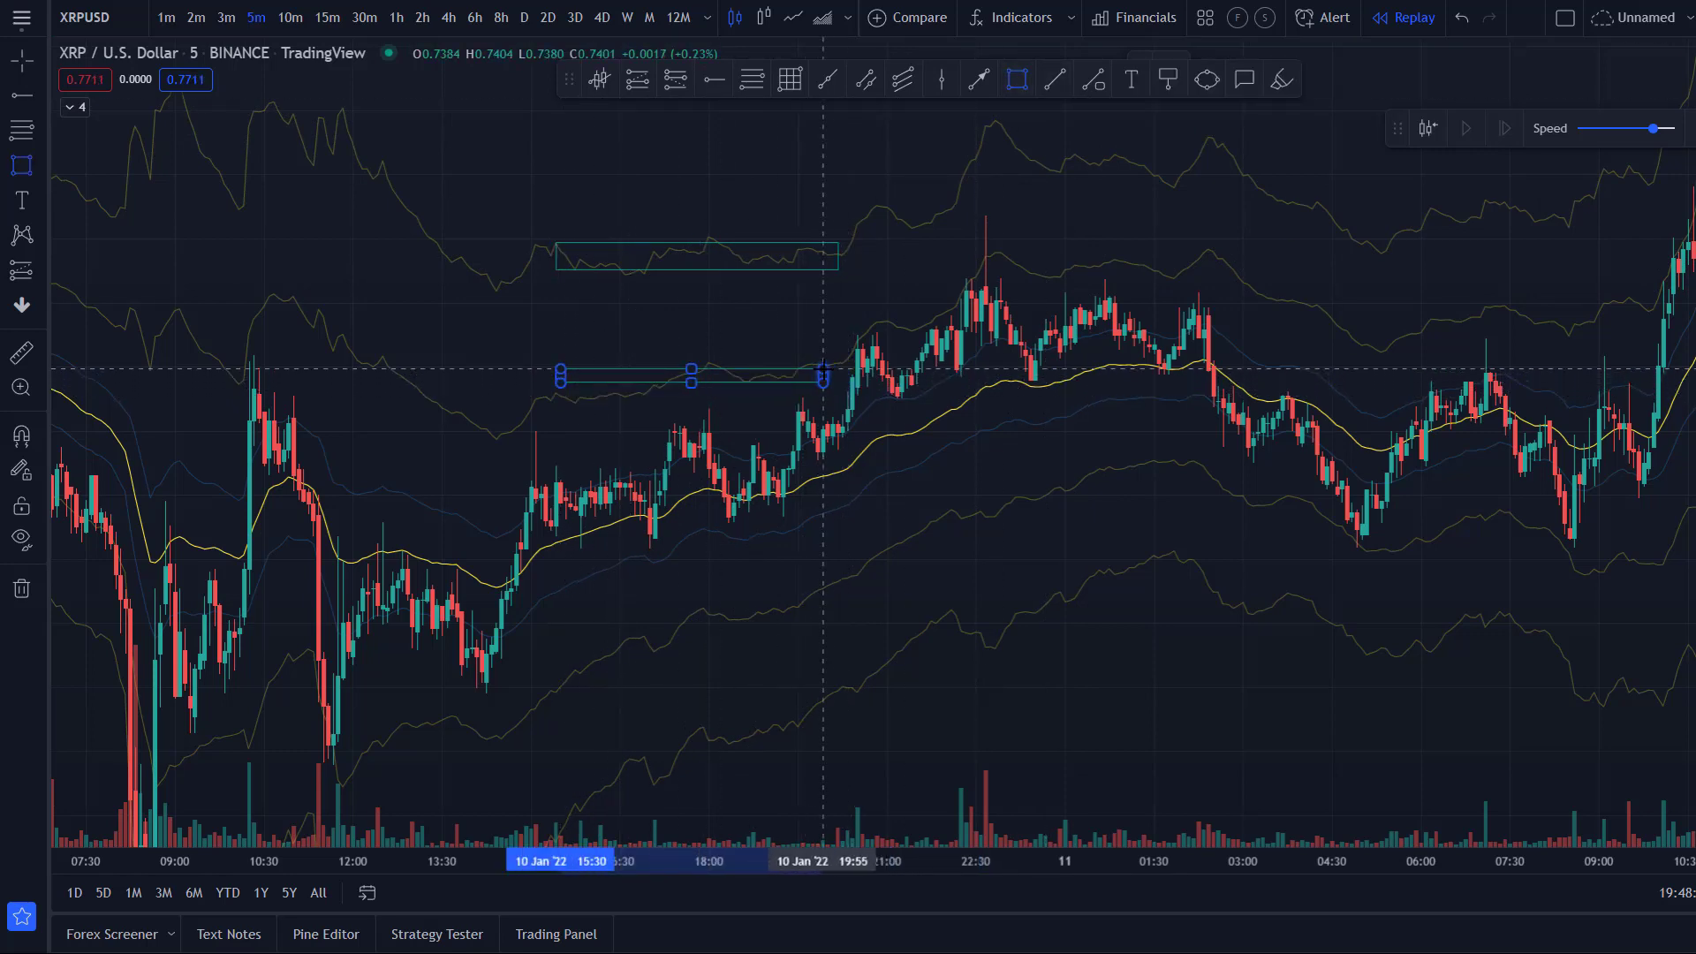
{"action": "left_click", "coordinate": [832, 365]}
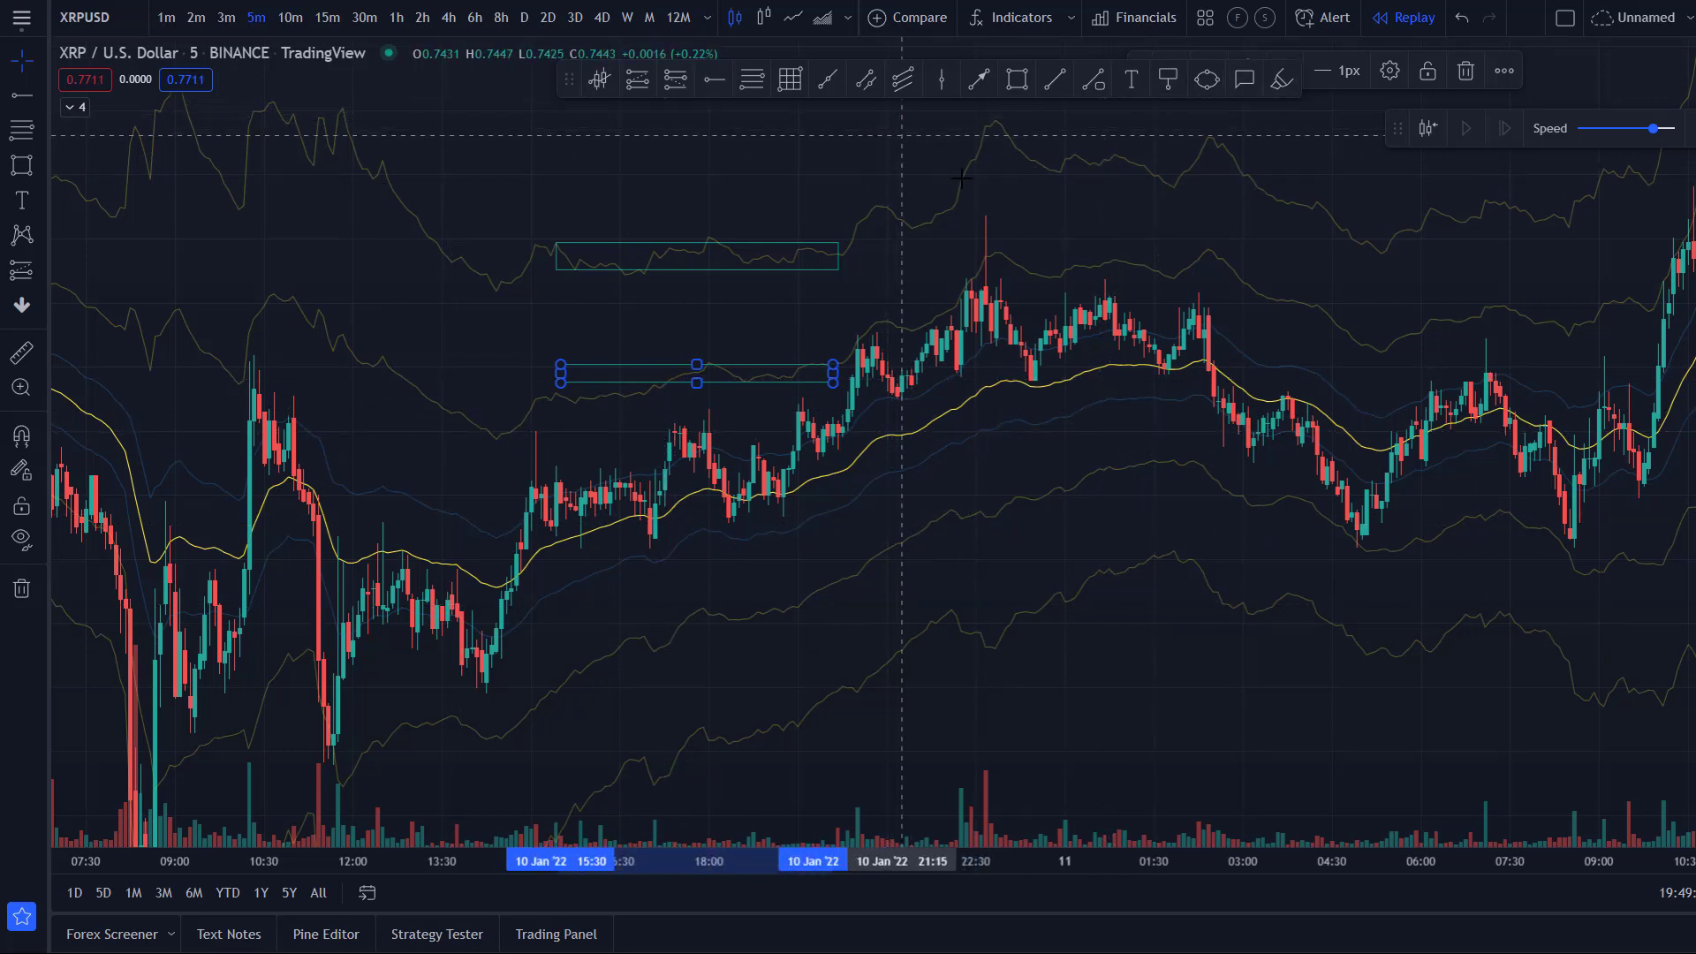
- Draw an arrow from 11 Jan 01:20 below the candles to the end of the lower rectangle at 10 Jan 20:05
{"action": "left_click", "coordinate": [965, 105]}
{"action": "left_click", "coordinate": [978, 80]}
{"action": "left_click", "coordinate": [1144, 541]}
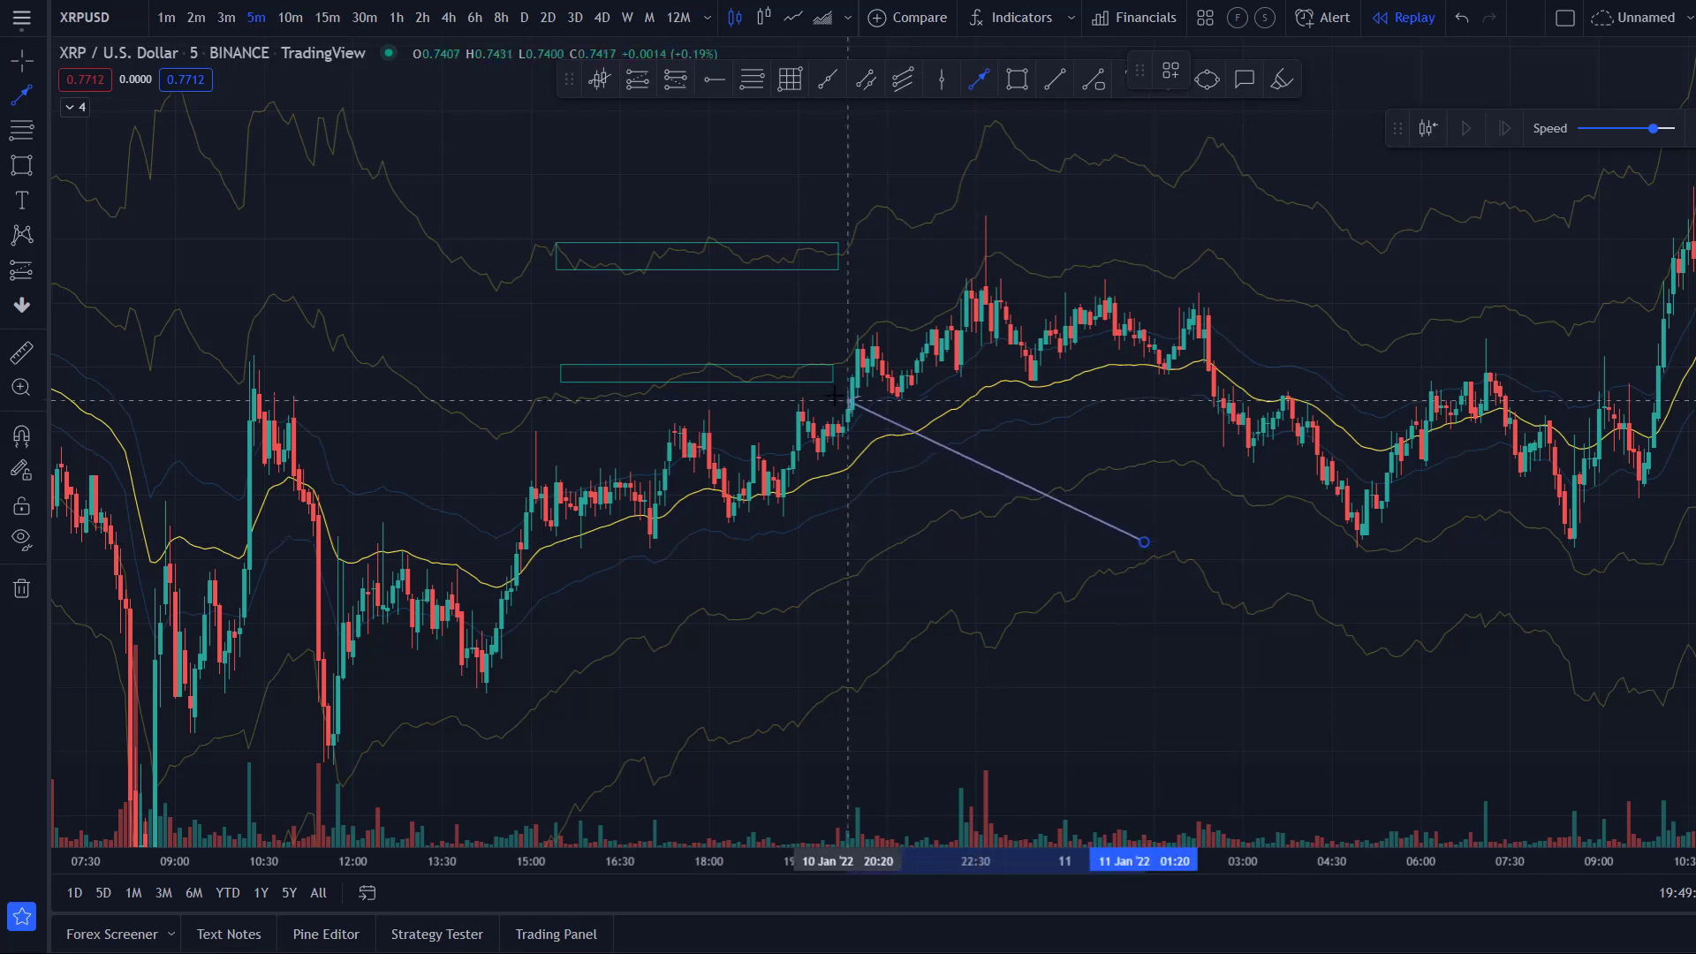
{"action": "left_click", "coordinate": [833, 380]}
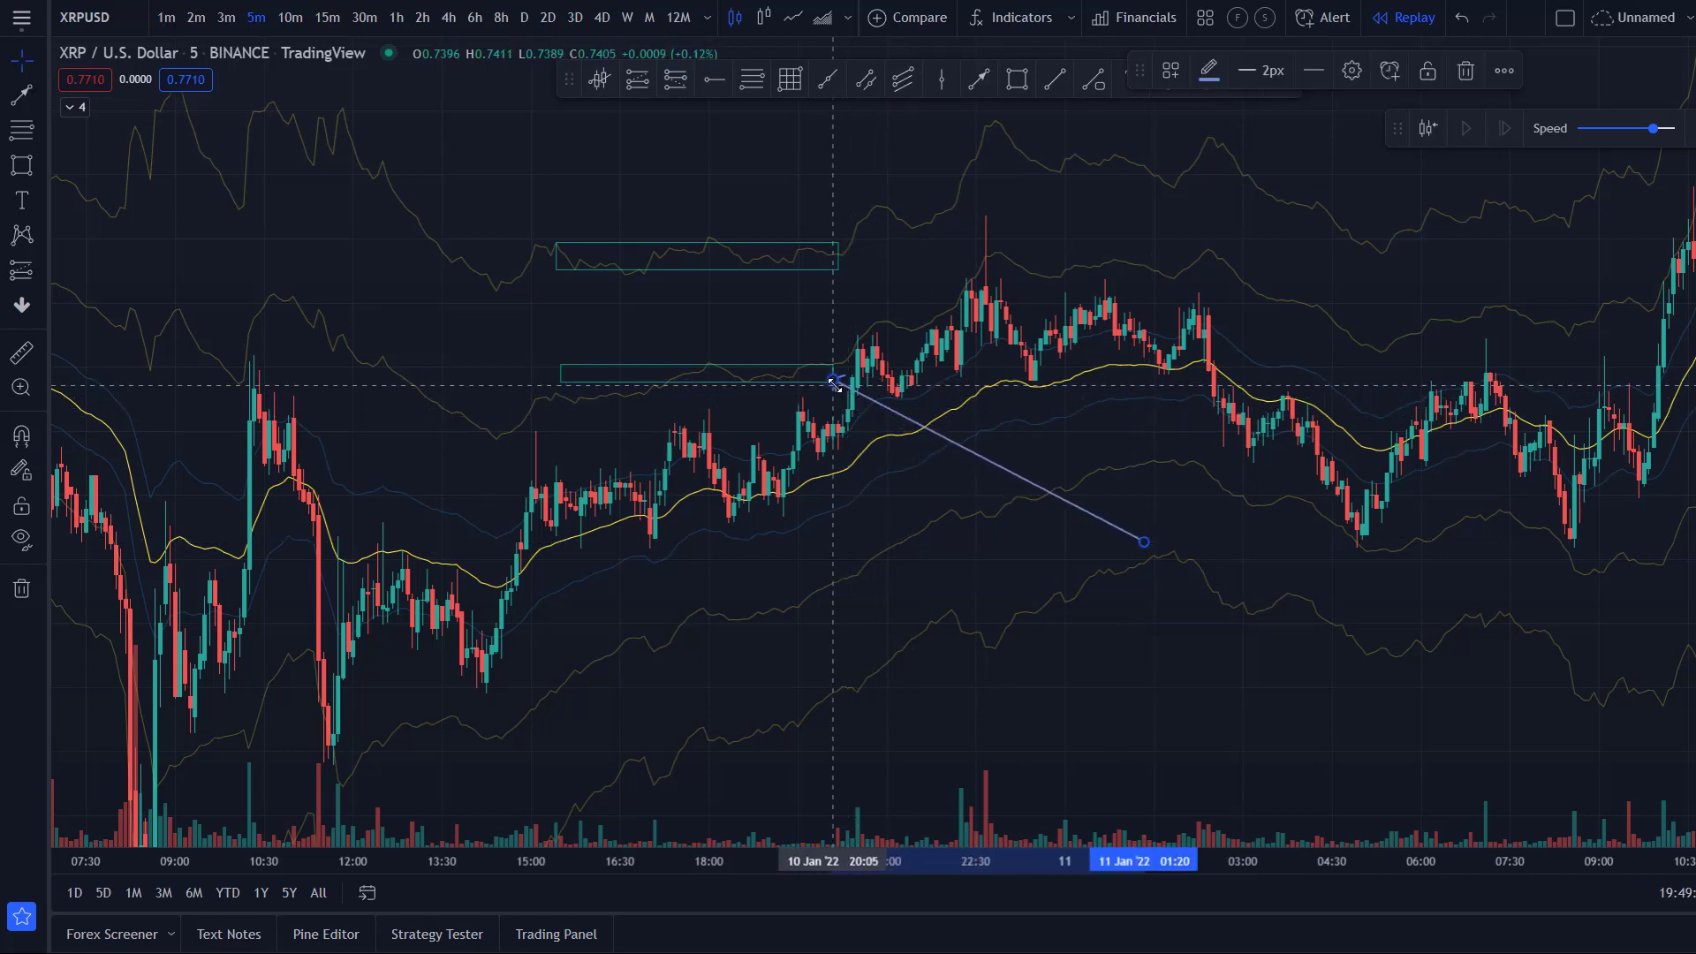
- Re-aim the arrowhead at the peak candles after 22:30, and move it to 10 Jan 21:10 just below the pullback candles
{"action": "left_click_drag", "start_coordinate": [835, 386], "coordinate": [987, 321]}
{"action": "left_click_drag", "start_coordinate": [1023, 471], "coordinate": [744, 489]}
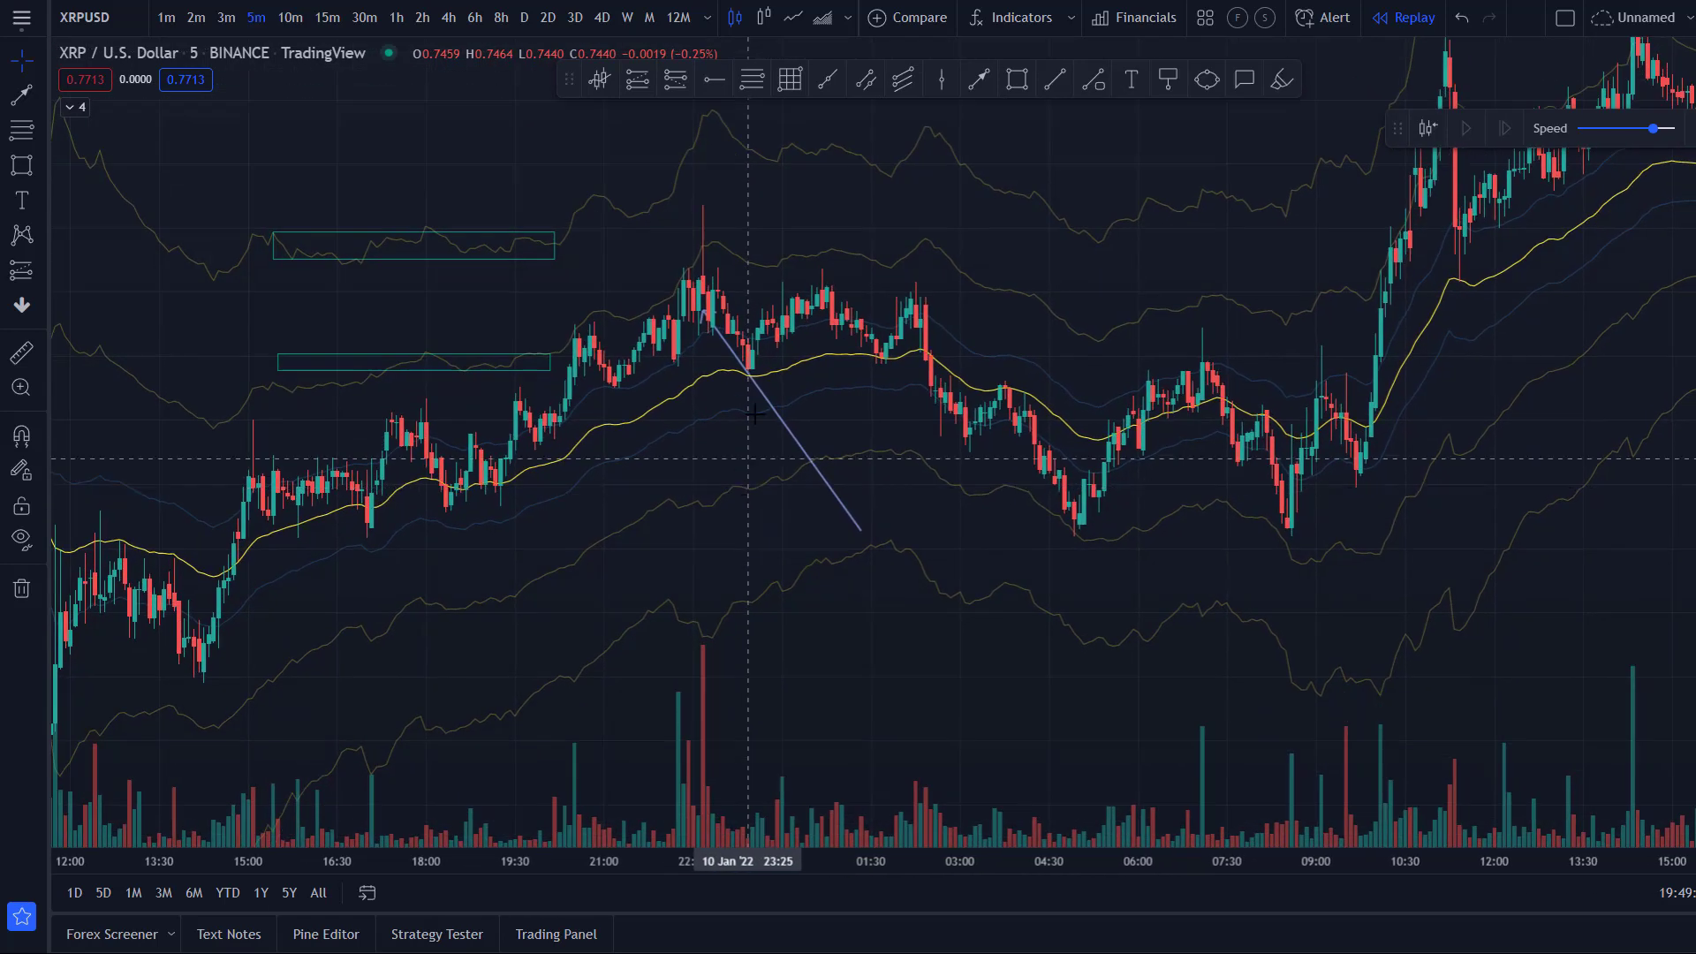
{"action": "mouse_move", "coordinate": [704, 311]}
{"action": "left_mouse_down"}
{"action": "mouse_move", "coordinate": [824, 333]}
{"action": "mouse_move", "coordinate": [556, 314]}
{"action": "mouse_move", "coordinate": [624, 294]}
{"action": "mouse_move", "coordinate": [706, 329]}
{"action": "mouse_move", "coordinate": [649, 267]}
{"action": "mouse_move", "coordinate": [552, 338]}
{"action": "mouse_move", "coordinate": [547, 275]}
{"action": "mouse_move", "coordinate": [496, 254]}
{"action": "mouse_move", "coordinate": [567, 246]}
{"action": "mouse_move", "coordinate": [534, 293]}
{"action": "mouse_move", "coordinate": [547, 405]}
{"action": "mouse_move", "coordinate": [432, 314]}
{"action": "mouse_move", "coordinate": [533, 242]}
{"action": "mouse_move", "coordinate": [308, 252]}
{"action": "mouse_move", "coordinate": [783, 221]}
{"action": "mouse_move", "coordinate": [667, 214]}
{"action": "mouse_move", "coordinate": [743, 296]}
{"action": "mouse_move", "coordinate": [875, 367]}
{"action": "mouse_move", "coordinate": [698, 252]}
{"action": "mouse_move", "coordinate": [1063, 529]}
{"action": "mouse_move", "coordinate": [930, 460]}
{"action": "mouse_move", "coordinate": [755, 426]}
{"action": "mouse_move", "coordinate": [768, 446]}
{"action": "mouse_move", "coordinate": [763, 432]}
{"action": "mouse_move", "coordinate": [720, 465]}
{"action": "mouse_move", "coordinate": [722, 495]}
{"action": "mouse_move", "coordinate": [745, 484]}
{"action": "mouse_move", "coordinate": [379, 440]}
{"action": "mouse_move", "coordinate": [348, 418]}
{"action": "mouse_move", "coordinate": [371, 373]}
{"action": "mouse_move", "coordinate": [292, 310]}
{"action": "mouse_move", "coordinate": [382, 336]}
{"action": "mouse_move", "coordinate": [459, 311]}
{"action": "mouse_move", "coordinate": [554, 357]}
{"action": "mouse_move", "coordinate": [567, 342]}
{"action": "mouse_move", "coordinate": [326, 311]}
{"action": "mouse_move", "coordinate": [297, 332]}
{"action": "mouse_move", "coordinate": [556, 325]}
{"action": "mouse_move", "coordinate": [475, 352]}
{"action": "mouse_move", "coordinate": [384, 316]}
{"action": "mouse_move", "coordinate": [469, 330]}
{"action": "mouse_move", "coordinate": [444, 378]}
{"action": "mouse_move", "coordinate": [617, 481]}
{"action": "left_mouse_up"}
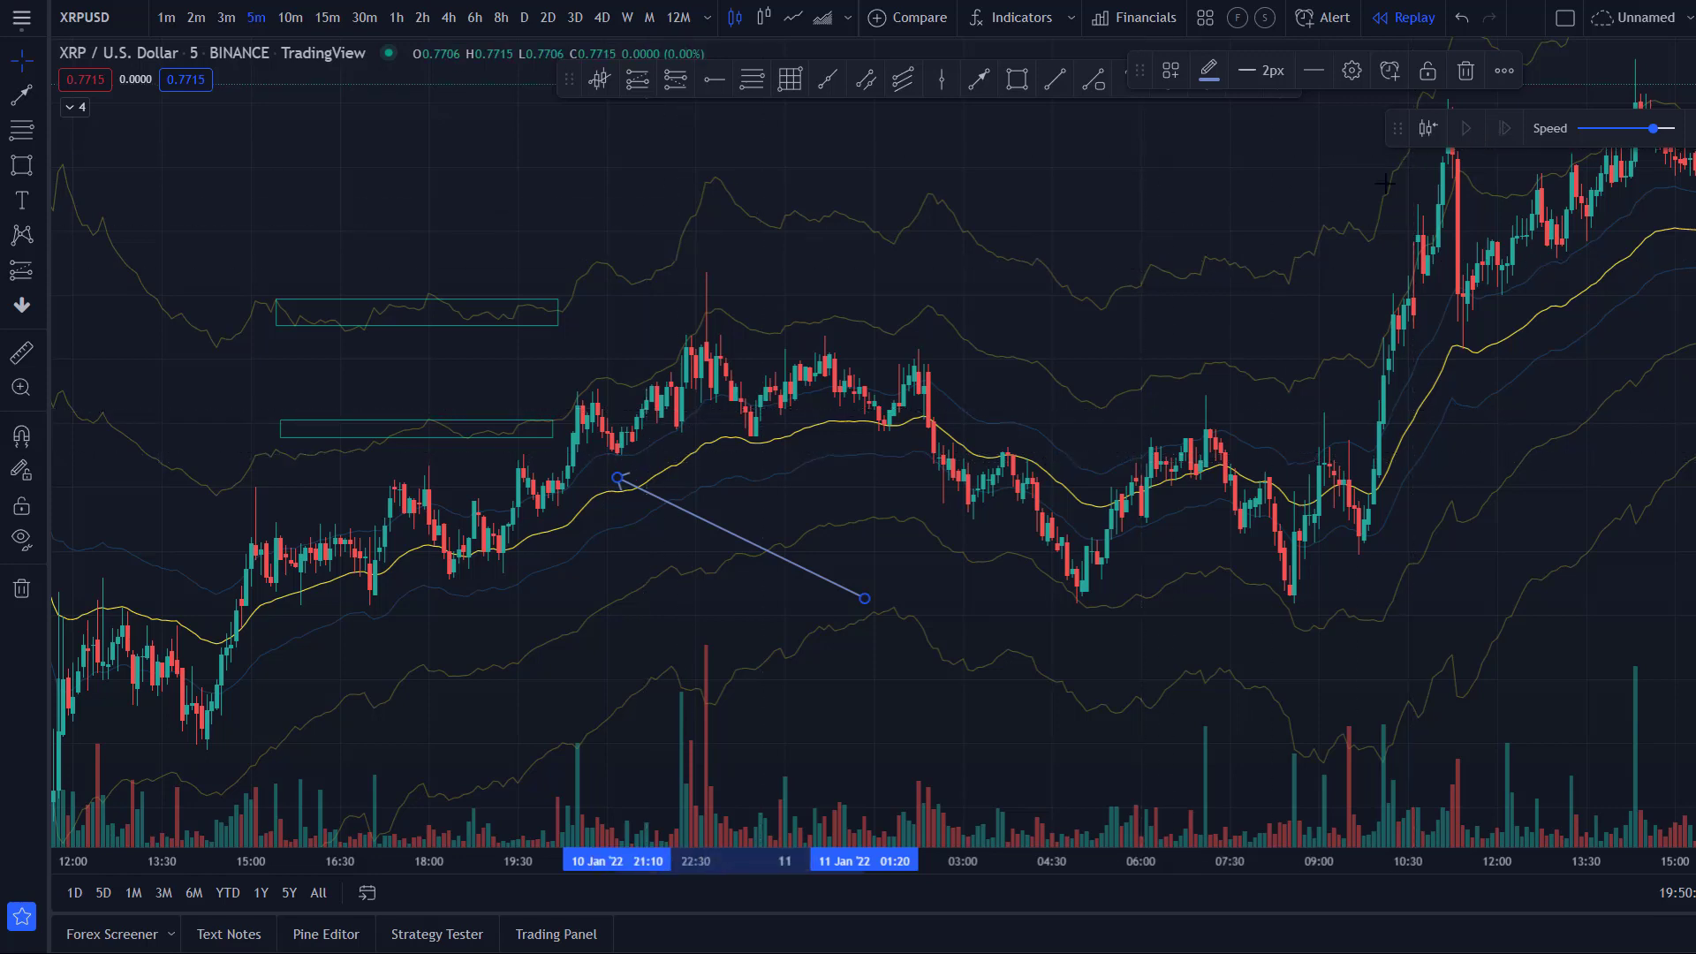
- Draw a rectangle around the sideways candles below the two band rectangles, from 10 Jan 15:00 to 20:35
{"action": "left_click", "coordinate": [1017, 80]}
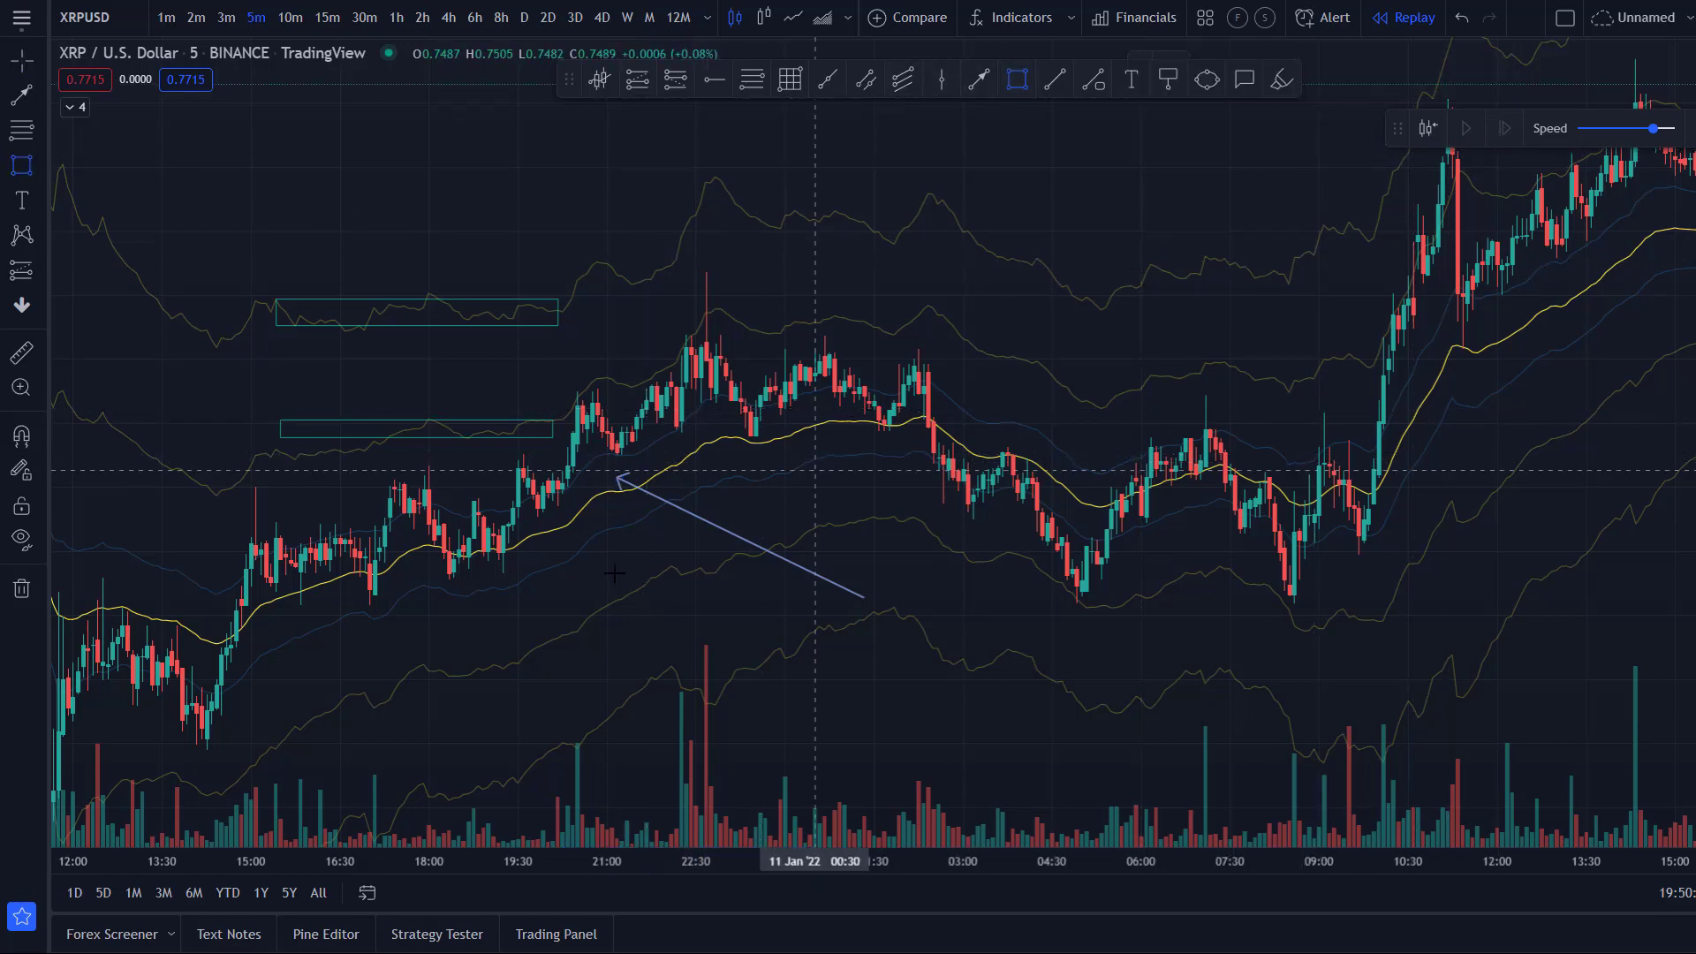
{"action": "mouse_move", "coordinate": [251, 476]}
{"action": "left_mouse_down"}
{"action": "mouse_move", "coordinate": [415, 574]}
{"action": "mouse_move", "coordinate": [583, 554]}
{"action": "left_mouse_up"}
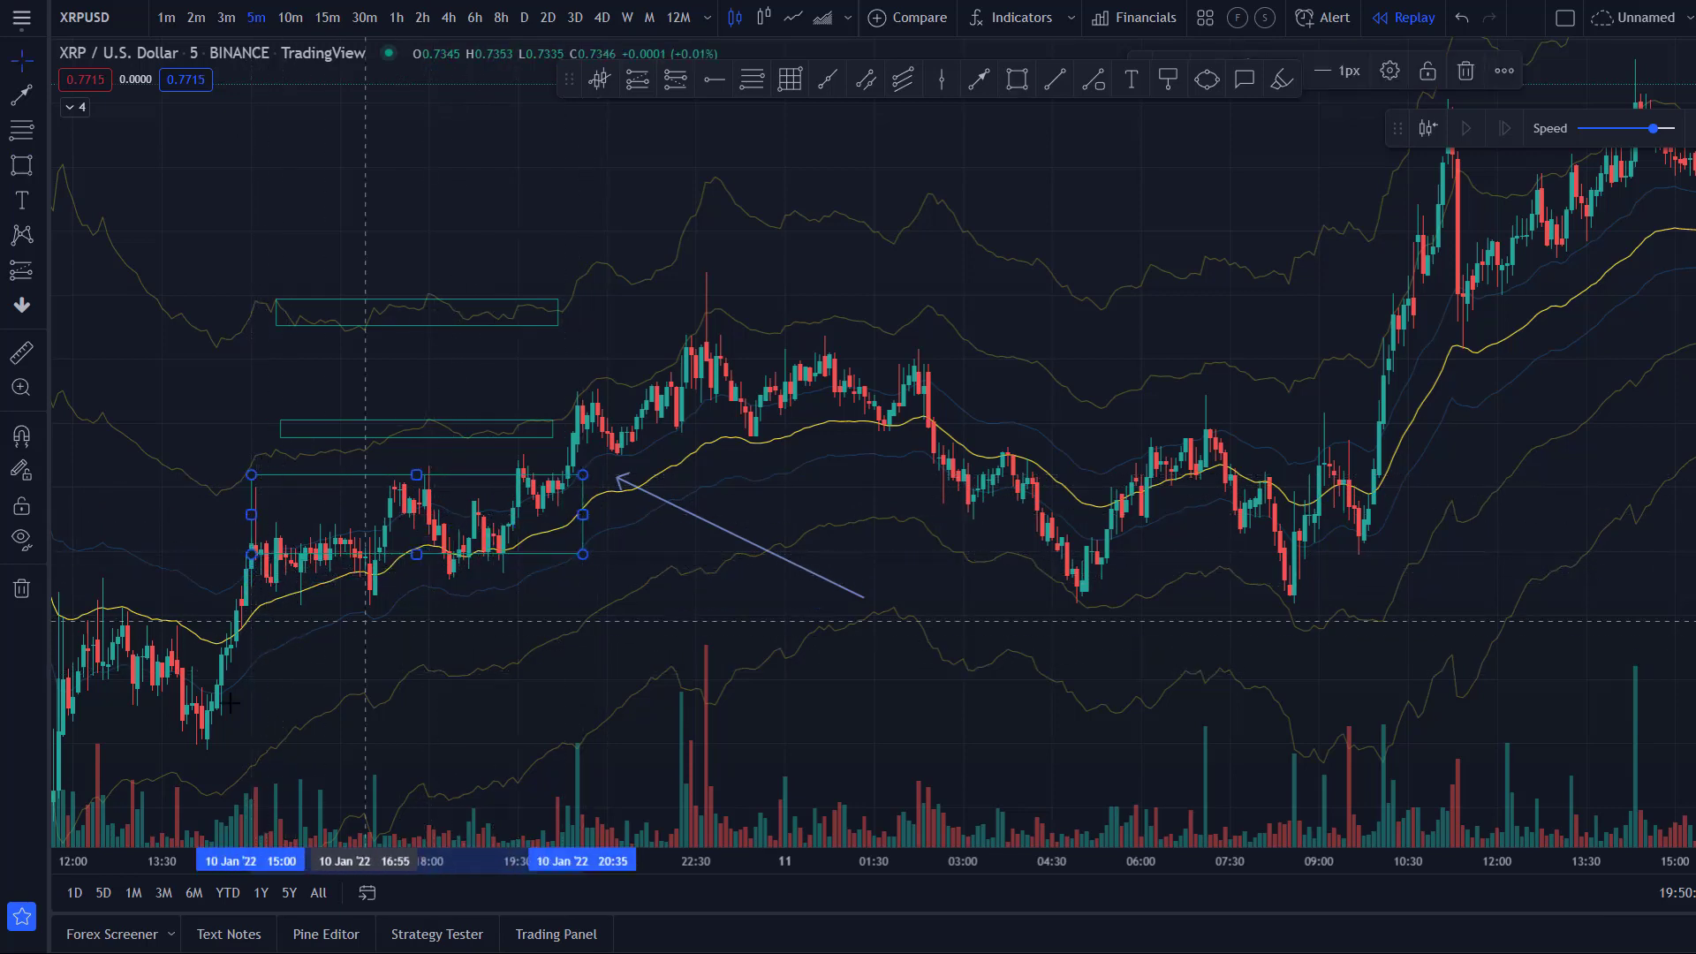
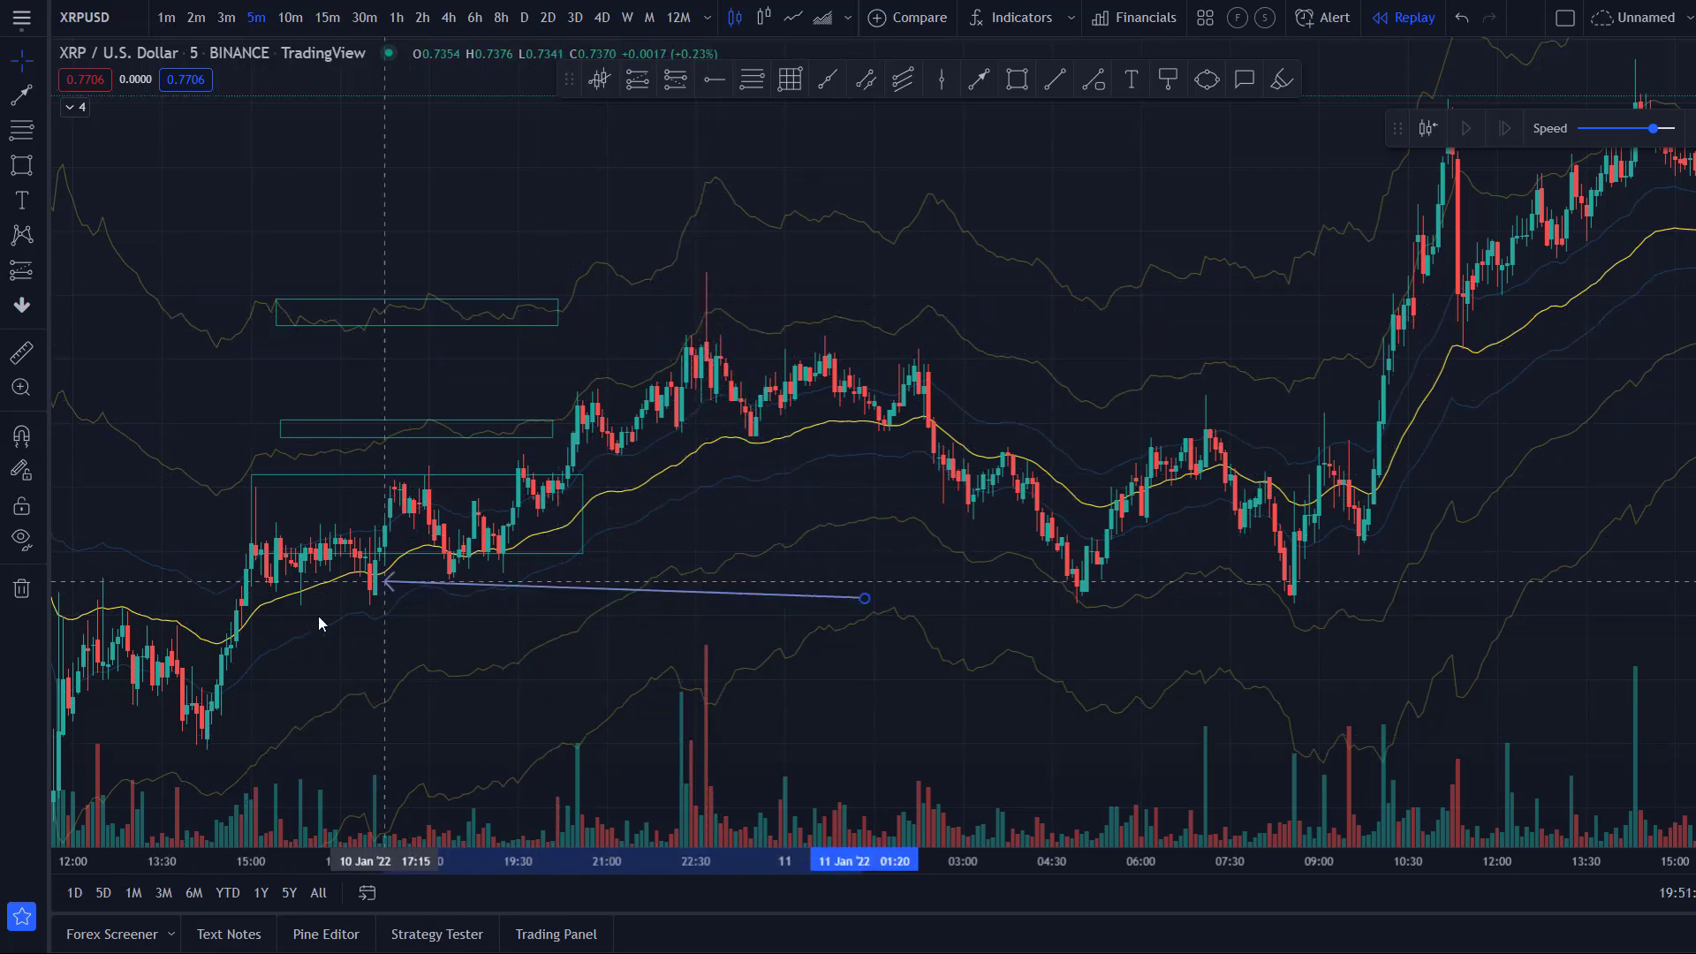
- Aim the arrow at the uppermost band's peak, and add horizontal rays from that peak (10 Jan 22:40) and from the lower band (22:50)
{"action": "left_click", "coordinate": [719, 195]}
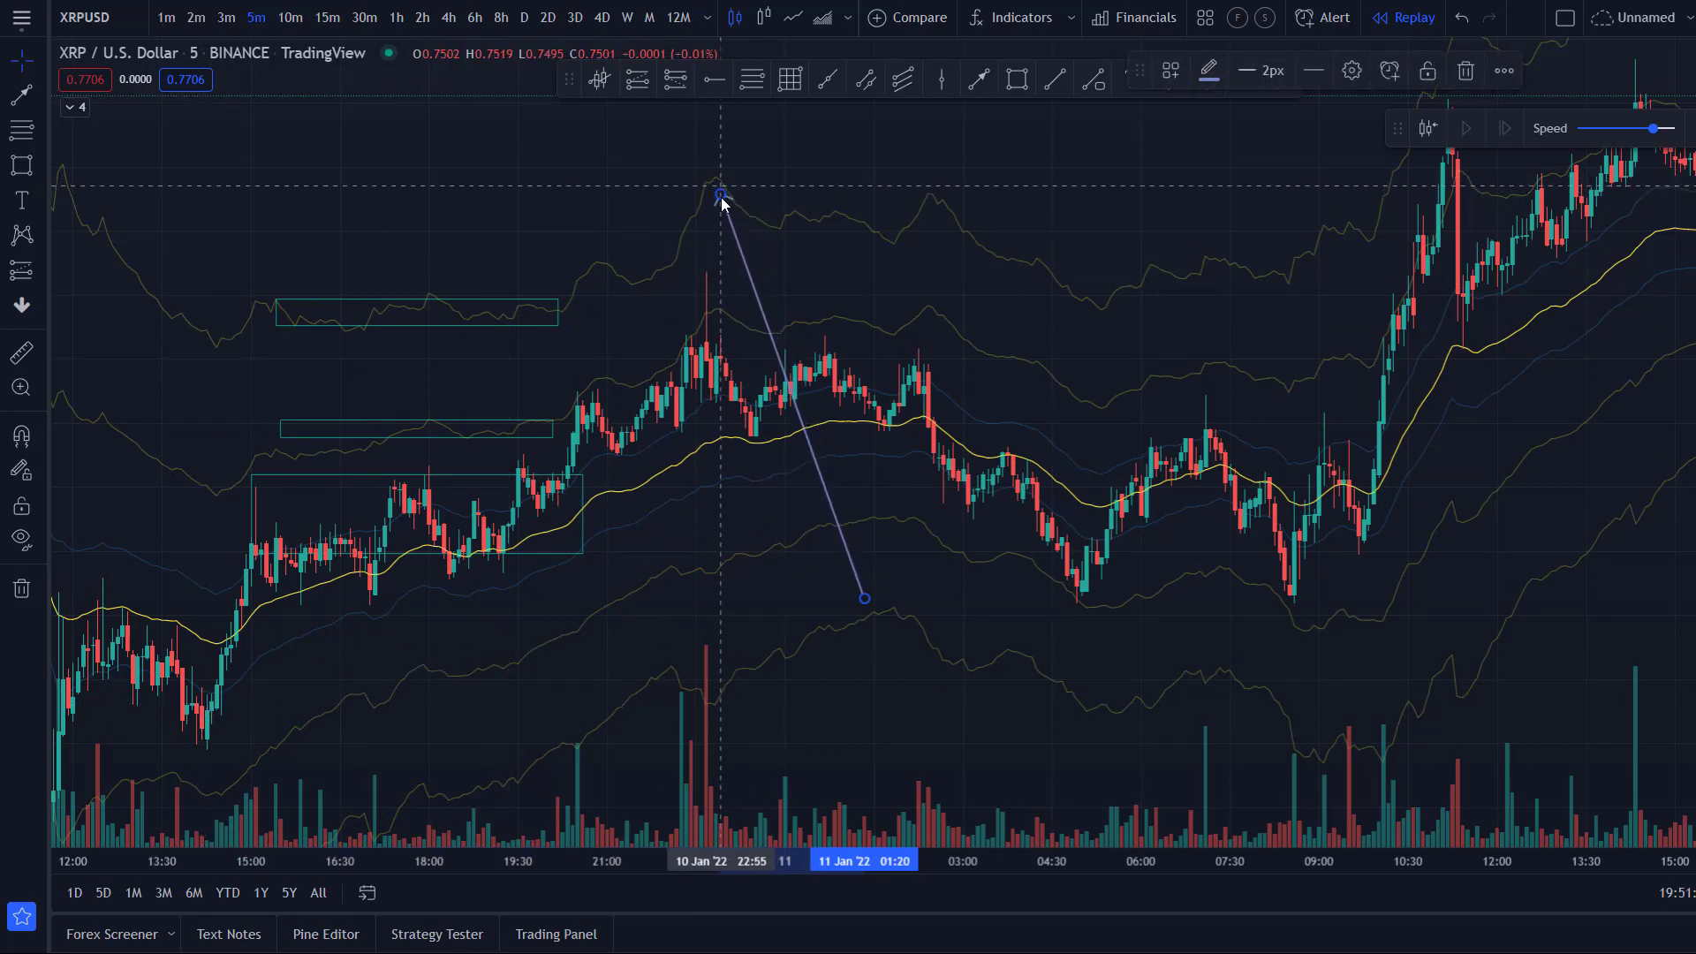
{"action": "left_click", "coordinate": [714, 80]}
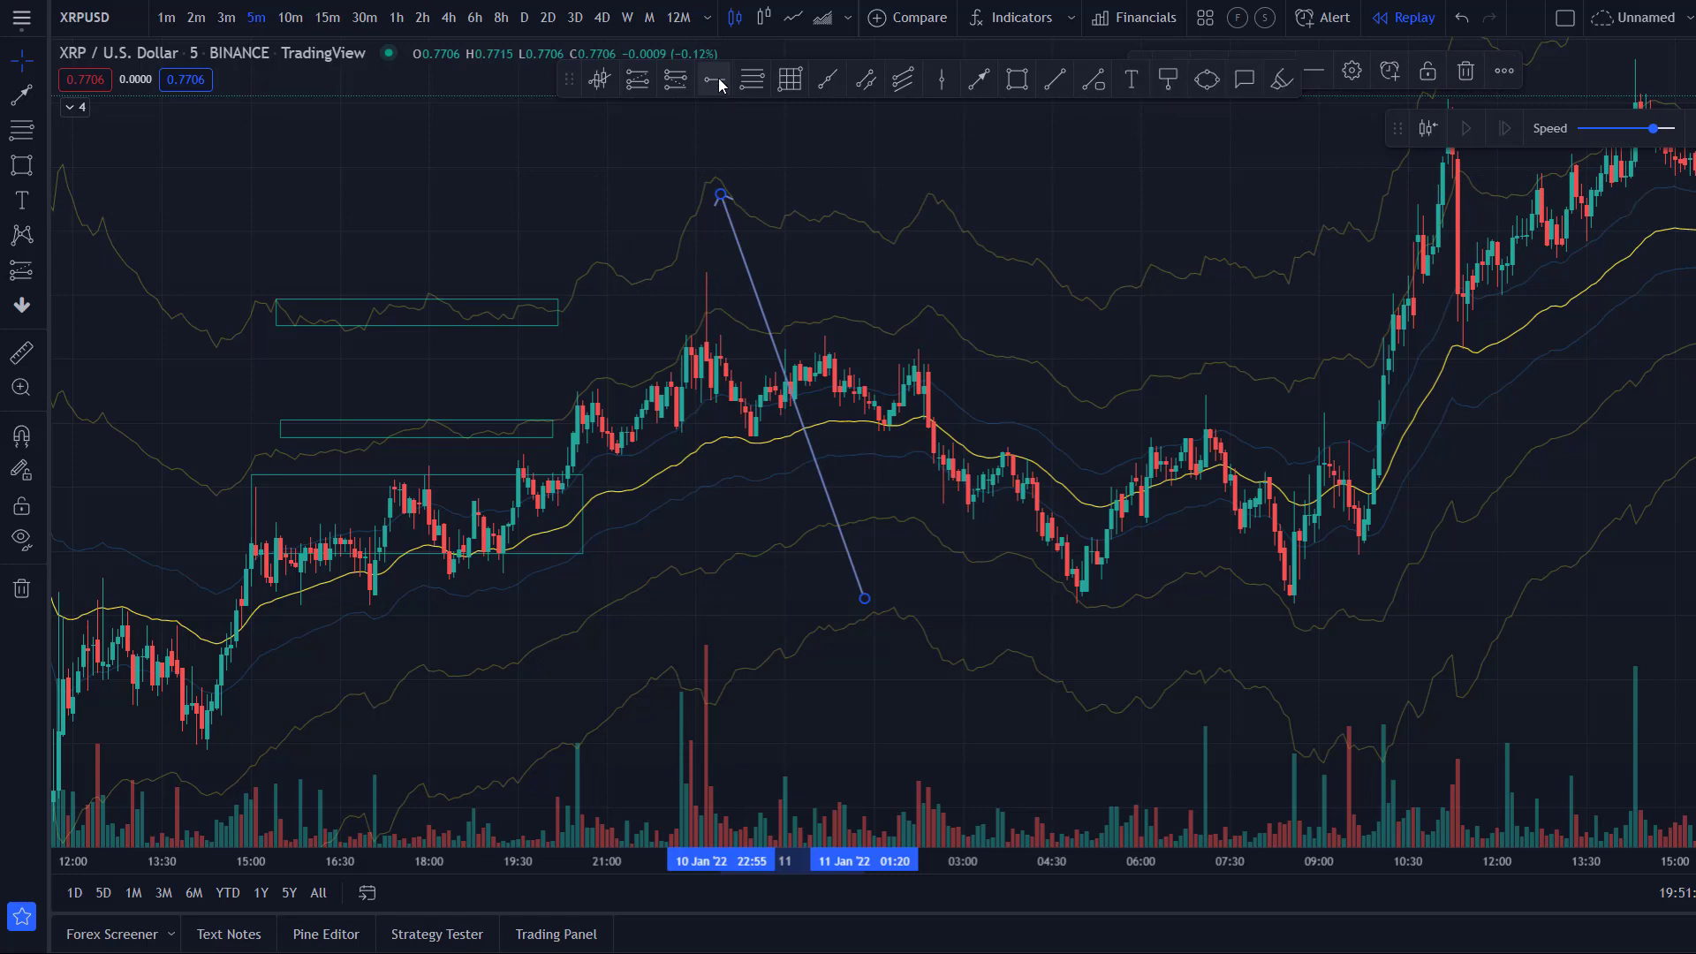
{"action": "left_click", "coordinate": [705, 174]}
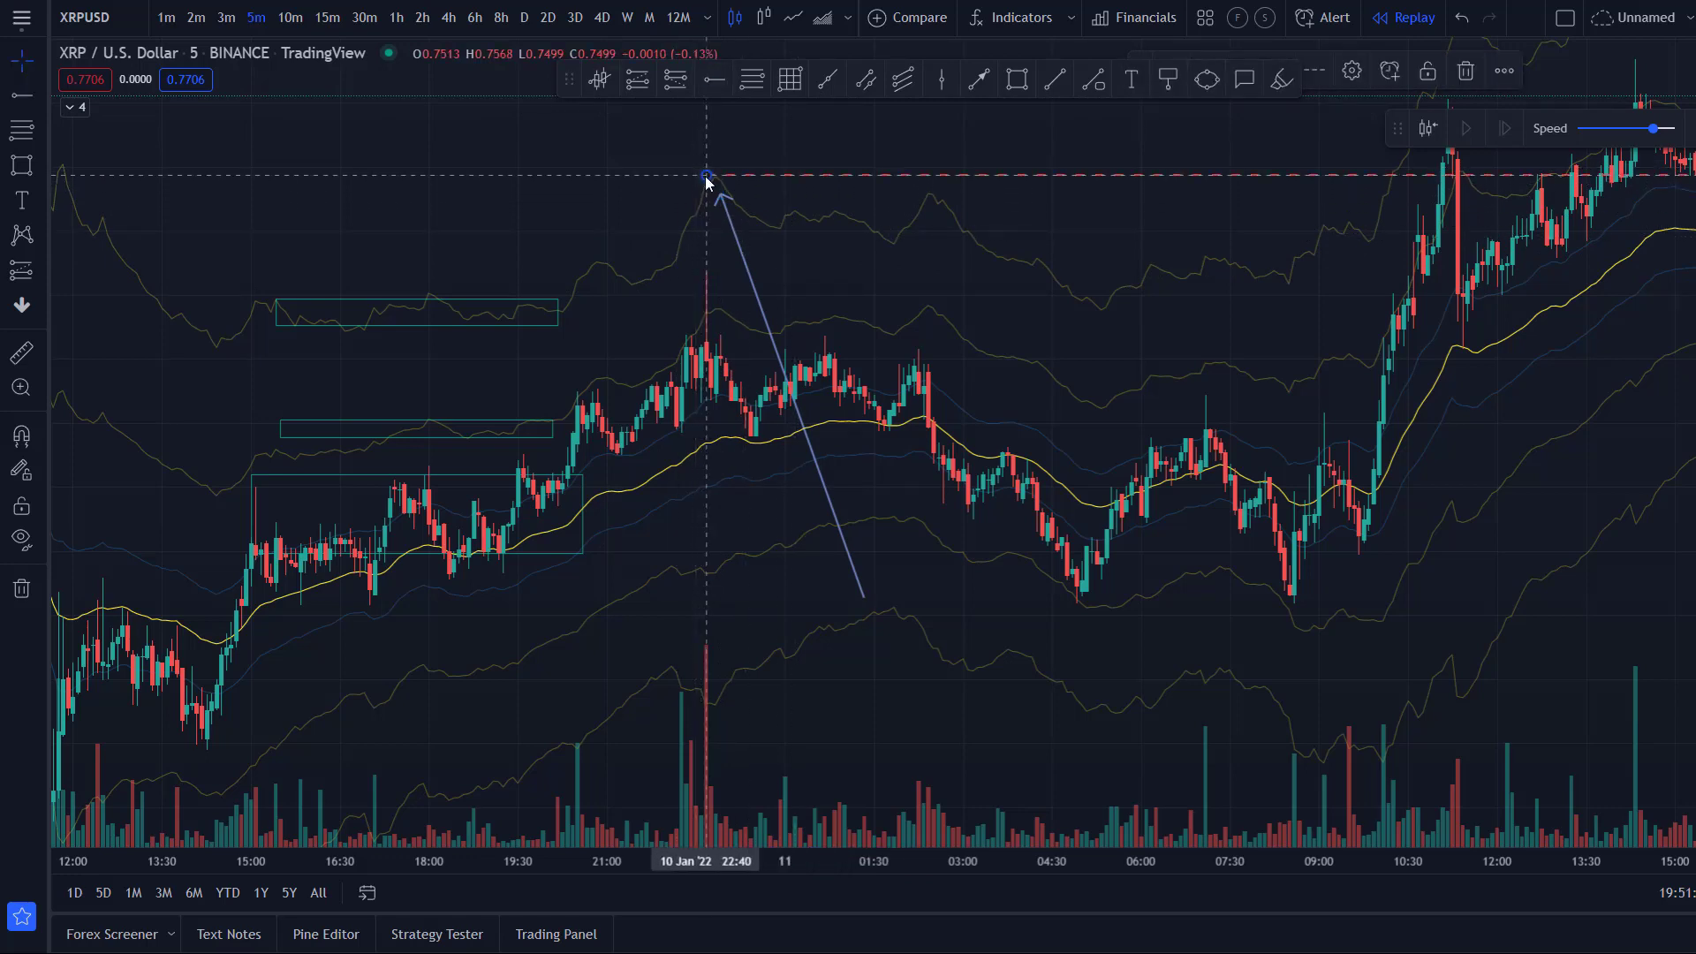
{"action": "left_click", "coordinate": [715, 80]}
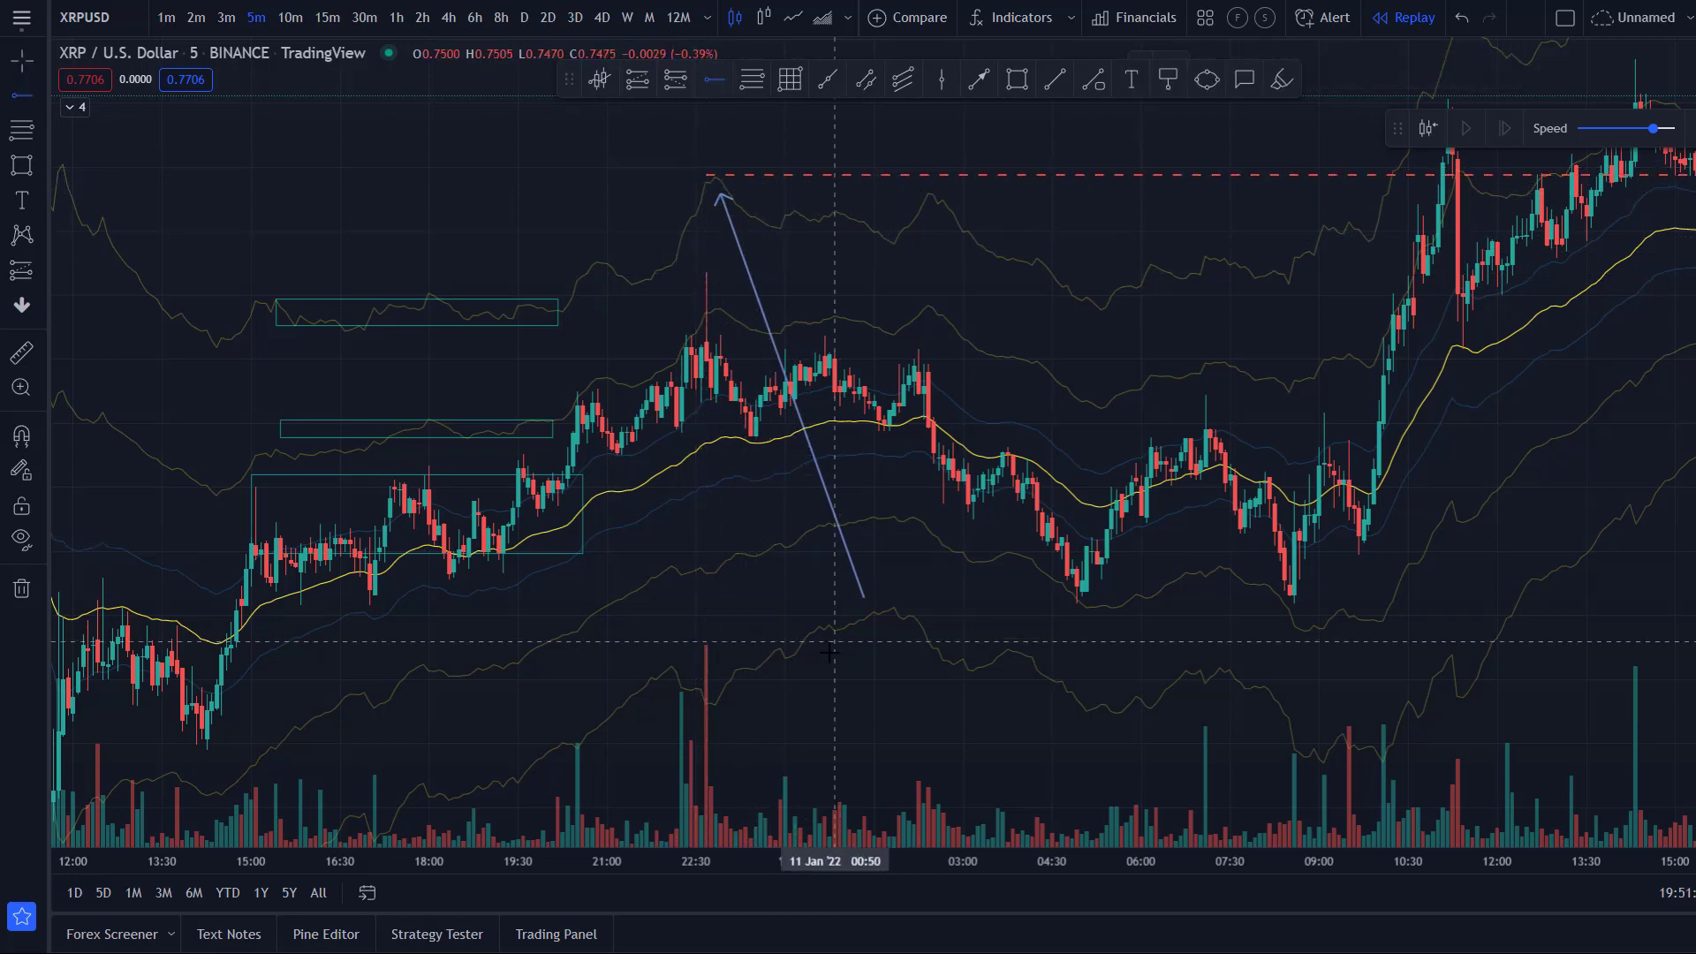
{"action": "left_click", "coordinate": [713, 703]}
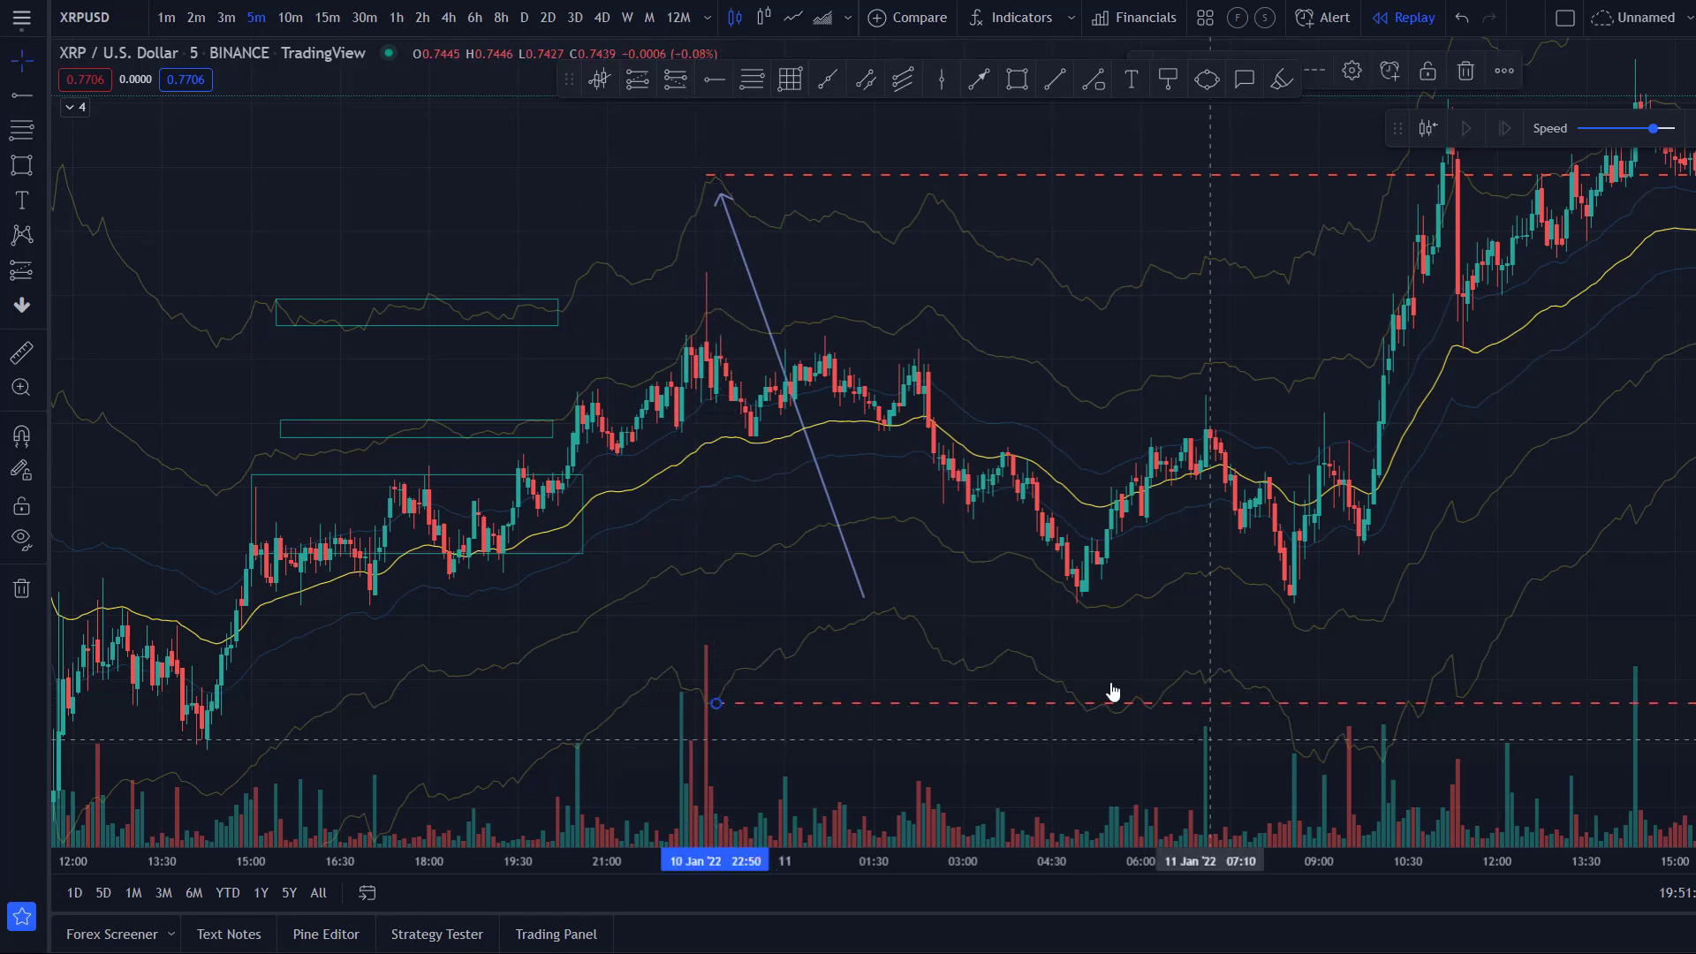
- Re-aim the arrowhead at the tall wick at 10 Jan 22:45, and move it above the candles at about 11 Jan 04:30
{"action": "left_click_drag", "start_coordinate": [1016, 278], "coordinate": [711, 258]}
{"action": "left_click_drag", "start_coordinate": [1691, 354], "coordinate": [1691, 398]}
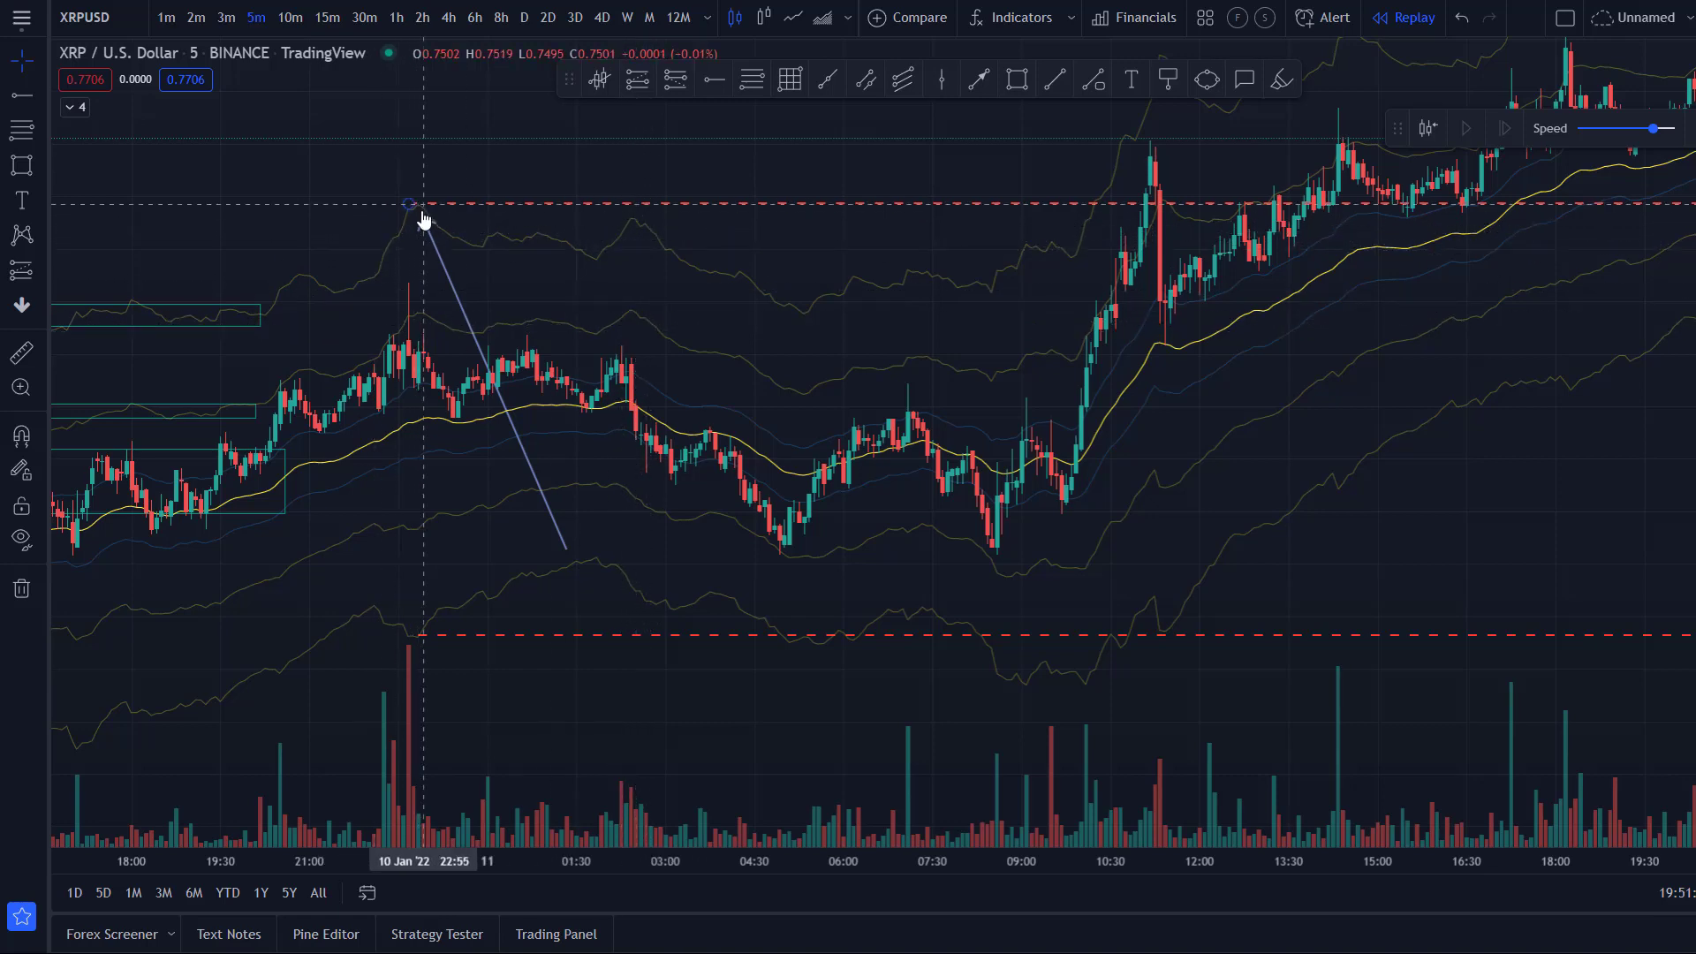
{"action": "left_click_drag", "start_coordinate": [423, 221], "coordinate": [412, 275]}
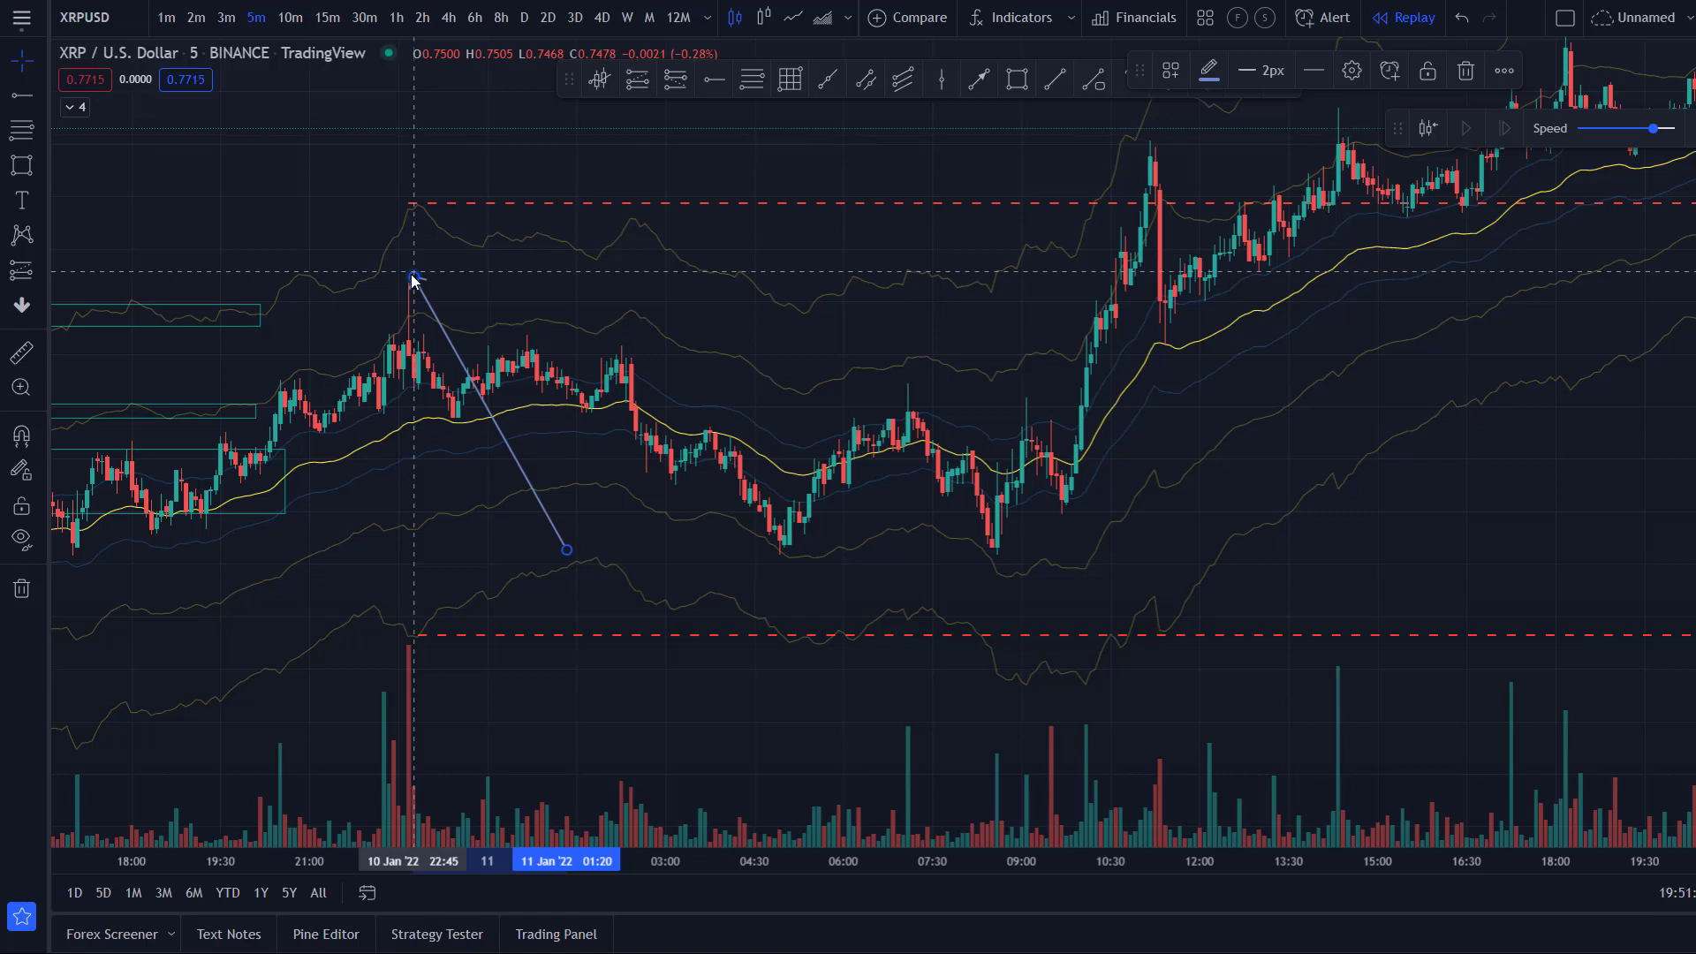
{"action": "mouse_move", "coordinate": [414, 277]}
{"action": "left_mouse_down"}
{"action": "mouse_move", "coordinate": [440, 375]}
{"action": "mouse_move", "coordinate": [409, 281]}
{"action": "mouse_move", "coordinate": [421, 423]}
{"action": "mouse_move", "coordinate": [420, 389]}
{"action": "mouse_move", "coordinate": [204, 571]}
{"action": "mouse_move", "coordinate": [191, 538]}
{"action": "mouse_move", "coordinate": [379, 445]}
{"action": "mouse_move", "coordinate": [427, 304]}
{"action": "mouse_move", "coordinate": [409, 300]}
{"action": "mouse_move", "coordinate": [409, 267]}
{"action": "left_mouse_up"}
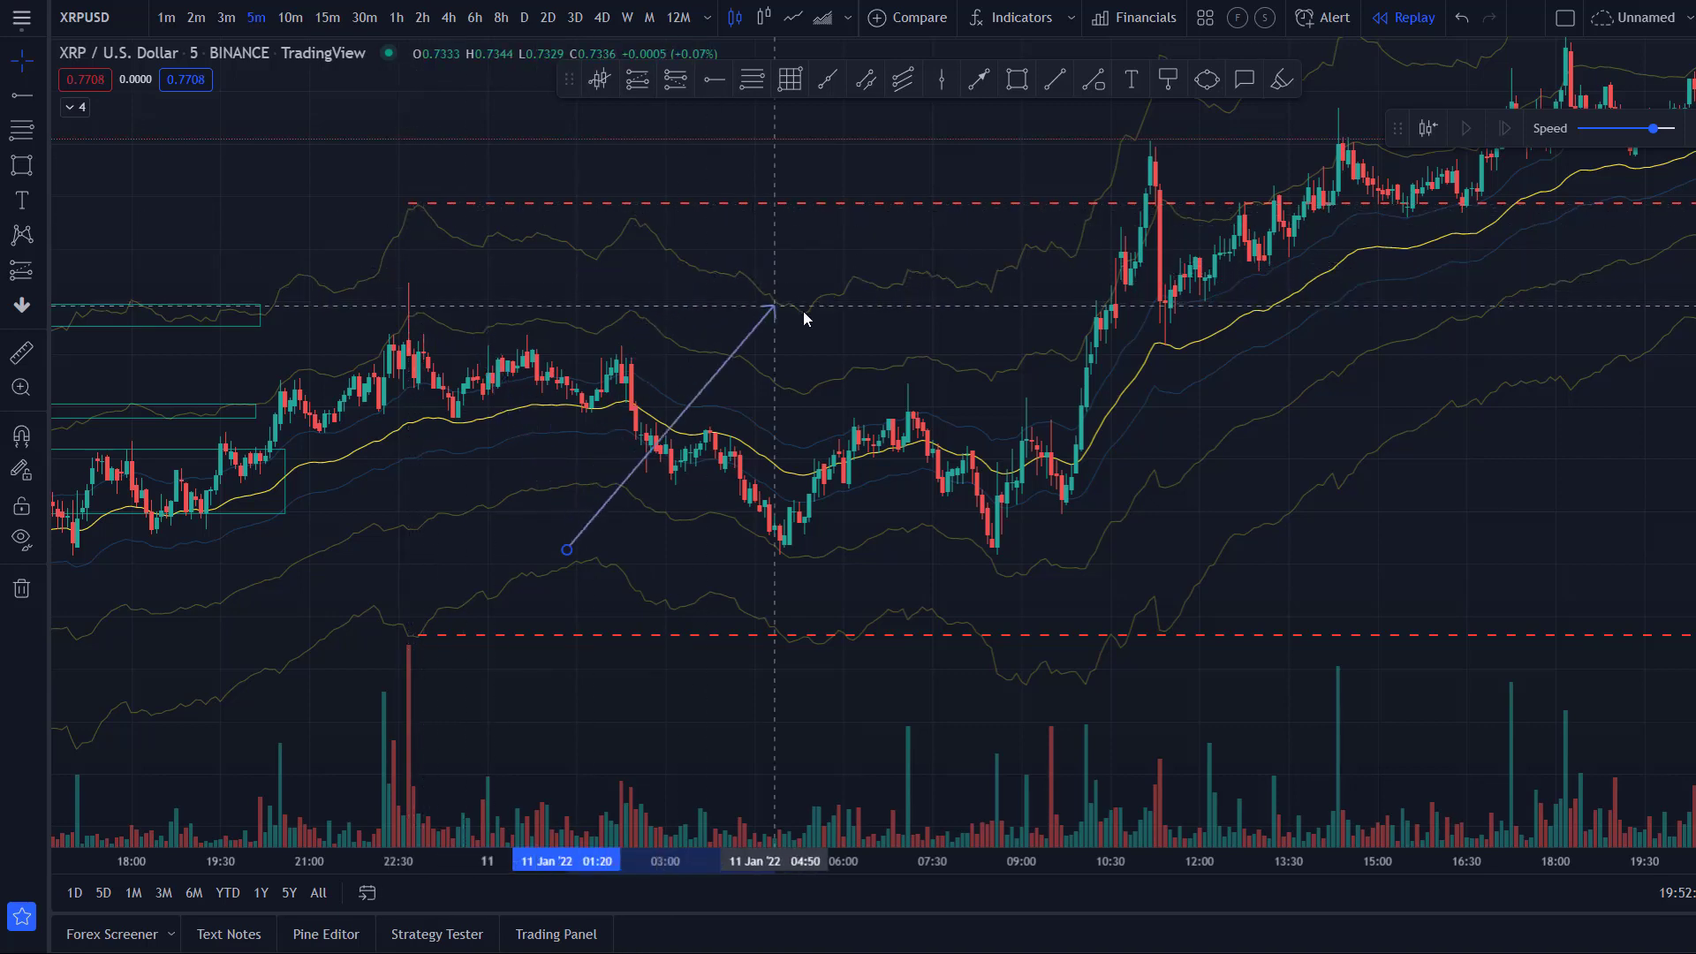
{"action": "left_click", "coordinate": [755, 388]}
- Point the arrow at the rally meeting the upper dashed ray at 11 Jan 10:45, and move the arrowhead back to 06:25
{"action": "mouse_move", "coordinate": [877, 331]}
{"action": "left_mouse_down"}
{"action": "mouse_move", "coordinate": [836, 367]}
{"action": "mouse_move", "coordinate": [549, 427]}
{"action": "mouse_move", "coordinate": [492, 397]}
{"action": "left_mouse_up"}
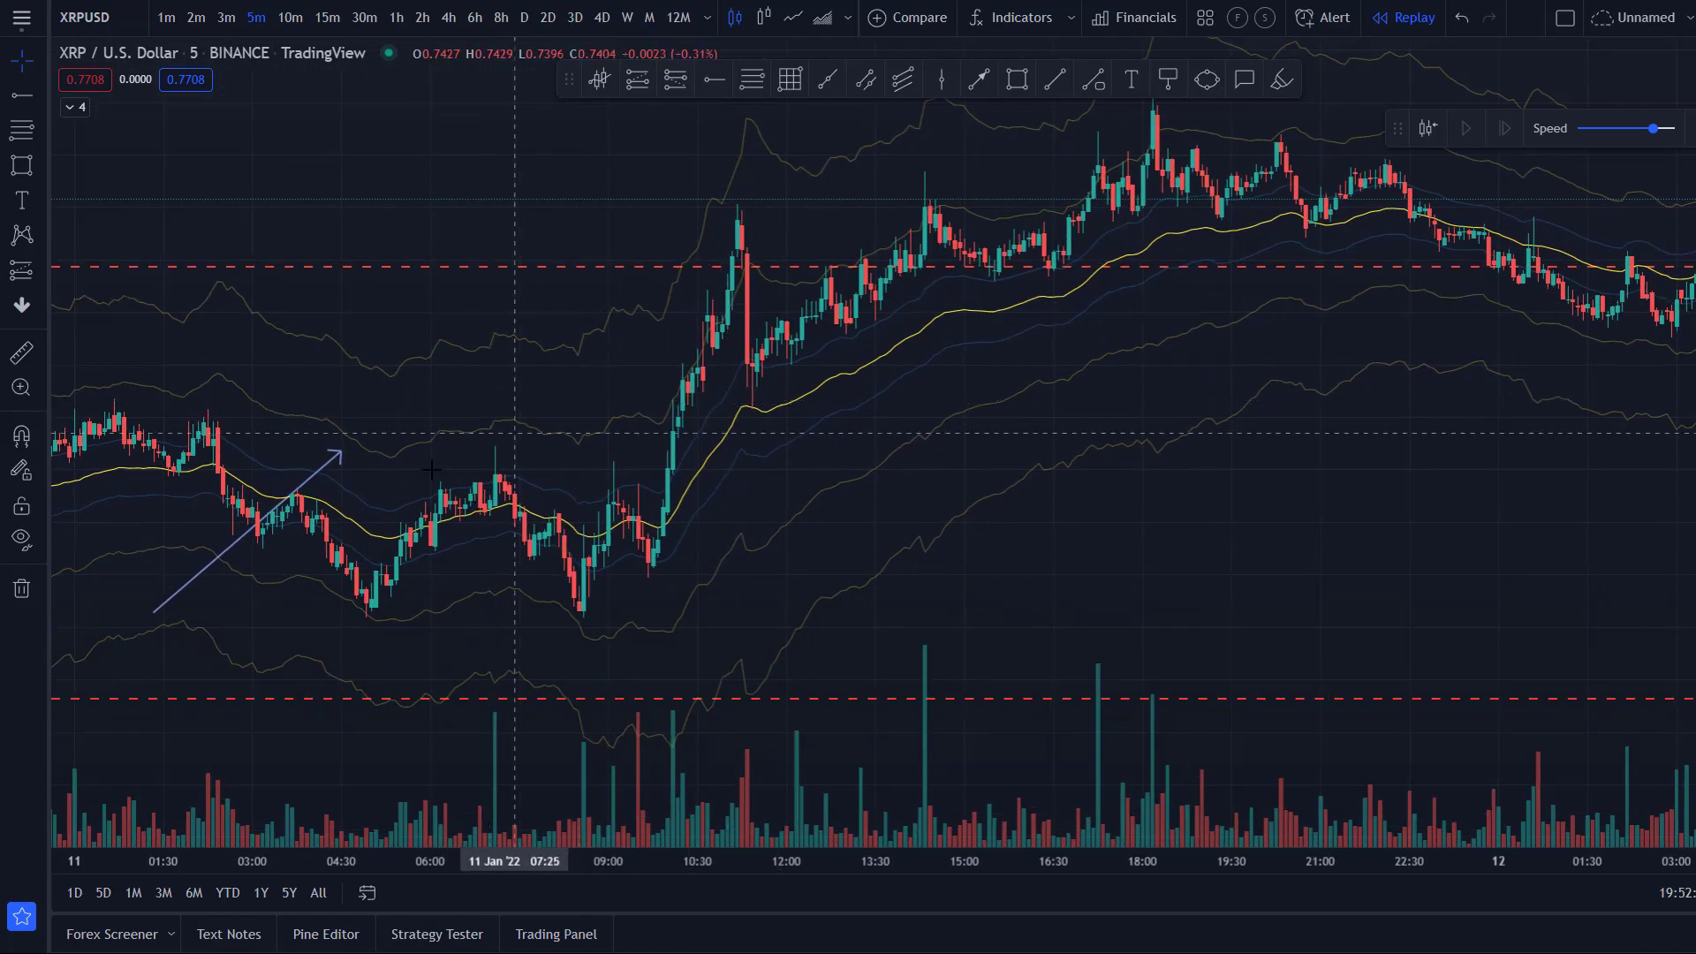
{"action": "left_click_drag", "start_coordinate": [340, 454], "coordinate": [710, 272]}
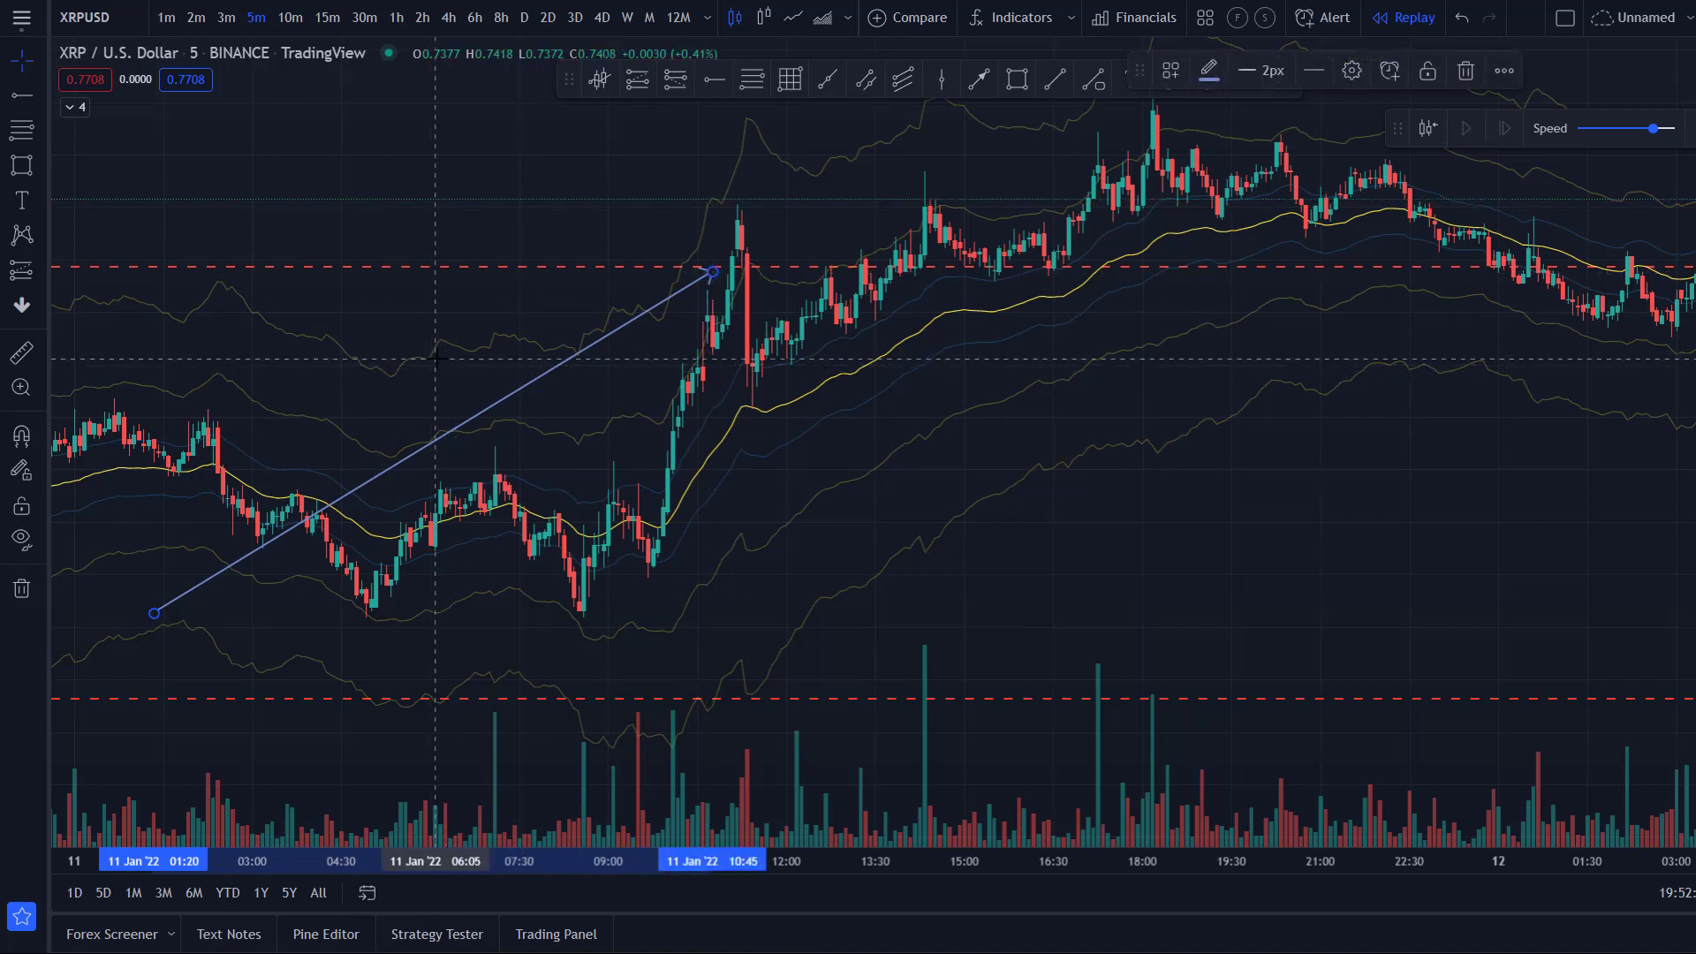
{"action": "left_click_drag", "start_coordinate": [434, 348], "coordinate": [747, 380]}
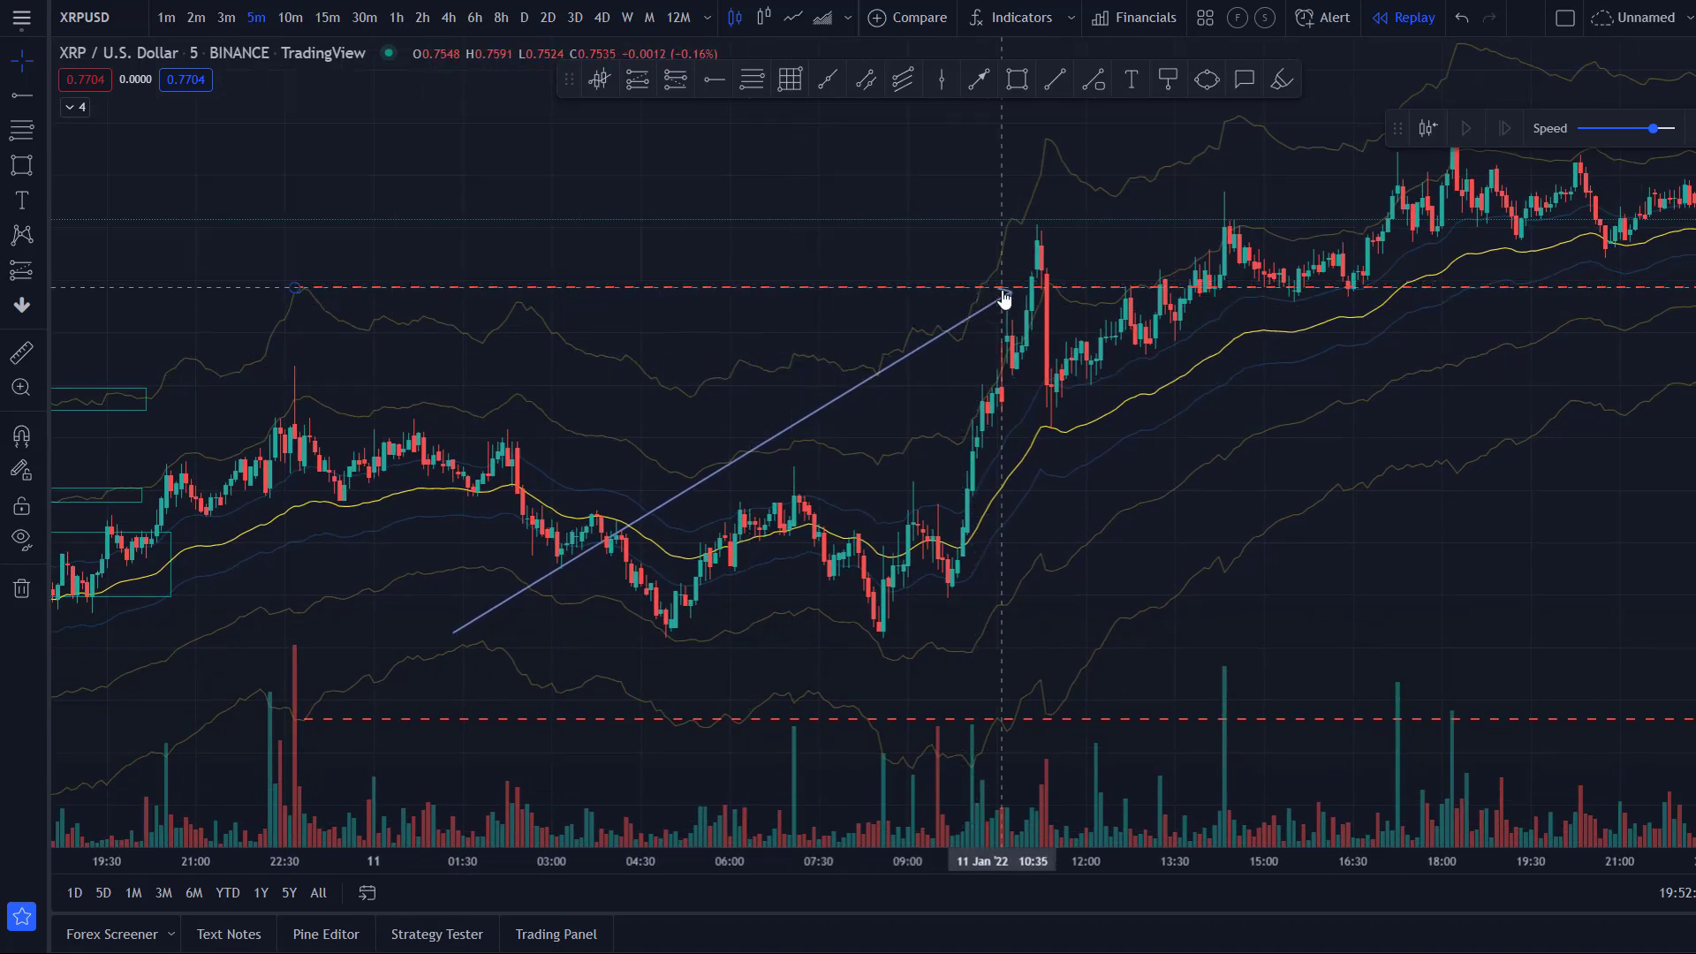
{"action": "left_click_drag", "start_coordinate": [1014, 290], "coordinate": [755, 427]}
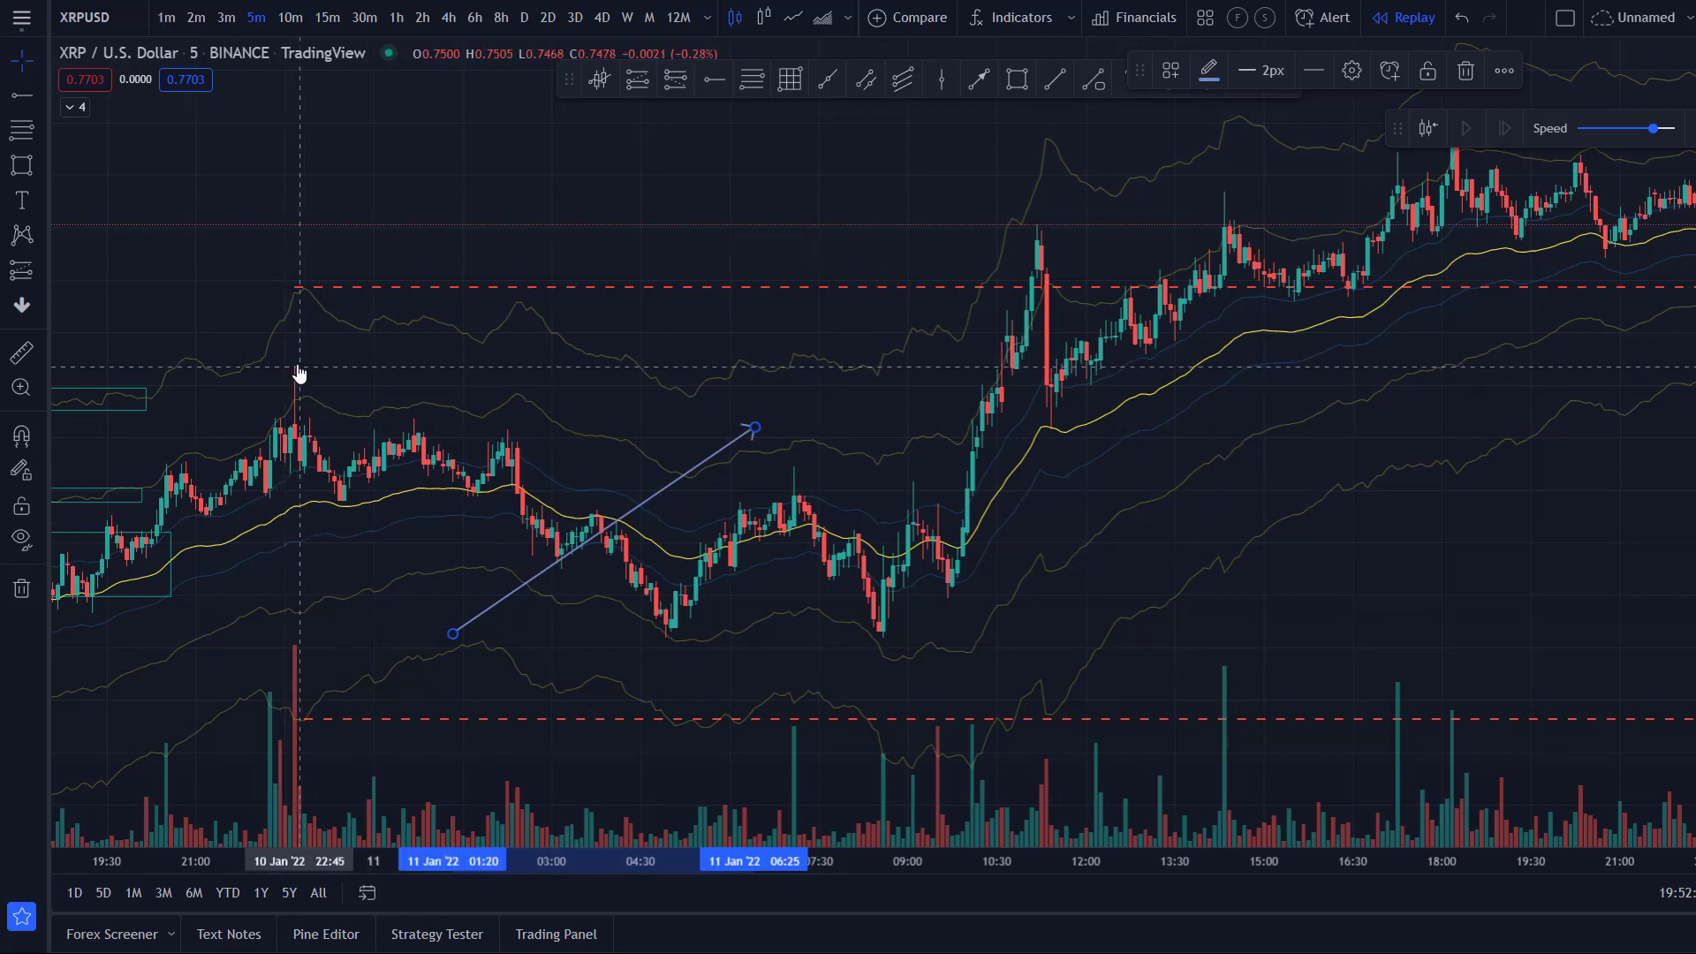
- Add a horizontal ray at the top of the 10 Jan 22:45 wick, starting at 22:20, and point the arrow at that wick
{"action": "left_click", "coordinate": [711, 82]}
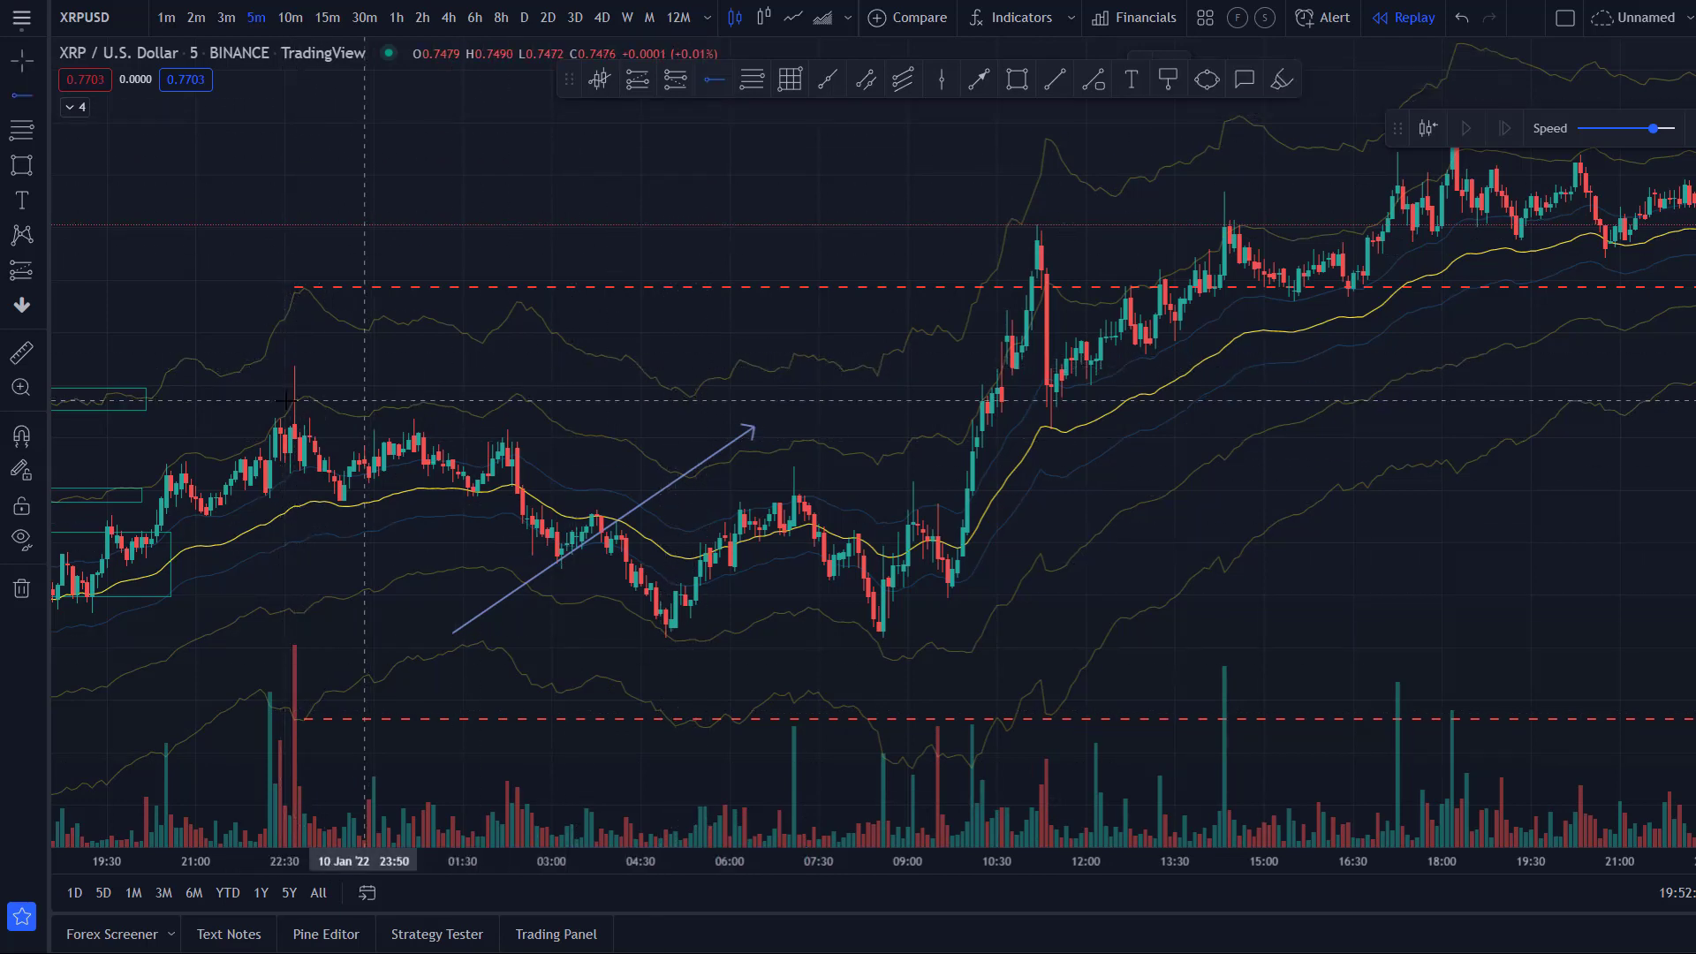
{"action": "left_click", "coordinate": [274, 367]}
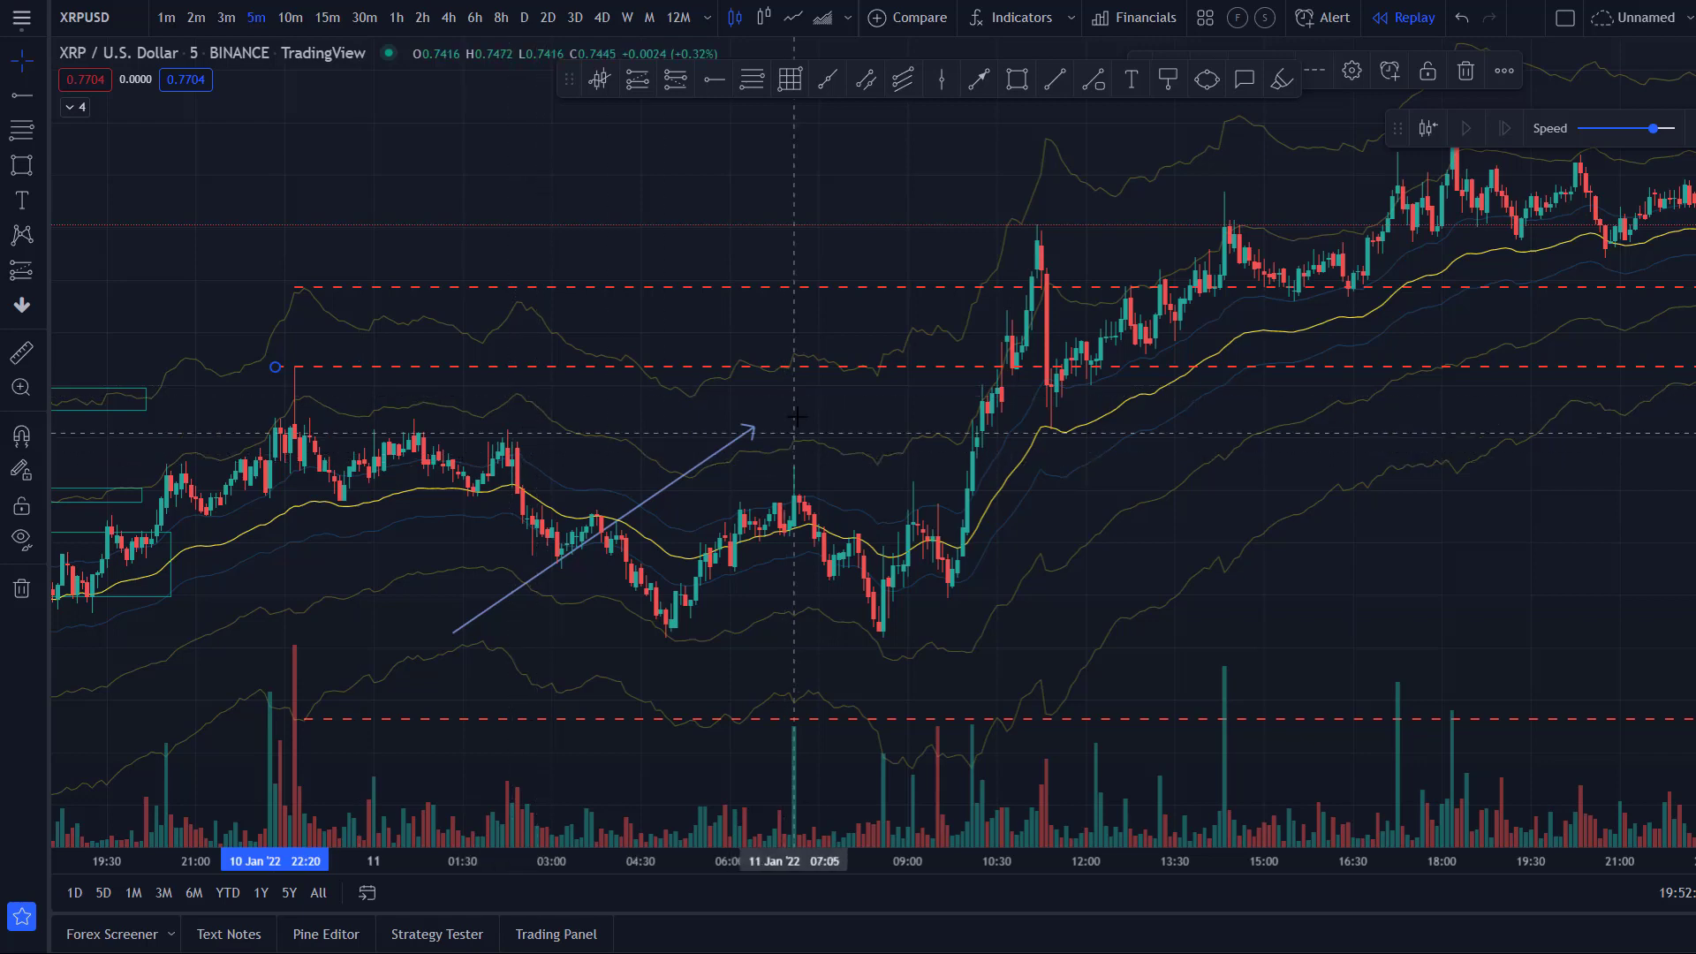
{"action": "mouse_move", "coordinate": [755, 430]}
{"action": "left_mouse_down"}
{"action": "mouse_move", "coordinate": [561, 426]}
{"action": "mouse_move", "coordinate": [316, 362]}
{"action": "mouse_move", "coordinate": [296, 423]}
{"action": "mouse_move", "coordinate": [333, 357]}
{"action": "mouse_move", "coordinate": [325, 386]}
{"action": "mouse_move", "coordinate": [305, 370]}
{"action": "mouse_move", "coordinate": [395, 362]}
{"action": "left_mouse_up"}
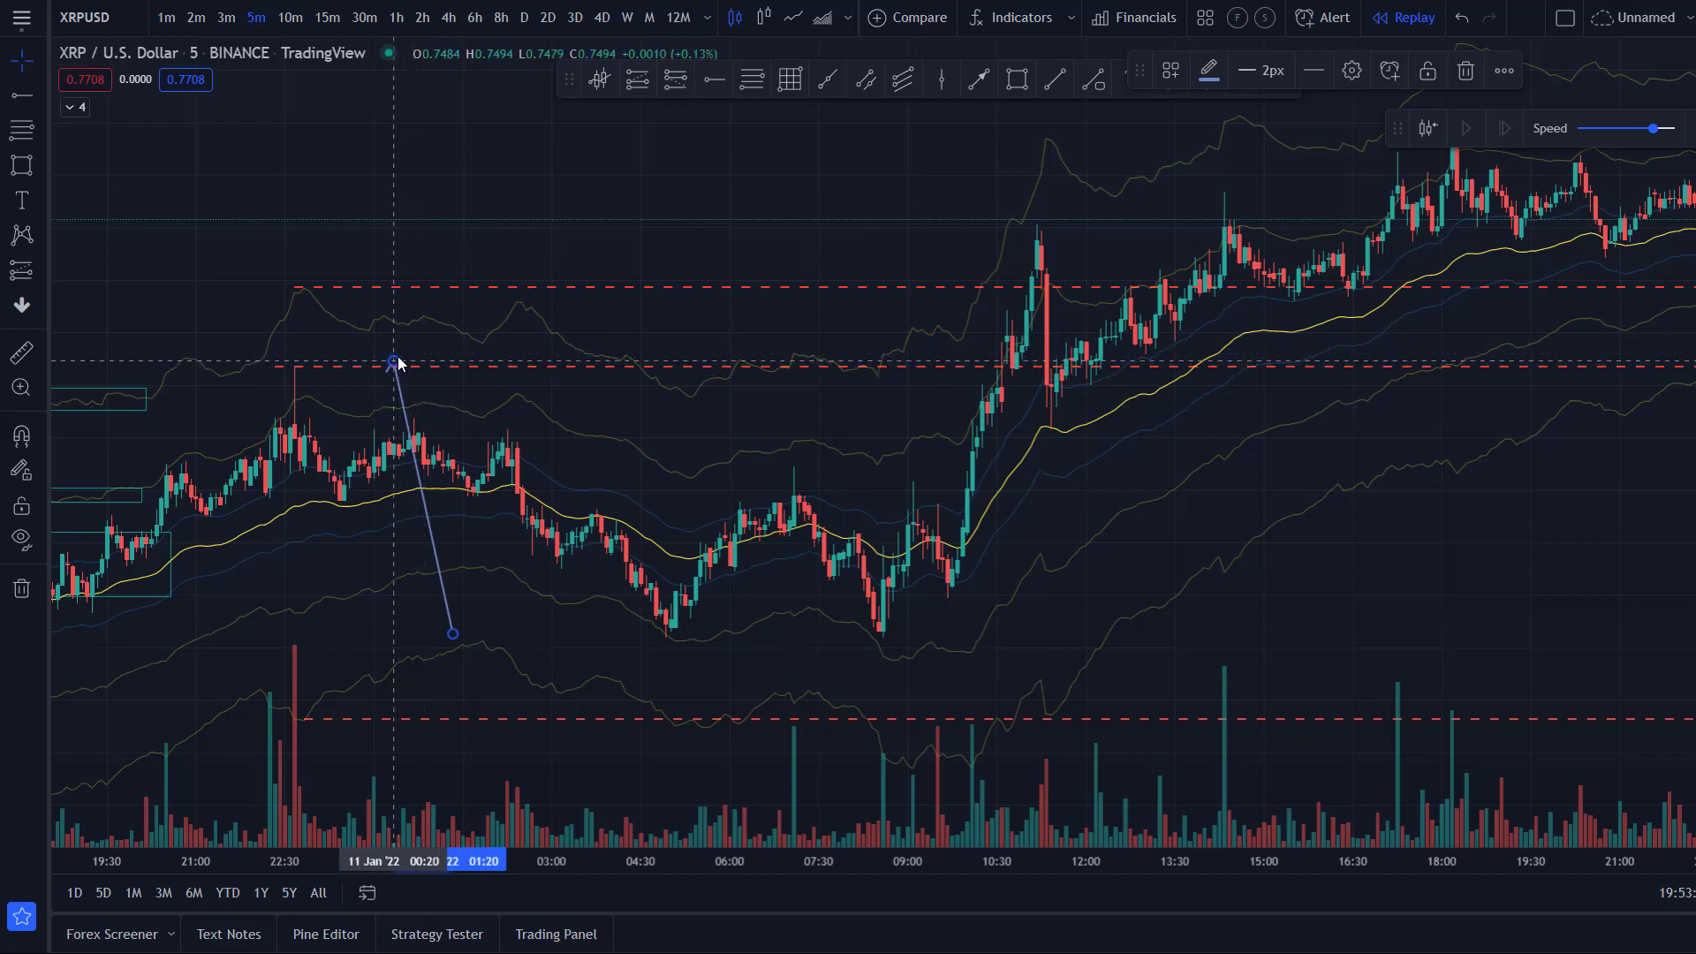
{"action": "left_click_drag", "start_coordinate": [398, 362], "coordinate": [302, 373]}
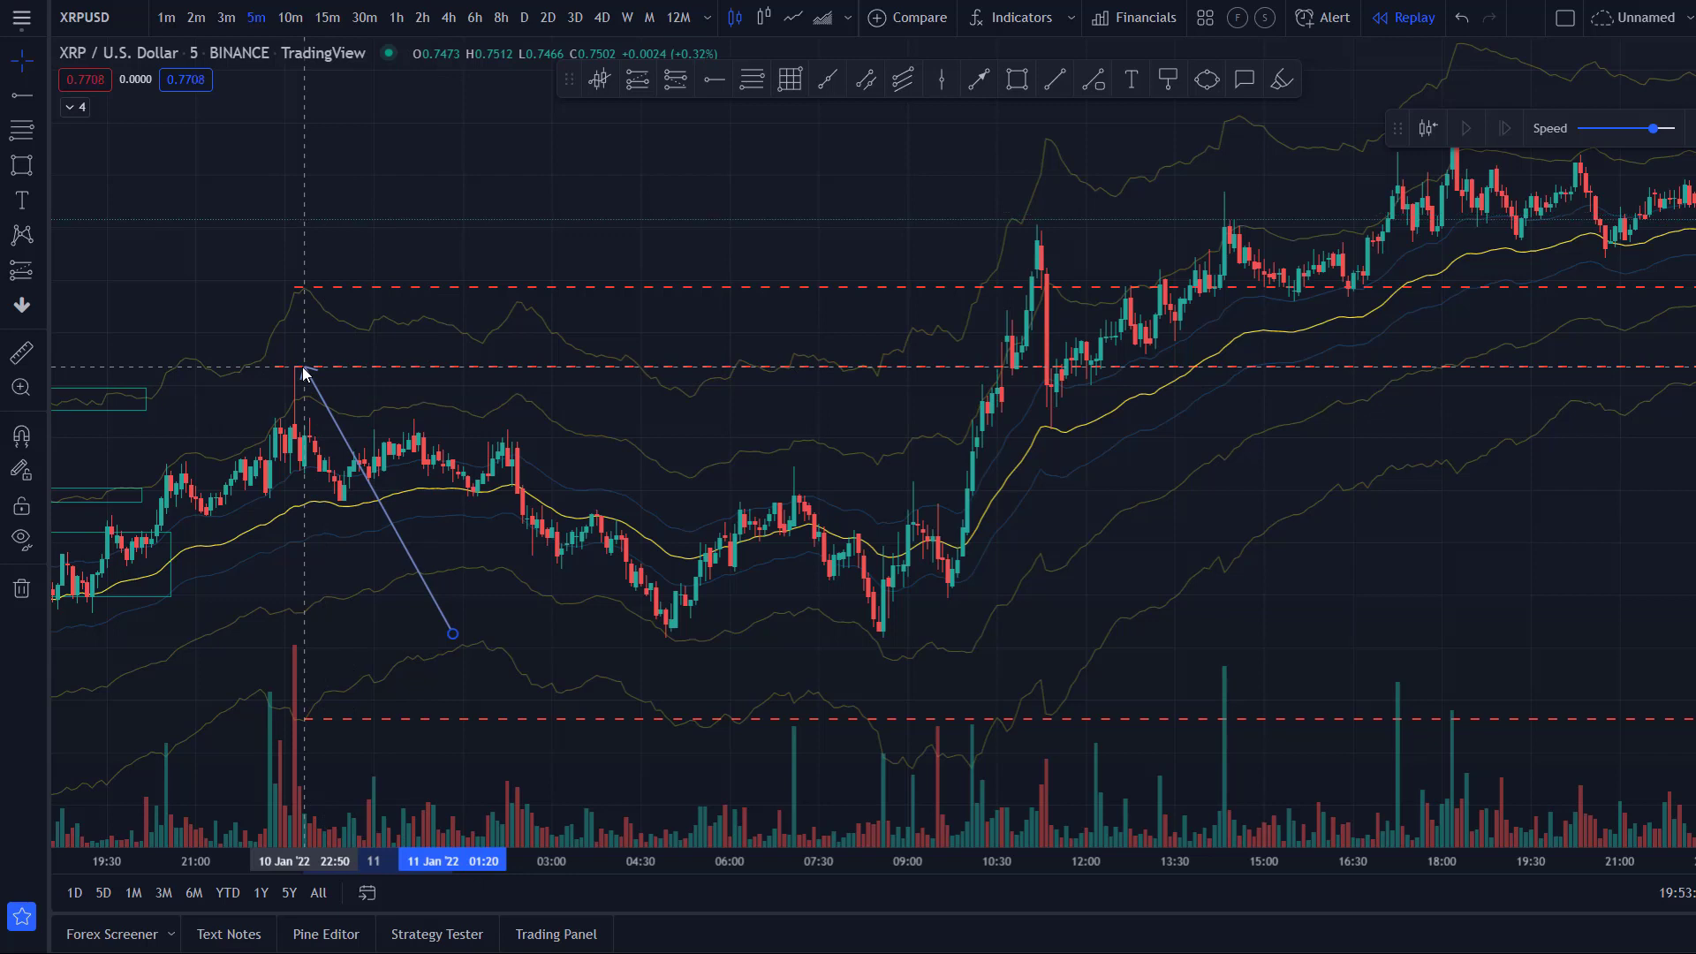
- Trace the two upper rays with the arrowhead, from the band peak to the rally, and move it to the pullback low at 11 Jan 11:10
{"action": "left_click_drag", "start_coordinate": [302, 372], "coordinate": [299, 291]}
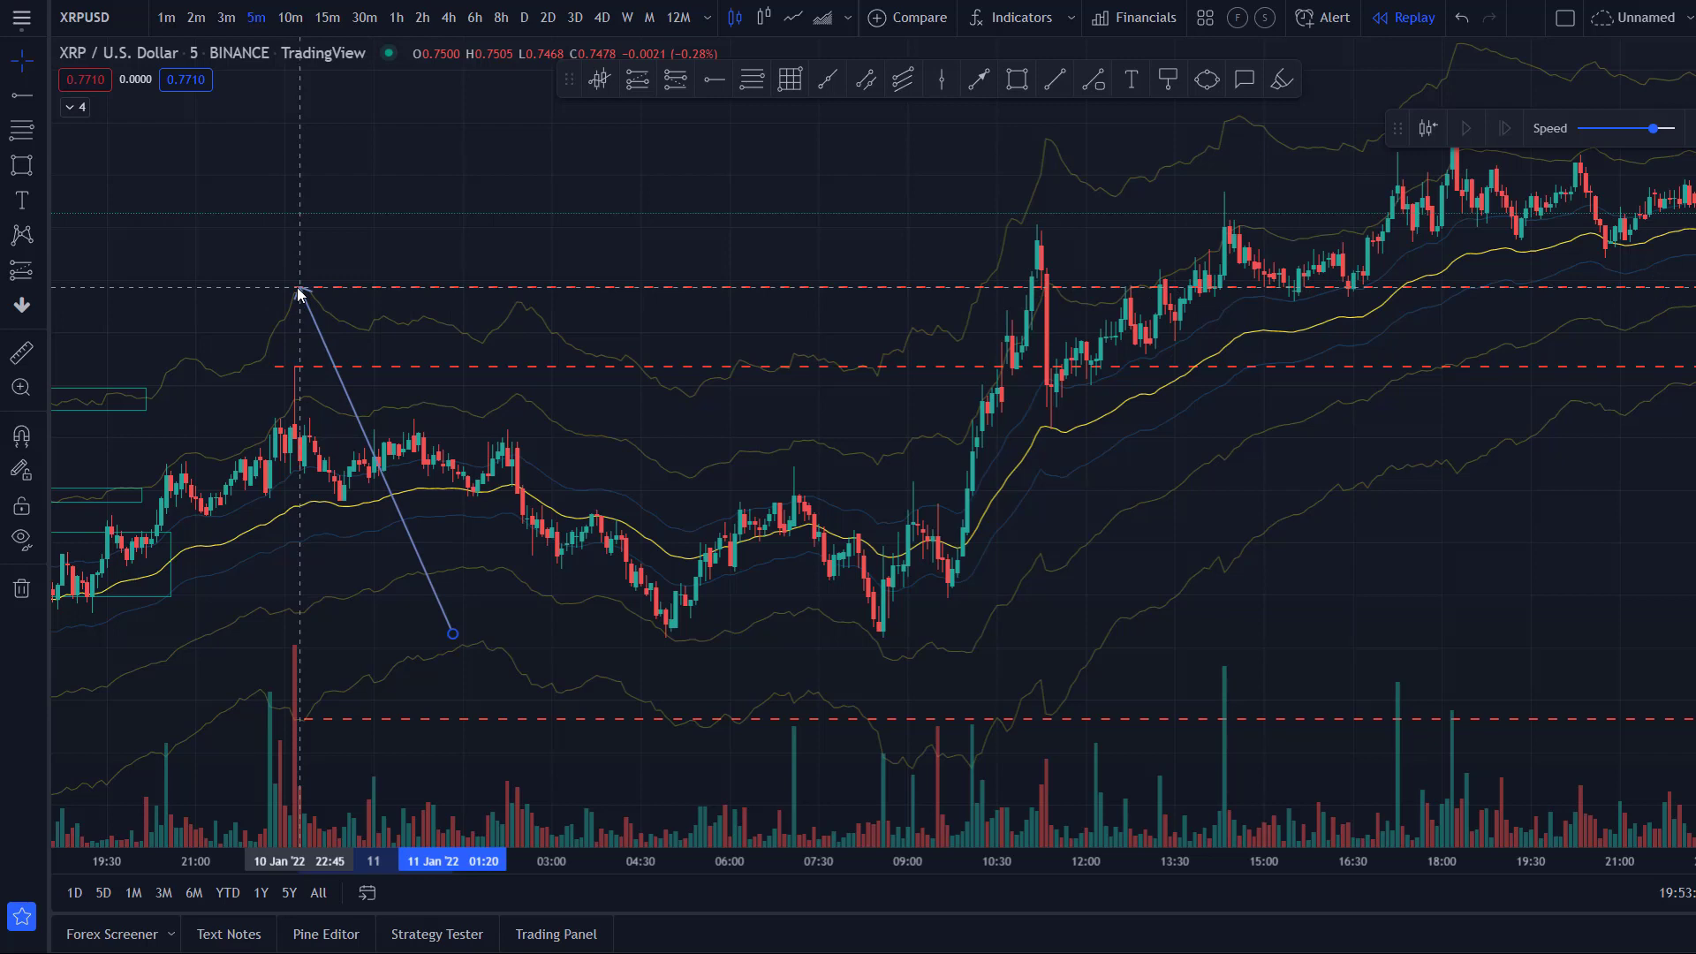
{"action": "left_click_drag", "start_coordinate": [299, 291], "coordinate": [1031, 288]}
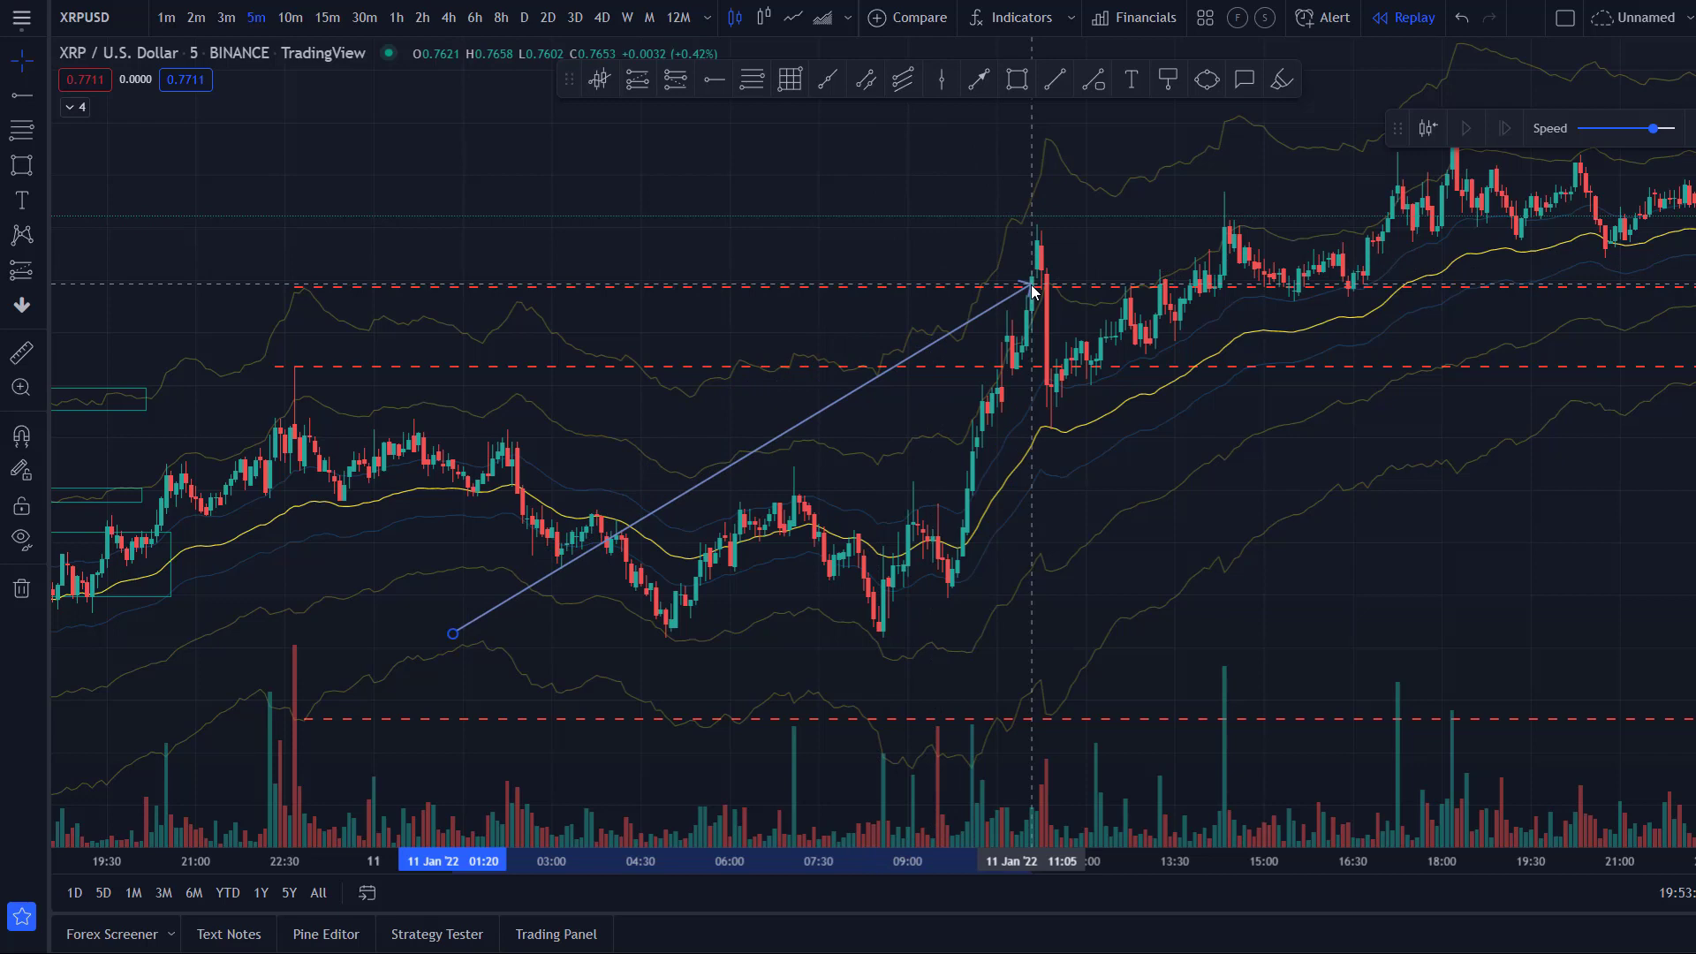
{"action": "mouse_move", "coordinate": [1031, 288]}
{"action": "left_mouse_down"}
{"action": "mouse_move", "coordinate": [975, 303]}
{"action": "mouse_move", "coordinate": [1023, 292]}
{"action": "mouse_move", "coordinate": [1029, 245]}
{"action": "mouse_move", "coordinate": [906, 311]}
{"action": "mouse_move", "coordinate": [946, 321]}
{"action": "mouse_move", "coordinate": [874, 363]}
{"action": "mouse_move", "coordinate": [965, 390]}
{"action": "mouse_move", "coordinate": [941, 383]}
{"action": "mouse_move", "coordinate": [1015, 347]}
{"action": "mouse_move", "coordinate": [971, 415]}
{"action": "mouse_move", "coordinate": [998, 303]}
{"action": "mouse_move", "coordinate": [1011, 311]}
{"action": "mouse_move", "coordinate": [1020, 507]}
{"action": "mouse_move", "coordinate": [1020, 415]}
{"action": "mouse_move", "coordinate": [1064, 251]}
{"action": "mouse_move", "coordinate": [1031, 328]}
{"action": "mouse_move", "coordinate": [1055, 320]}
{"action": "mouse_move", "coordinate": [1046, 299]}
{"action": "mouse_move", "coordinate": [1018, 357]}
{"action": "mouse_move", "coordinate": [995, 378]}
{"action": "mouse_move", "coordinate": [939, 368]}
{"action": "left_mouse_up"}
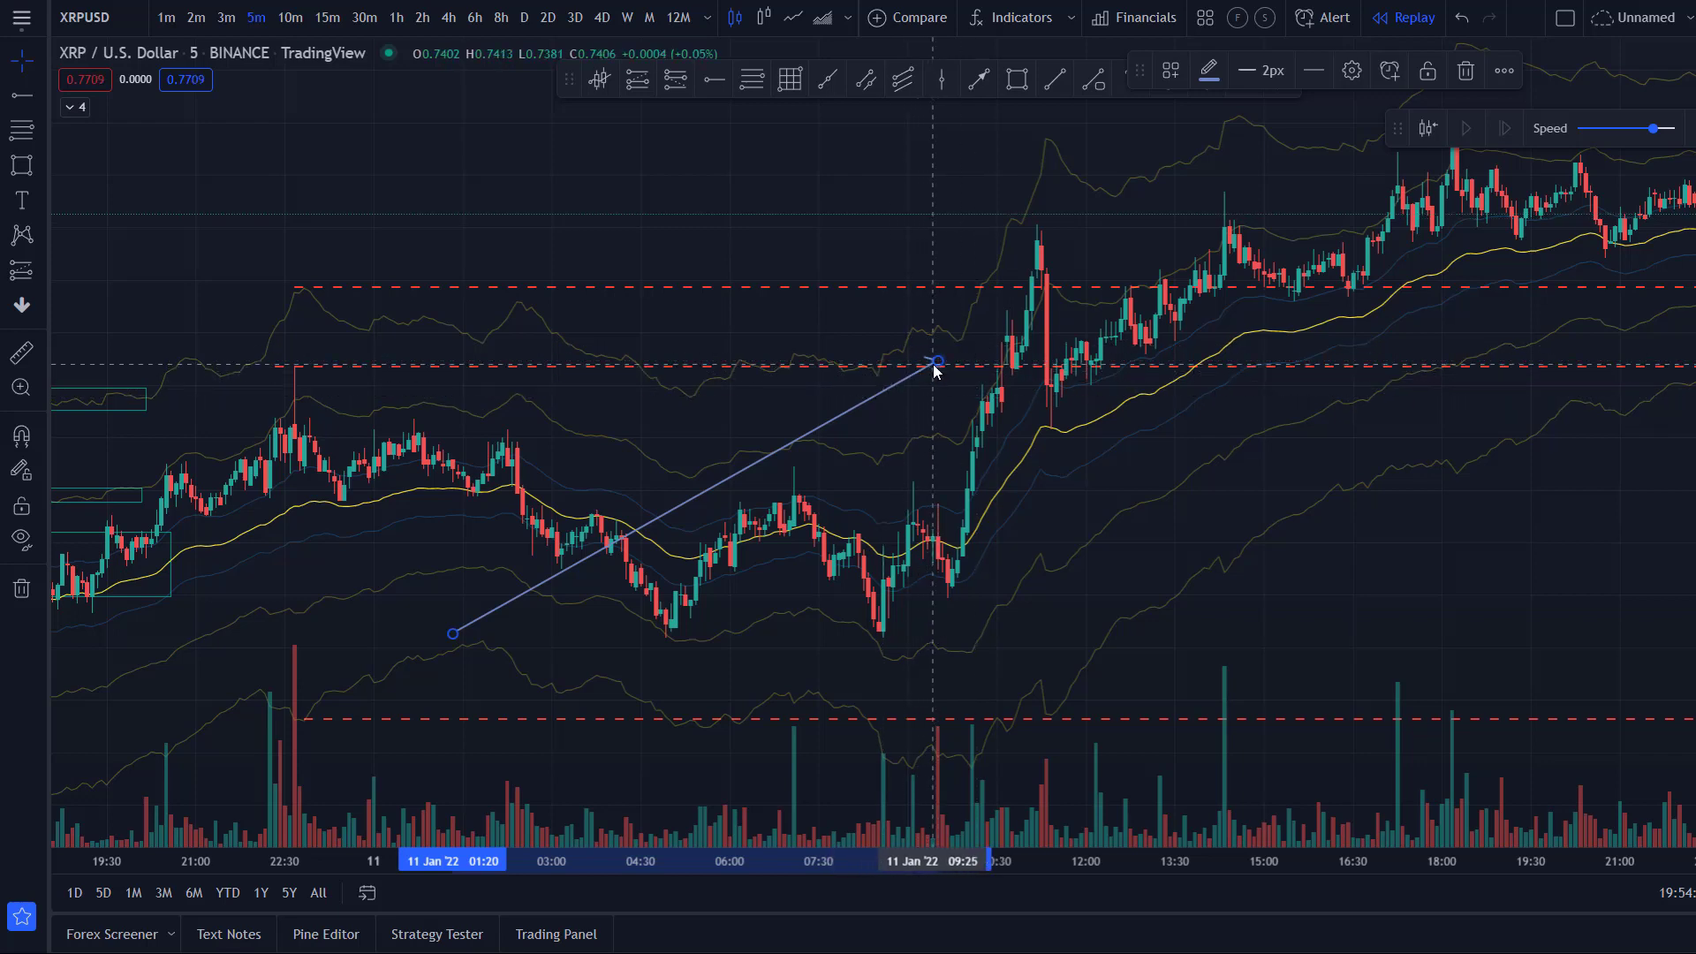
{"action": "left_click_drag", "start_coordinate": [935, 370], "coordinate": [1036, 417]}
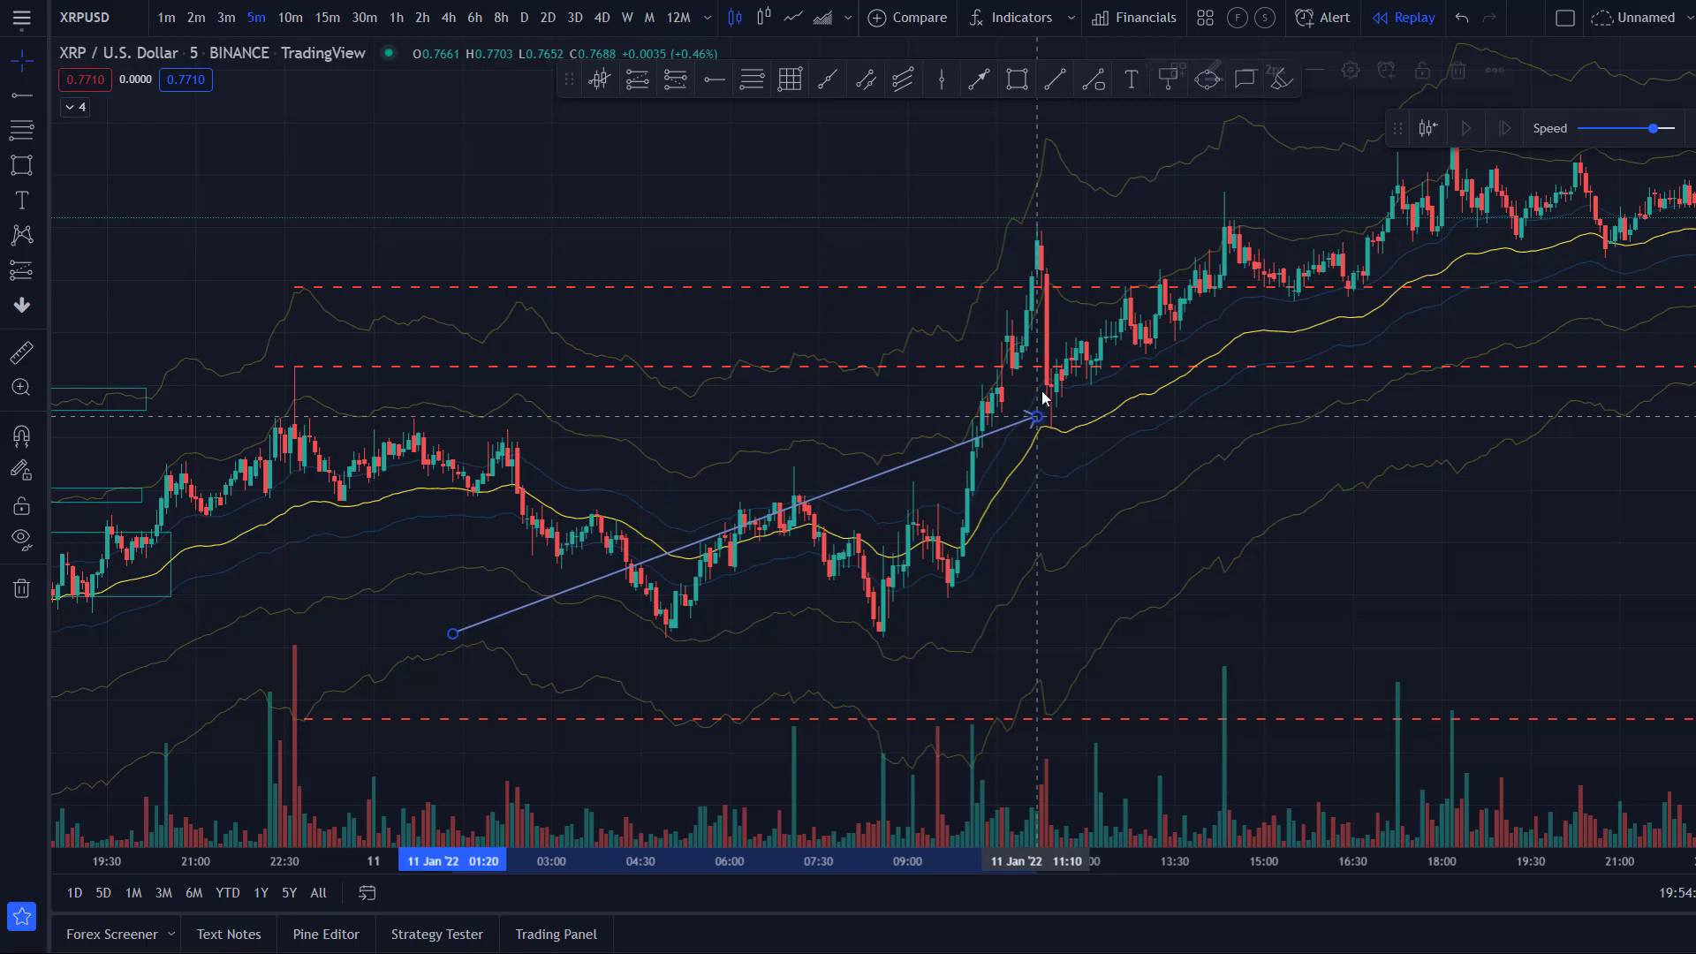
{"action": "left_click", "coordinate": [1093, 81]}
{"action": "left_click_drag", "start_coordinate": [1022, 227], "coordinate": [1061, 415]}
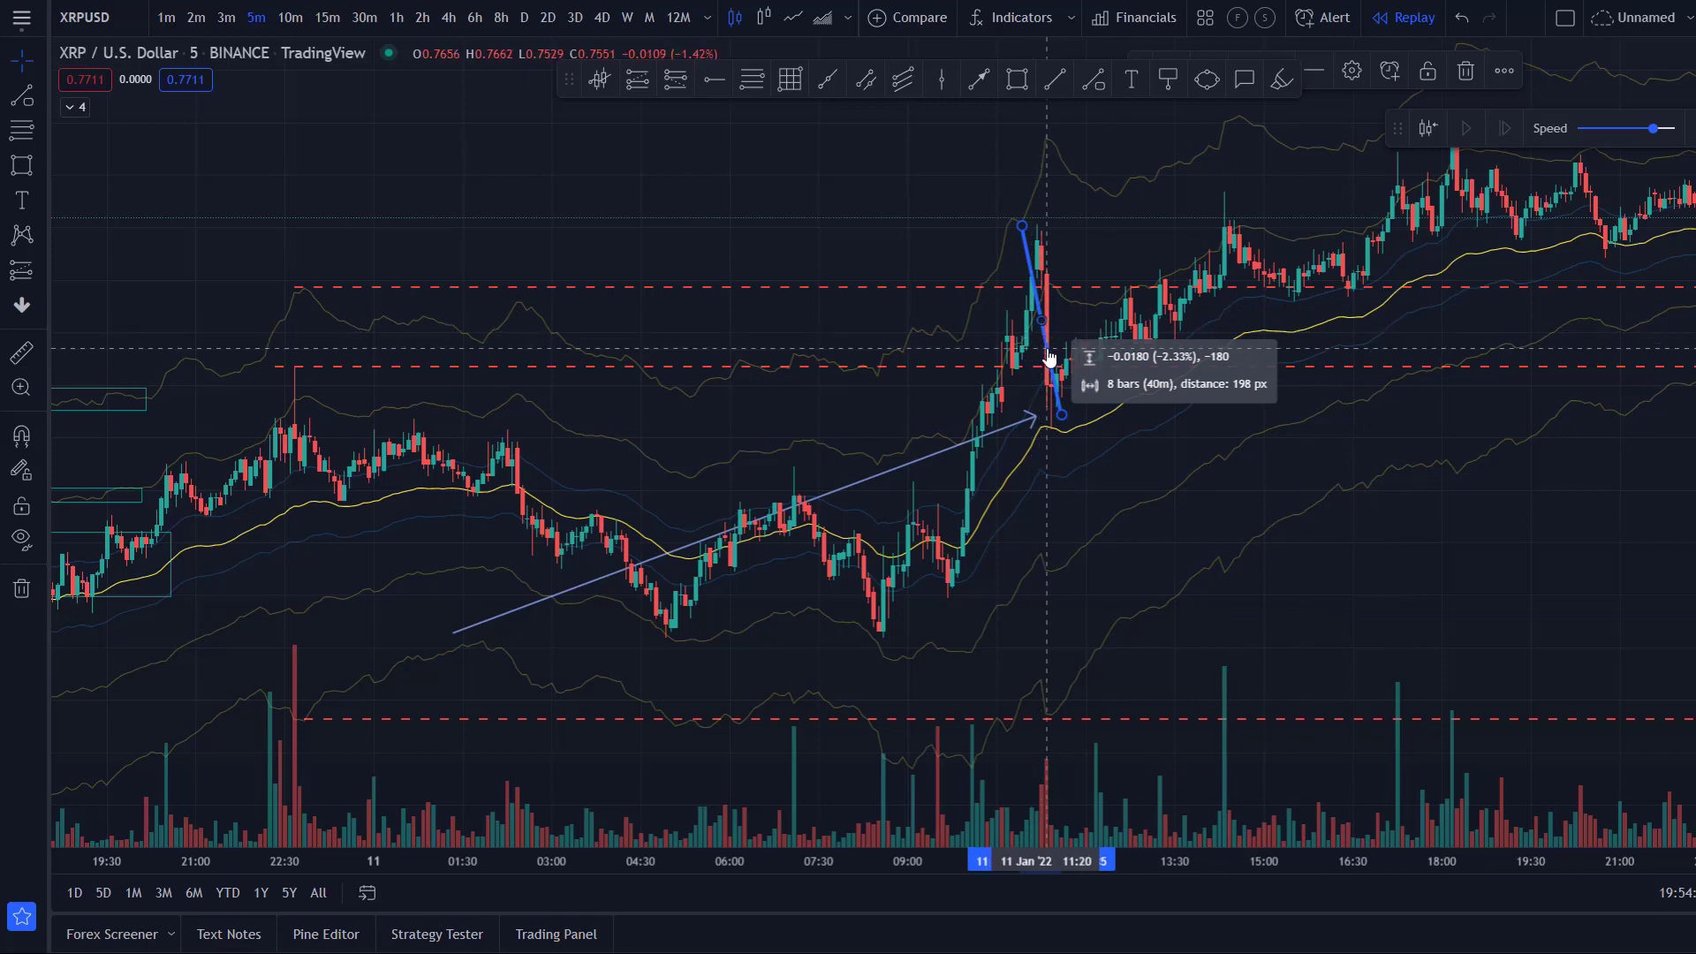
{"action": "key", "text": "Delete"}
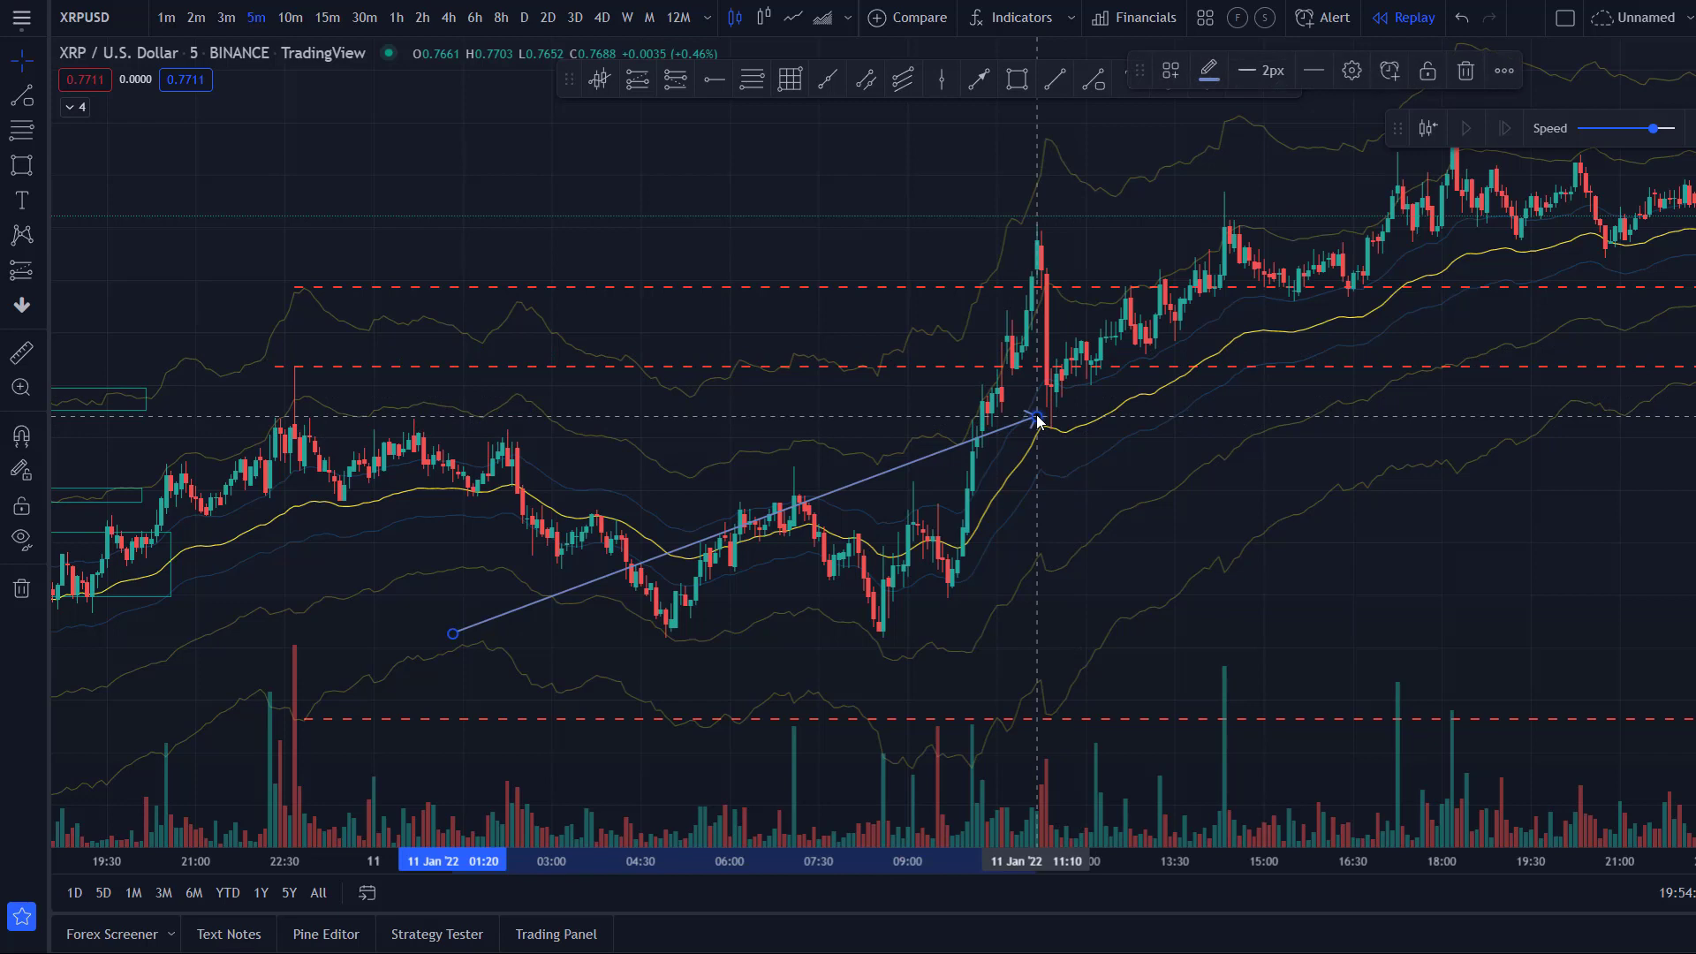
- Move the highest dashed ray from the 10 Jan band peak to the uppermost band's new peak at about 11 Jan 11:20
{"action": "left_click_drag", "start_coordinate": [1118, 537], "coordinate": [1135, 516]}
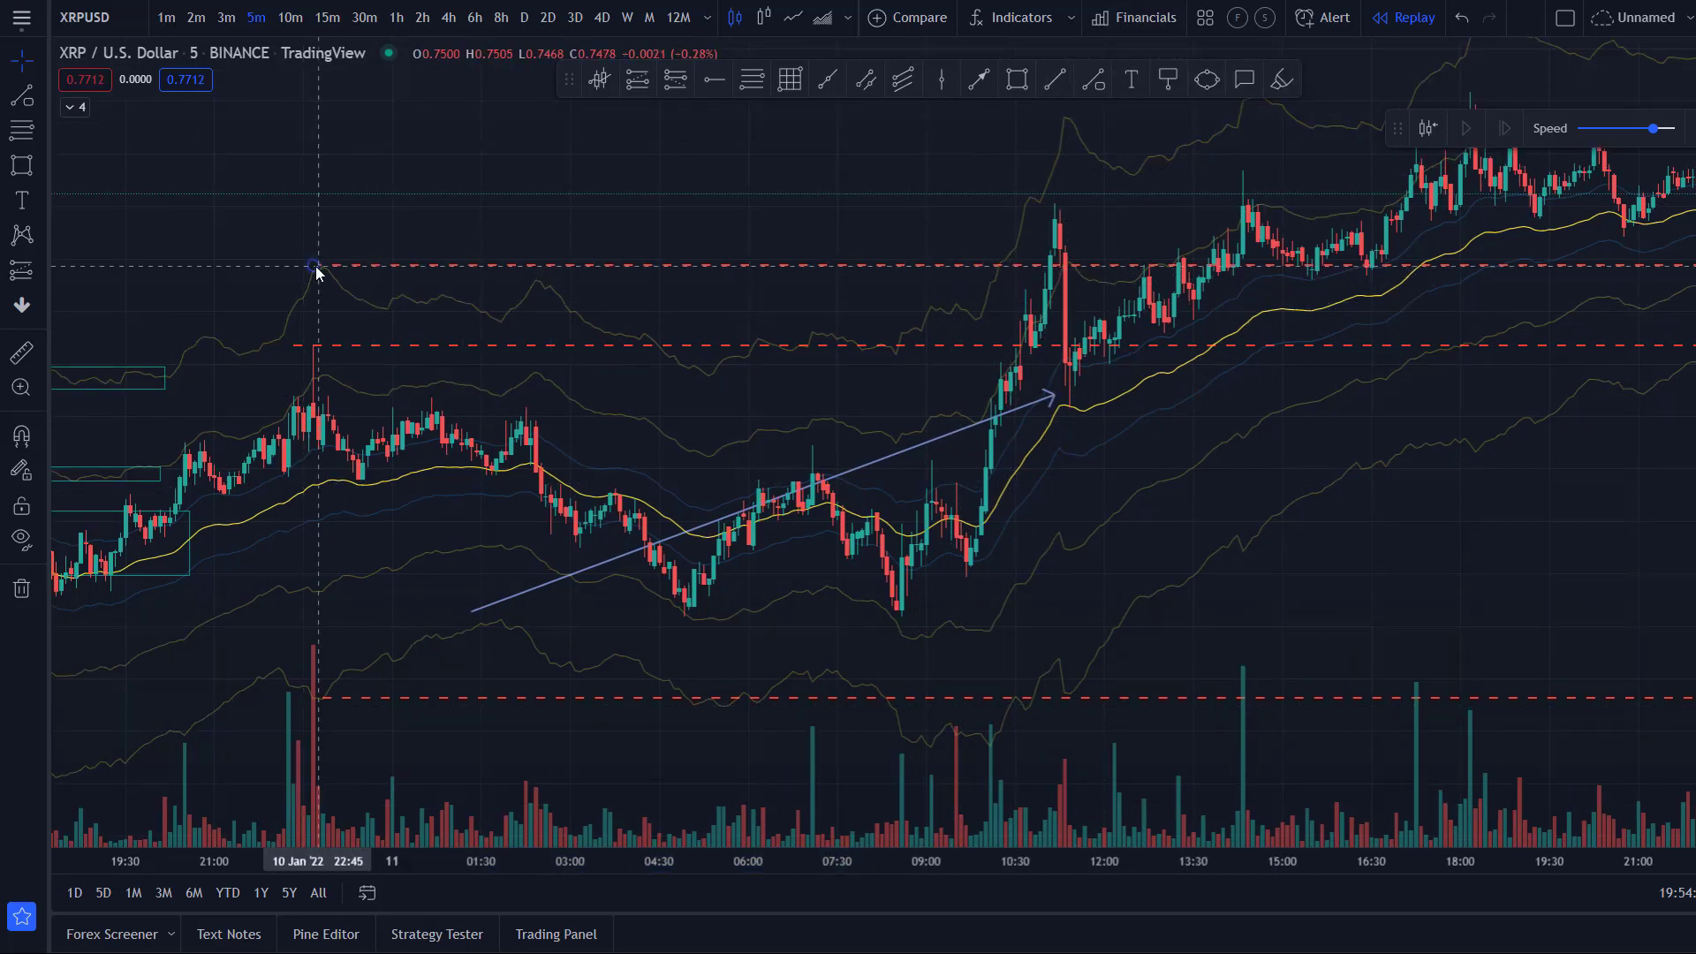
{"action": "mouse_move", "coordinate": [316, 268]}
{"action": "left_mouse_down"}
{"action": "mouse_move", "coordinate": [918, 128]}
{"action": "mouse_move", "coordinate": [1067, 118]}
{"action": "left_mouse_up"}
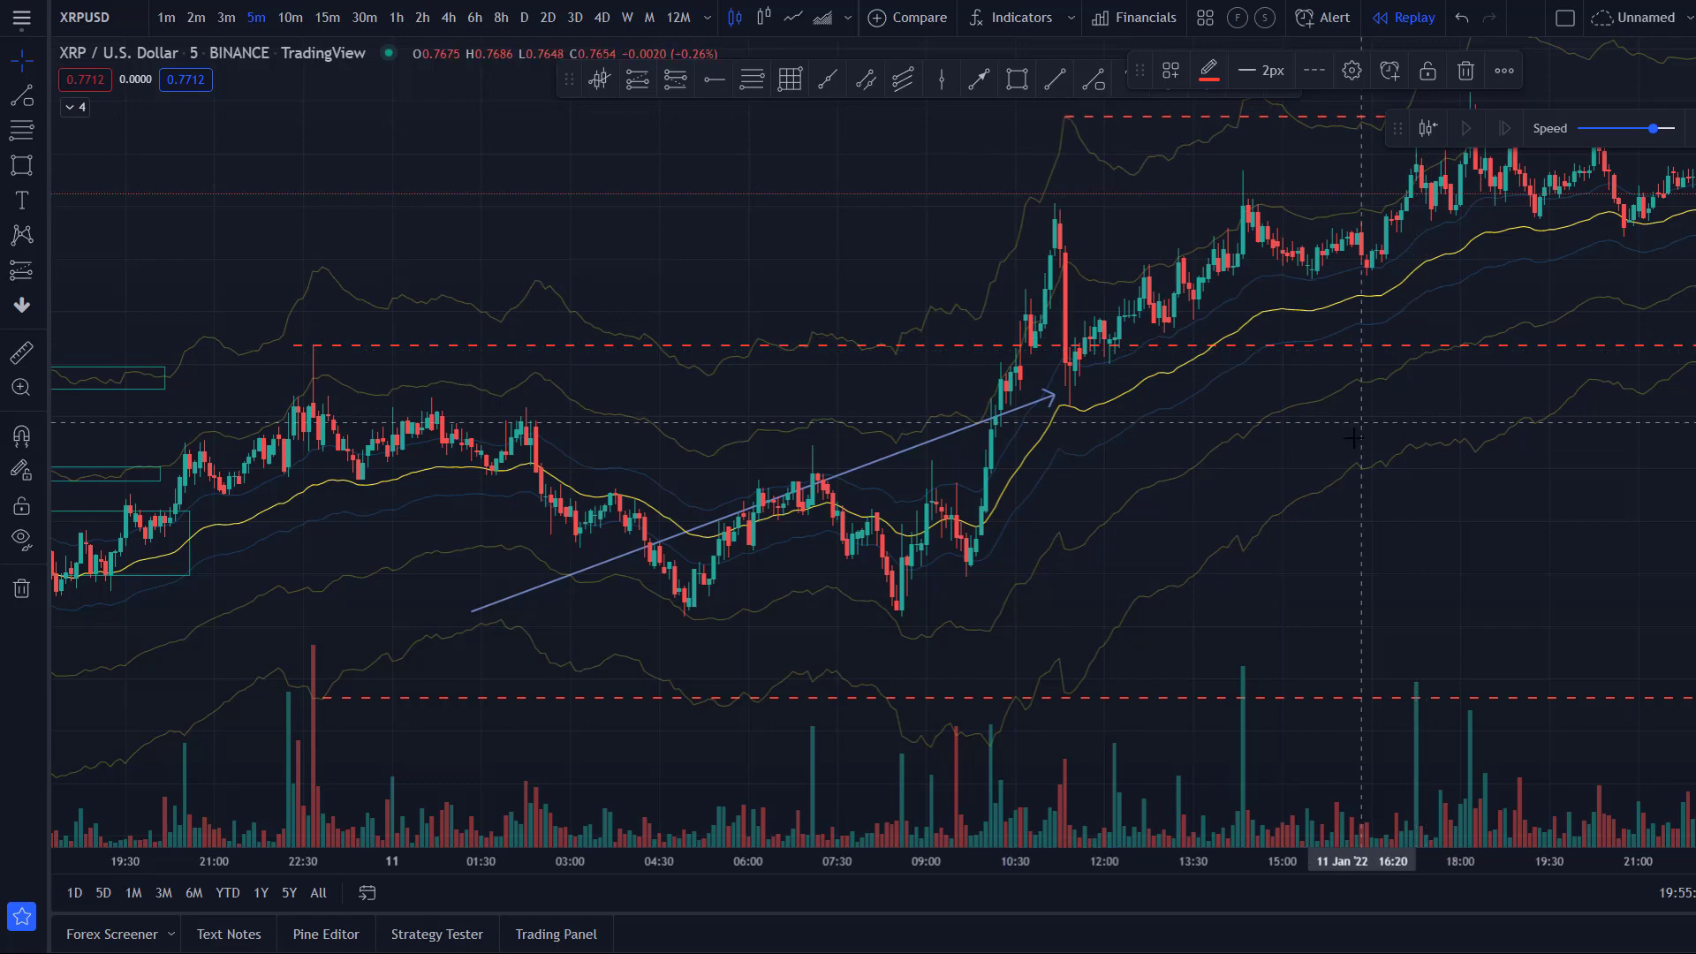
- Place a long position at the pullback low at 11 Jan 11:30, with its stop 0.0061 (0.81%) below the entry
{"action": "left_click_drag", "start_coordinate": [1341, 455], "coordinate": [1219, 606]}
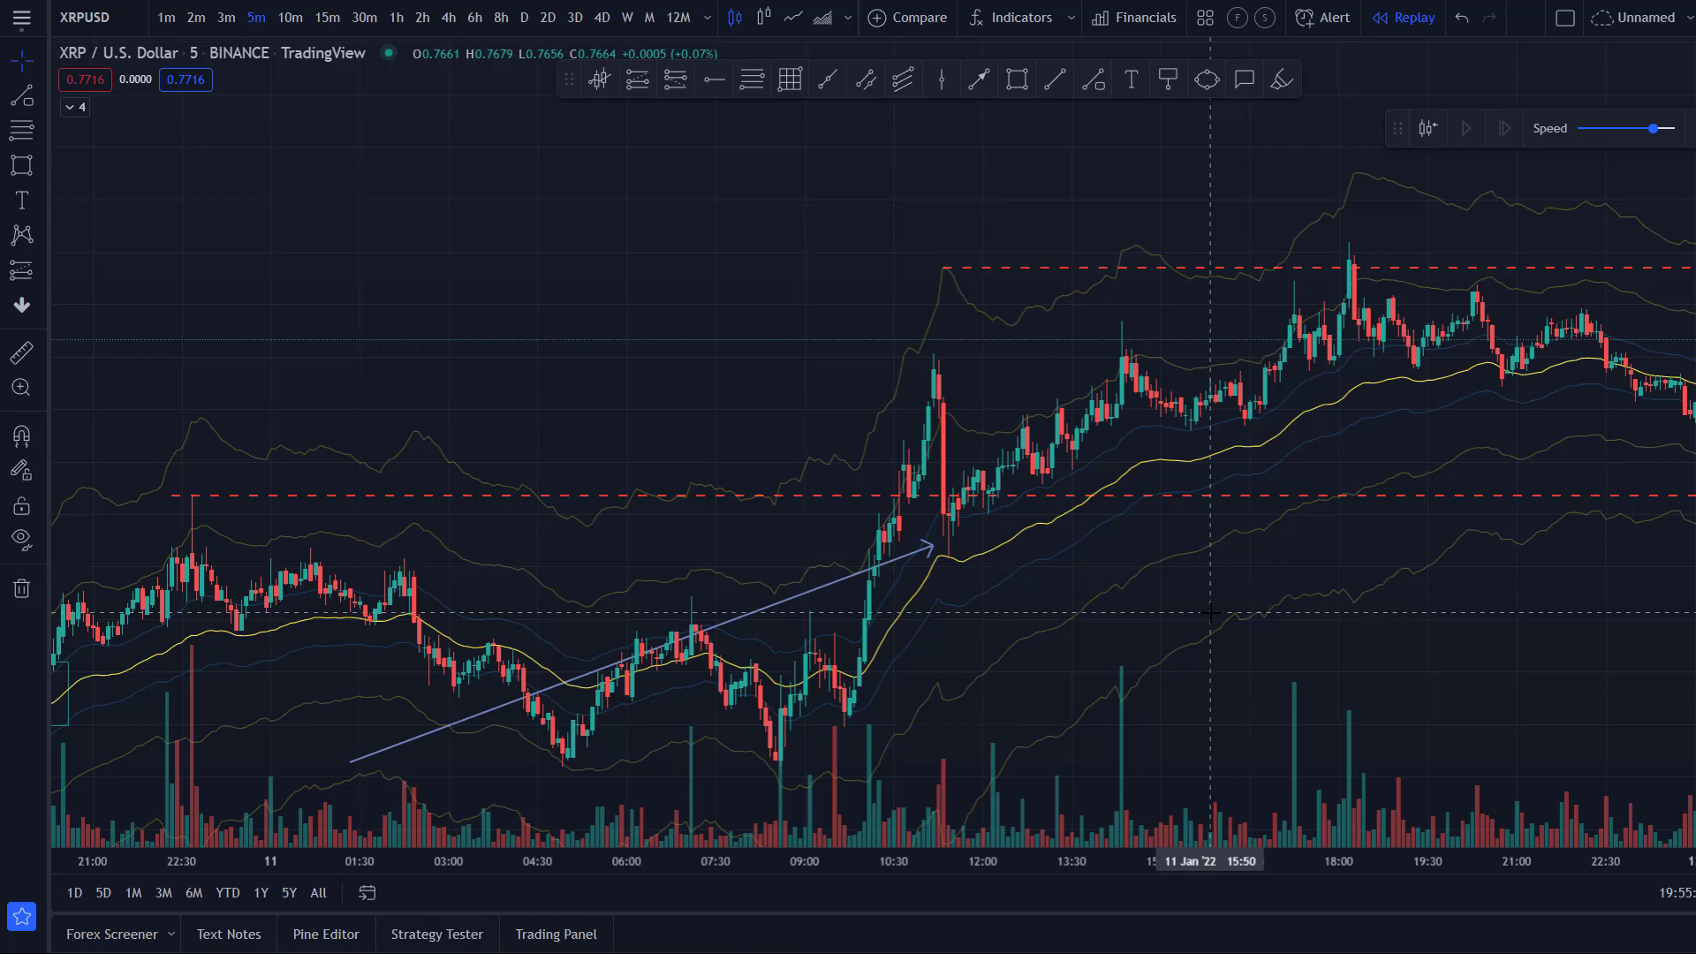
{"action": "scroll", "coordinate": [1210, 612], "scroll_direction": "up", "scroll_amount": 1}
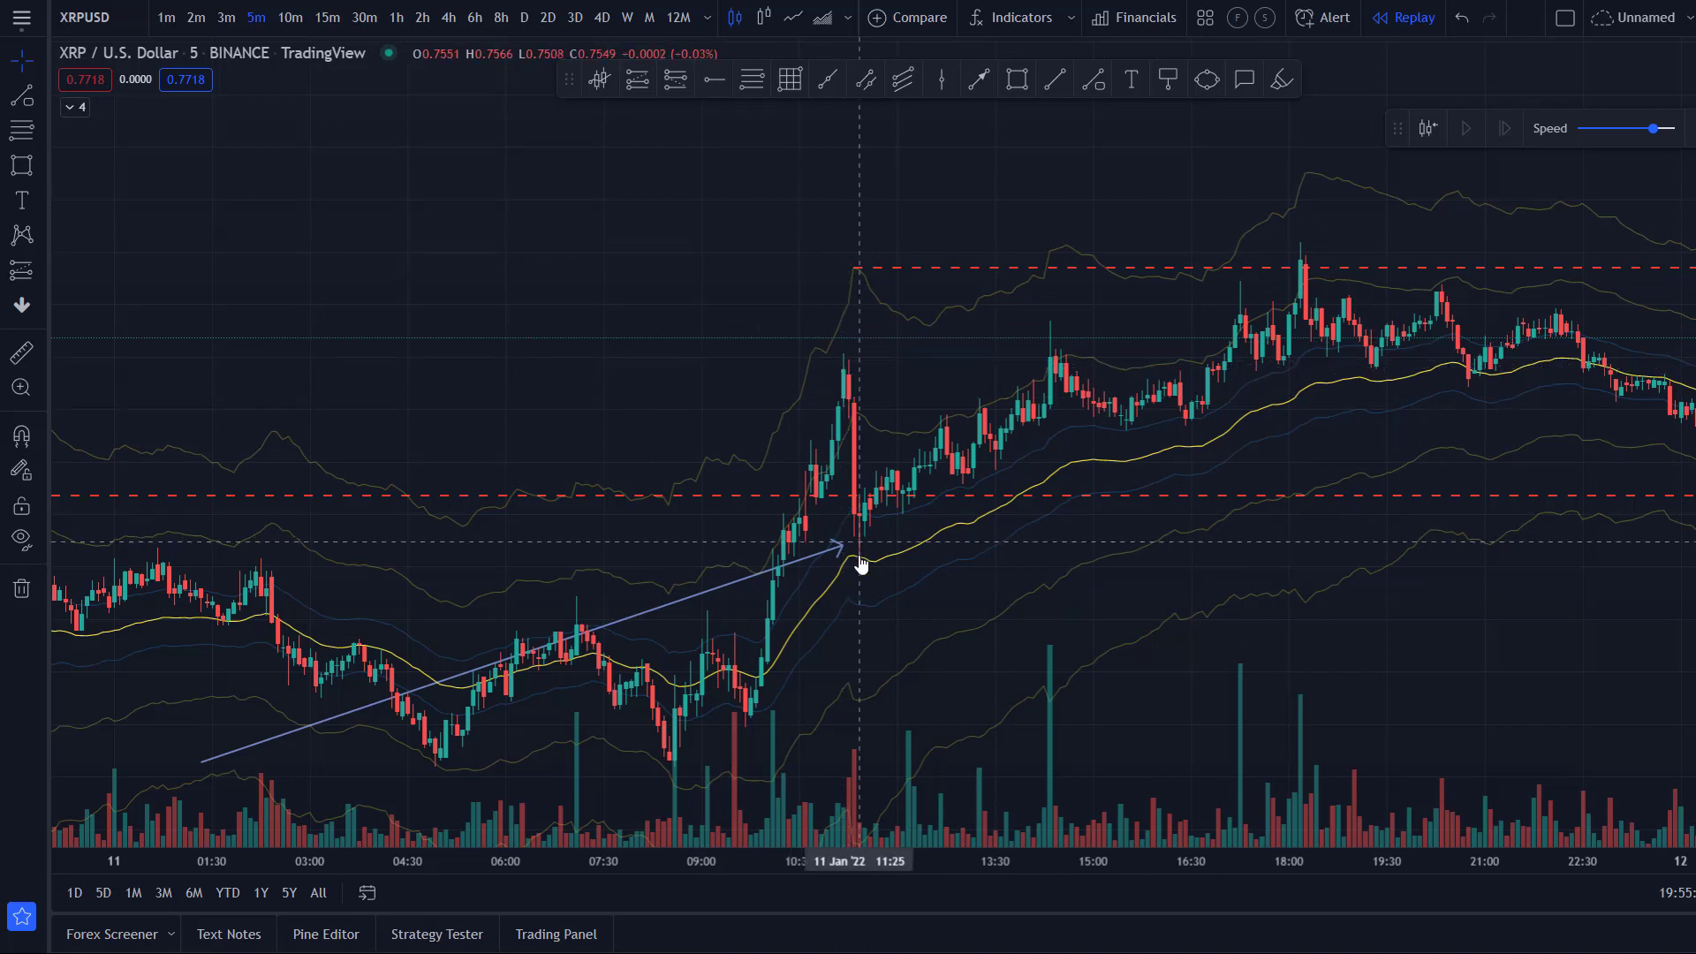
{"action": "left_click", "coordinate": [639, 87]}
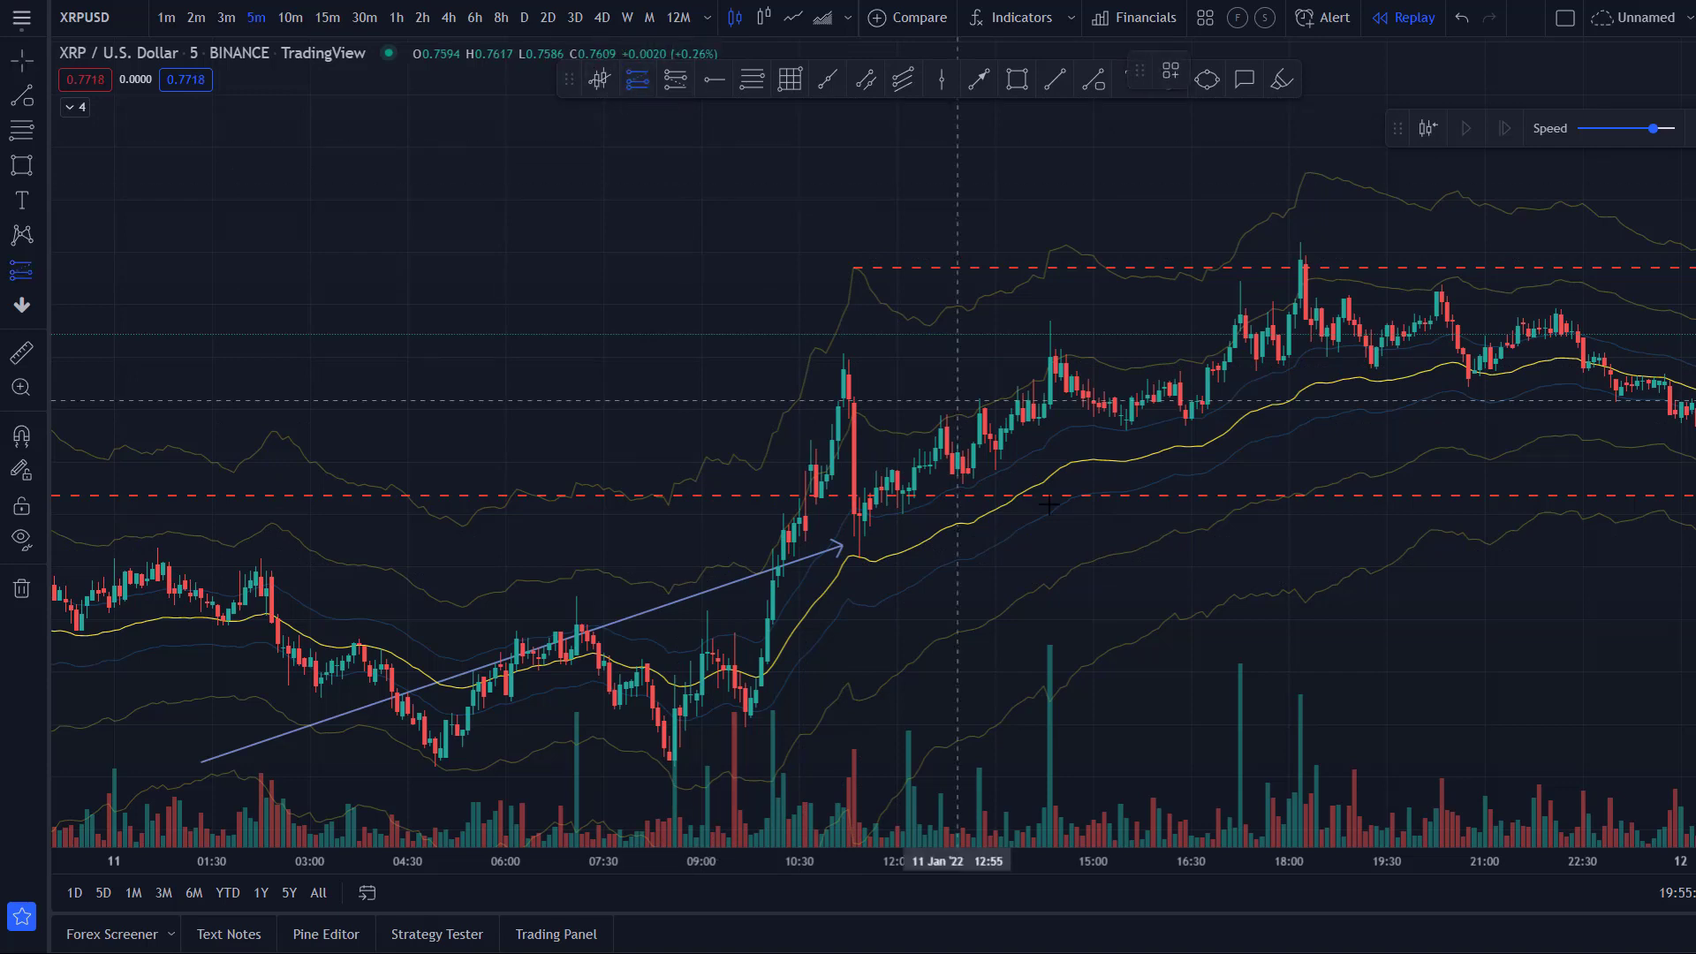
{"action": "left_click", "coordinate": [863, 549]}
{"action": "left_click_drag", "start_coordinate": [866, 655], "coordinate": [865, 592]}
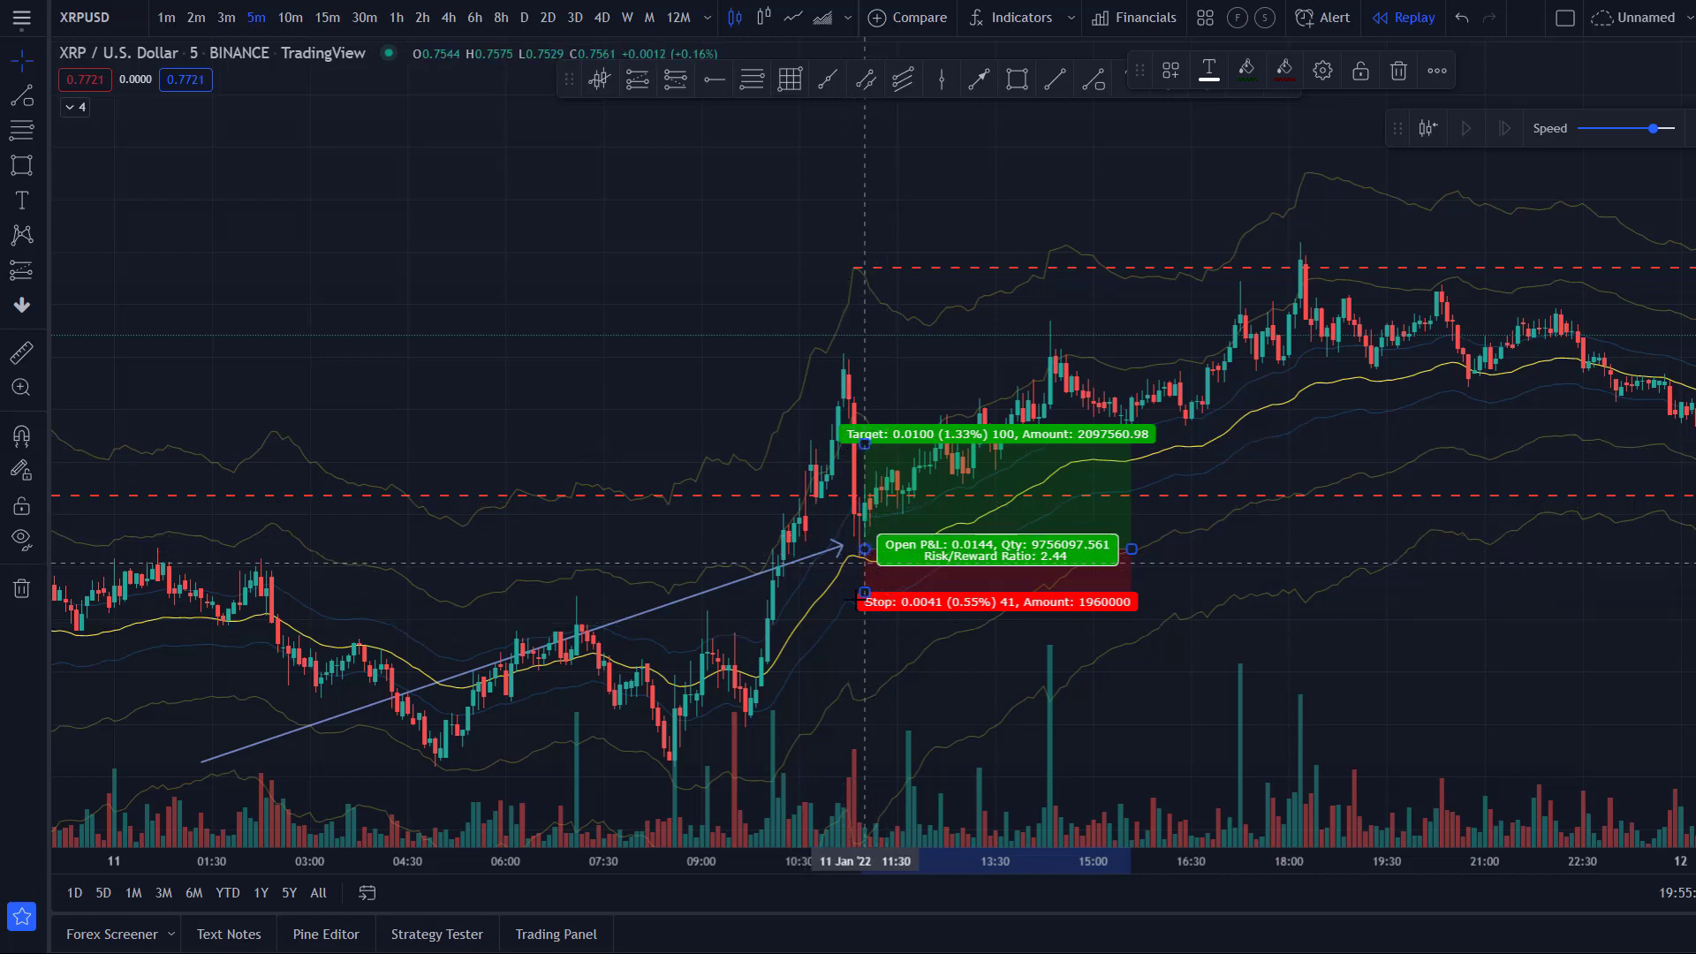
{"action": "left_click_drag", "start_coordinate": [858, 592], "coordinate": [859, 613]}
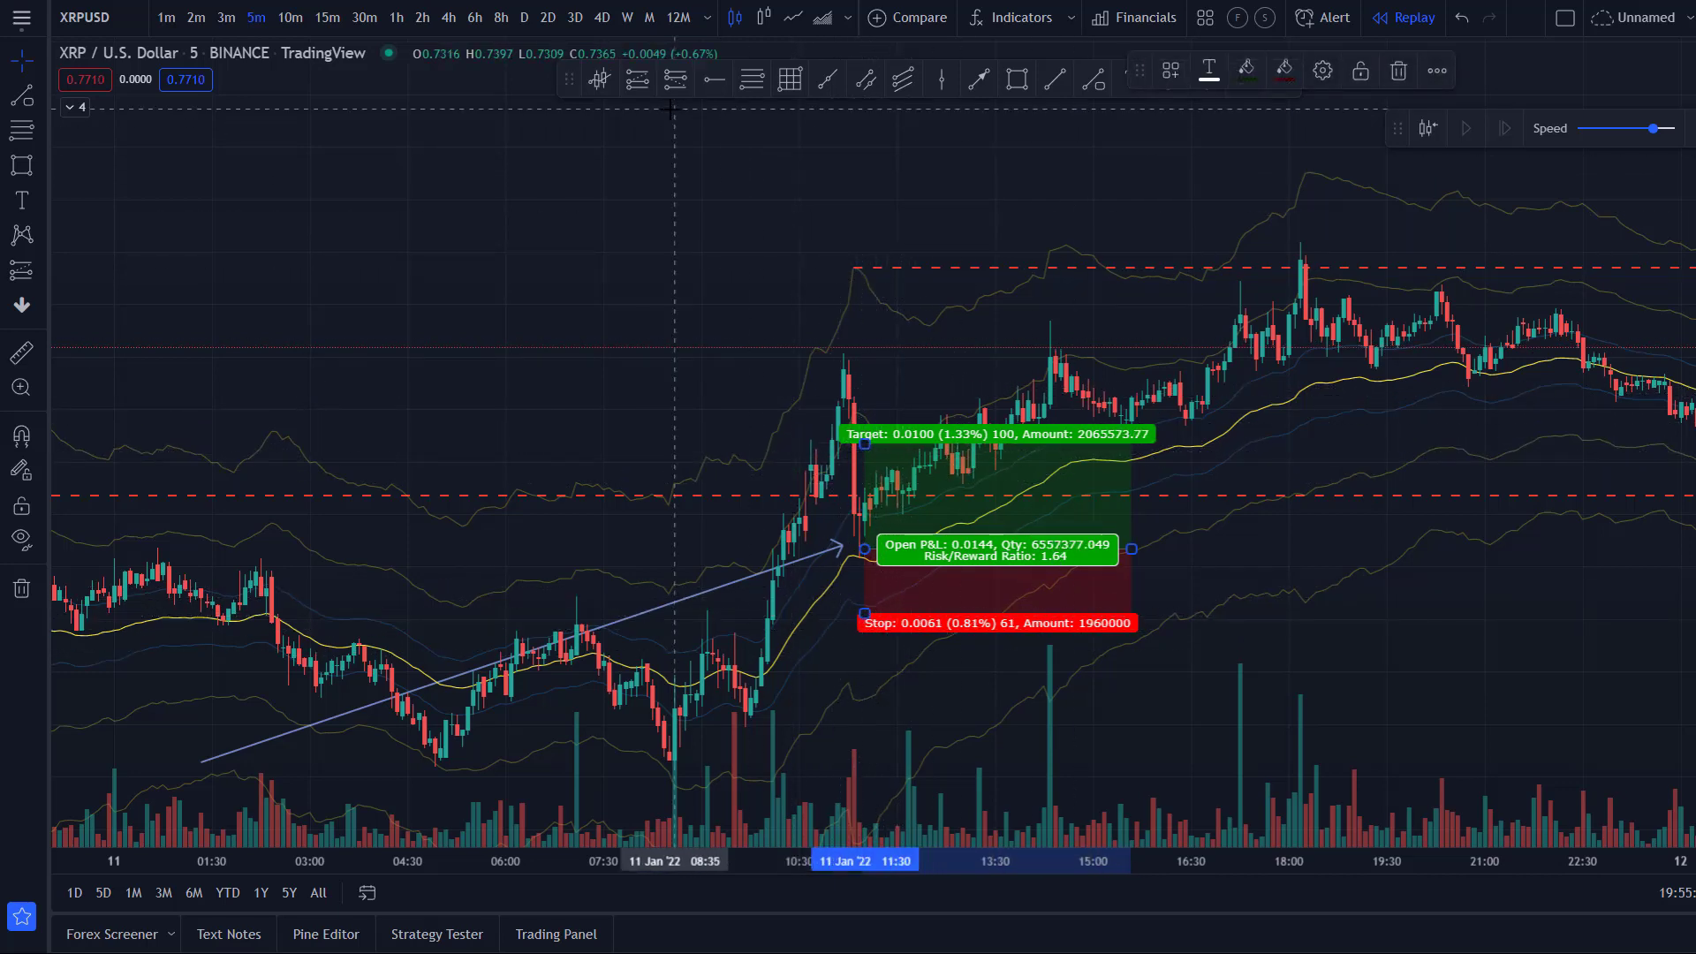
- Add a horizontal ray from 11 Jan 10:35 near the top of the spike candles, and move the arrowhead to about 09:40
{"action": "left_click", "coordinate": [714, 81]}
{"action": "left_click", "coordinate": [804, 371]}
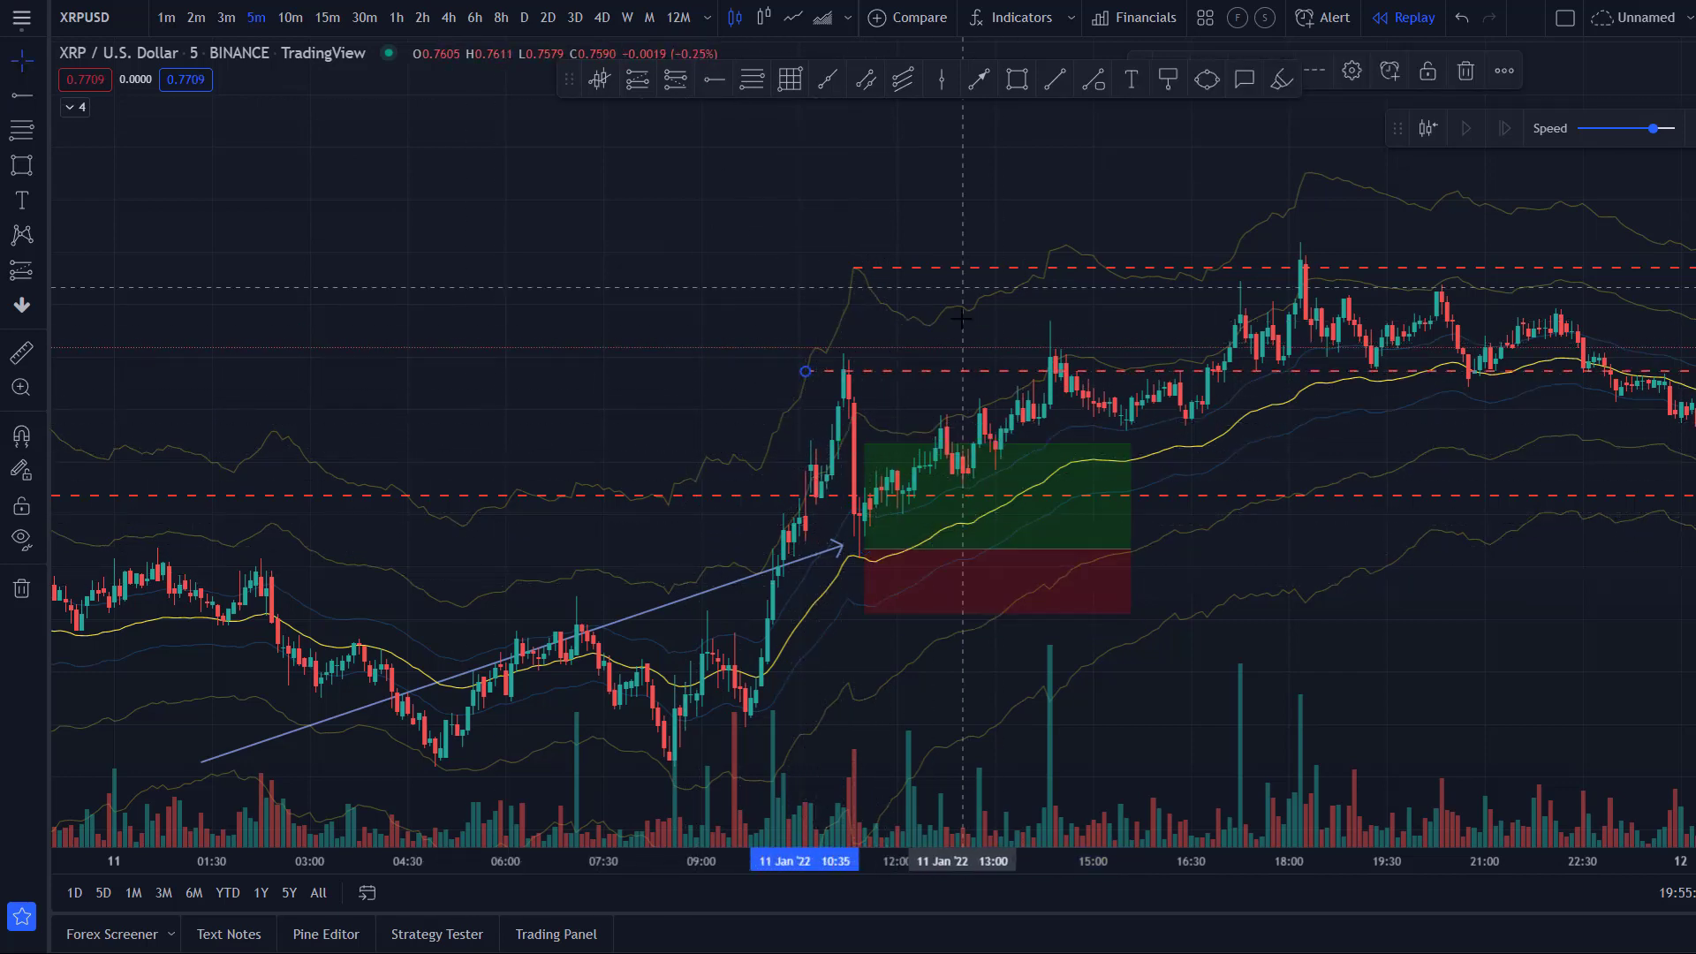
{"action": "left_click_drag", "start_coordinate": [843, 549], "coordinate": [744, 542]}
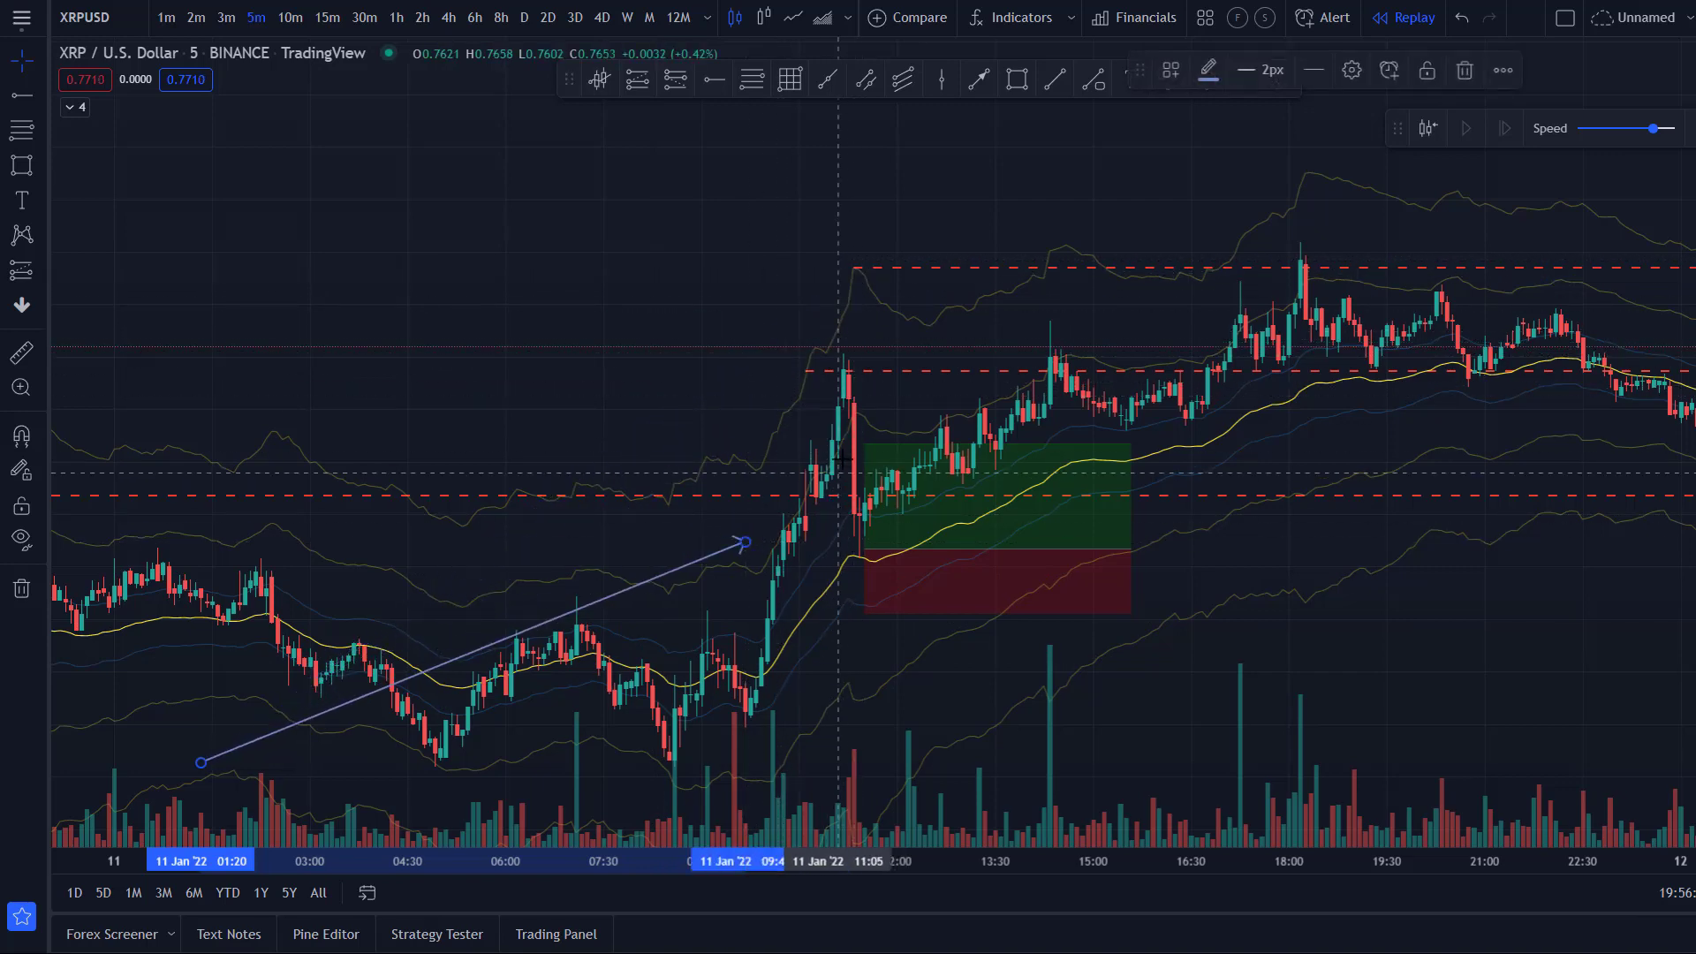
- Raise the long position's target to the highest dashed ray, 0.0267 (3.55%) above the entry
{"action": "left_click_drag", "start_coordinate": [863, 445], "coordinate": [877, 270]}
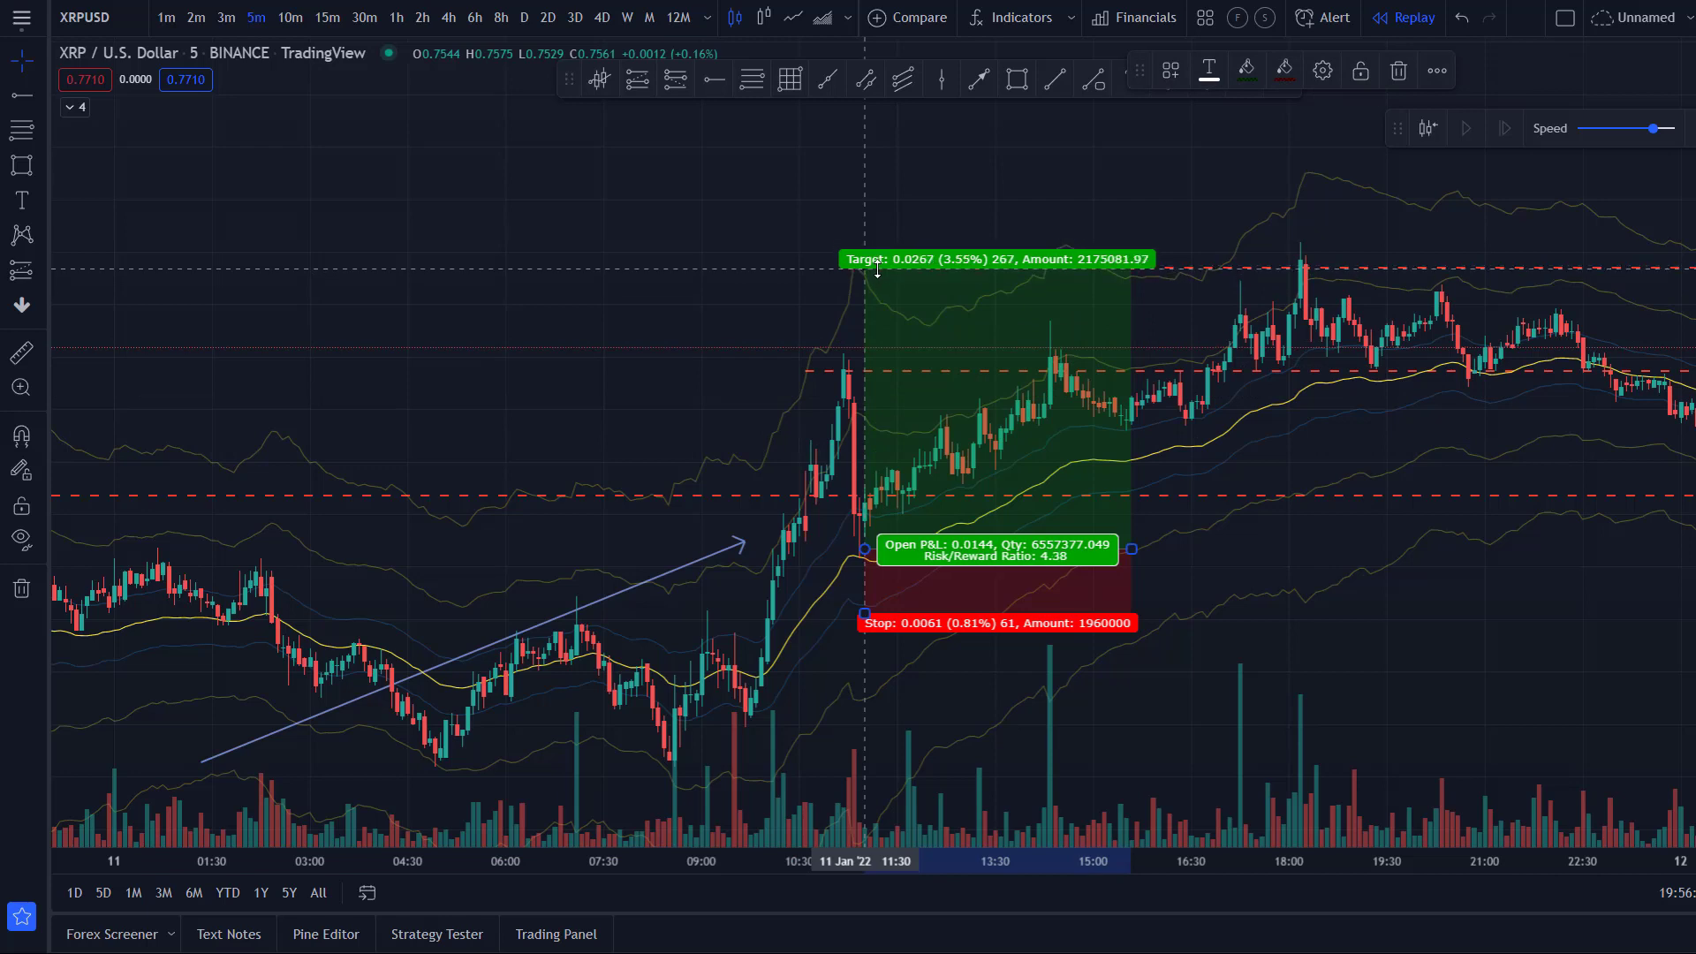
{"action": "left_click", "coordinate": [705, 304]}
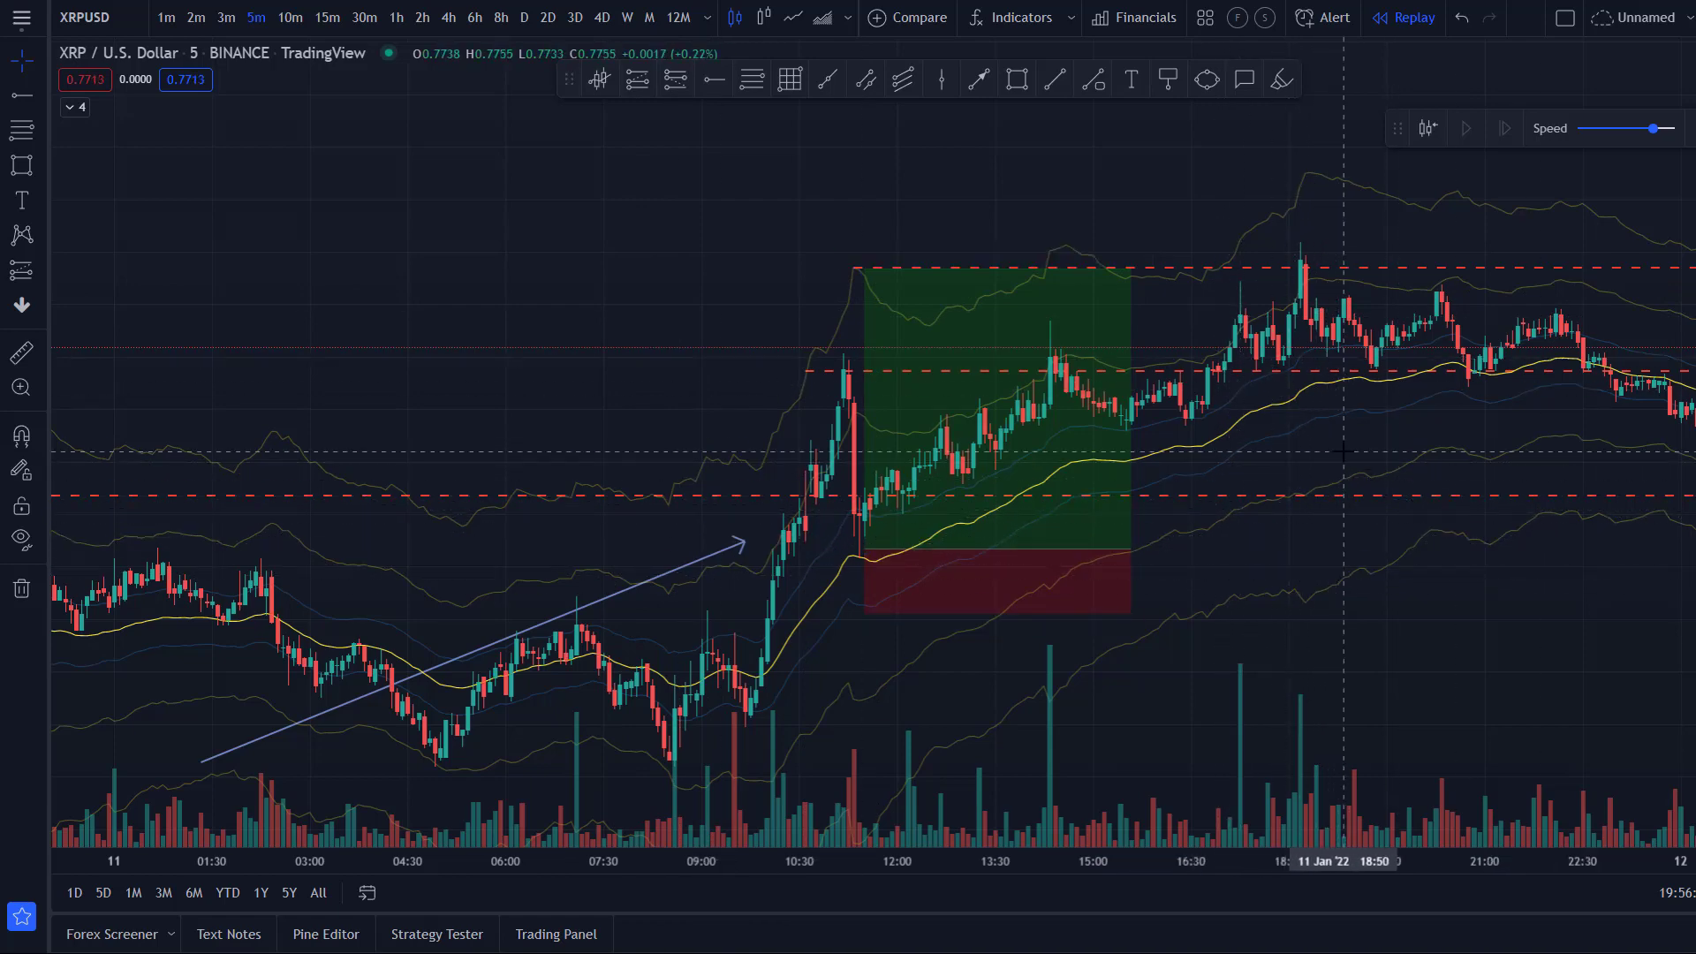
{"action": "left_click_drag", "start_coordinate": [1342, 451], "coordinate": [919, 497]}
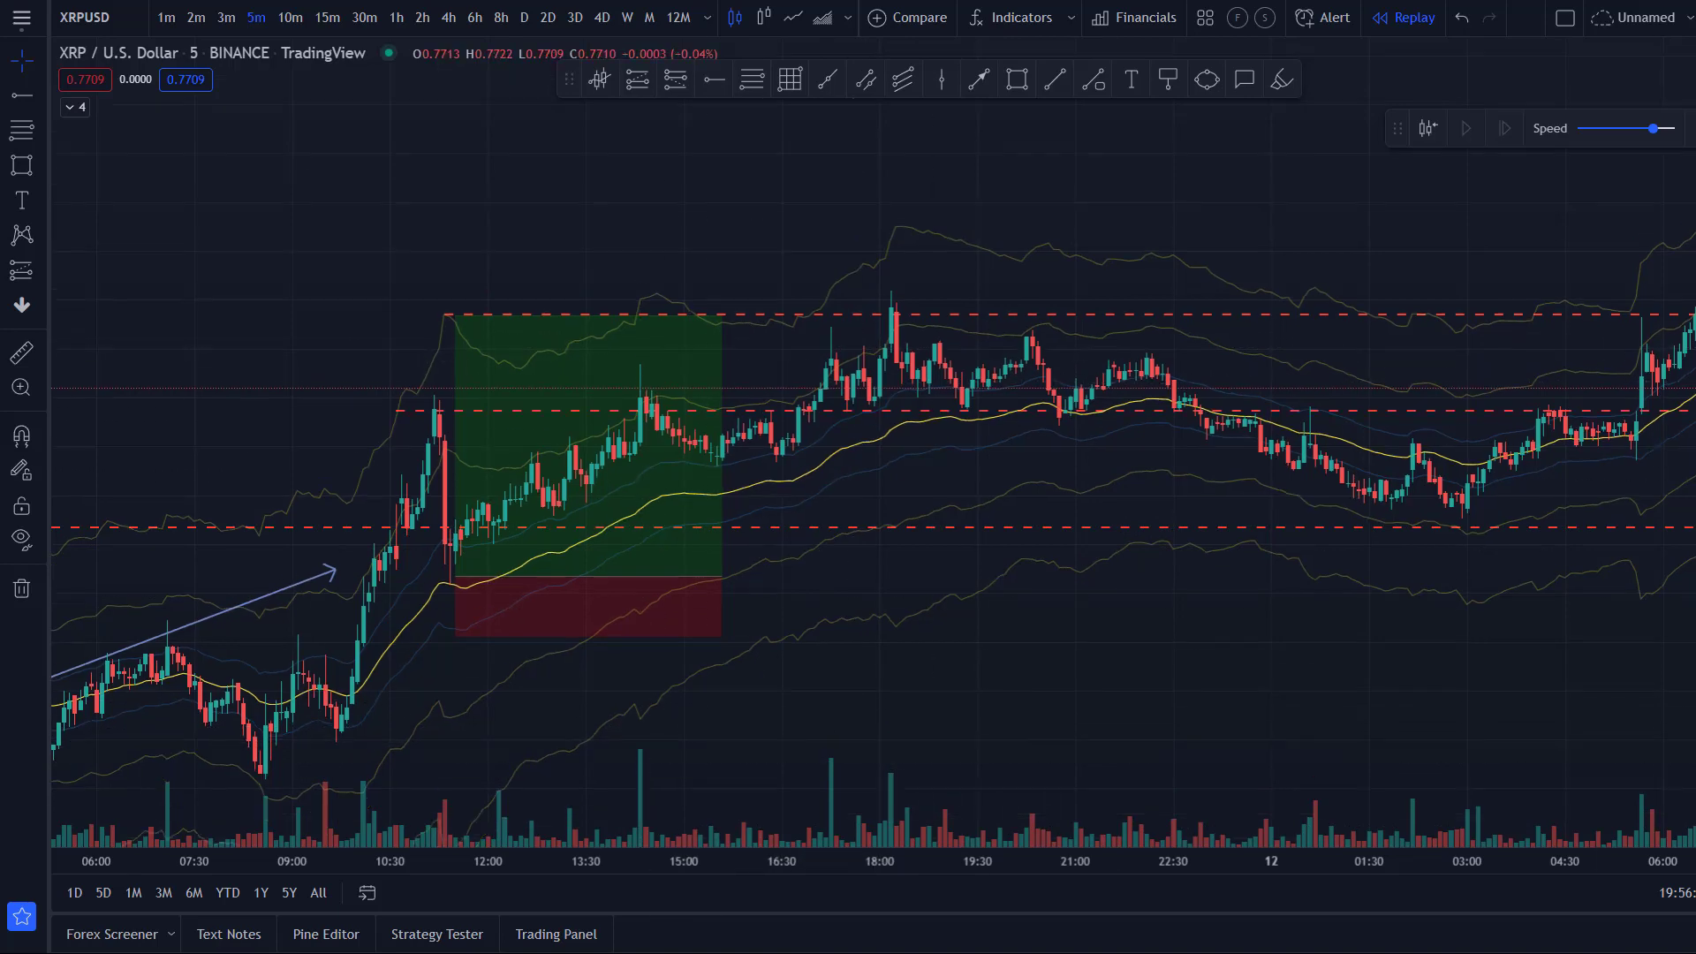
{"action": "left_click_drag", "start_coordinate": [877, 724], "coordinate": [1033, 465]}
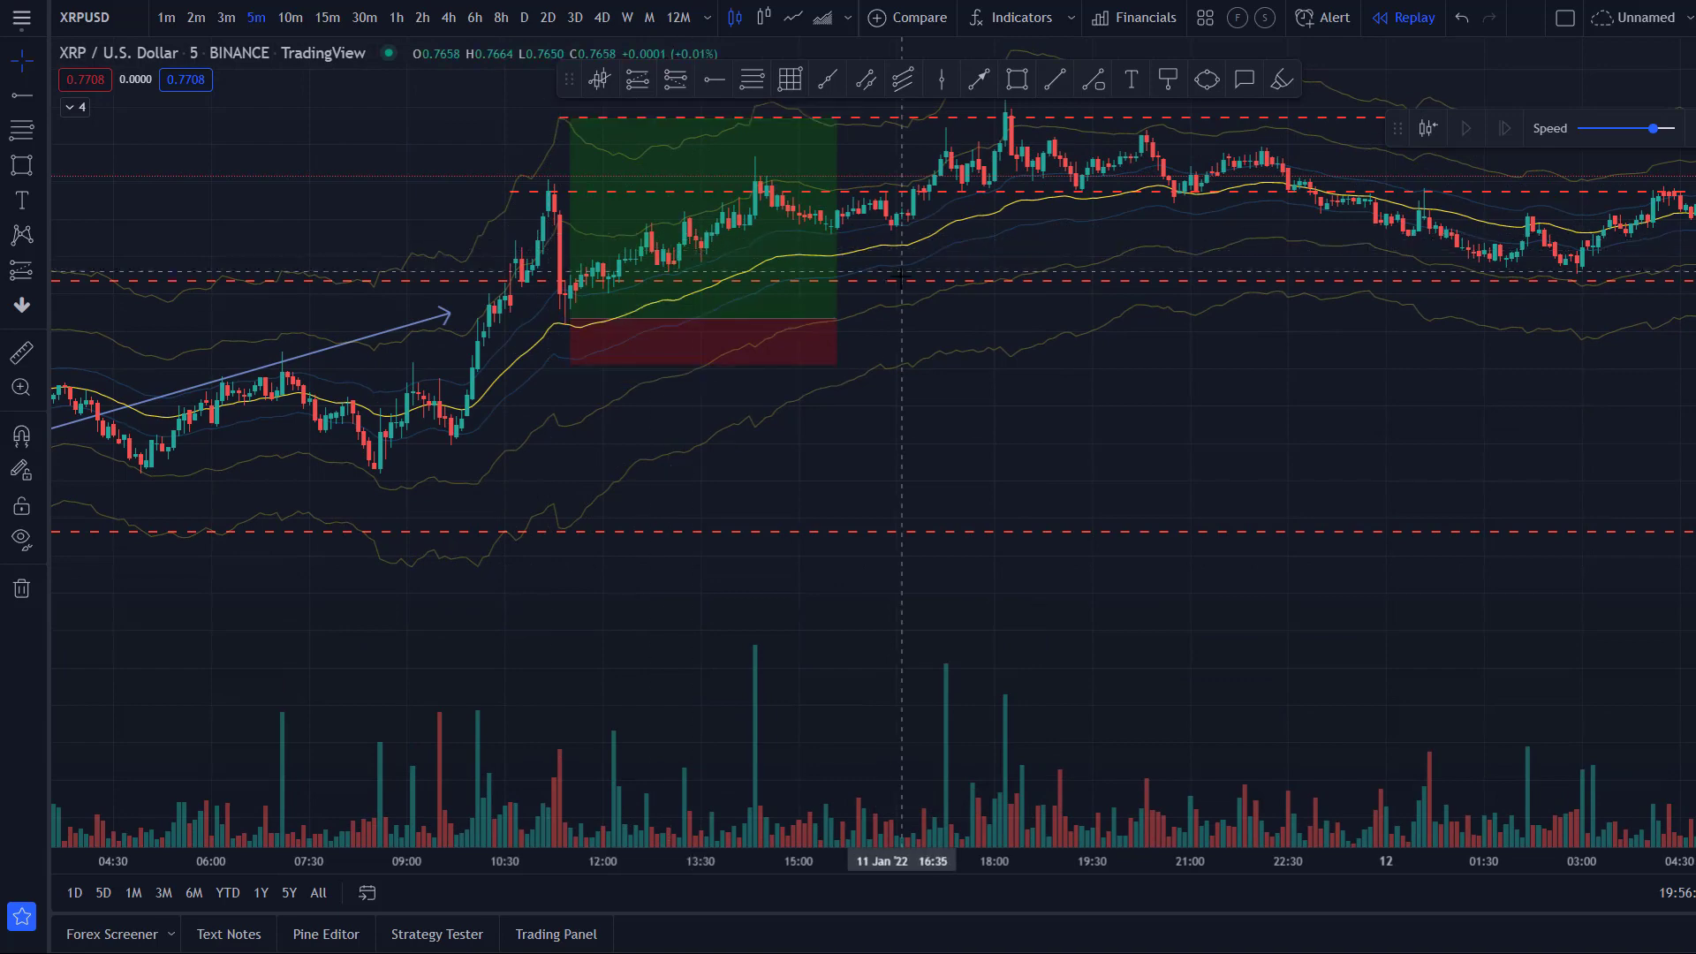
- Move two dashed rays down: one to start at 11 Jan 10:25 near the long position's stop, the other just above the entry
{"action": "scroll", "coordinate": [1201, 371], "scroll_direction": "down", "scroll_amount": 1}
{"action": "left_click_drag", "start_coordinate": [1201, 371], "coordinate": [765, 221]}
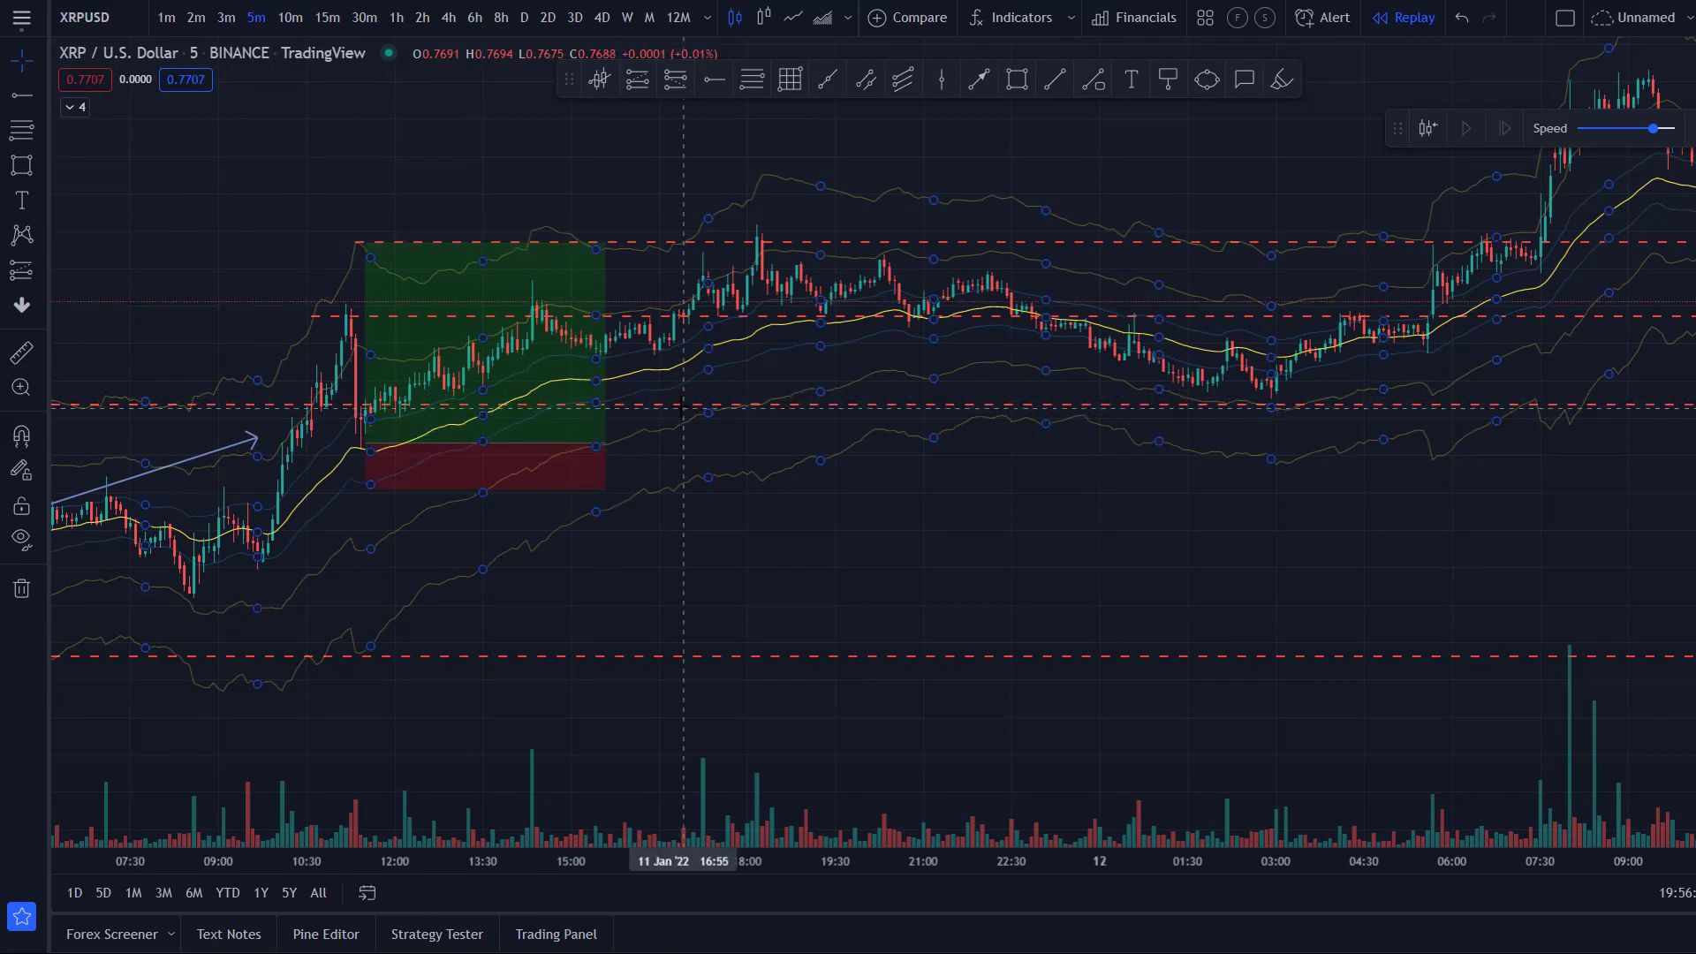
{"action": "left_click_drag", "start_coordinate": [682, 404], "coordinate": [1390, 481]}
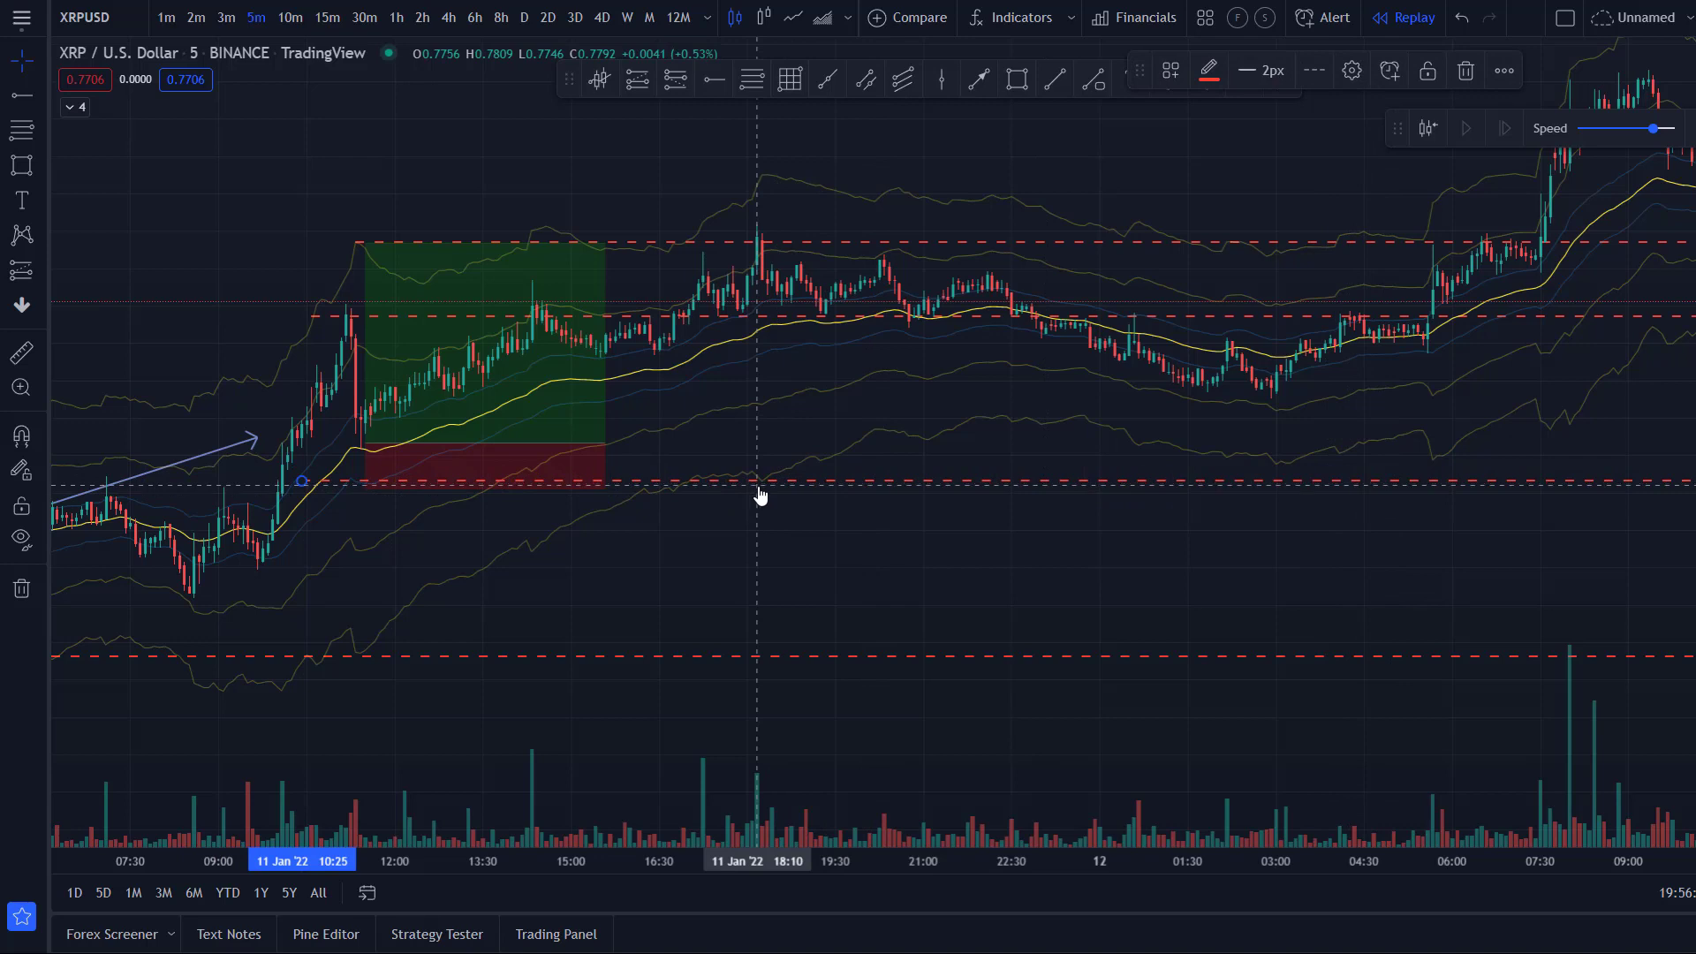
{"action": "left_click_drag", "start_coordinate": [805, 325], "coordinate": [758, 404]}
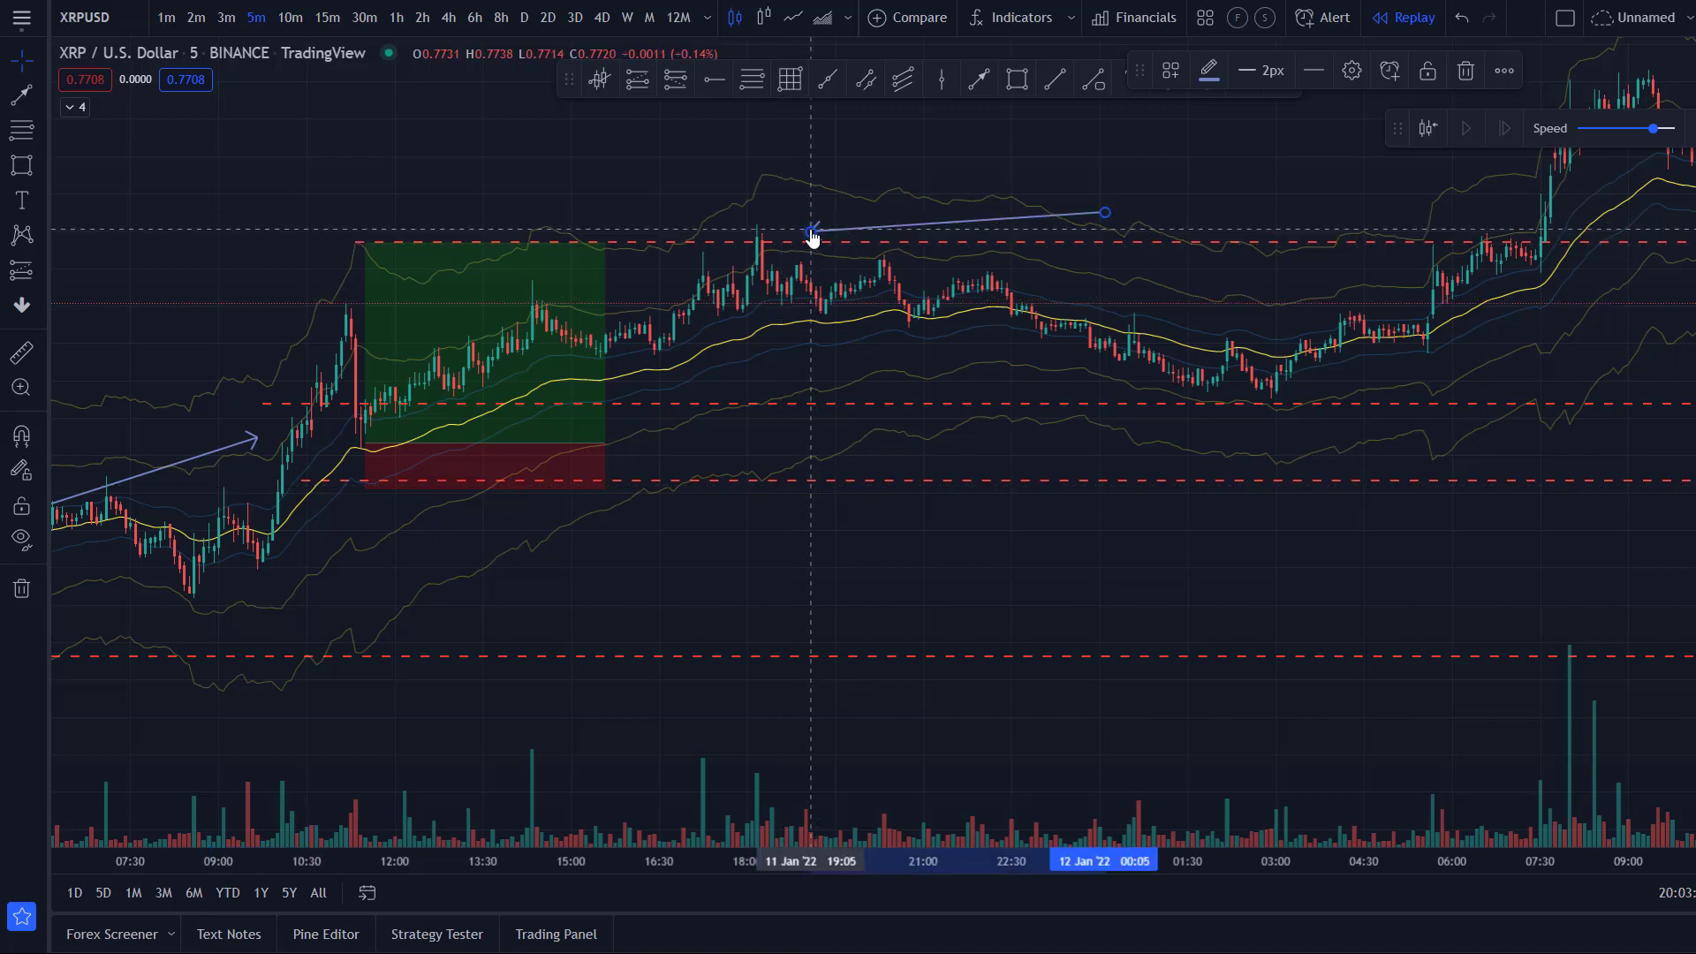
- Point the arrow at the band peak at 11 Jan 11:25, and move its head to the candle high at 18:10
{"action": "left_click_drag", "start_coordinate": [811, 237], "coordinate": [361, 250]}
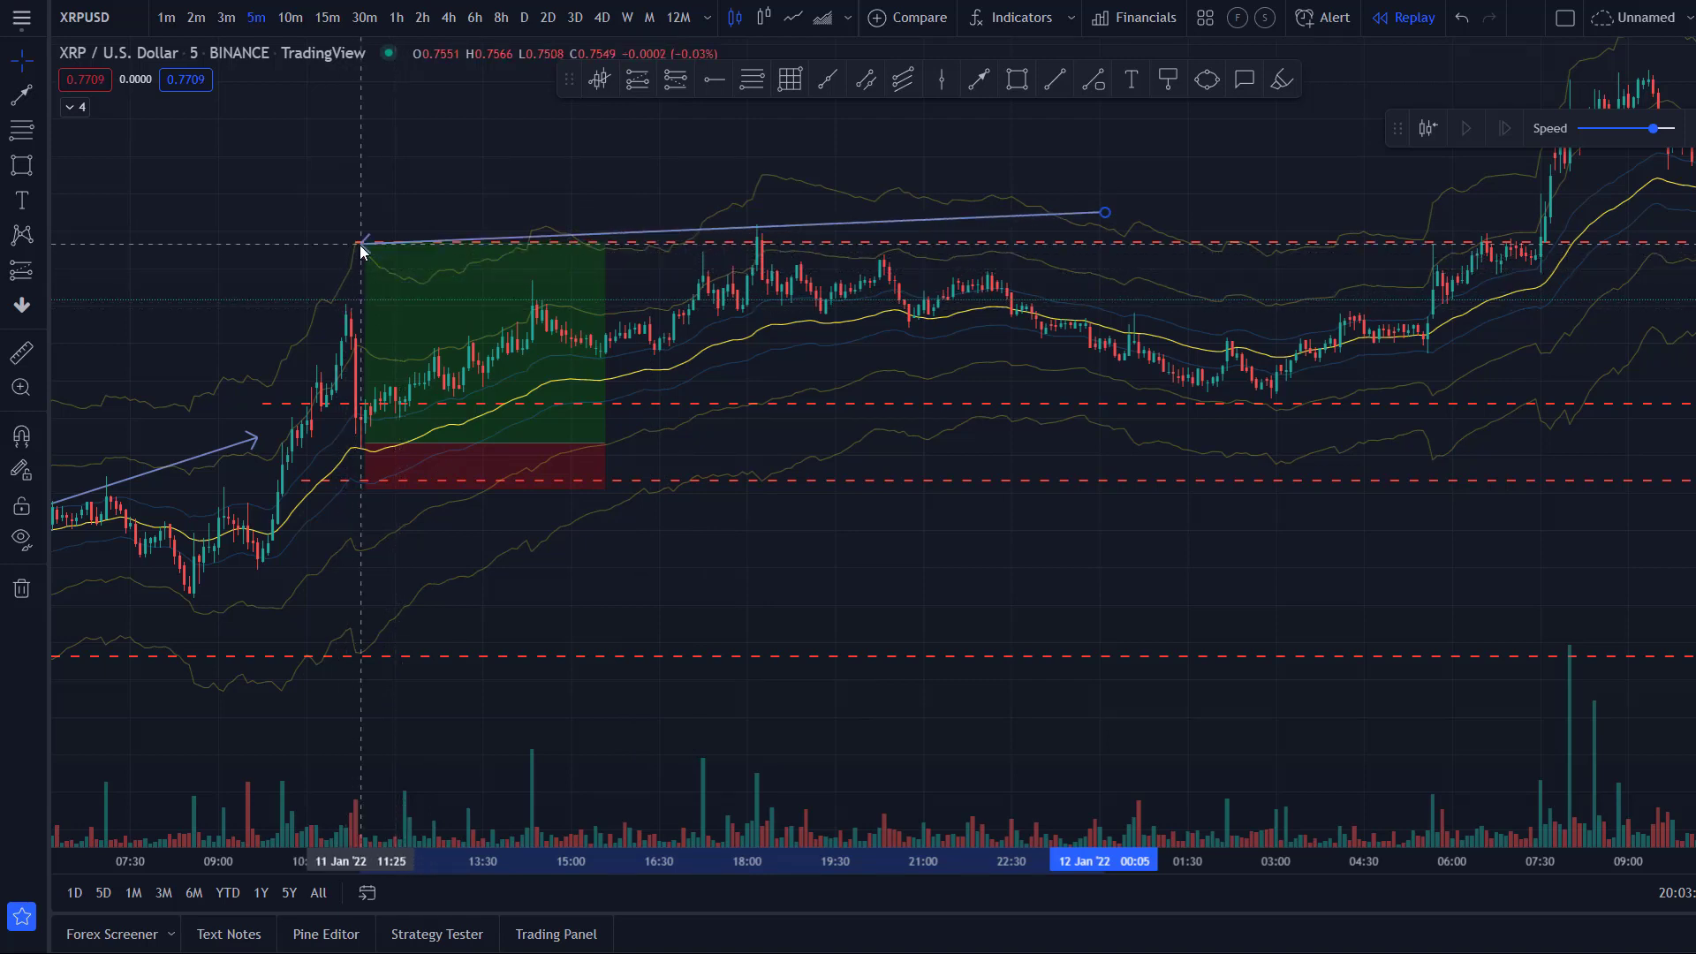
{"action": "left_click_drag", "start_coordinate": [360, 251], "coordinate": [572, 261]}
{"action": "left_click_drag", "start_coordinate": [355, 289], "coordinate": [761, 210]}
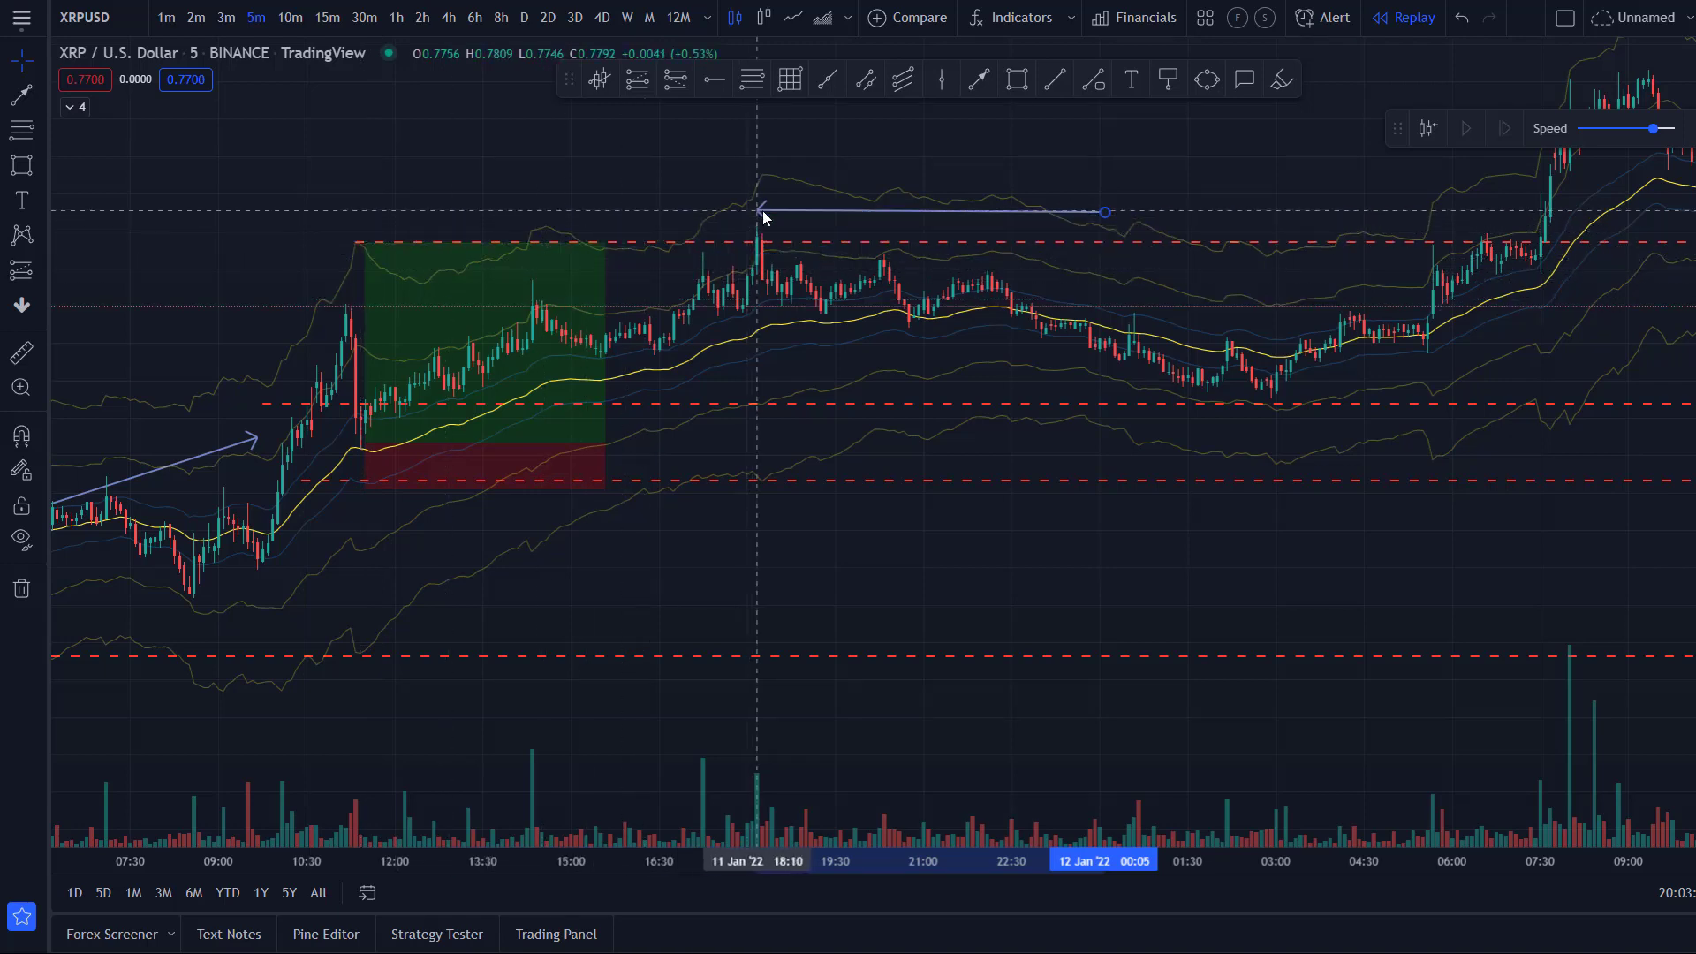
- Move the top dashed ray to the uppermost band at 11 Jan 14:20, and trace the candles from 14:35 through 12 Jan with the arrowhead
{"action": "left_click_drag", "start_coordinate": [353, 242], "coordinate": [528, 229]}
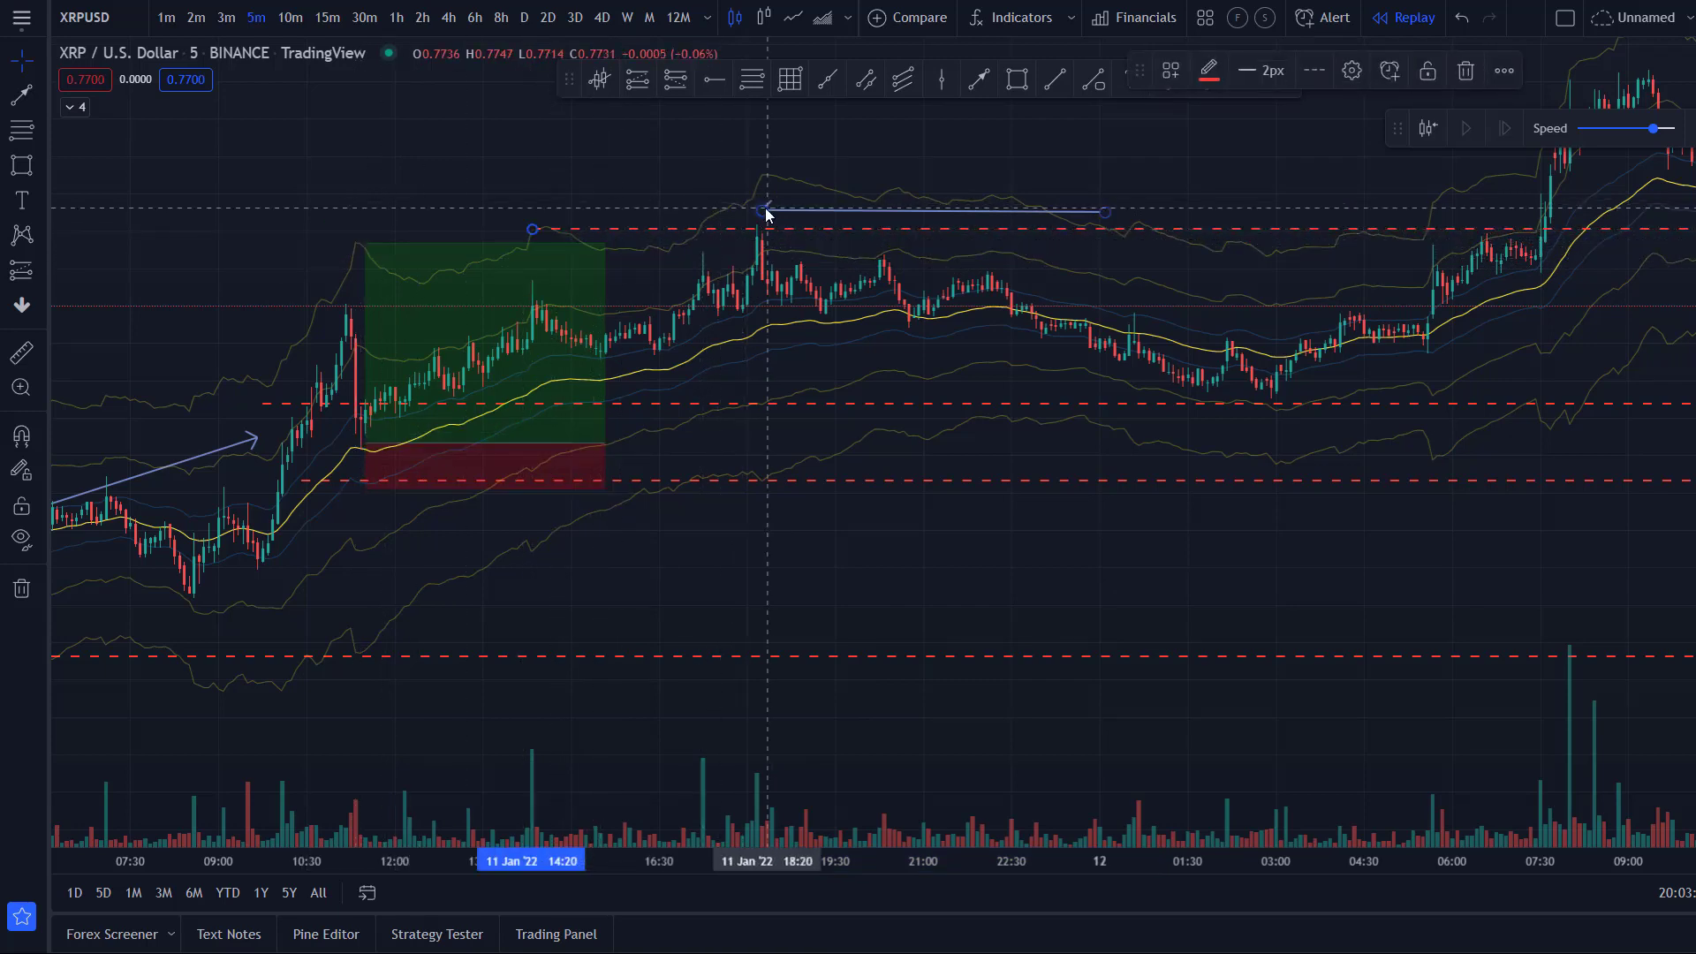
{"action": "left_click_drag", "start_coordinate": [765, 216], "coordinate": [545, 286]}
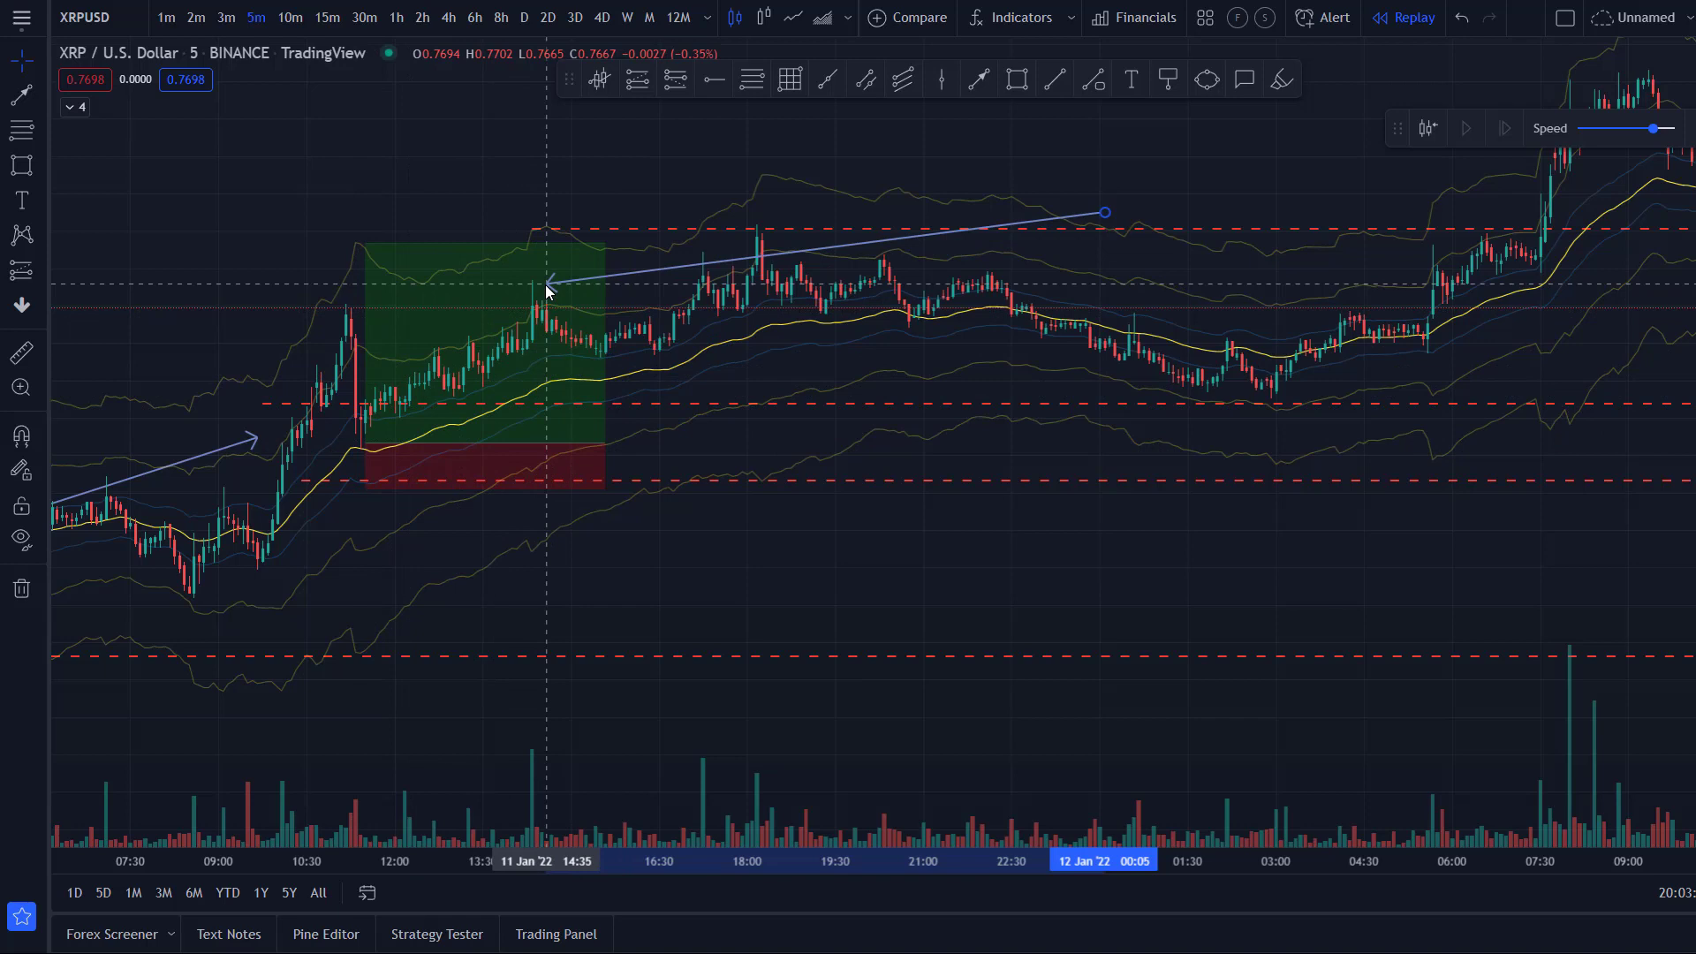
{"action": "left_click_drag", "start_coordinate": [545, 287], "coordinate": [1040, 302]}
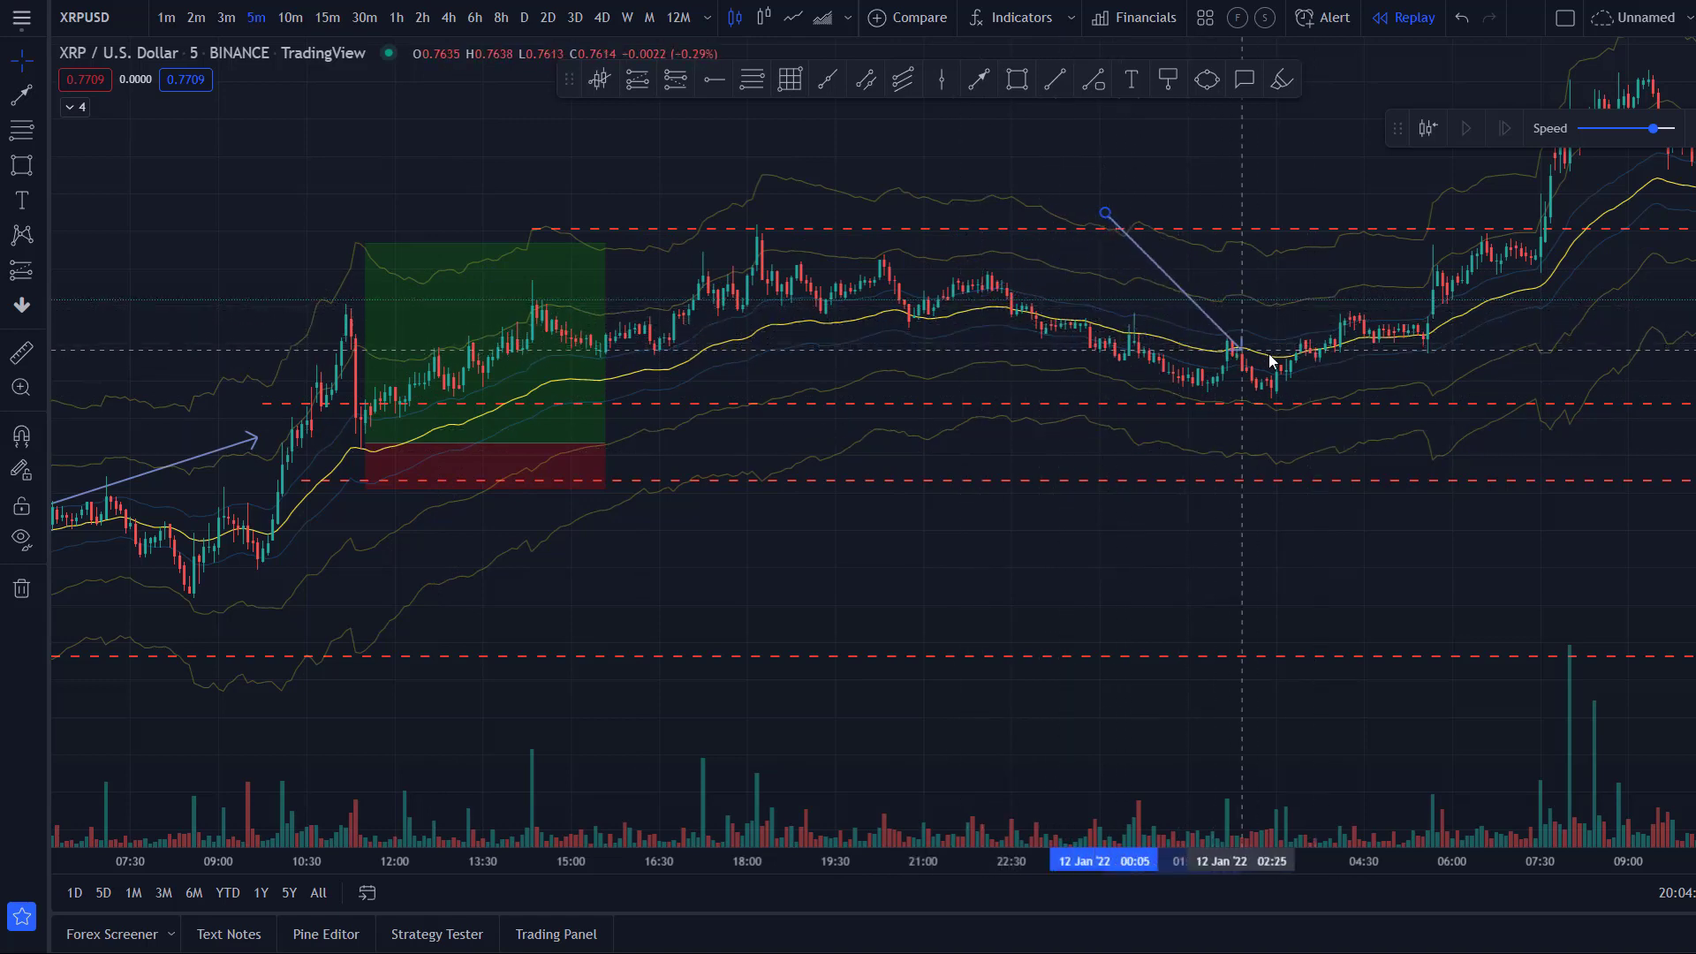
{"action": "left_click", "coordinate": [1422, 316]}
- Raise the top dashed ray to the uppermost band's 11 Jan evening peak, starting at 16:10, and point the arrow at the 12 Jan 09:55 pullback
{"action": "left_click_drag", "start_coordinate": [1422, 316], "coordinate": [638, 238]}
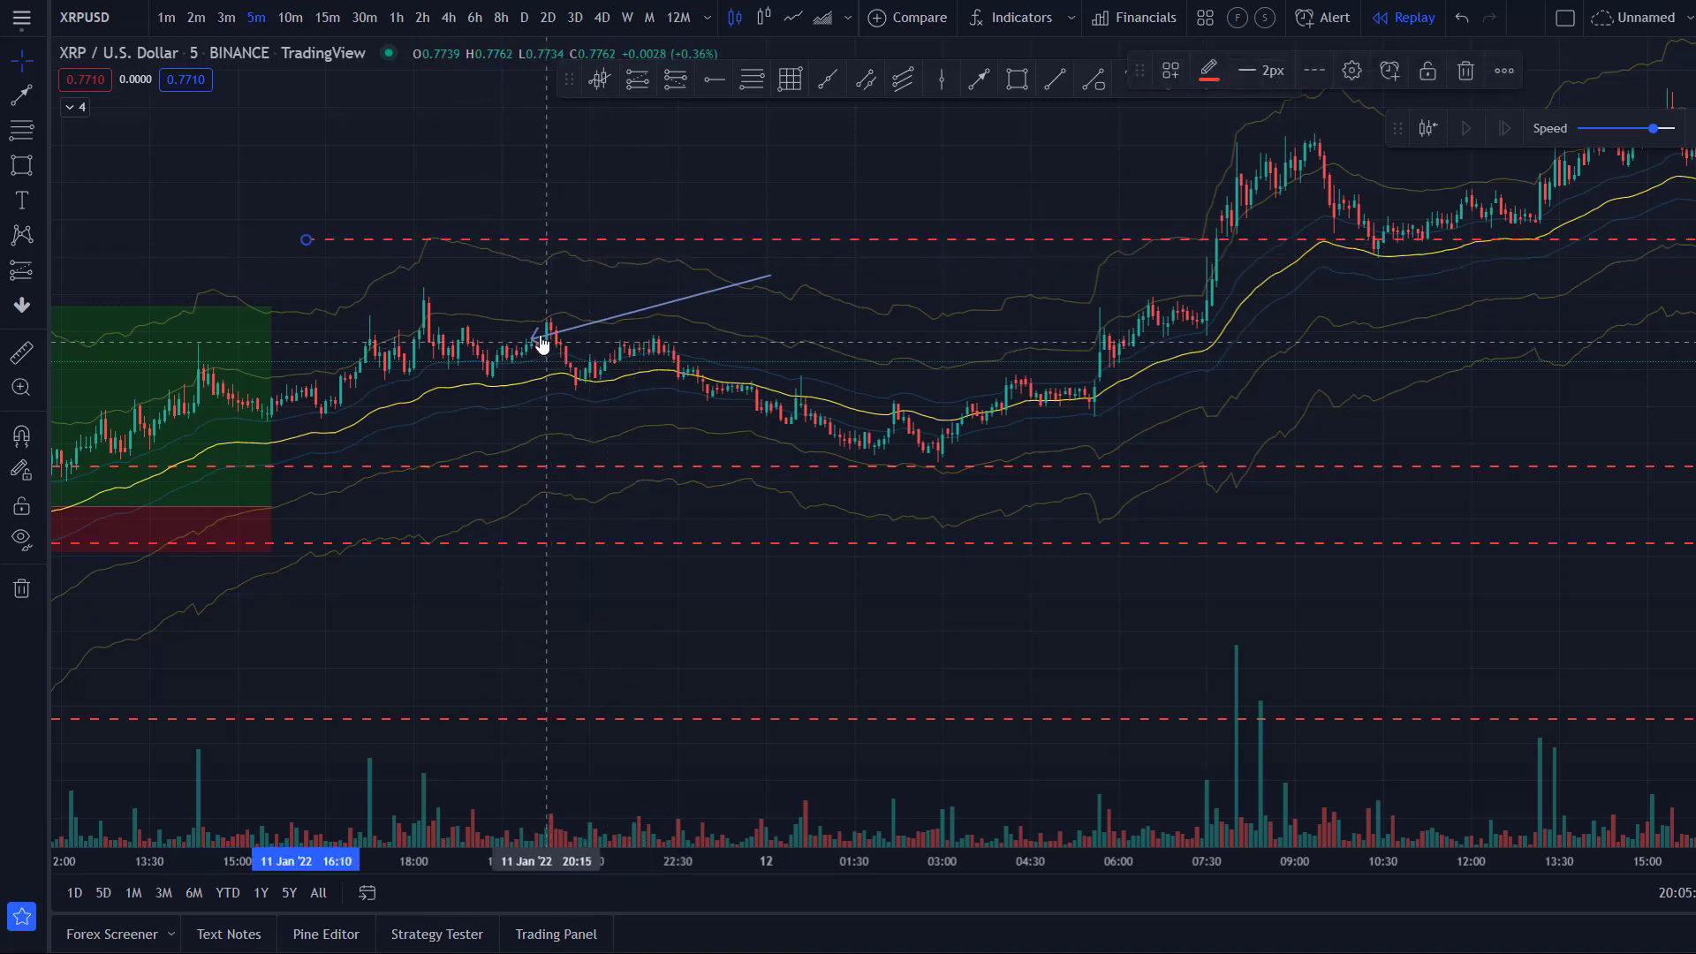
{"action": "left_click_drag", "start_coordinate": [542, 343], "coordinate": [1350, 234]}
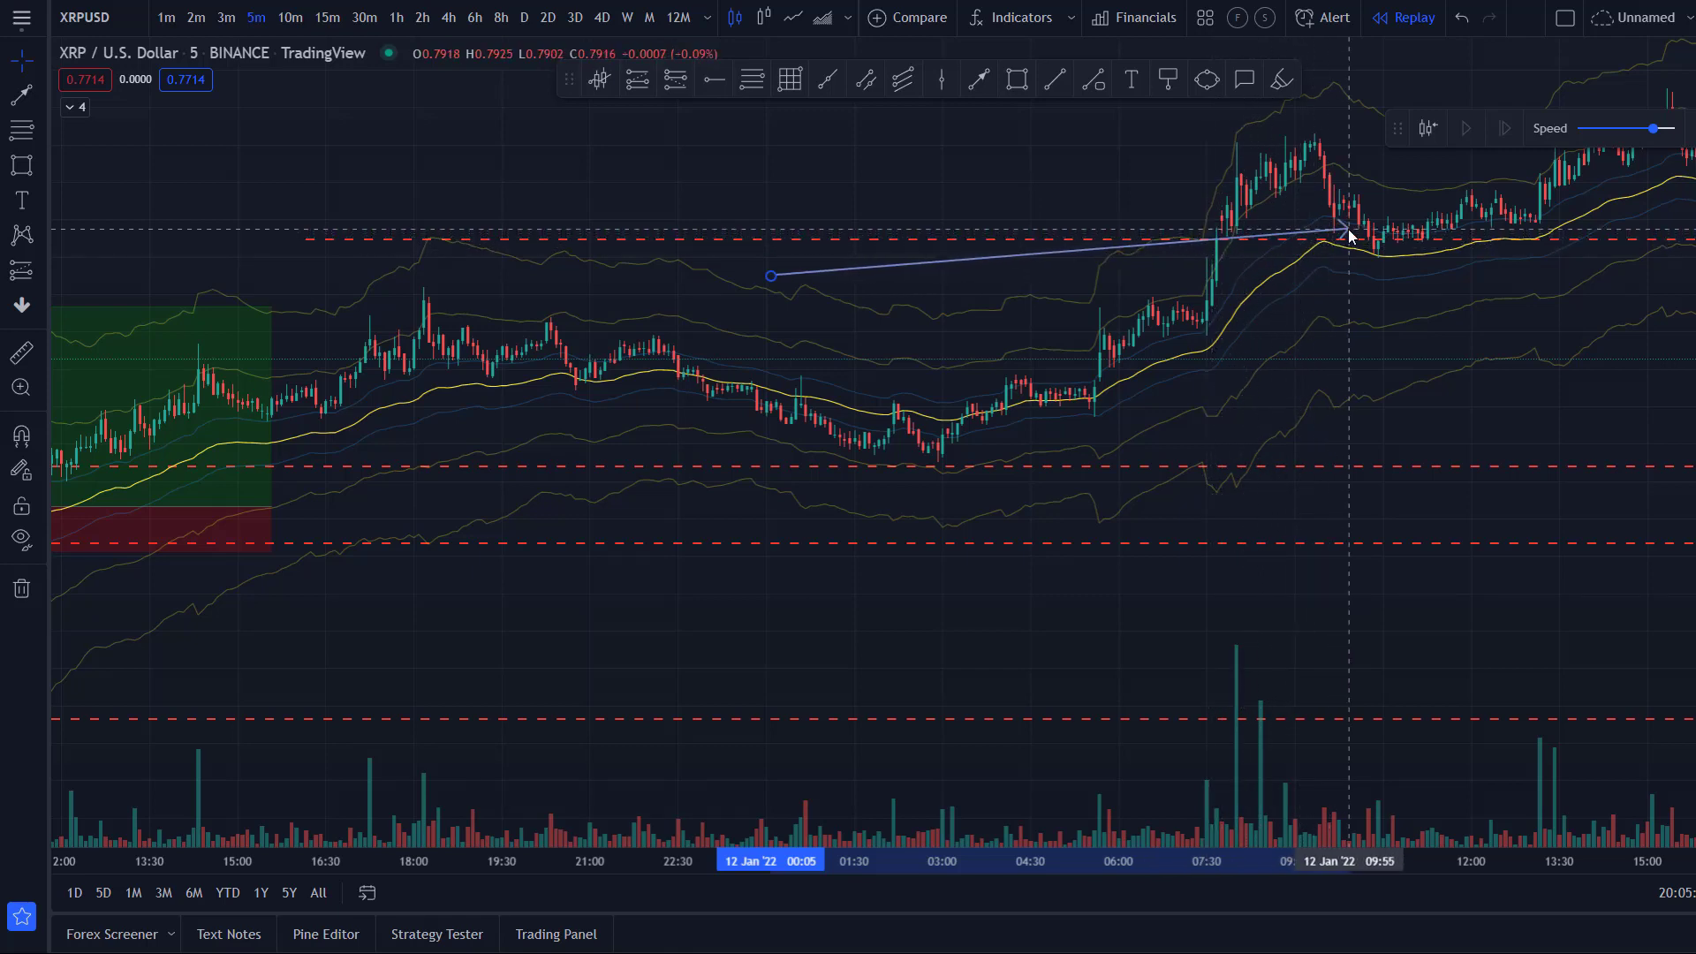
{"action": "left_click_drag", "start_coordinate": [1306, 363], "coordinate": [910, 457]}
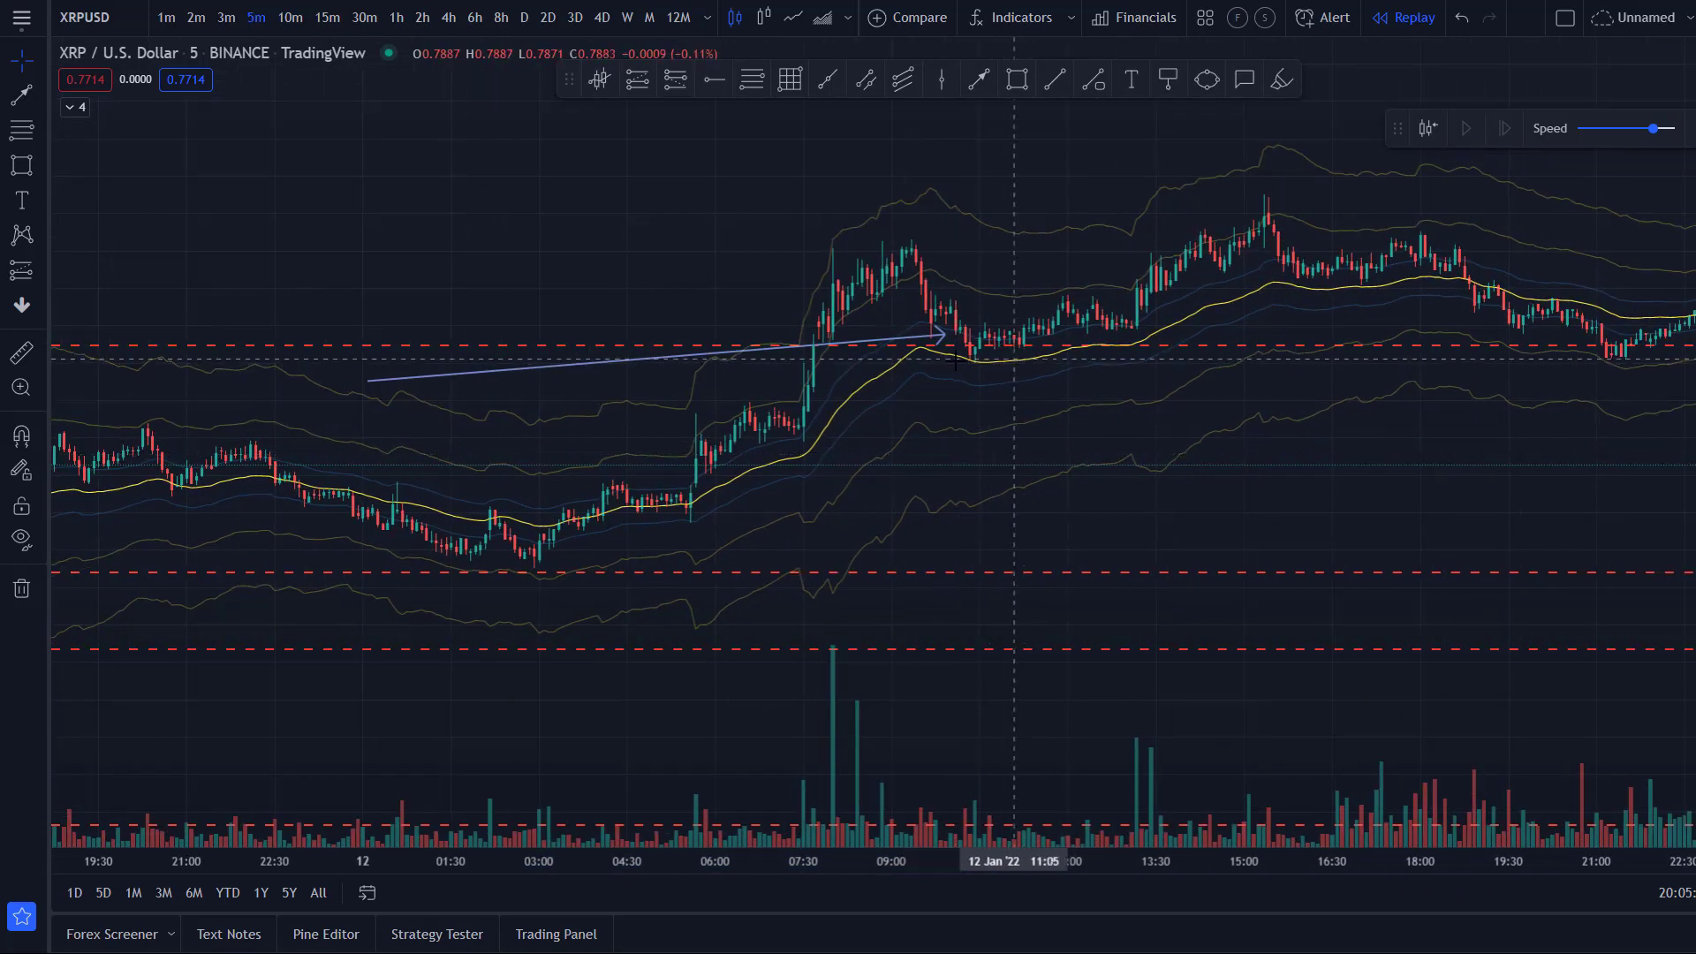
- Move the arrowhead below the candles at about 12 Jan 13:40, and back to the start of the sharp rise at about 08:00
{"action": "left_click_drag", "start_coordinate": [941, 334], "coordinate": [1164, 394]}
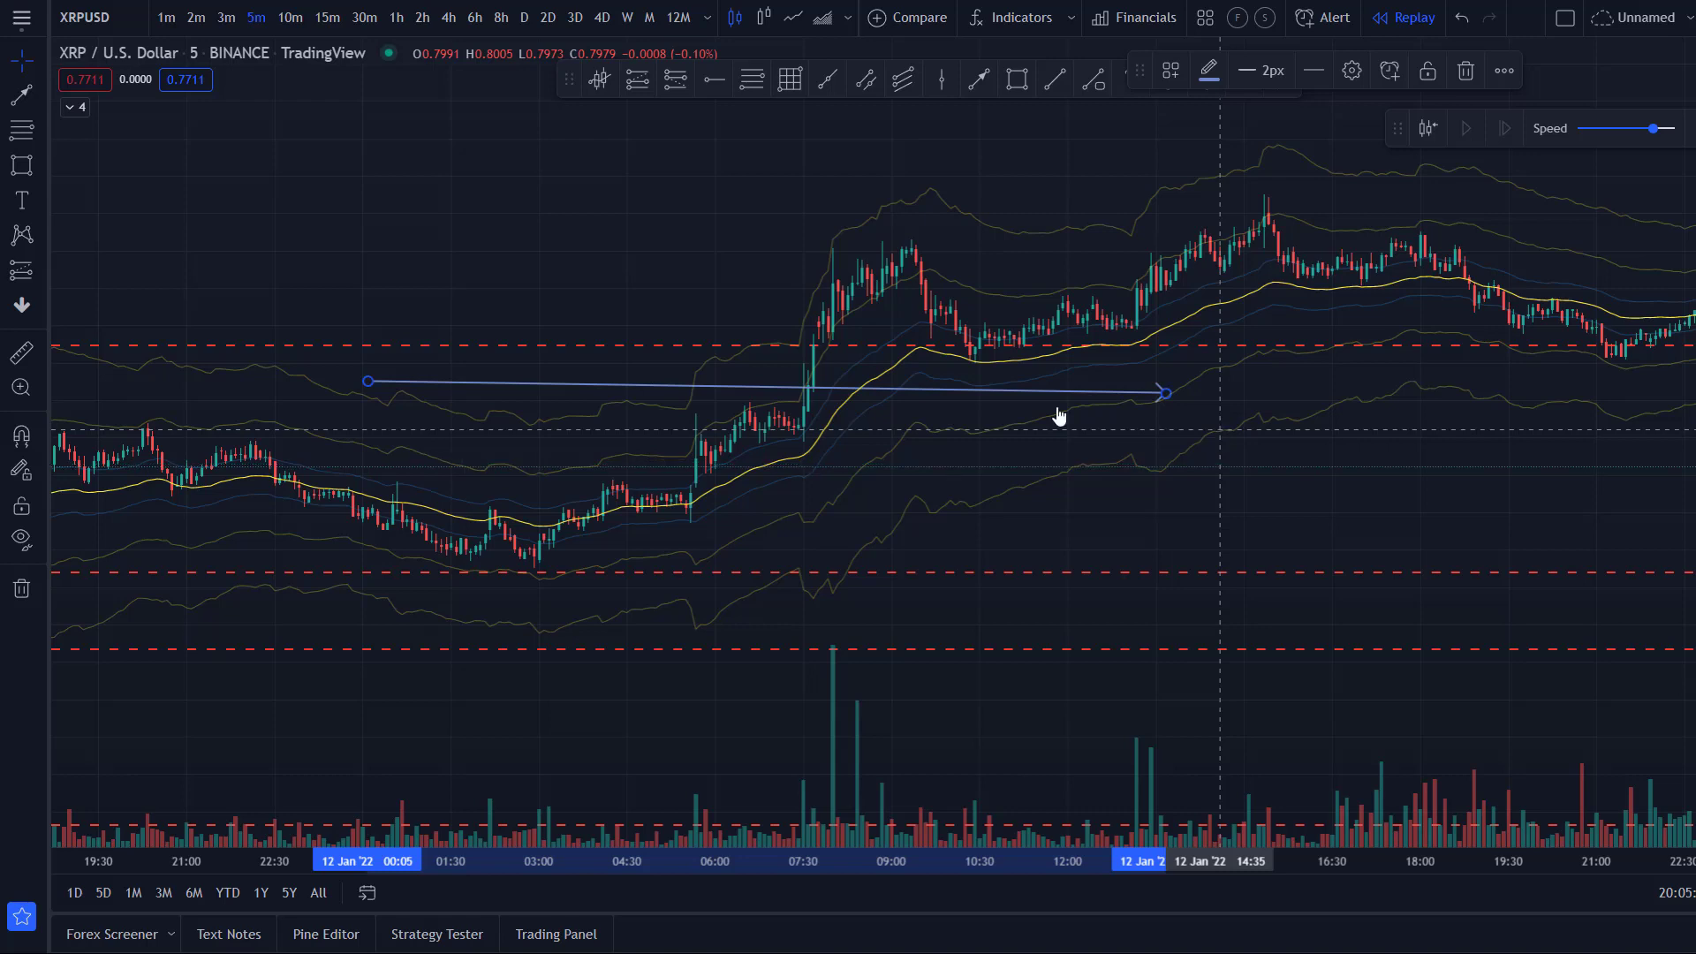
{"action": "left_click_drag", "start_coordinate": [1166, 391], "coordinate": [834, 438]}
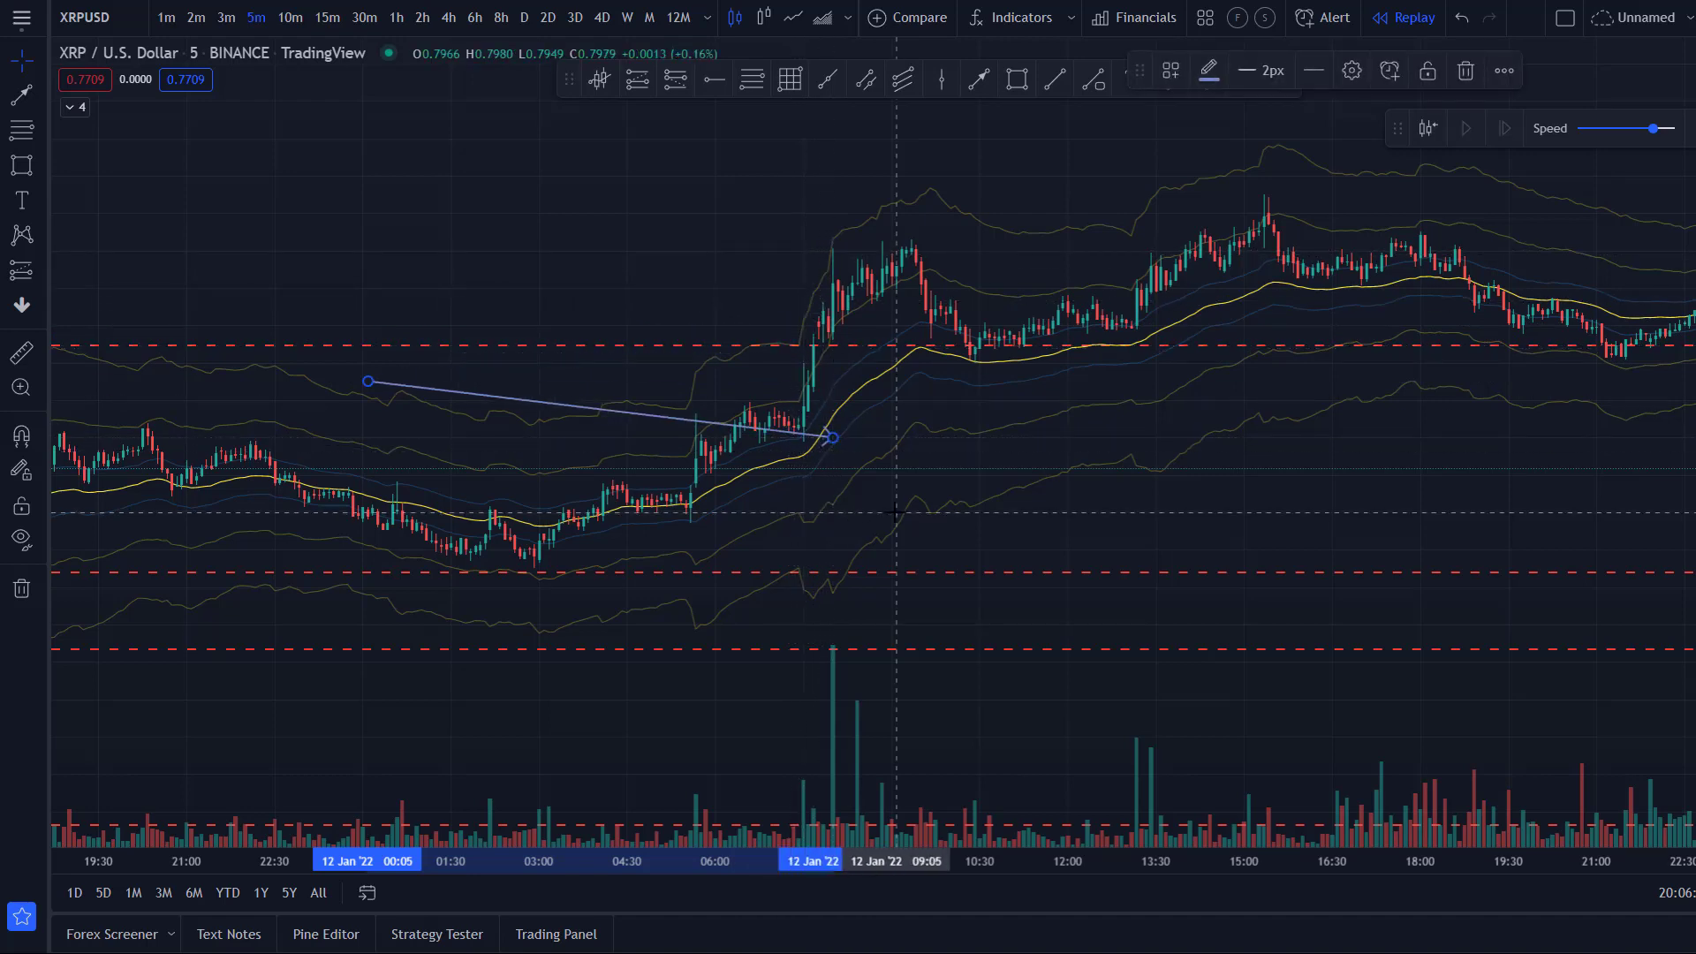
{"action": "scroll", "coordinate": [883, 517], "scroll_direction": "down", "scroll_amount": 2}
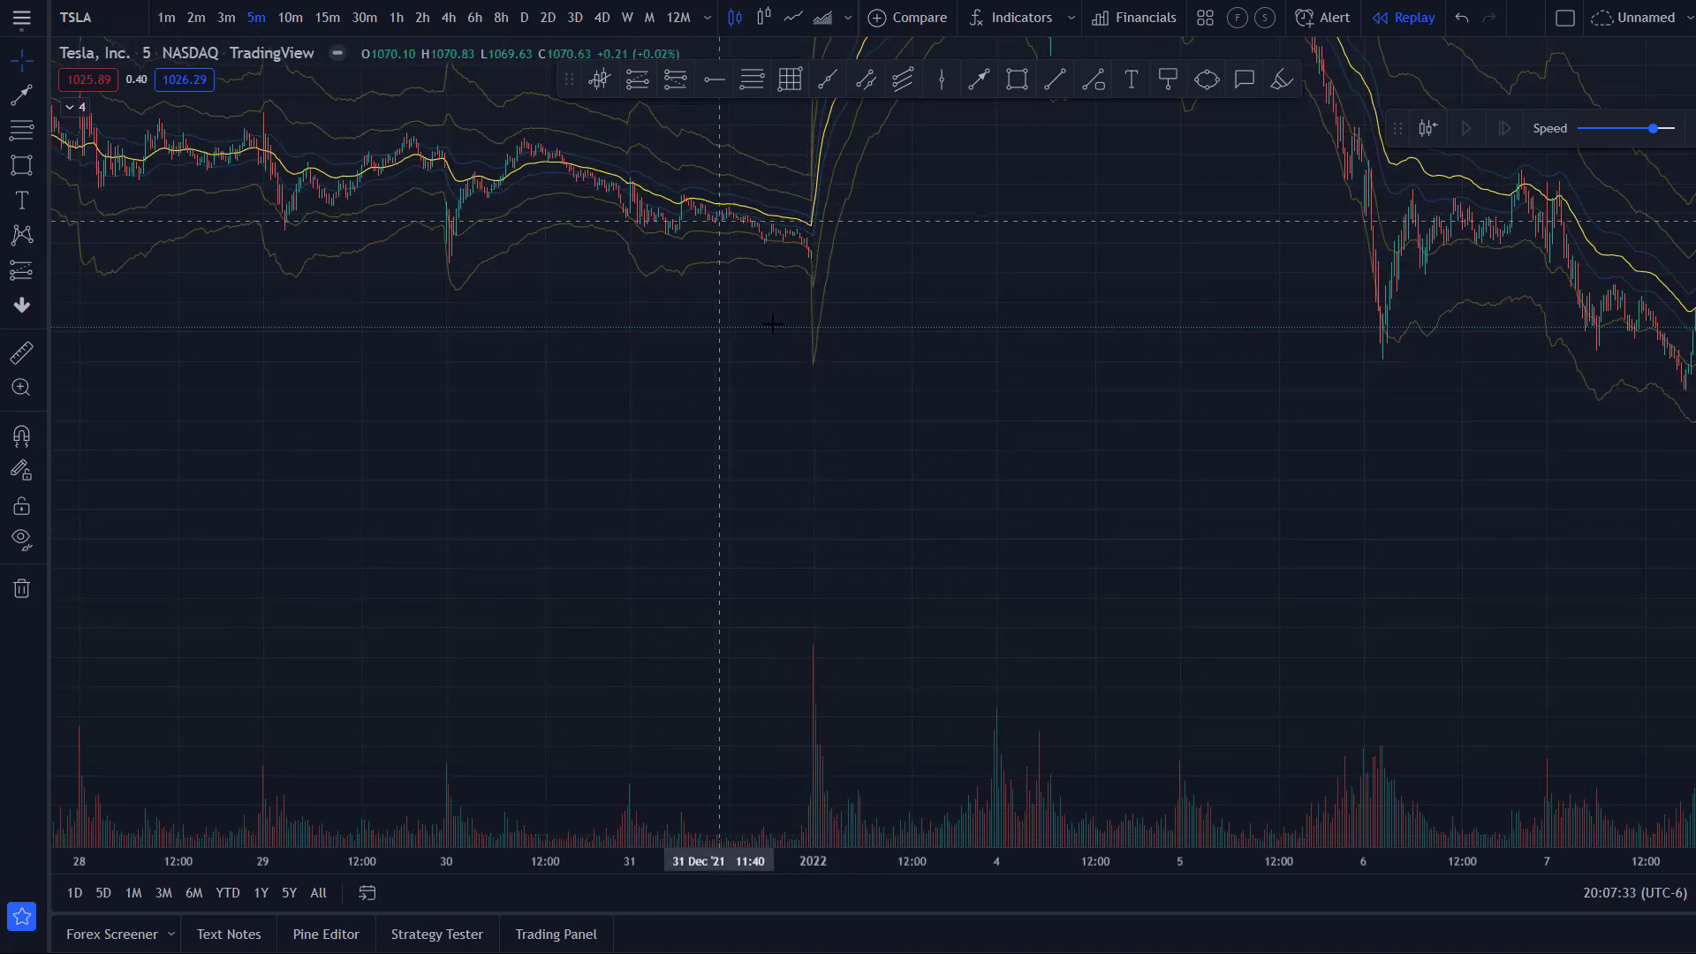
- Add a horizontal ray on the TSLA chart from the lowest band's trough at 31 Dec 14:55
{"action": "left_click", "coordinate": [714, 80]}
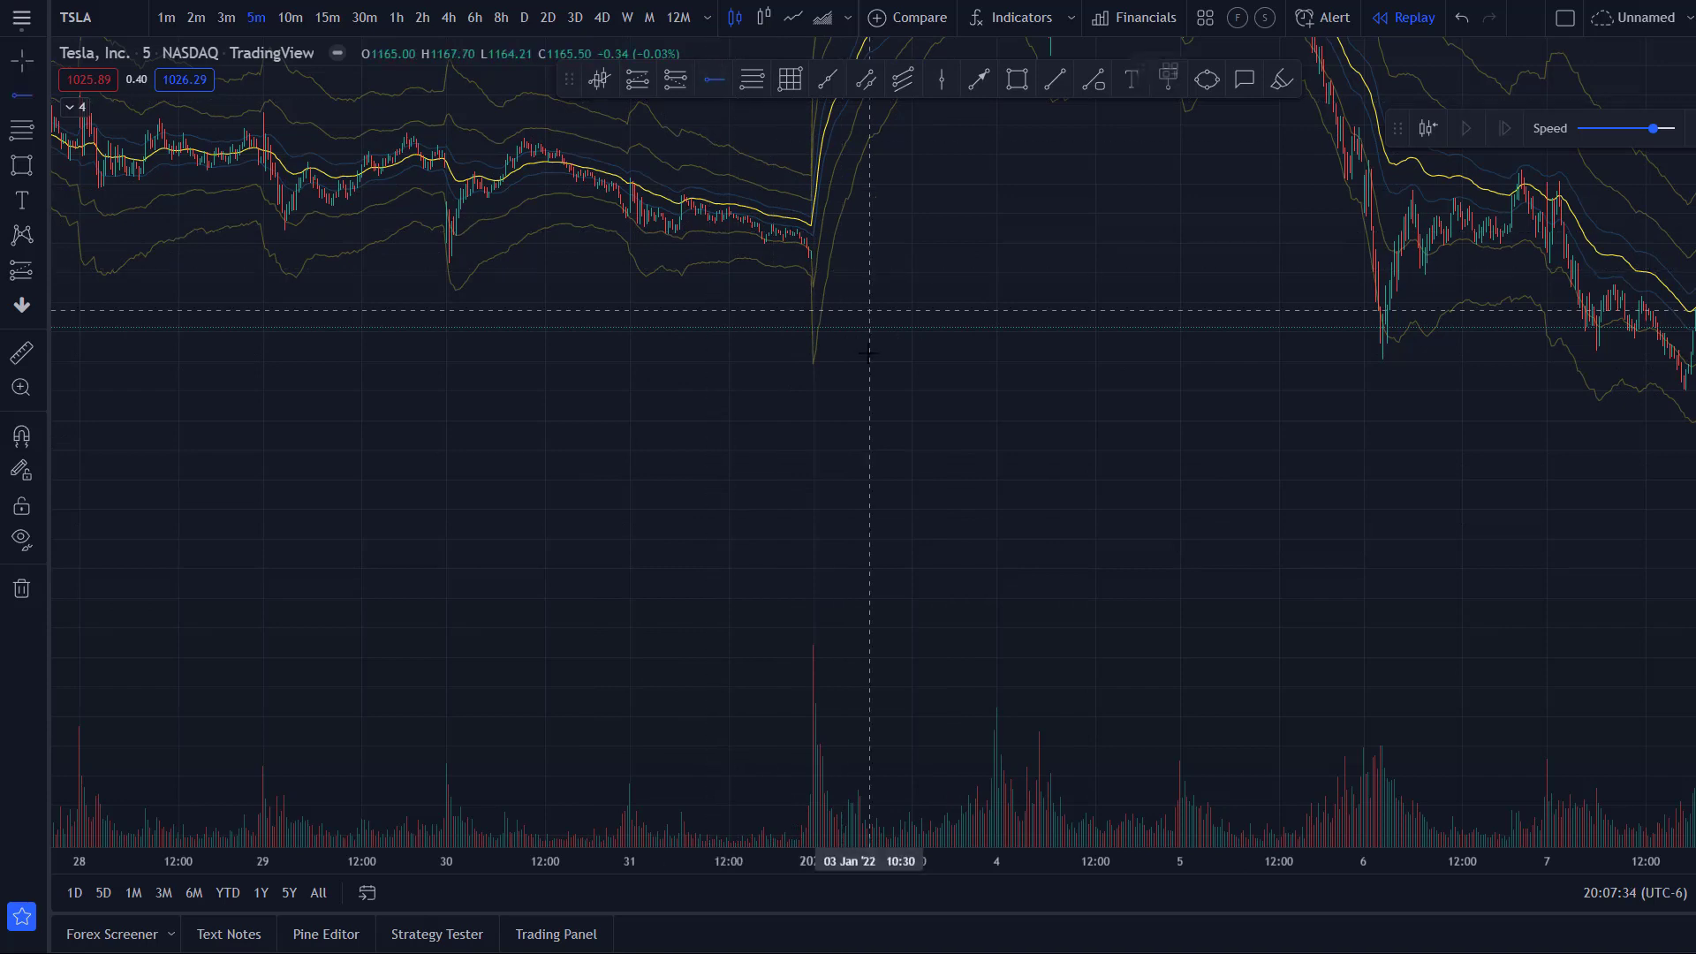
{"action": "left_click", "coordinate": [811, 361]}
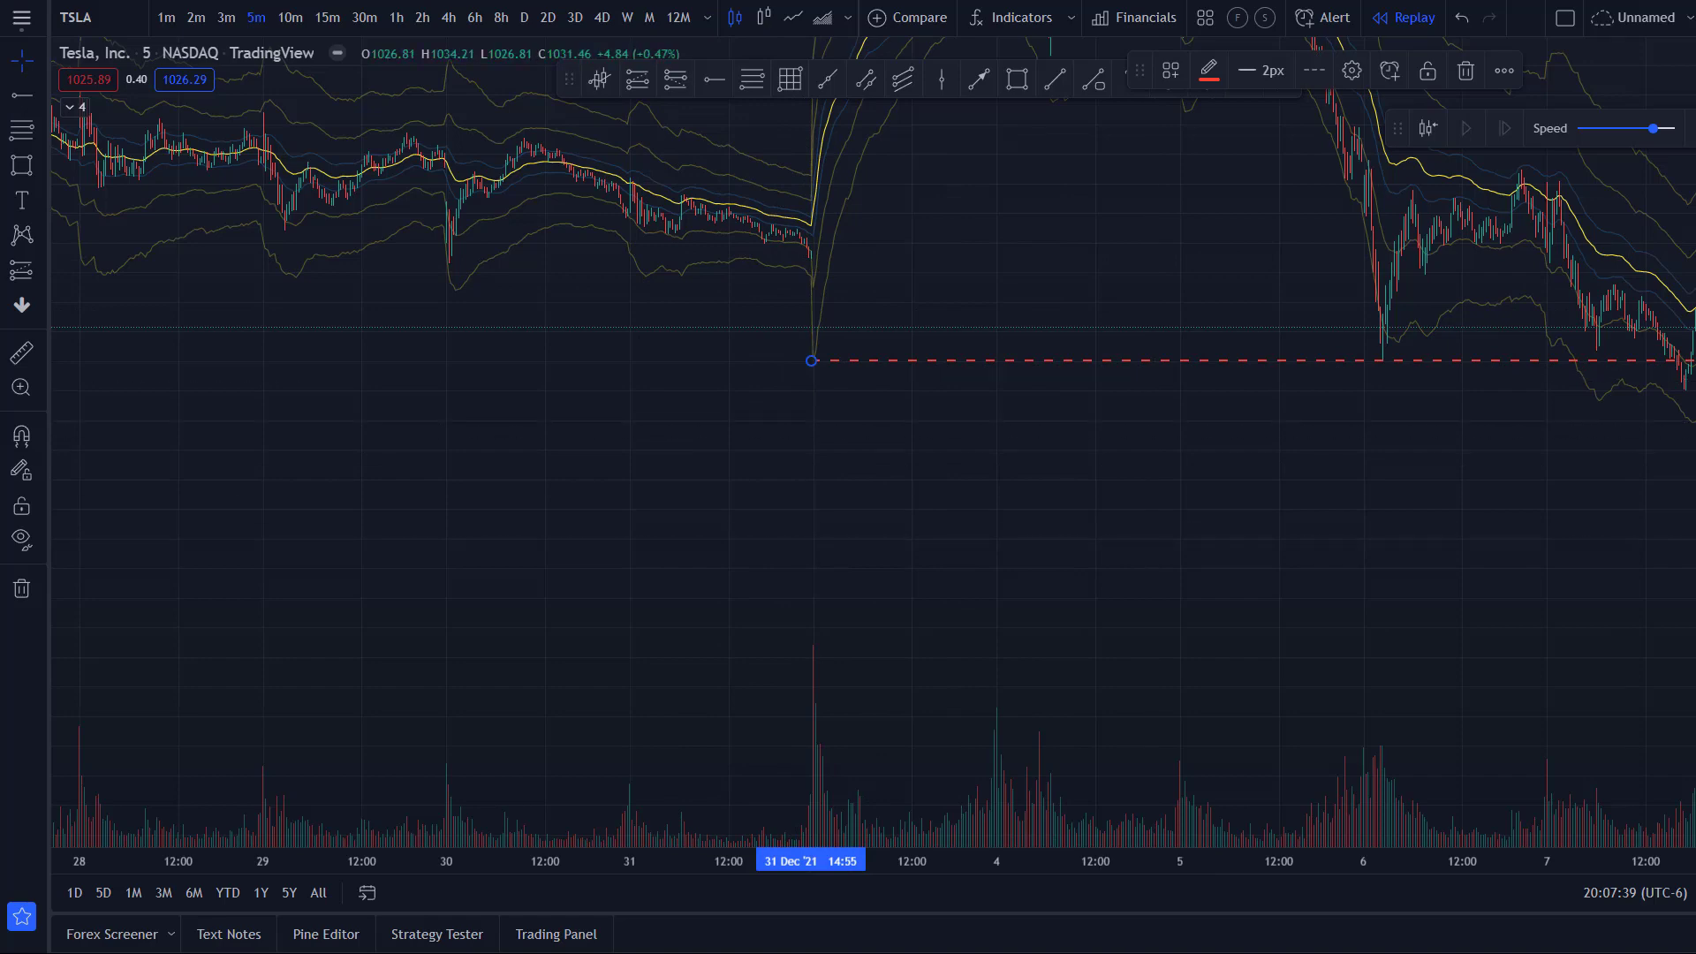
{"action": "scroll", "coordinate": [861, 533], "scroll_direction": "down", "scroll_amount": 5}
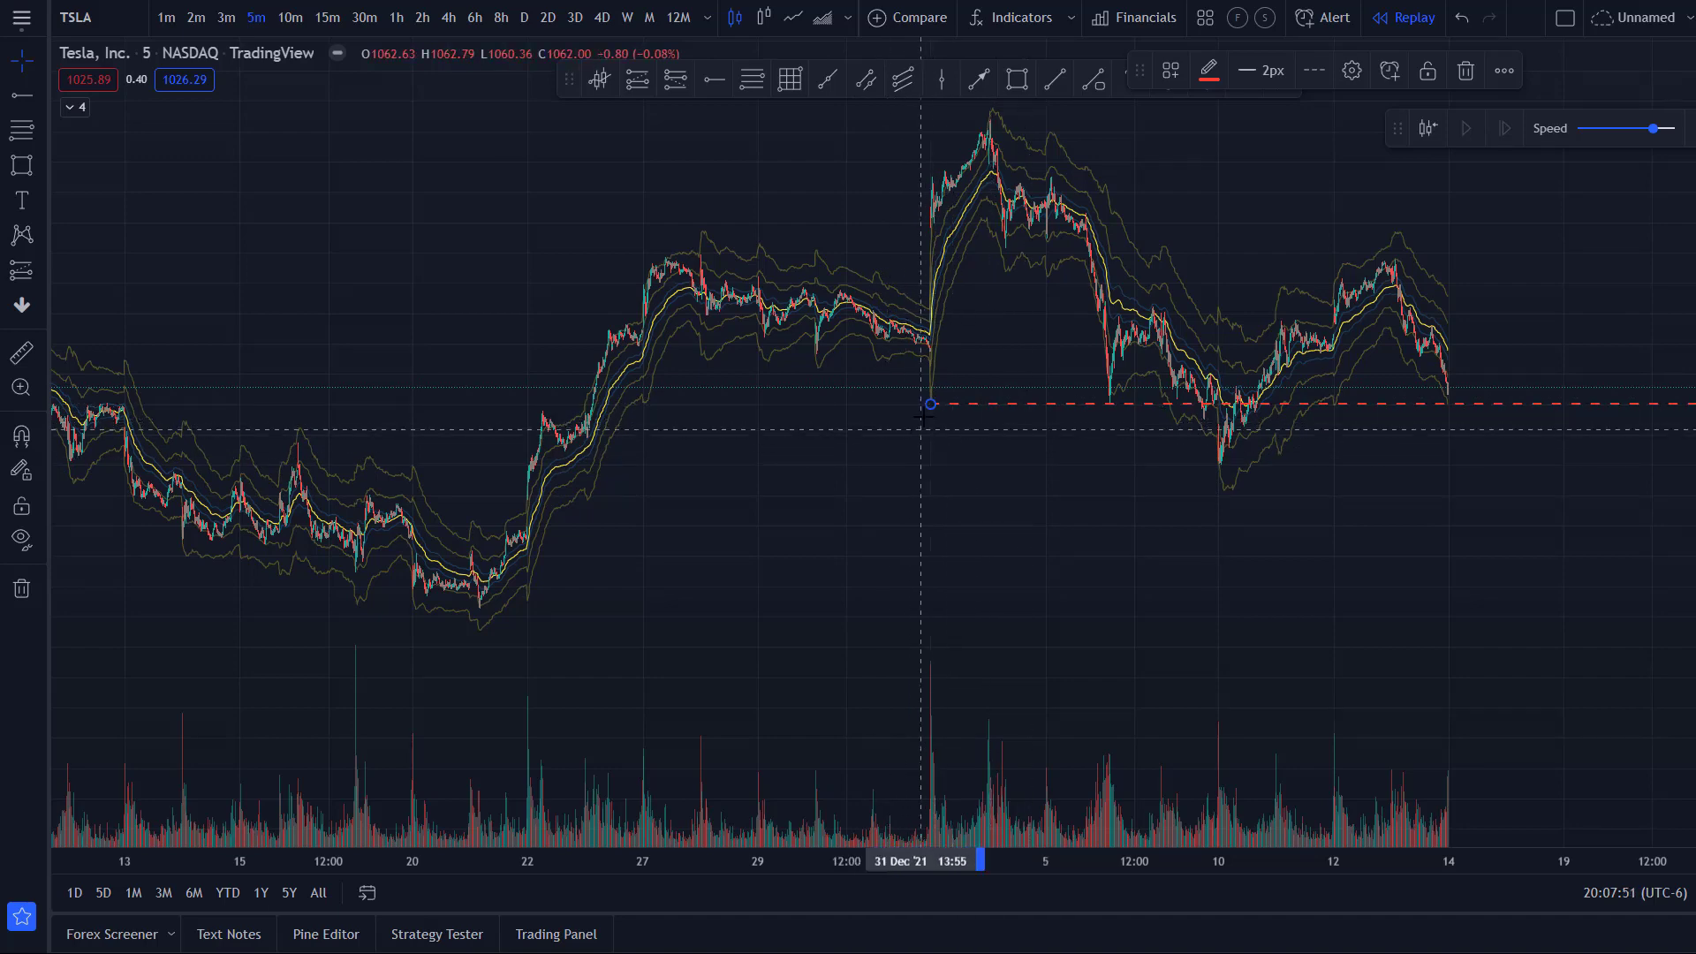
- Measure the rebound from the 6 Jan 09:05 low to the yellow middle line at 13:30 with an info line, and delete that line
{"action": "scroll", "coordinate": [928, 415], "scroll_direction": "up", "scroll_amount": 2}
{"action": "scroll", "coordinate": [966, 475], "scroll_direction": "up", "scroll_amount": 2}
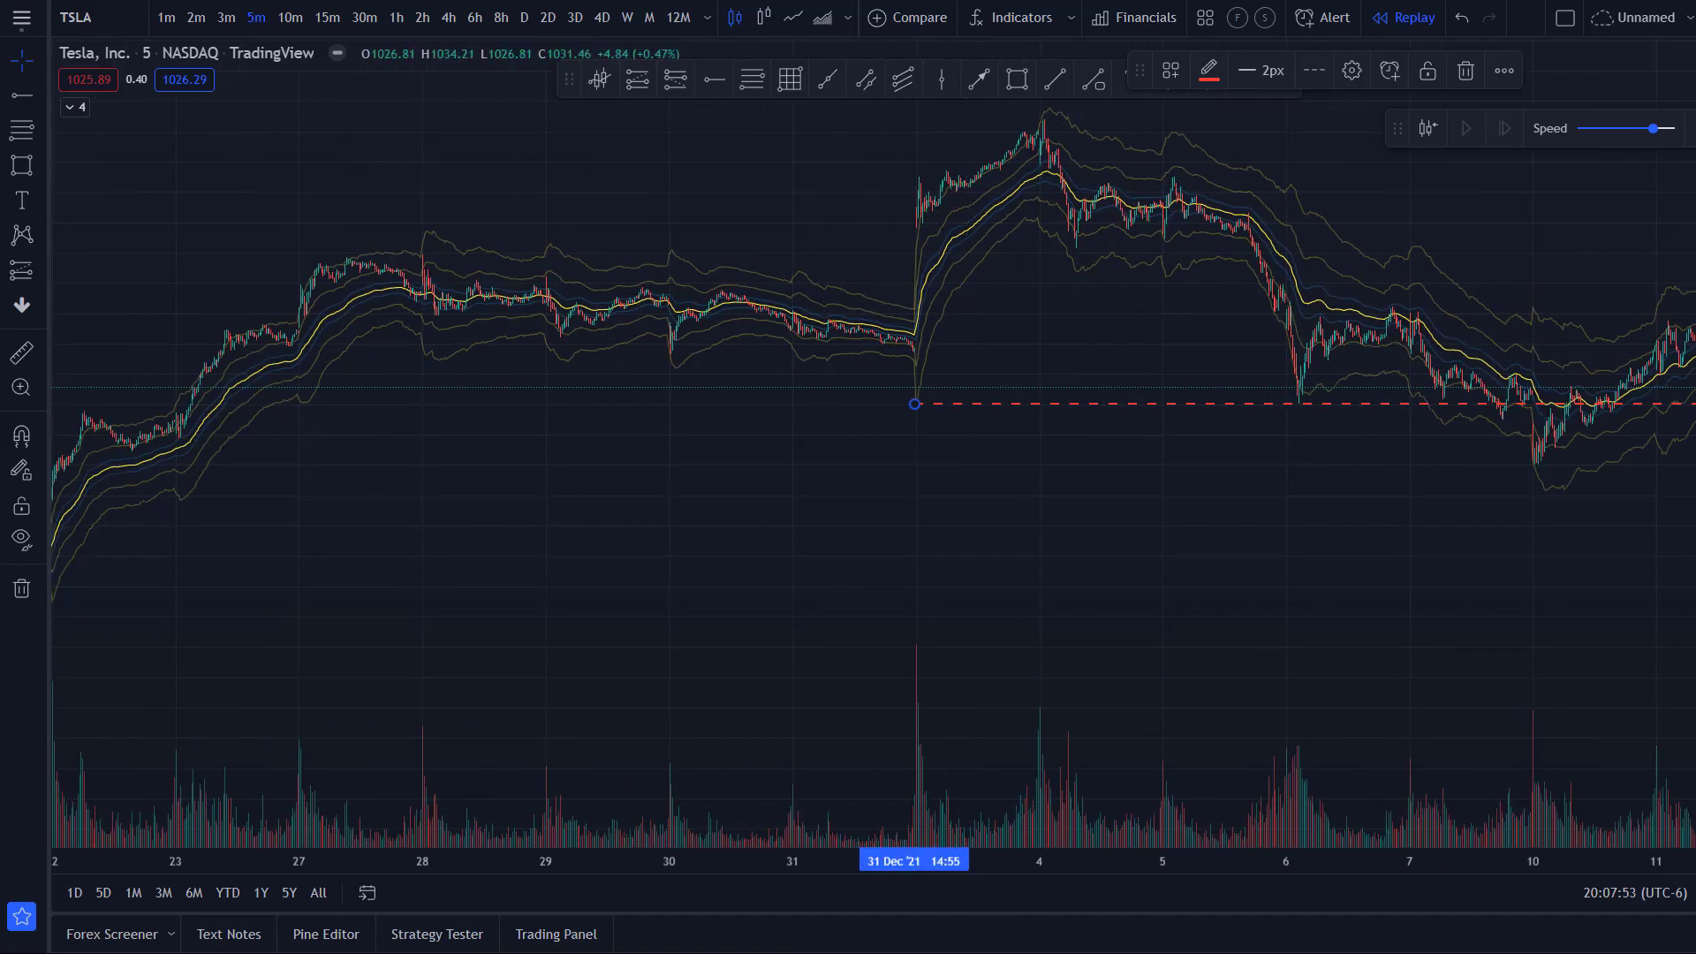
{"action": "left_click_drag", "start_coordinate": [1220, 503], "coordinate": [996, 575]}
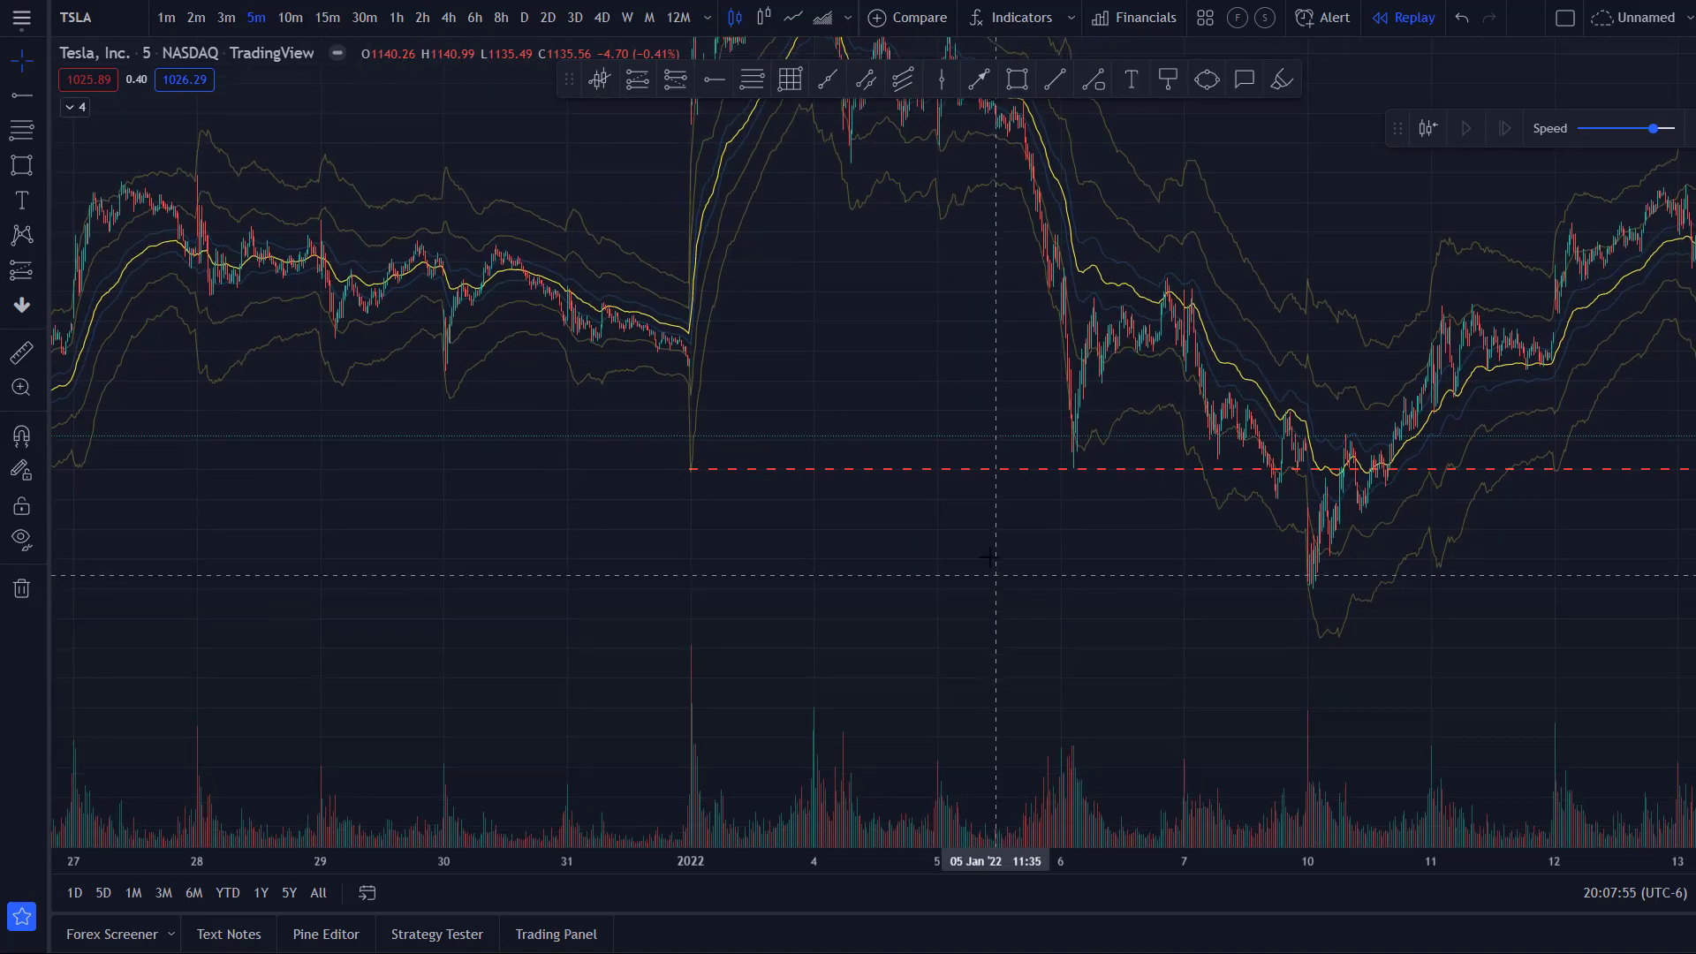
{"action": "scroll", "coordinate": [996, 575], "scroll_direction": "up", "scroll_amount": 6}
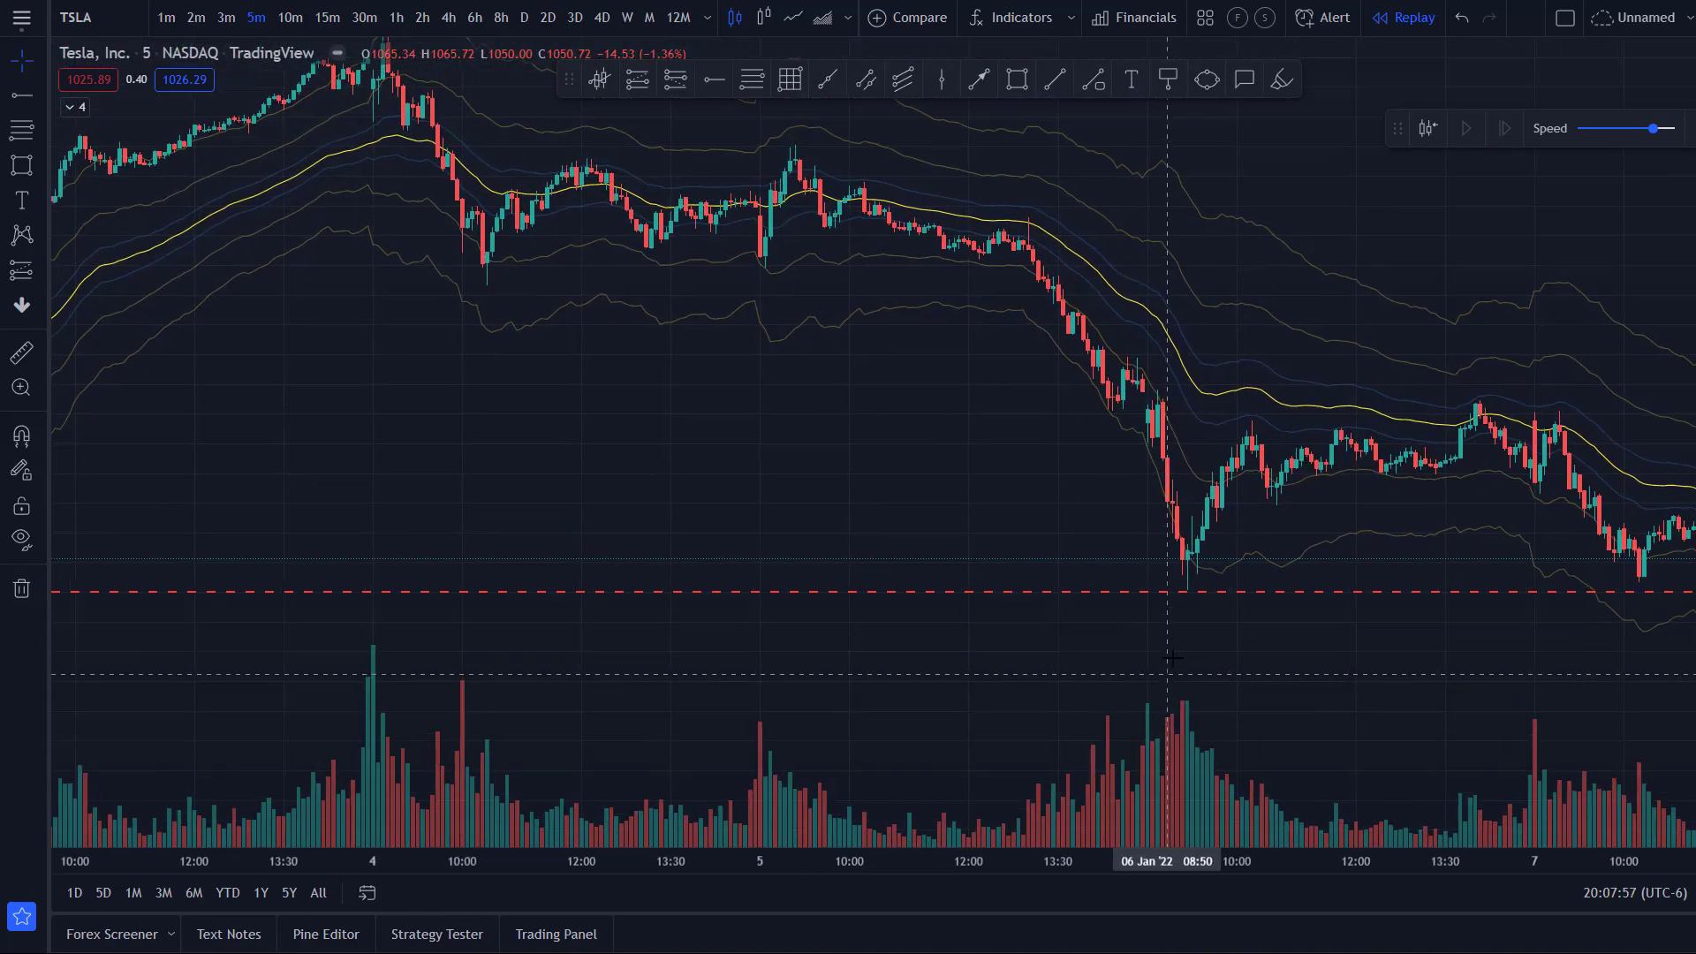
{"action": "scroll", "coordinate": [1168, 673], "scroll_direction": "up", "scroll_amount": 3}
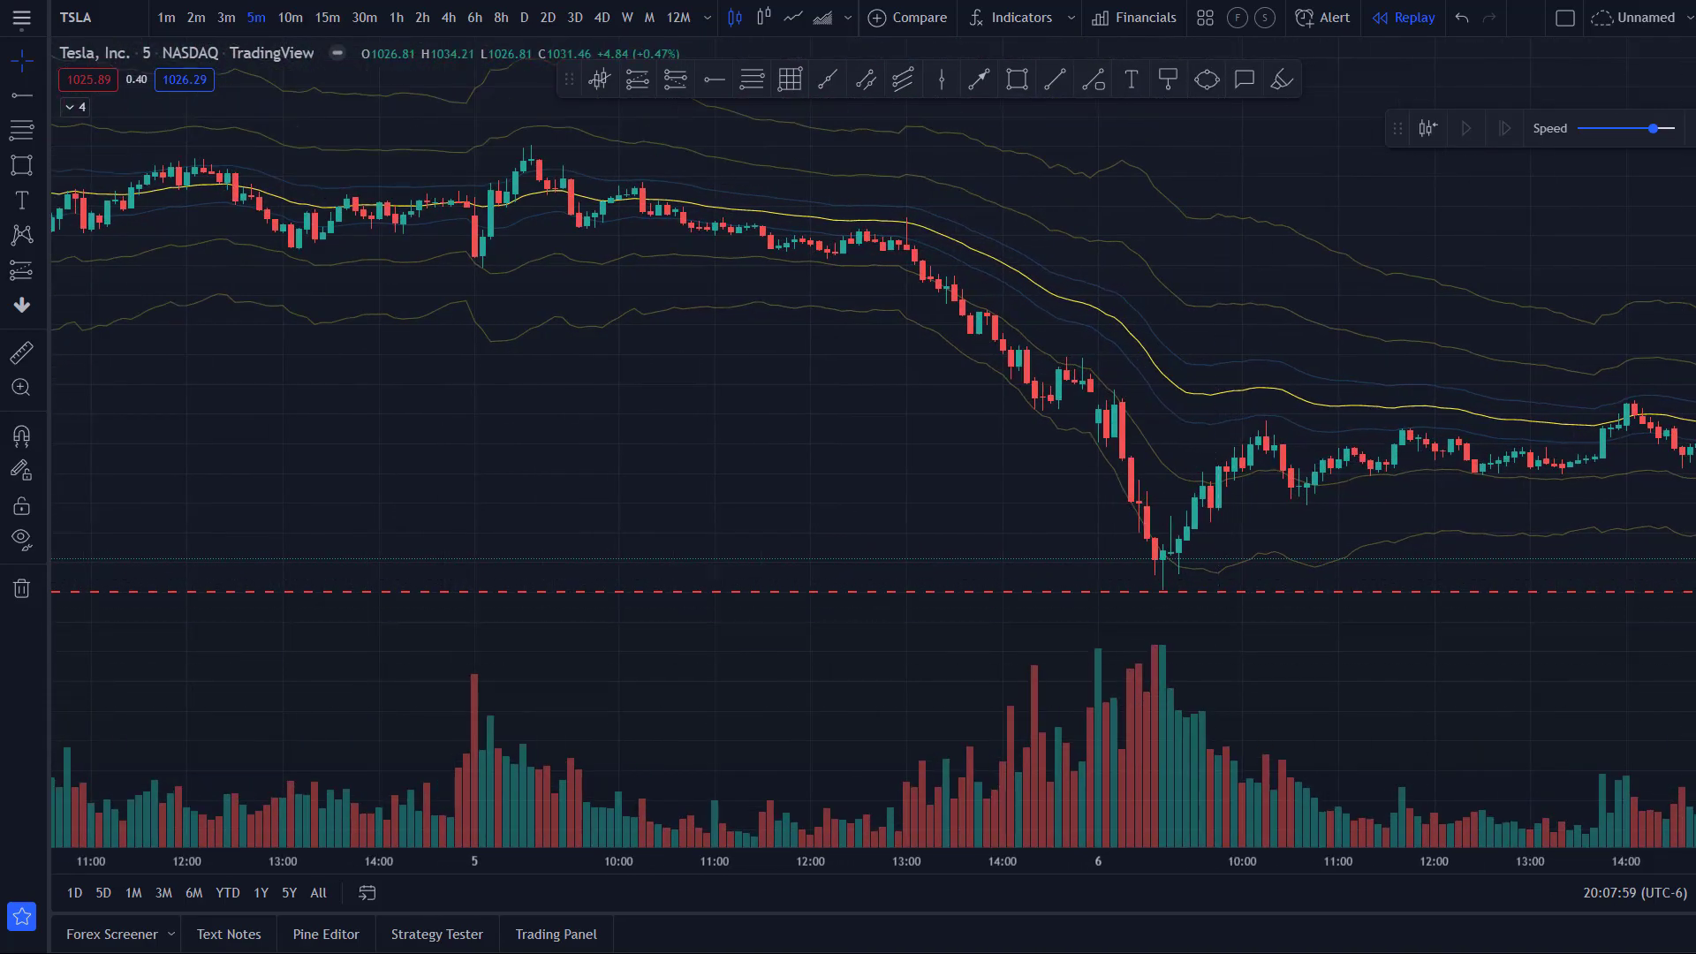
{"action": "left_click_drag", "start_coordinate": [908, 568], "coordinate": [989, 252]}
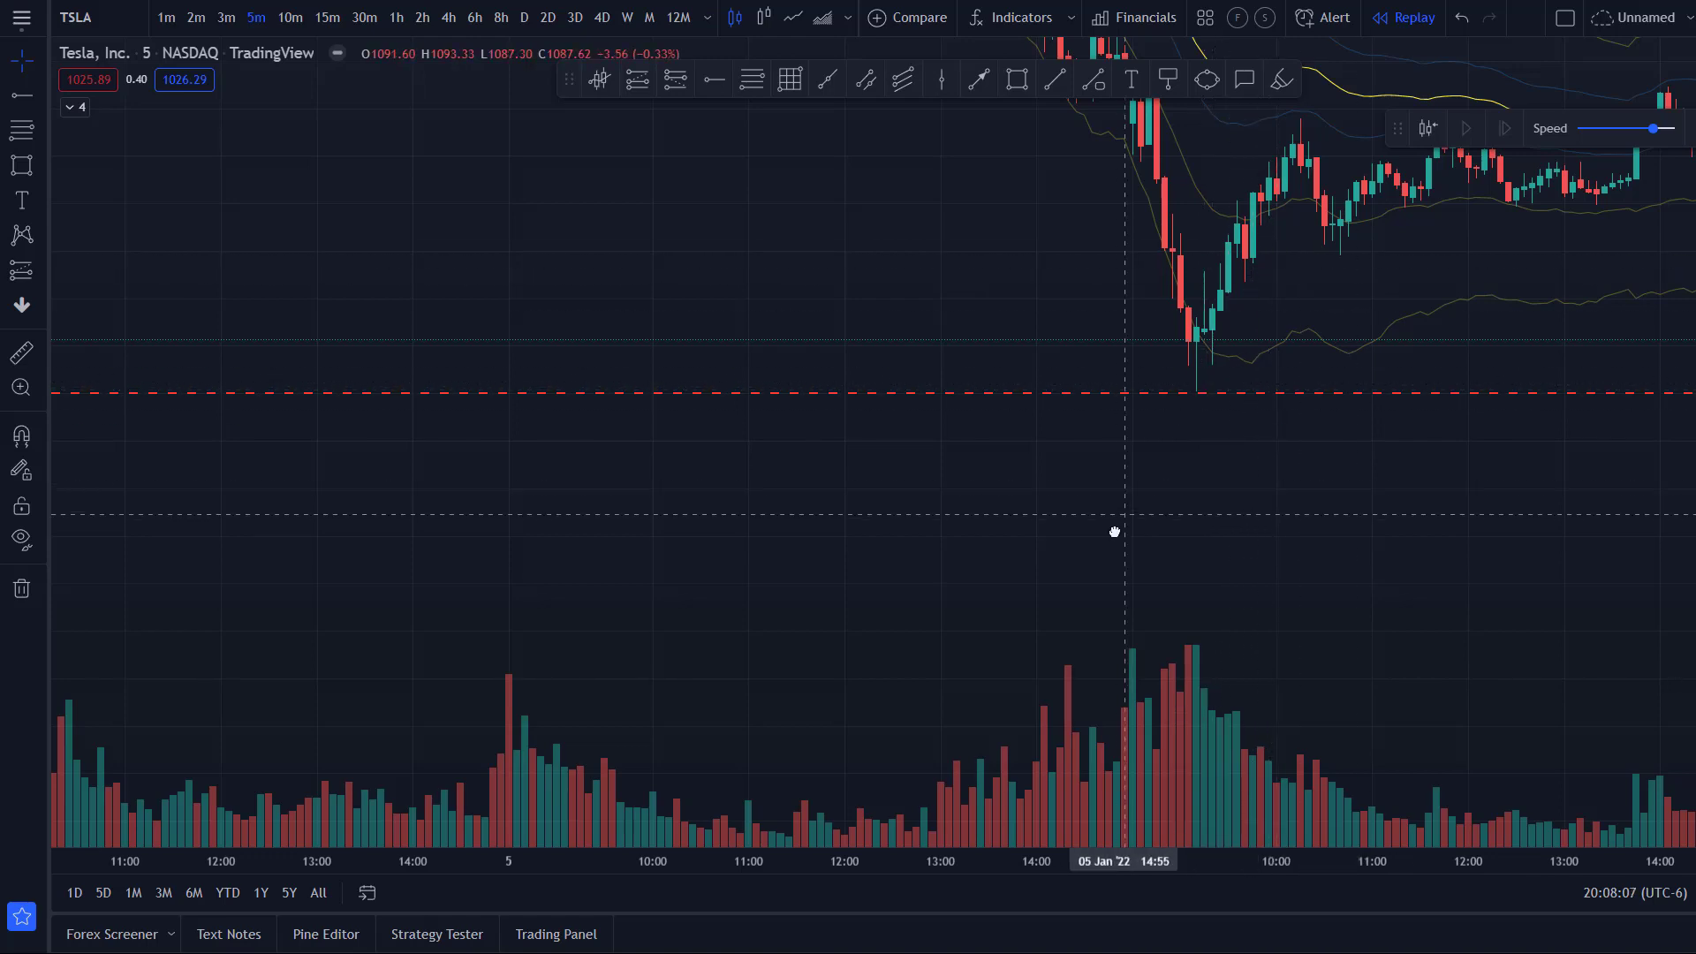
{"action": "mouse_move", "coordinate": [1113, 530]}
{"action": "left_mouse_down"}
{"action": "mouse_move", "coordinate": [881, 673]}
{"action": "mouse_move", "coordinate": [879, 650]}
{"action": "left_mouse_up"}
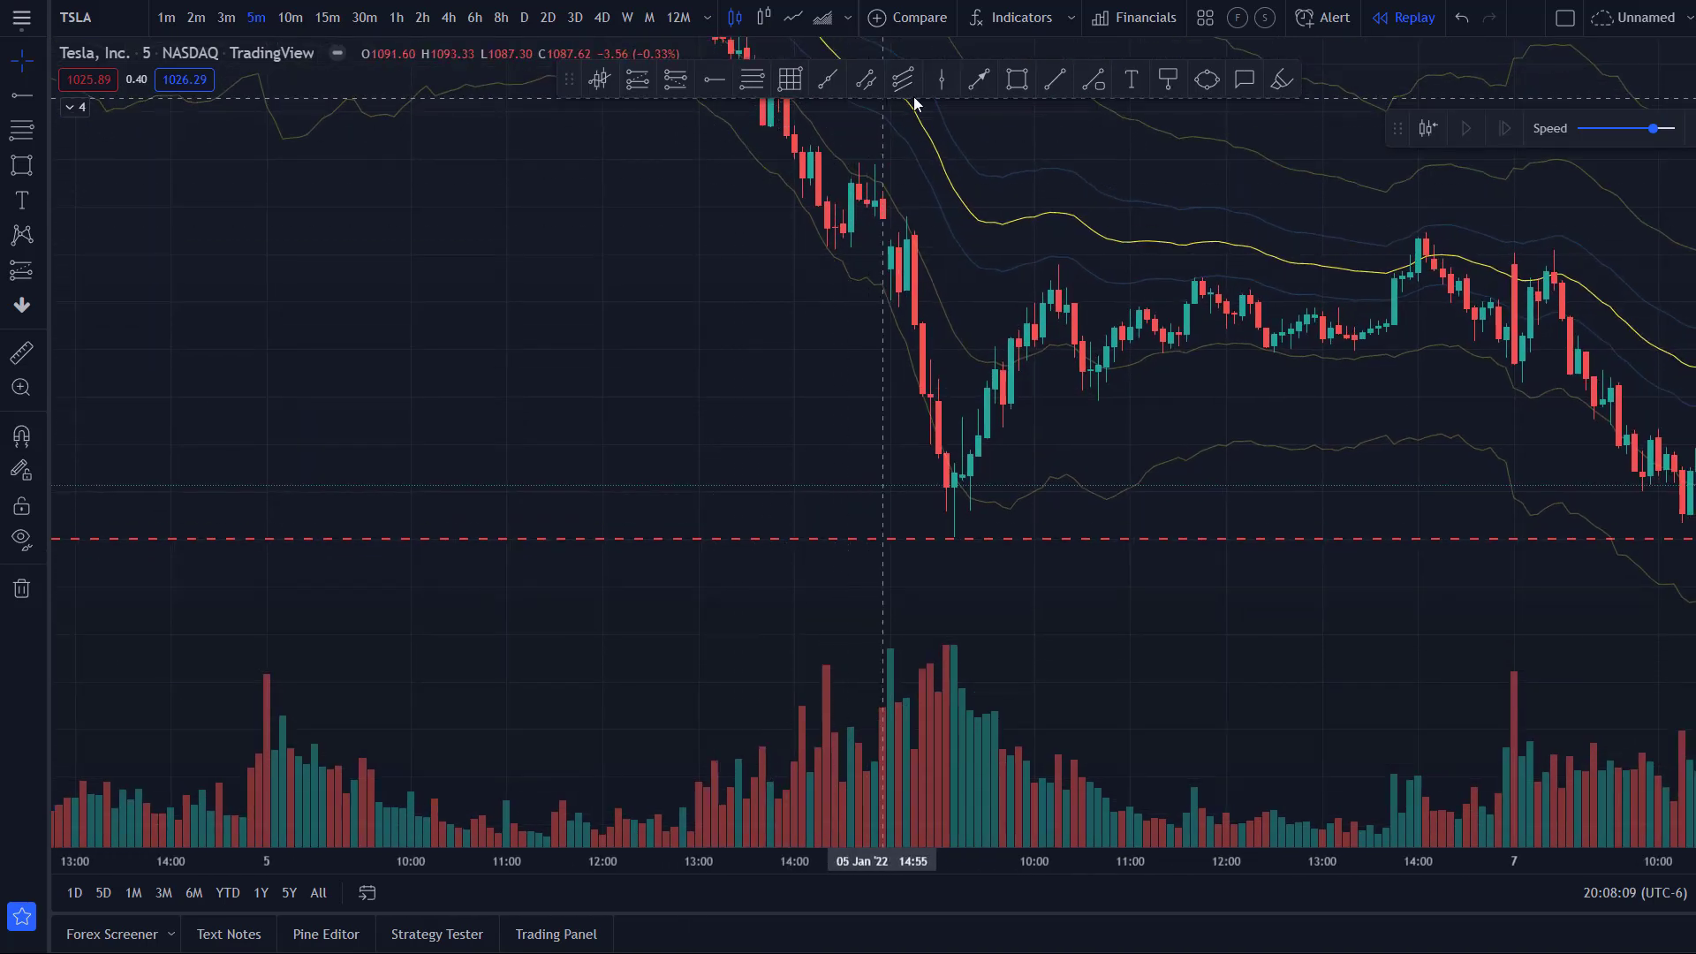
{"action": "left_click", "coordinate": [1092, 81]}
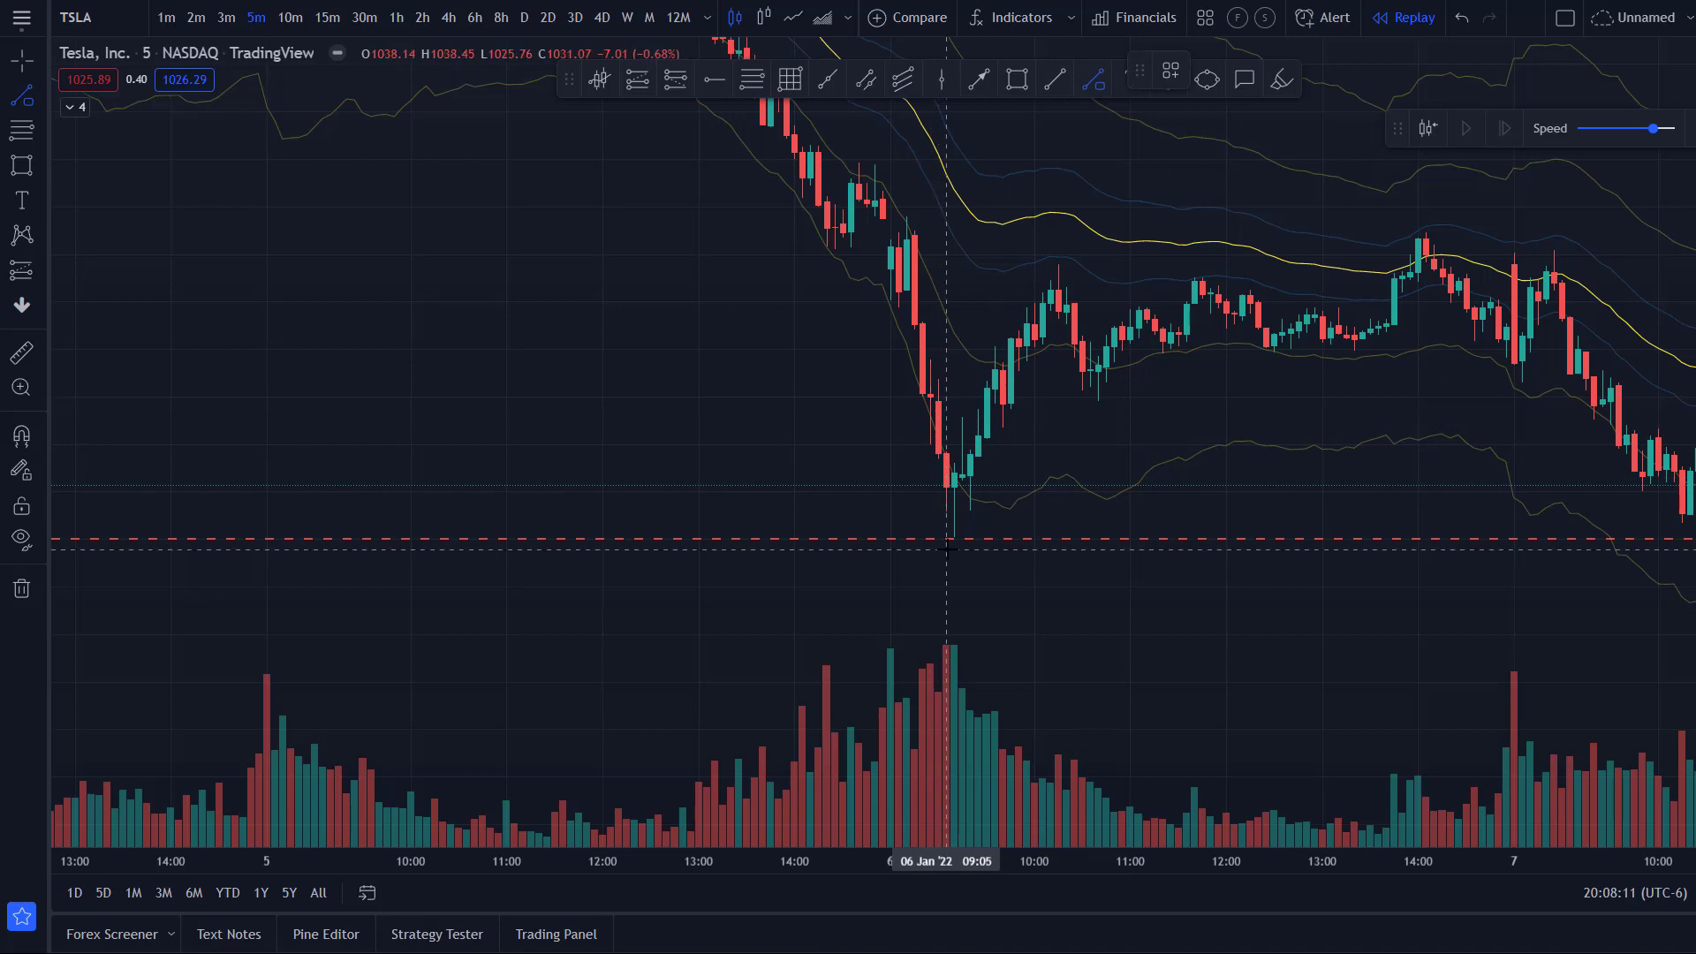
{"action": "left_click", "coordinate": [947, 533]}
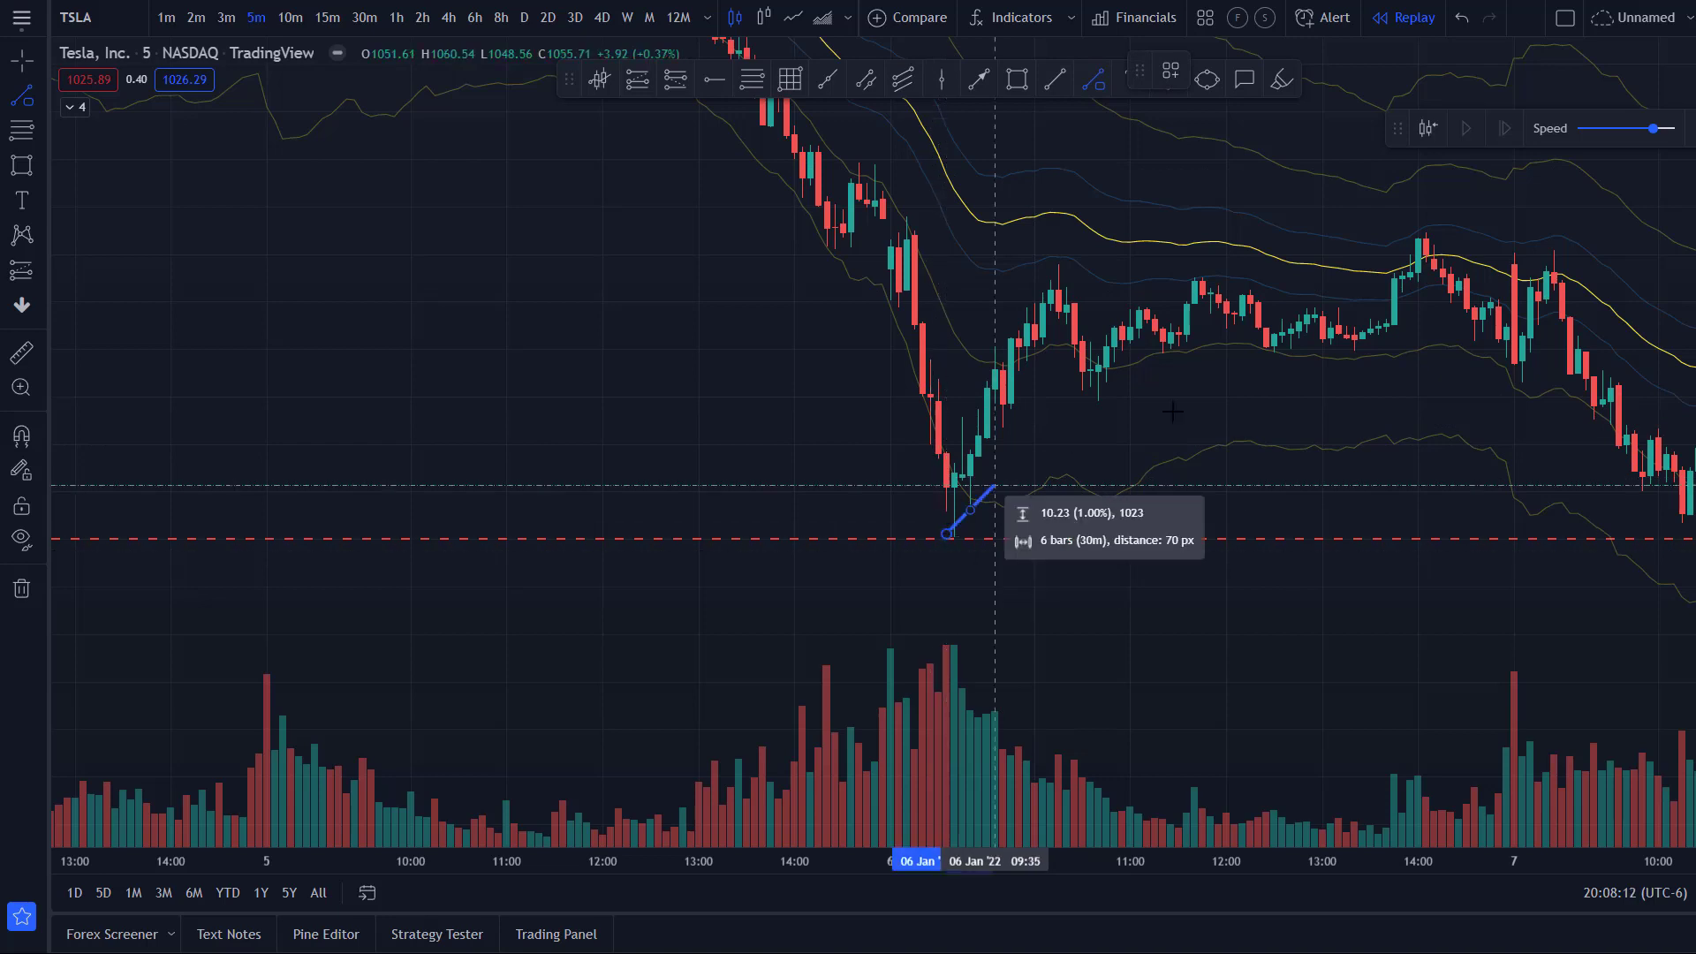
{"action": "left_click", "coordinate": [1370, 271]}
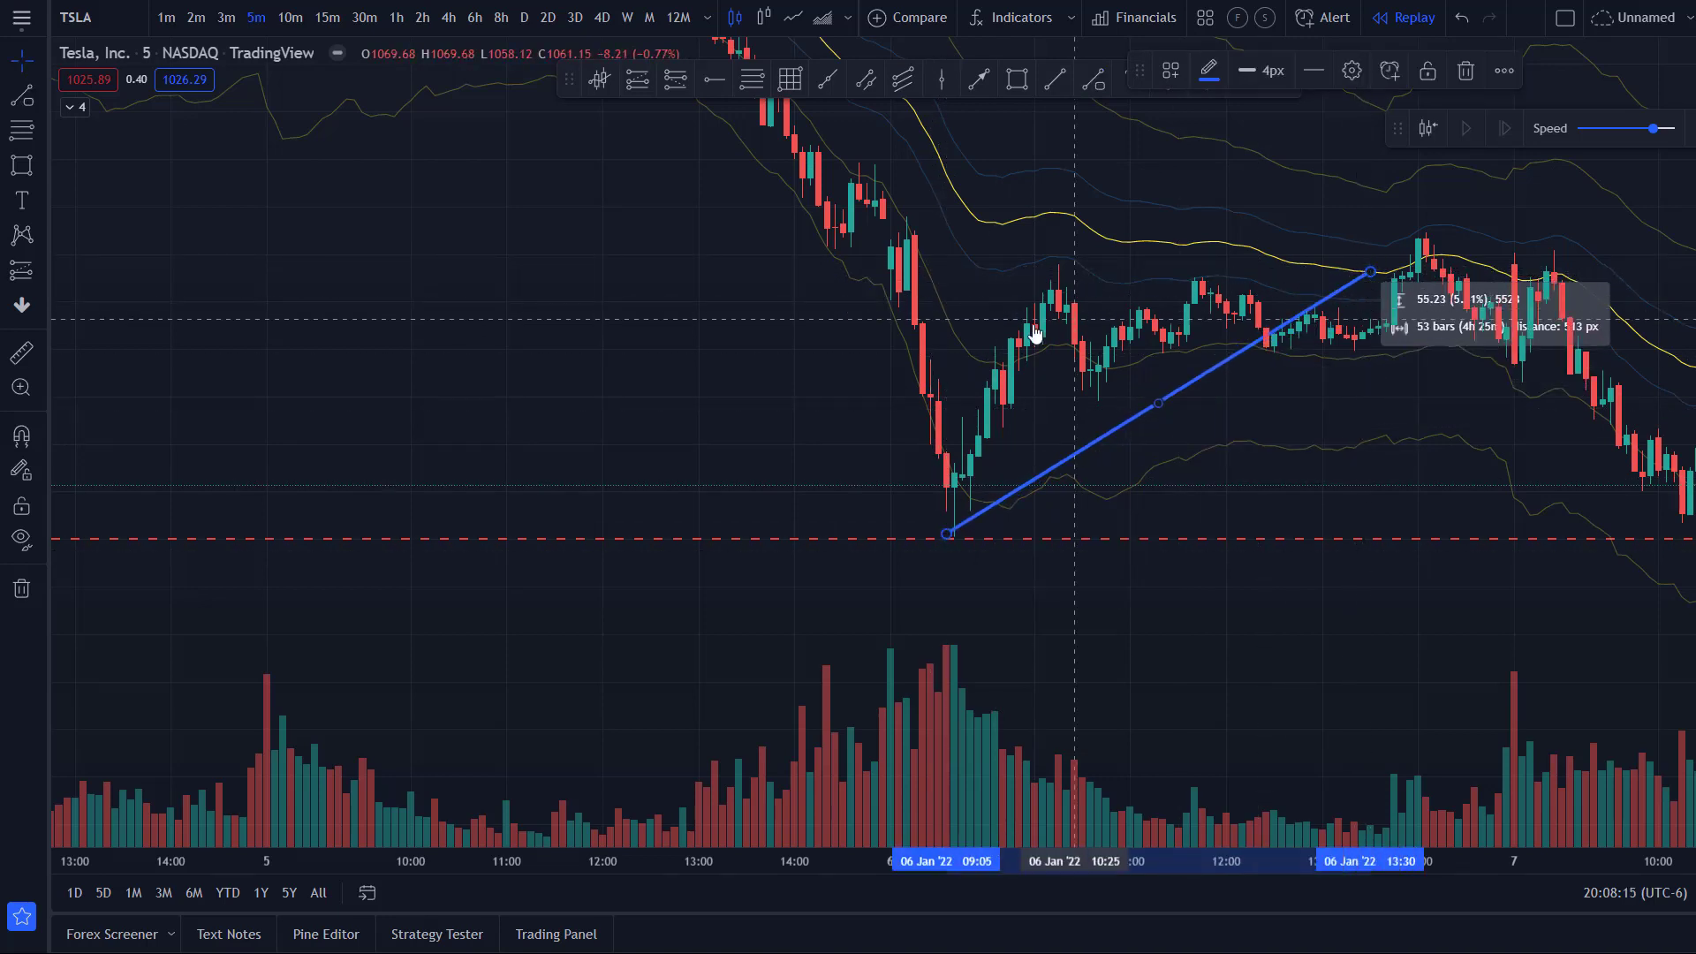
{"action": "key", "text": "Delete"}
- Shift the lower ray's start to 3 Jan 08:35, and add a second horizontal ray from 08:30 just beneath the opening candles
{"action": "scroll", "coordinate": [1016, 495], "scroll_direction": "down", "scroll_amount": 4}
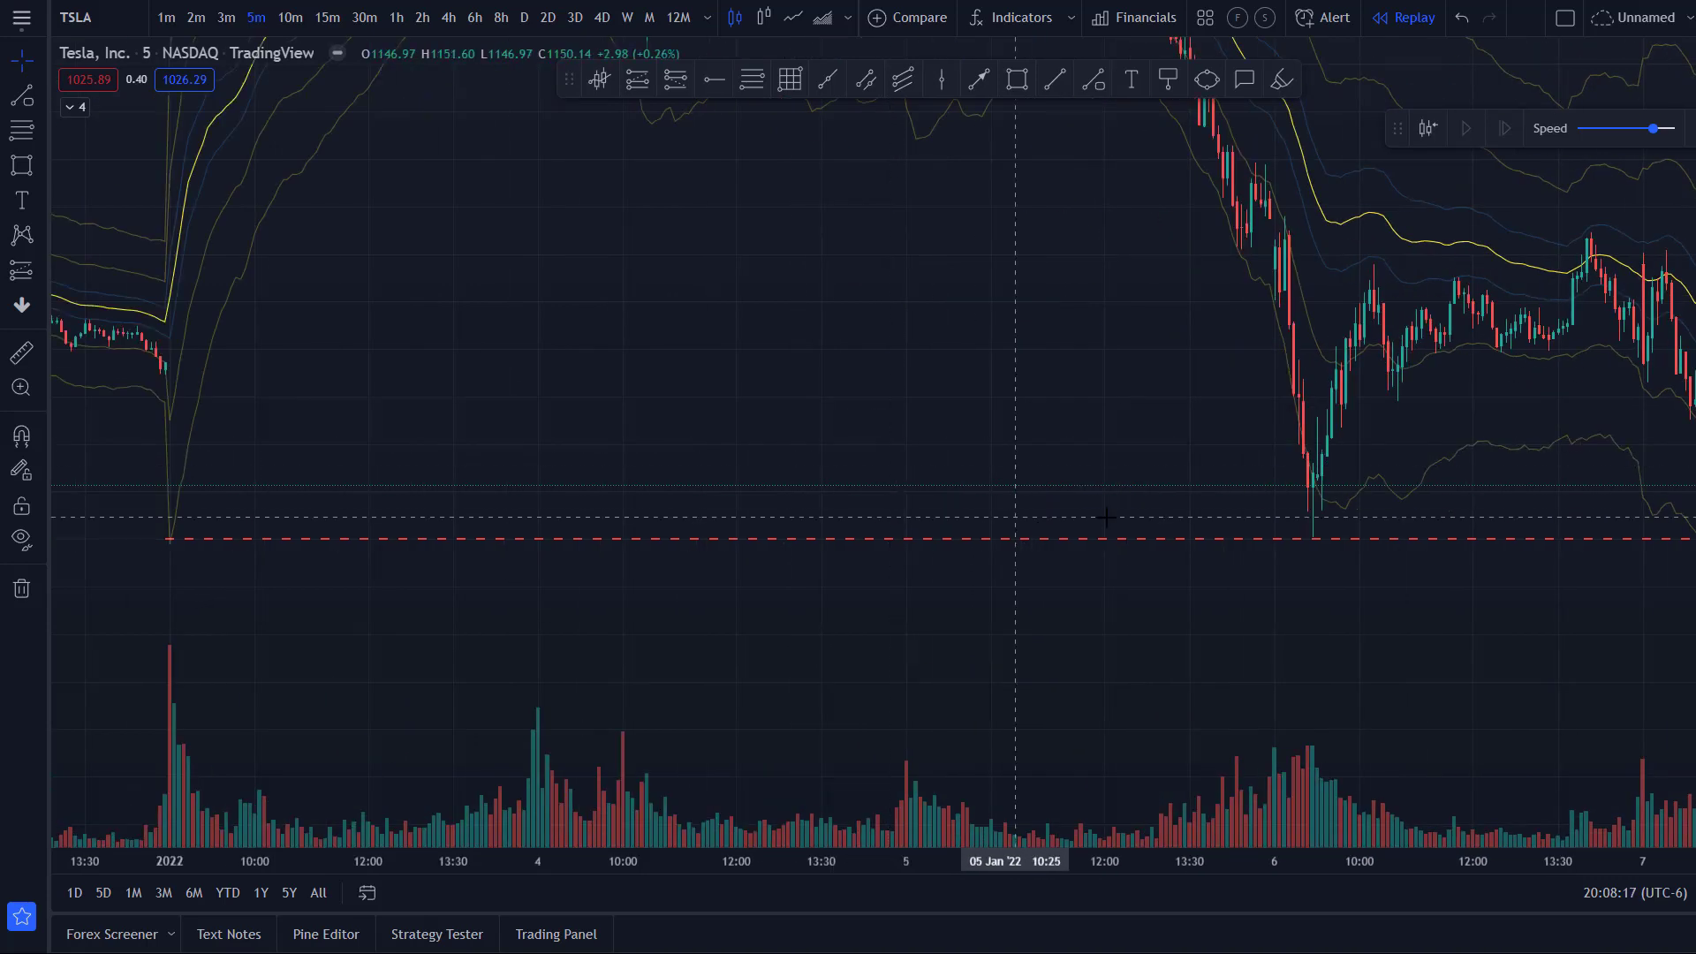
{"action": "left_click_drag", "start_coordinate": [1169, 562], "coordinate": [1166, 507]}
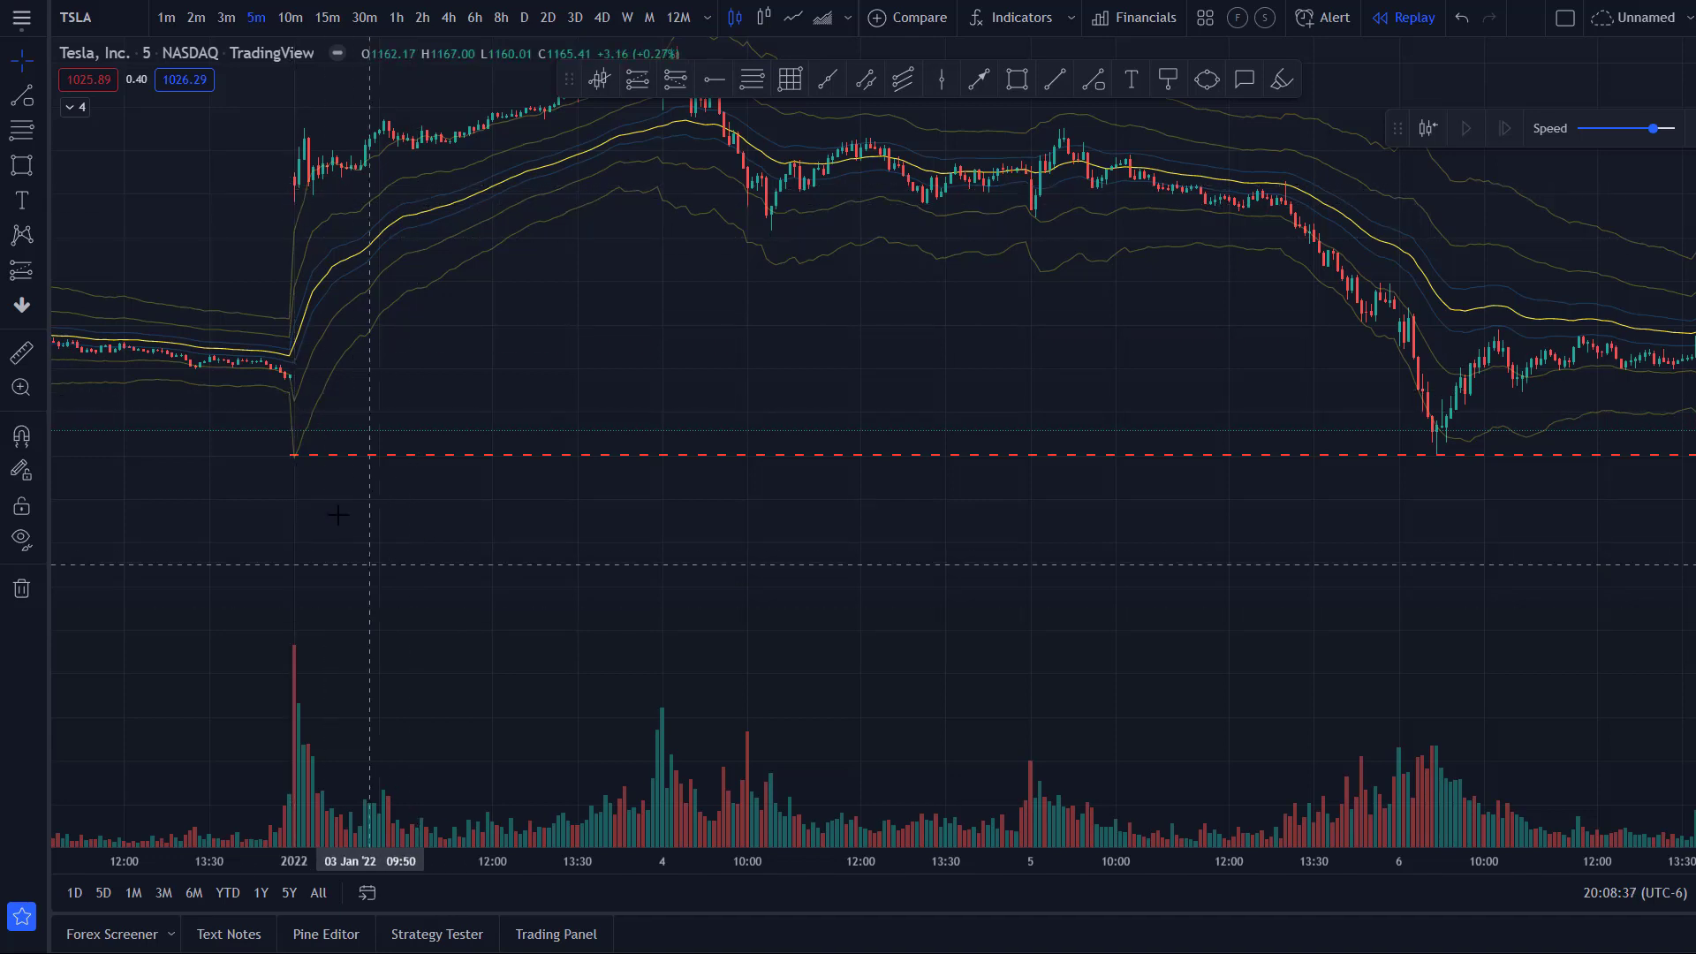
{"action": "left_click", "coordinate": [299, 464]}
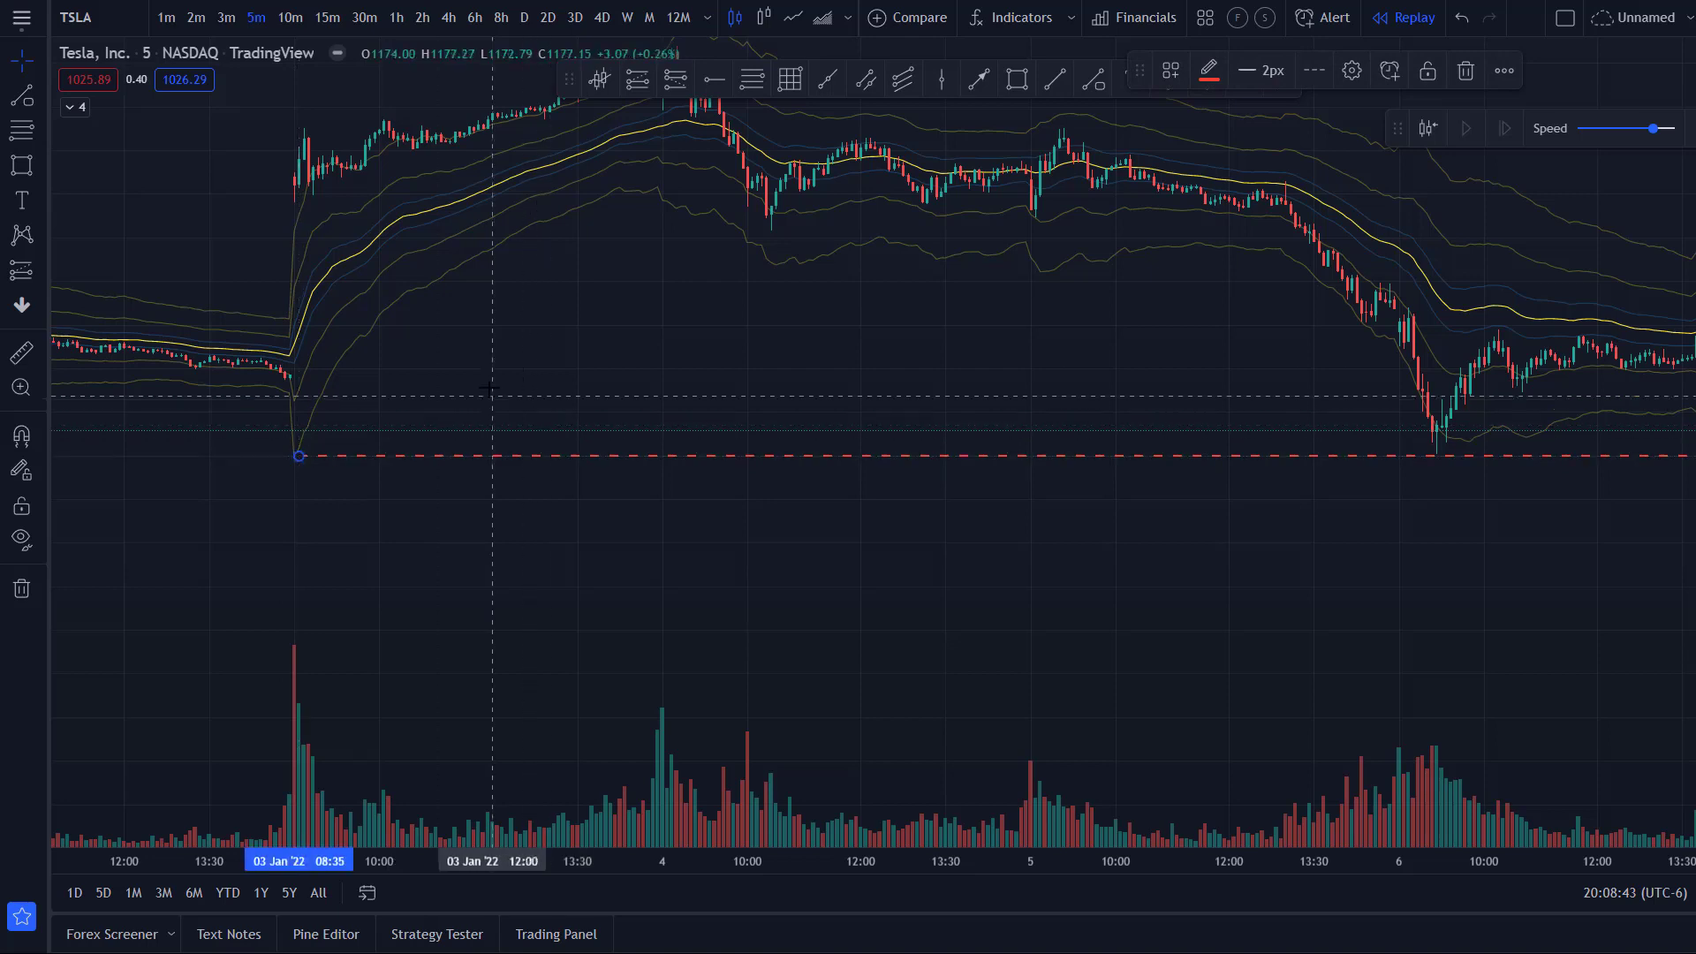
{"action": "left_click_drag", "start_coordinate": [480, 381], "coordinate": [465, 423]}
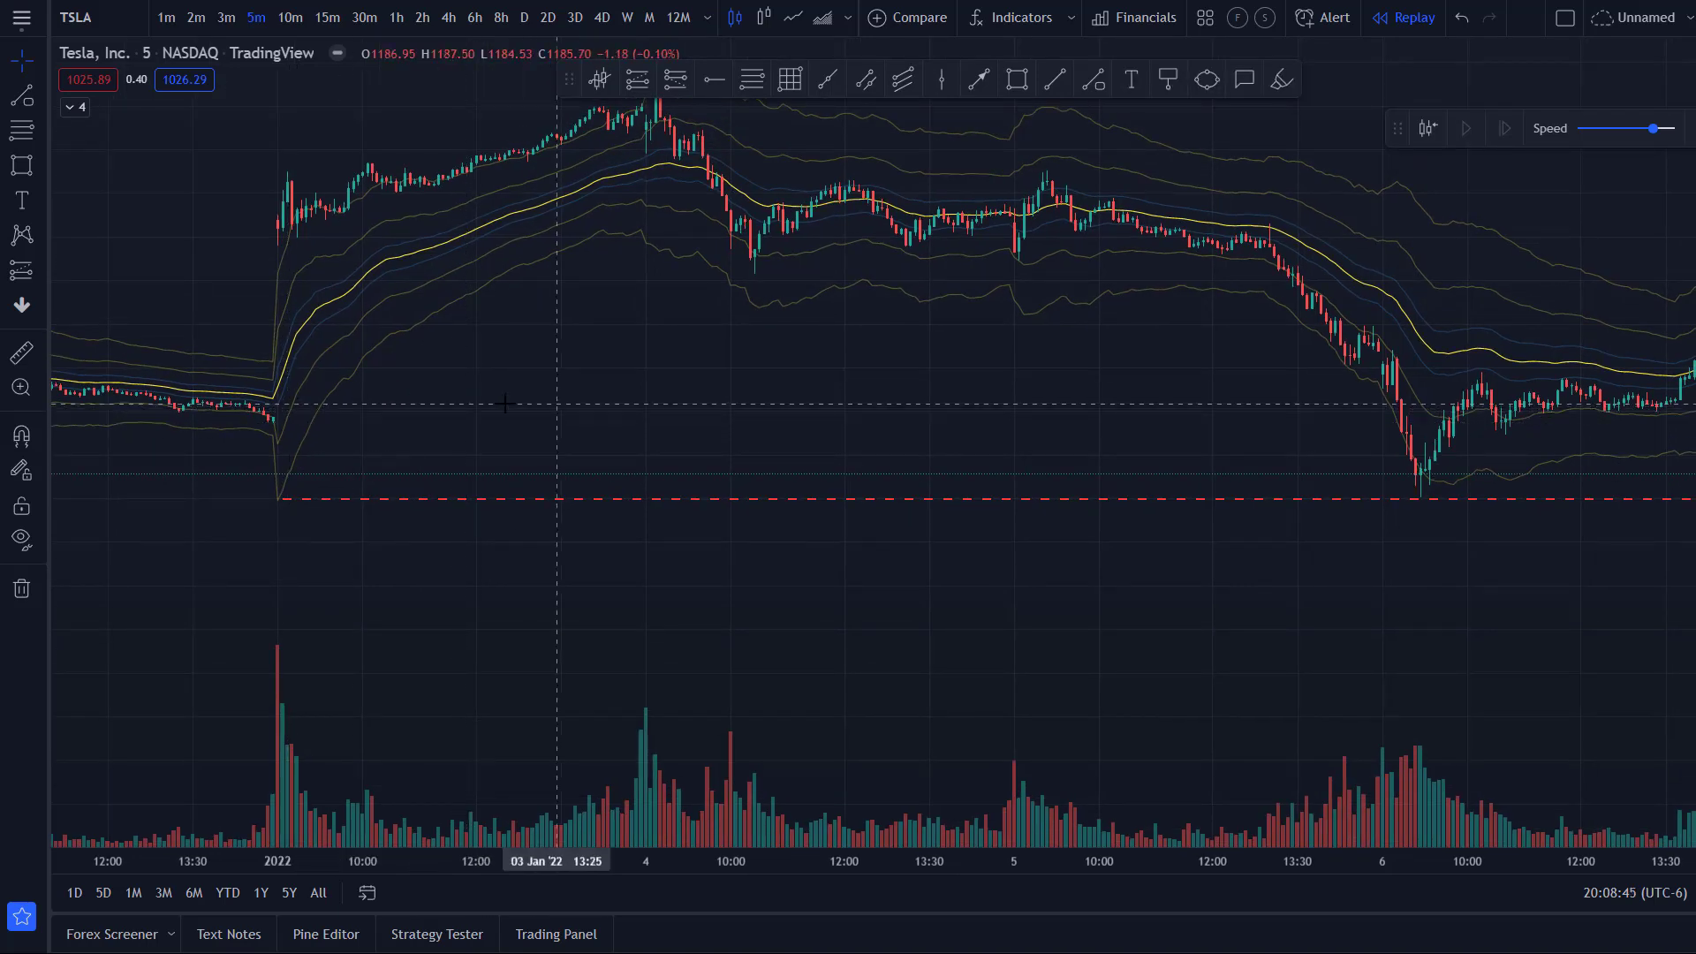
{"action": "left_click_drag", "start_coordinate": [488, 363], "coordinate": [506, 504]}
{"action": "left_click", "coordinate": [717, 79]}
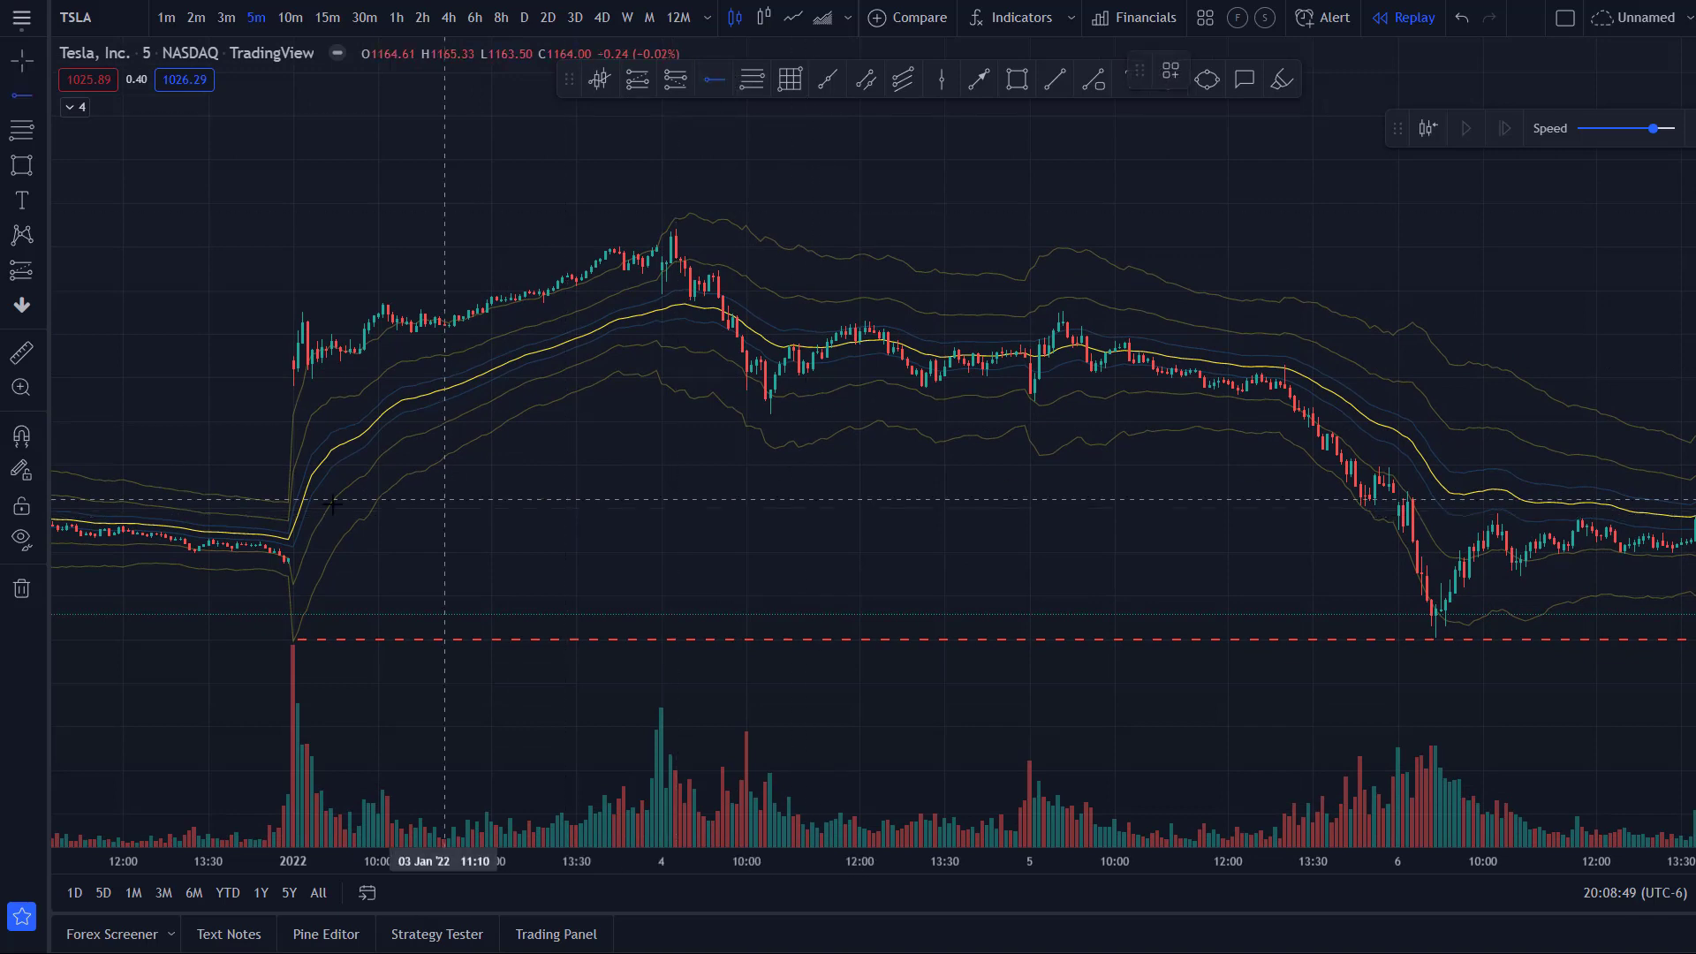
{"action": "left_click", "coordinate": [293, 415]}
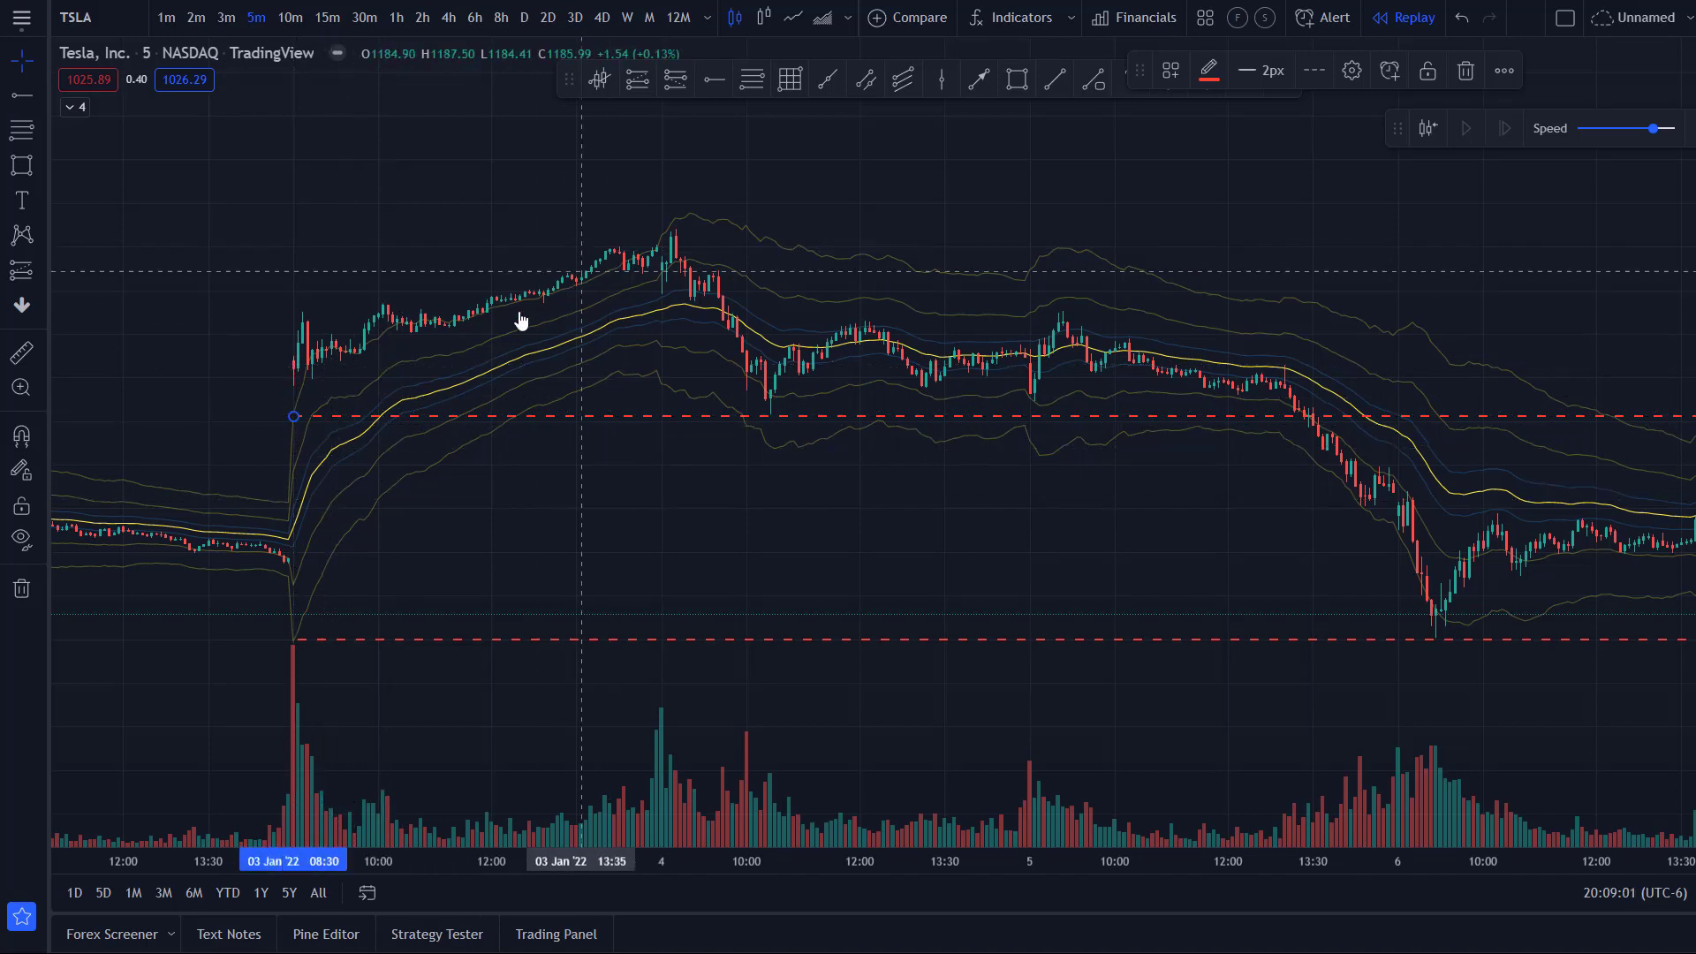
- Draw an arrow from 4 Jan 08:40 to the upper bands at 3 Jan 09:00, and move its head to the lowest band's trough at 09:05
{"action": "left_click", "coordinate": [979, 80]}
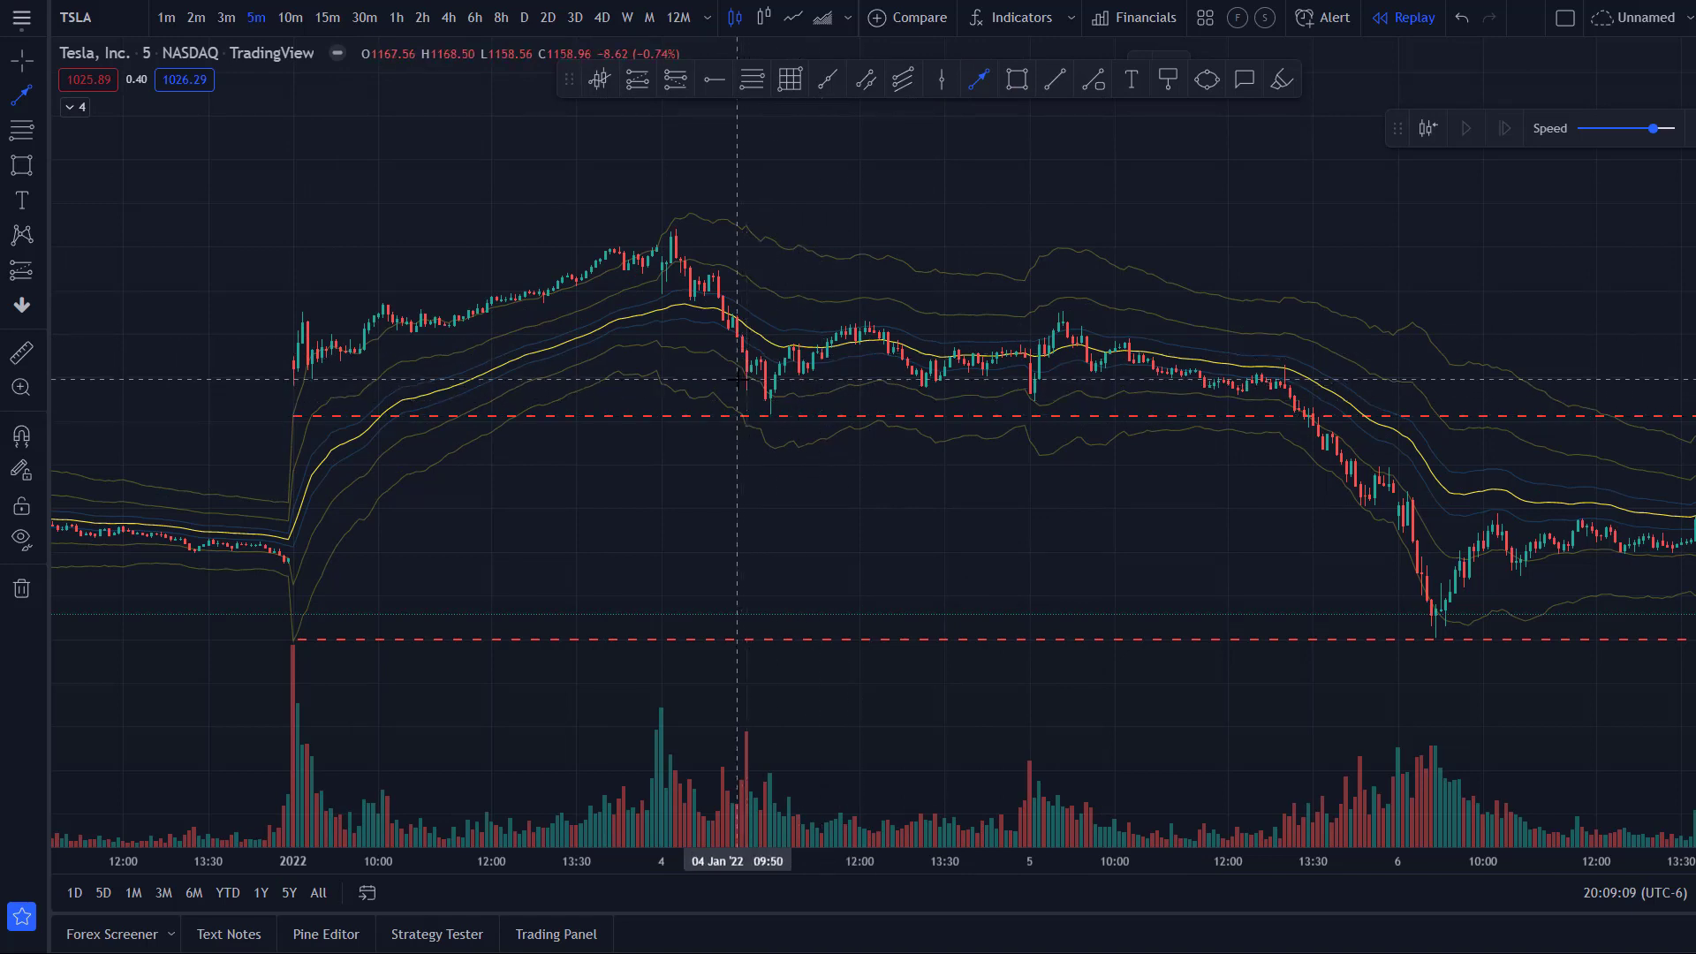
{"action": "left_click", "coordinate": [670, 491]}
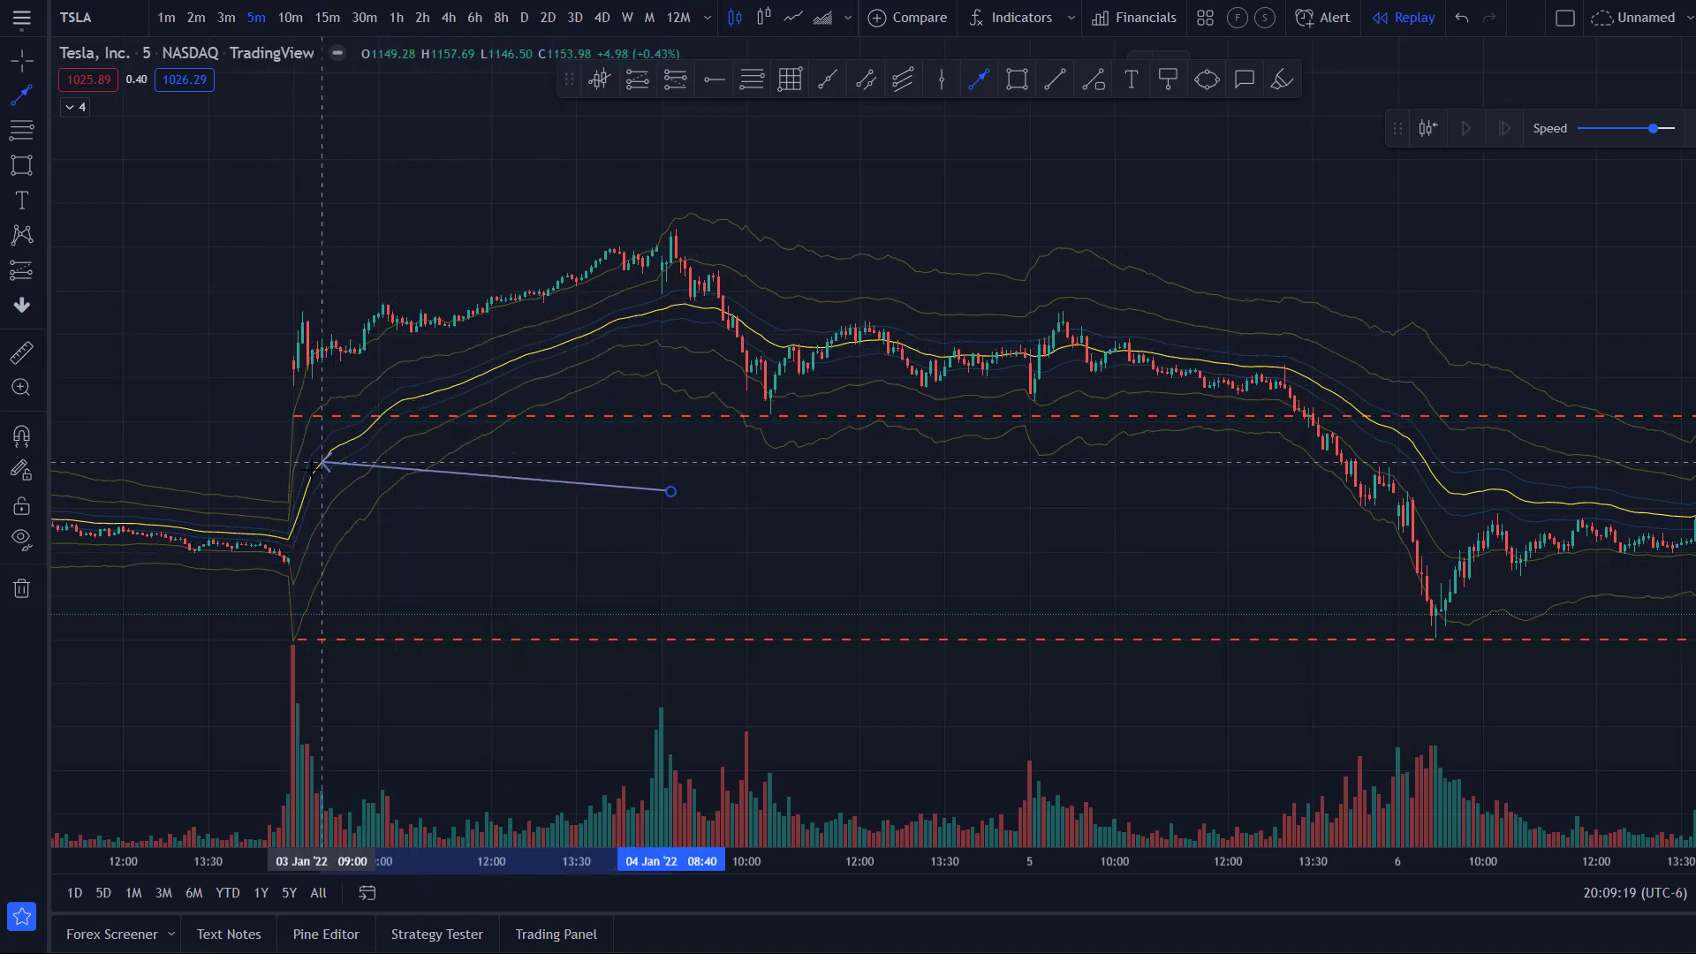
{"action": "left_click", "coordinate": [323, 396]}
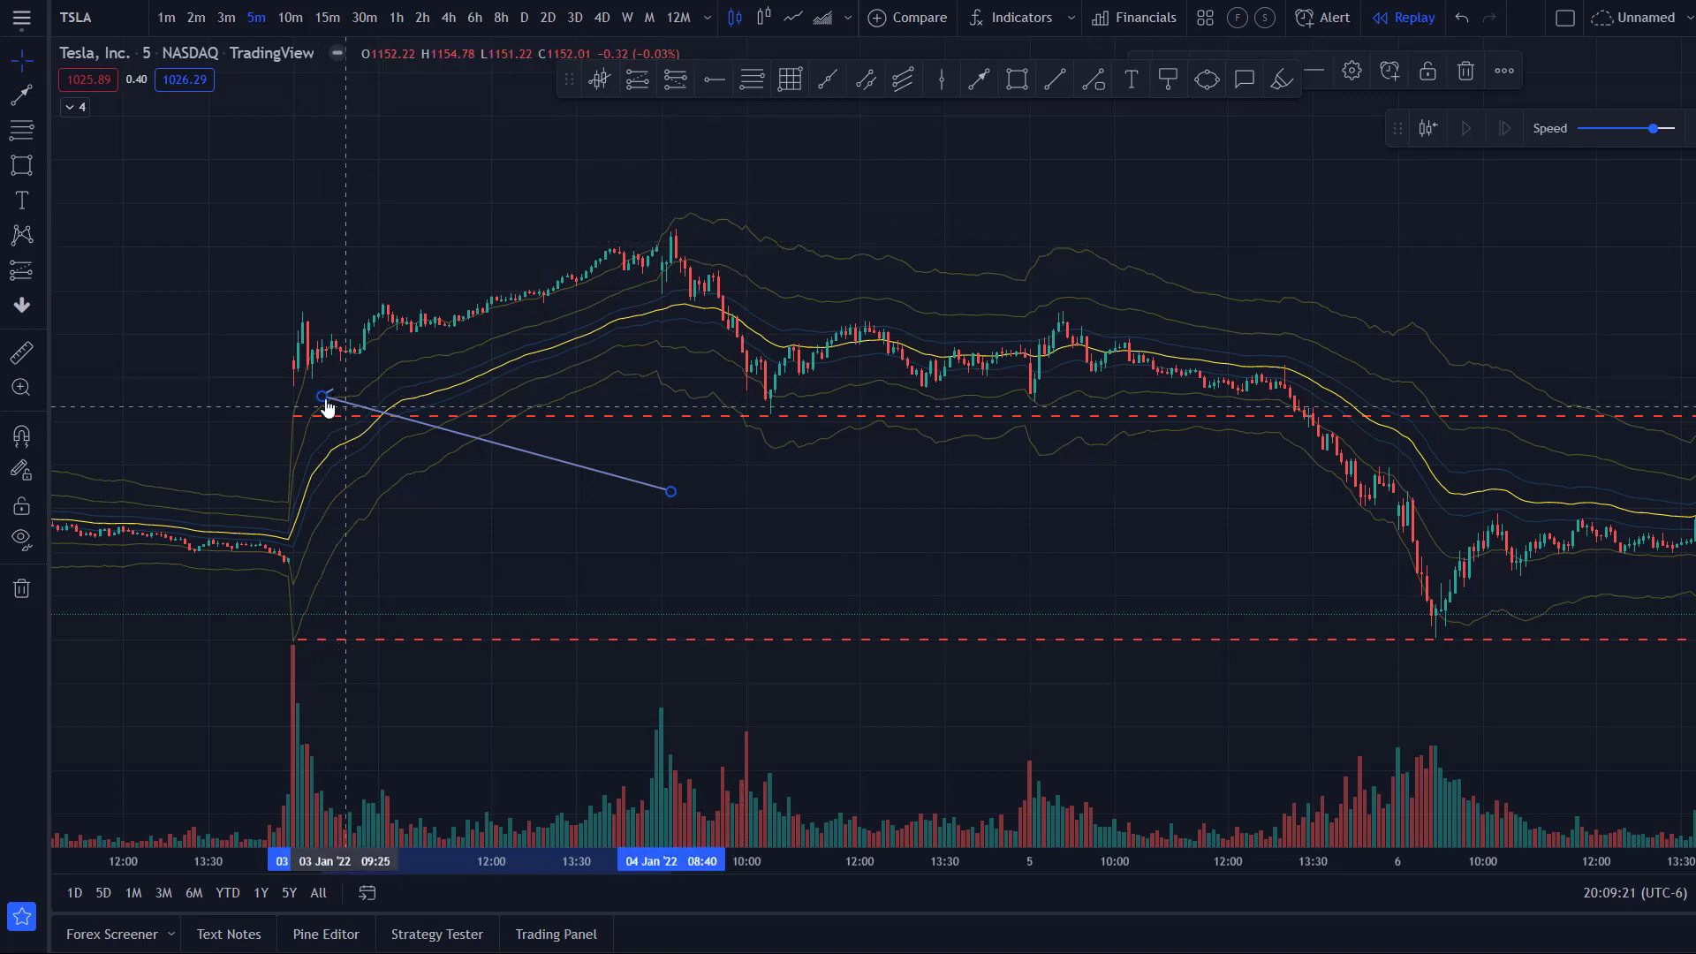
{"action": "left_click_drag", "start_coordinate": [323, 397], "coordinate": [327, 623]}
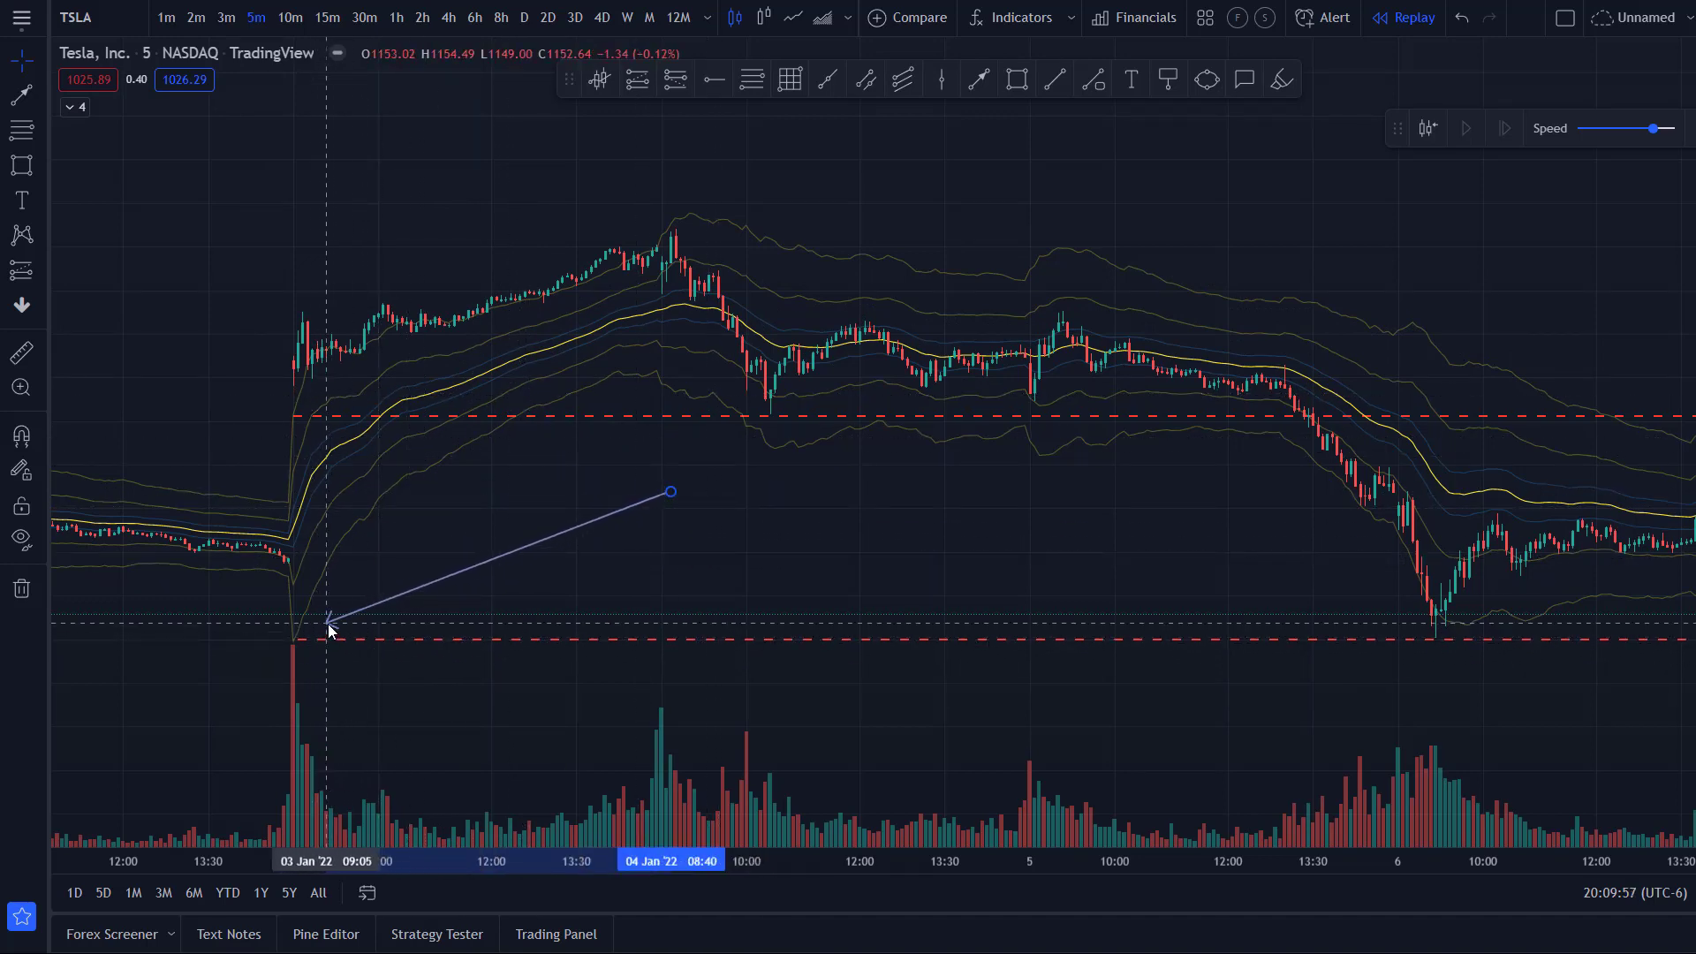
{"action": "left_click_drag", "start_coordinate": [328, 623], "coordinate": [328, 622]}
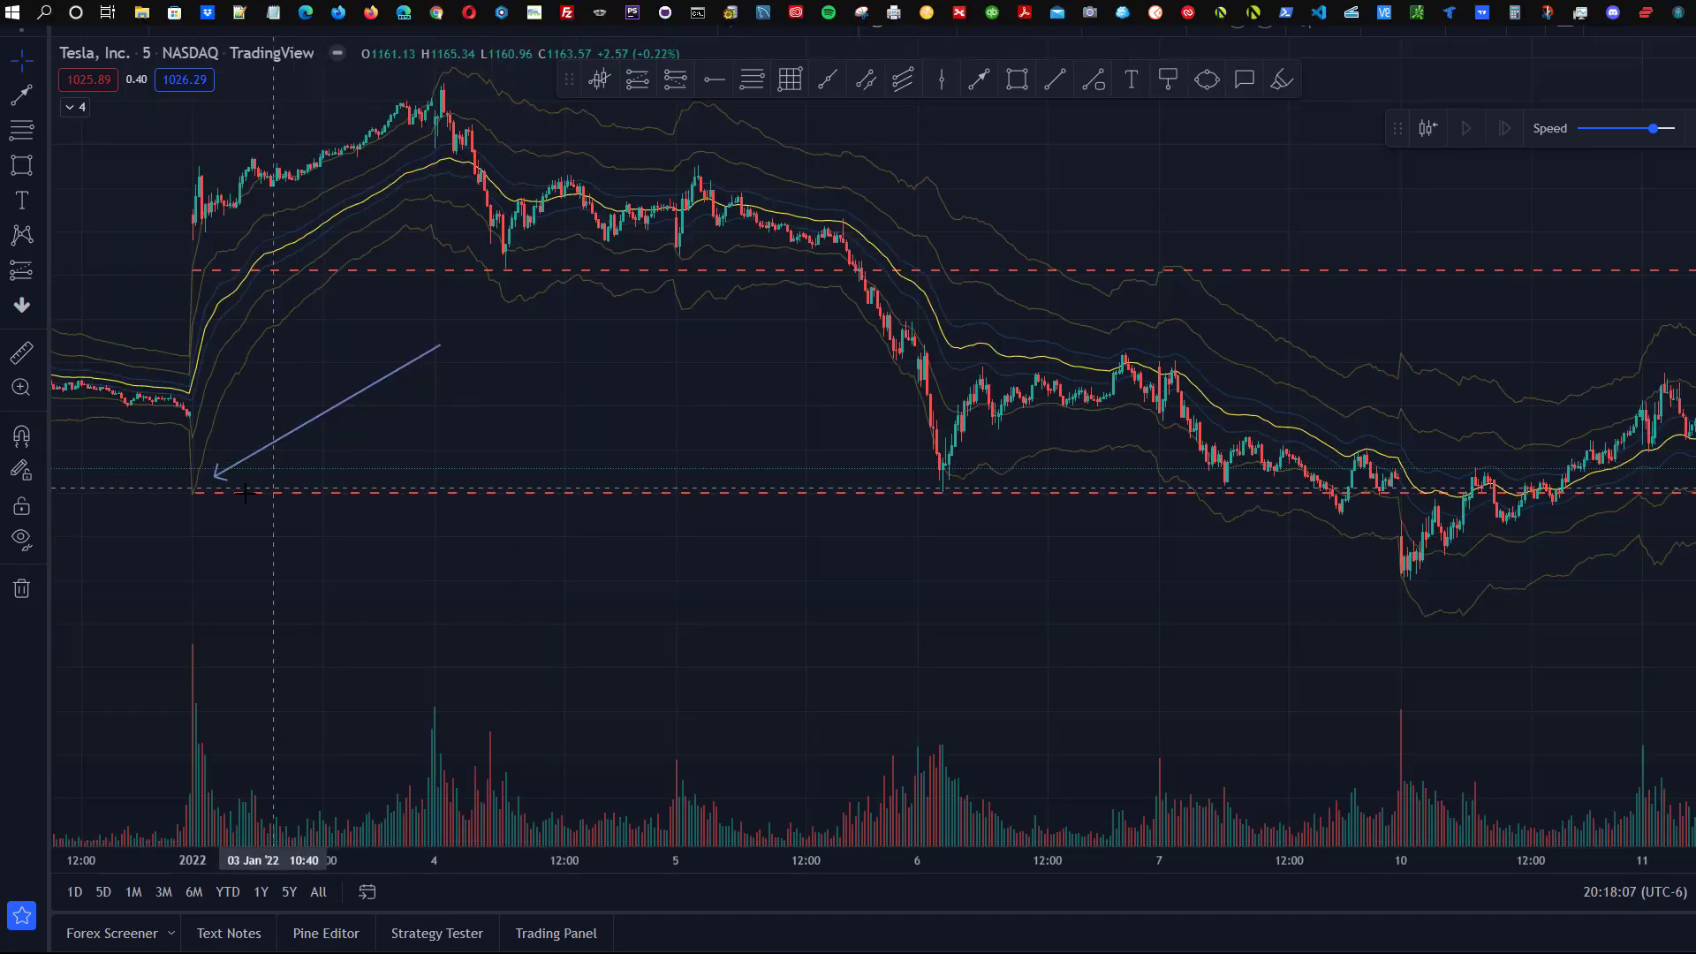
- Swing the arrowhead along the area above the lower ray, from 5 Jan 11:00 through 08:50 to 4 Jan 14:00
{"action": "left_click_drag", "start_coordinate": [219, 482], "coordinate": [769, 460]}
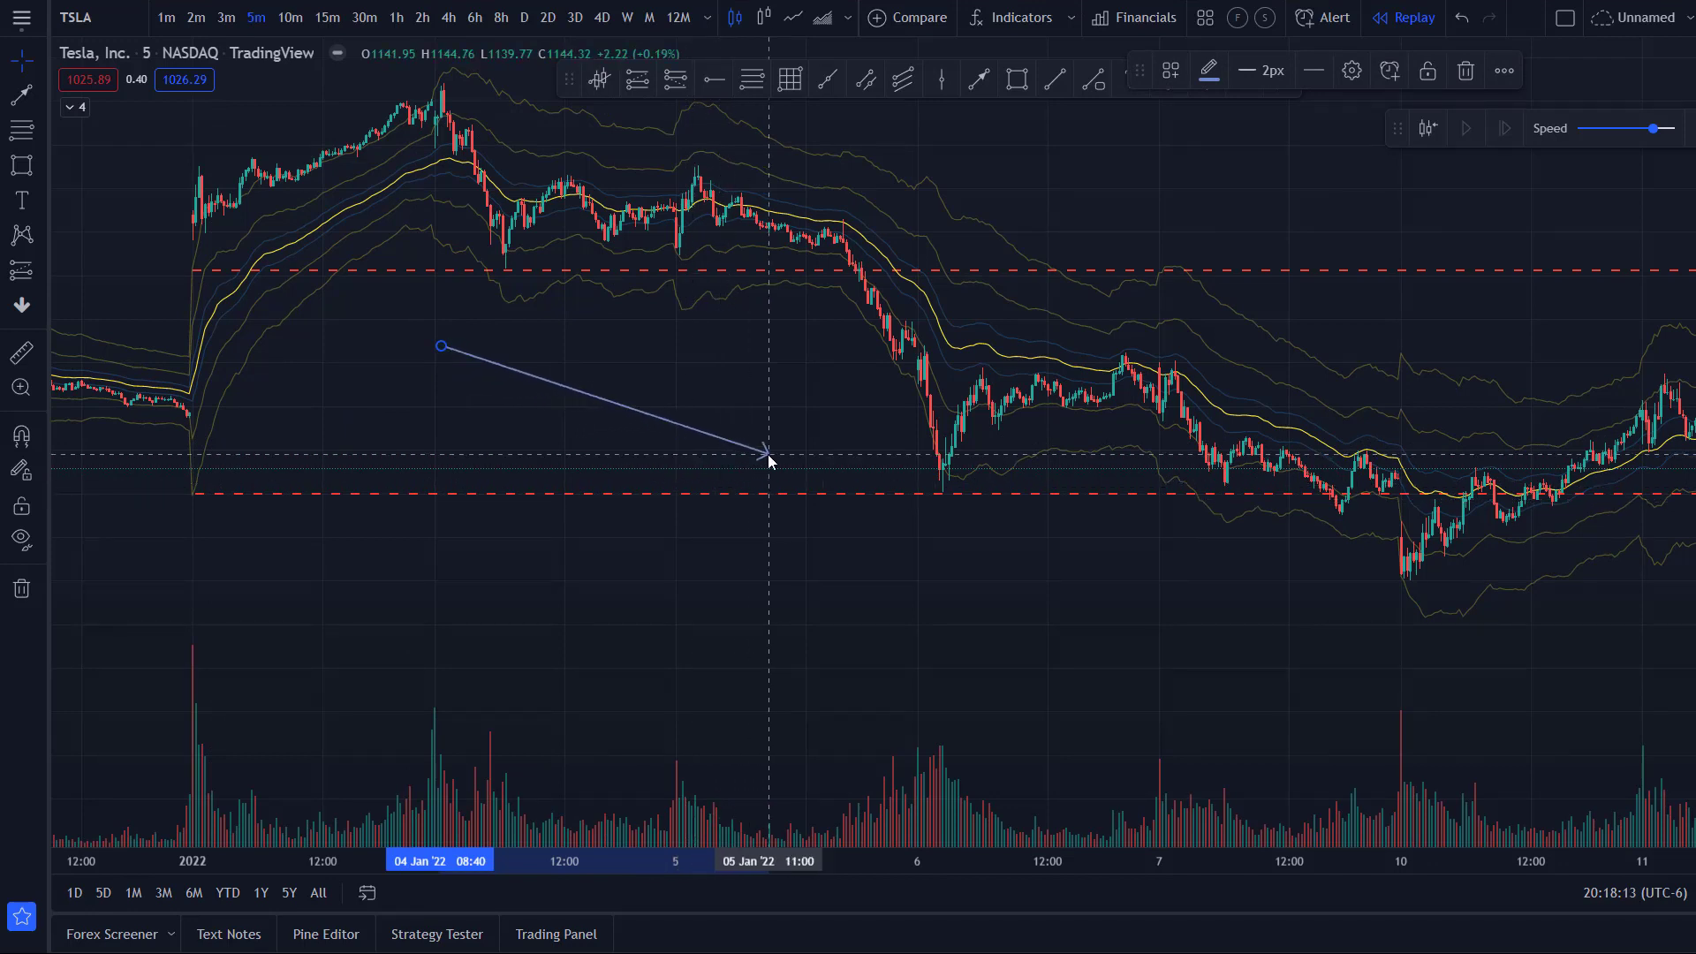
{"action": "left_click_drag", "start_coordinate": [766, 454], "coordinate": [687, 480]}
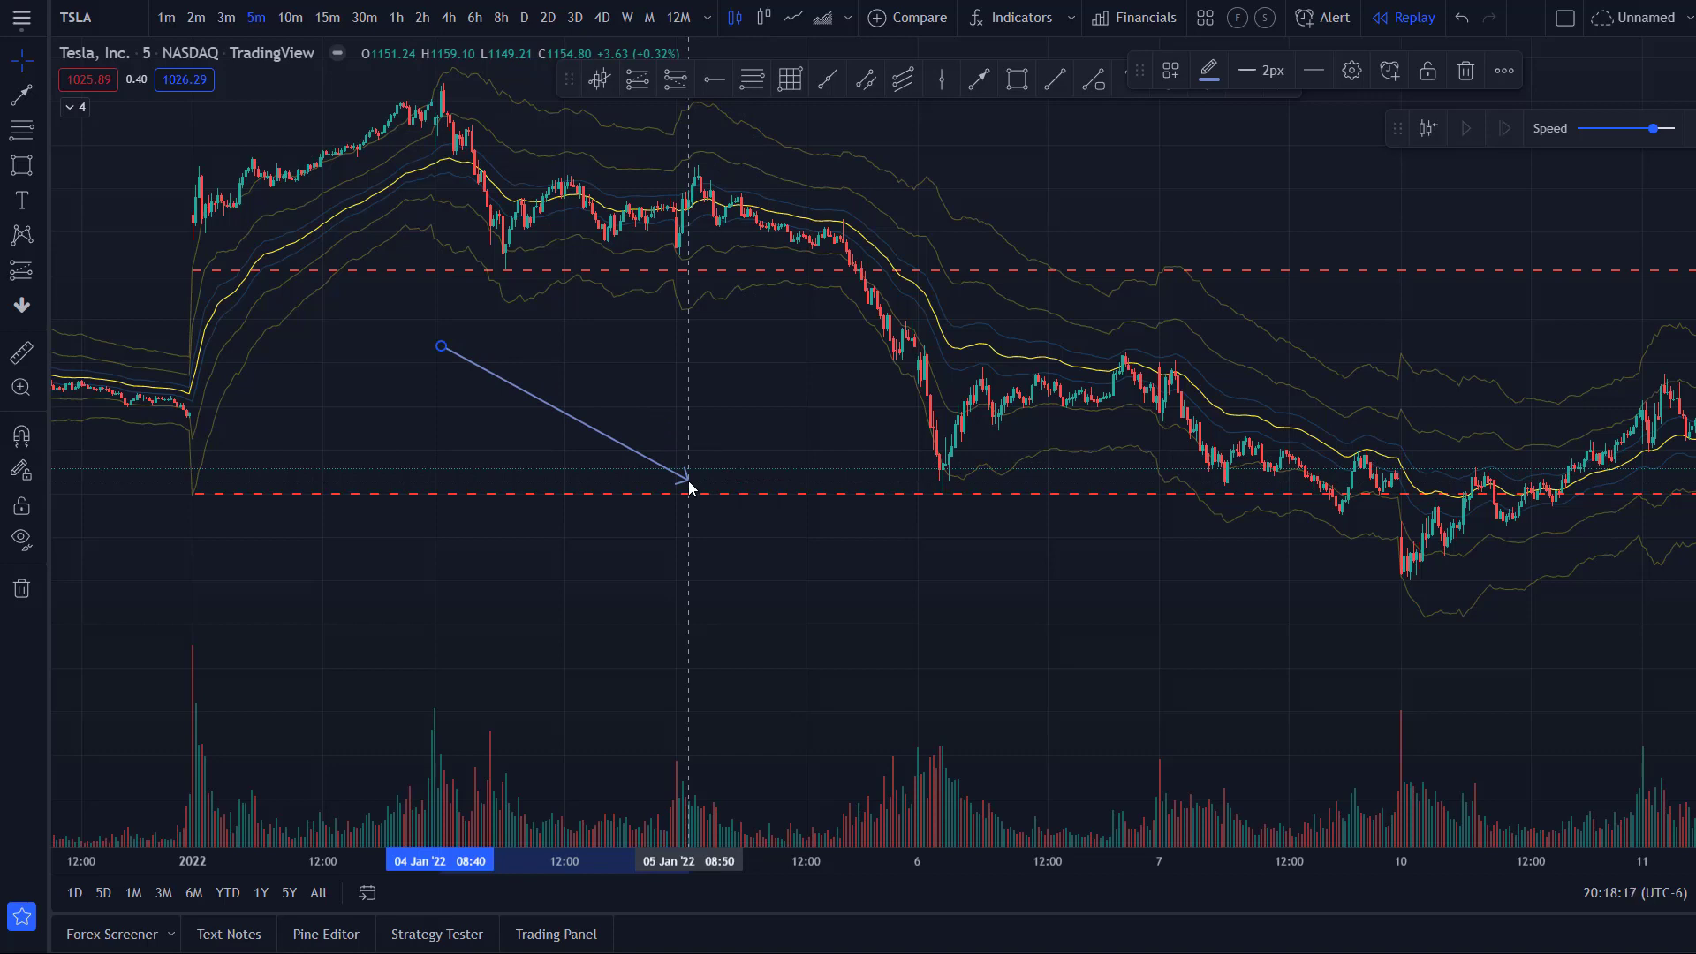
{"action": "left_click_drag", "start_coordinate": [687, 481], "coordinate": [641, 474]}
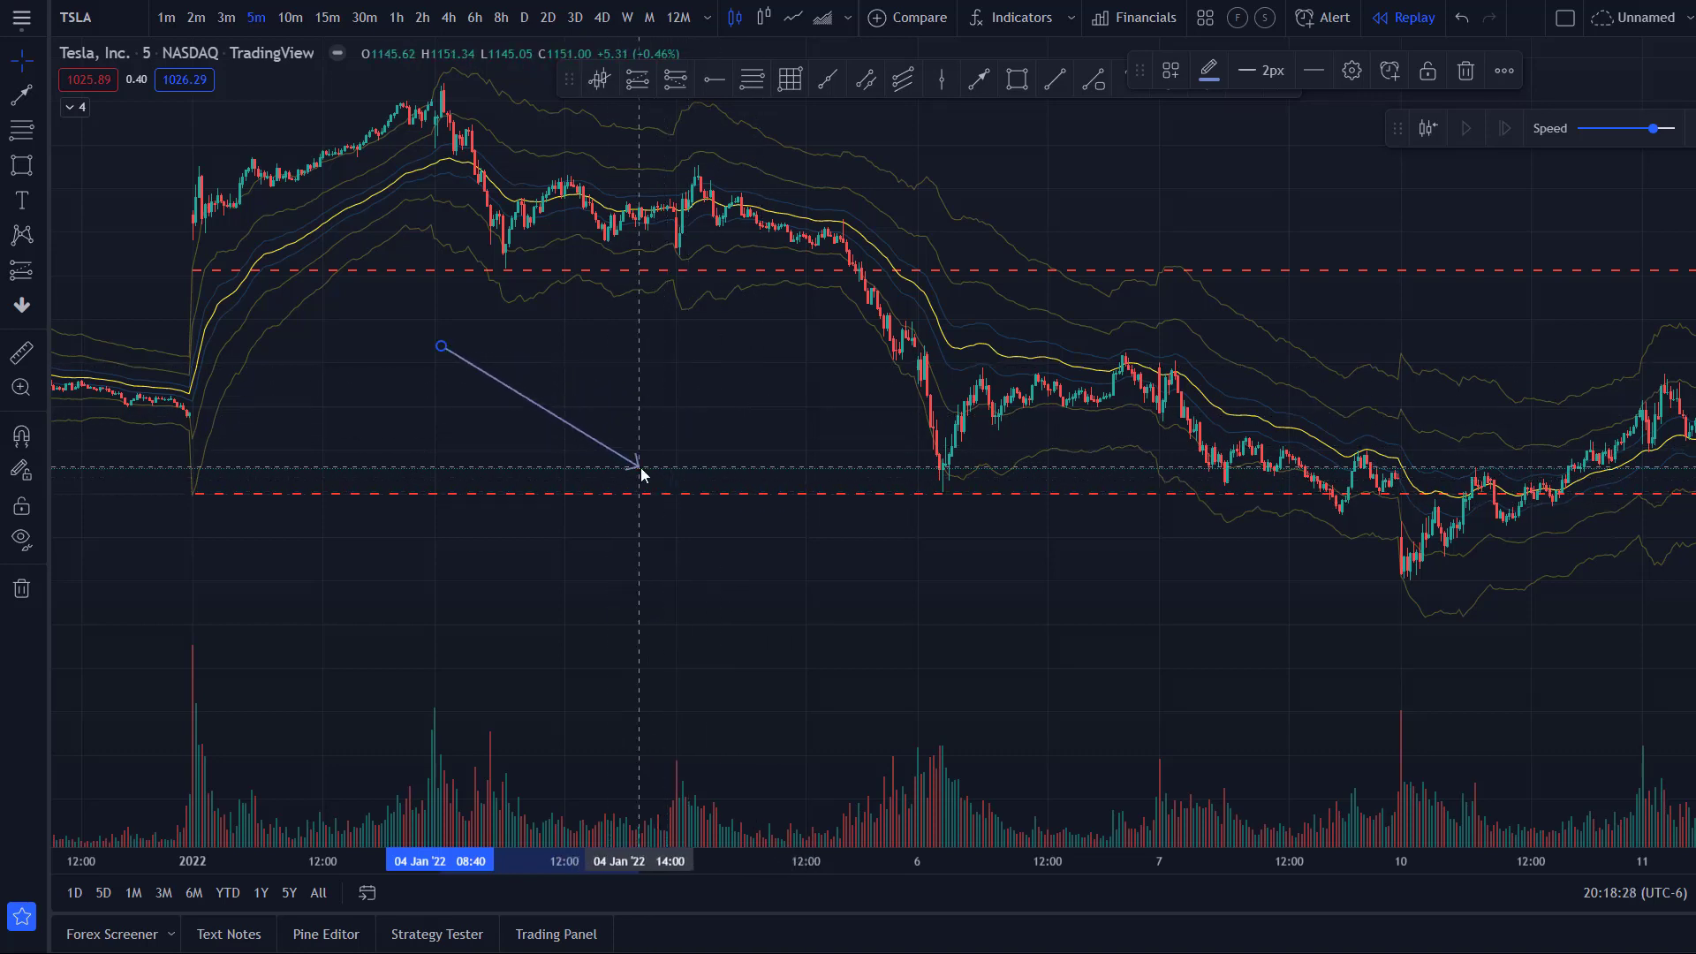